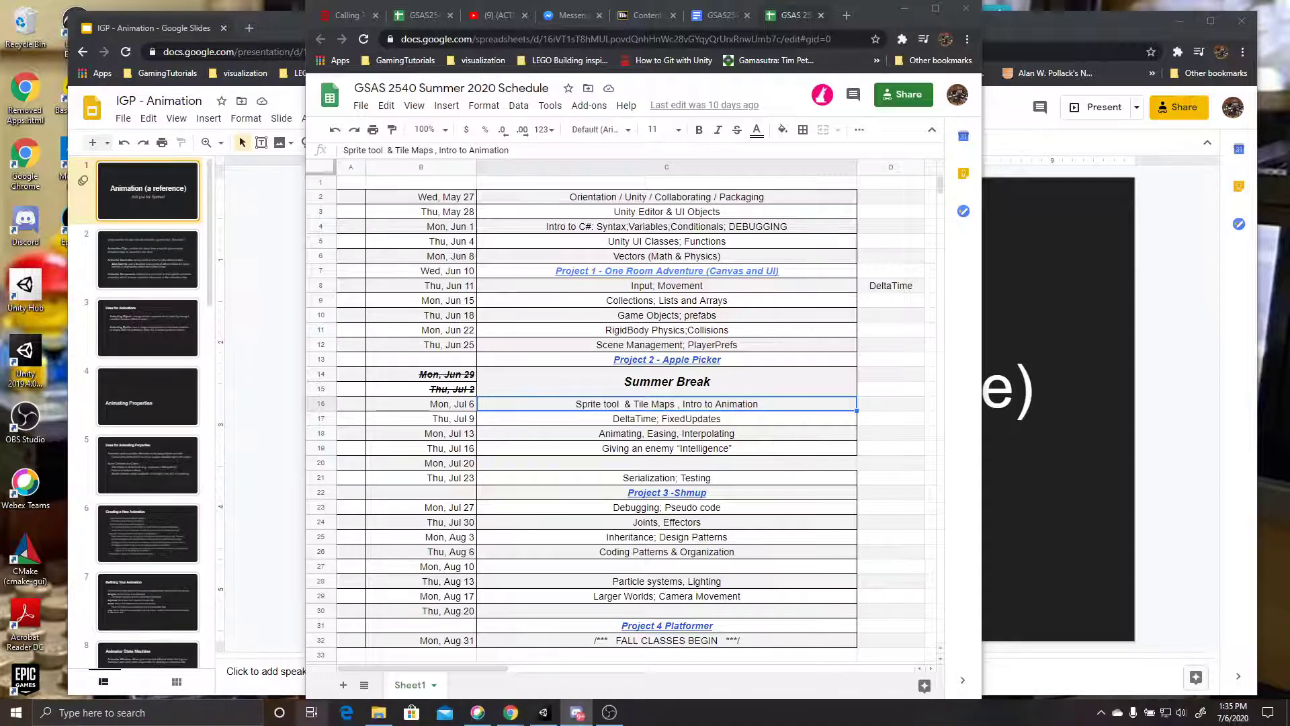
- Look over the project list in the Unity Dashboard browser window and minimize that window
{"action": "mouse_move", "coordinate": [489, 718]}
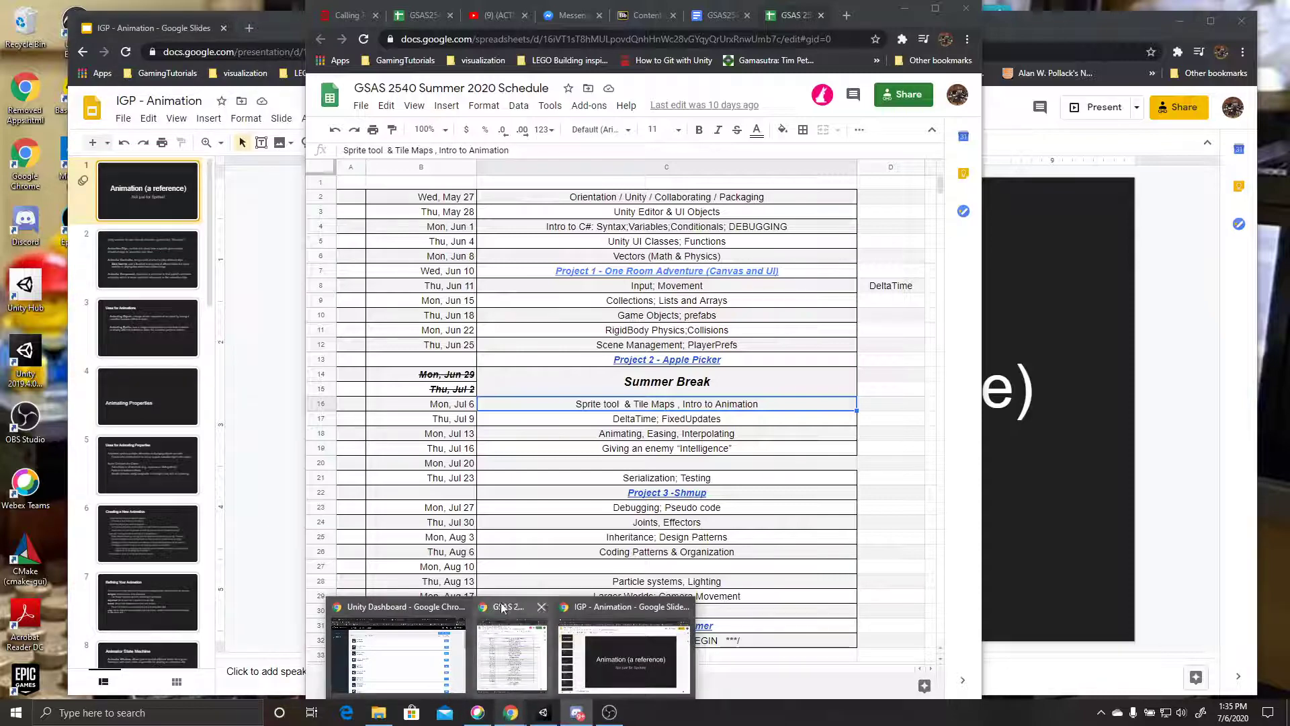
{"action": "mouse_move", "coordinate": [439, 612]}
{"action": "left_click", "coordinate": [392, 606]}
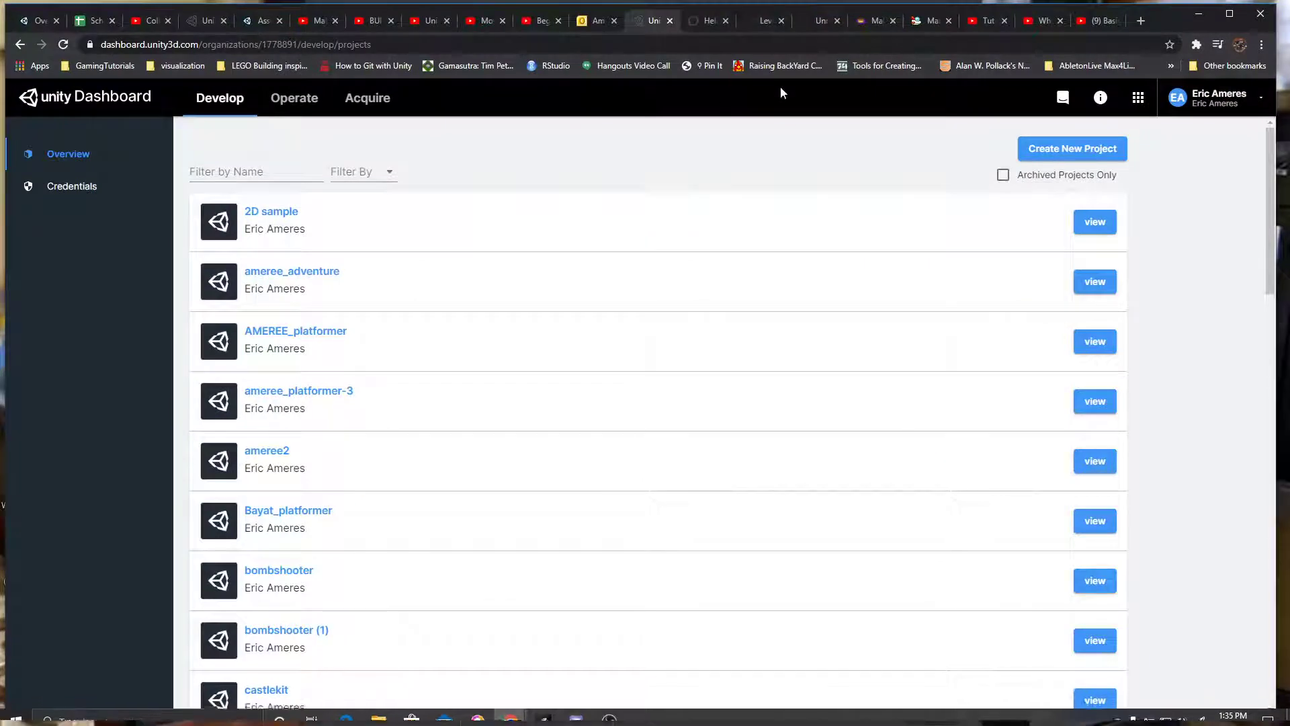
{"action": "left_click", "coordinate": [1199, 14]}
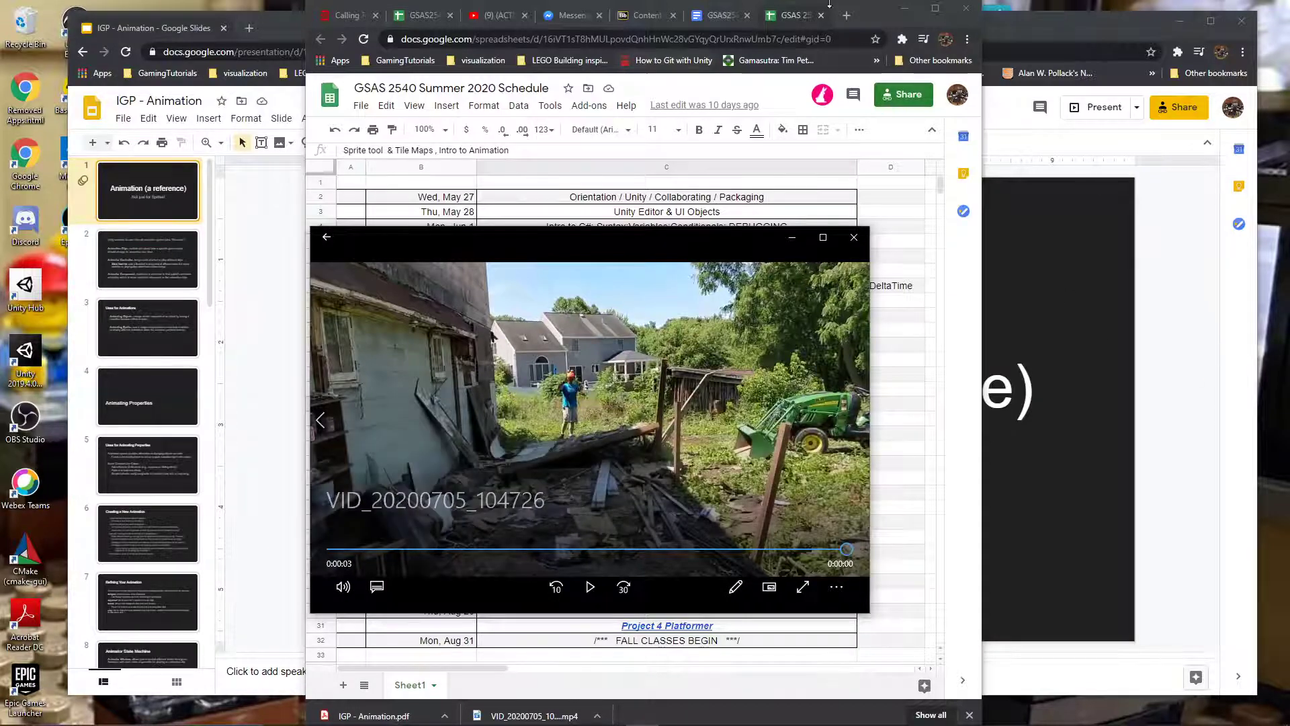
- Move the class schedule and slides windows aside to uncover the video player, and close the player
{"action": "left_click_drag", "start_coordinate": [865, 8], "coordinate": [1077, 103]}
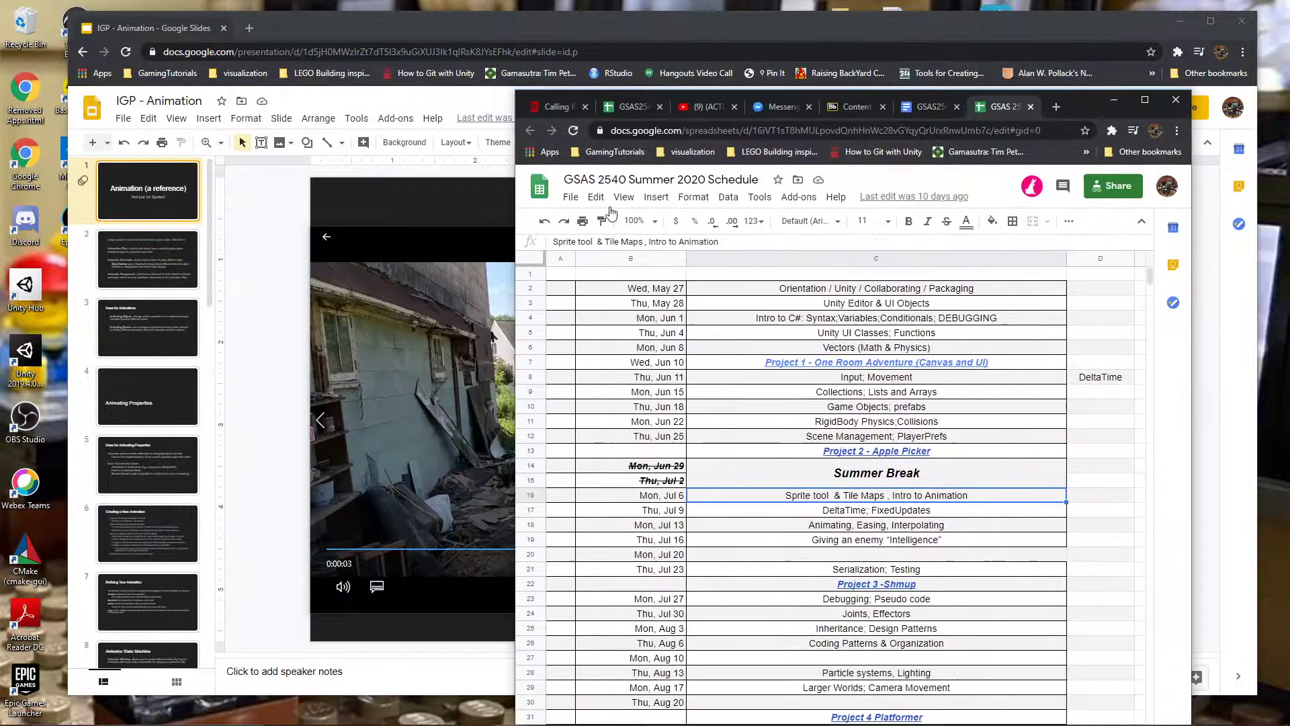
{"action": "left_click", "coordinate": [474, 199]}
{"action": "left_click_drag", "start_coordinate": [775, 31], "coordinate": [775, 385]}
{"action": "left_click", "coordinate": [471, 237]}
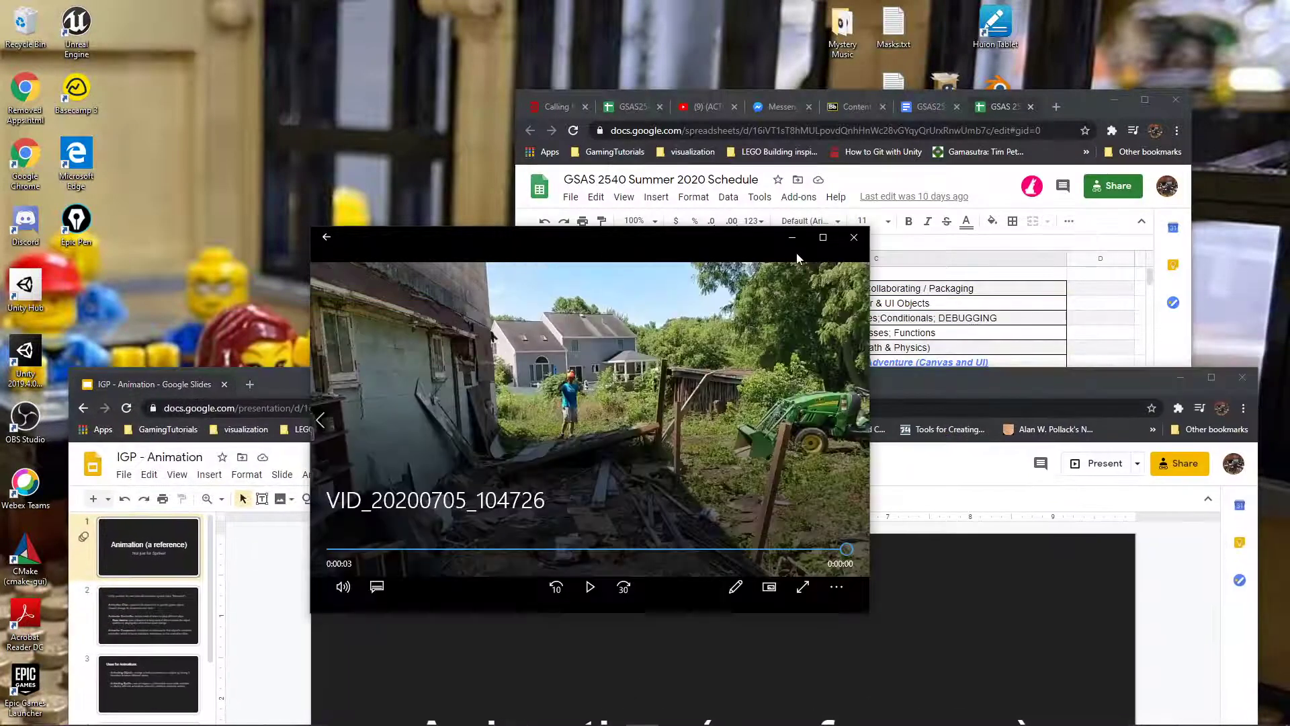
{"action": "left_click", "coordinate": [853, 237]}
- Move the IGP - Animation slides window back up and place the class schedule window in front of it
{"action": "left_click_drag", "start_coordinate": [878, 378], "coordinate": [883, 31]}
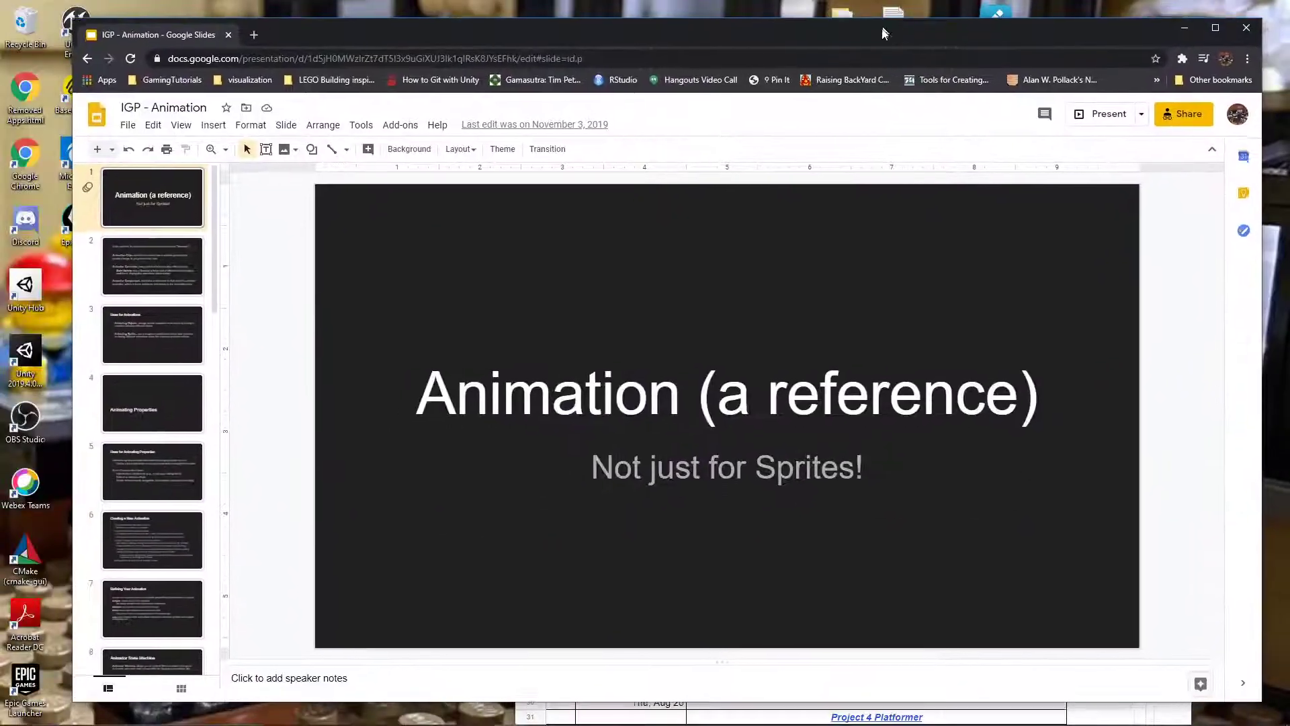
{"action": "left_click", "coordinate": [1115, 716]}
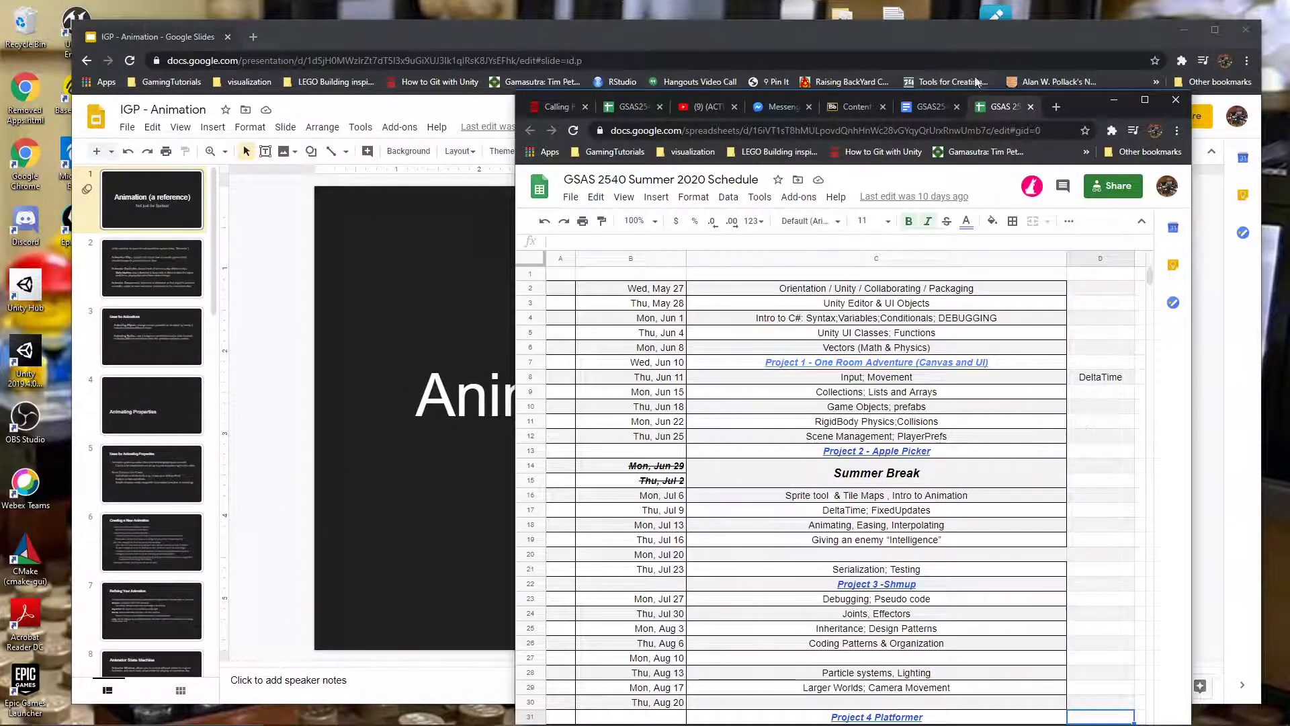
{"action": "left_click_drag", "start_coordinate": [1083, 110], "coordinate": [884, 34]}
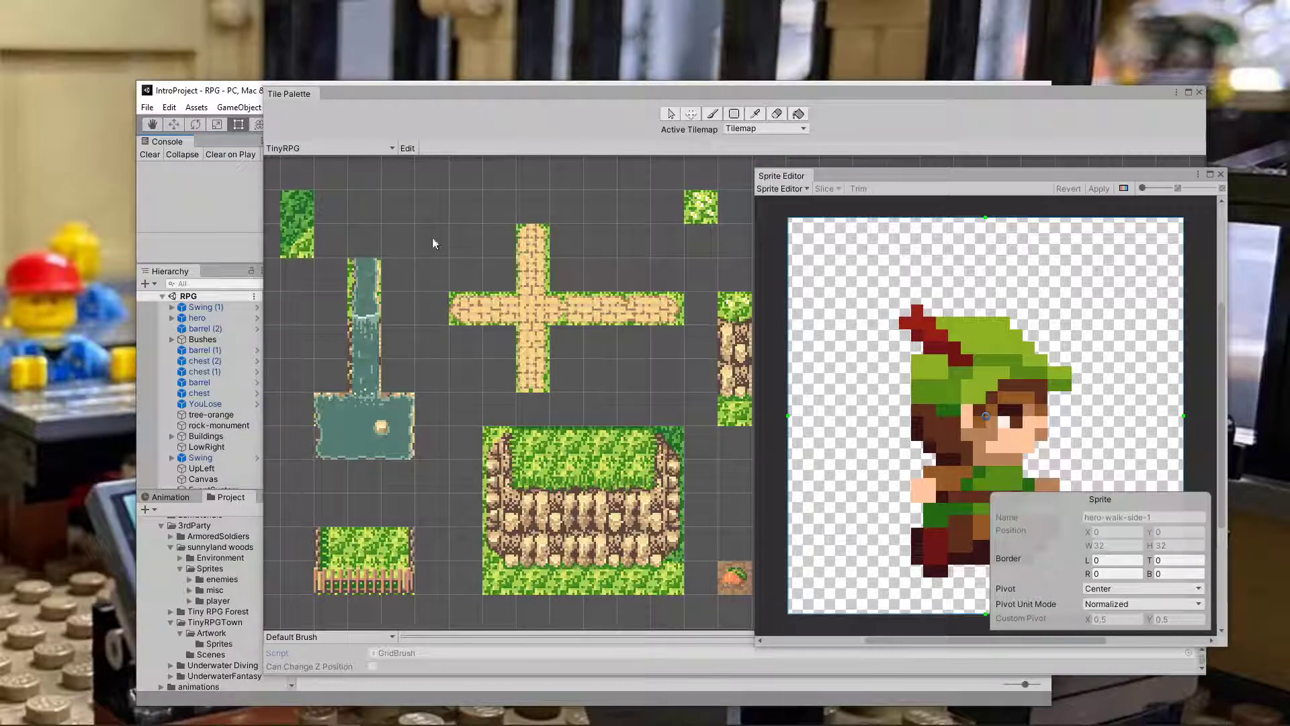
- Clear the Tile Palette and Sprite Editor windows away from the main Unity editor, narrowing the Tile Palette and repositioning the editor window
{"action": "left_click_drag", "start_coordinate": [411, 91], "coordinate": [331, 120]}
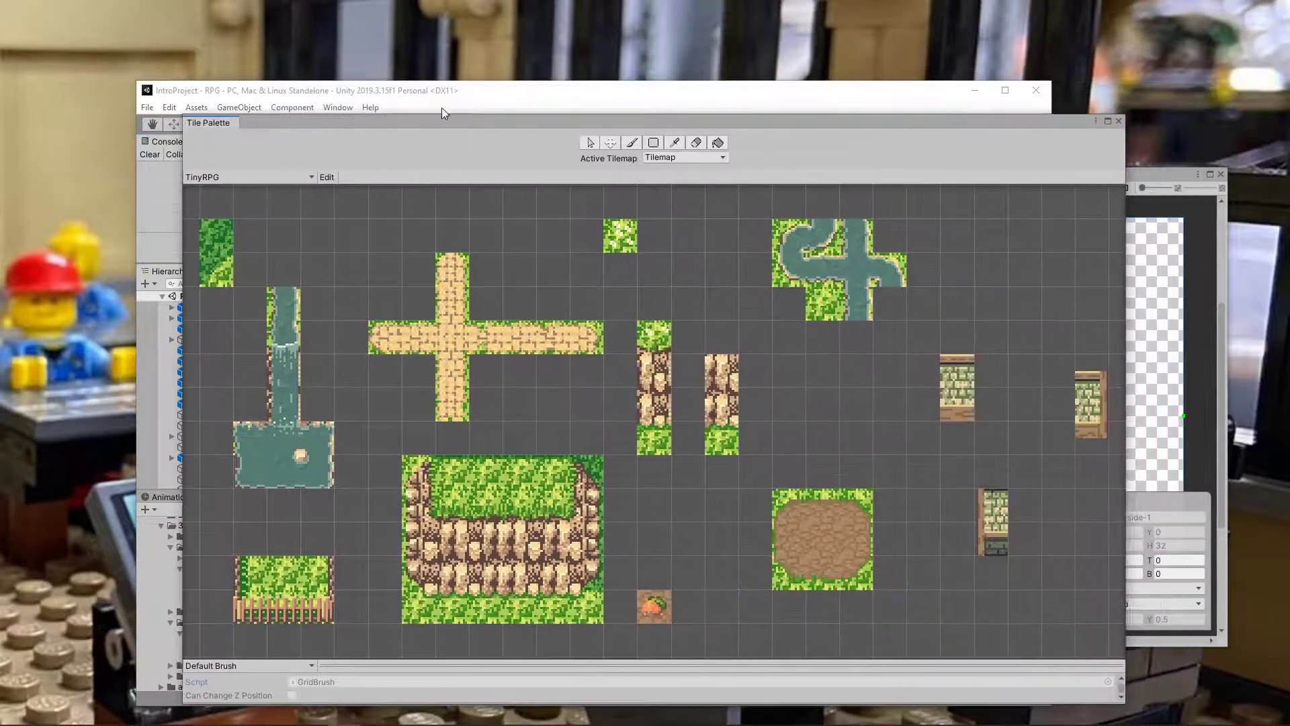
{"action": "left_click_drag", "start_coordinate": [533, 96], "coordinate": [457, 58]}
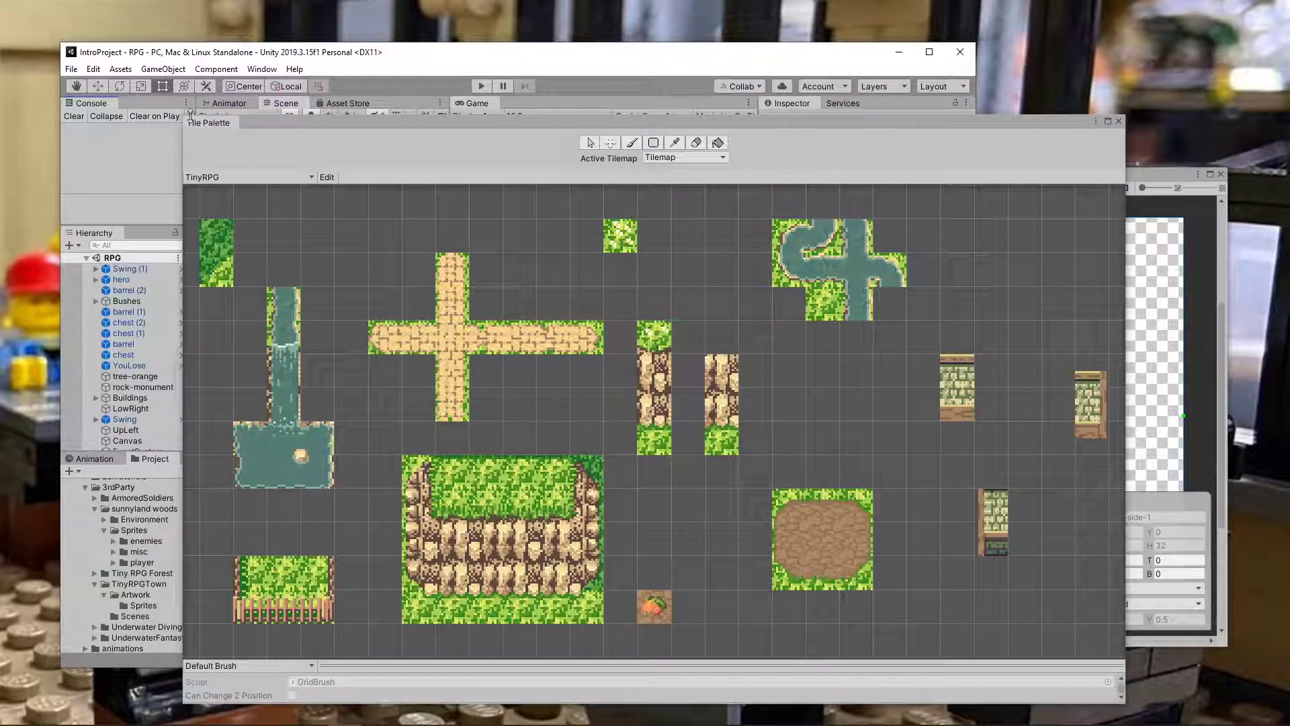
{"action": "left_click_drag", "start_coordinate": [178, 115], "coordinate": [621, 128]}
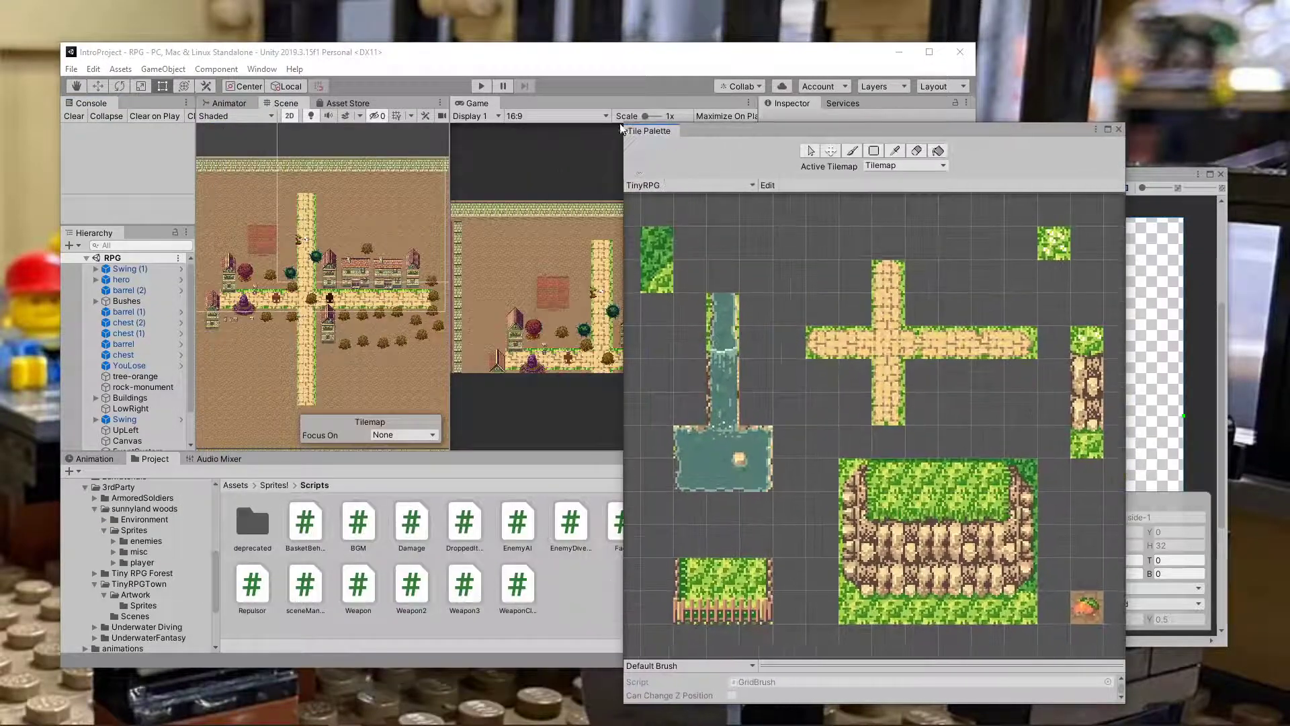
{"action": "left_click_drag", "start_coordinate": [1008, 137], "coordinate": [1109, 77]}
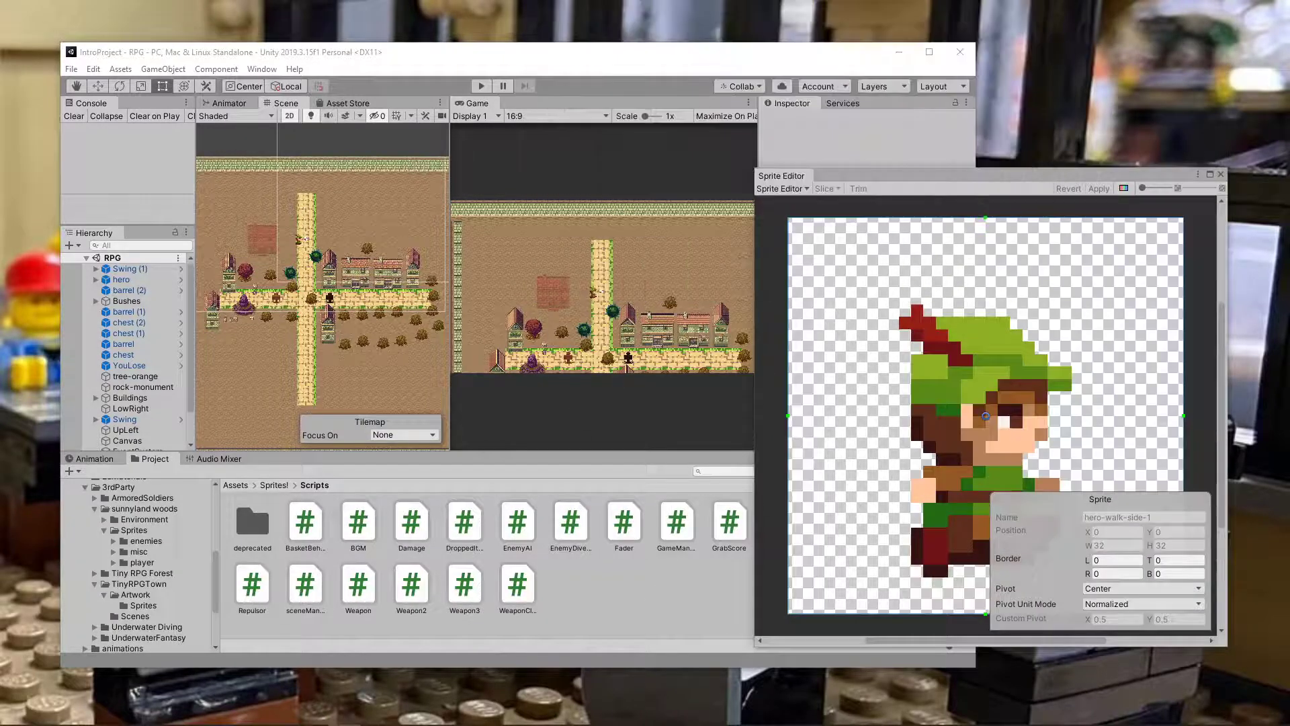
{"action": "left_click_drag", "start_coordinate": [990, 175], "coordinate": [751, 147]}
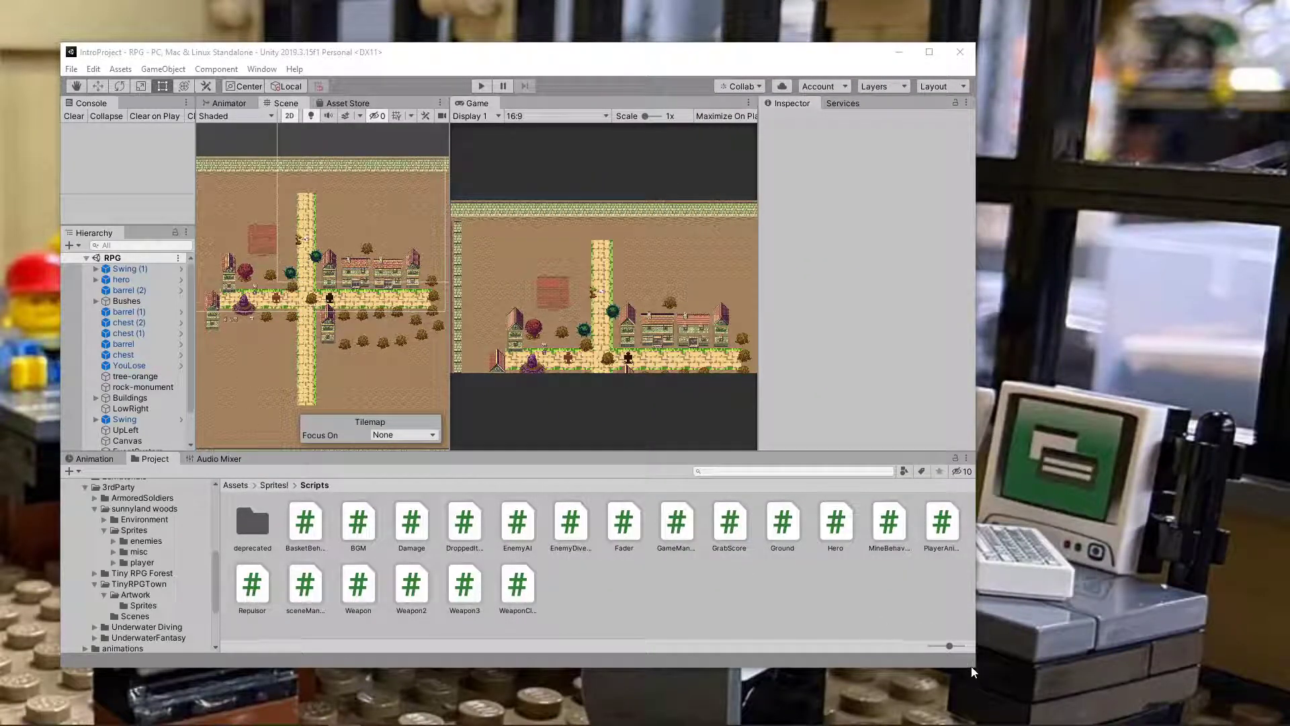
- Enlarge the Unity editor window, reduce the Project area's height, and widen the Game view at the Scene view's expense
{"action": "left_click_drag", "start_coordinate": [977, 672], "coordinate": [1262, 724]}
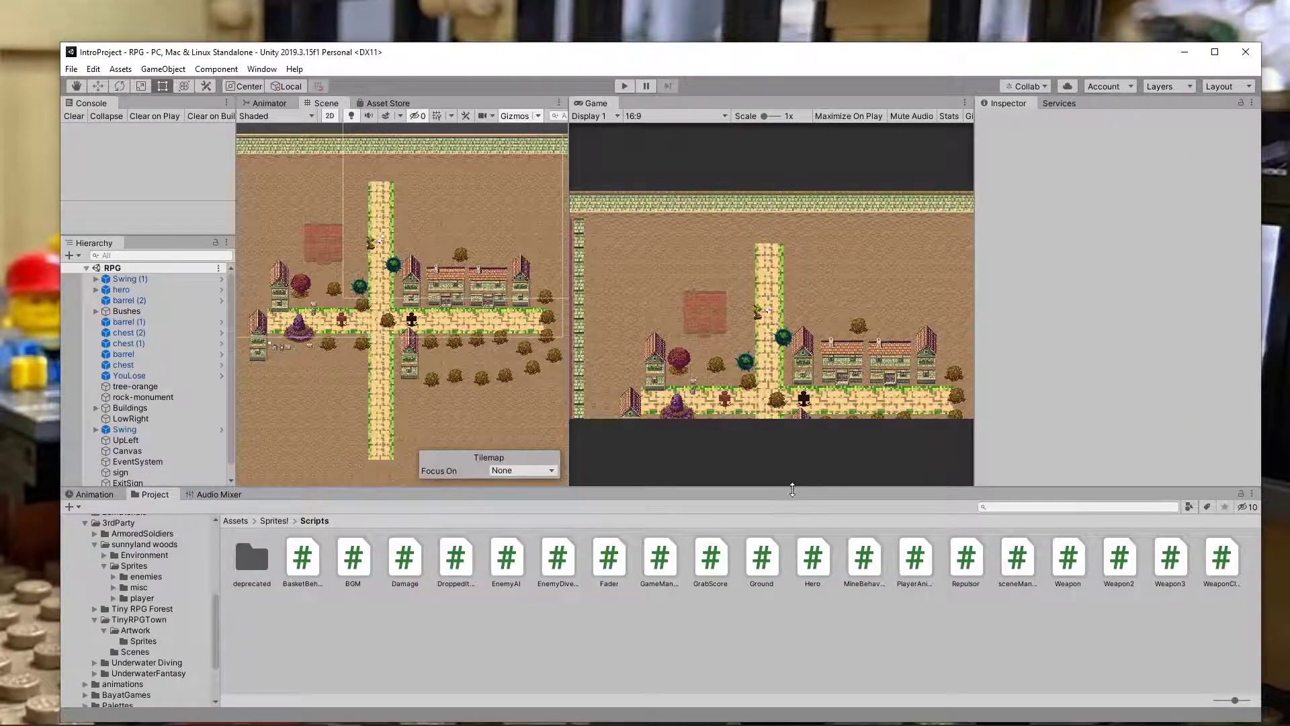
{"action": "left_click_drag", "start_coordinate": [792, 490], "coordinate": [792, 633]}
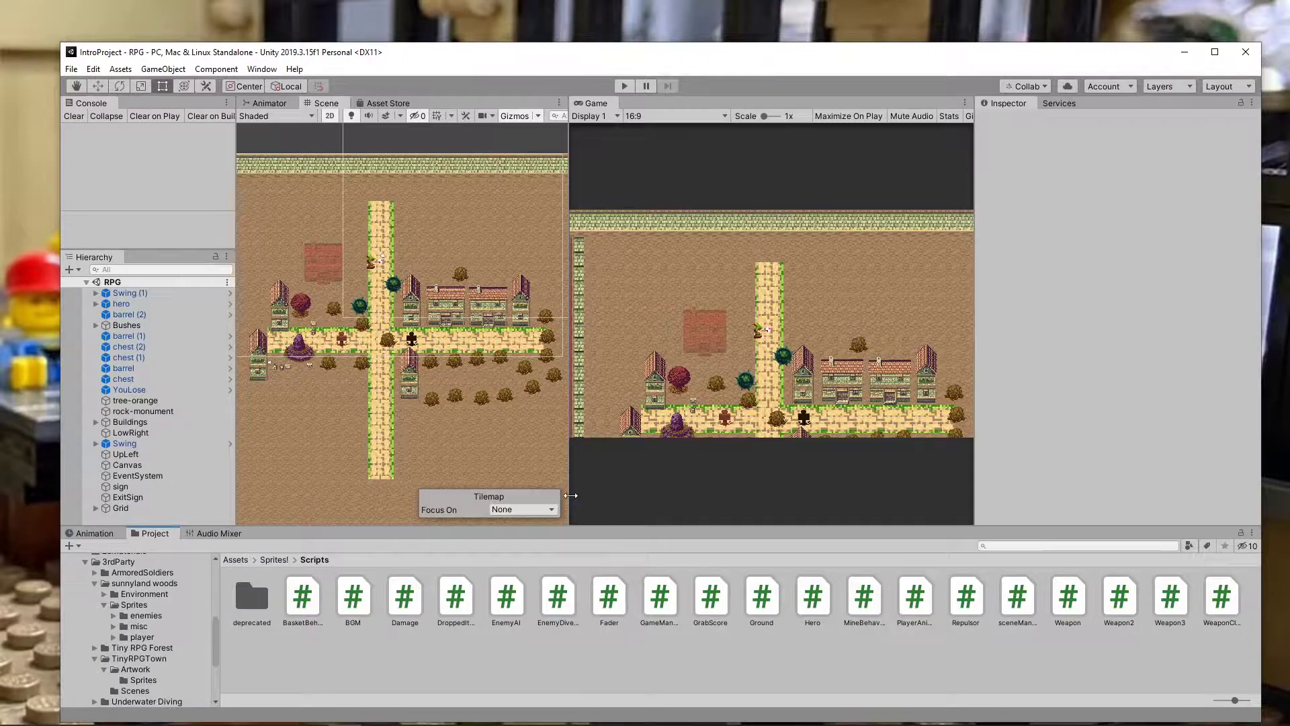
{"action": "left_click_drag", "start_coordinate": [569, 500], "coordinate": [366, 501]}
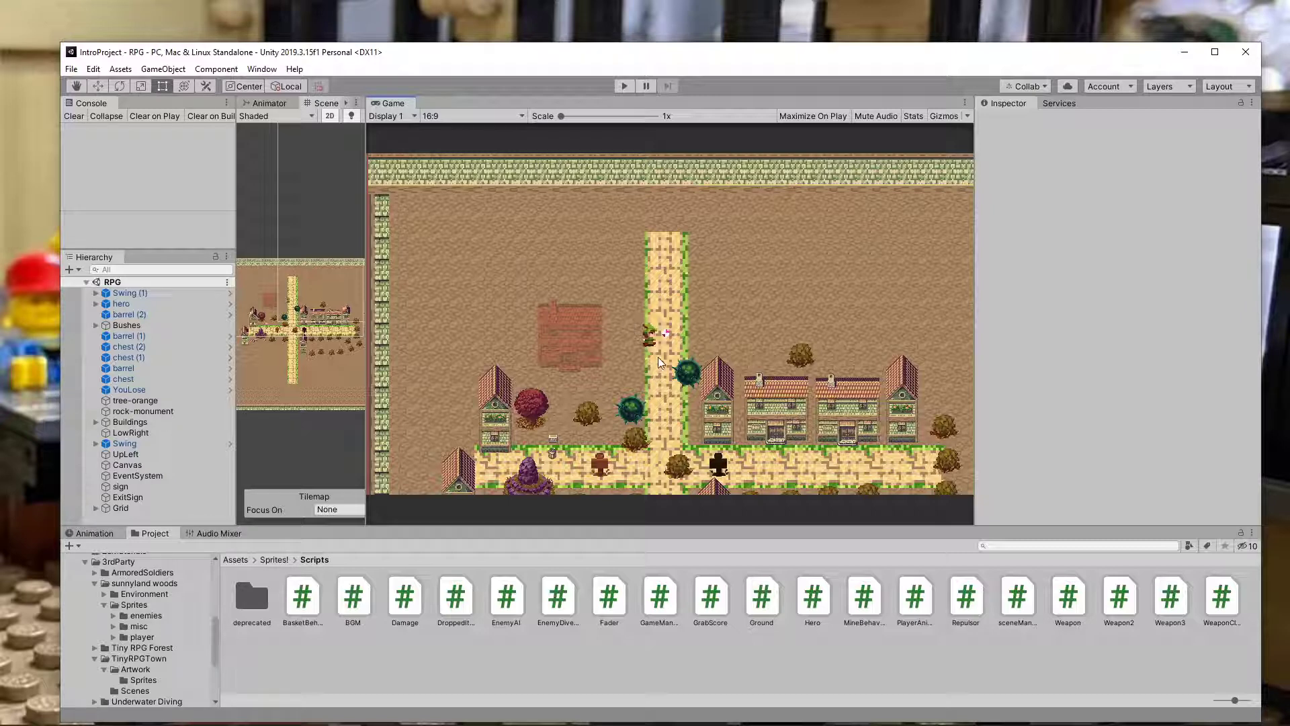
- Playtest the RPG scene by walking the hero down the village path and around the crossroads, and stop the game
{"action": "left_click", "coordinate": [625, 88]}
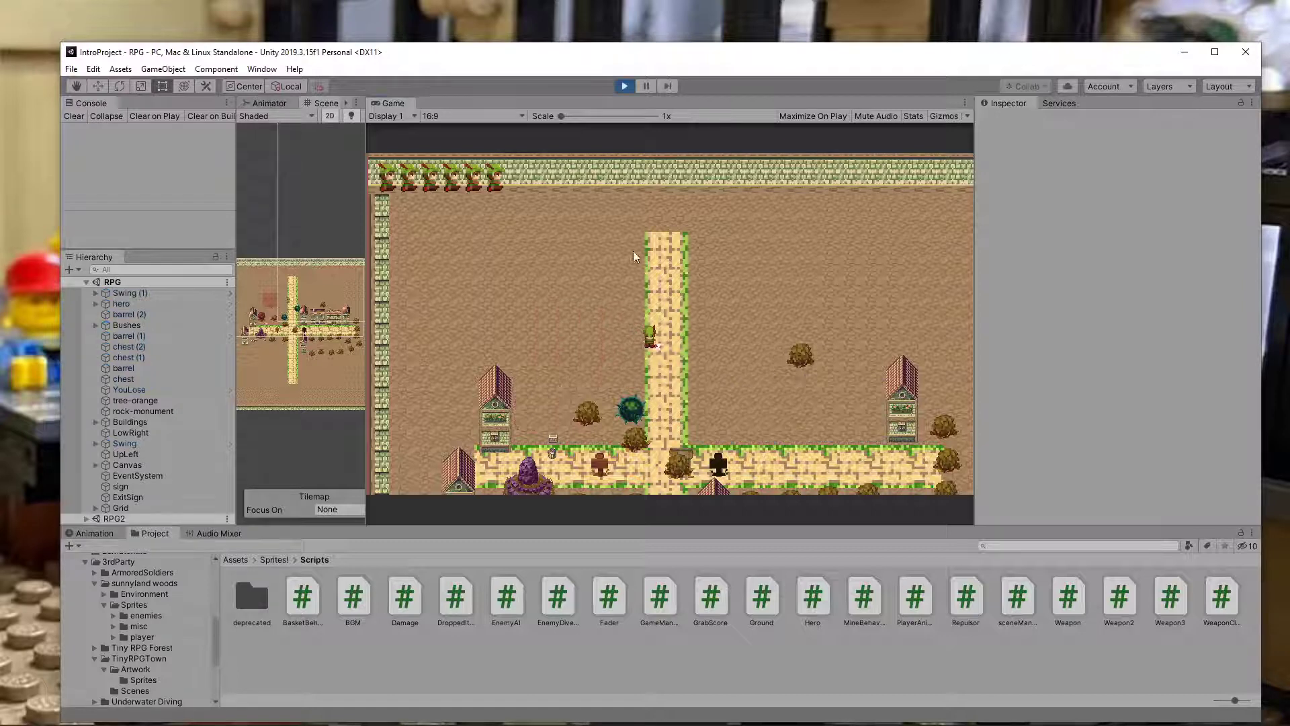
{"action": "key", "text": "d"}
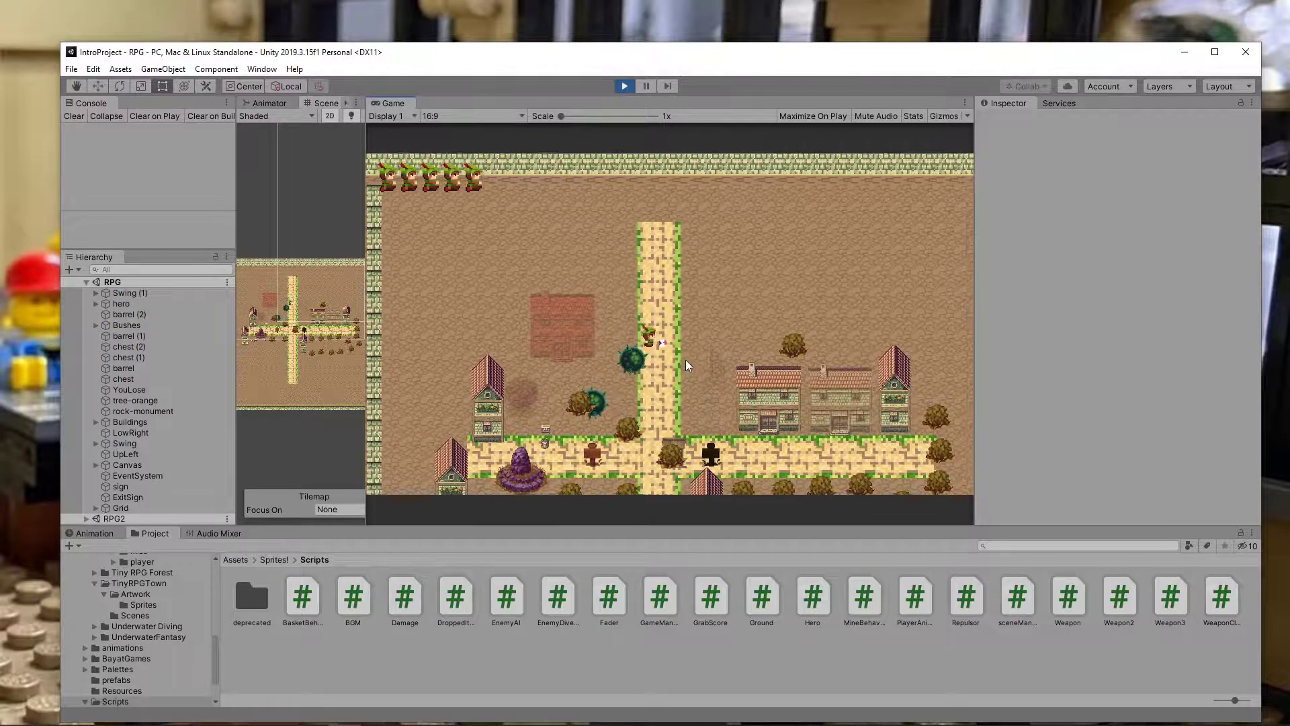
{"action": "key", "text": "d"}
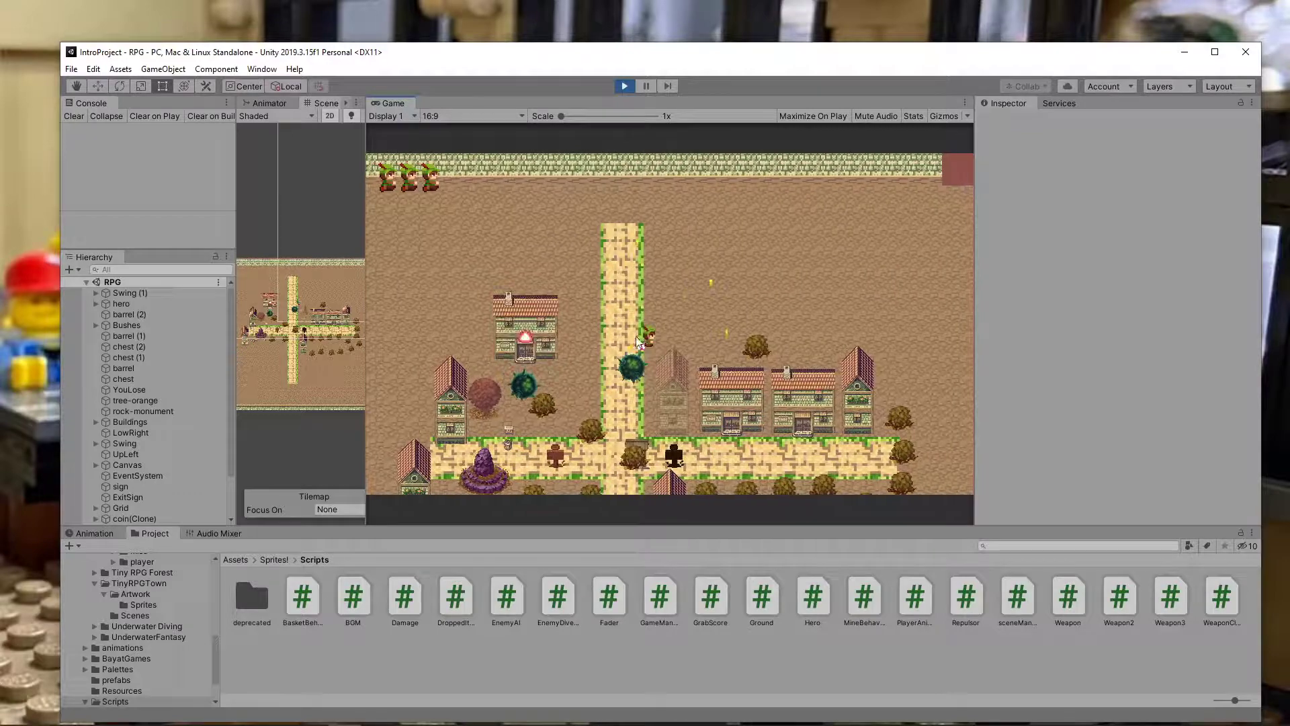
{"action": "key", "text": "a"}
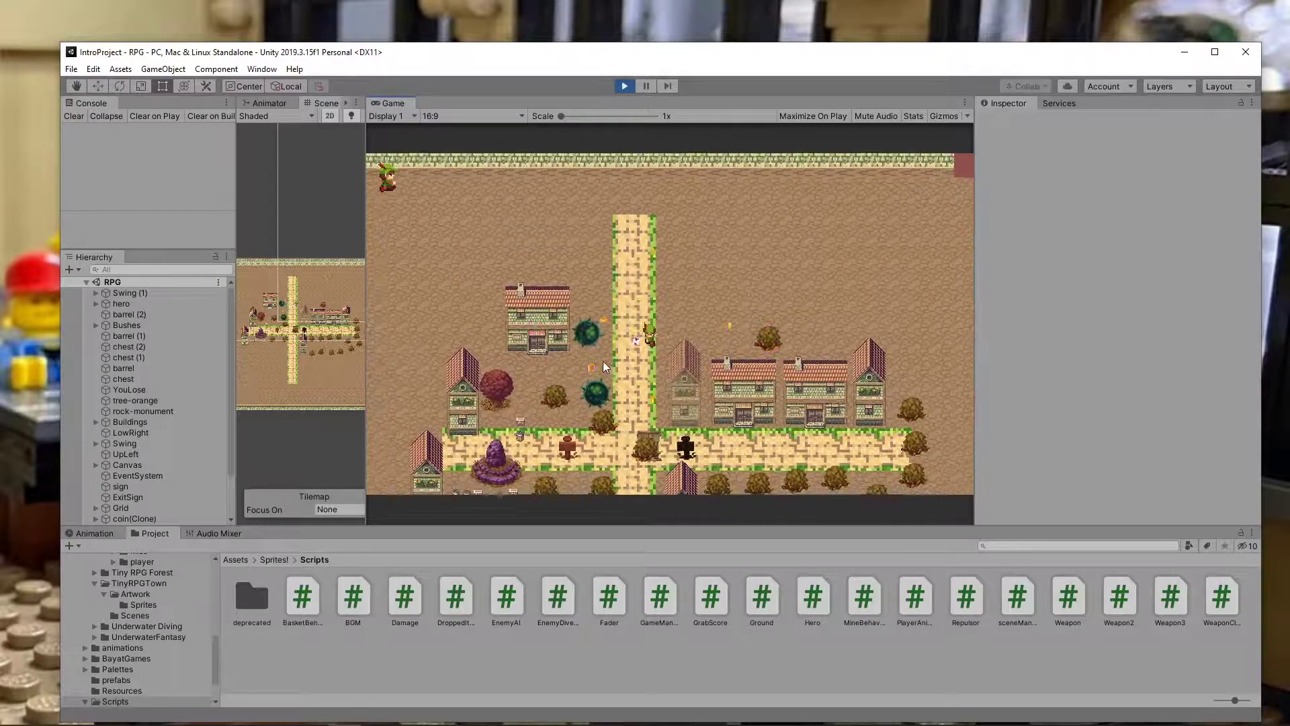
{"action": "key", "text": "s"}
{"action": "key", "text": "s"}
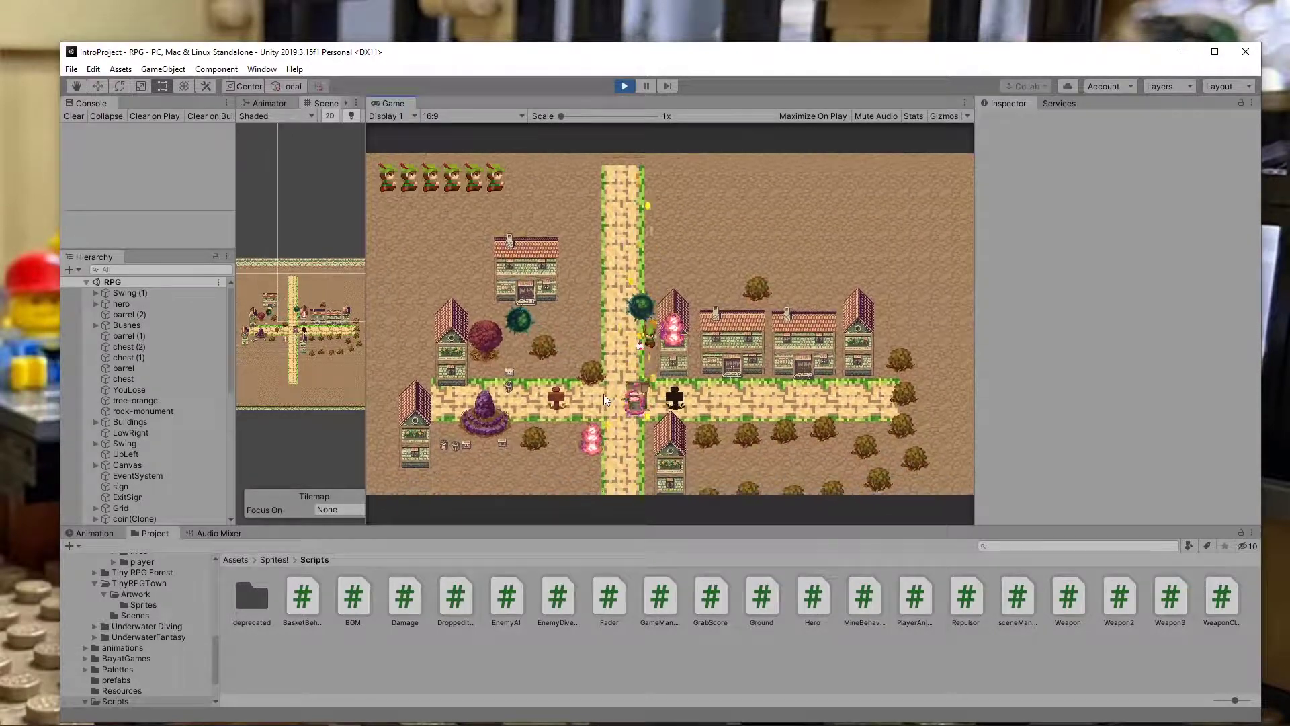
{"action": "key", "text": "a"}
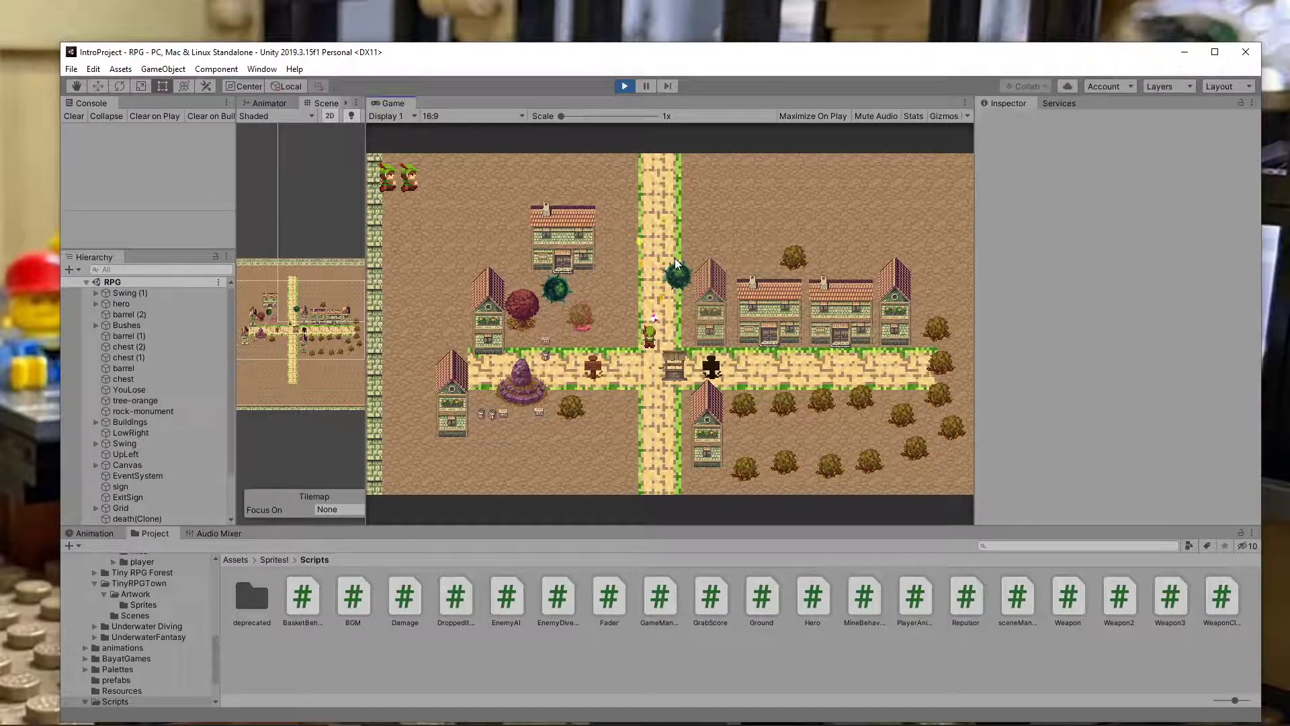
{"action": "key", "text": "s"}
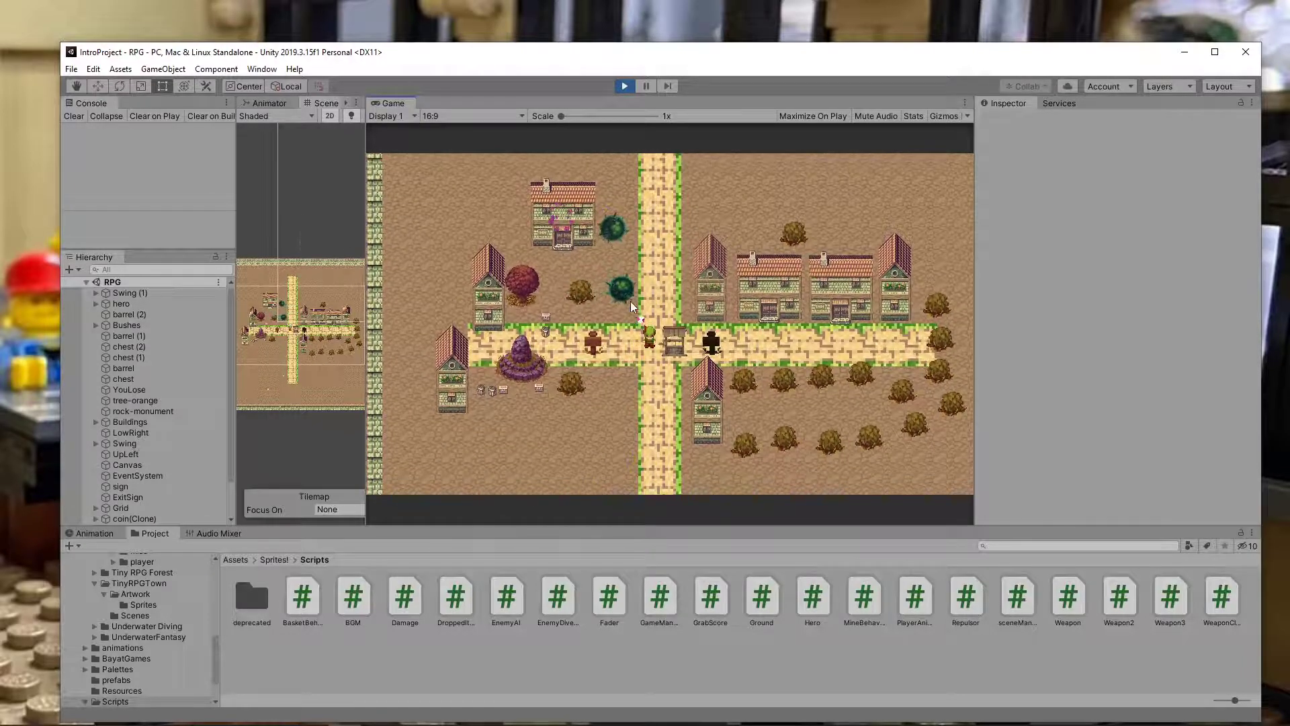
{"action": "key", "text": "s"}
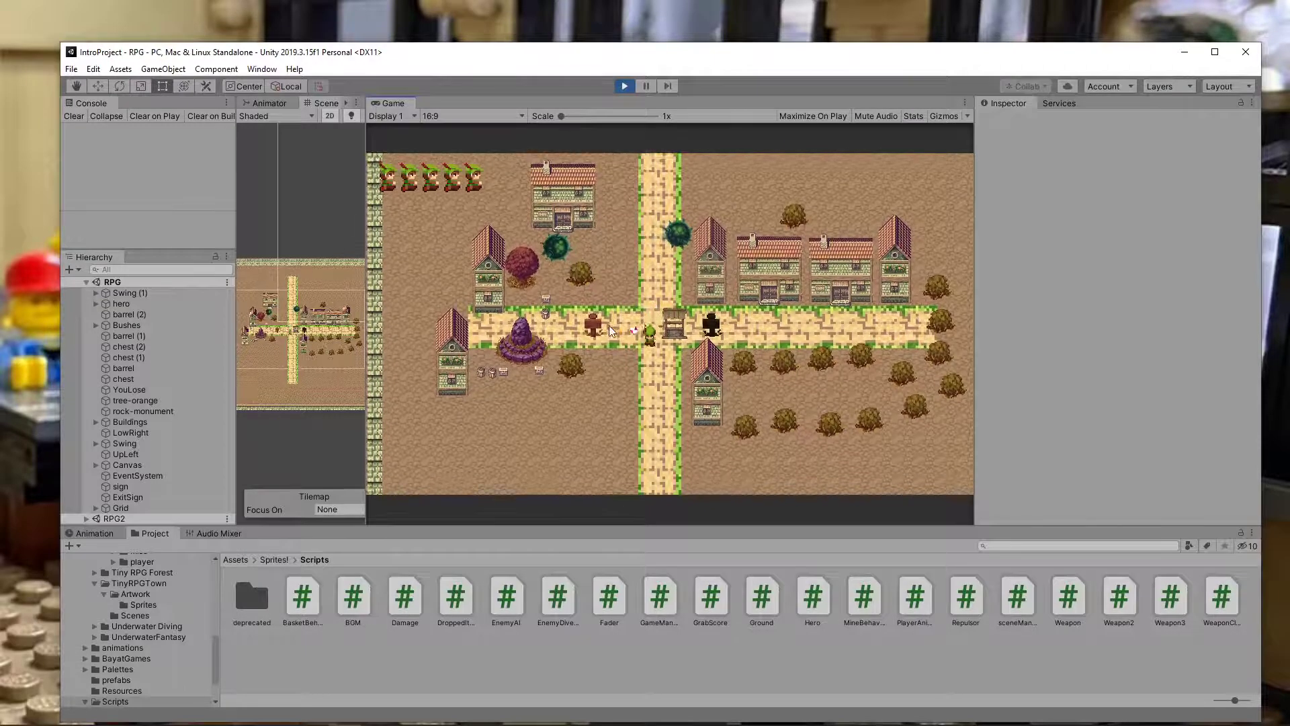
{"action": "key", "text": "a"}
{"action": "key", "text": "w"}
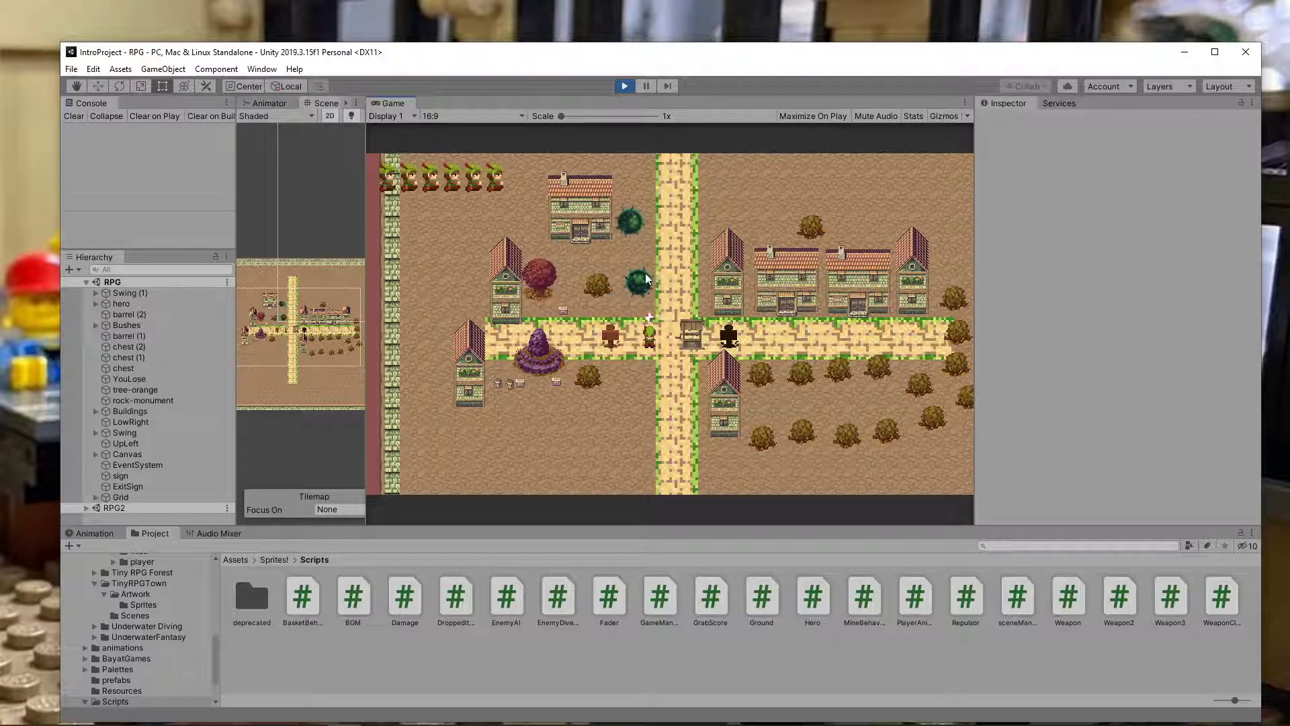
{"action": "key", "text": "d"}
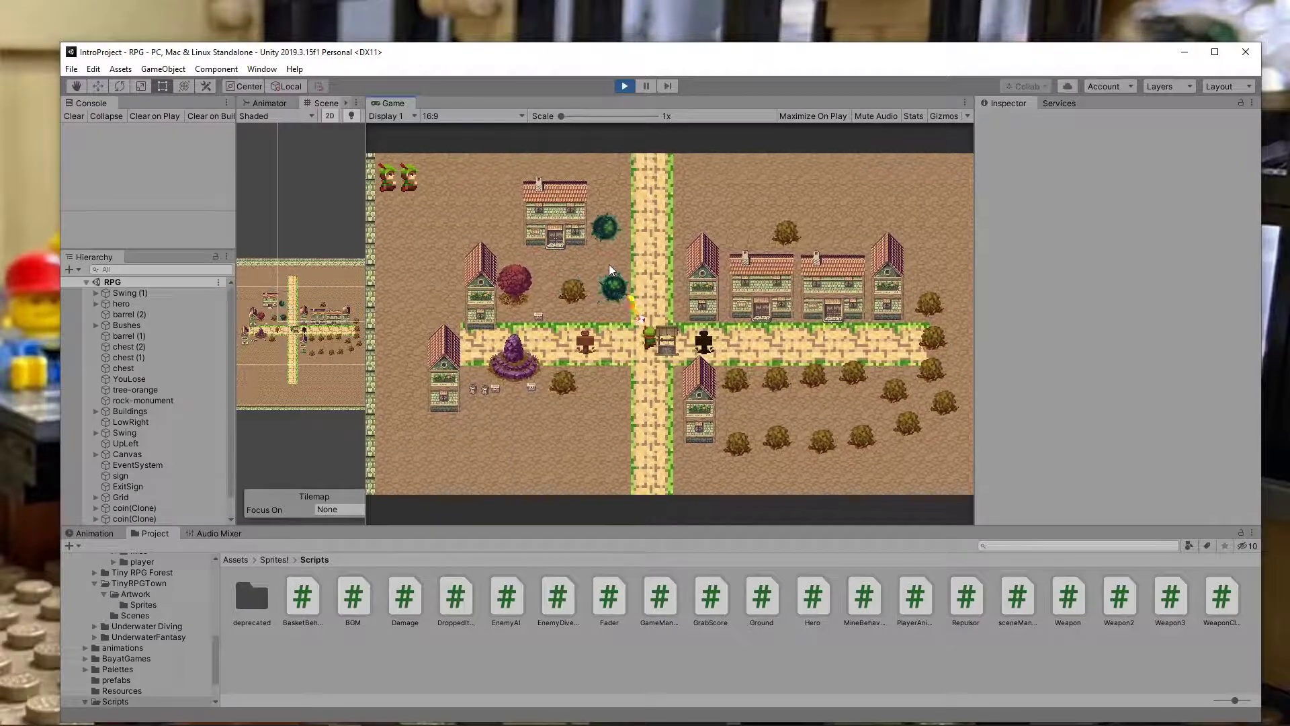
{"action": "left_click", "coordinate": [624, 86]}
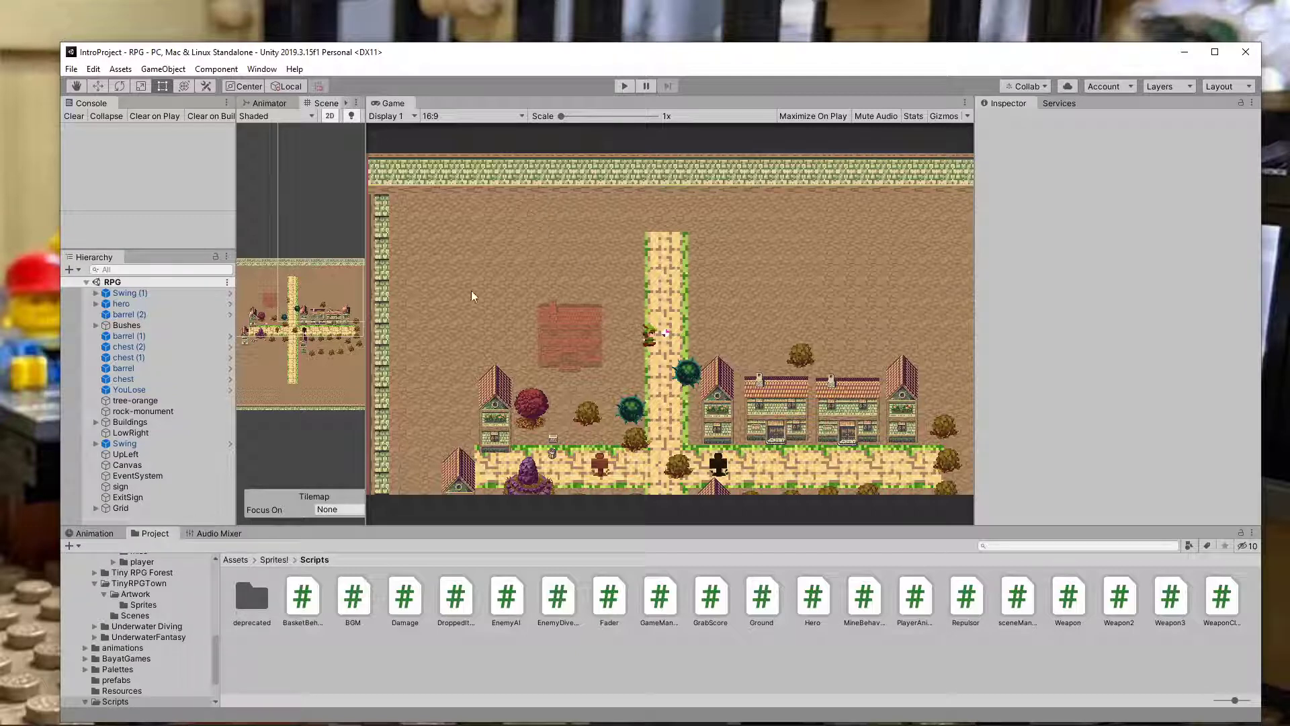
- Playtest the RPG scene again, walking the hero along the northern path and around the crossroads while attacking toward the bushes
{"action": "left_click", "coordinate": [623, 86]}
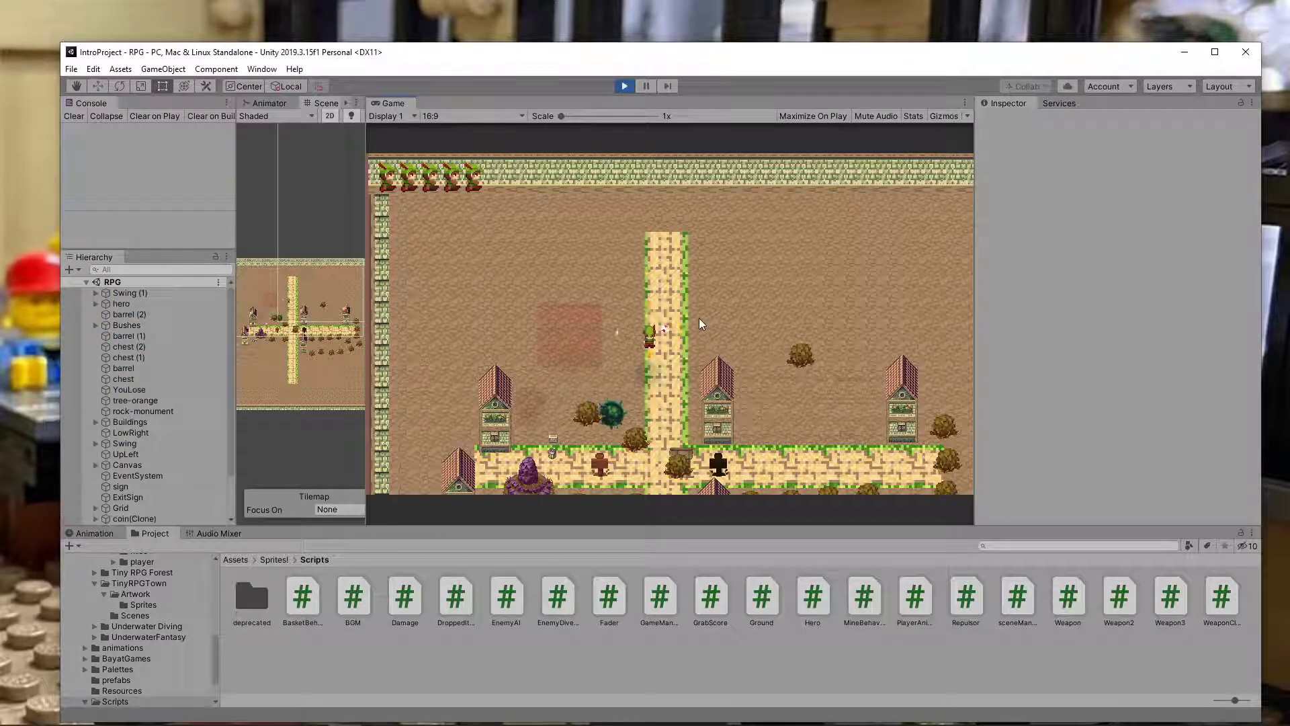
{"action": "key", "text": "s"}
{"action": "key", "text": "d"}
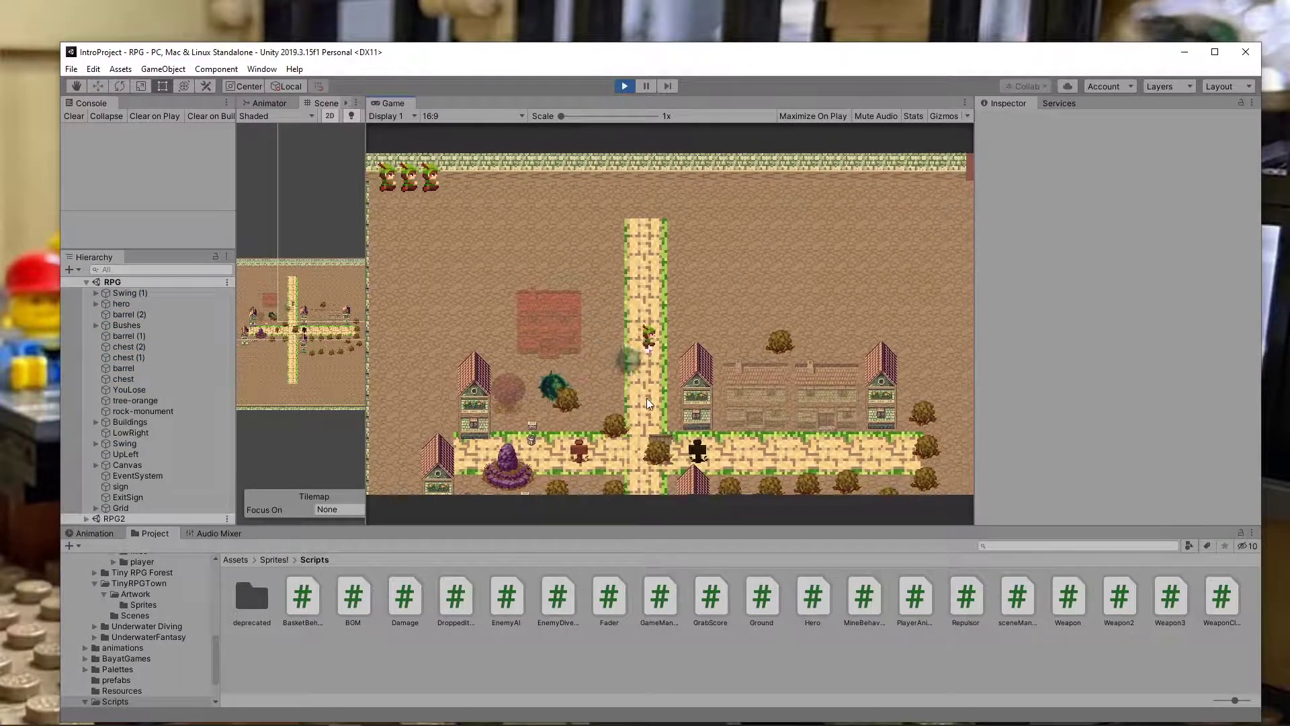
{"action": "key", "text": "w"}
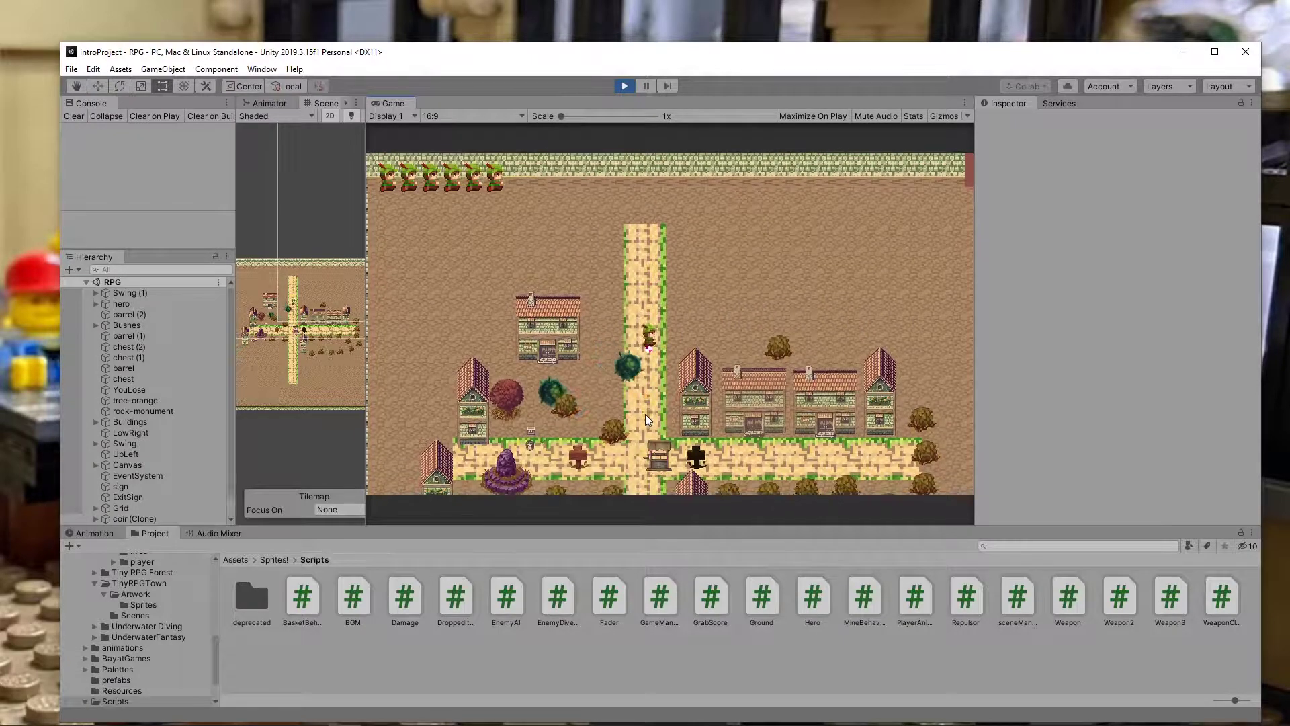
{"action": "key", "text": "w"}
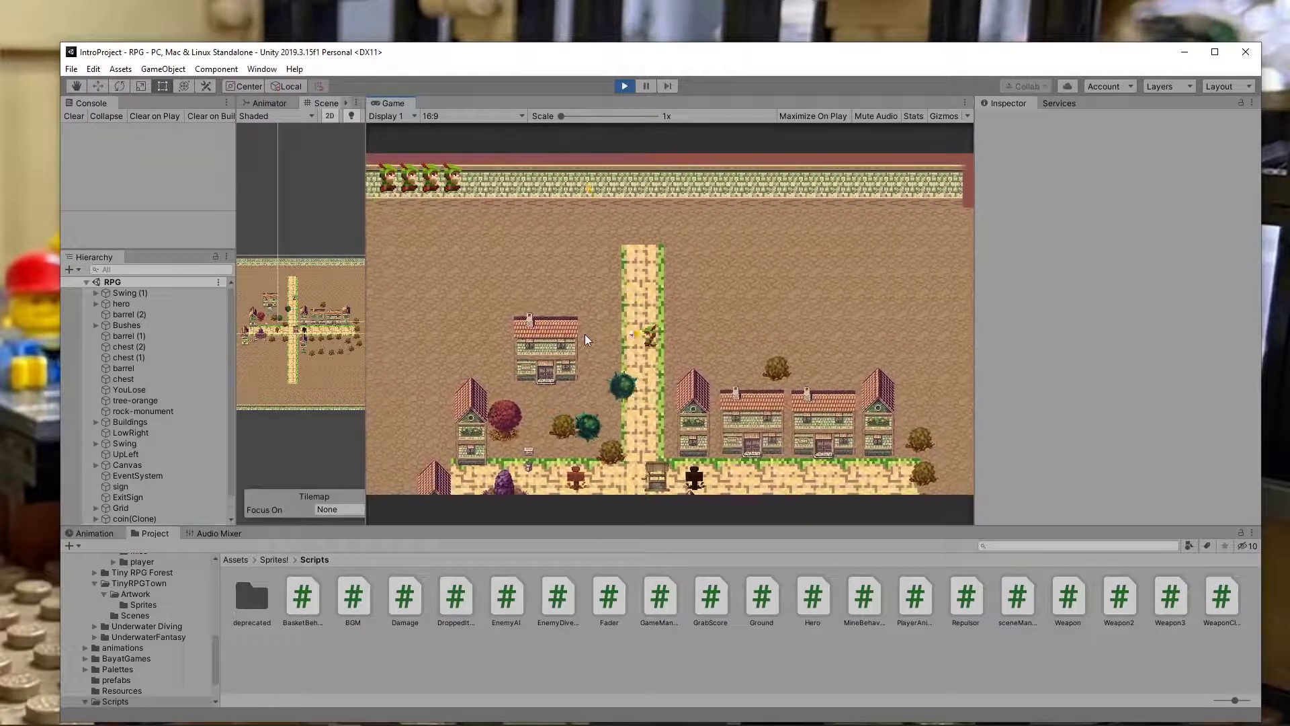
{"action": "key", "text": "s"}
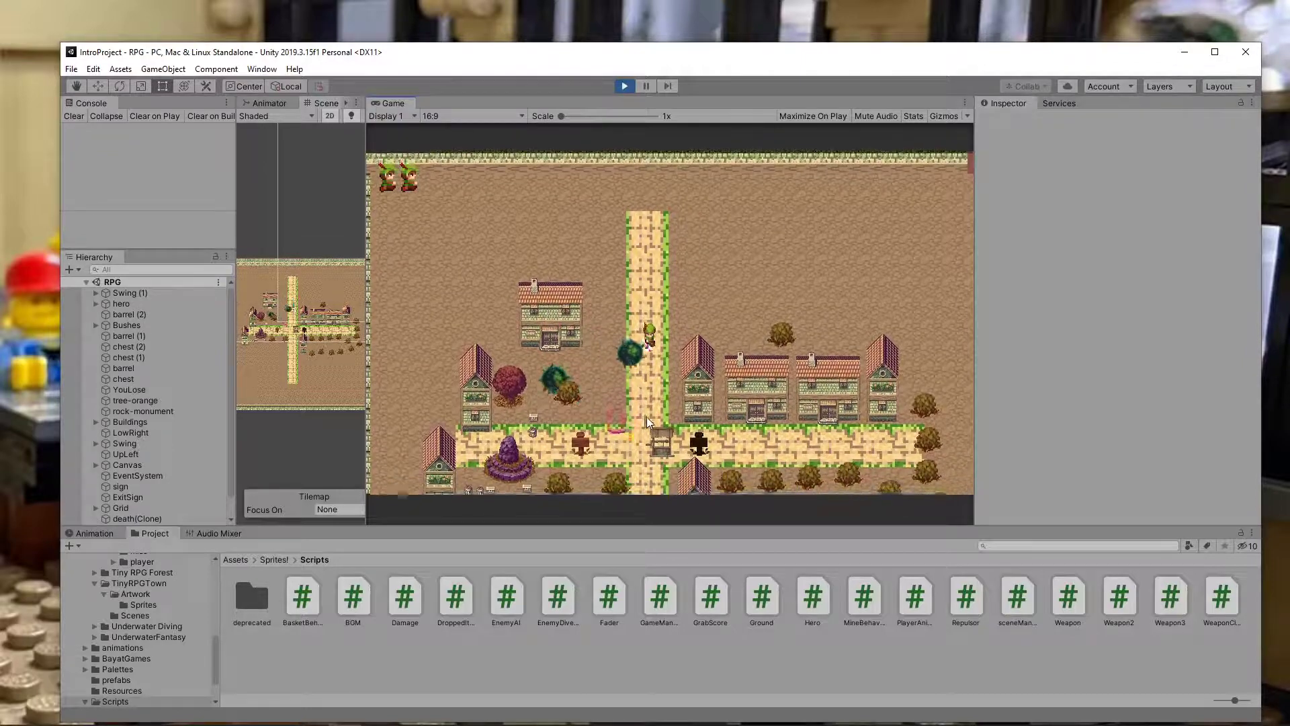
{"action": "key", "text": "w"}
{"action": "key", "text": "d"}
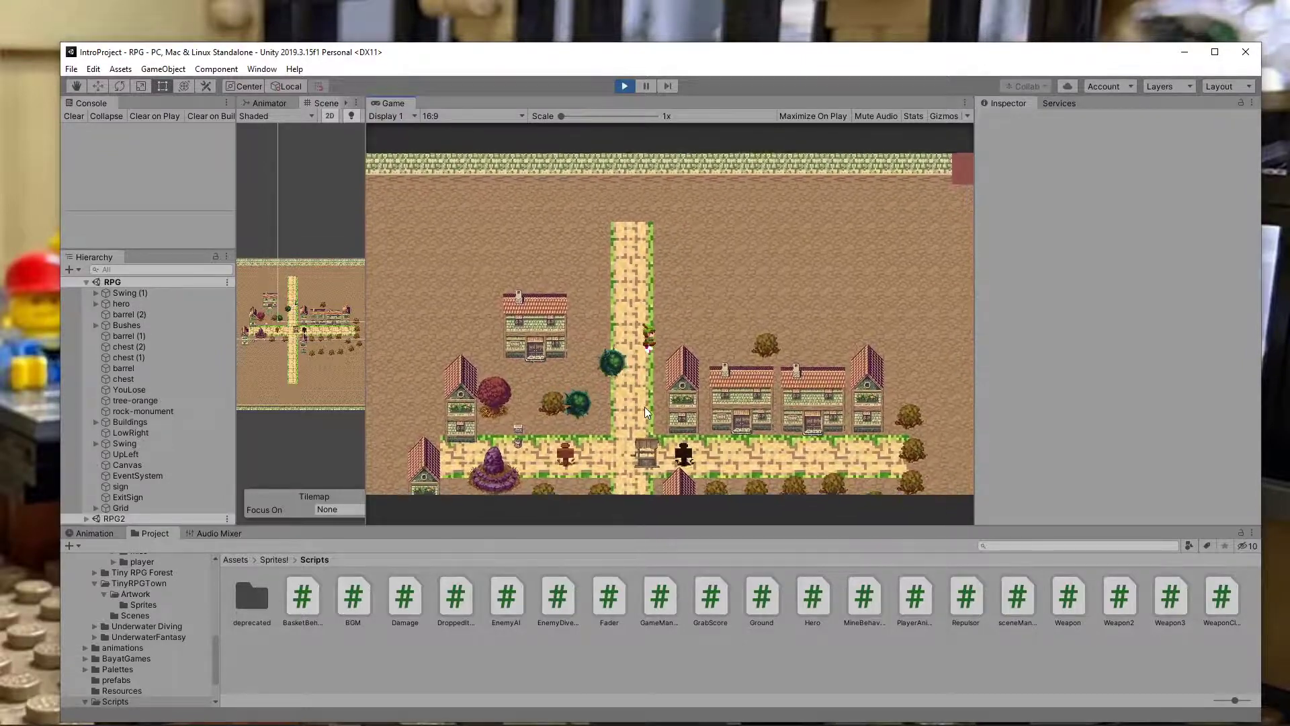
{"action": "key", "text": "s"}
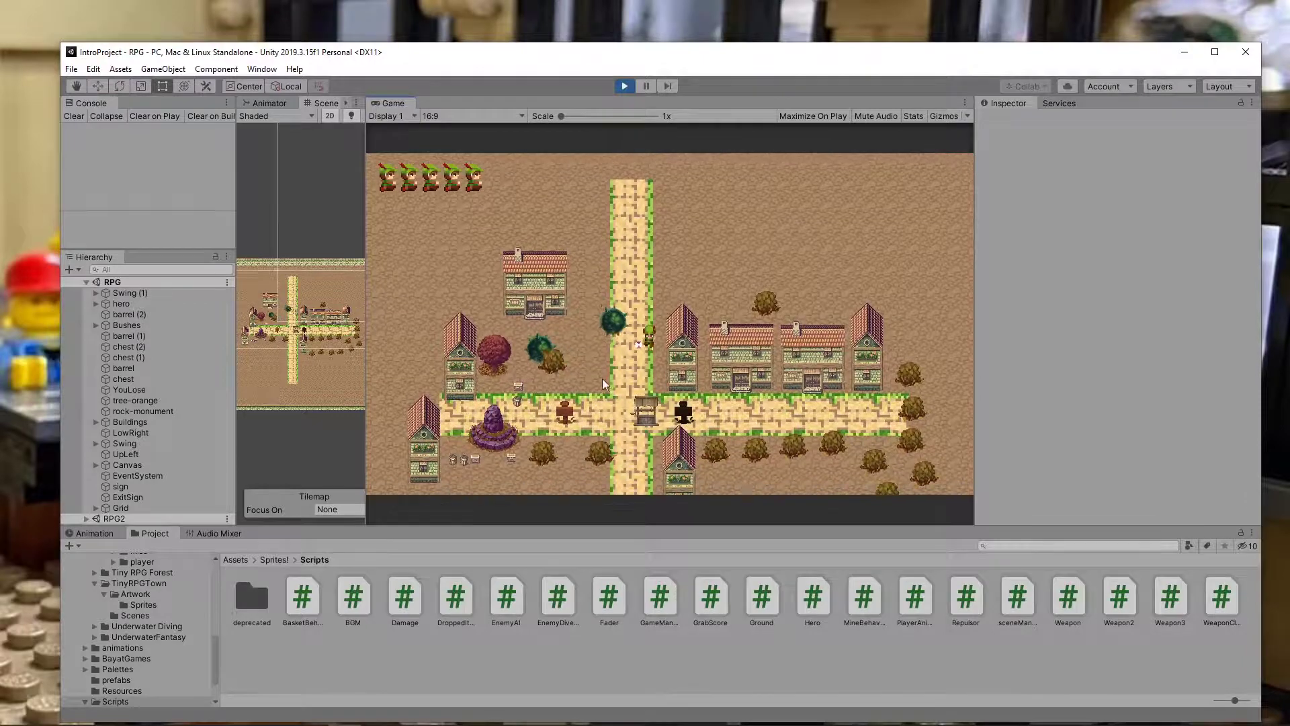
{"action": "key", "text": "s"}
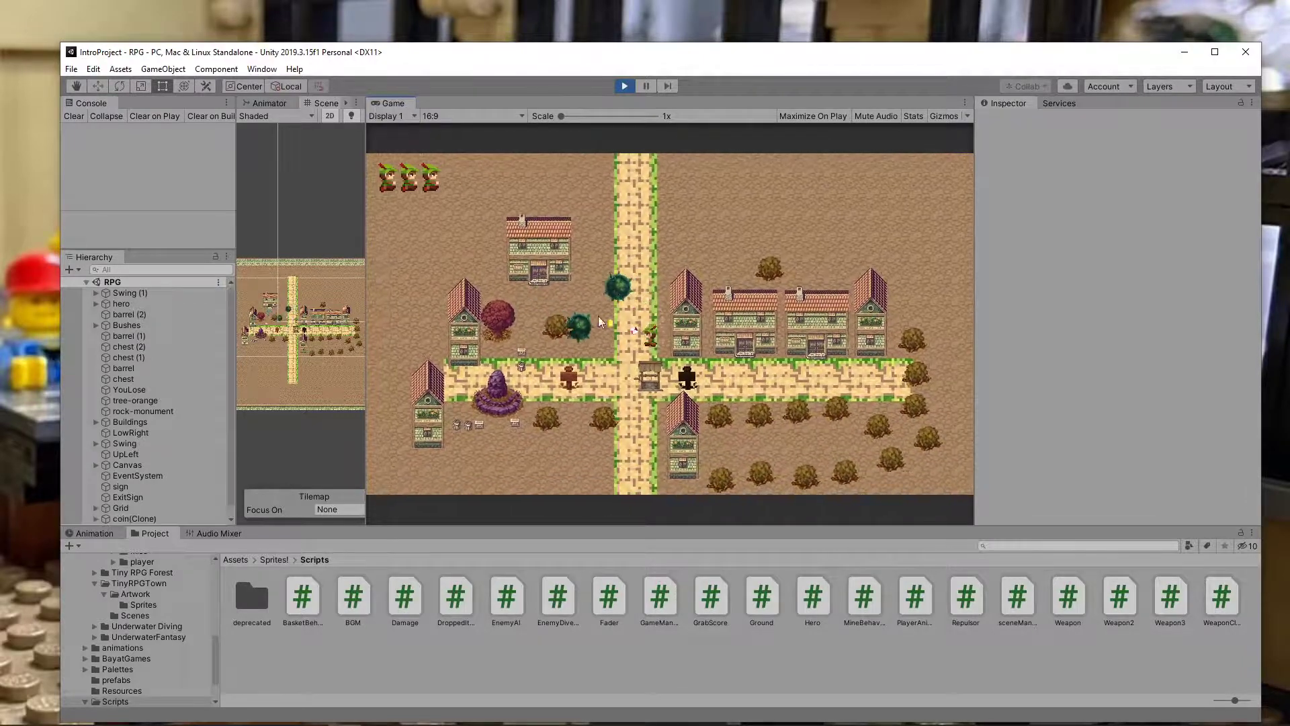
{"action": "key", "text": "a"}
{"action": "left_click", "coordinate": [587, 286]}
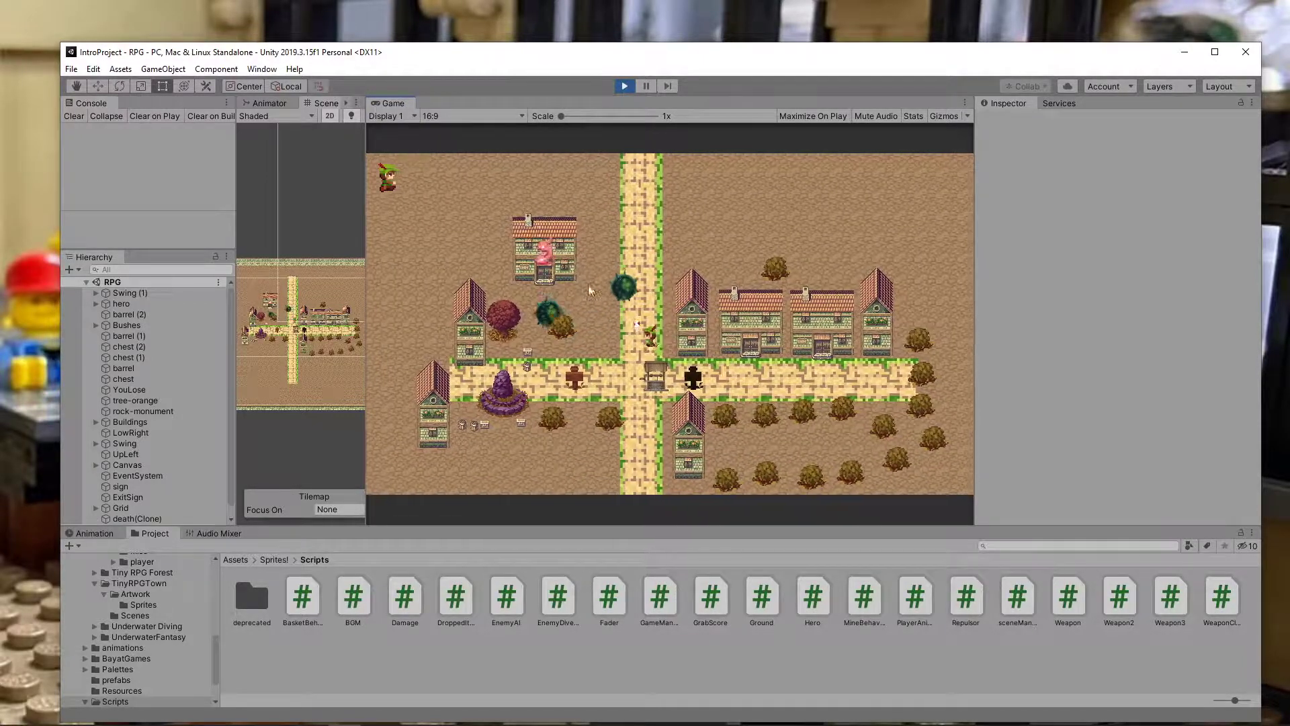
{"action": "key", "text": "a"}
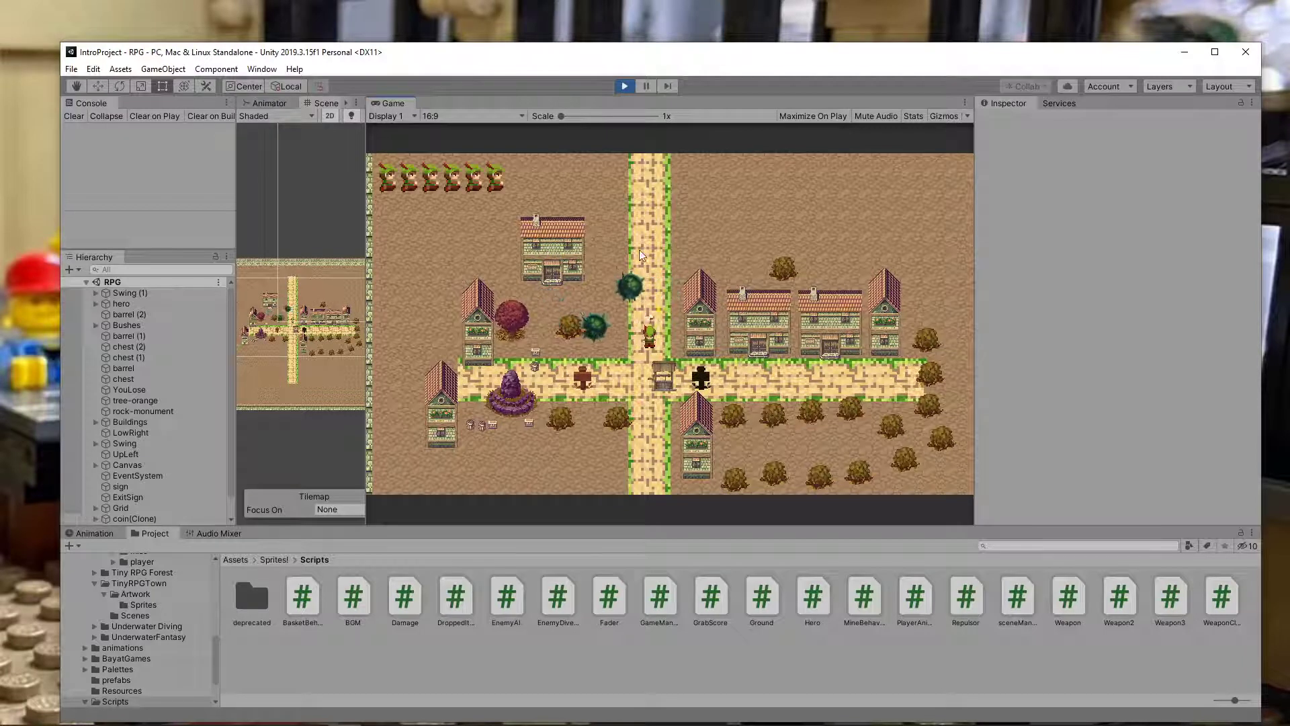
{"action": "key", "text": "w"}
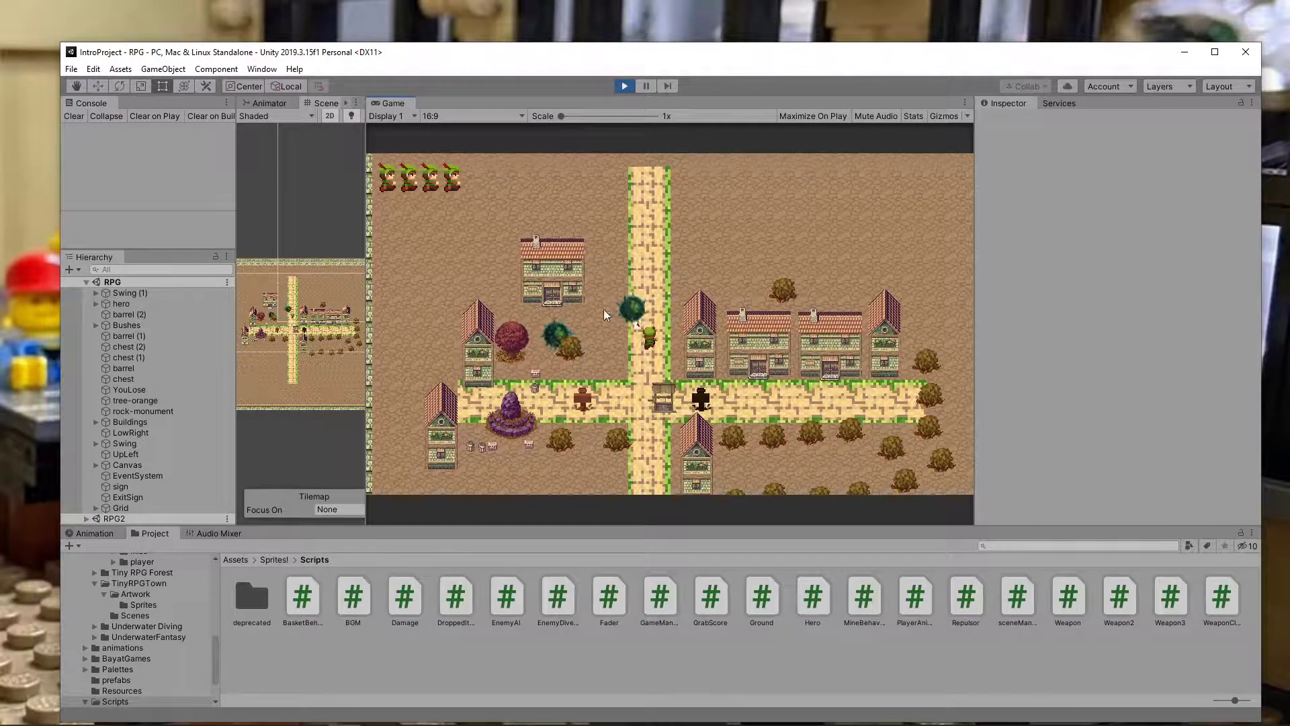
{"action": "key", "text": "s"}
{"action": "key", "text": "d"}
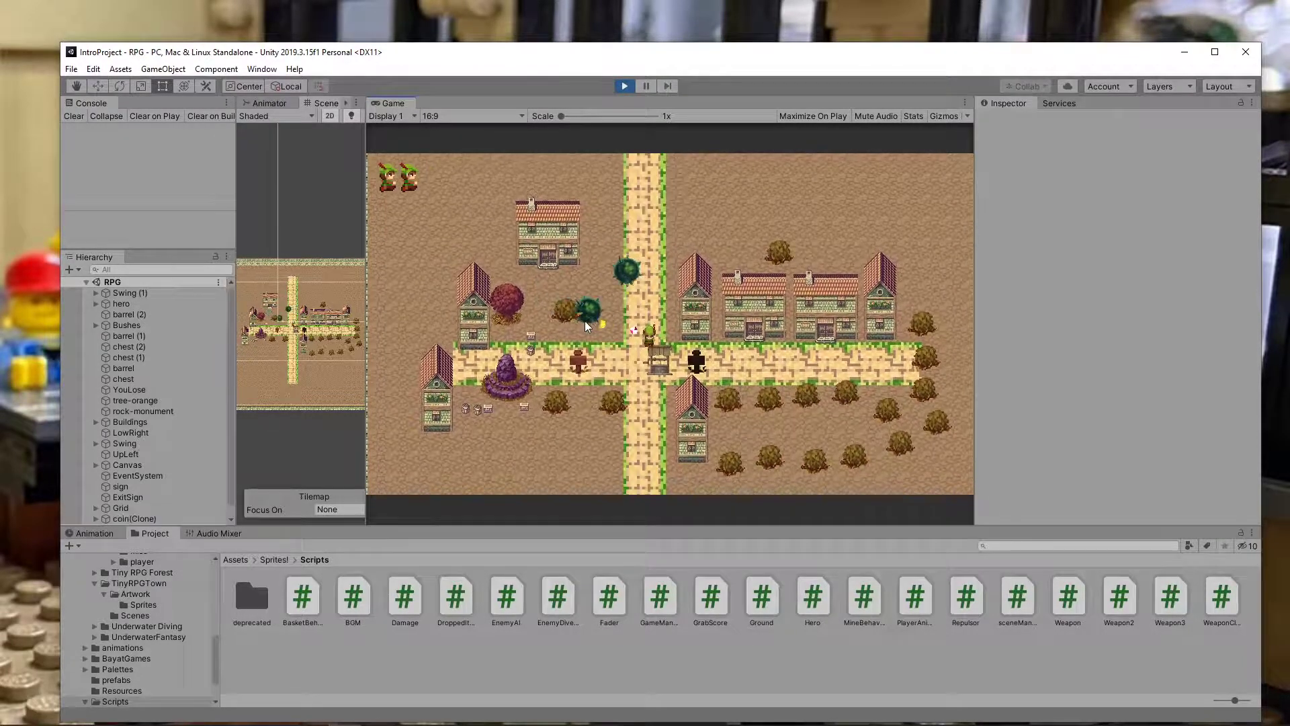
{"action": "key", "text": "w"}
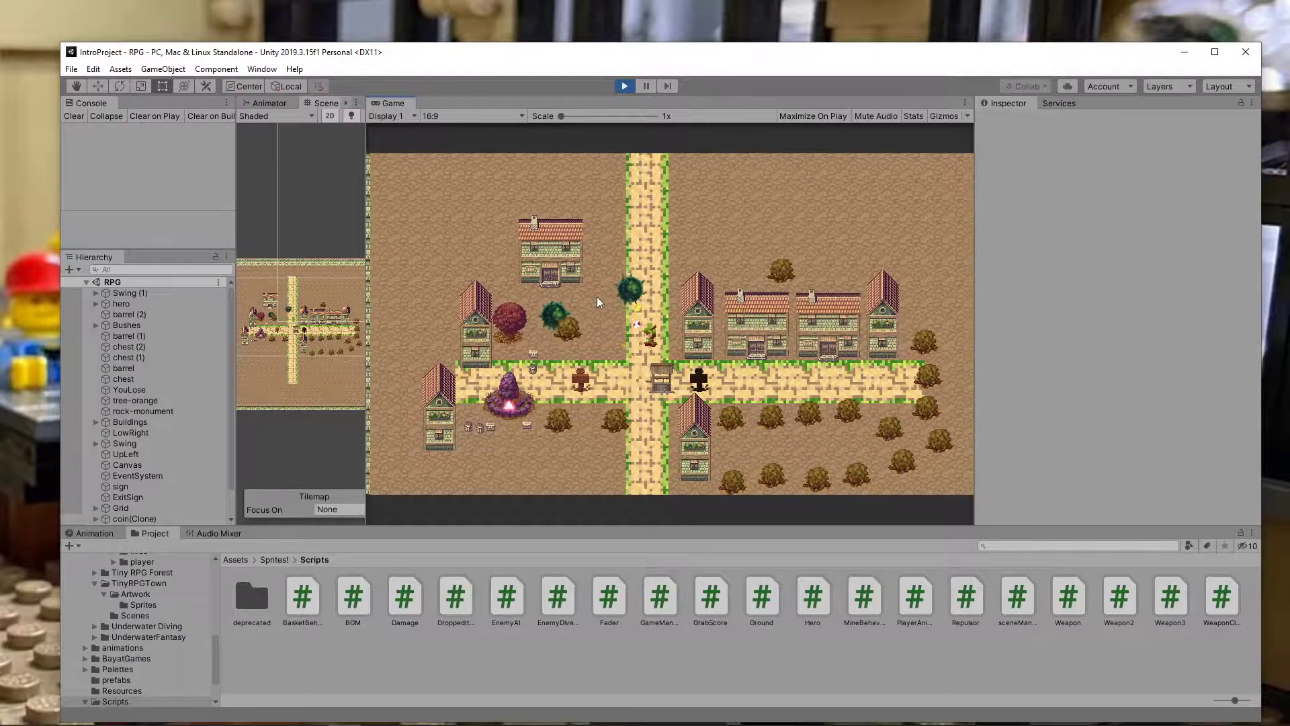
{"action": "key", "text": "a"}
{"action": "key", "text": "s"}
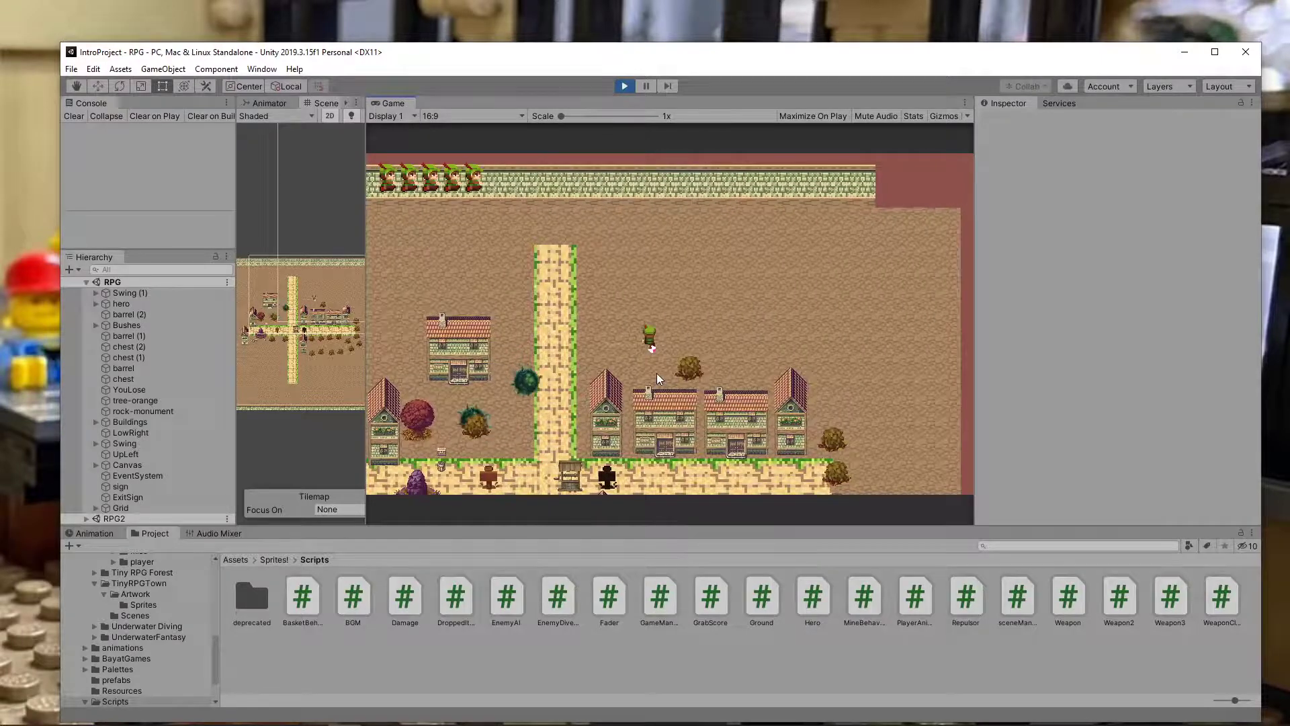
- Walk the hero around the open field north of the row of houses, changing direction to show the directional walk animations
{"action": "key", "text": "w"}
{"action": "key", "text": "d"}
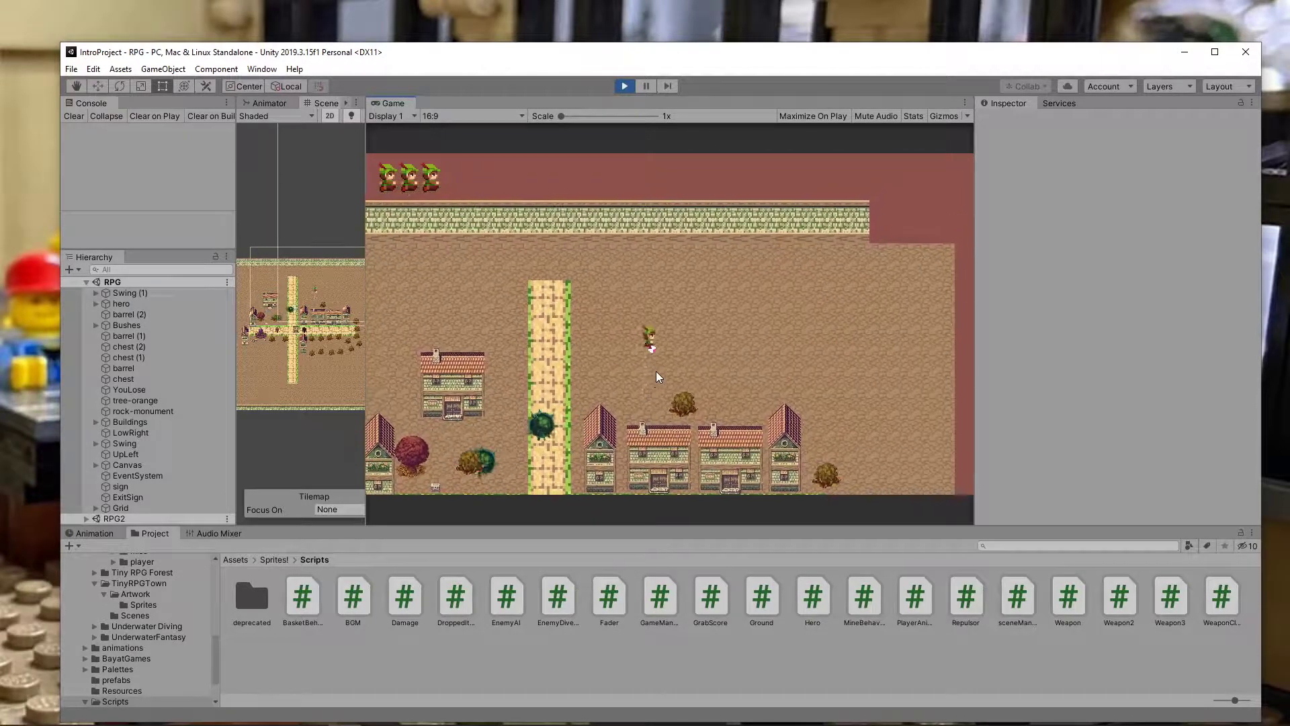
{"action": "key", "text": "s"}
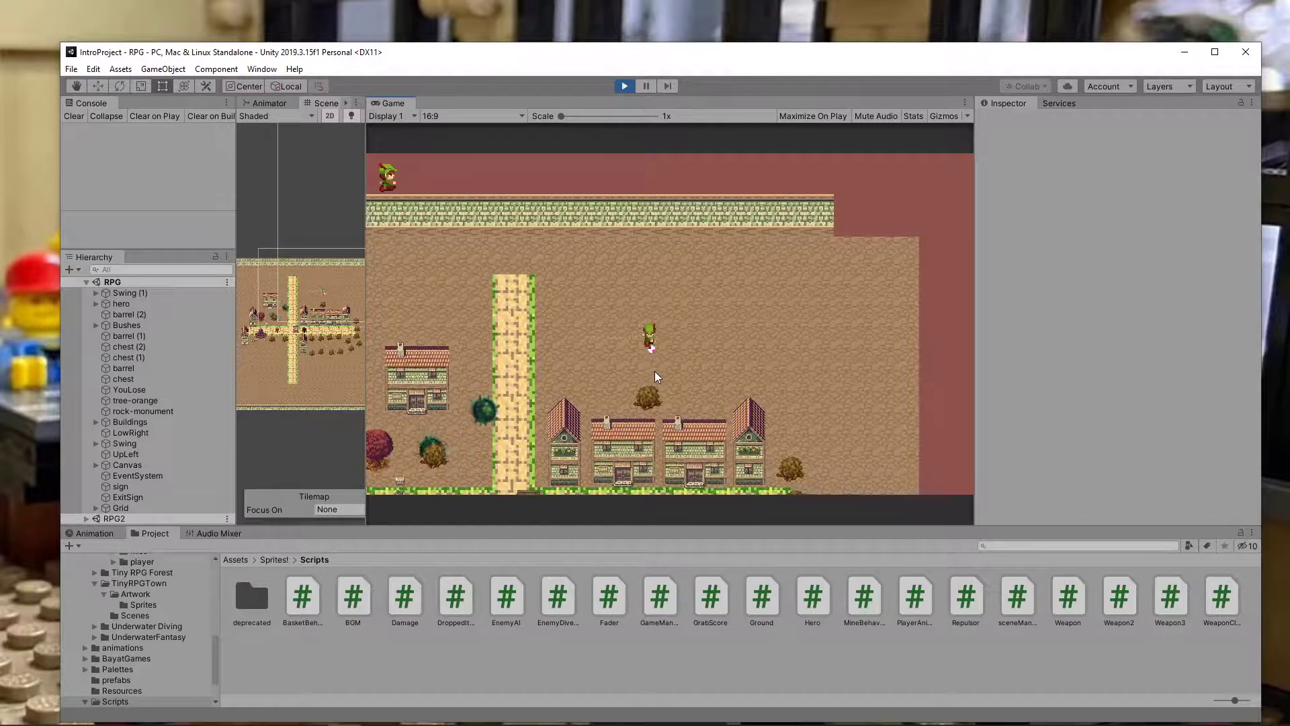
{"action": "key", "text": "a"}
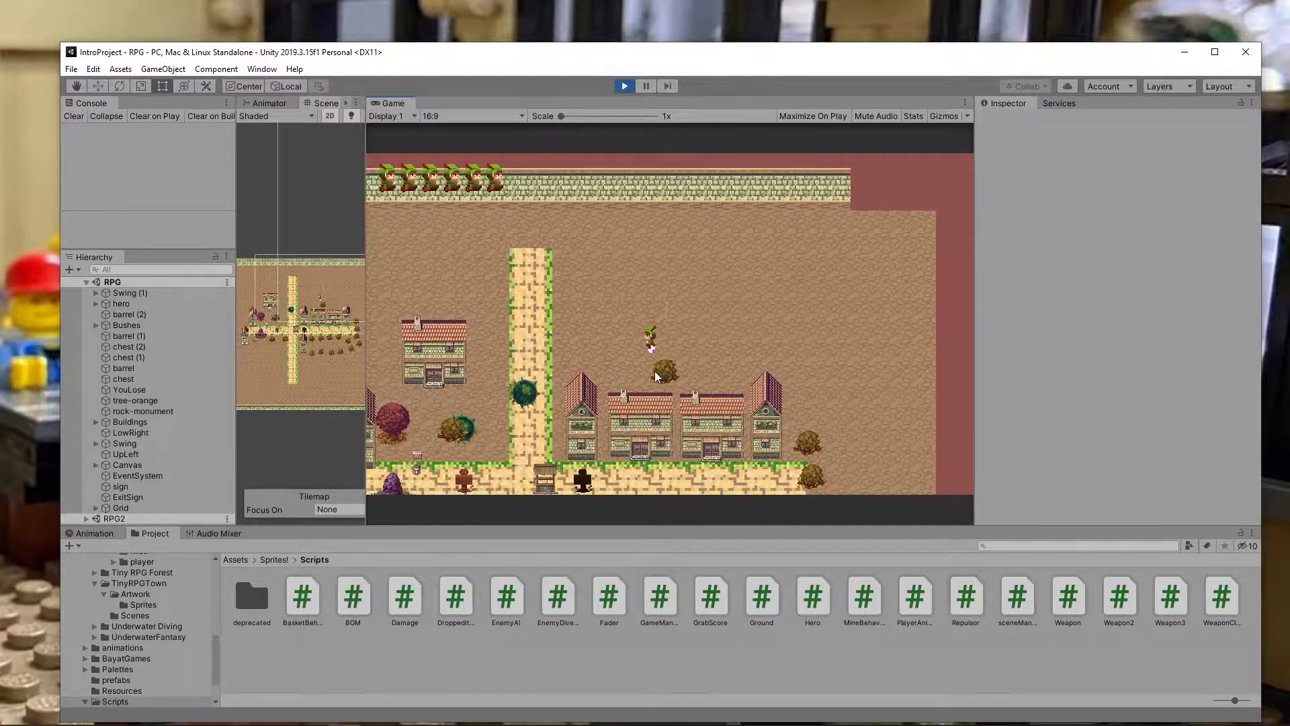
{"action": "key", "text": "w"}
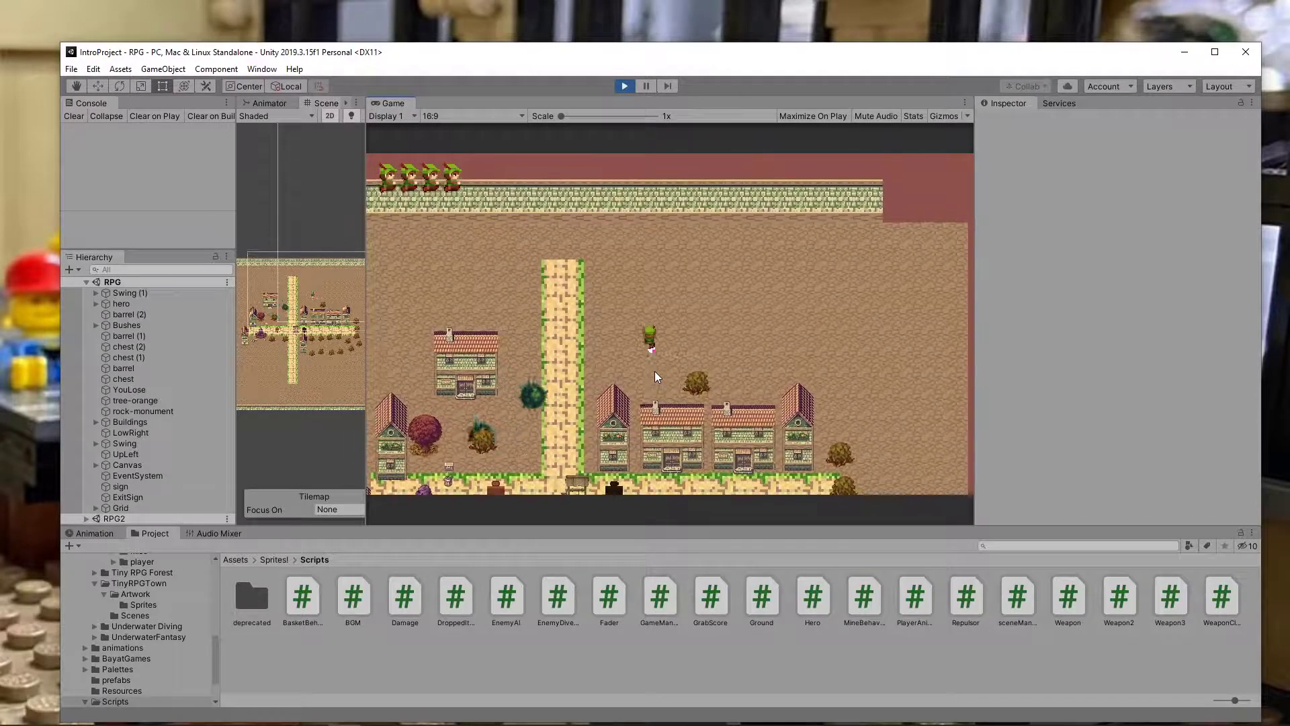
{"action": "key", "text": "d"}
{"action": "key", "text": "d"}
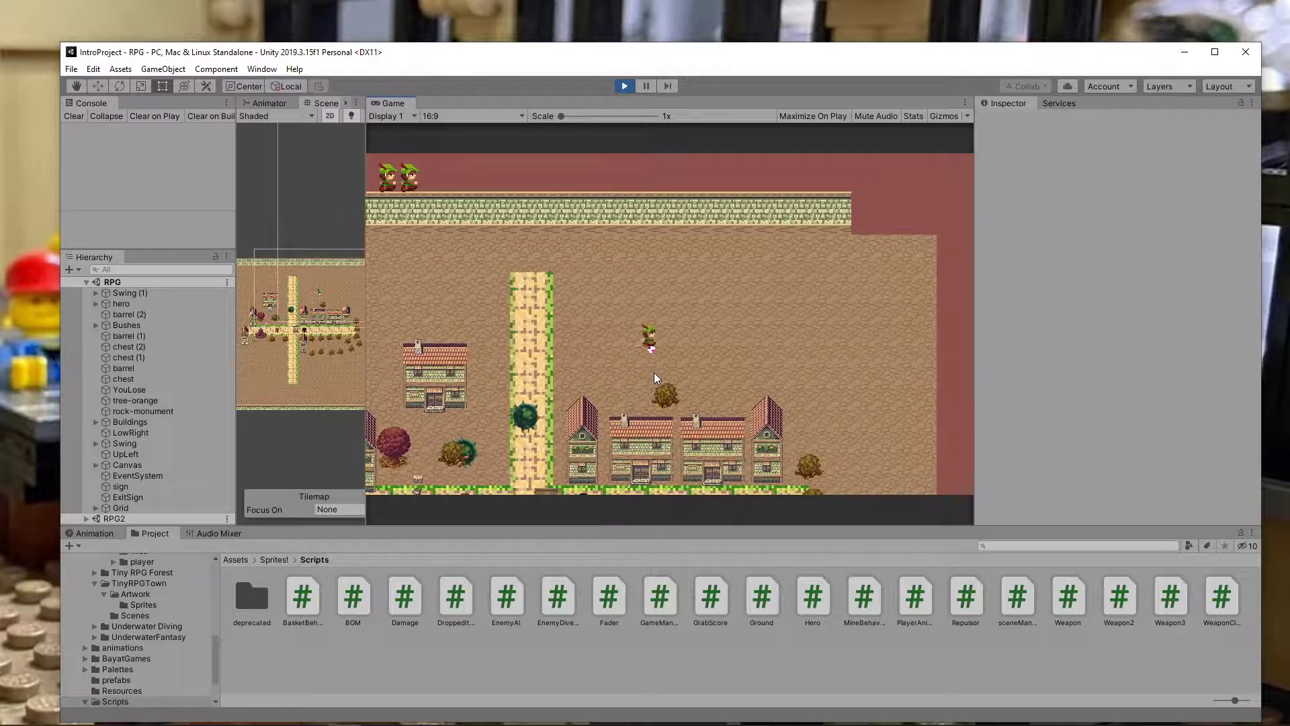
{"action": "key", "text": "s"}
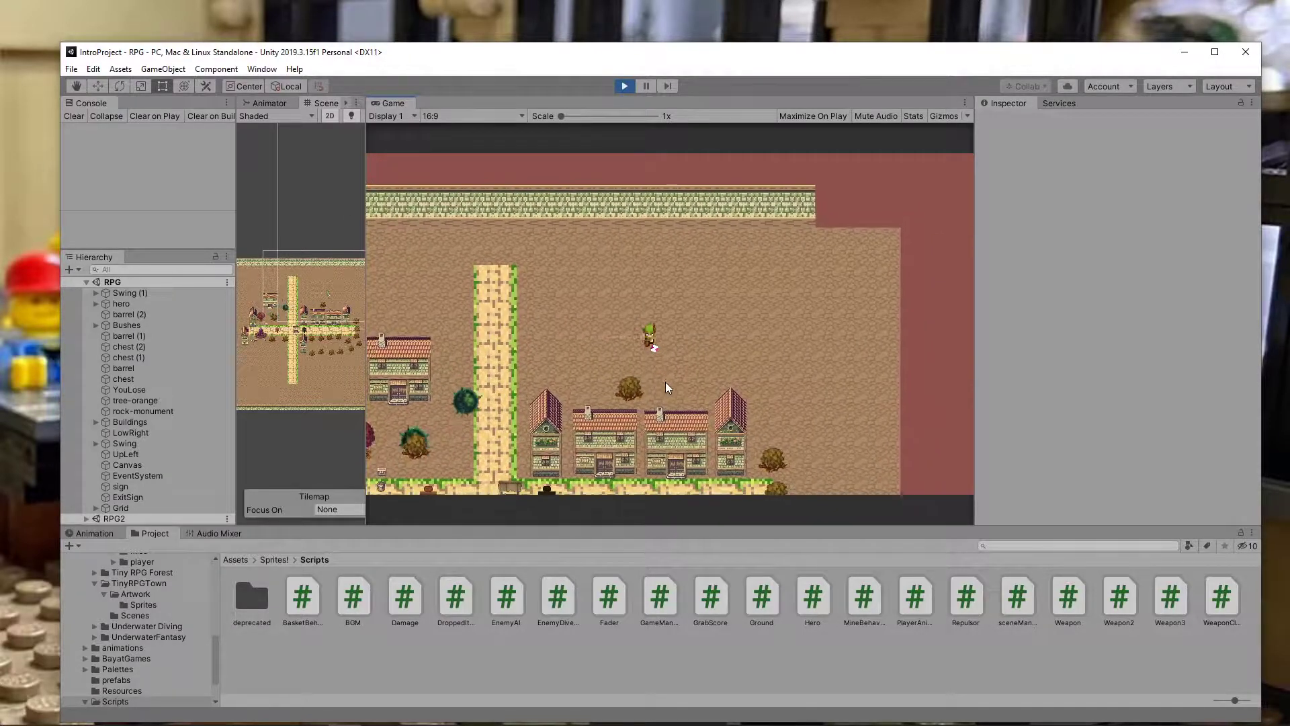
{"action": "key", "text": "a"}
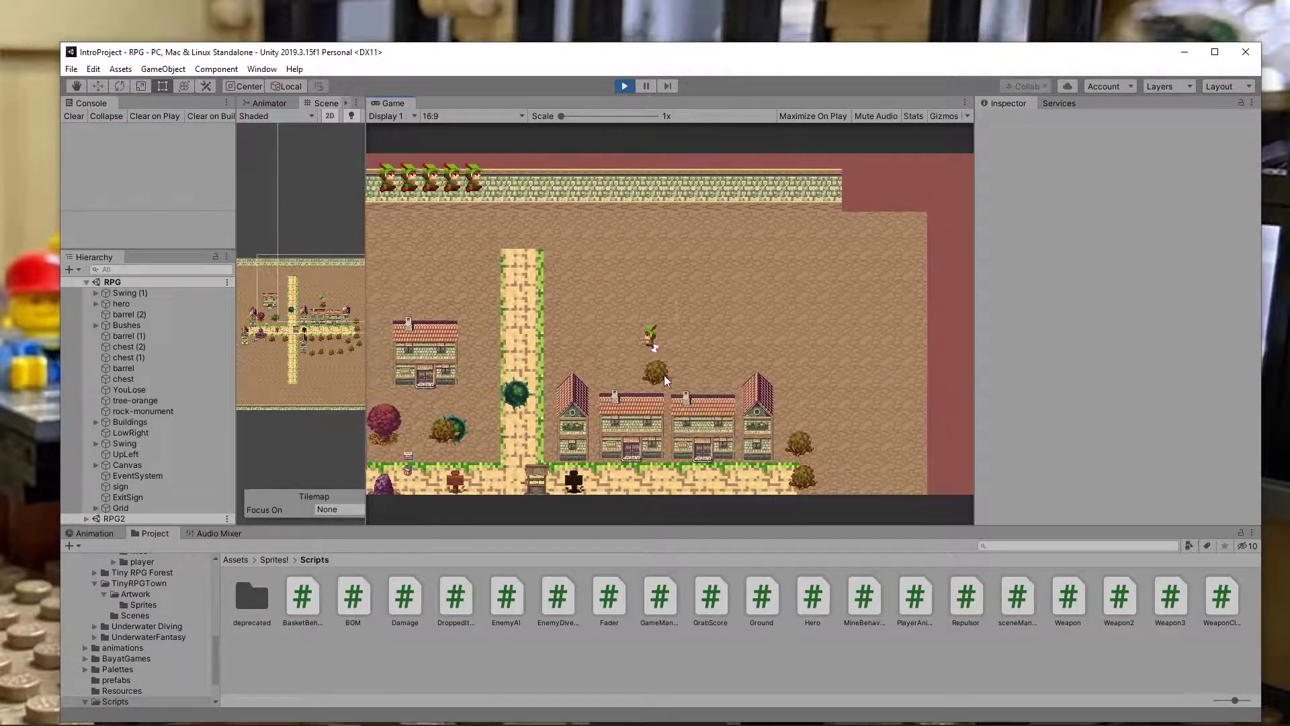
{"action": "key", "text": "w"}
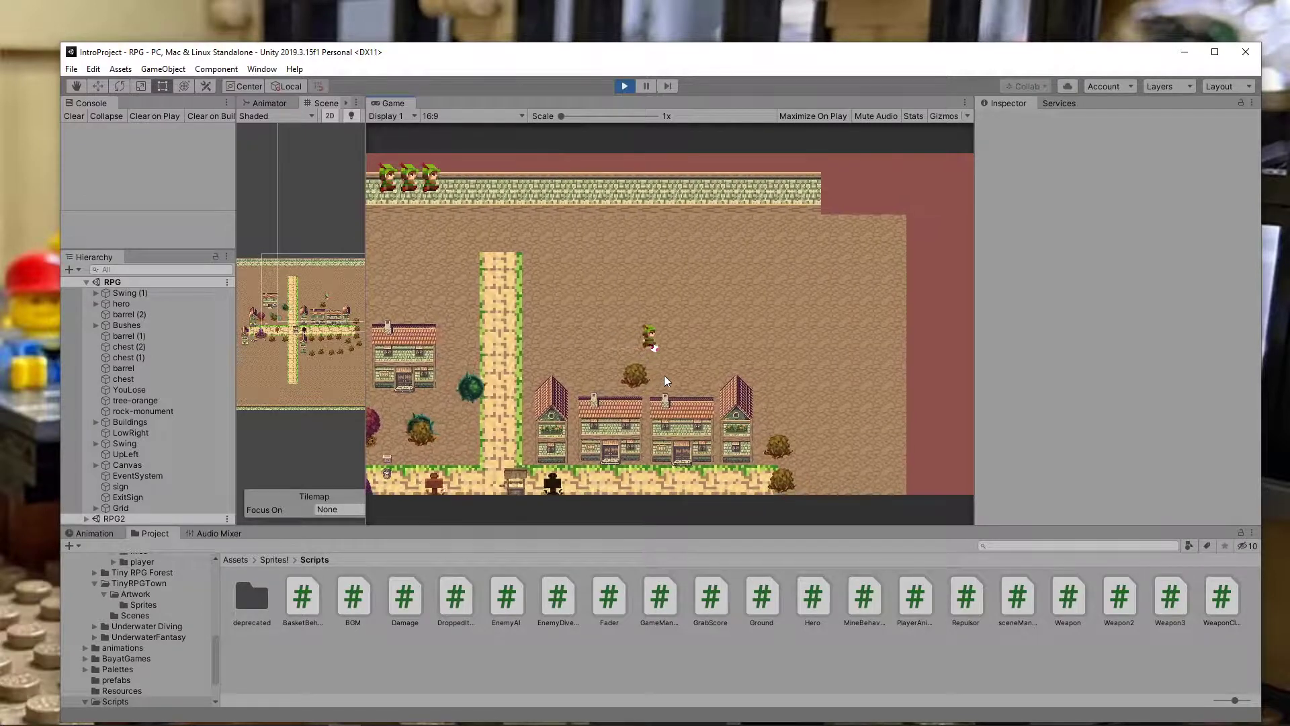
{"action": "key", "text": "a"}
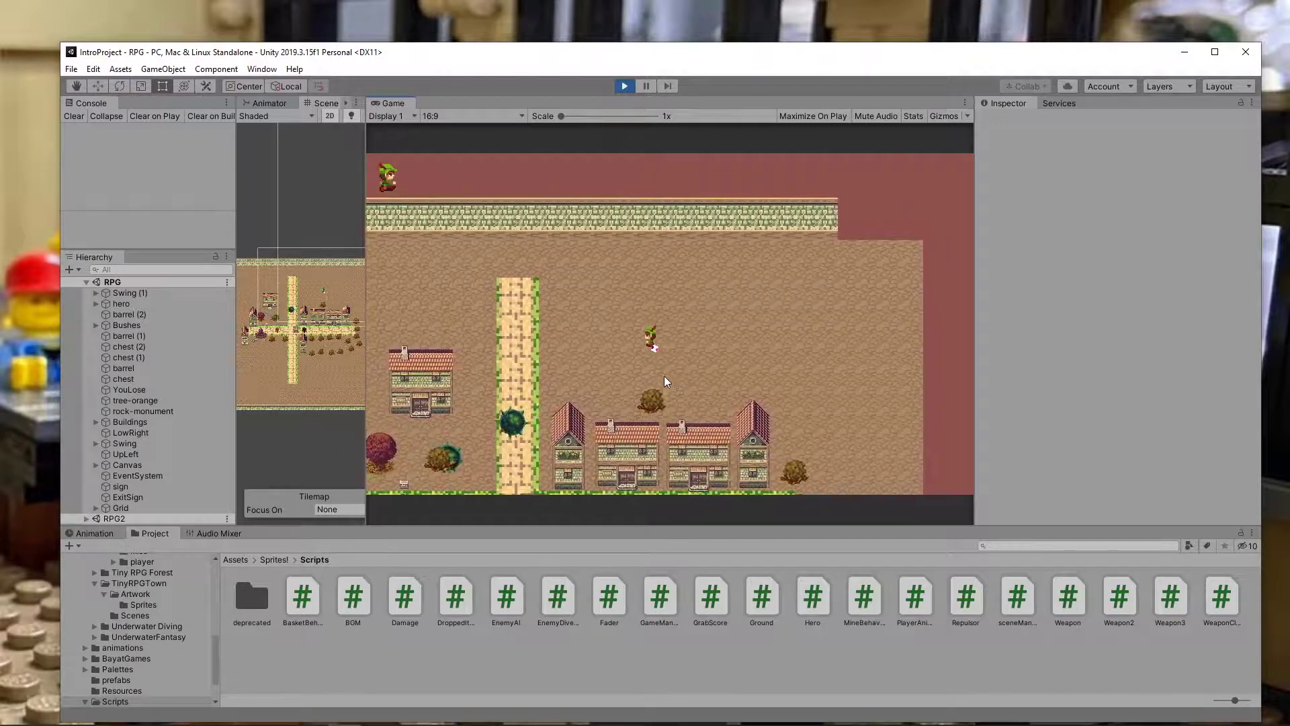
{"action": "key", "text": "s"}
{"action": "key", "text": "d"}
{"action": "key", "text": "d"}
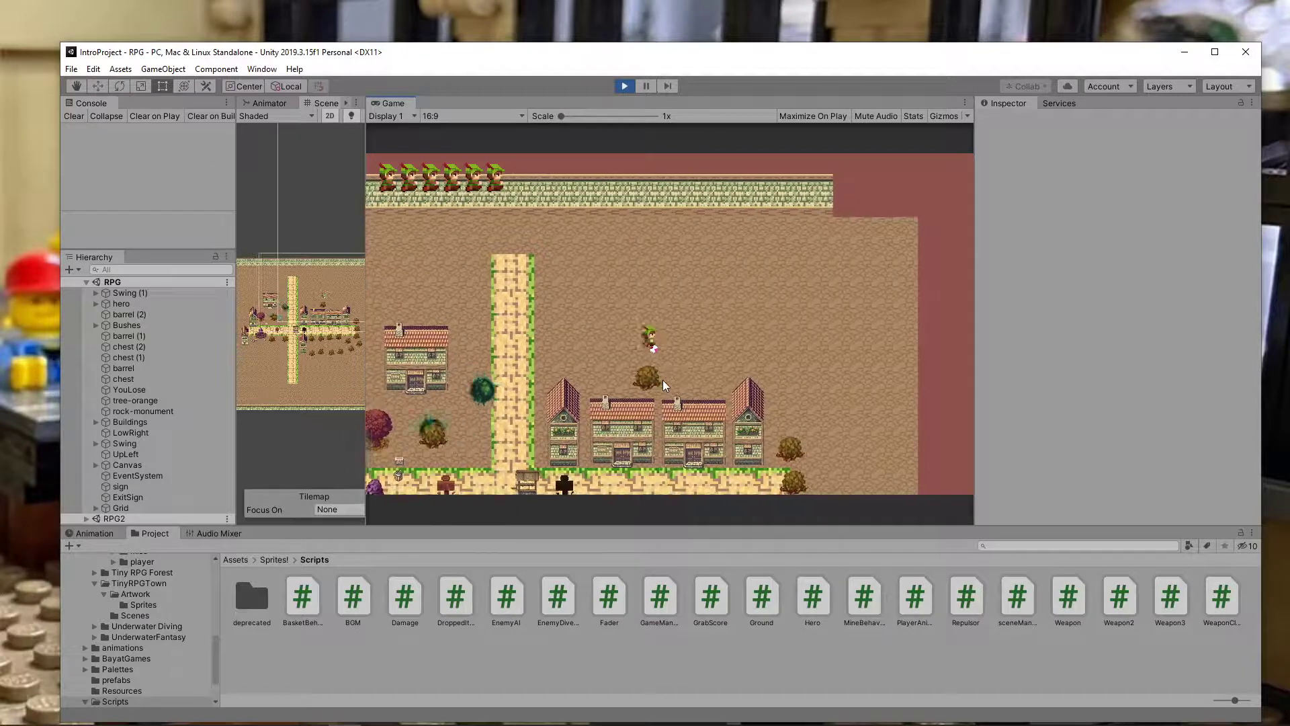
{"action": "key", "text": "s"}
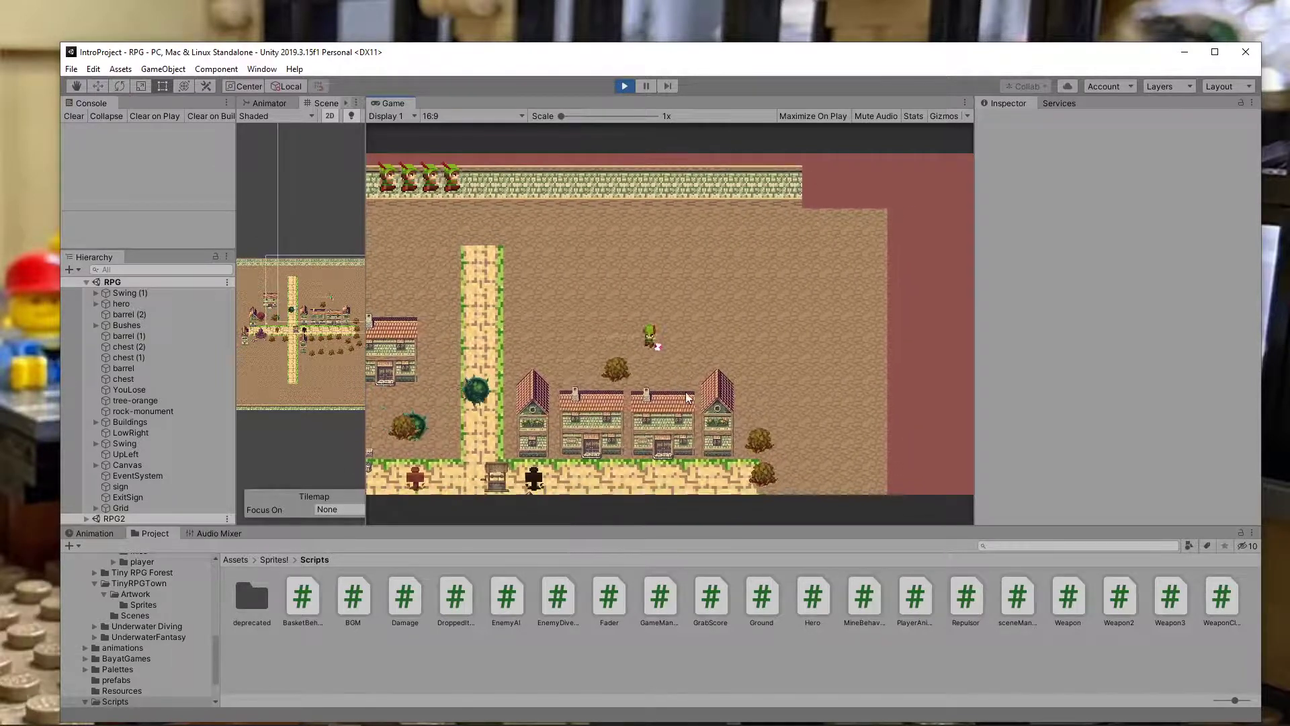
{"action": "key", "text": "d"}
{"action": "key", "text": "s"}
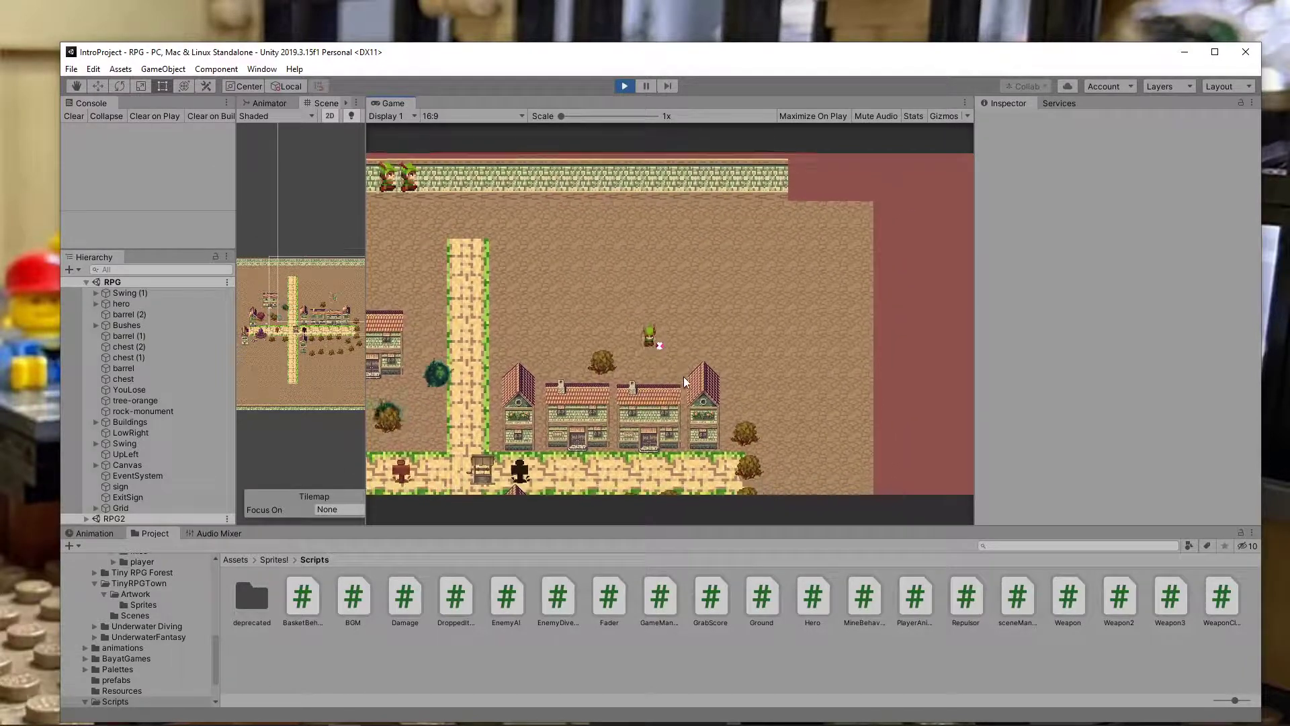
{"action": "key", "text": "w"}
{"action": "key", "text": "a"}
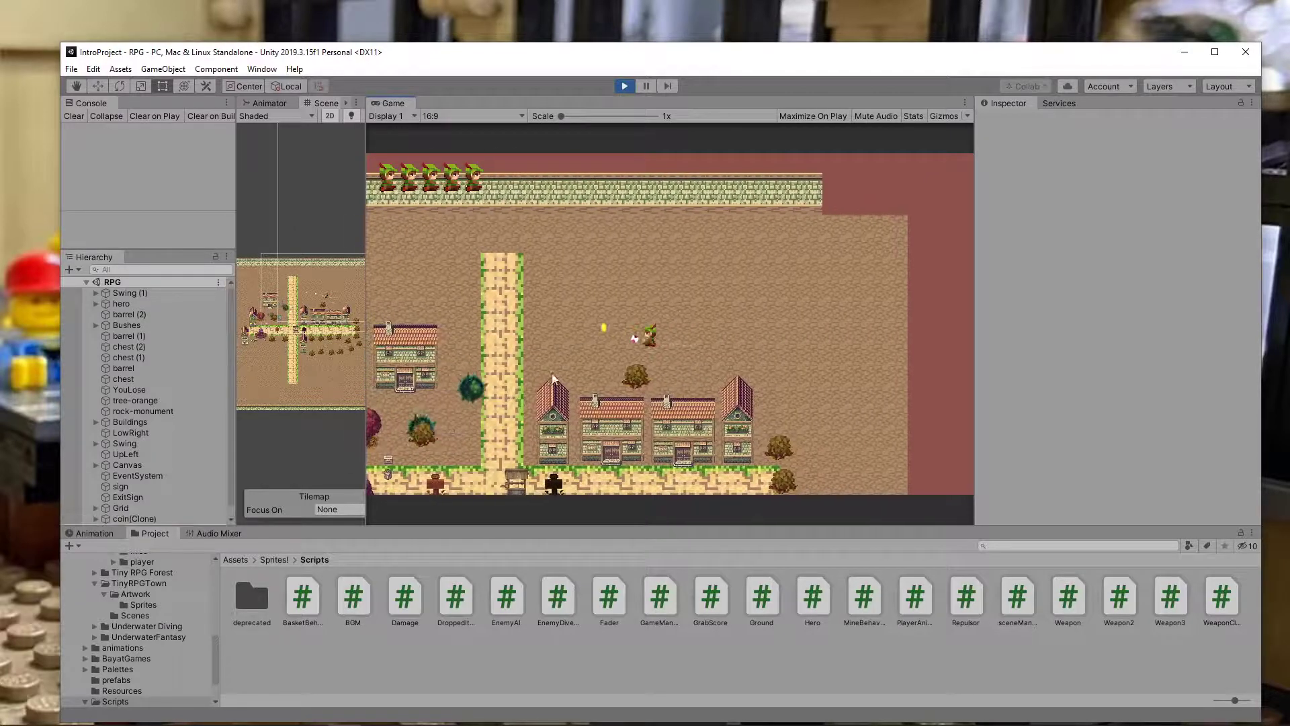
- Attack with the hero's weapon in several directions around the hero, and stop the game
{"action": "left_click", "coordinate": [614, 332]}
{"action": "left_click", "coordinate": [668, 349]}
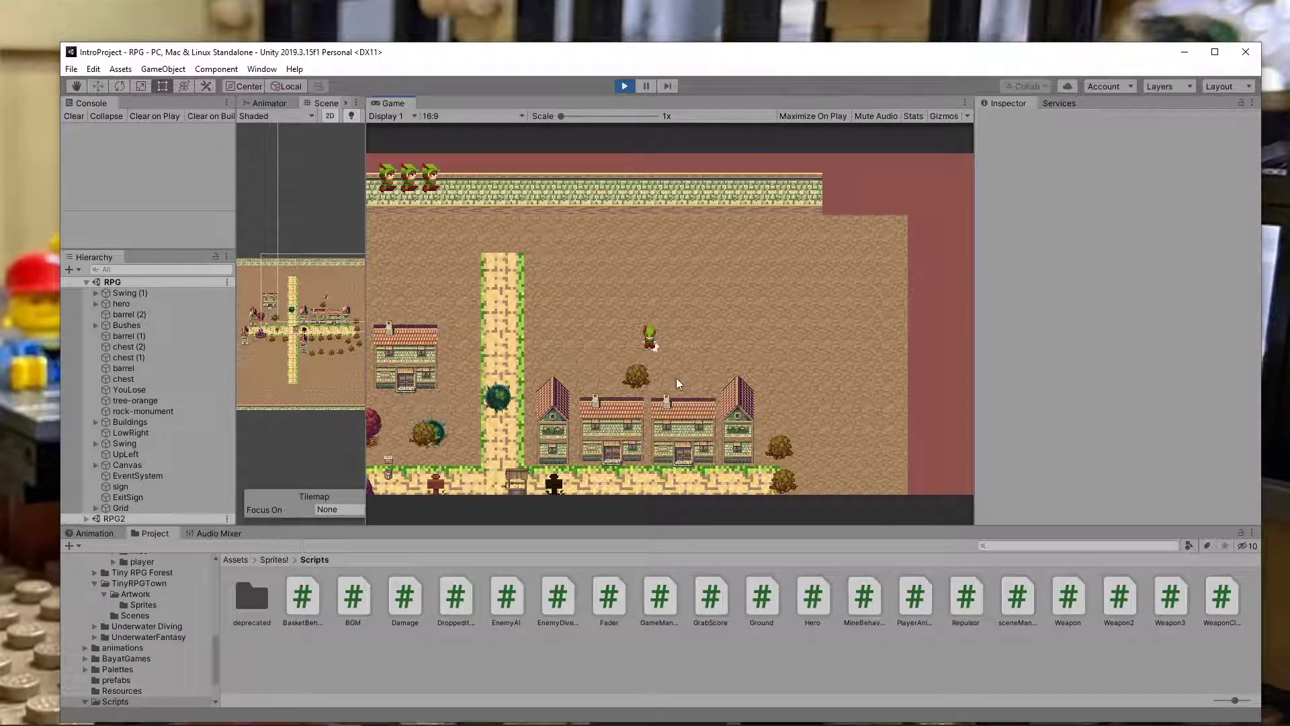
{"action": "left_click", "coordinate": [648, 306]}
{"action": "left_click", "coordinate": [651, 296]}
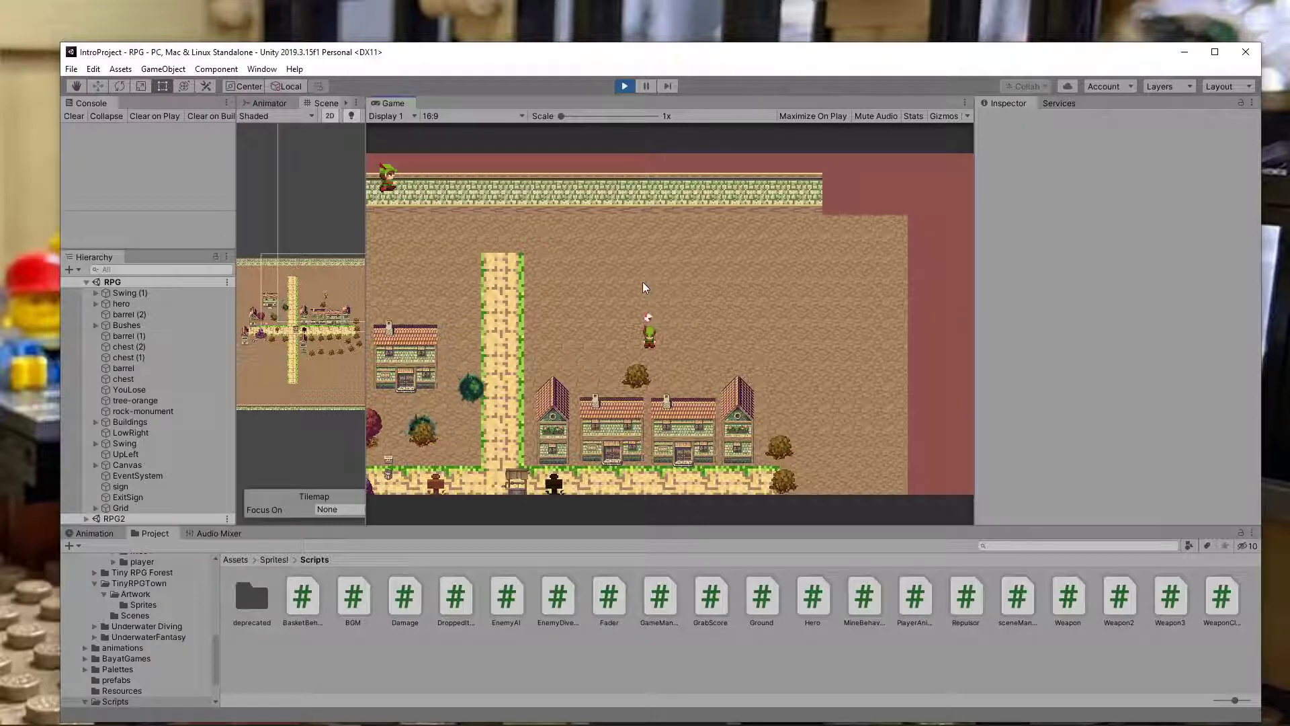
{"action": "left_click", "coordinate": [619, 302]}
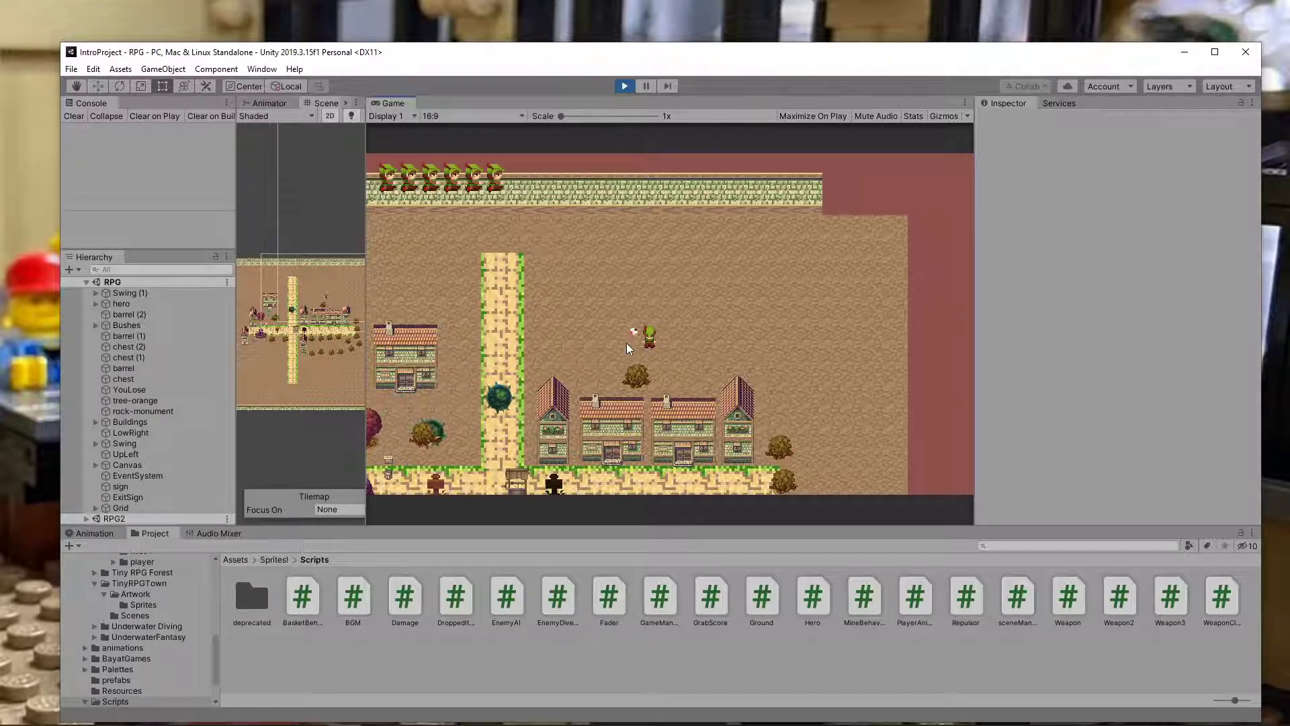
{"action": "left_click", "coordinate": [624, 86]}
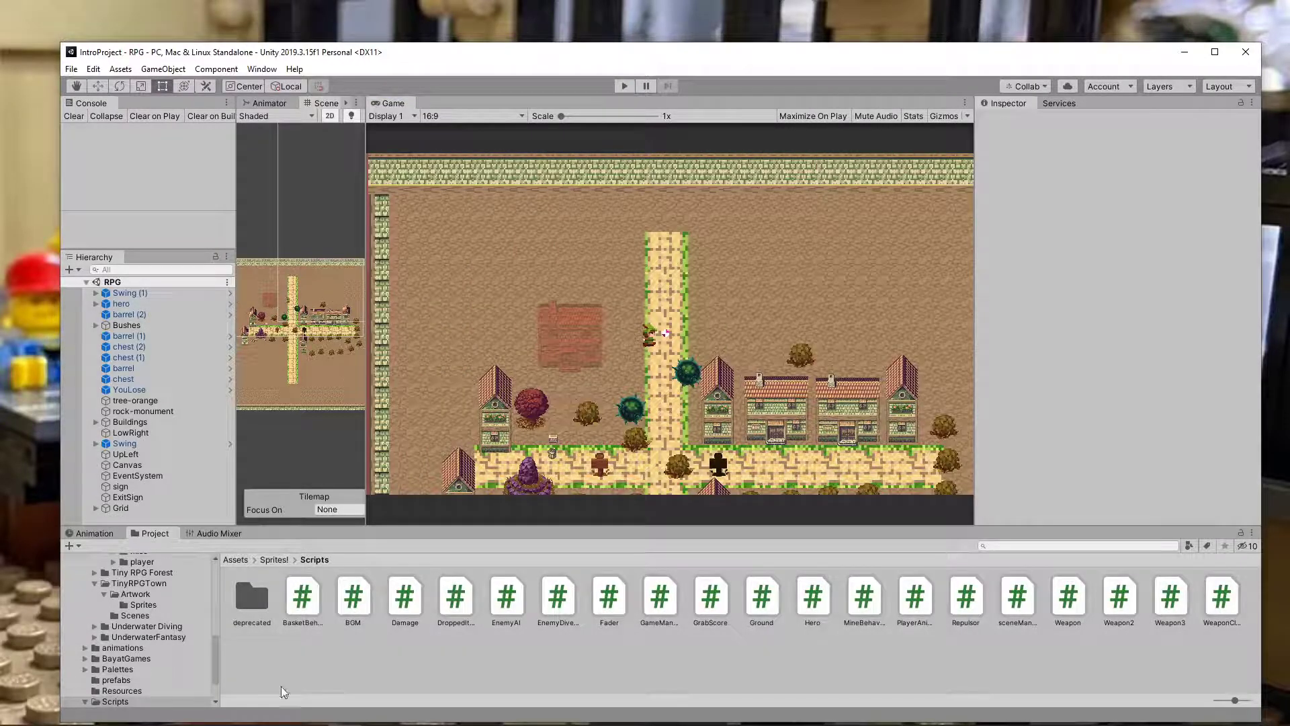
- In the project's 3rdParty assets, open Tiny RPG Forest, collapse TinyRPGTown and sunnyland woods, and expand the ArmoredSoldiers folder
{"action": "left_click", "coordinate": [90, 582]}
{"action": "left_click", "coordinate": [89, 572]}
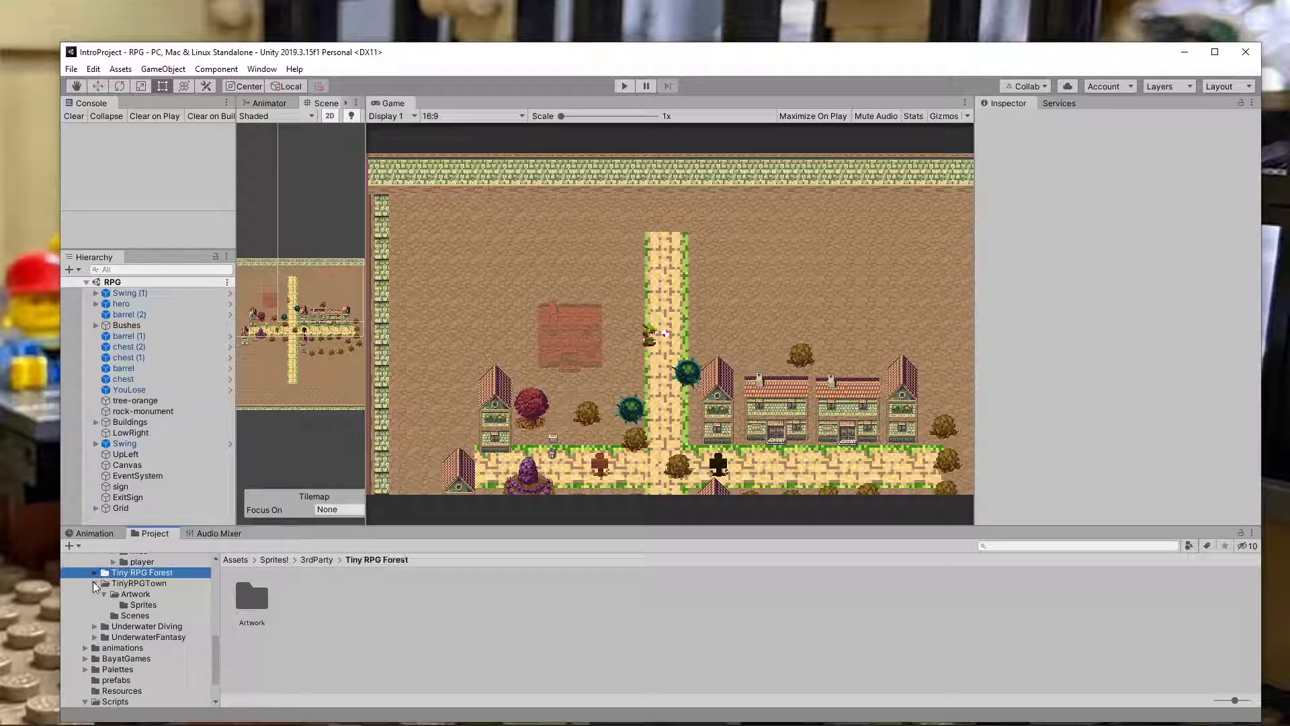
{"action": "left_click", "coordinate": [93, 584]}
{"action": "scroll", "coordinate": [90, 606], "scroll_direction": "up", "scroll_amount": 1}
{"action": "scroll", "coordinate": [89, 609], "scroll_direction": "down", "scroll_amount": 2}
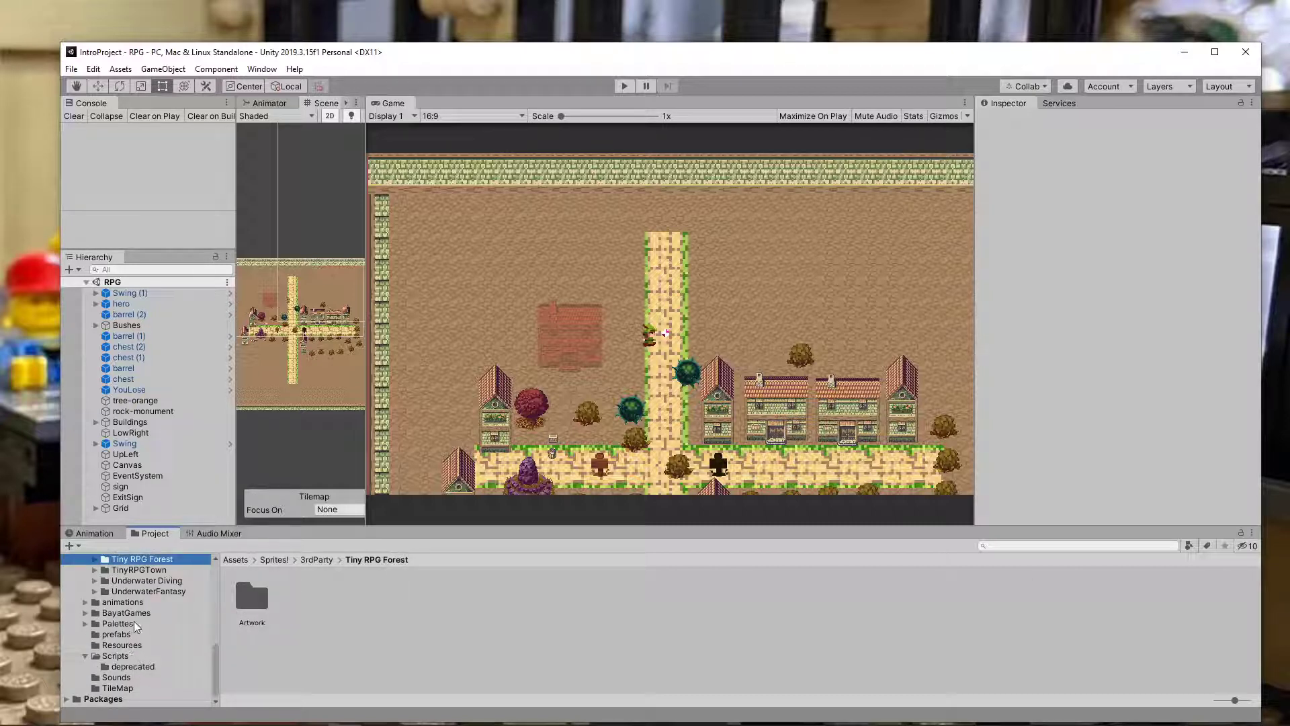
{"action": "scroll", "coordinate": [135, 622], "scroll_direction": "up", "scroll_amount": 3}
{"action": "left_click", "coordinate": [104, 637]}
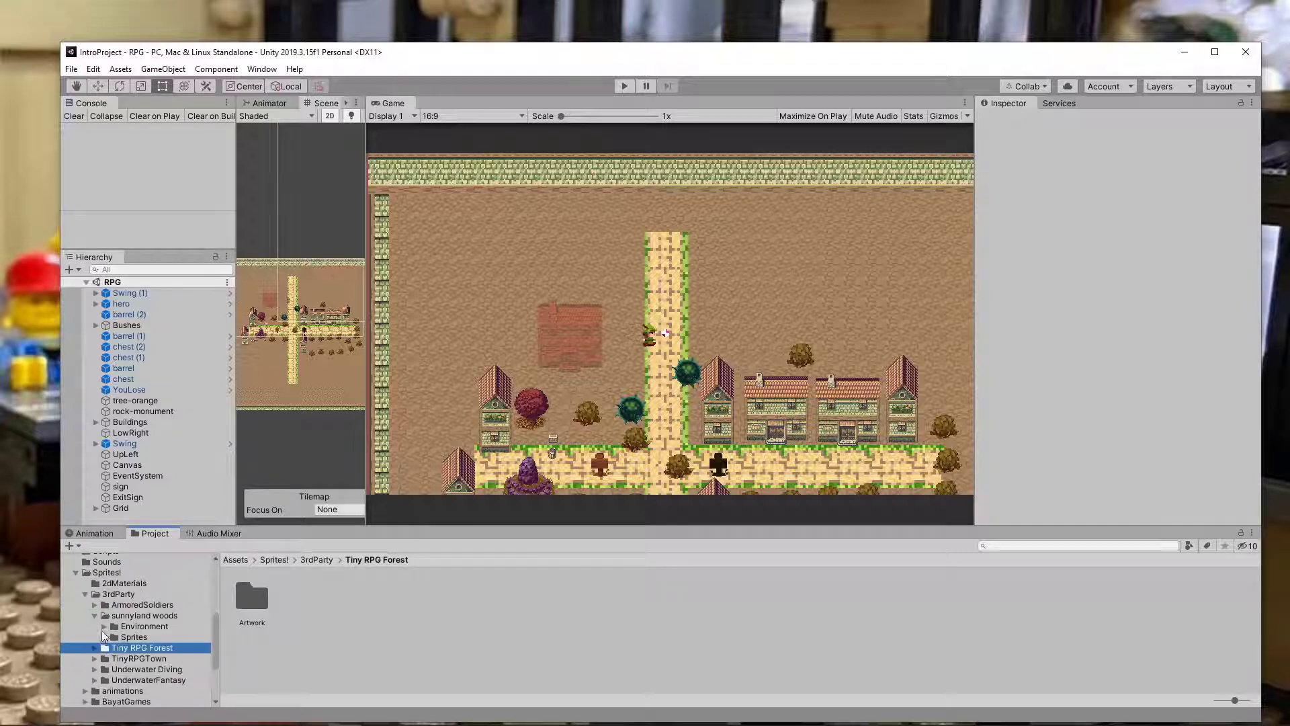
{"action": "left_click", "coordinate": [95, 615]}
{"action": "left_click", "coordinate": [94, 604]}
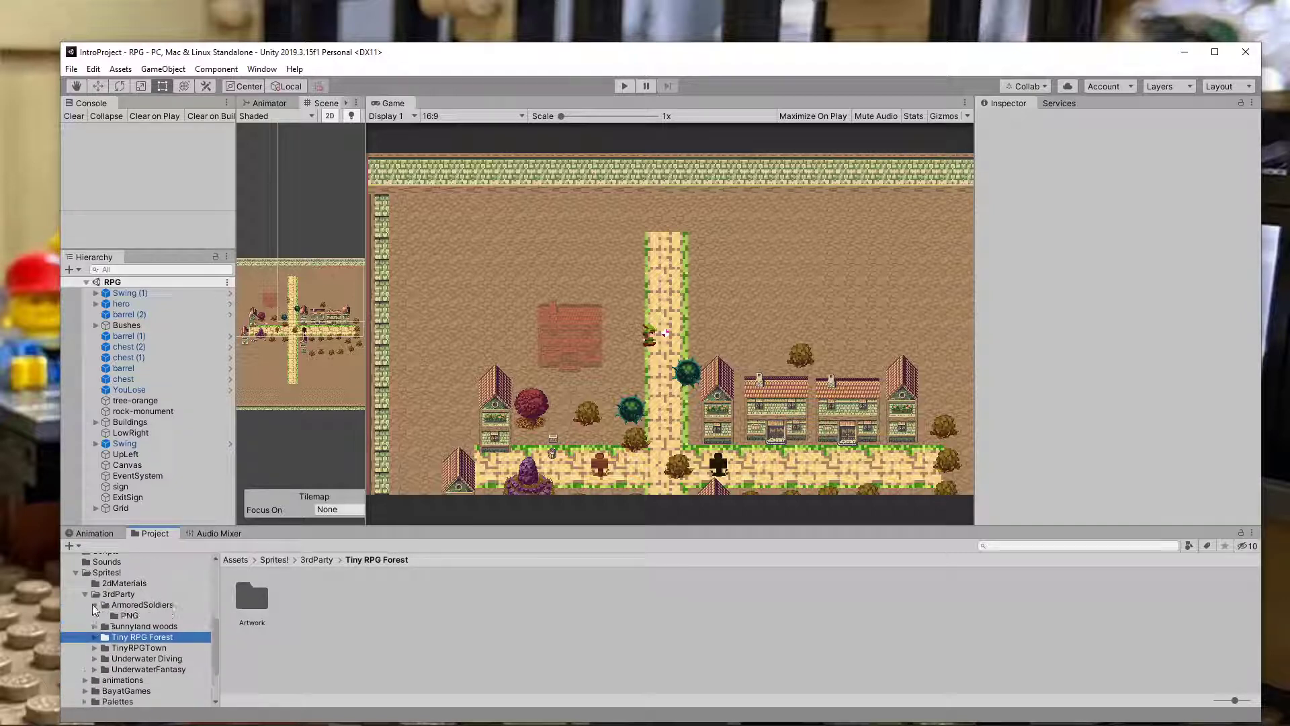
- Look into the ArmoredSoldiers folder, and open the RoboClash scene from the project's Scenes folder
{"action": "left_click", "coordinate": [108, 605]}
{"action": "scroll", "coordinate": [97, 648], "scroll_direction": "down", "scroll_amount": 3}
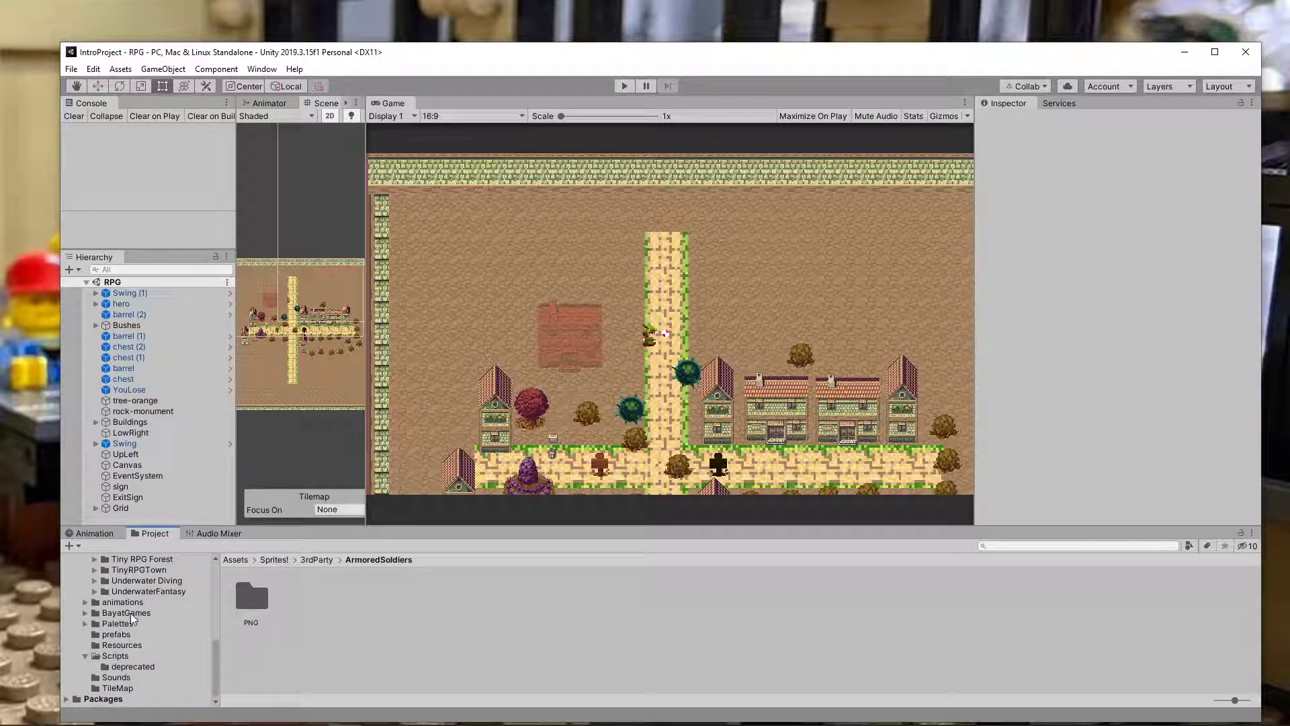
{"action": "scroll", "coordinate": [130, 617], "scroll_direction": "up", "scroll_amount": 3}
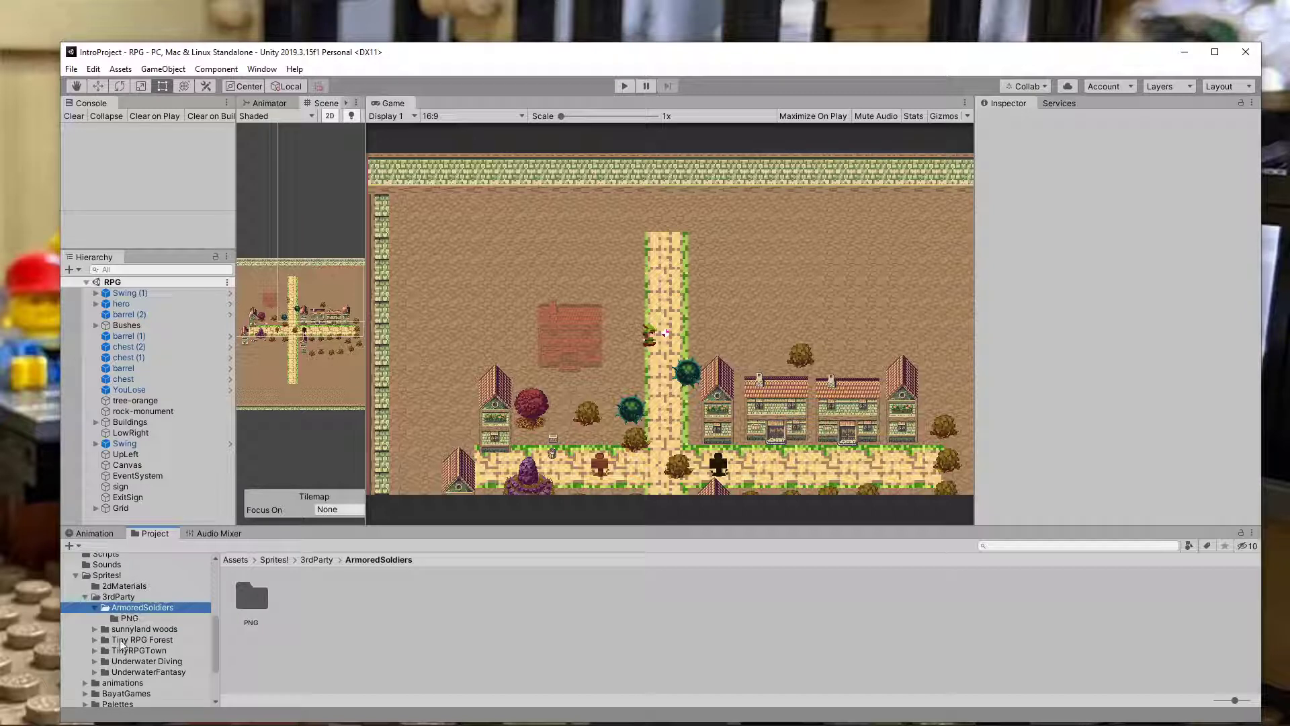
{"action": "scroll", "coordinate": [105, 578], "scroll_direction": "up", "scroll_amount": 3}
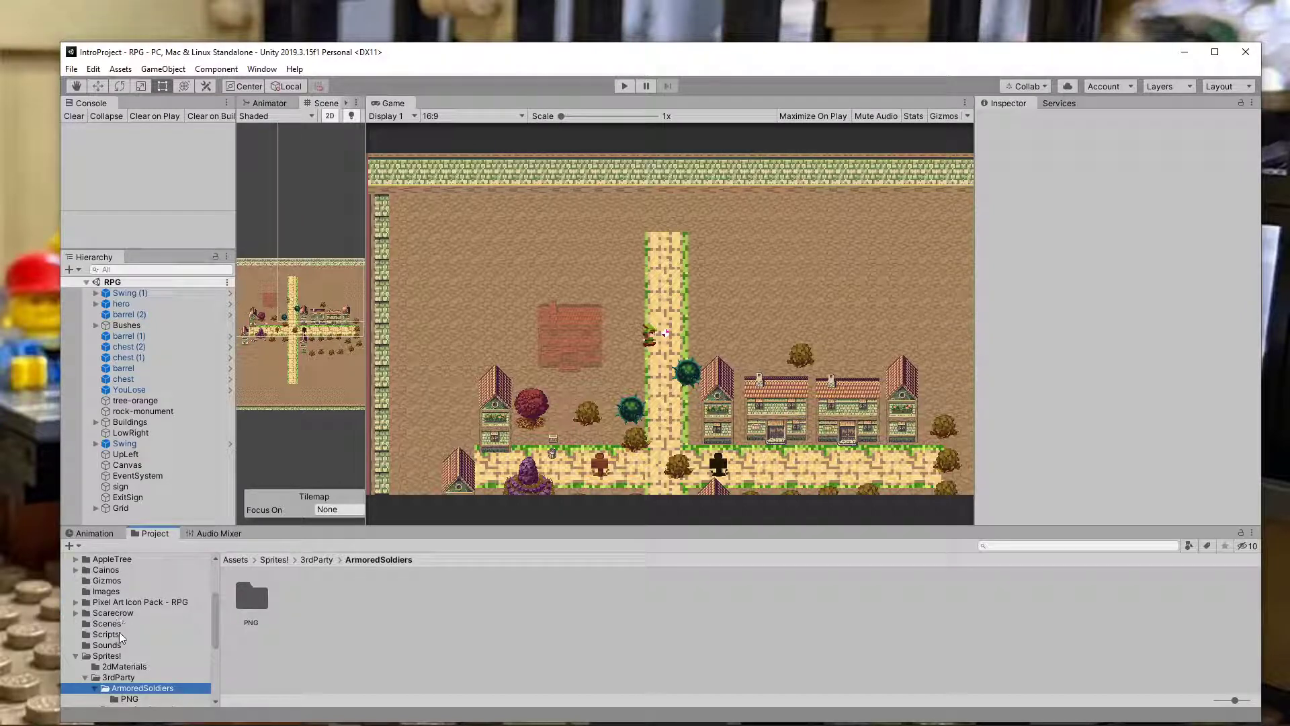
{"action": "left_click", "coordinate": [107, 624]}
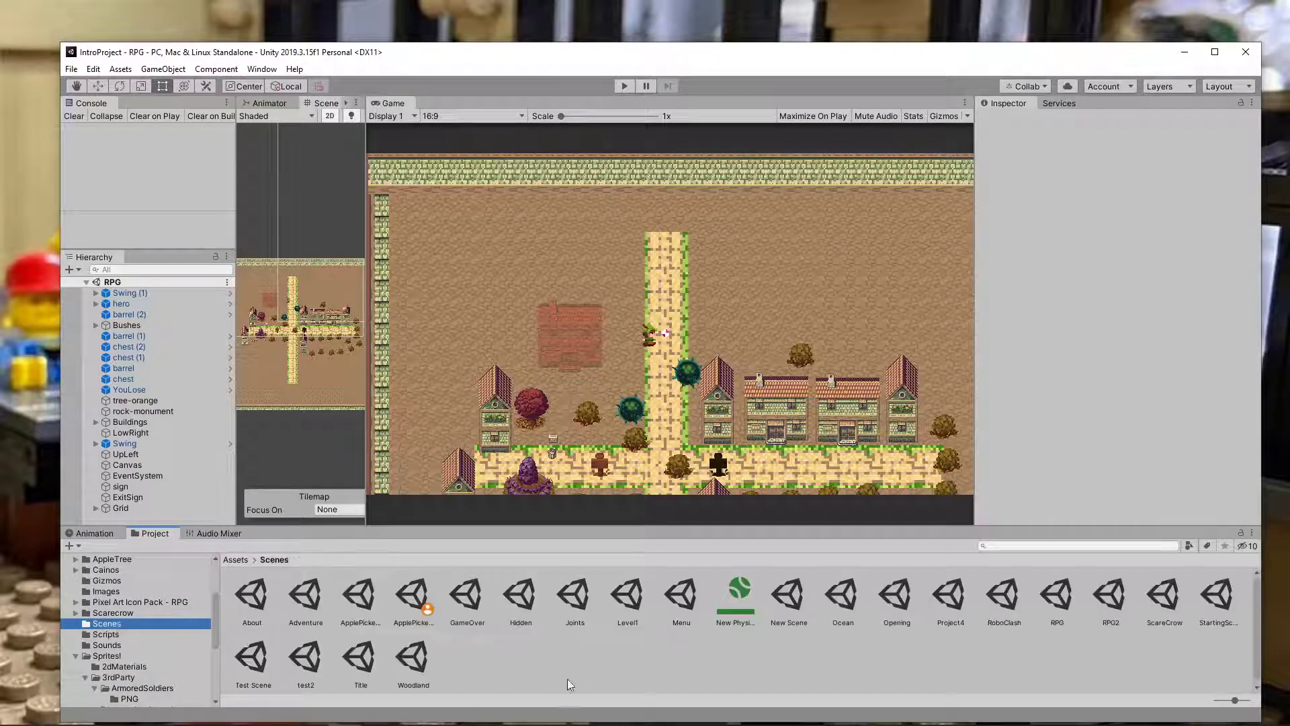
{"action": "double_click", "coordinate": [1019, 620]}
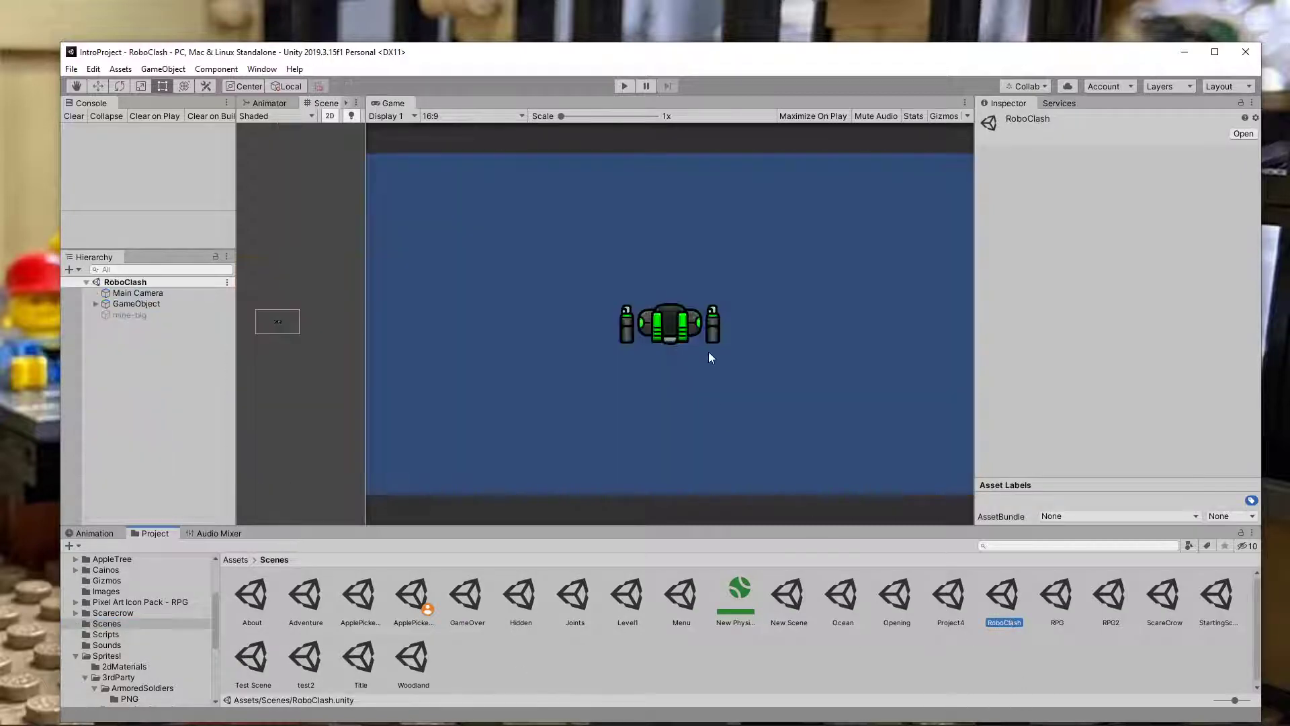
- Run the RoboClash scene briefly to check how gravity affects the robot, and stop the game
{"action": "left_click", "coordinate": [623, 86]}
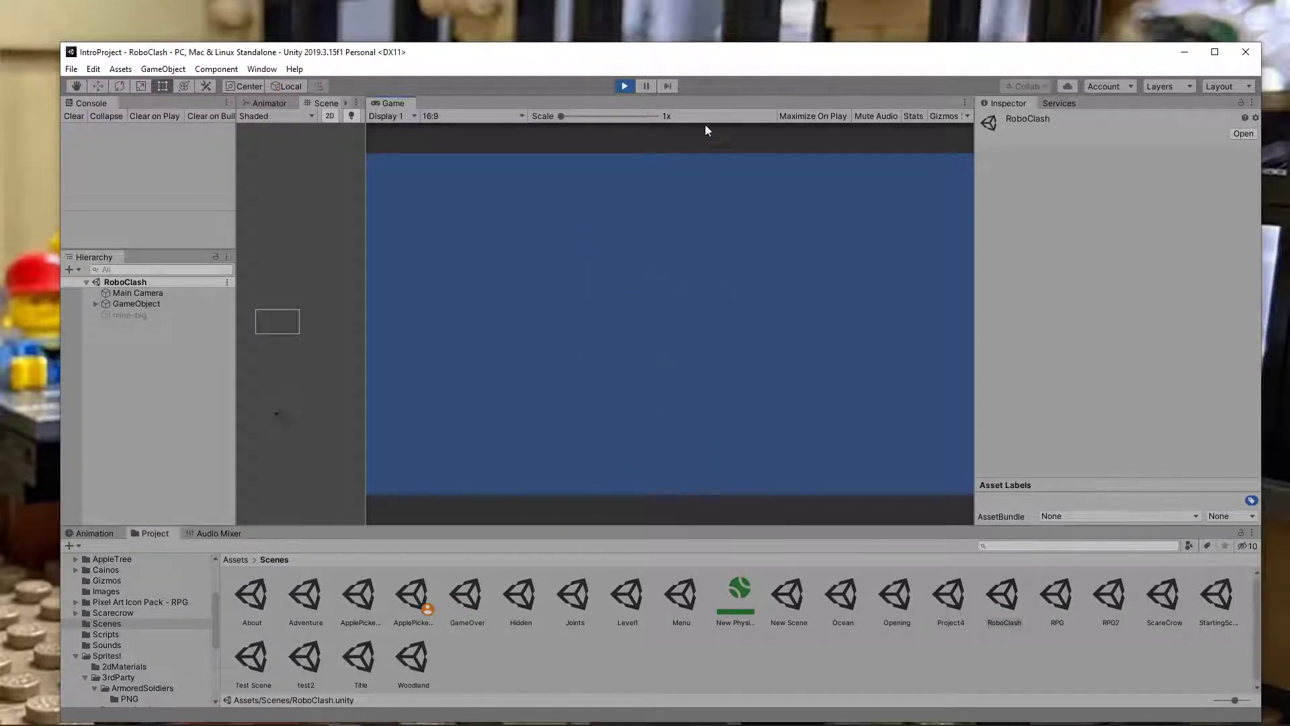
{"action": "left_click", "coordinate": [625, 86]}
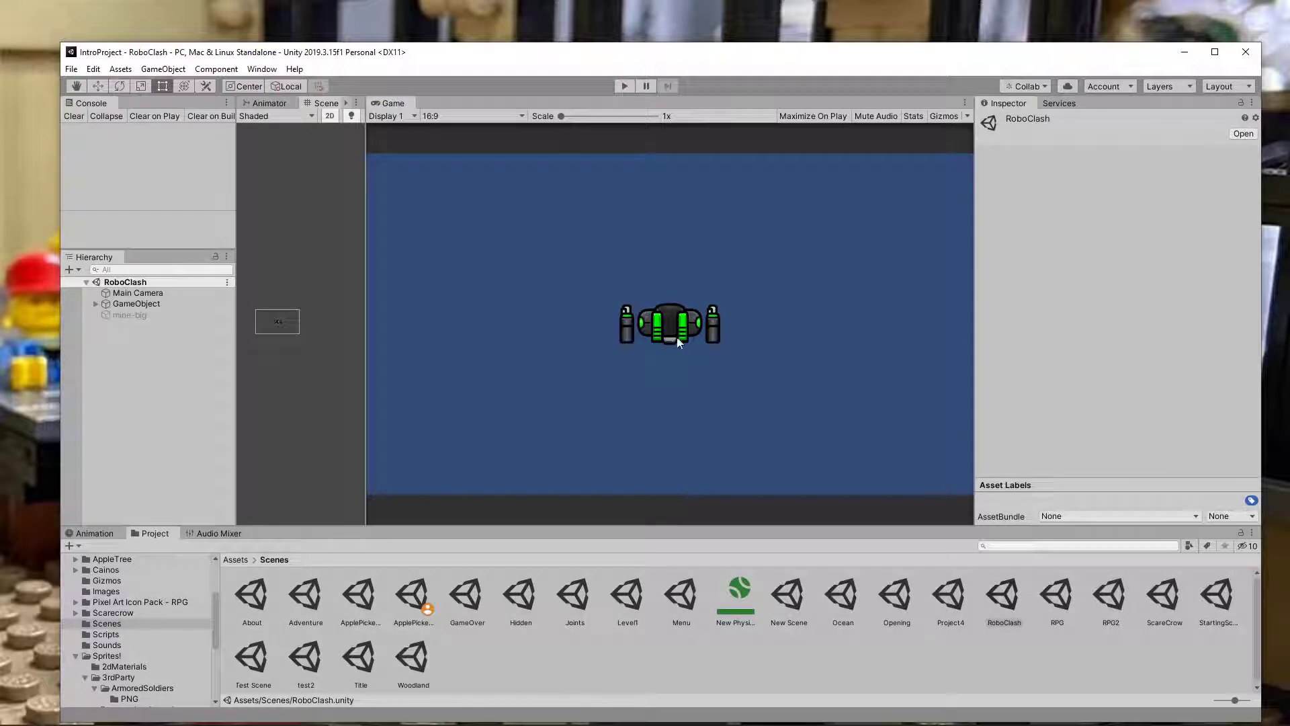
{"action": "left_click", "coordinate": [625, 86]}
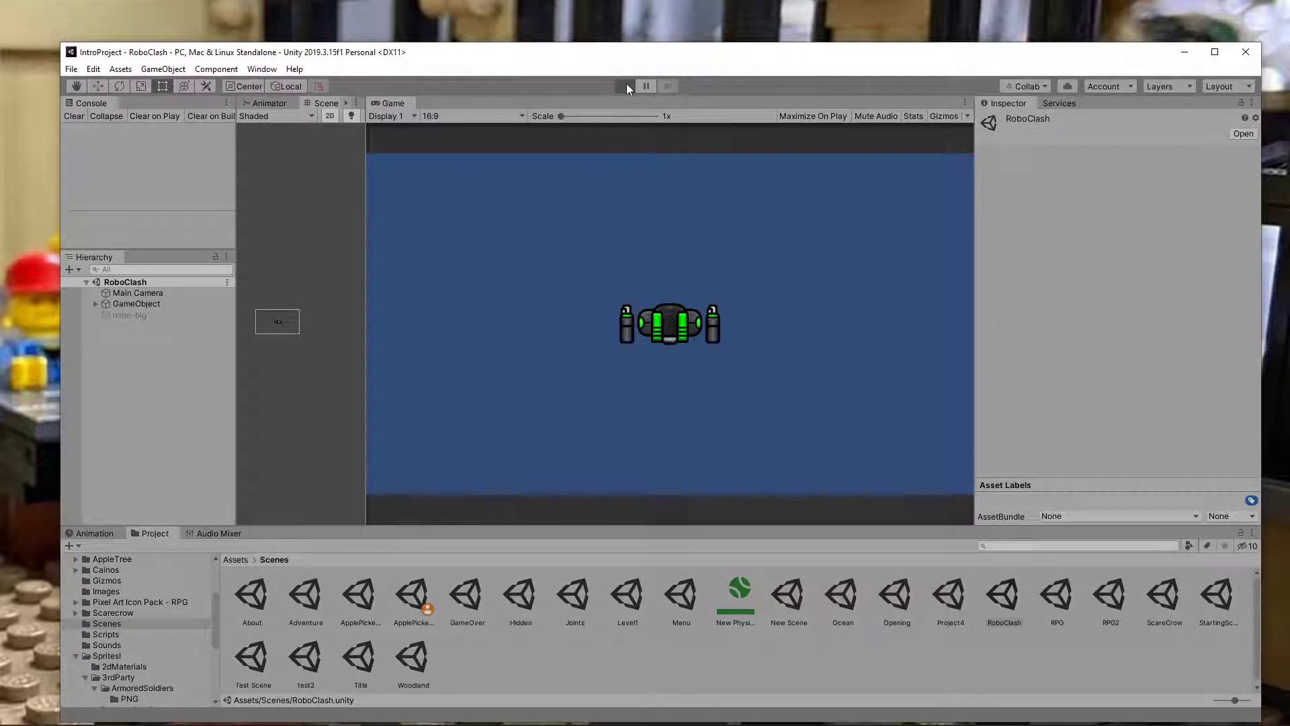
{"action": "left_click", "coordinate": [625, 86]}
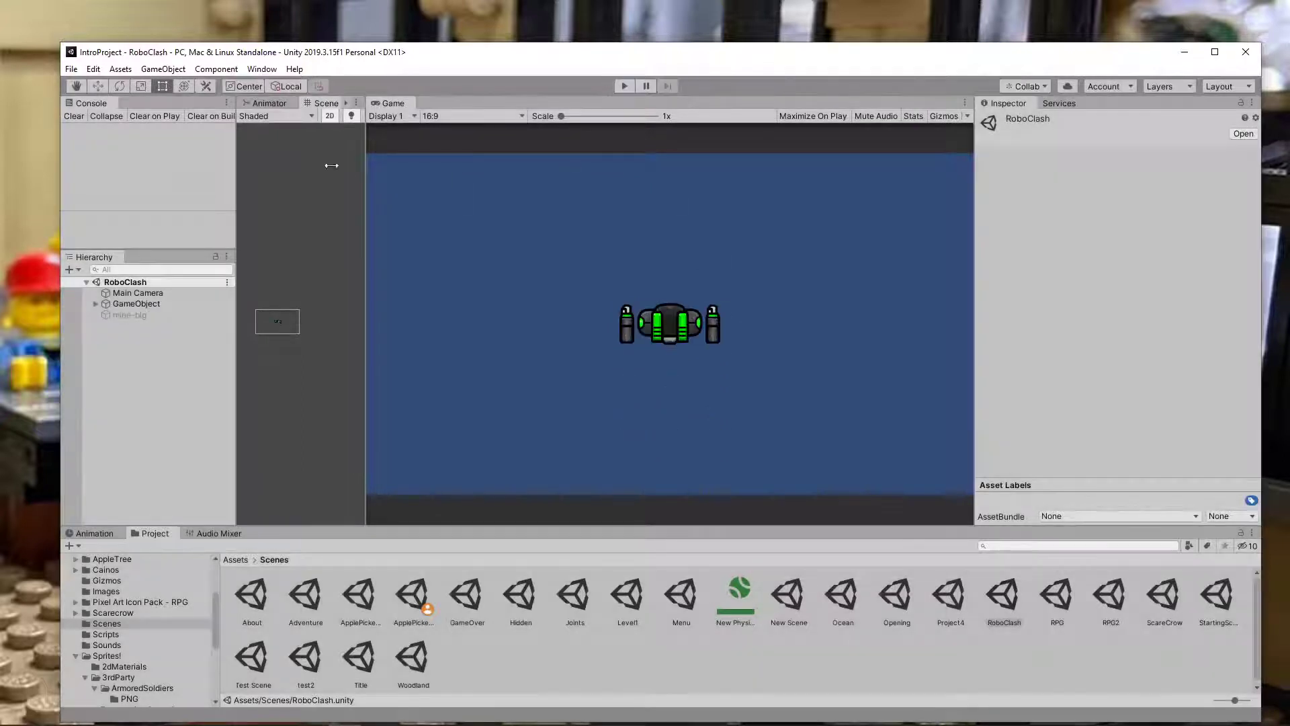
- In the project's Physics 2D settings, set the Y gravity to 0 and close the settings
{"action": "left_click", "coordinate": [119, 69]}
{"action": "mouse_move", "coordinate": [94, 69]}
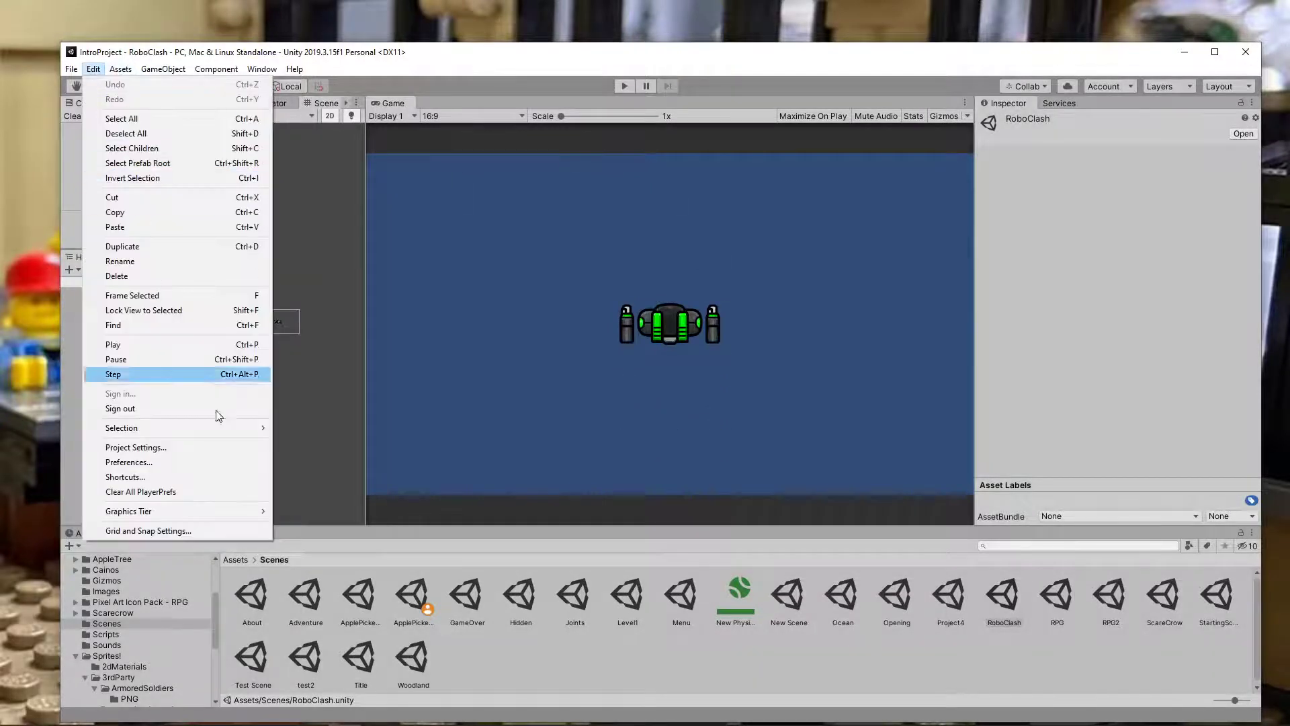
{"action": "left_click", "coordinate": [202, 448]}
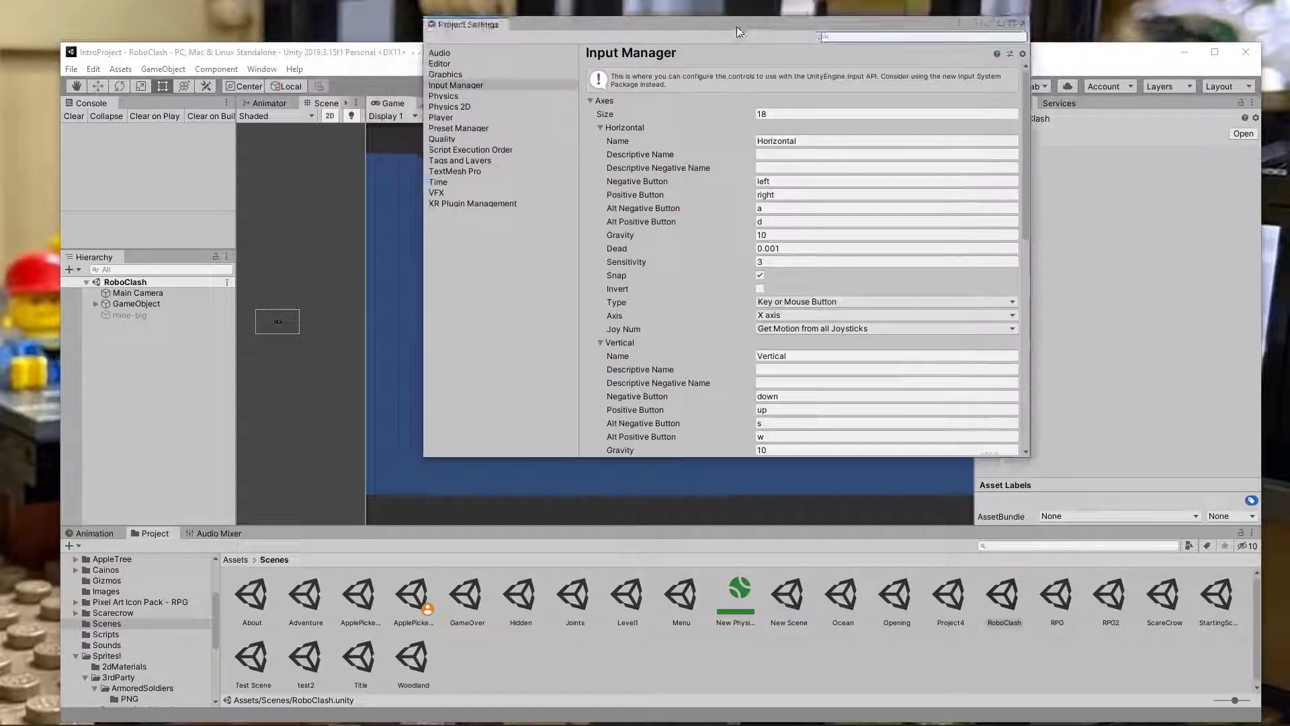
{"action": "left_click_drag", "start_coordinate": [737, 26], "coordinate": [699, 148]}
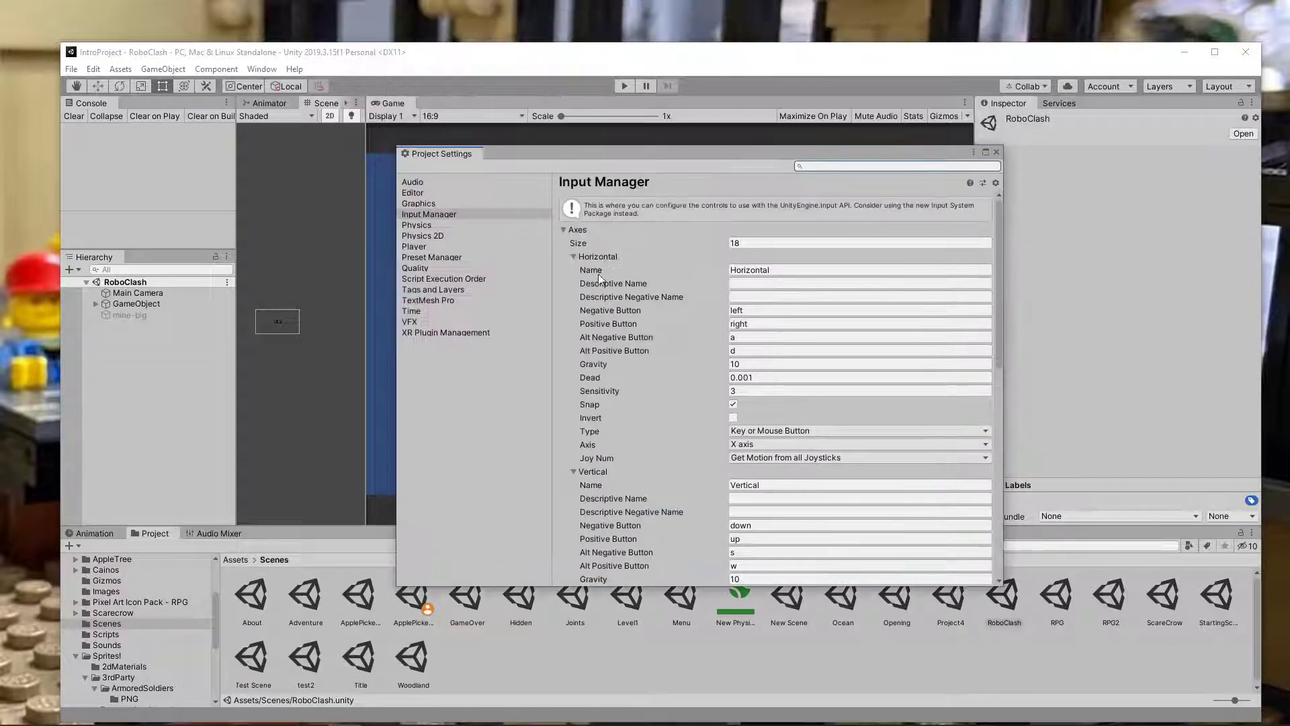
{"action": "left_click", "coordinate": [438, 236]}
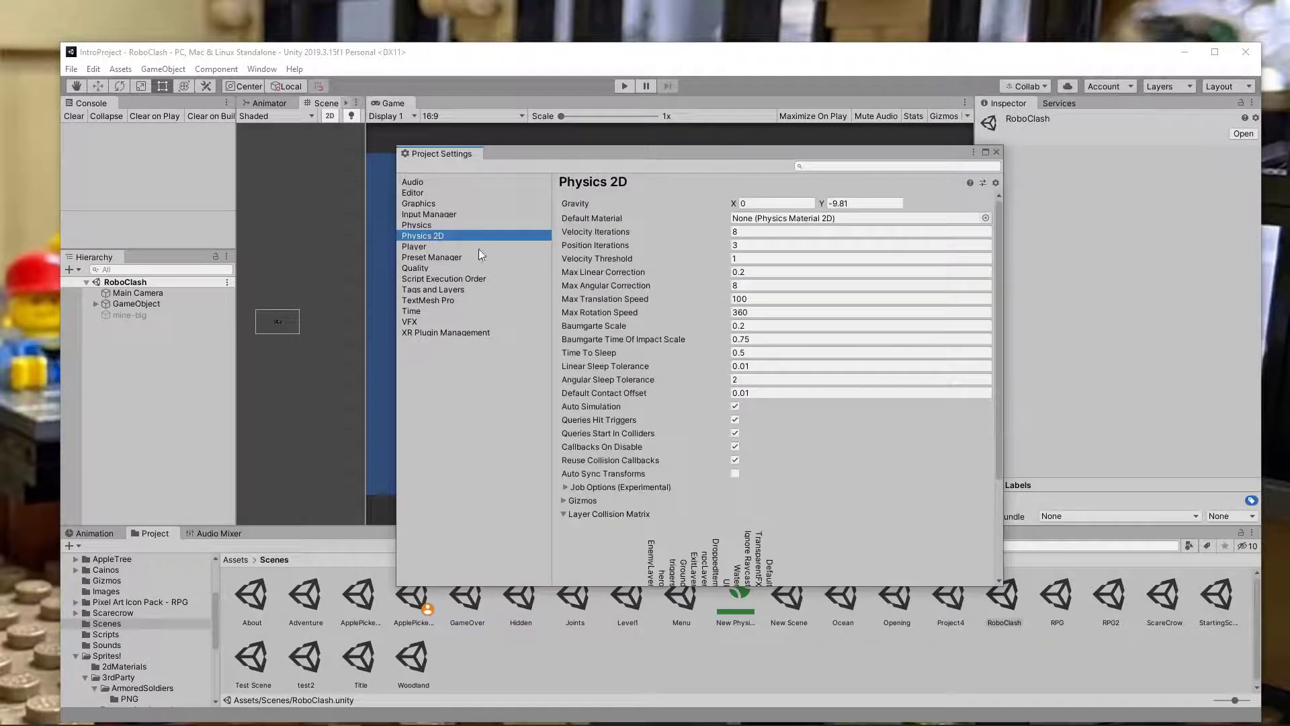
{"action": "left_click", "coordinate": [831, 203]}
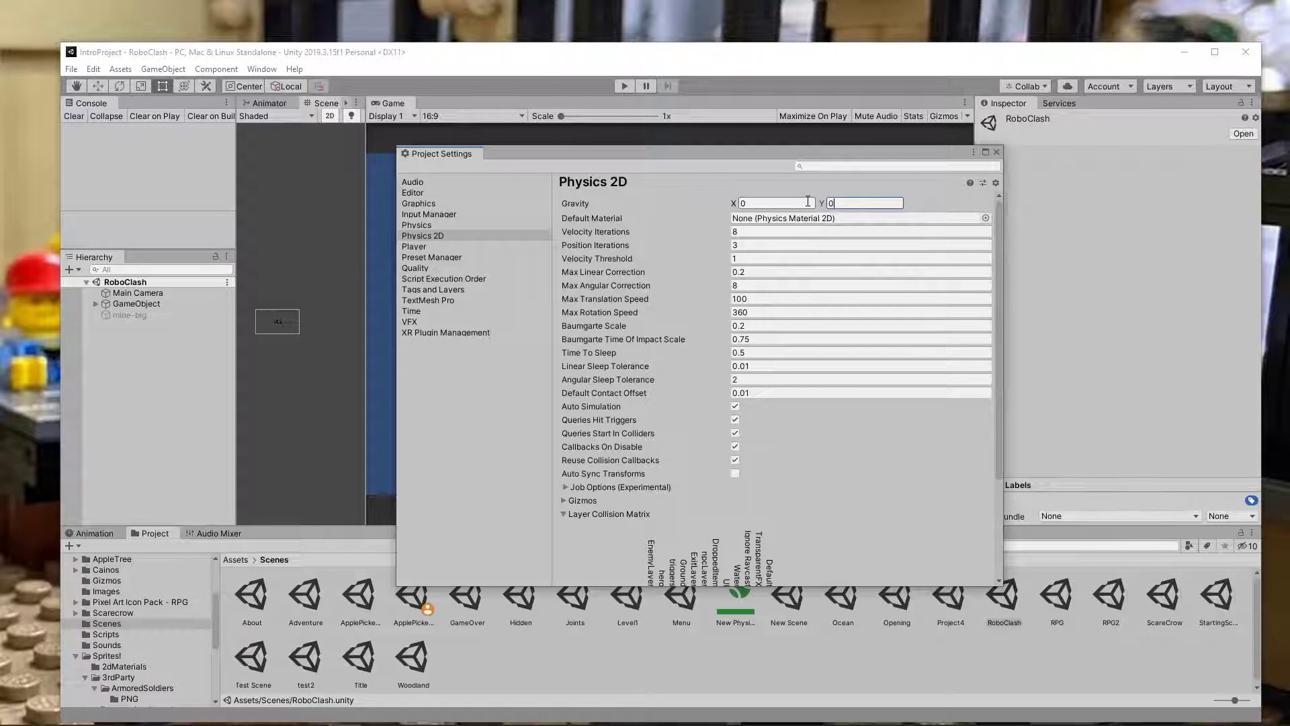
{"action": "left_click", "coordinate": [995, 154]}
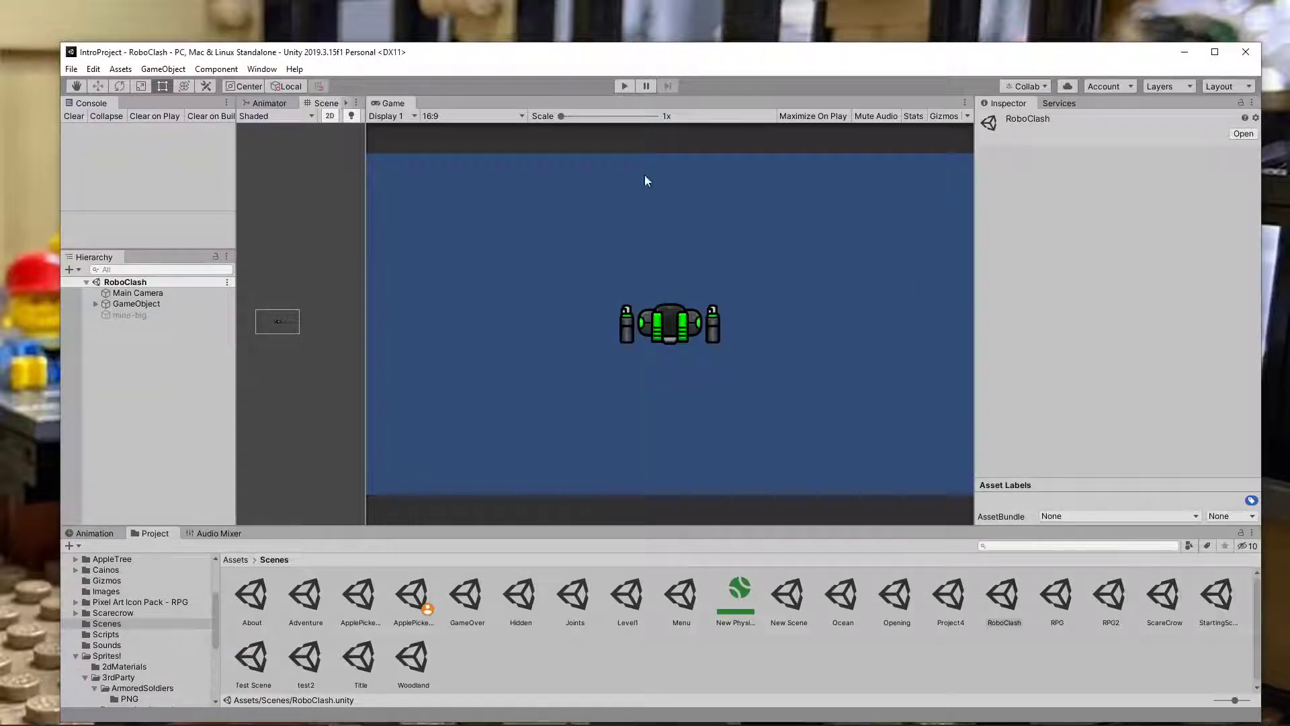
- Playtest the RoboClash scene, rotating the robot and driving it around the blue arena in several directions, and stop the game
{"action": "left_click", "coordinate": [625, 86]}
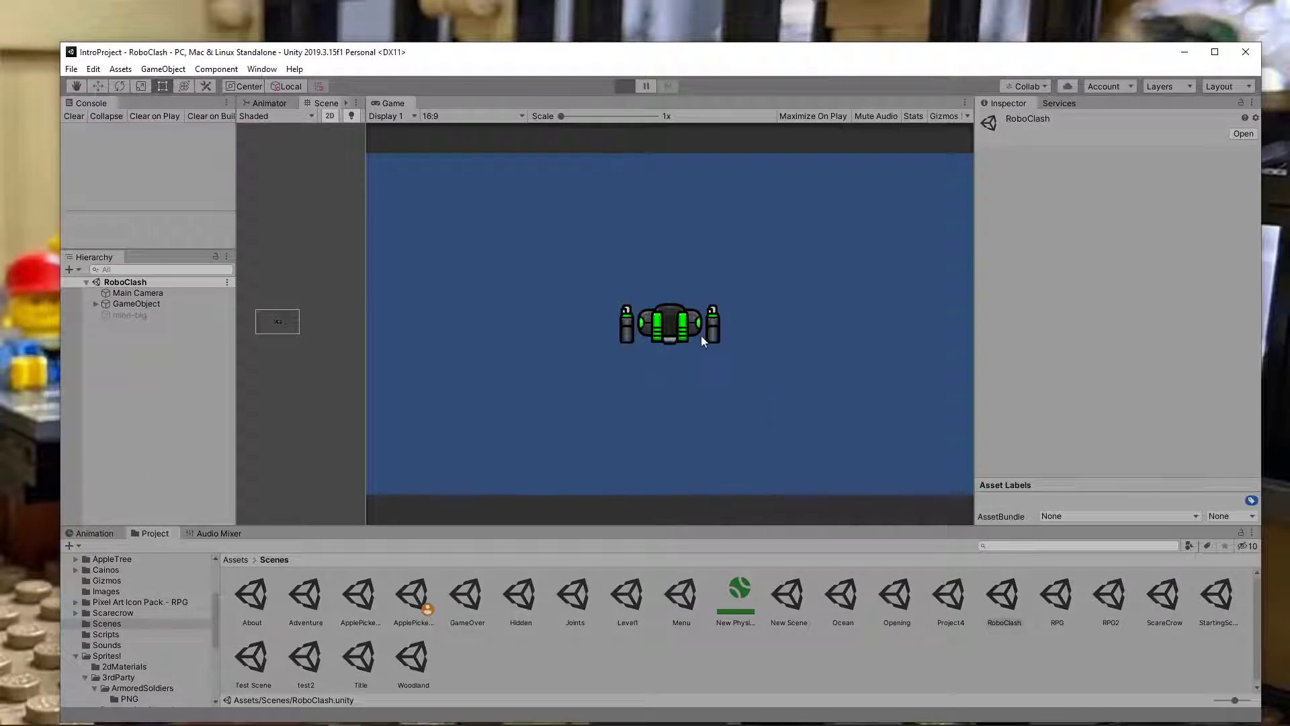
{"action": "key", "text": "d"}
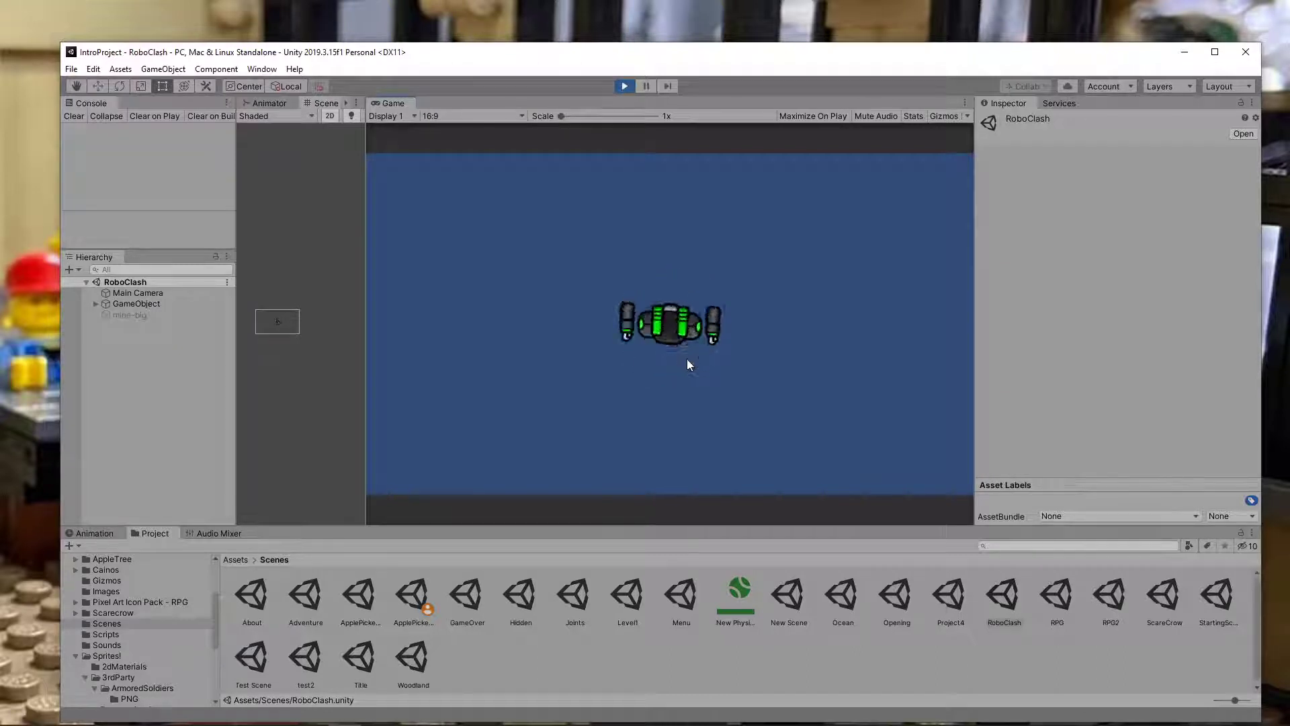
{"action": "key", "text": "d"}
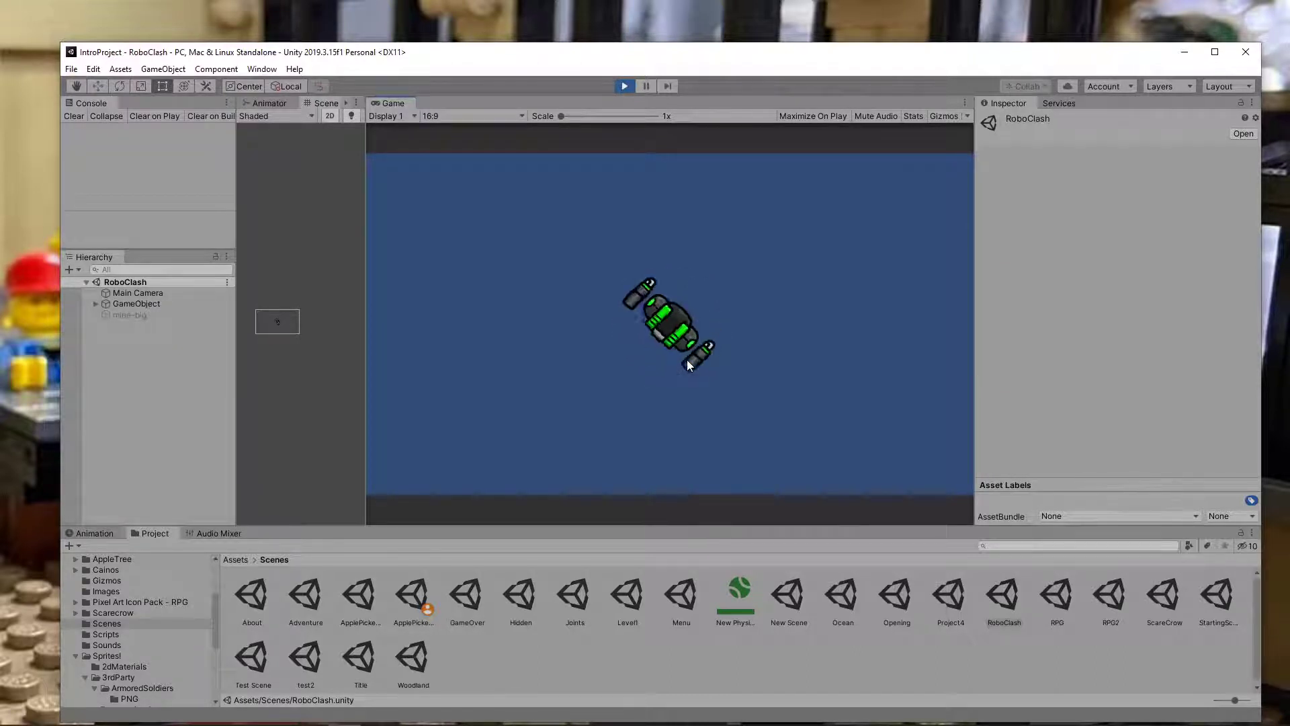
{"action": "key", "text": "w"}
{"action": "key", "text": "a"}
{"action": "key", "text": "d"}
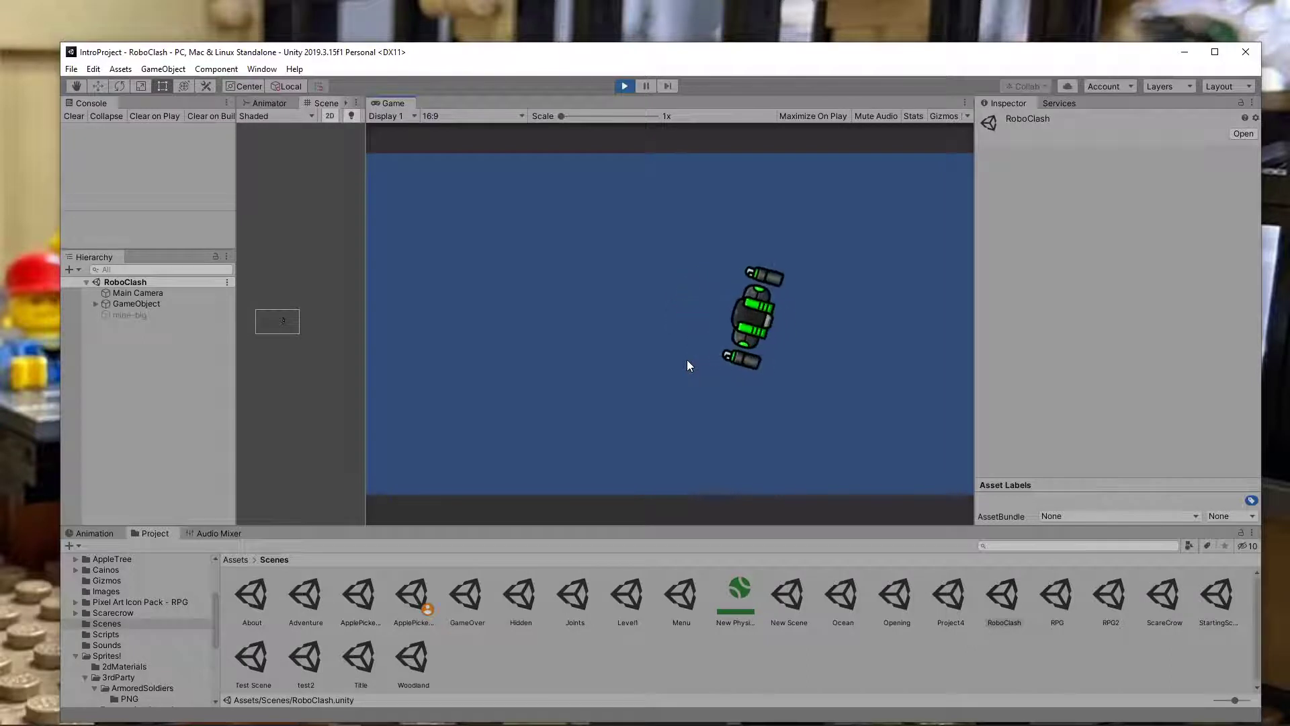
{"action": "key", "text": "s"}
{"action": "key", "text": "d"}
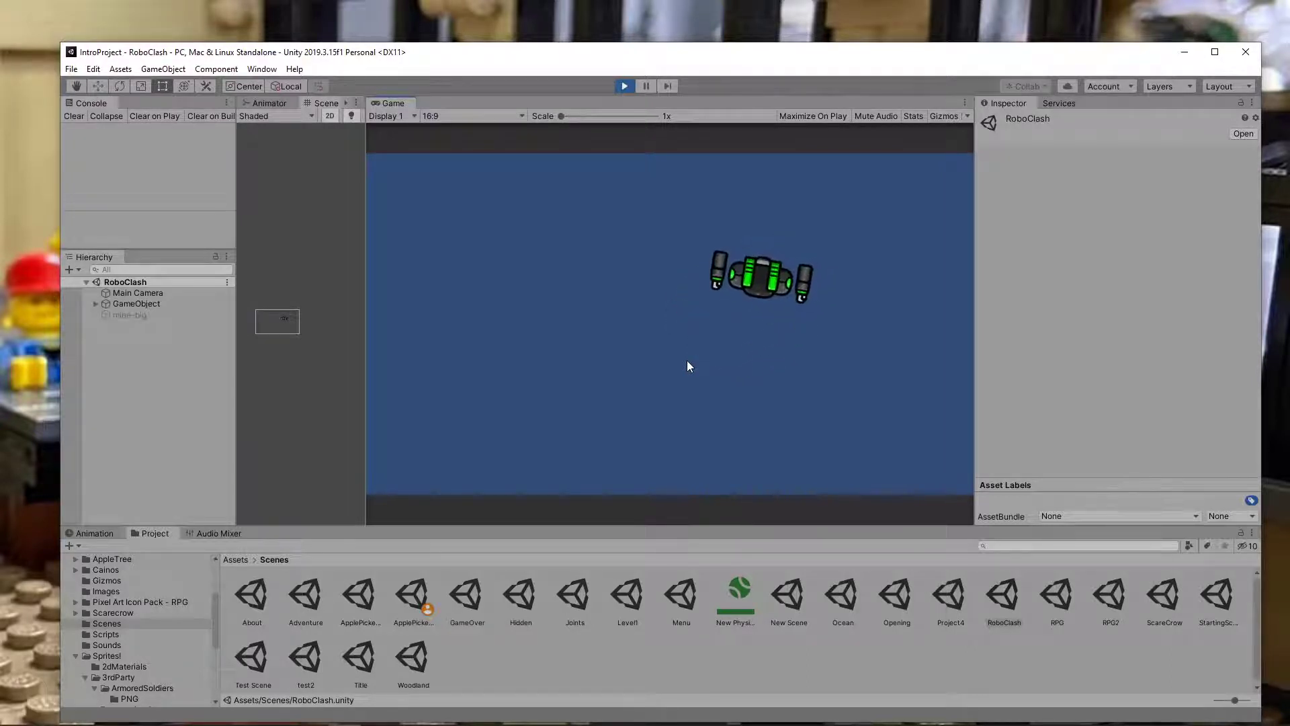
{"action": "key", "text": "w"}
{"action": "key", "text": "d"}
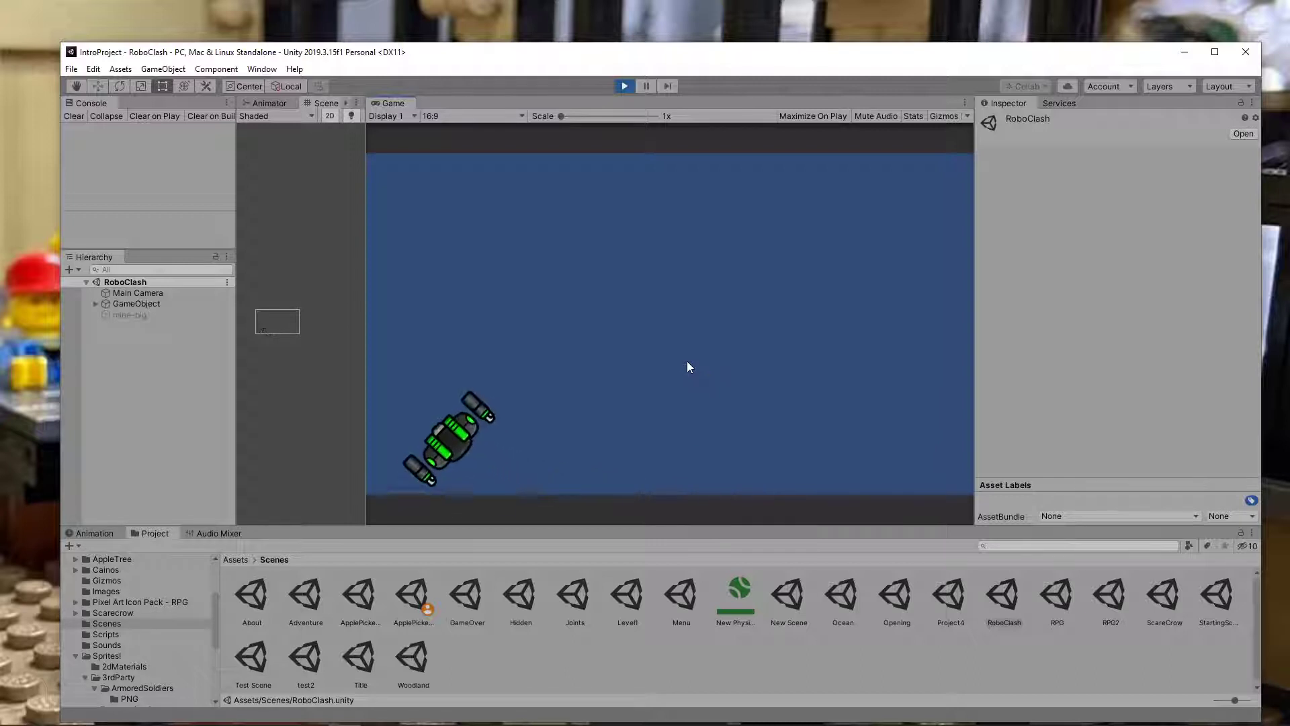
{"action": "key", "text": "w"}
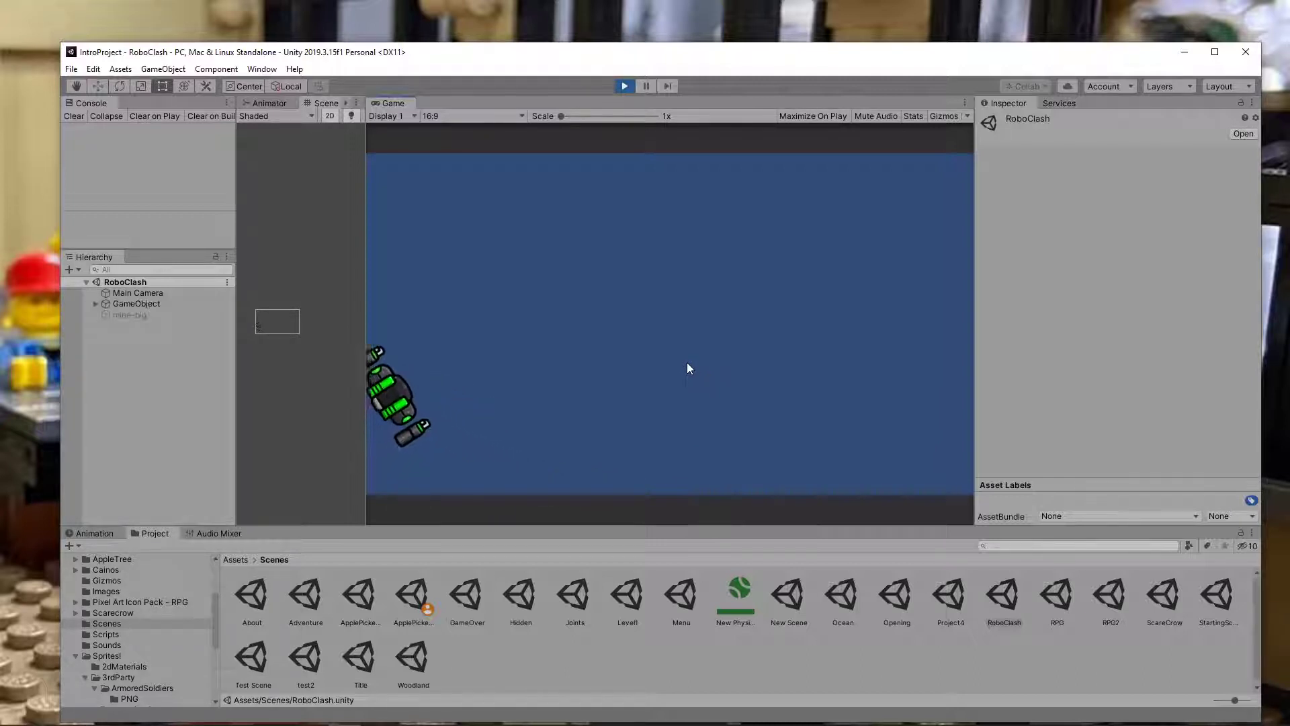
{"action": "key", "text": "d"}
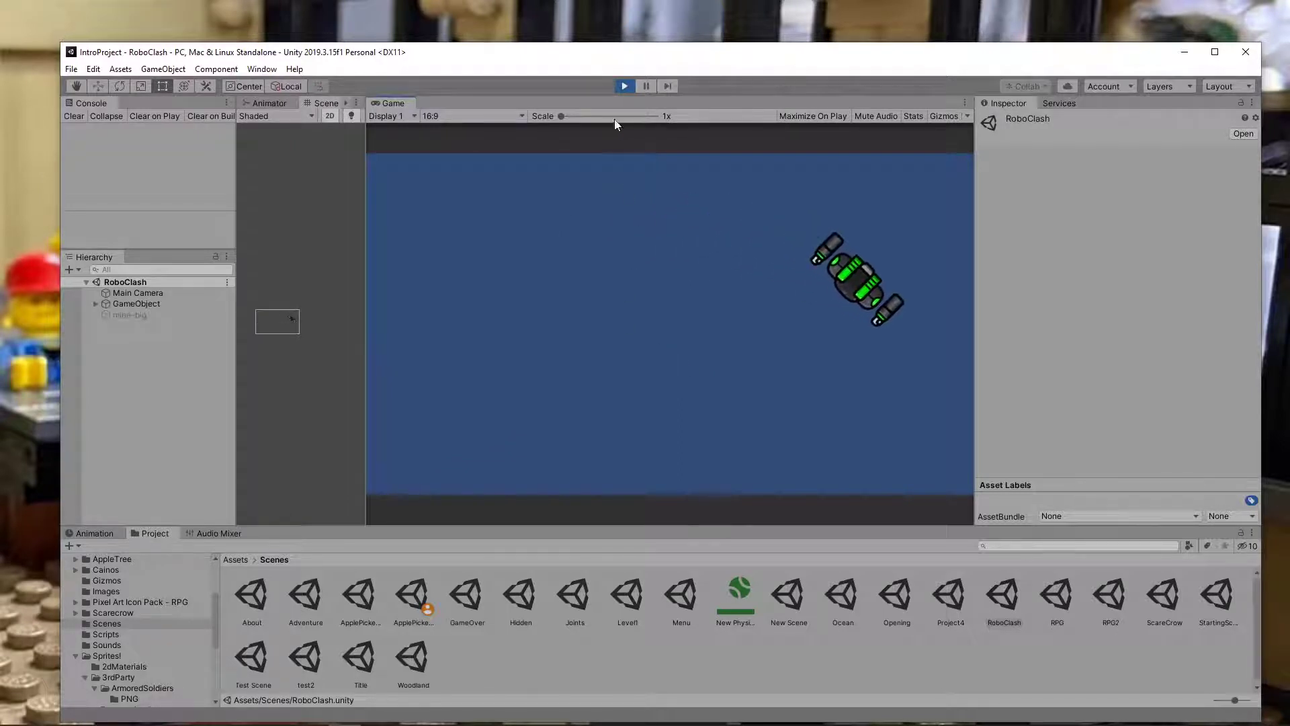
{"action": "left_click", "coordinate": [625, 86]}
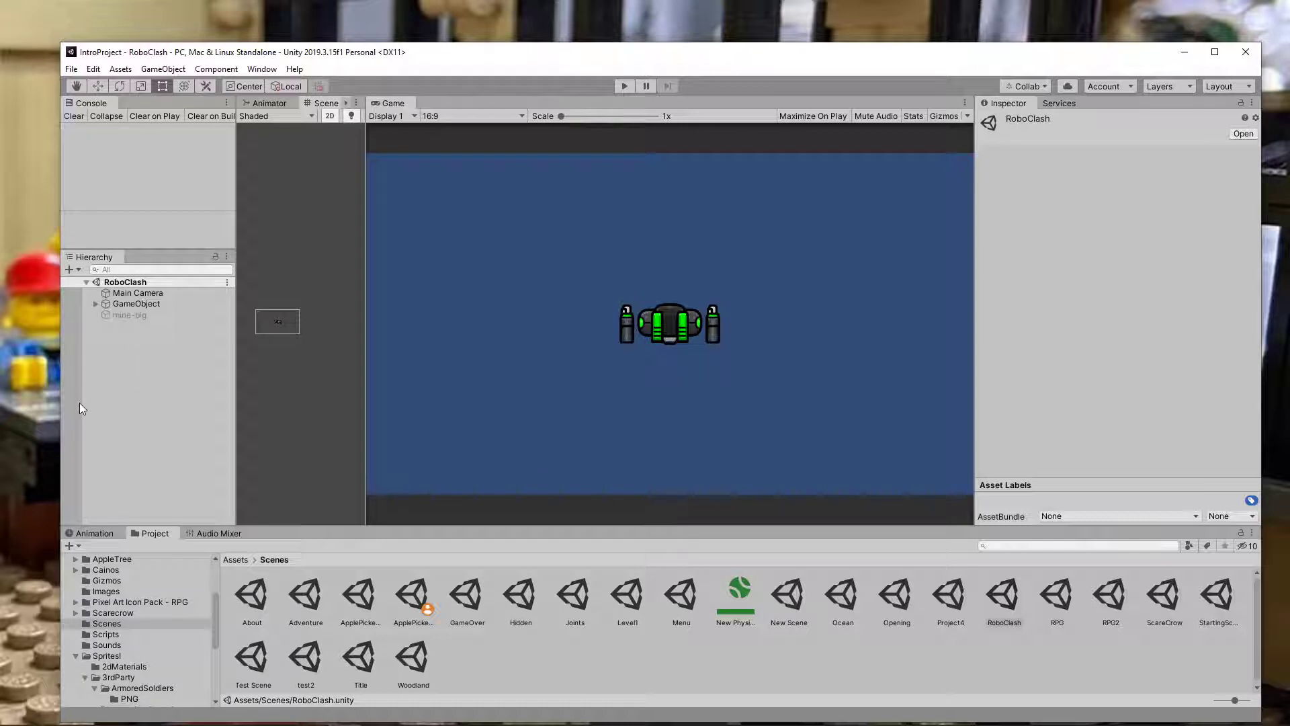
- Collapse the Sprites! folder in the project assets and open the RPG scene from the Scenes folder
{"action": "left_click", "coordinate": [102, 657]}
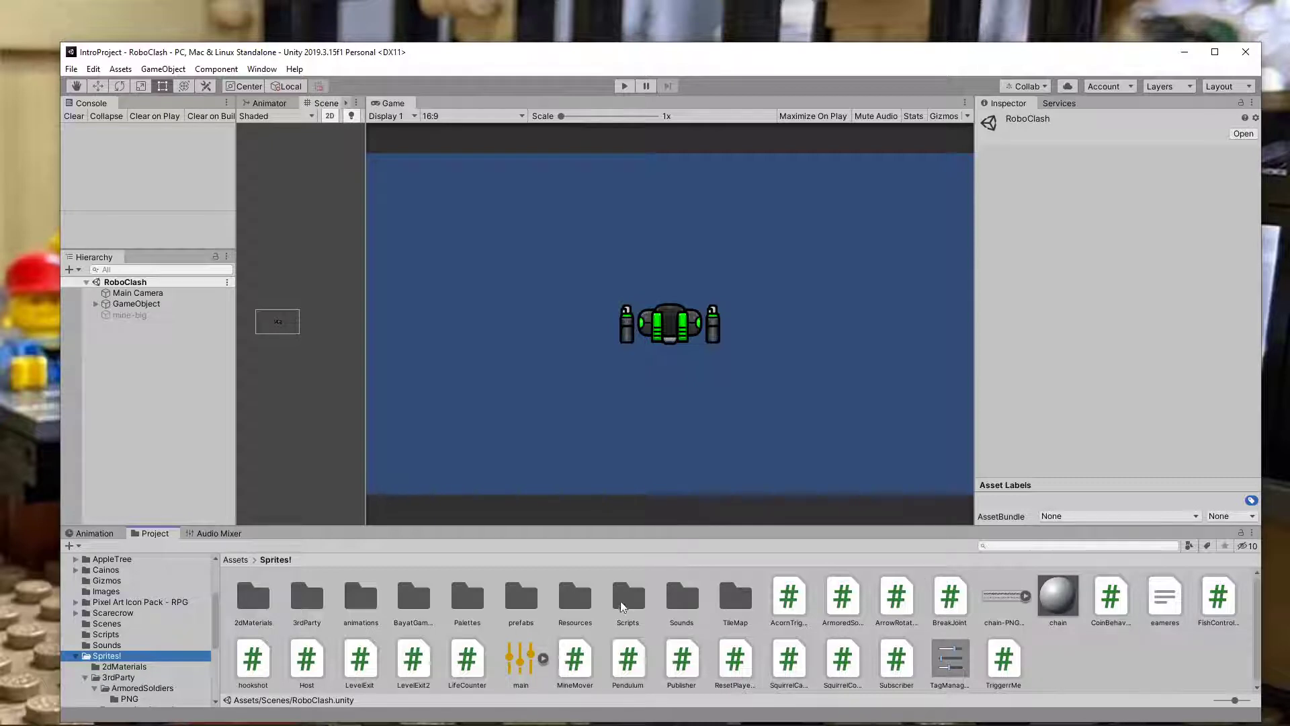
{"action": "left_click", "coordinate": [76, 657]}
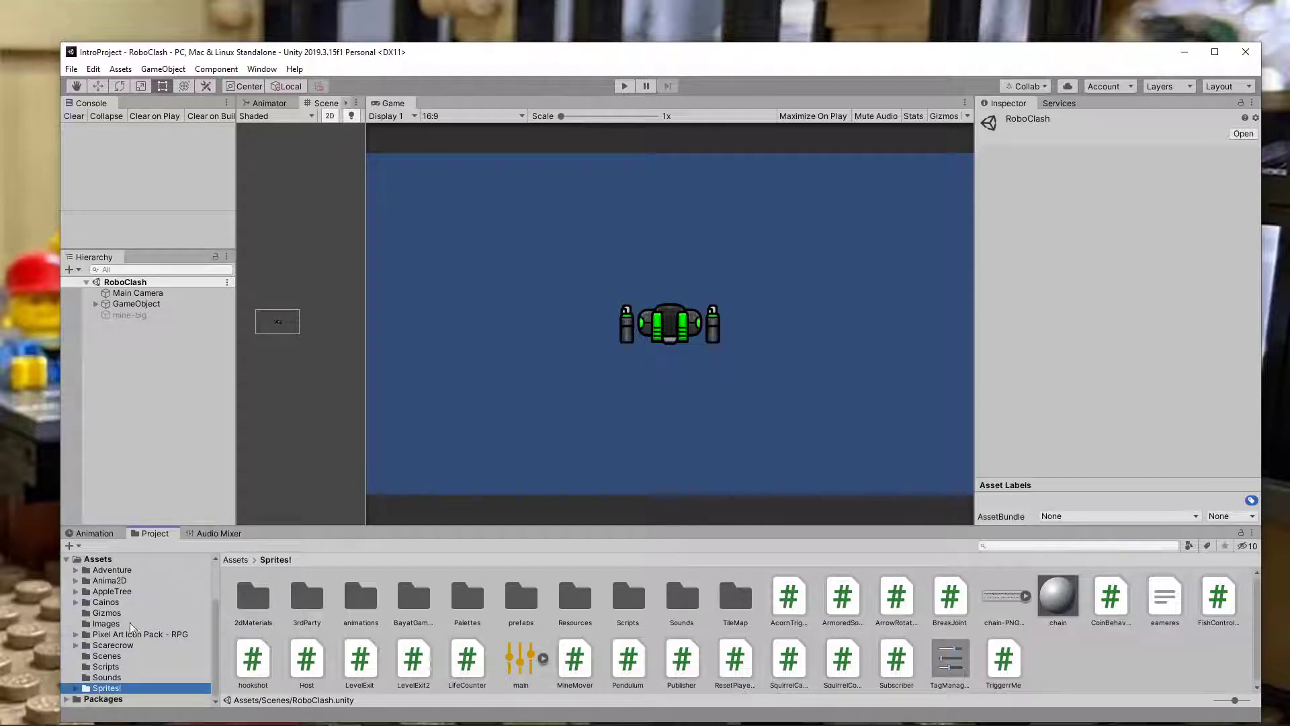
{"action": "left_click", "coordinate": [107, 656]}
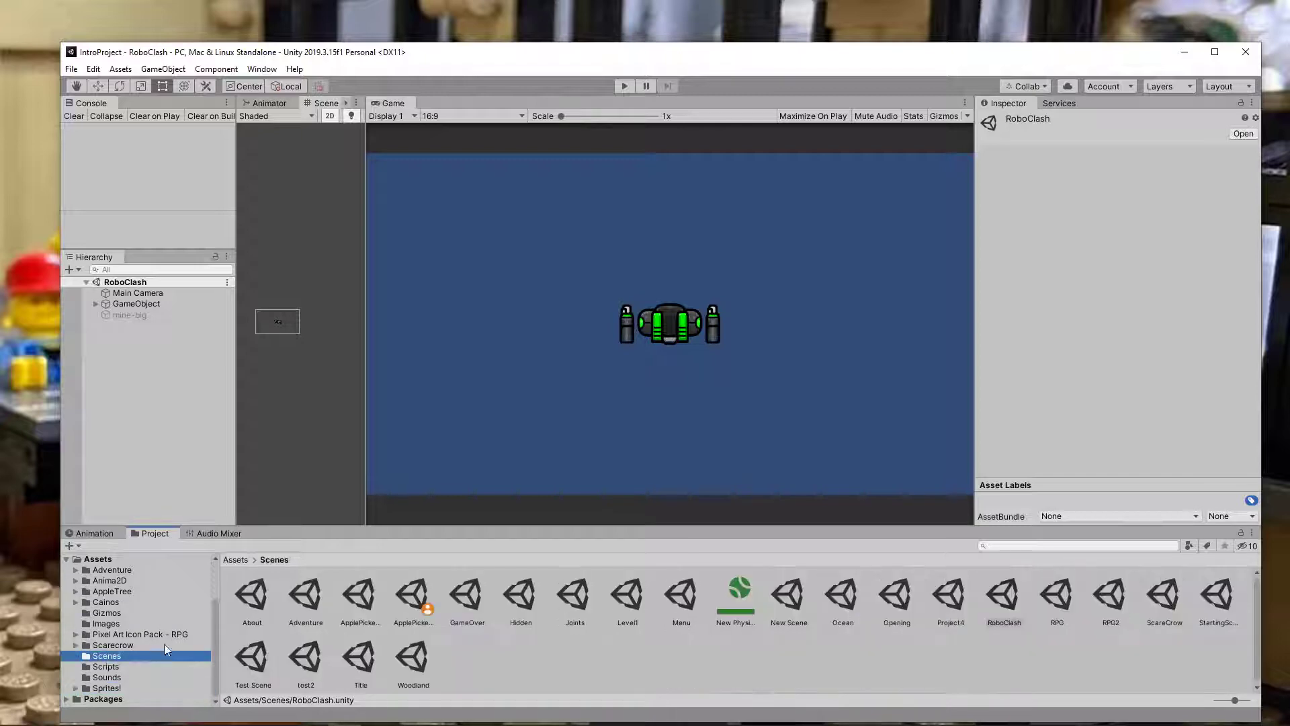
{"action": "double_click", "coordinate": [1051, 605]}
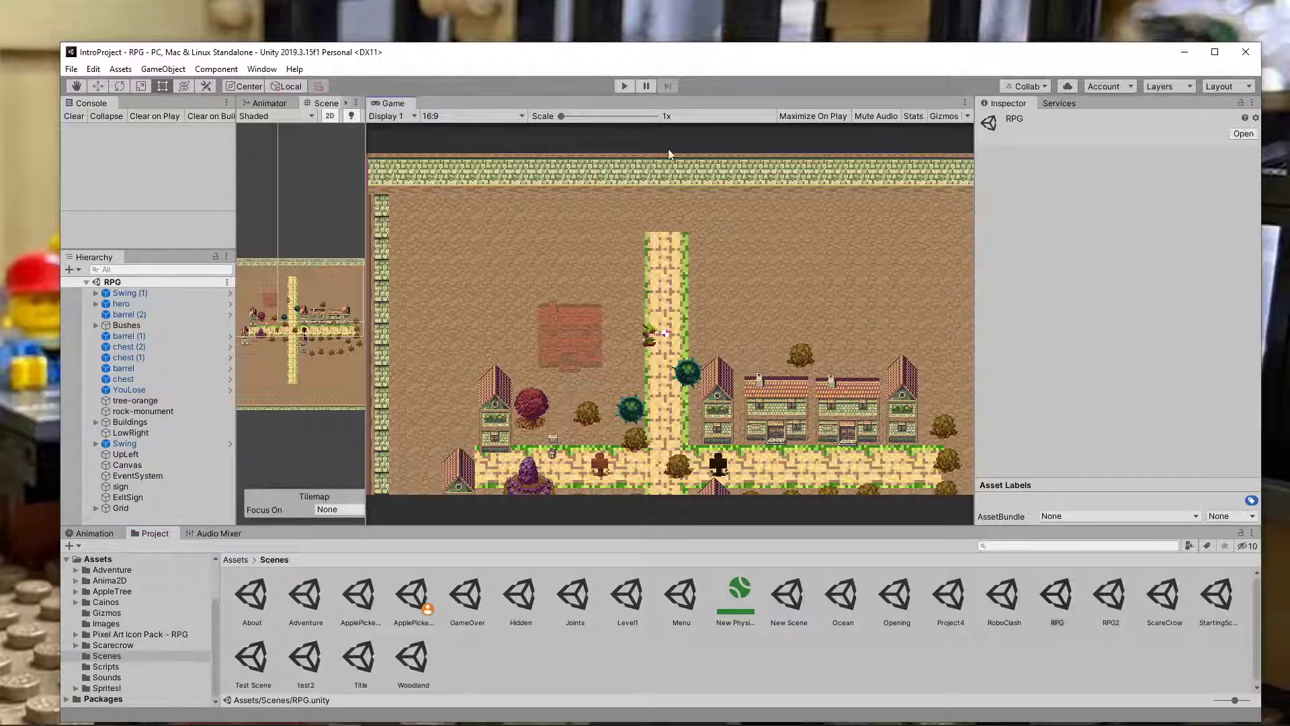
- Playtest the RPG scene, walking the hero east off the northern path, and stop the game
{"action": "left_click", "coordinate": [624, 86]}
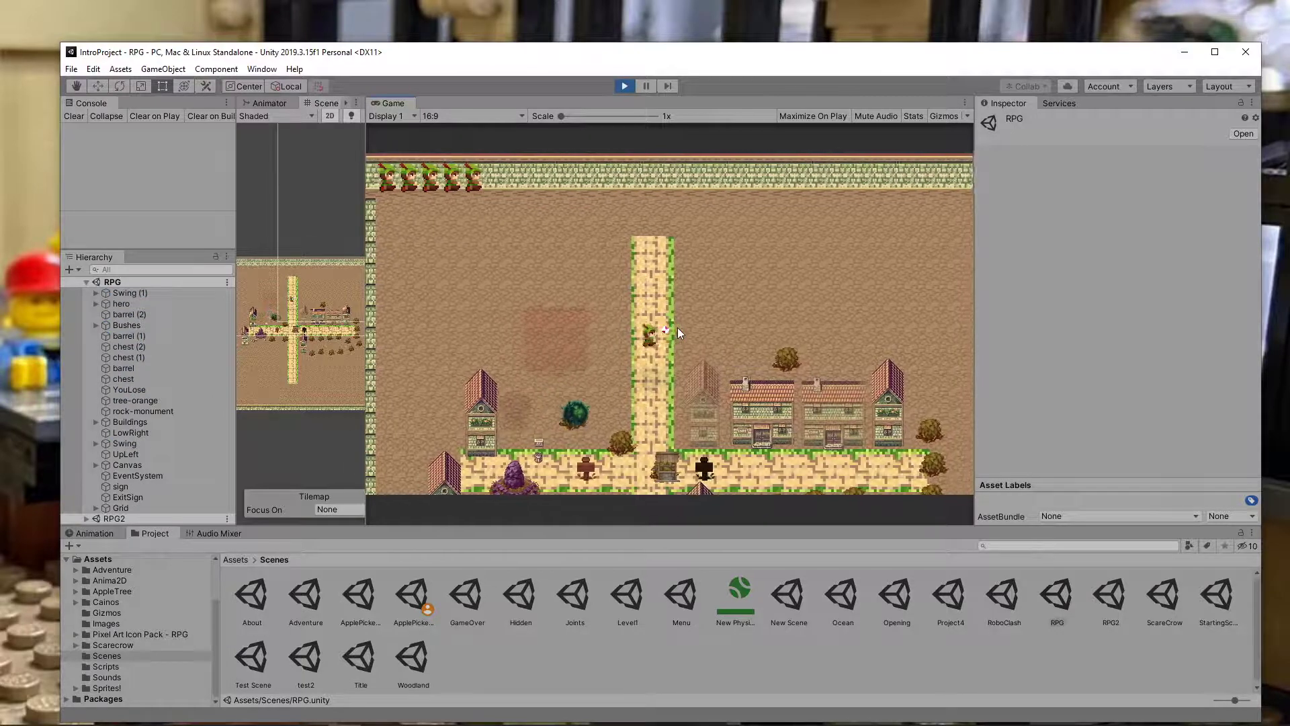
{"action": "key", "text": "d"}
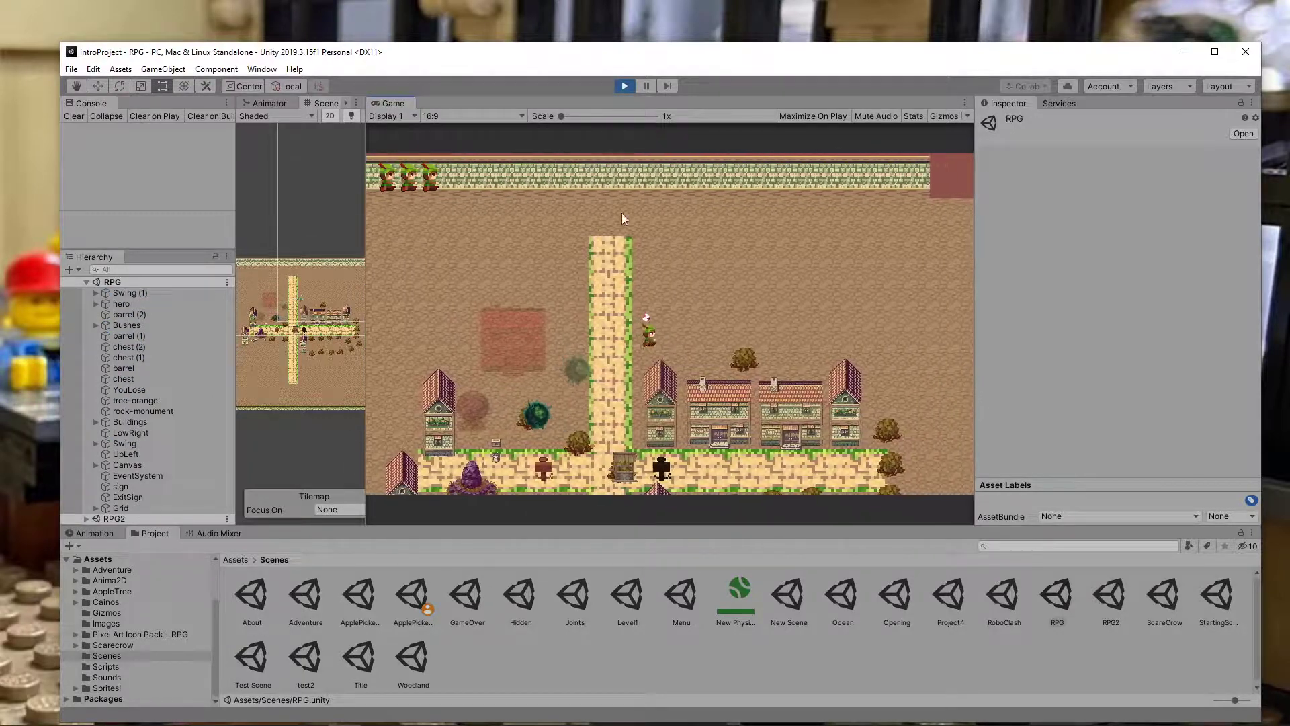
{"action": "left_click", "coordinate": [624, 86]}
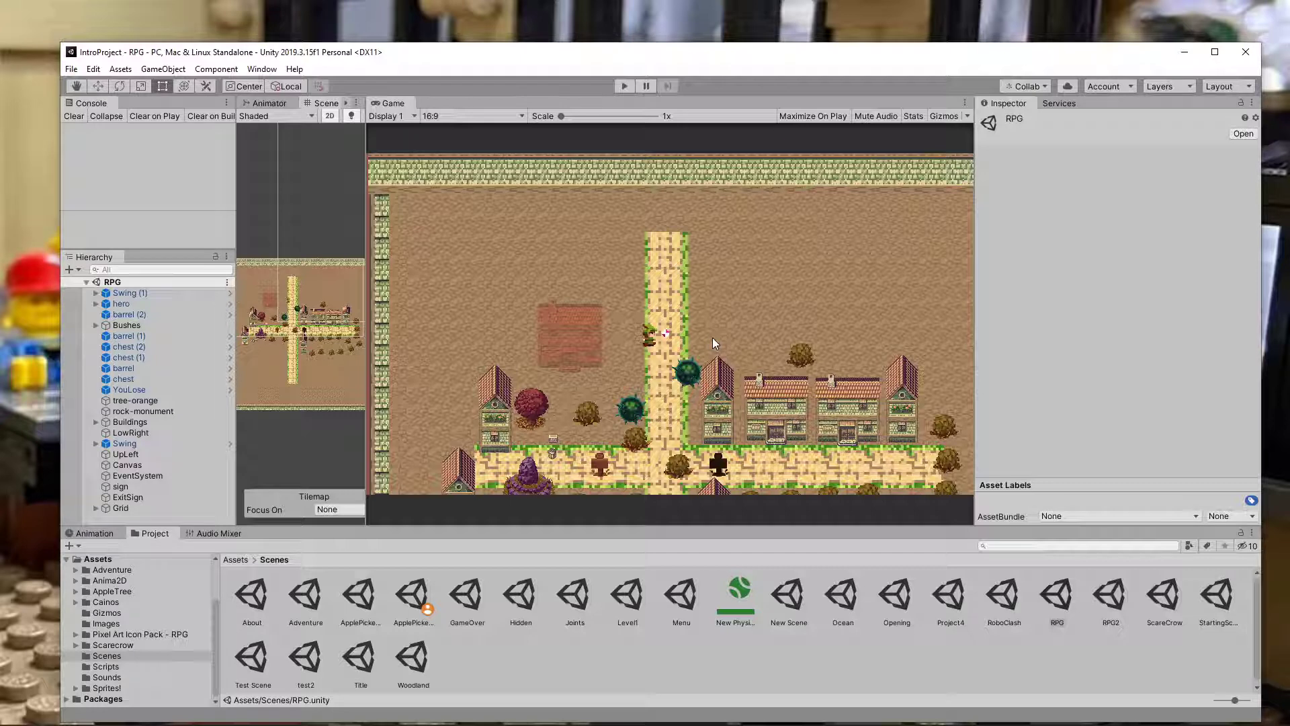
{"action": "key", "text": "s"}
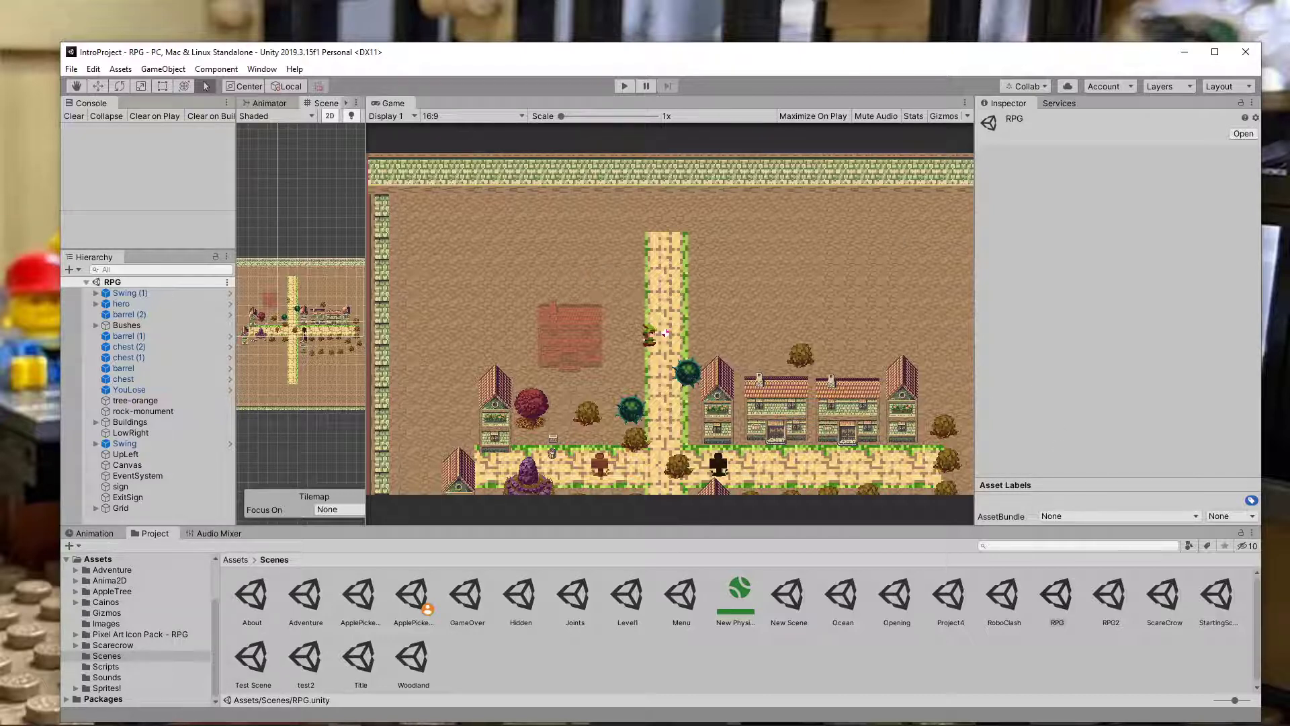
- Bring the Sprite Editor with the hero-walk-side-1 sprite over the main window, keeping the hero in the Game view uncovered
{"action": "left_click_drag", "start_coordinate": [900, 0], "coordinate": [834, 156]}
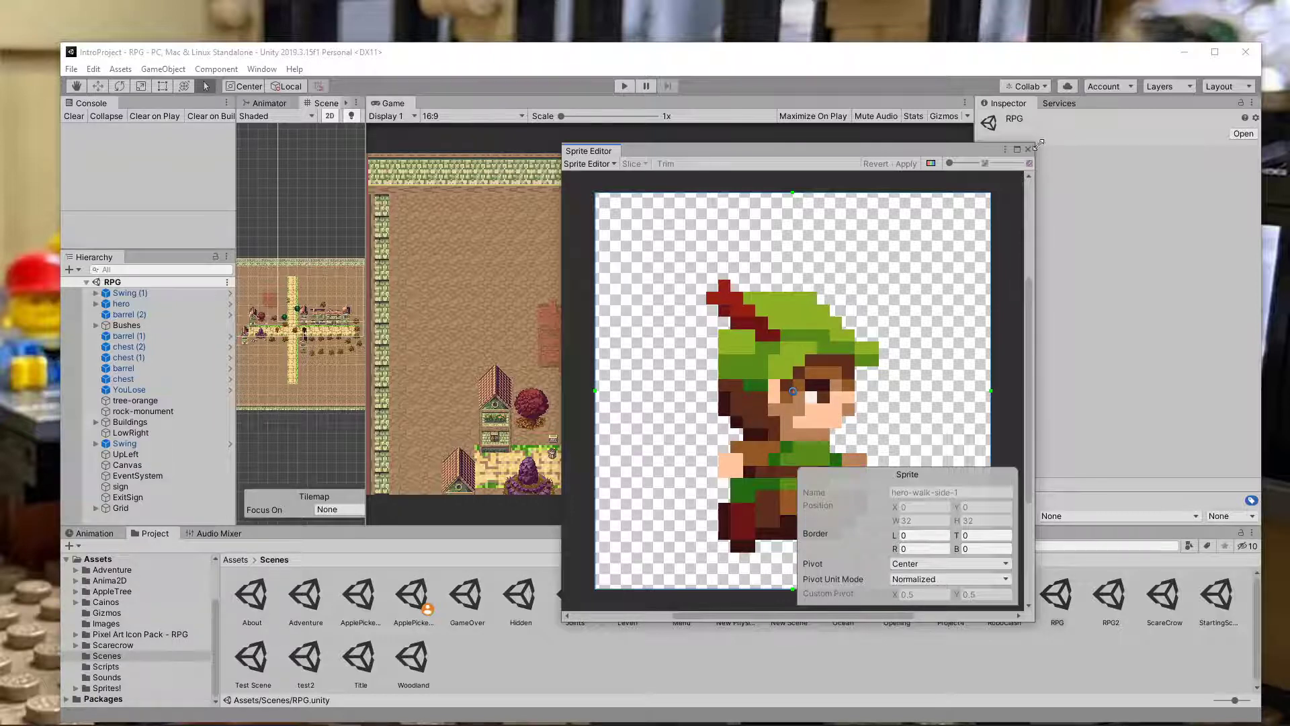
{"action": "left_click_drag", "start_coordinate": [722, 152], "coordinate": [931, 178]}
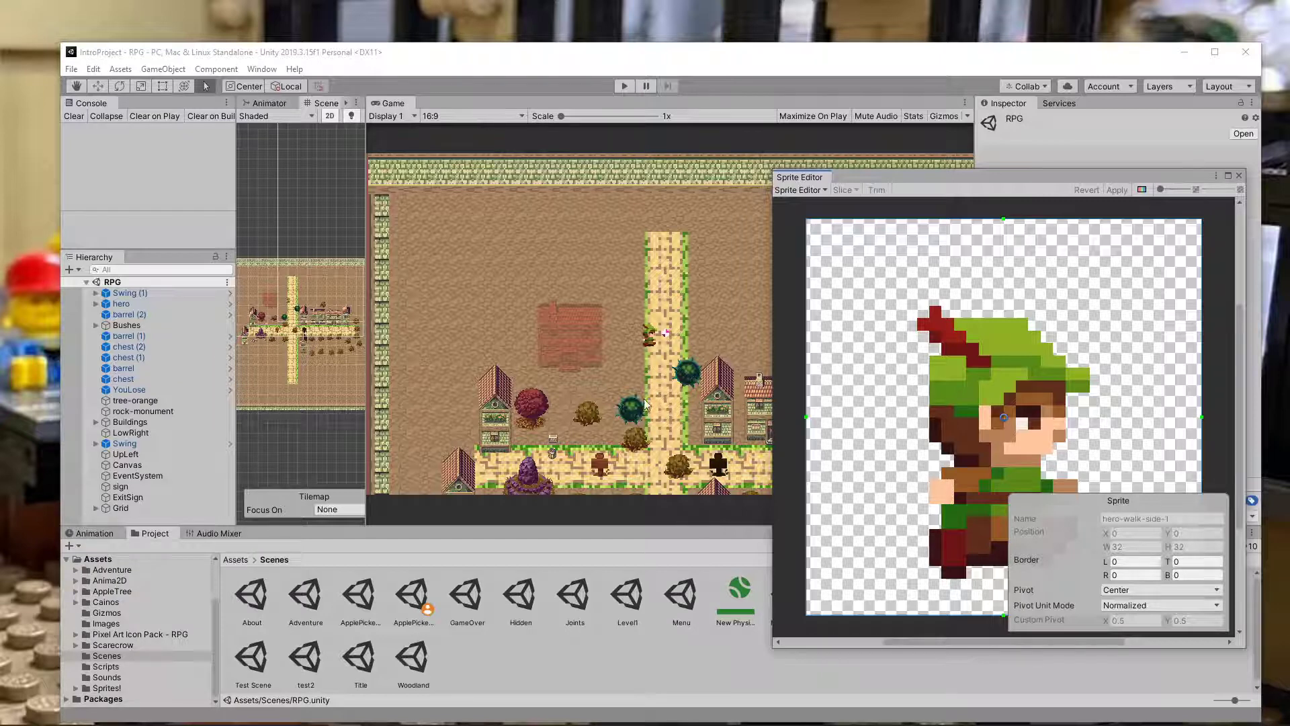
{"action": "mouse_move", "coordinate": [909, 175]}
{"action": "left_mouse_down"}
{"action": "mouse_move", "coordinate": [1014, 181]}
{"action": "mouse_move", "coordinate": [918, 171]}
{"action": "left_mouse_up"}
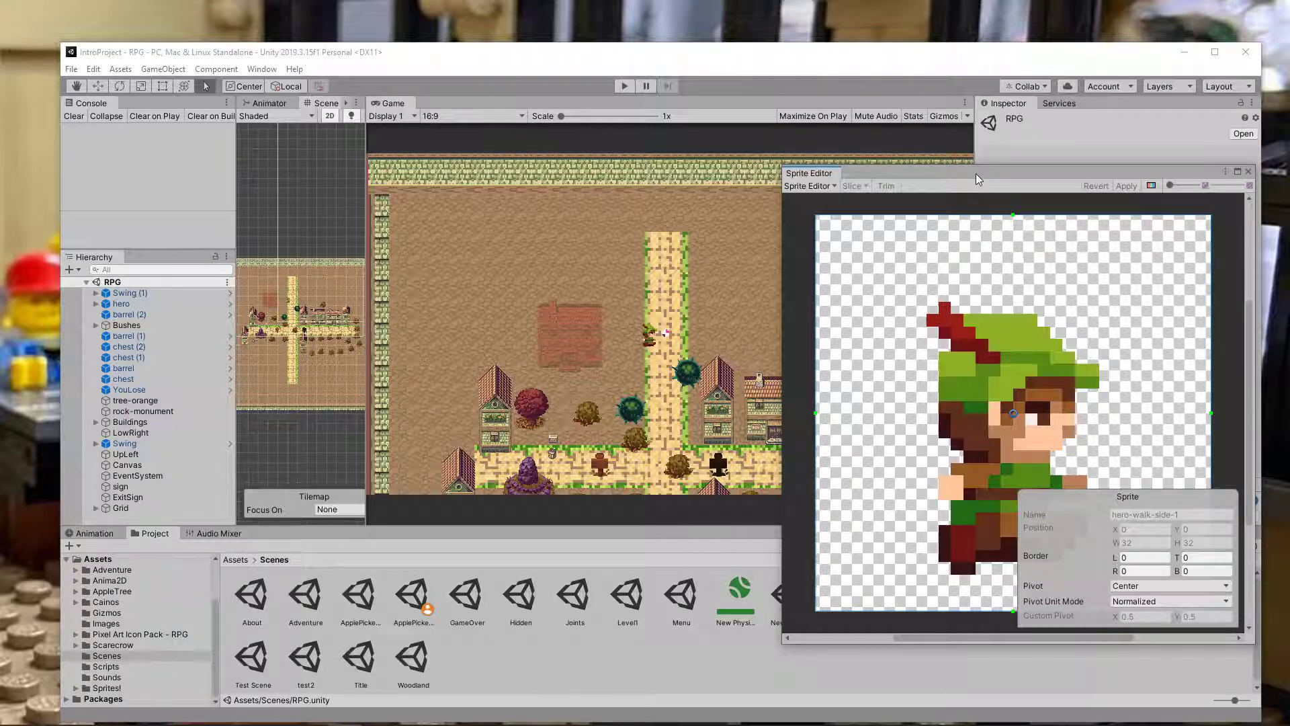
- Reposition the Sprite Editor and the TinyRPG Tile Palette to view them over the main window, and close the Sprite Editor
{"action": "left_click_drag", "start_coordinate": [976, 173], "coordinate": [969, 112]}
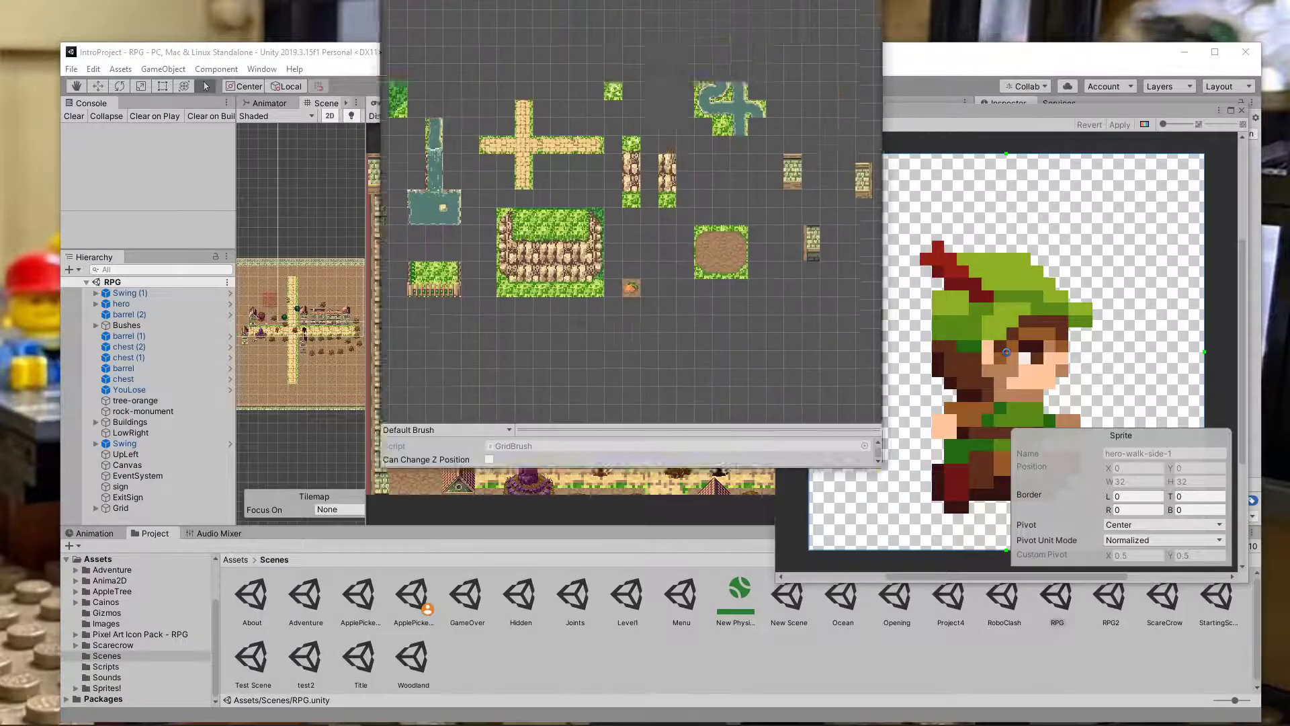
{"action": "left_click_drag", "start_coordinate": [740, 10], "coordinate": [923, 88]}
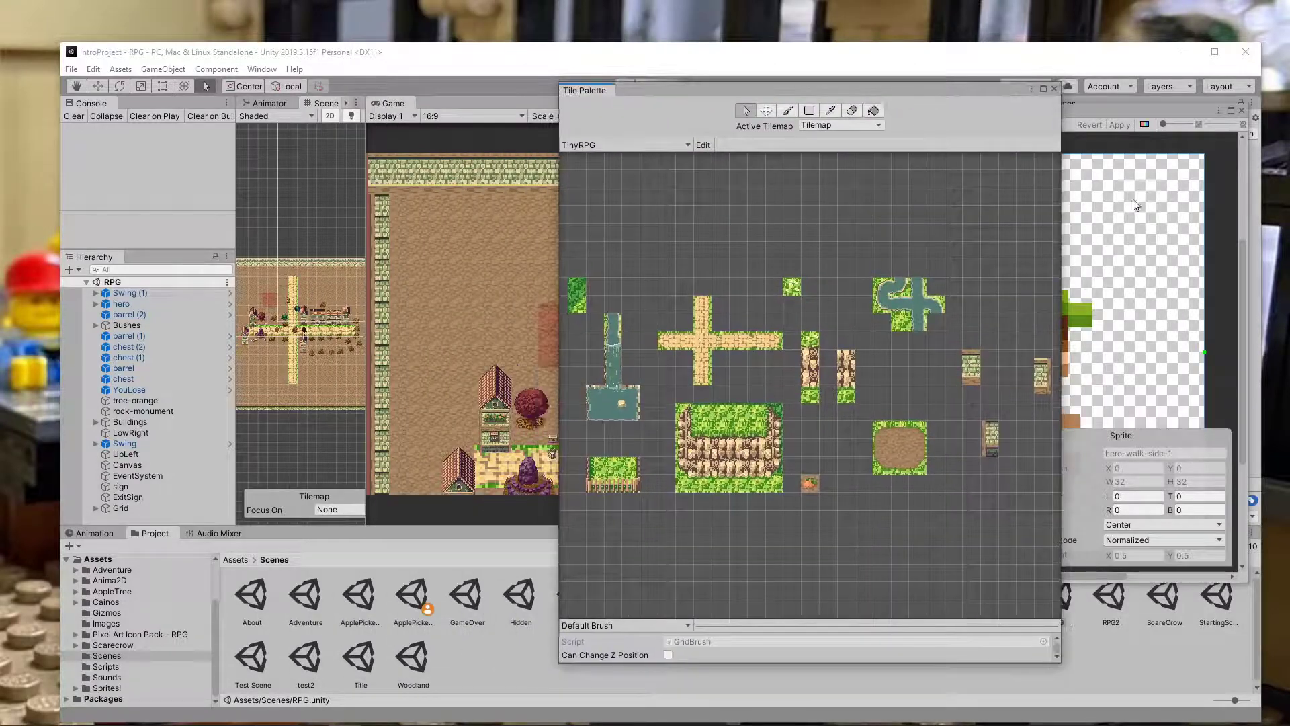
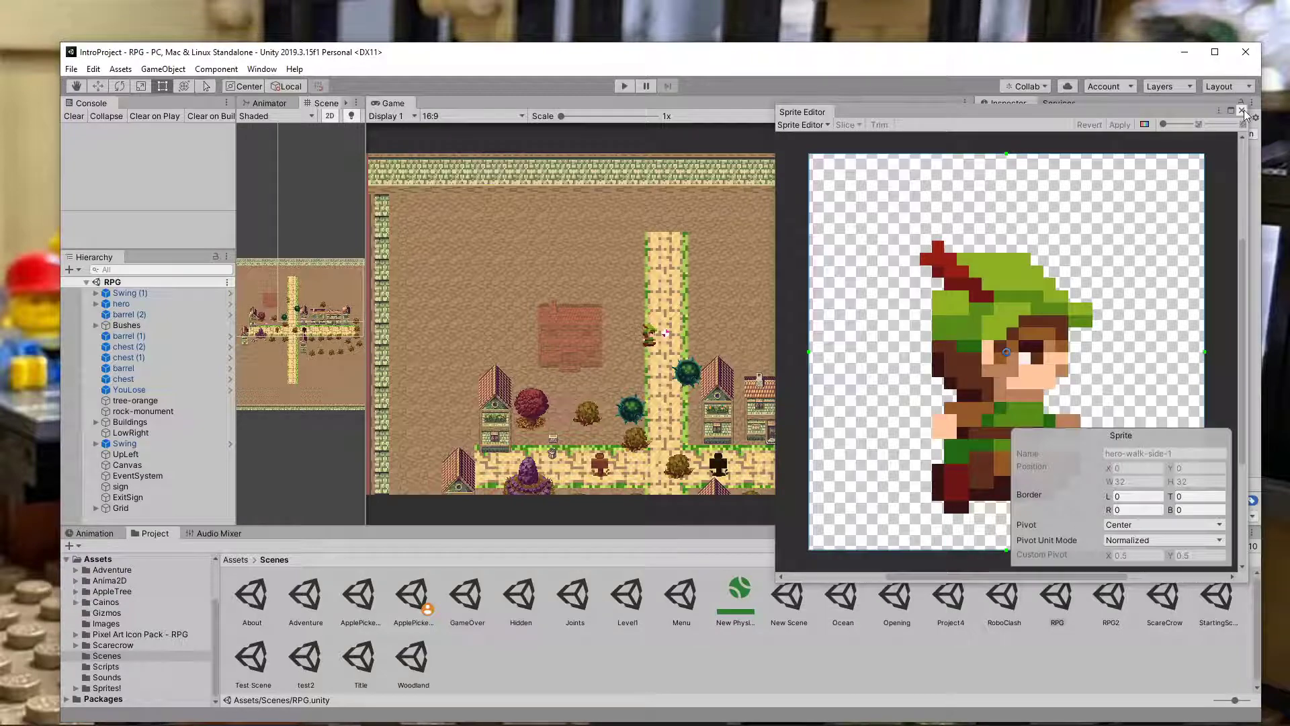
{"action": "left_click", "coordinate": [1242, 110]}
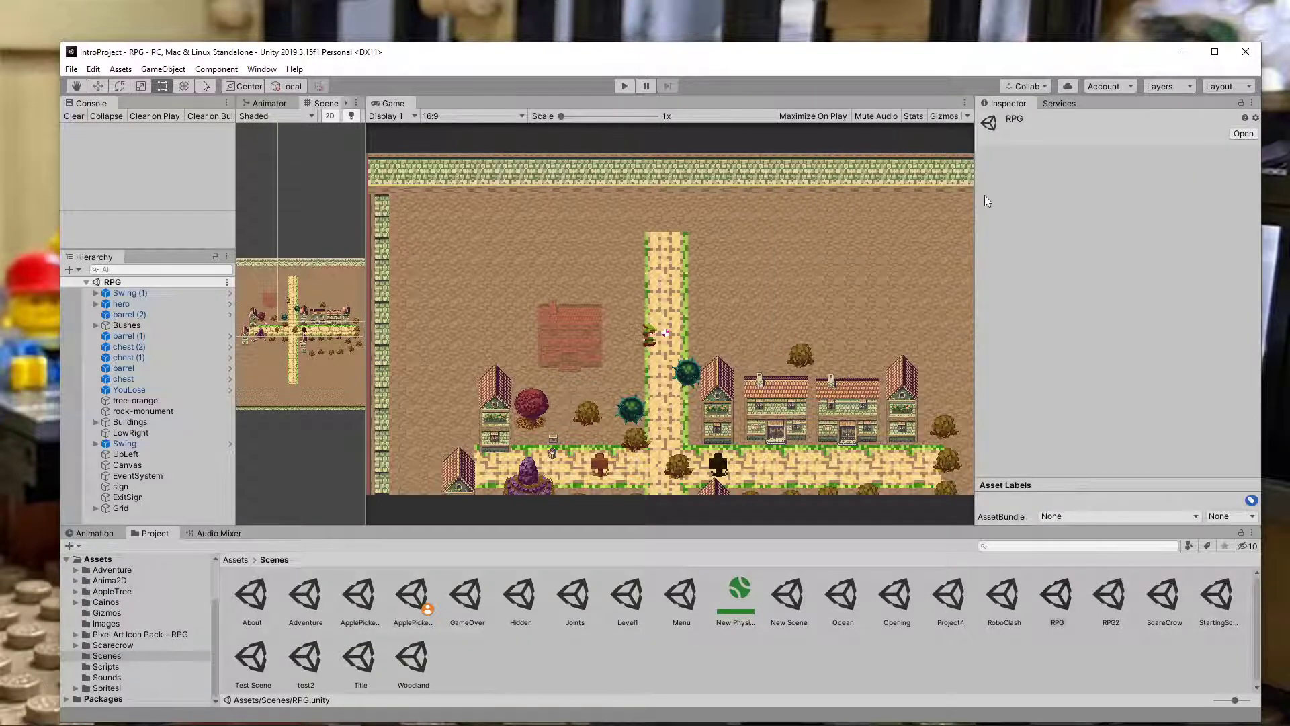
- Enlarge the Game view, select the hero in the Hierarchy and expand its child objects
{"action": "left_click_drag", "start_coordinate": [976, 202], "coordinate": [1078, 209]}
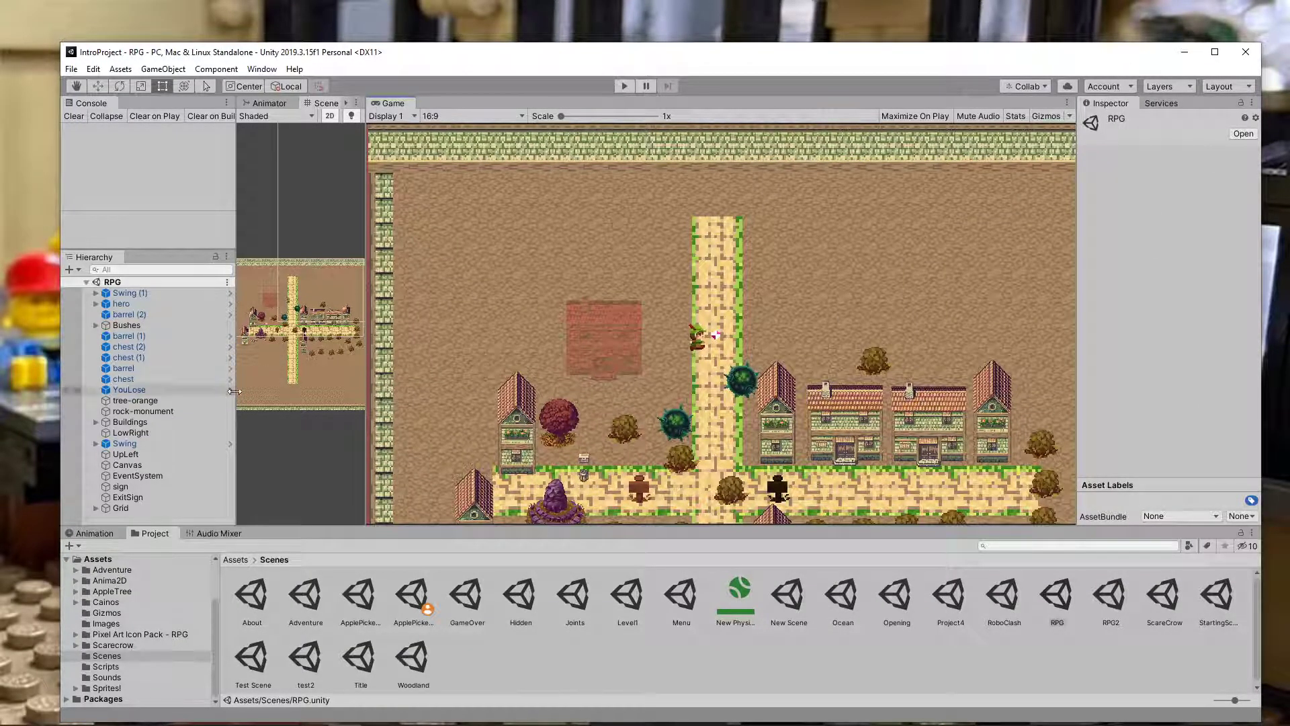
{"action": "left_click", "coordinate": [123, 303]}
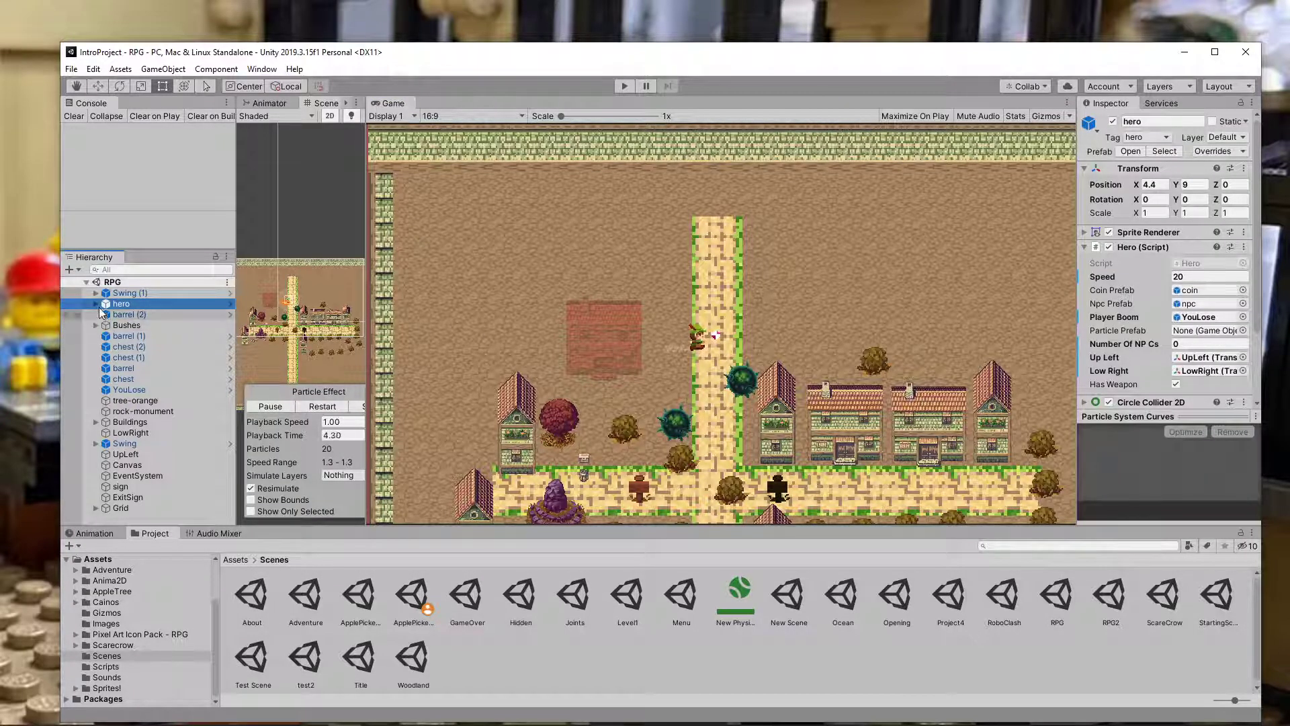
{"action": "left_click", "coordinate": [97, 305]}
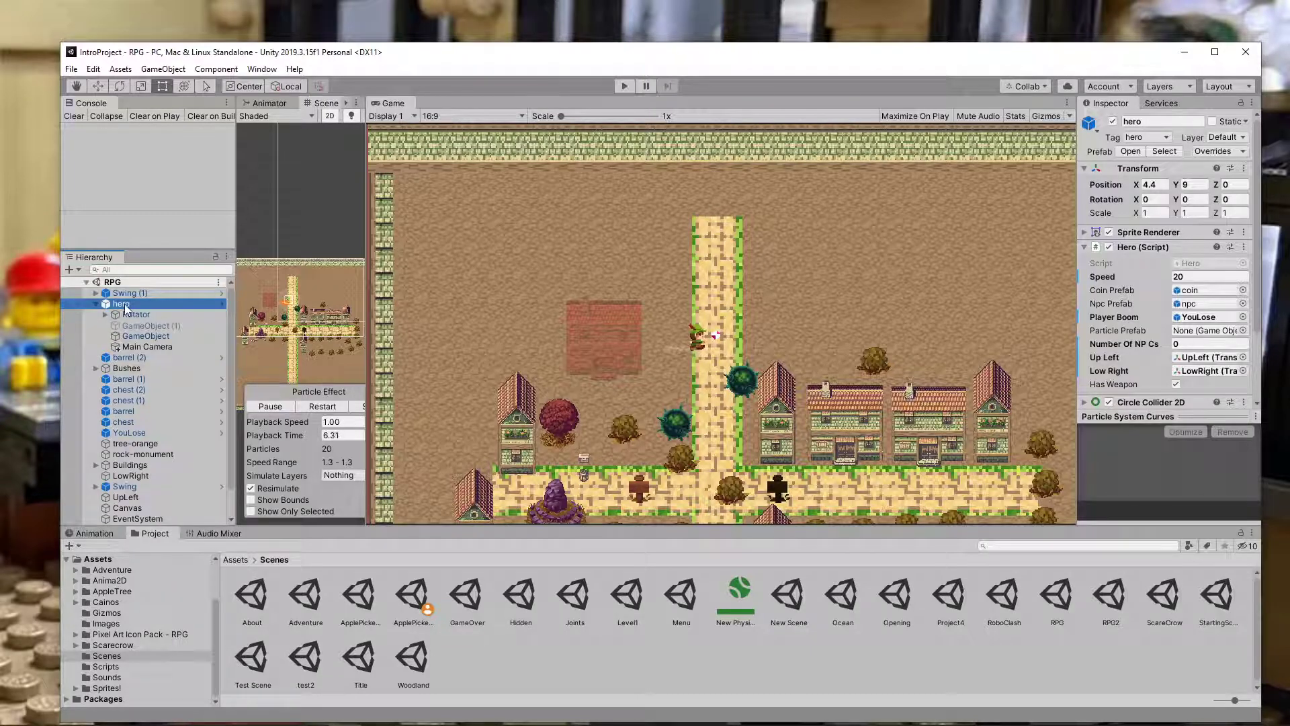
{"action": "left_click", "coordinate": [127, 304]}
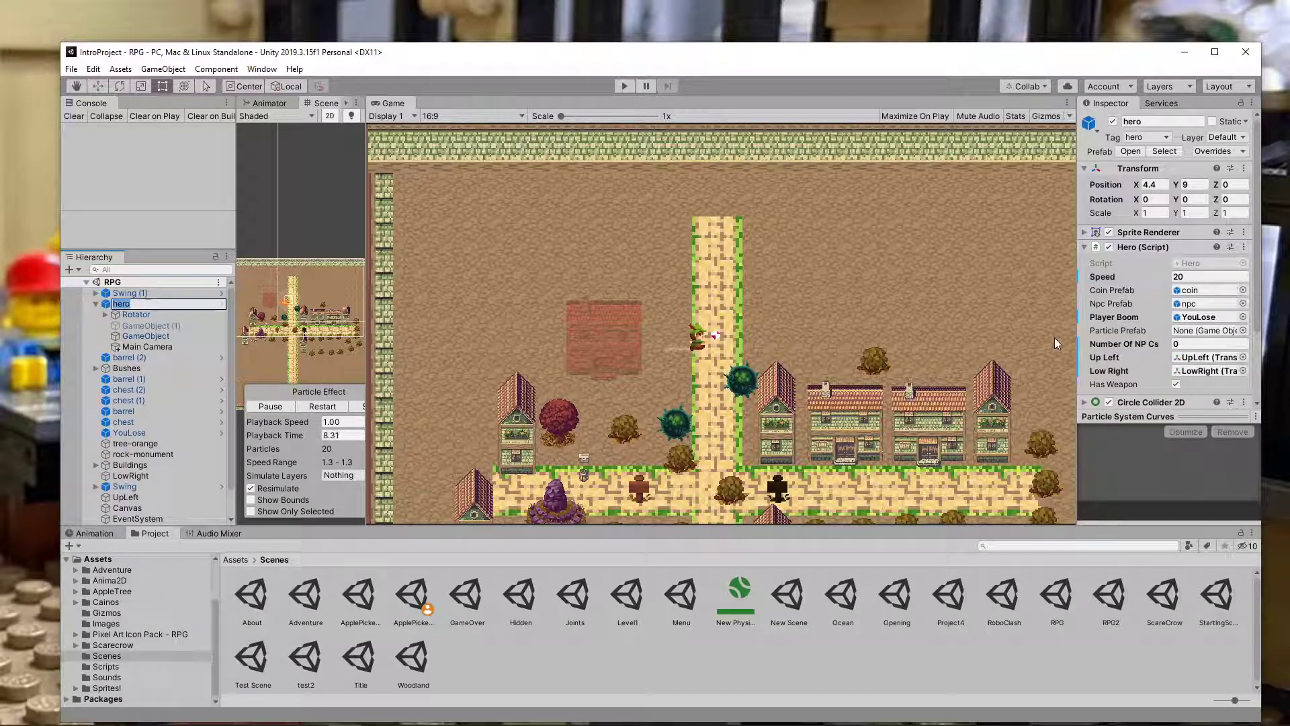
- With a wider Inspector, playtest the RPG scene, walking the hero slightly northeast, and stop the game
{"action": "left_click_drag", "start_coordinate": [1078, 357], "coordinate": [966, 357]}
{"action": "left_click", "coordinate": [625, 86]}
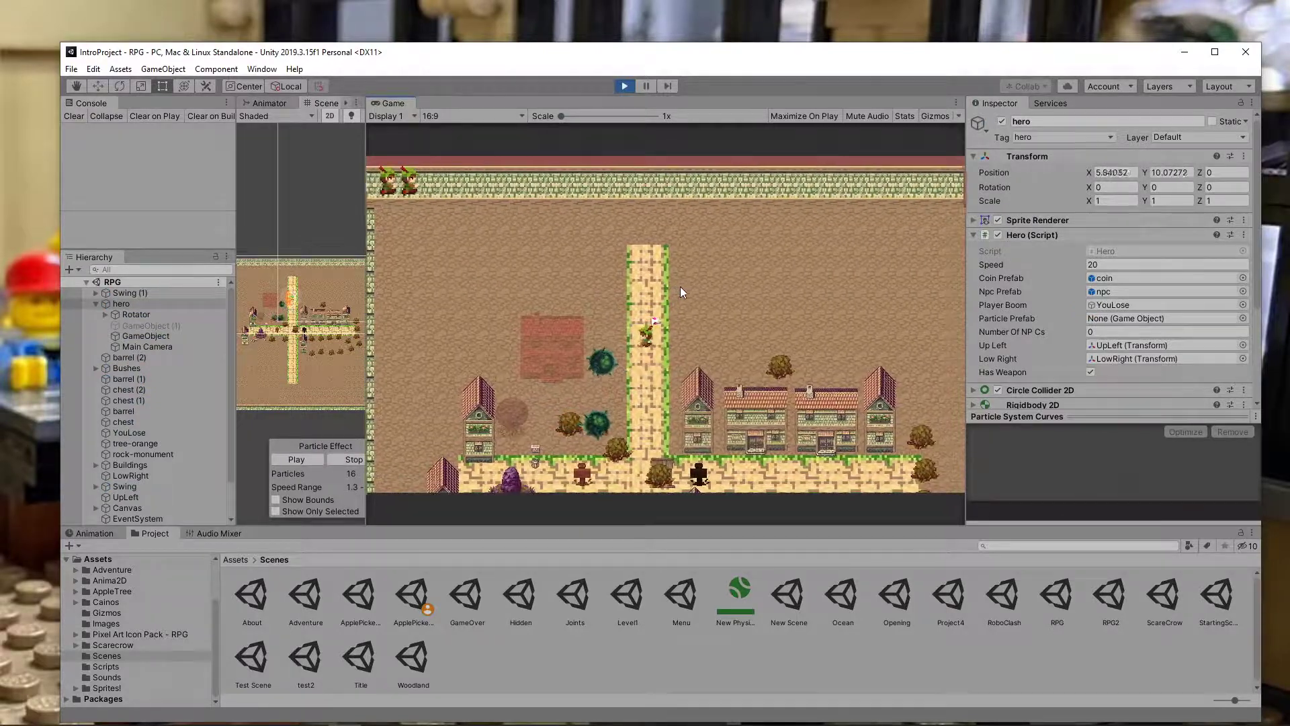
{"action": "left_click", "coordinate": [622, 86]}
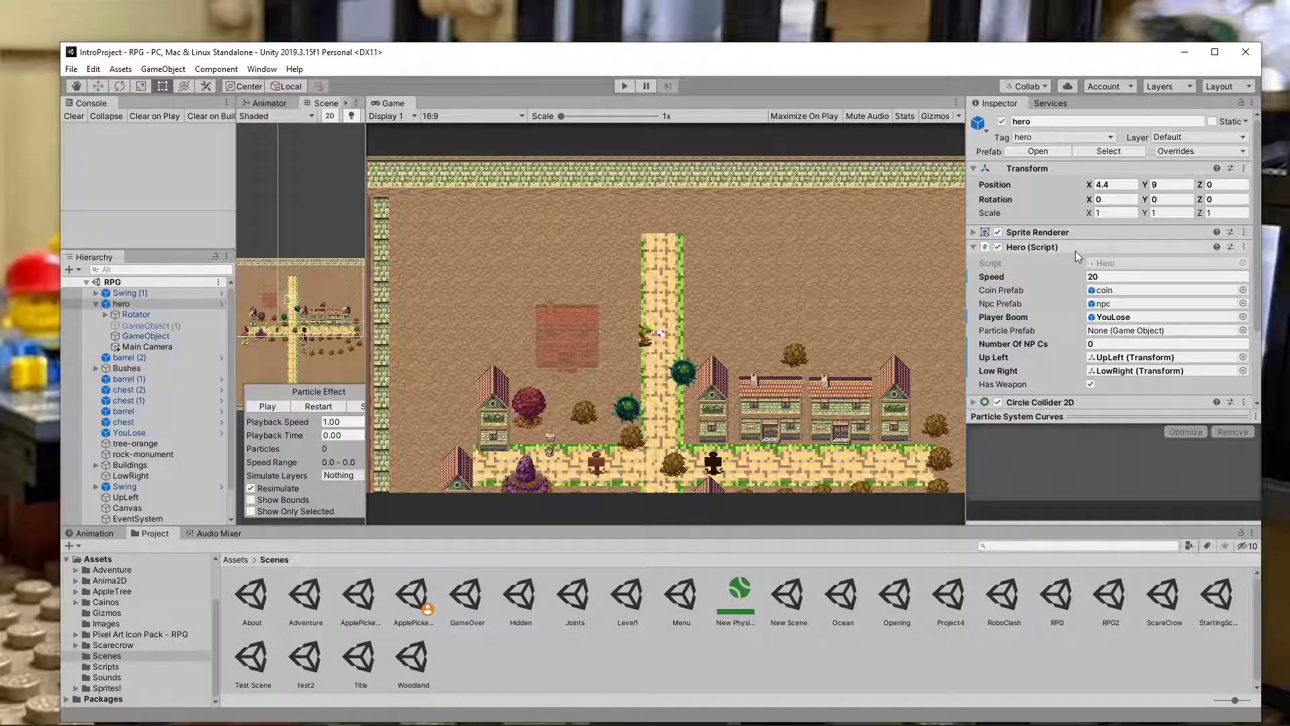
- Widen the Inspector around the hero's components and maximize the editor window, giving the upper views slightly more height
{"action": "scroll", "coordinate": [1063, 329], "scroll_direction": "down", "scroll_amount": 3}
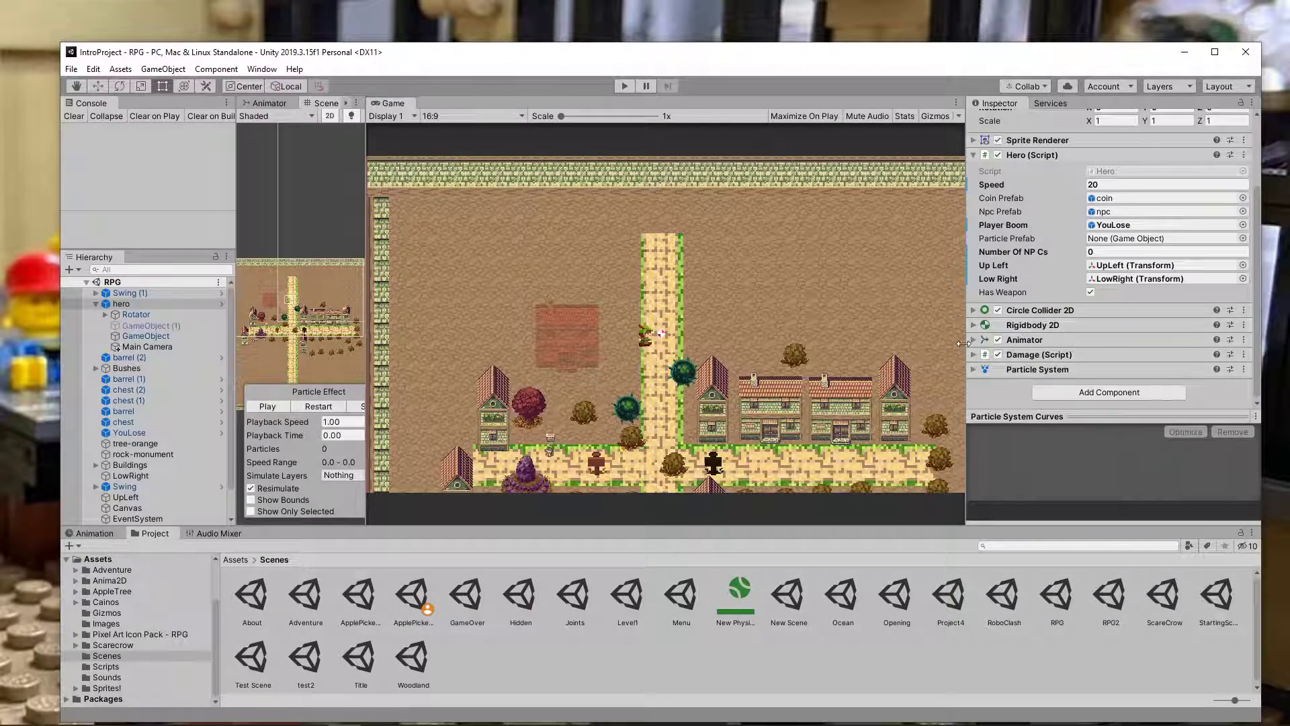
{"action": "left_click_drag", "start_coordinate": [967, 345], "coordinate": [869, 344]}
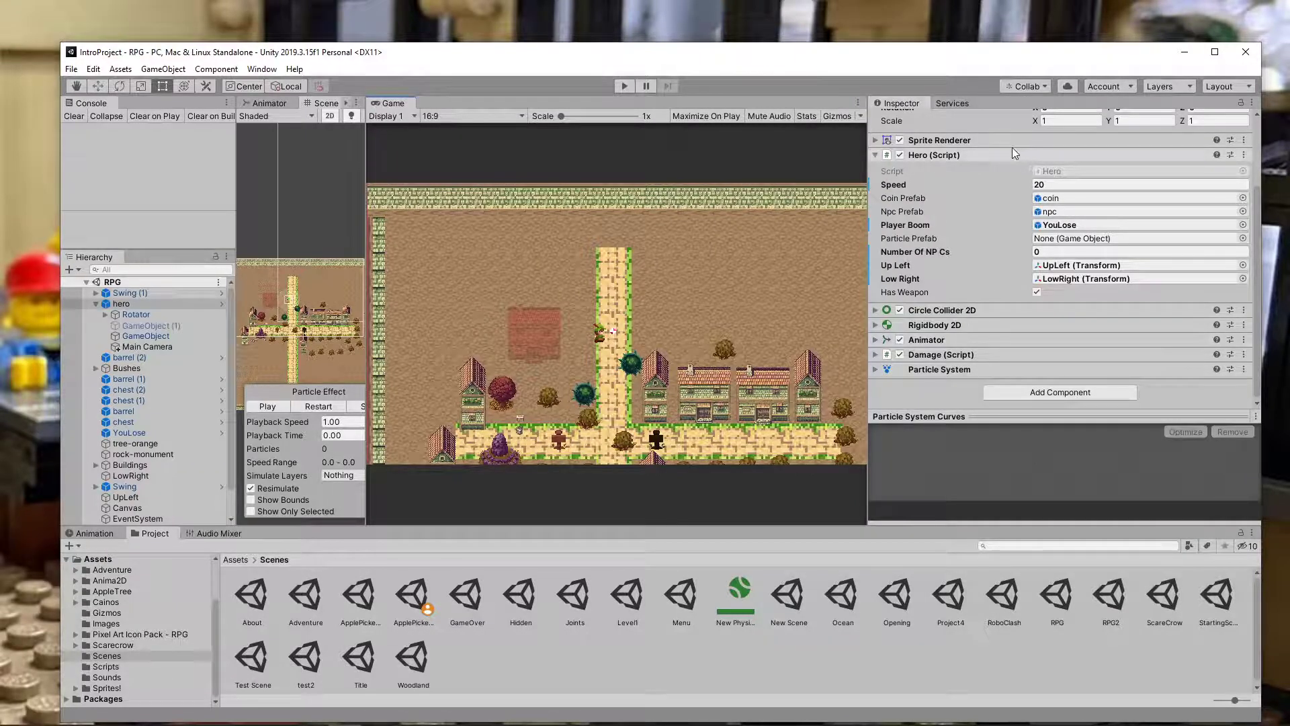
{"action": "left_click", "coordinate": [1215, 54]}
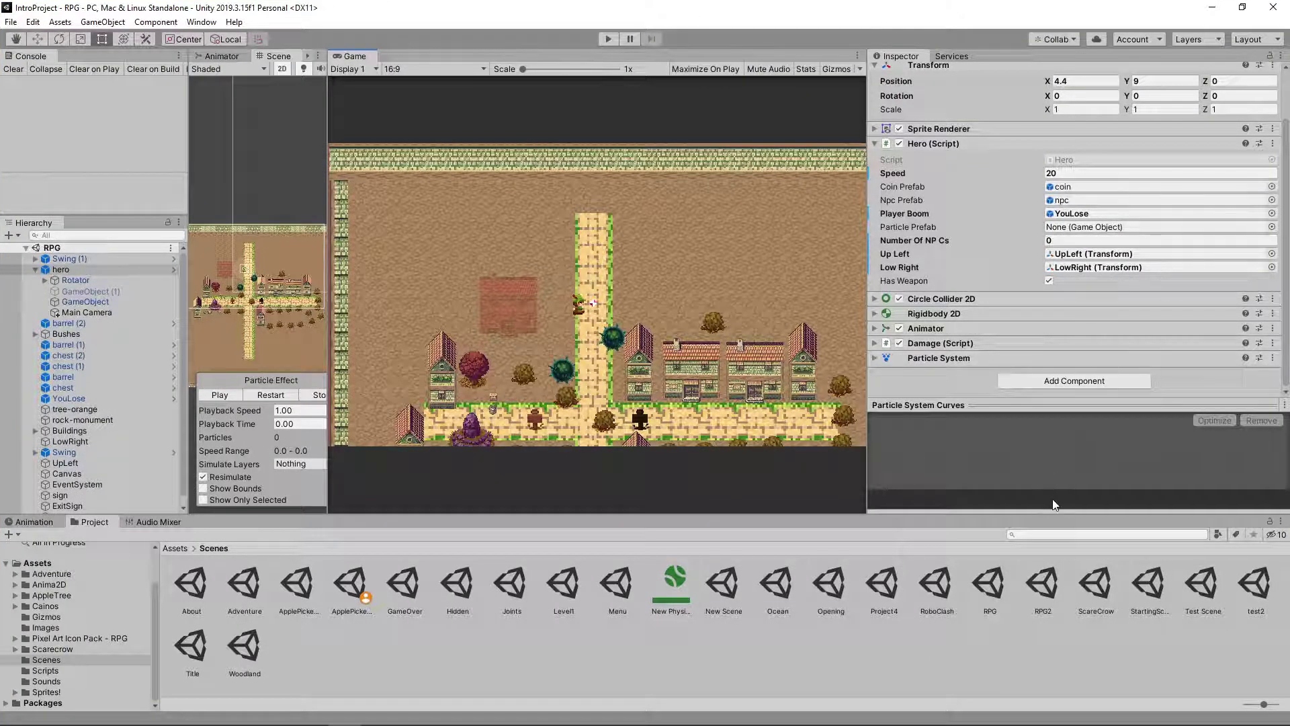
{"action": "left_click_drag", "start_coordinate": [1042, 515], "coordinate": [1042, 530]}
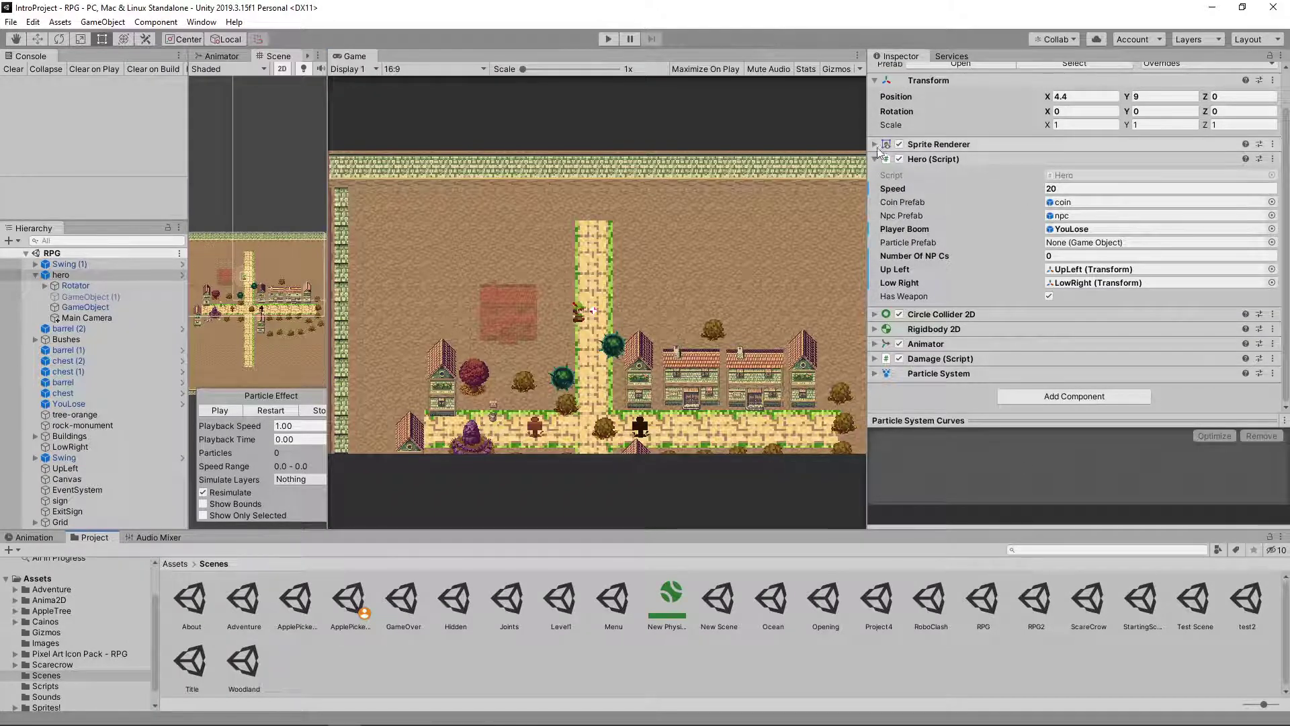
- Examine the hero's Sprite Renderer settings, collapsing its Transform, Sprite Renderer and Hero (Script) components
{"action": "left_click", "coordinate": [874, 80]}
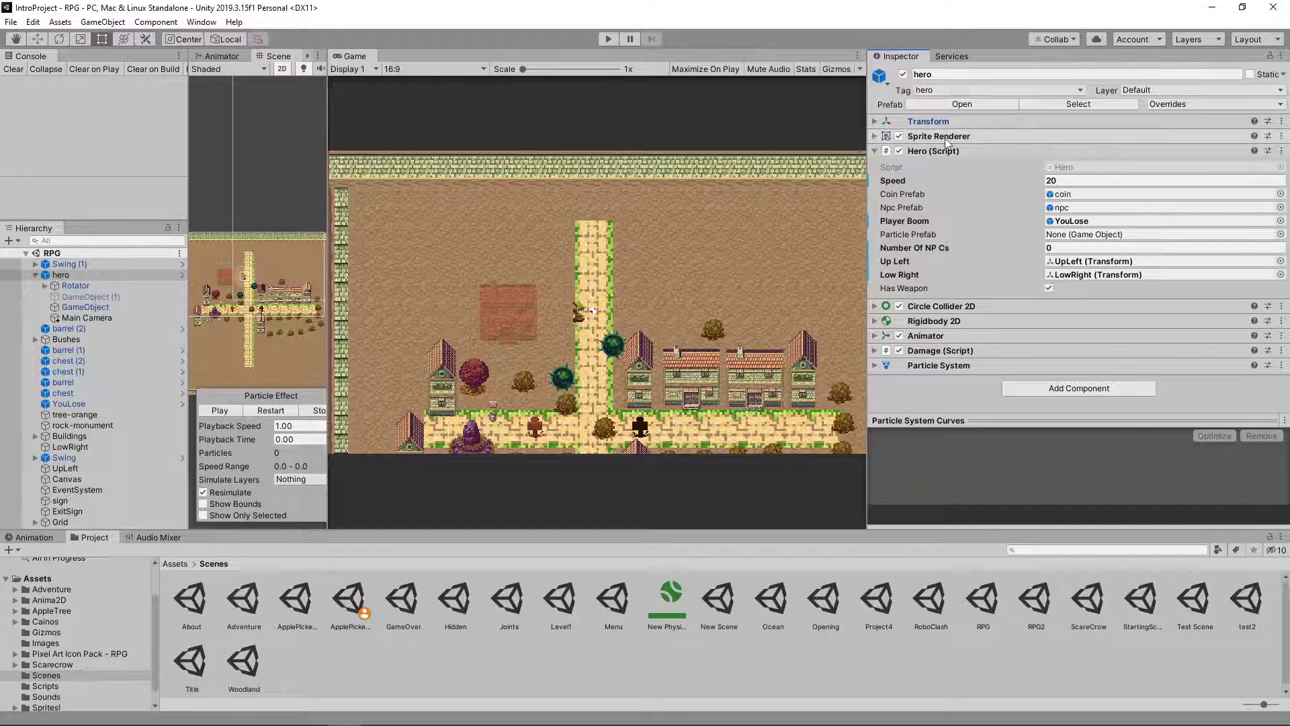
{"action": "left_click", "coordinate": [874, 136]}
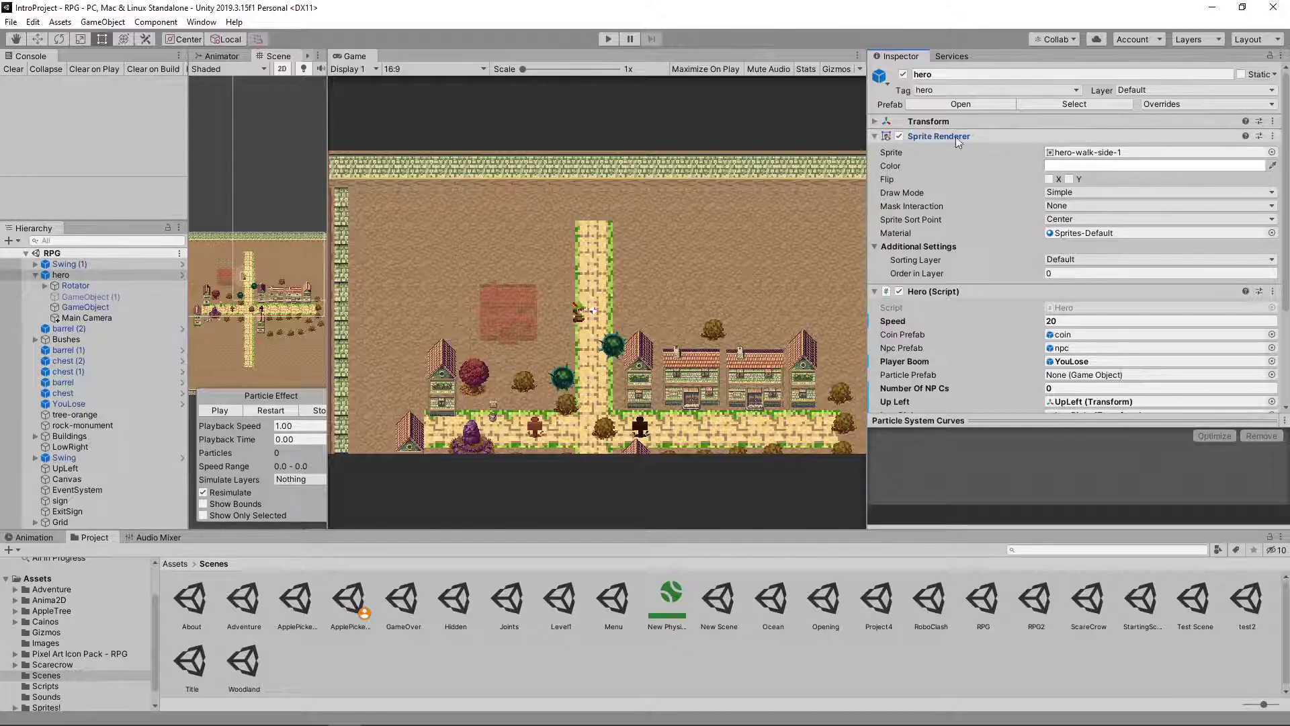
{"action": "left_click", "coordinate": [875, 136]}
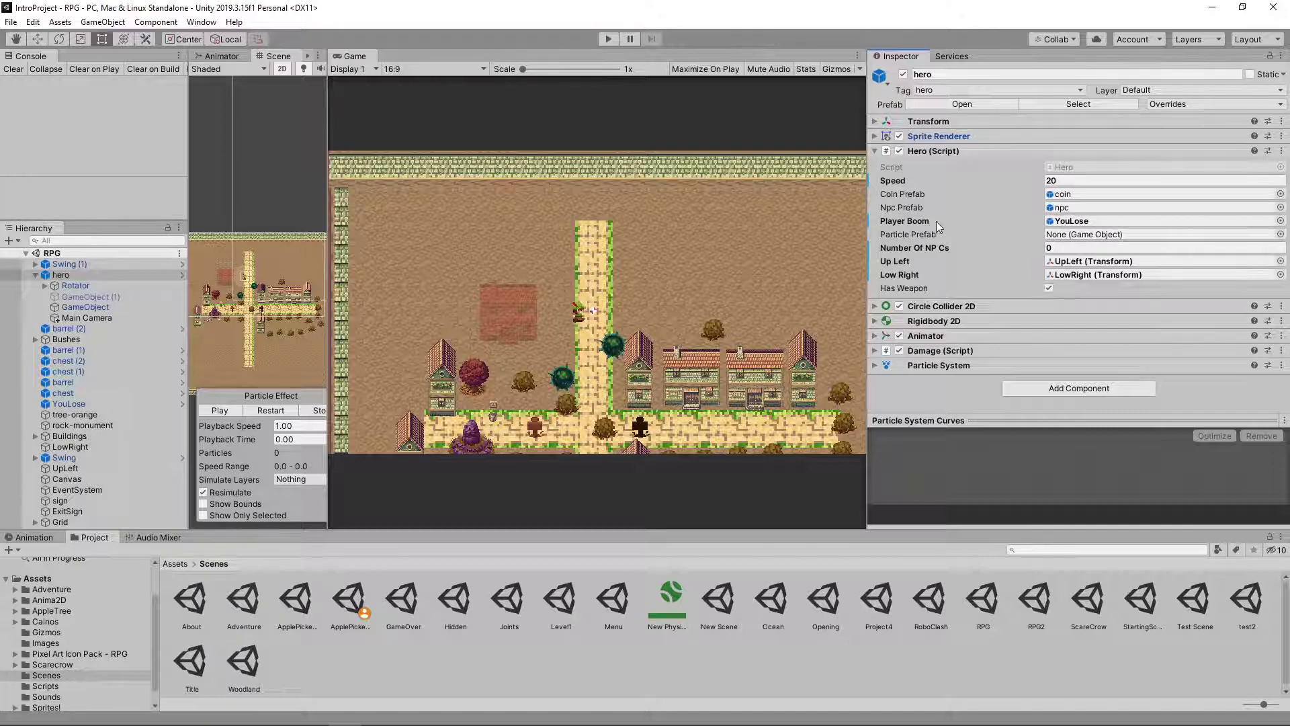
{"action": "left_click", "coordinate": [876, 150]}
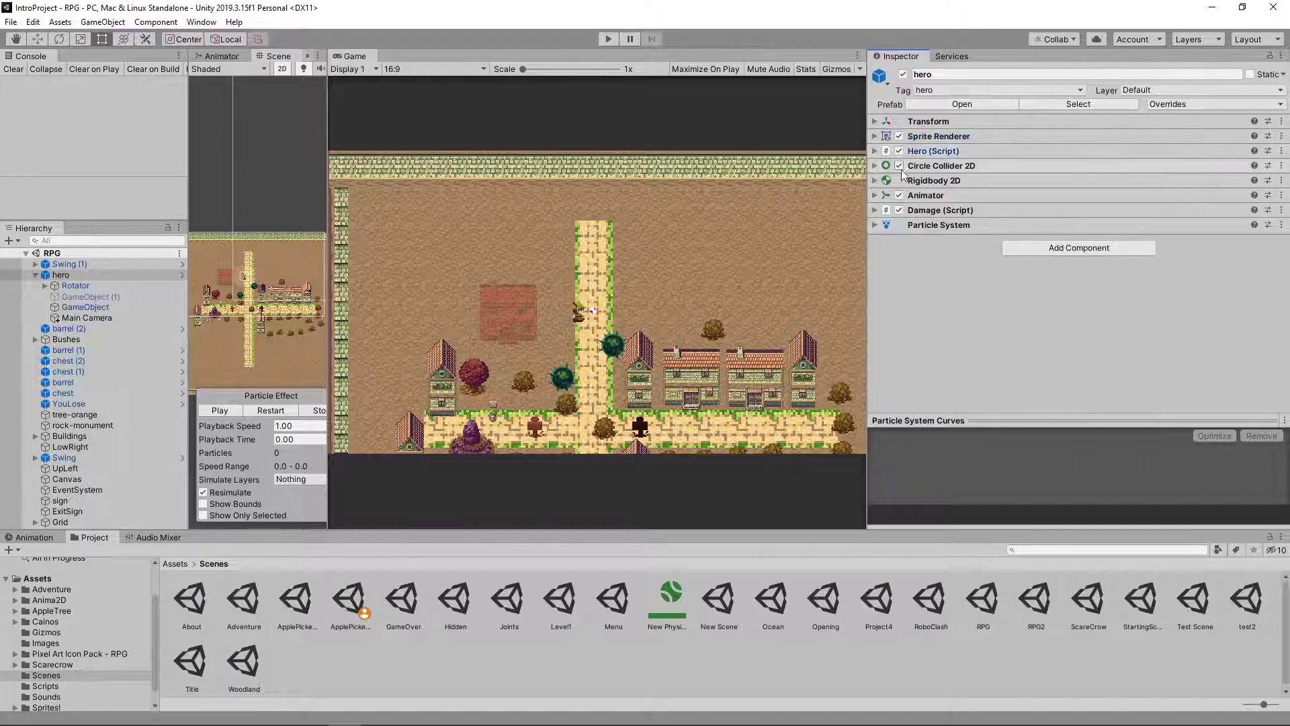
- Examine the hero's Circle Collider 2D and Rigidbody 2D settings, collapsing each component after viewing it
{"action": "left_click", "coordinate": [874, 168]}
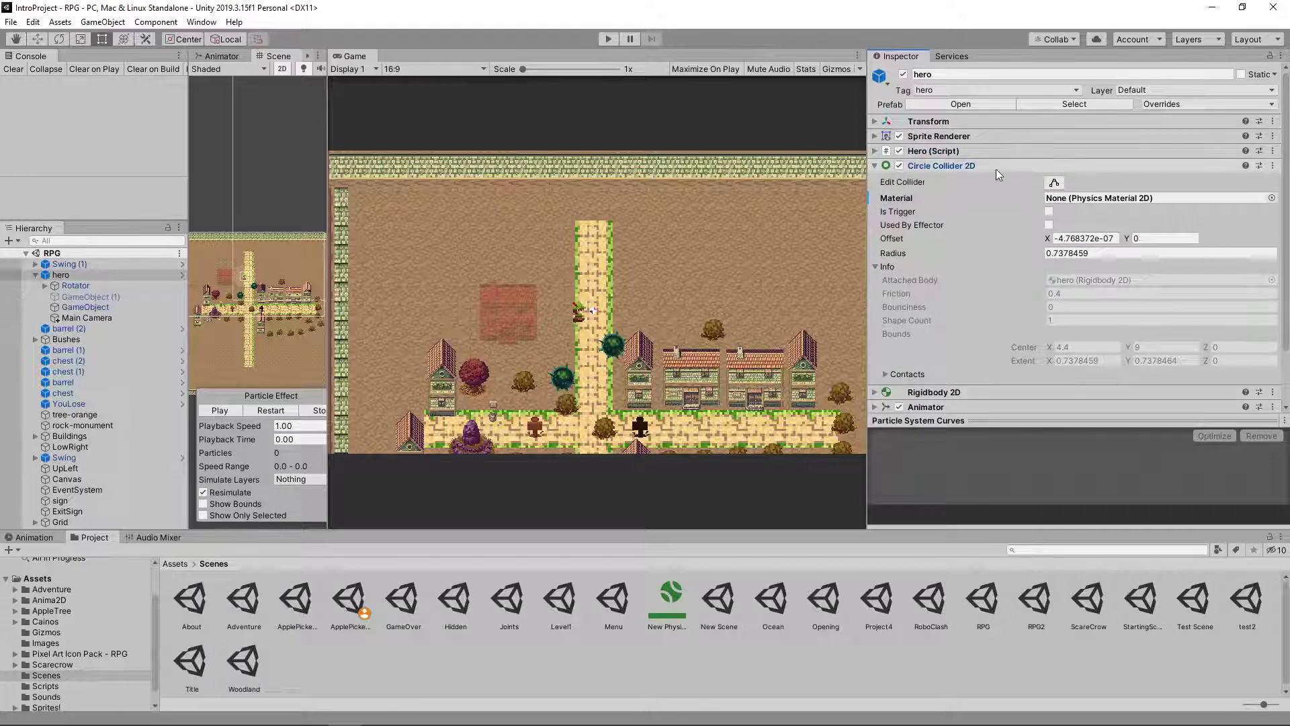
{"action": "left_click", "coordinate": [875, 166]}
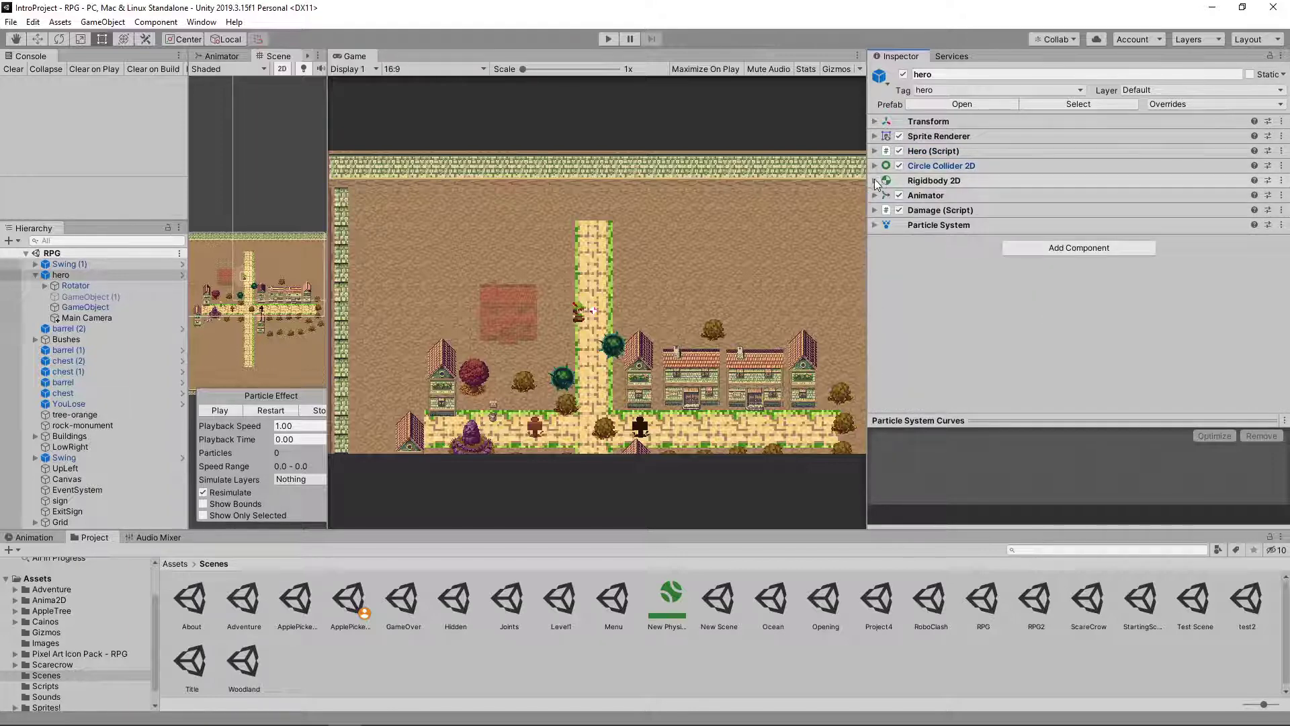
{"action": "left_click", "coordinate": [875, 181]}
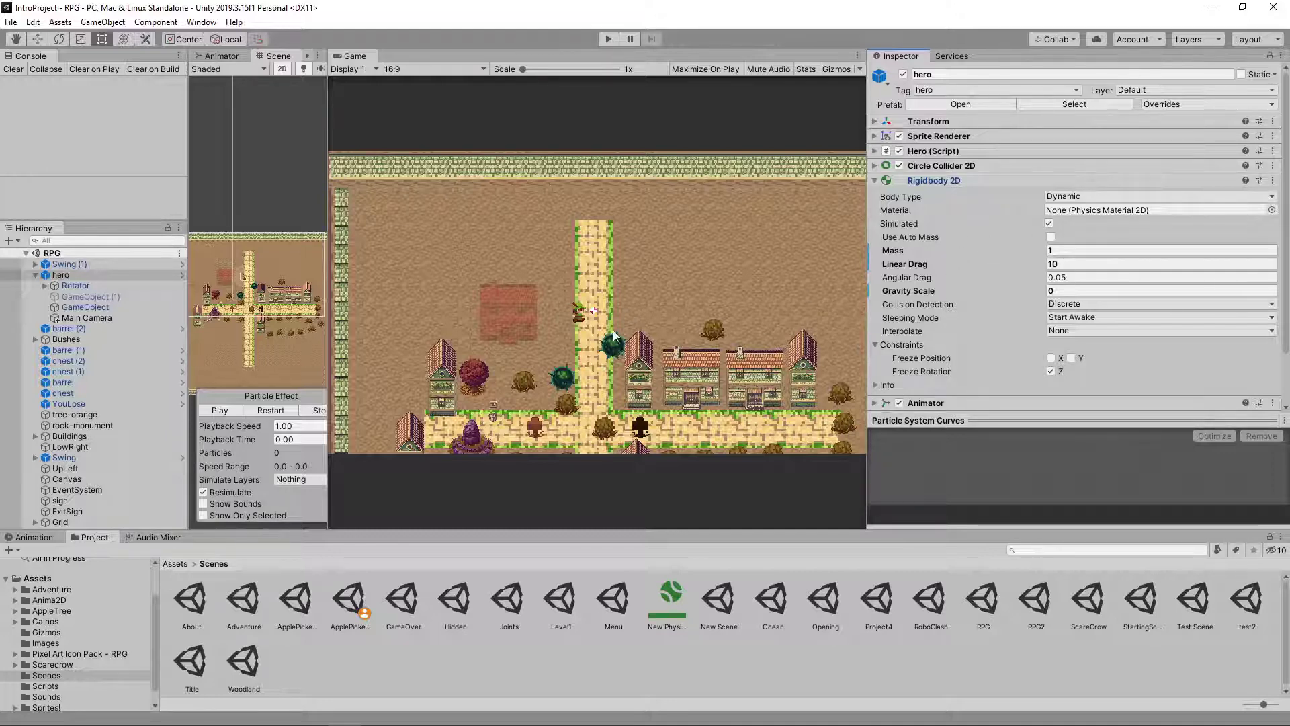
{"action": "left_click", "coordinate": [876, 181]}
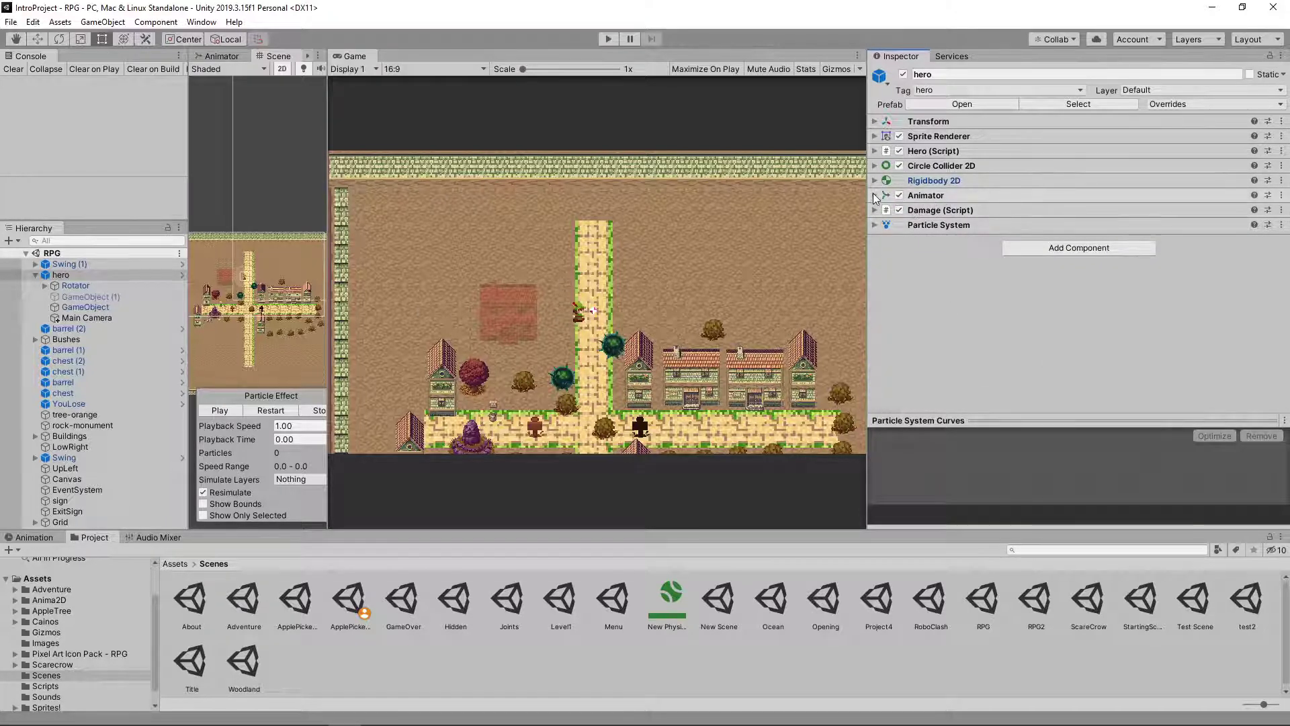
- Expand the hero's Animator component, open its hero controller and widen the Animator view
{"action": "left_click", "coordinate": [874, 194]}
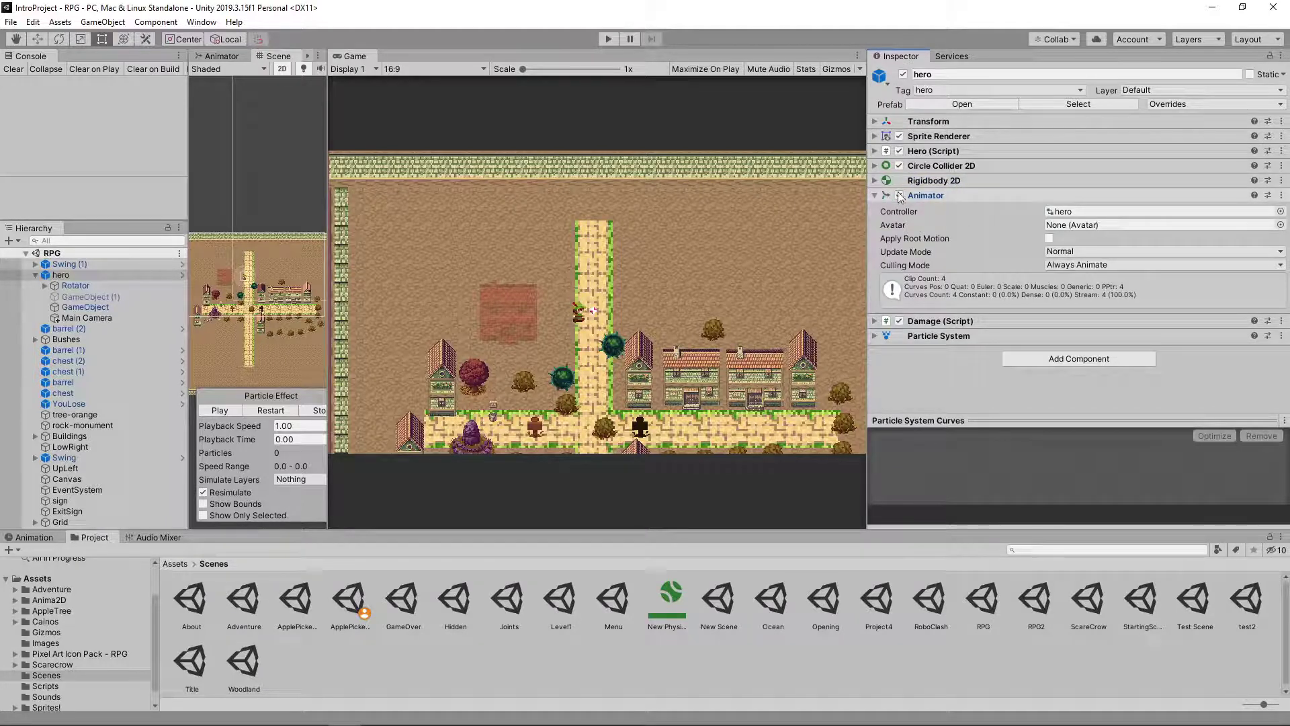
{"action": "double_click", "coordinate": [1068, 211]}
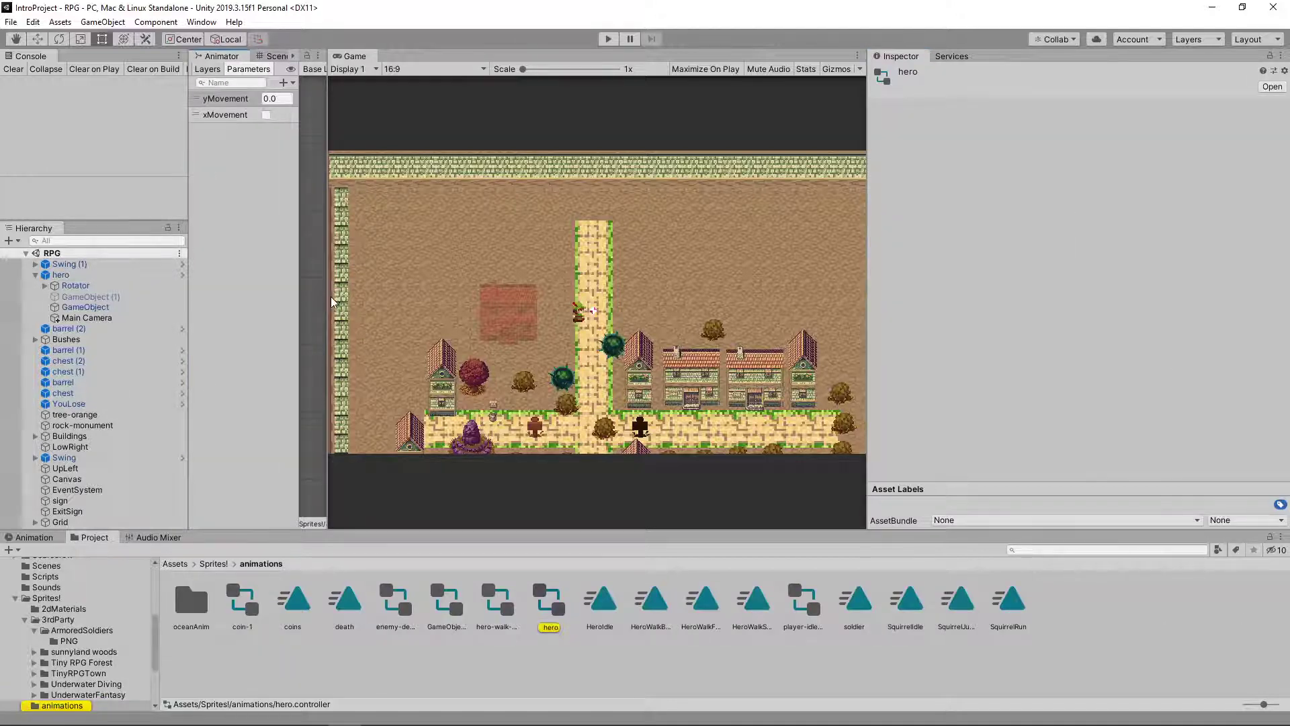
{"action": "left_click_drag", "start_coordinate": [329, 304], "coordinate": [766, 351]}
{"action": "right_click", "coordinate": [648, 327]}
{"action": "right_click", "coordinate": [600, 310]}
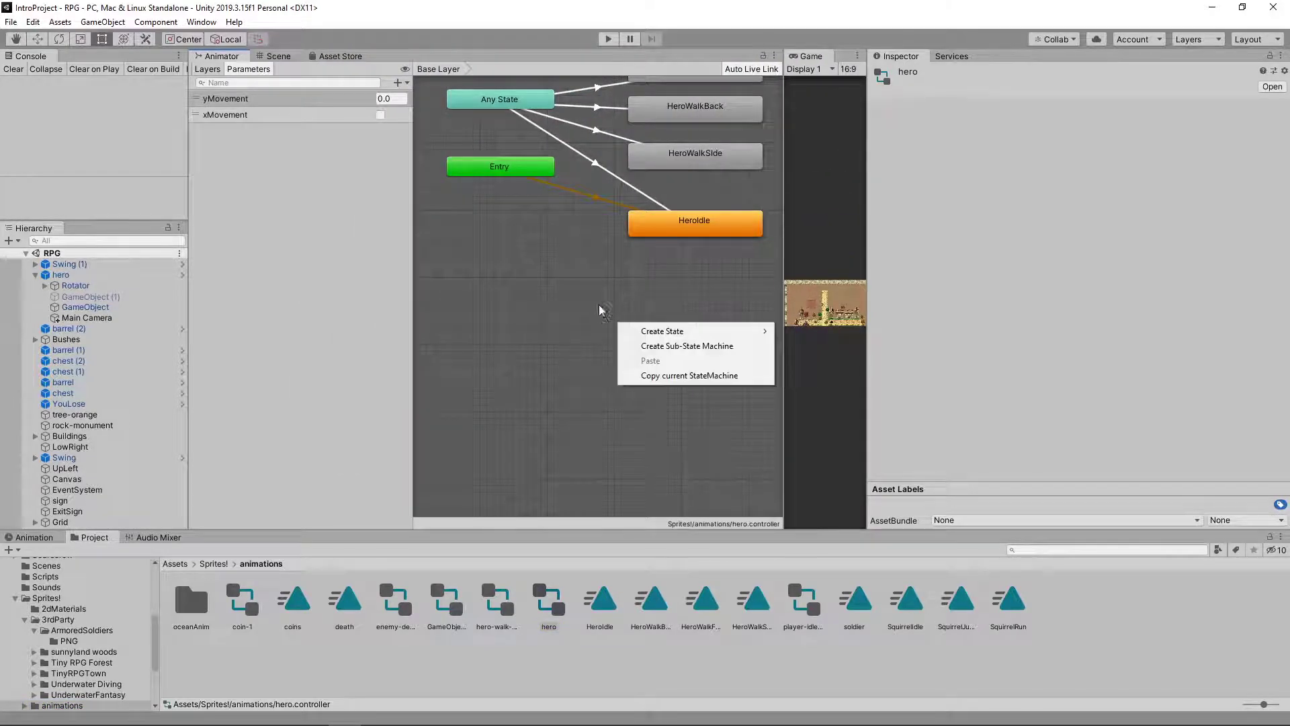
{"action": "left_click", "coordinate": [536, 293]}
{"action": "right_click", "coordinate": [537, 348]}
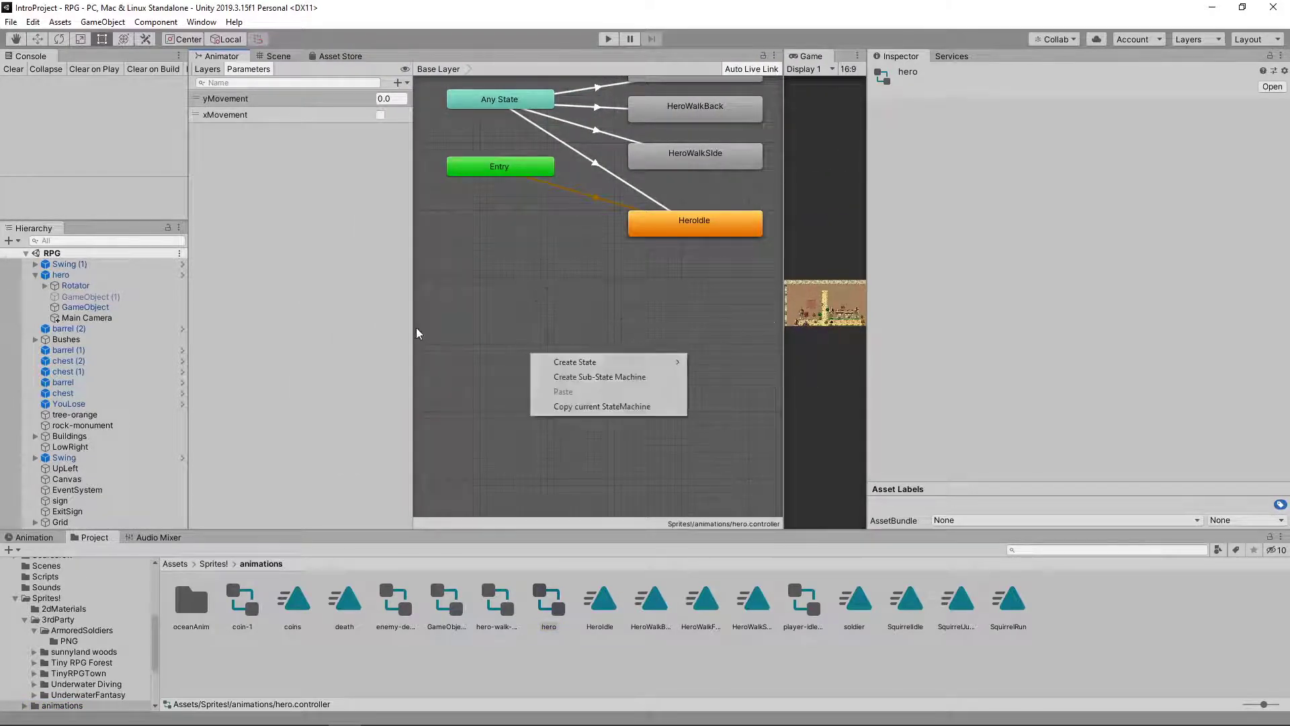
{"action": "left_click", "coordinate": [427, 311]}
- Narrow the Animator's parameter list and enlarge the graph area, framing the hero's complete state machine from Any State to Exit
{"action": "left_click_drag", "start_coordinate": [413, 311], "coordinate": [309, 310]}
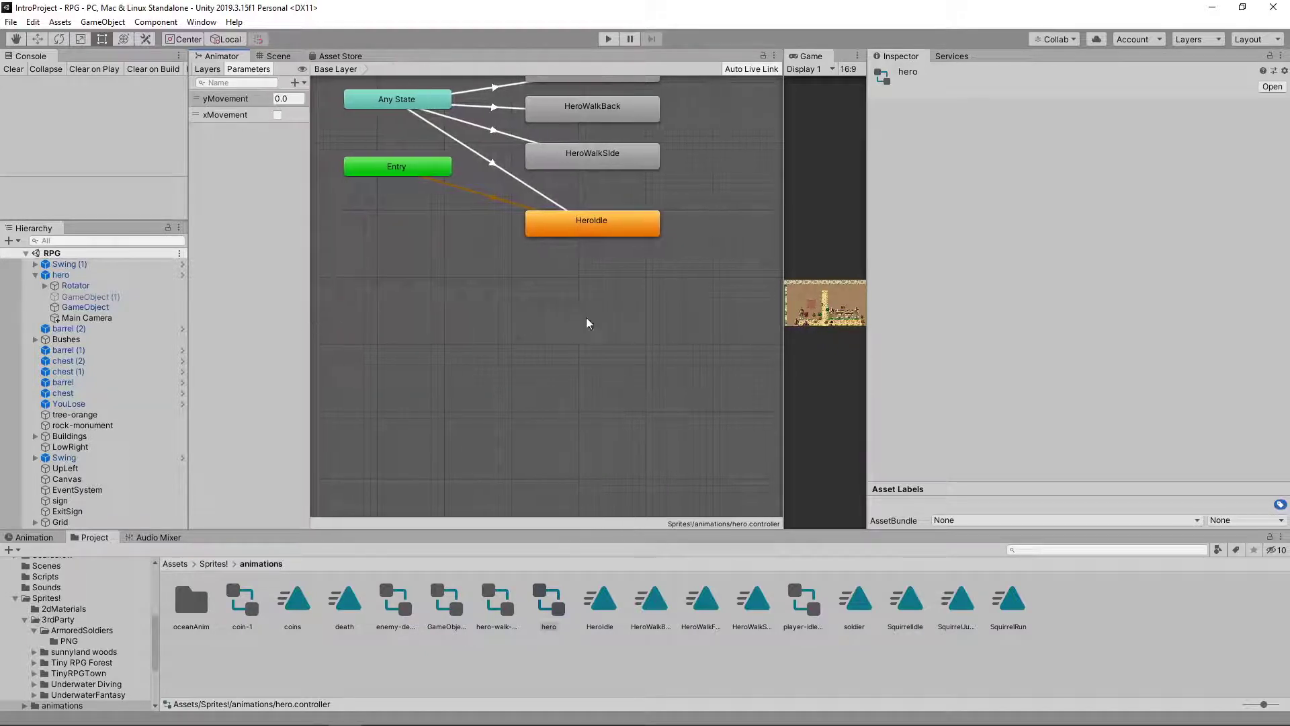
{"action": "scroll", "coordinate": [694, 372], "scroll_direction": "down", "scroll_amount": 6}
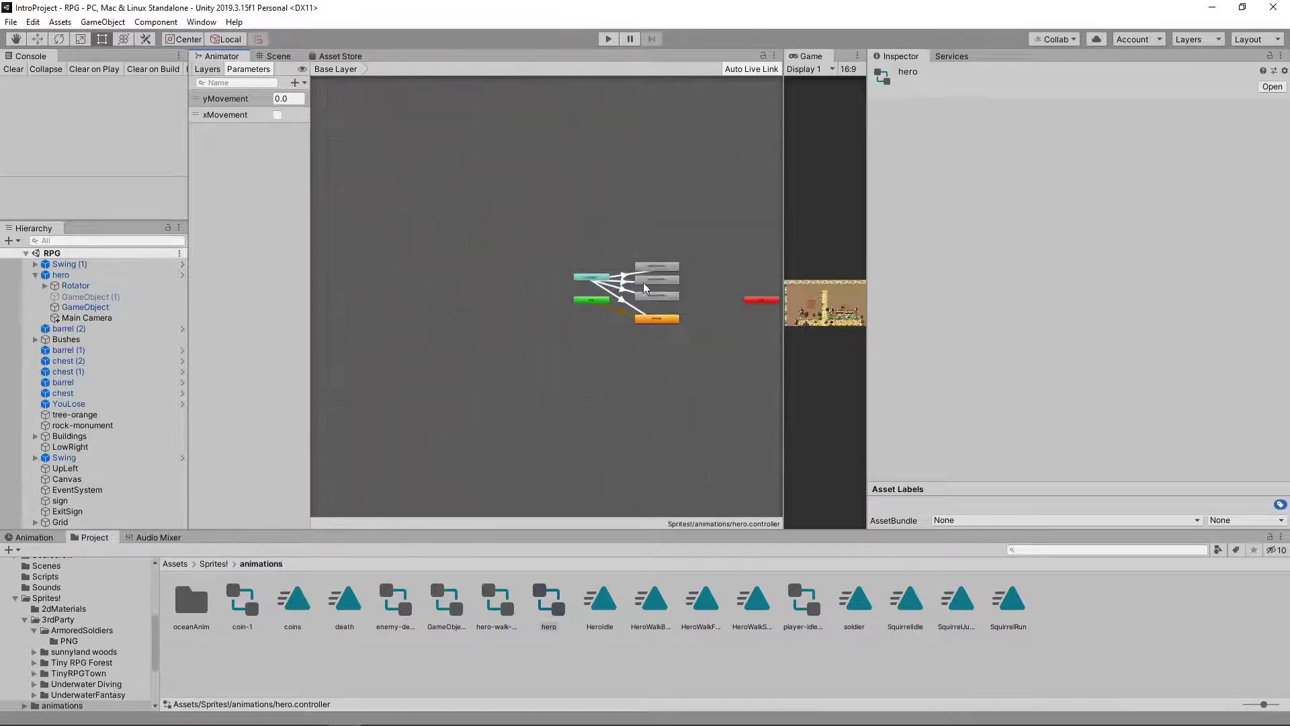
{"action": "scroll", "coordinate": [663, 281], "scroll_direction": "up", "scroll_amount": 3}
{"action": "scroll", "coordinate": [738, 375], "scroll_direction": "down", "scroll_amount": 5}
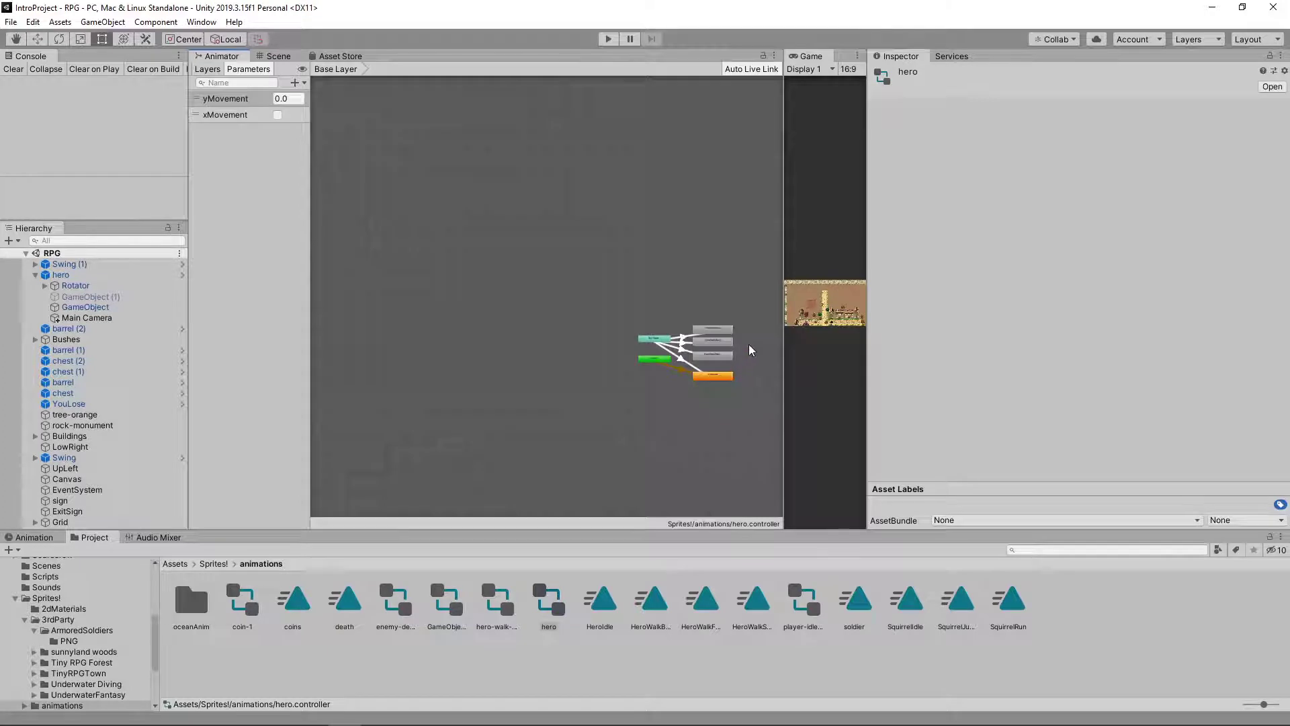
{"action": "scroll", "coordinate": [767, 356], "scroll_direction": "up", "scroll_amount": 3}
{"action": "scroll", "coordinate": [769, 360], "scroll_direction": "up", "scroll_amount": 3}
{"action": "right_click", "coordinate": [741, 353]}
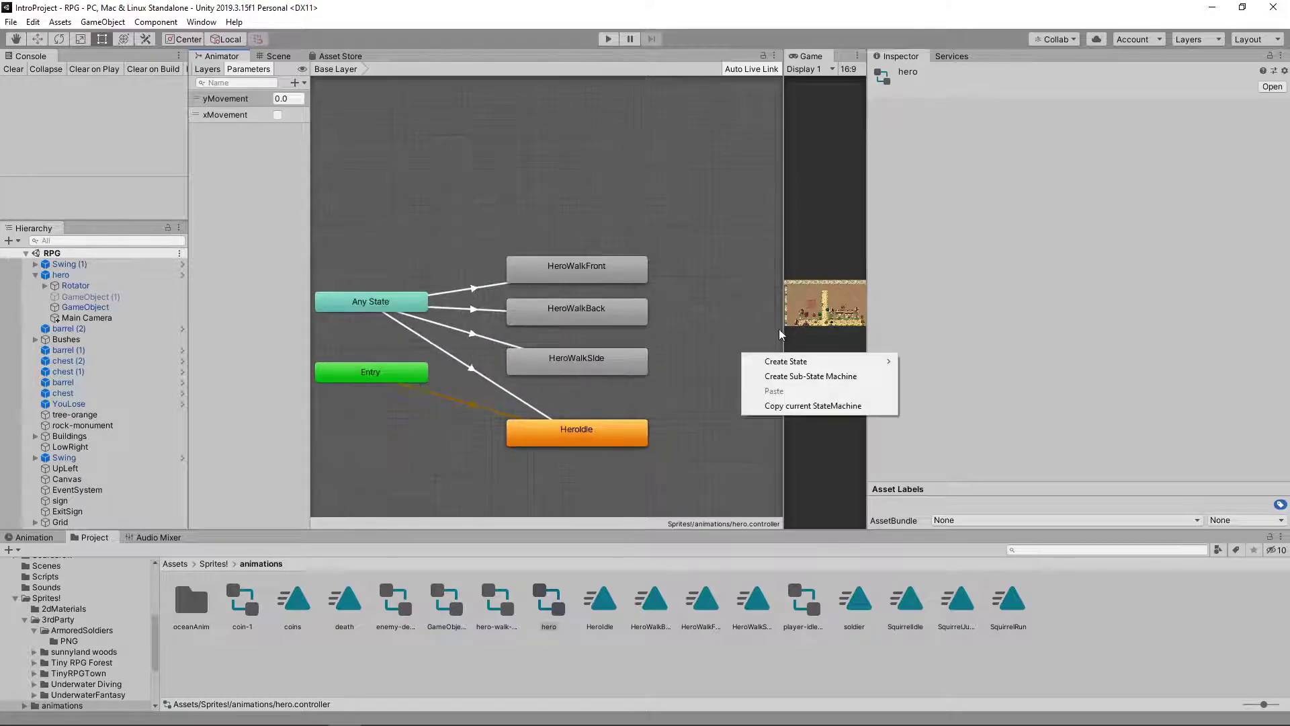
{"action": "left_click", "coordinate": [726, 334]}
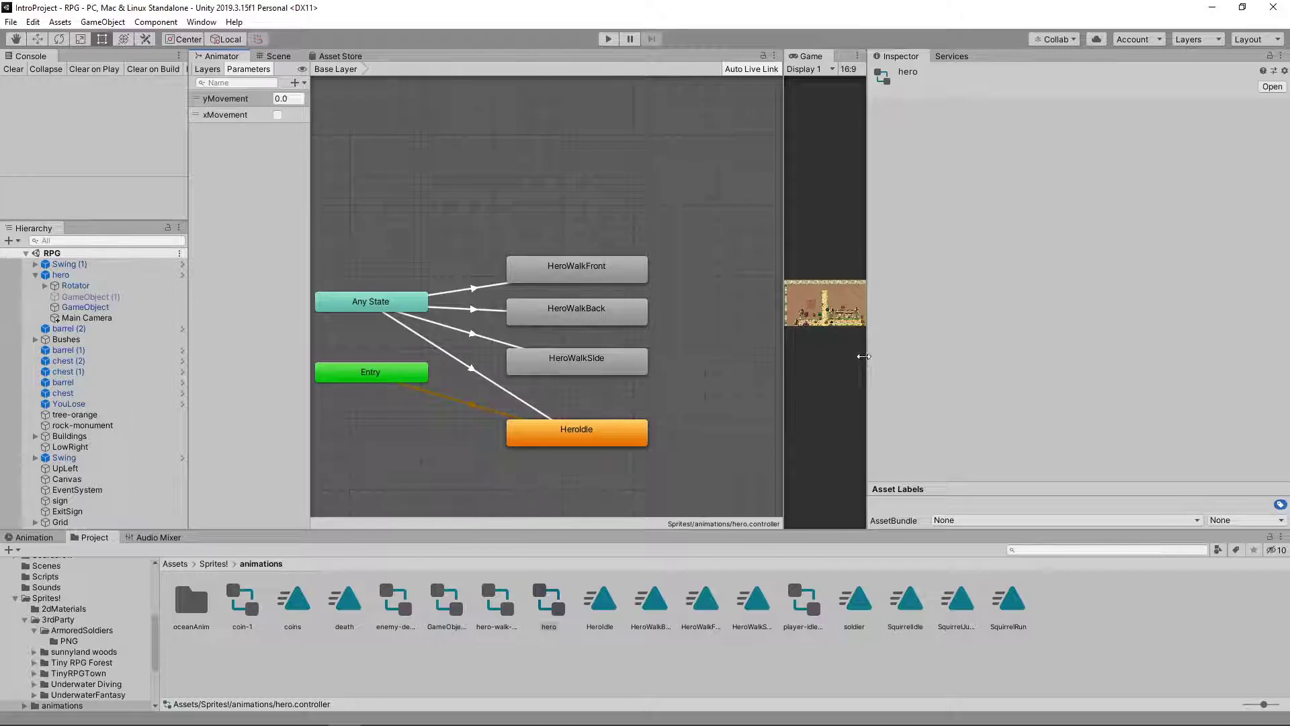
{"action": "left_click_drag", "start_coordinate": [864, 356], "coordinate": [1106, 363]}
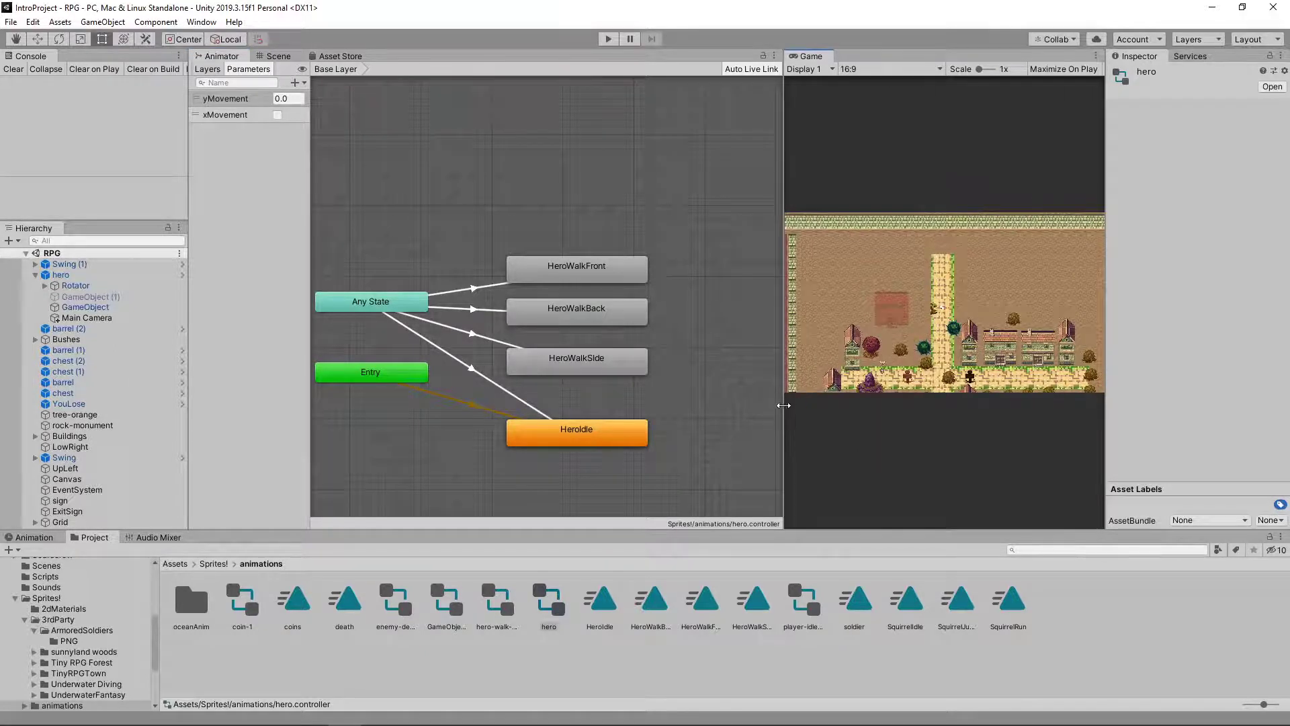
{"action": "left_click_drag", "start_coordinate": [783, 403], "coordinate": [975, 393]}
{"action": "scroll", "coordinate": [678, 388], "scroll_direction": "down", "scroll_amount": 1}
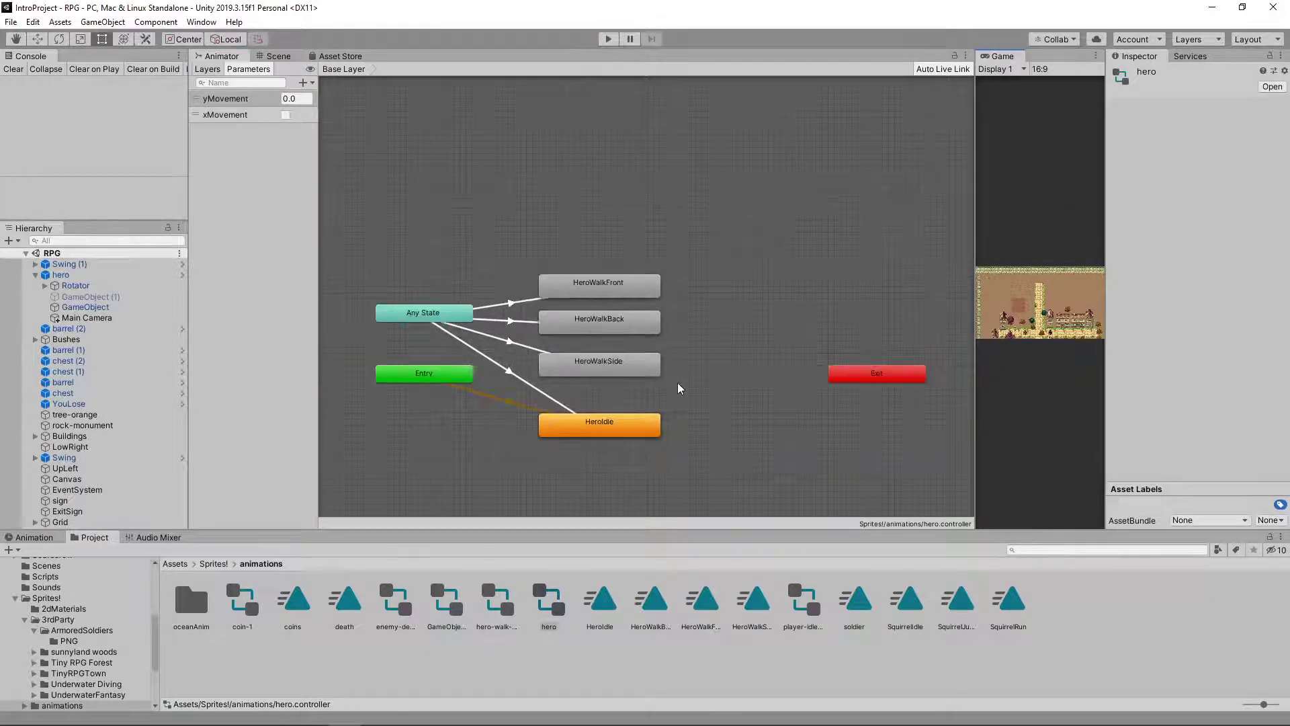
{"action": "scroll", "coordinate": [620, 356], "scroll_direction": "up", "scroll_amount": 1}
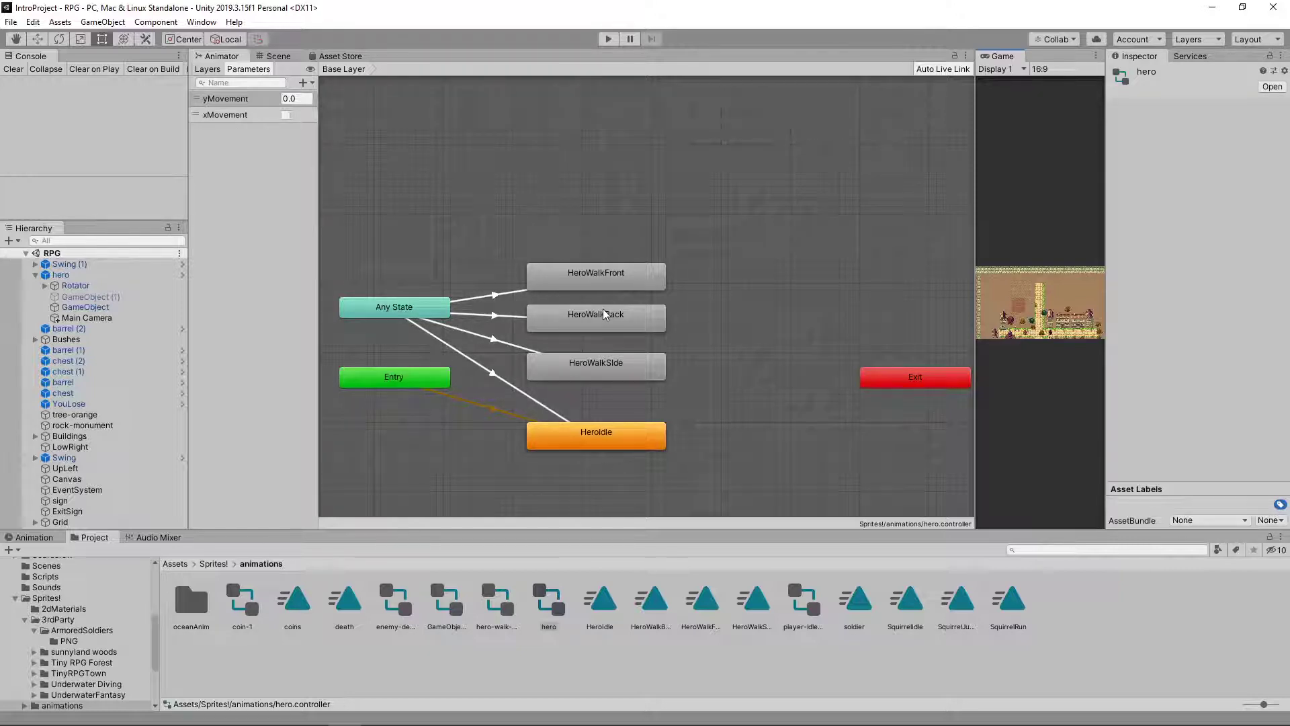
- Move the HeroWalkFront and HeroWalkBack states slightly upward in the hero's animation graph
{"action": "left_click_drag", "start_coordinate": [611, 276], "coordinate": [607, 246]}
{"action": "left_click_drag", "start_coordinate": [605, 323], "coordinate": [605, 291]}
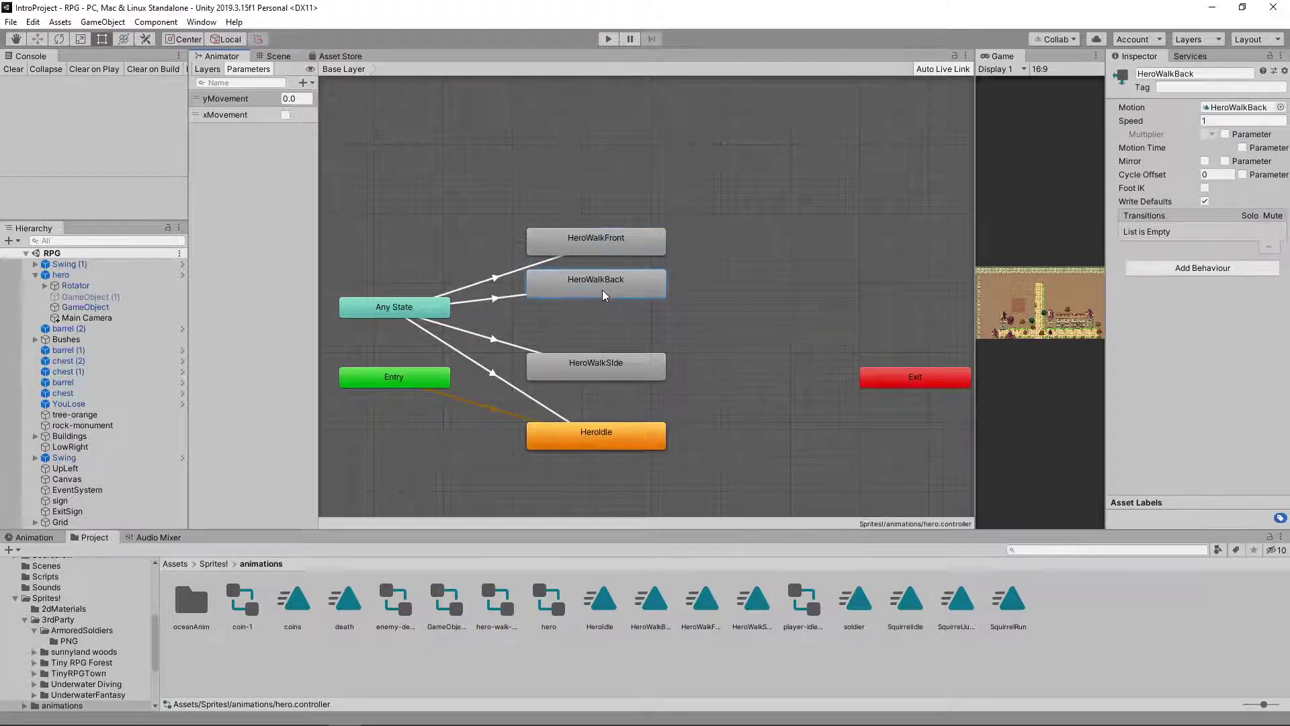
- Move the HeroWalkSIde and HeroIdle states up so they stack directly beneath HeroWalkBack in the animation graph
{"action": "left_click", "coordinate": [611, 374]}
{"action": "left_click_drag", "start_coordinate": [611, 374], "coordinate": [610, 334]}
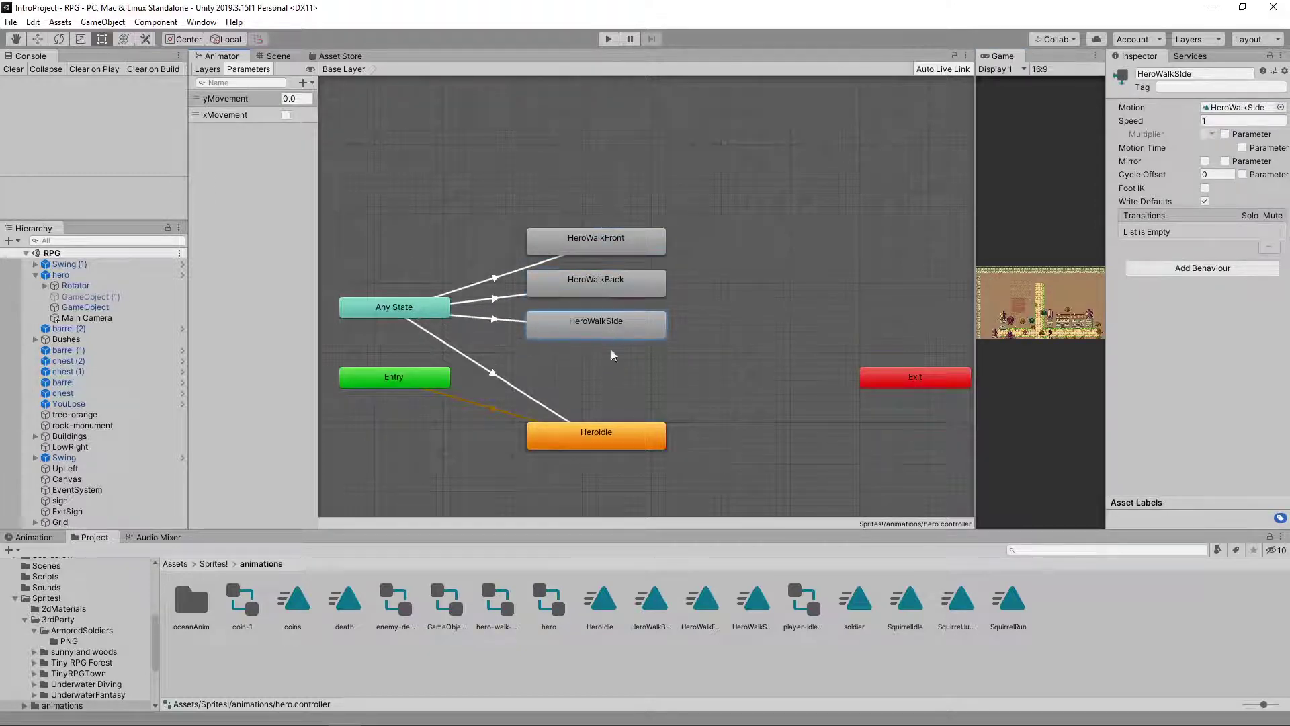
{"action": "left_click_drag", "start_coordinate": [636, 448], "coordinate": [637, 389]}
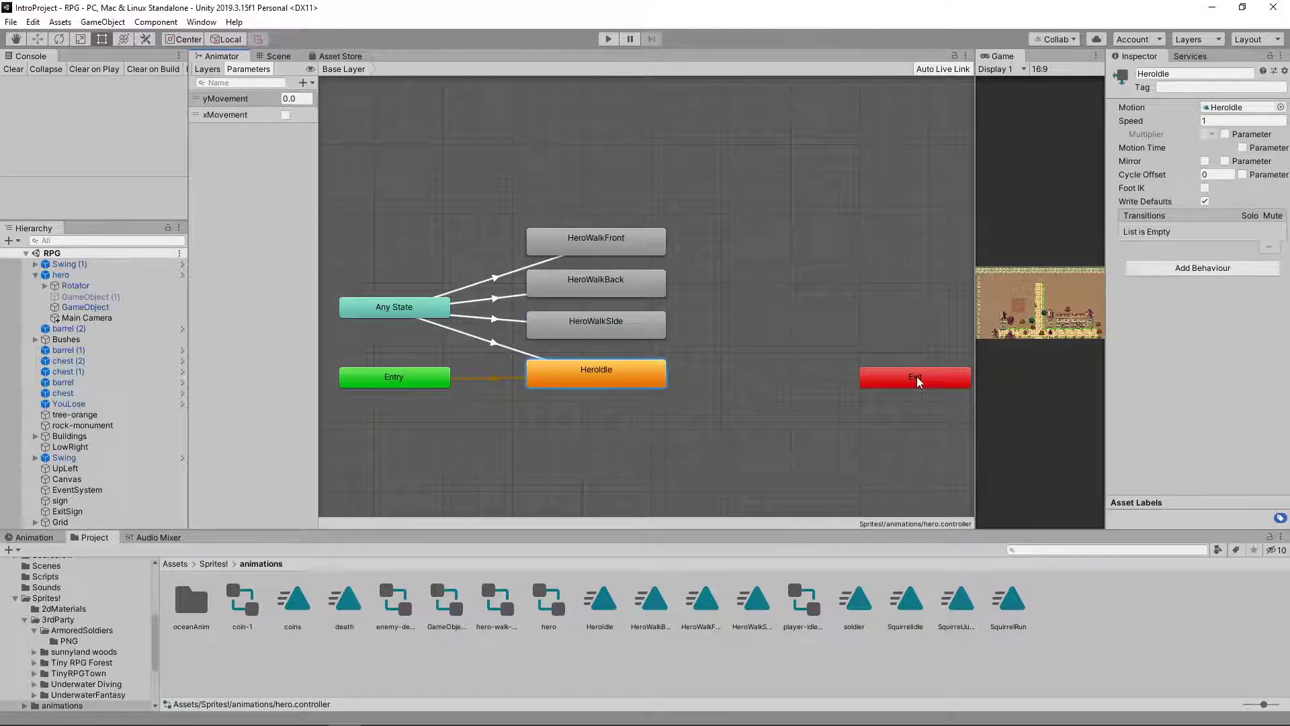
- Move the Exit node close beside the walk states, Entry down below HeroIdle, and Any State slightly toward the stack
{"action": "left_click_drag", "start_coordinate": [914, 381], "coordinate": [732, 303]}
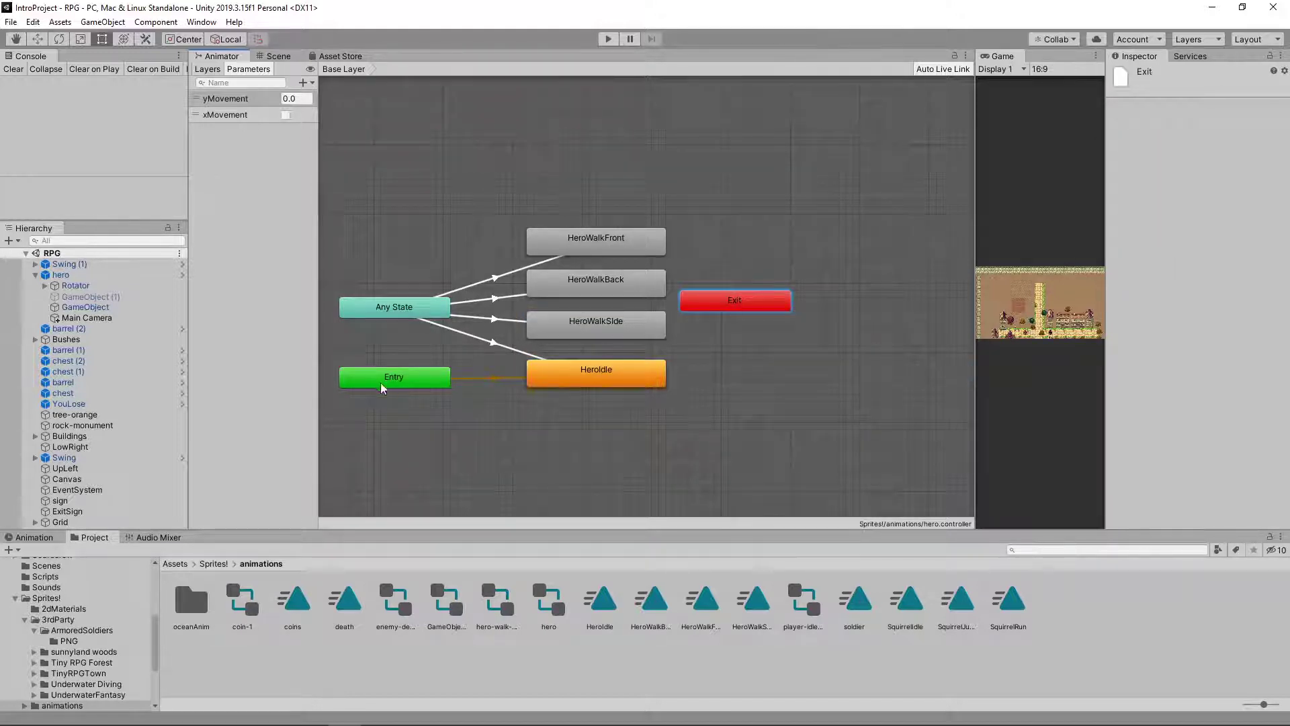
{"action": "left_click_drag", "start_coordinate": [387, 381], "coordinate": [422, 432]}
{"action": "mouse_move", "coordinate": [387, 313]}
{"action": "left_mouse_down"}
{"action": "mouse_move", "coordinate": [415, 312]}
{"action": "mouse_move", "coordinate": [394, 312]}
{"action": "left_mouse_up"}
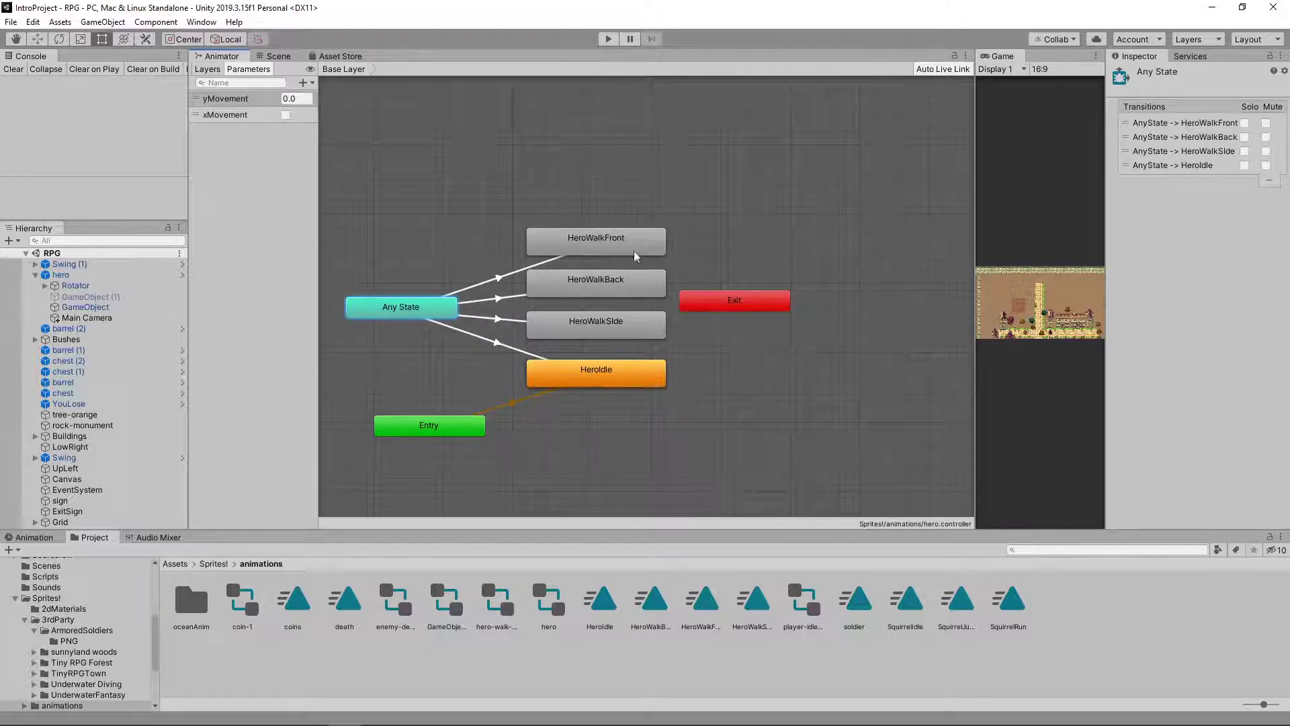
- Widen the Animator's parameter list and bring up the Animator window
{"action": "left_click_drag", "start_coordinate": [318, 239], "coordinate": [347, 237]}
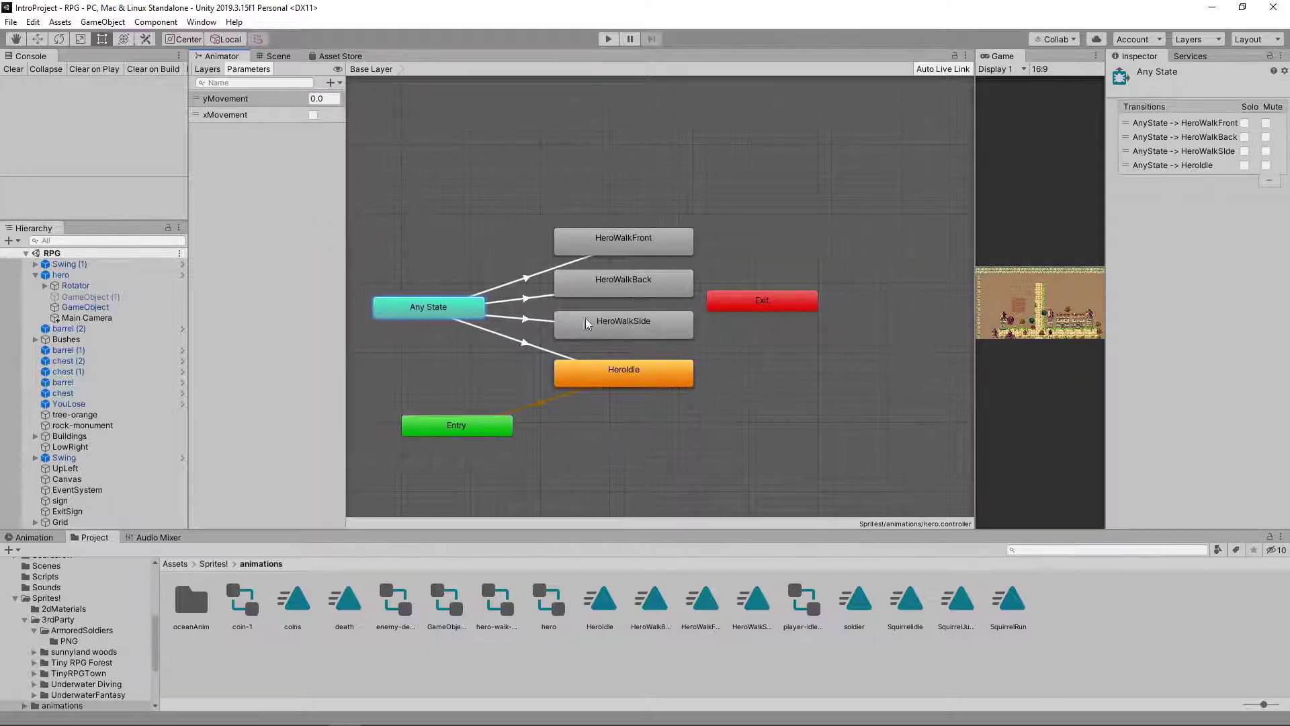
{"action": "left_click", "coordinate": [201, 22]}
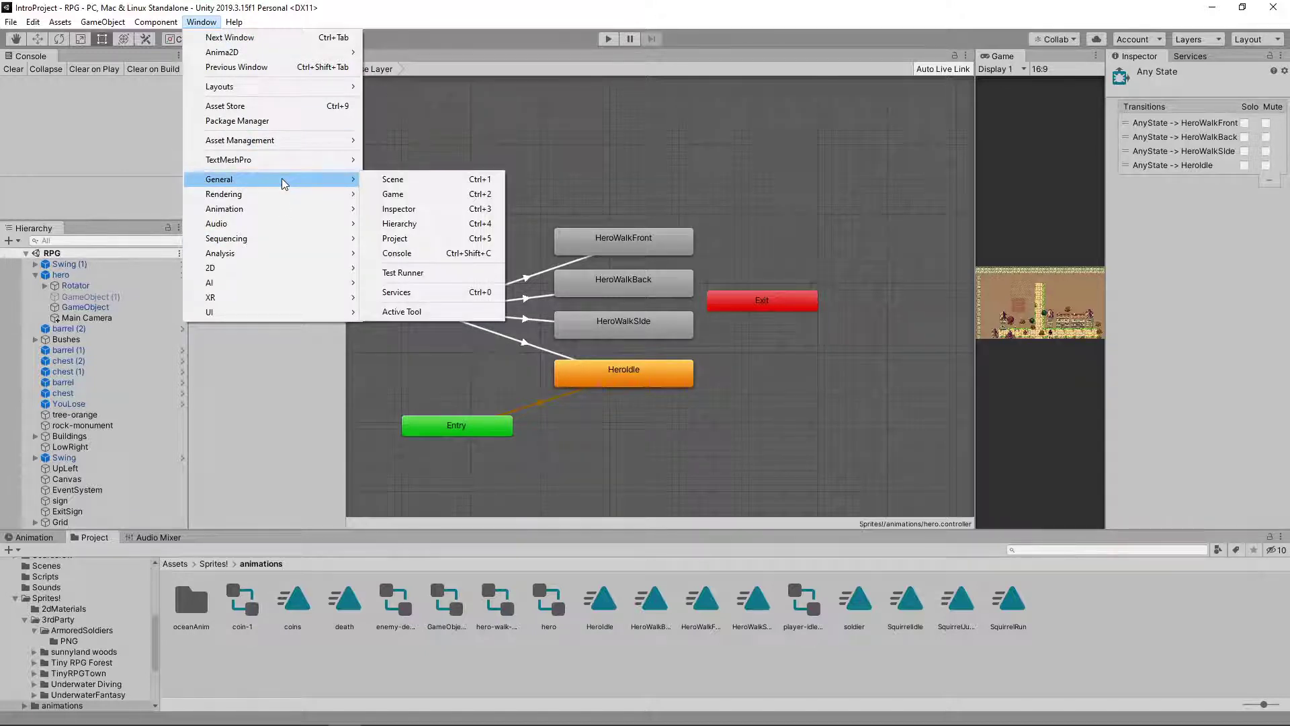
{"action": "mouse_move", "coordinate": [224, 213]}
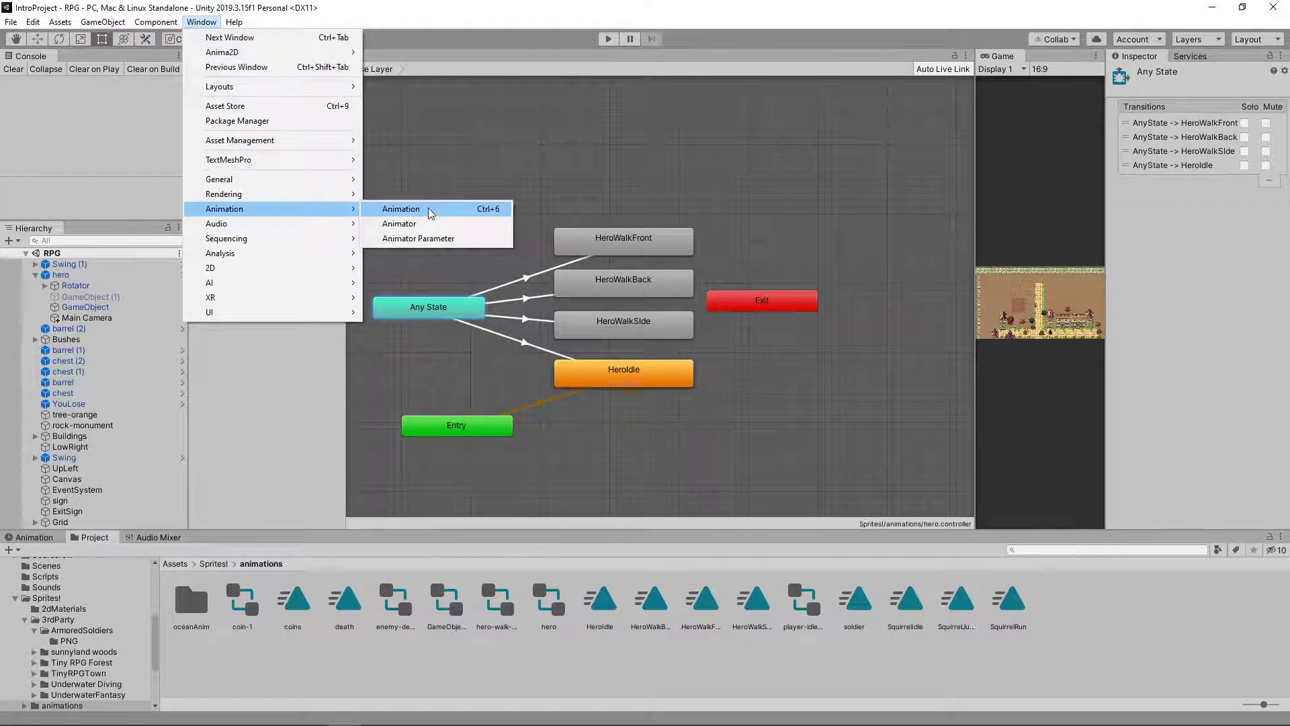
{"action": "left_click", "coordinate": [425, 225]}
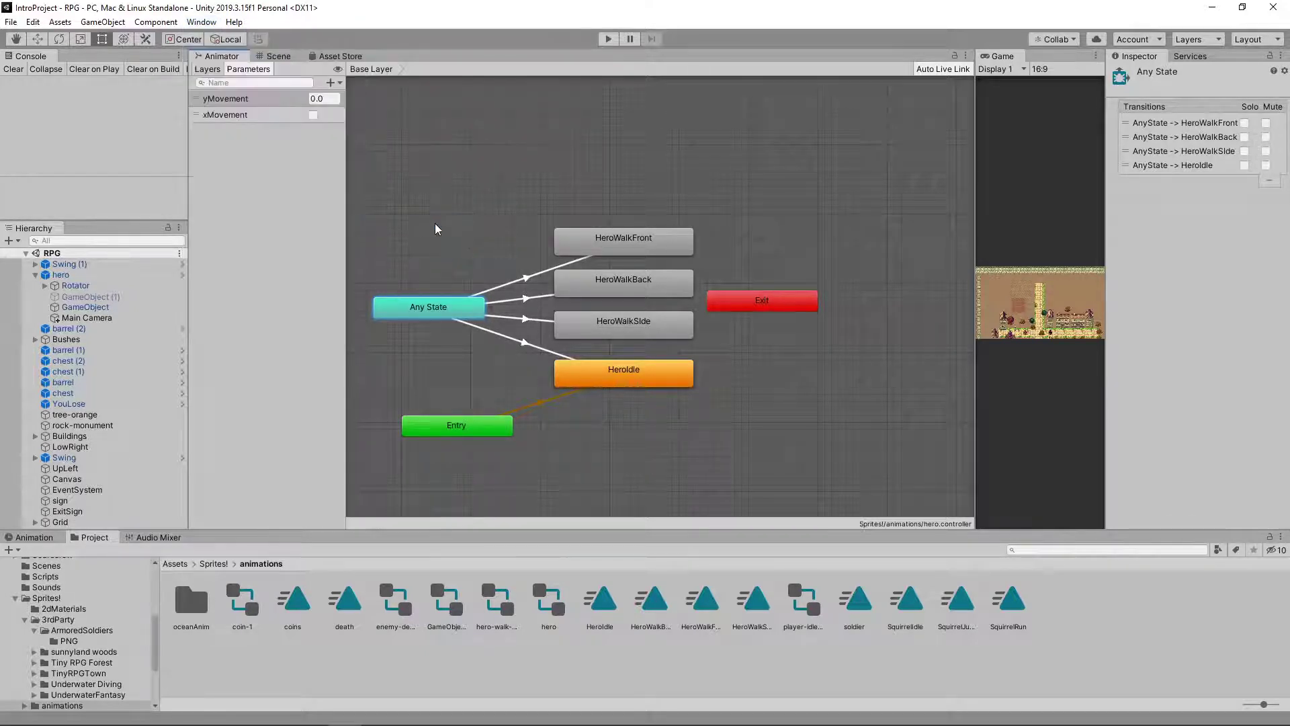
- Open the Animation window and adjust its height, leaving it as a short strip below the Animator graph
{"action": "left_click", "coordinate": [202, 22]}
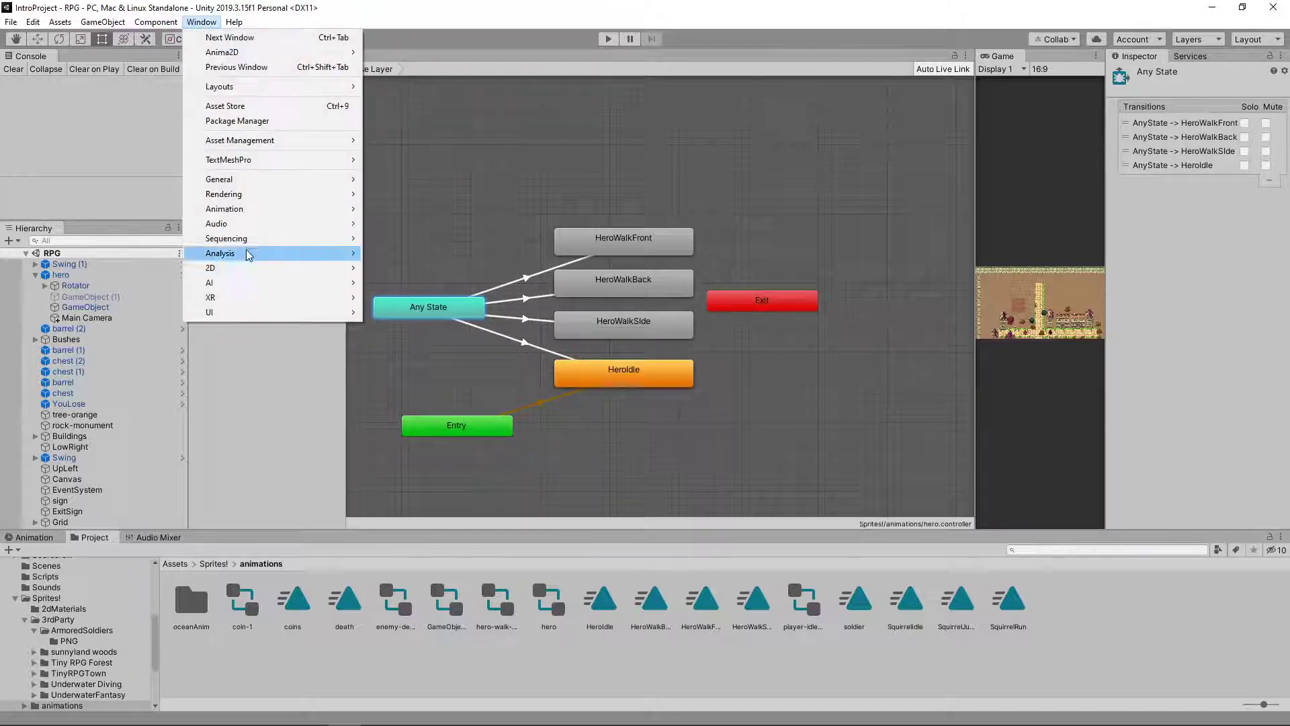
{"action": "mouse_move", "coordinate": [259, 220]}
{"action": "left_click", "coordinate": [428, 209]}
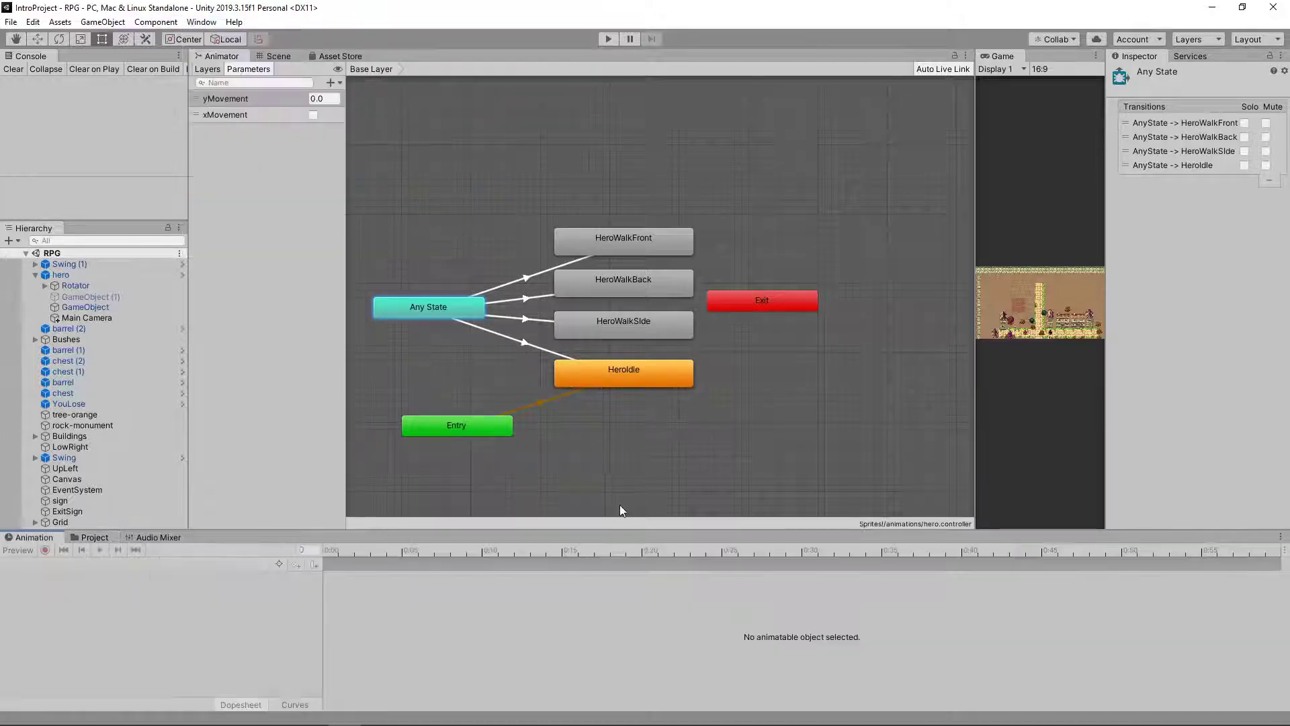
{"action": "left_click_drag", "start_coordinate": [643, 529], "coordinate": [602, 363]}
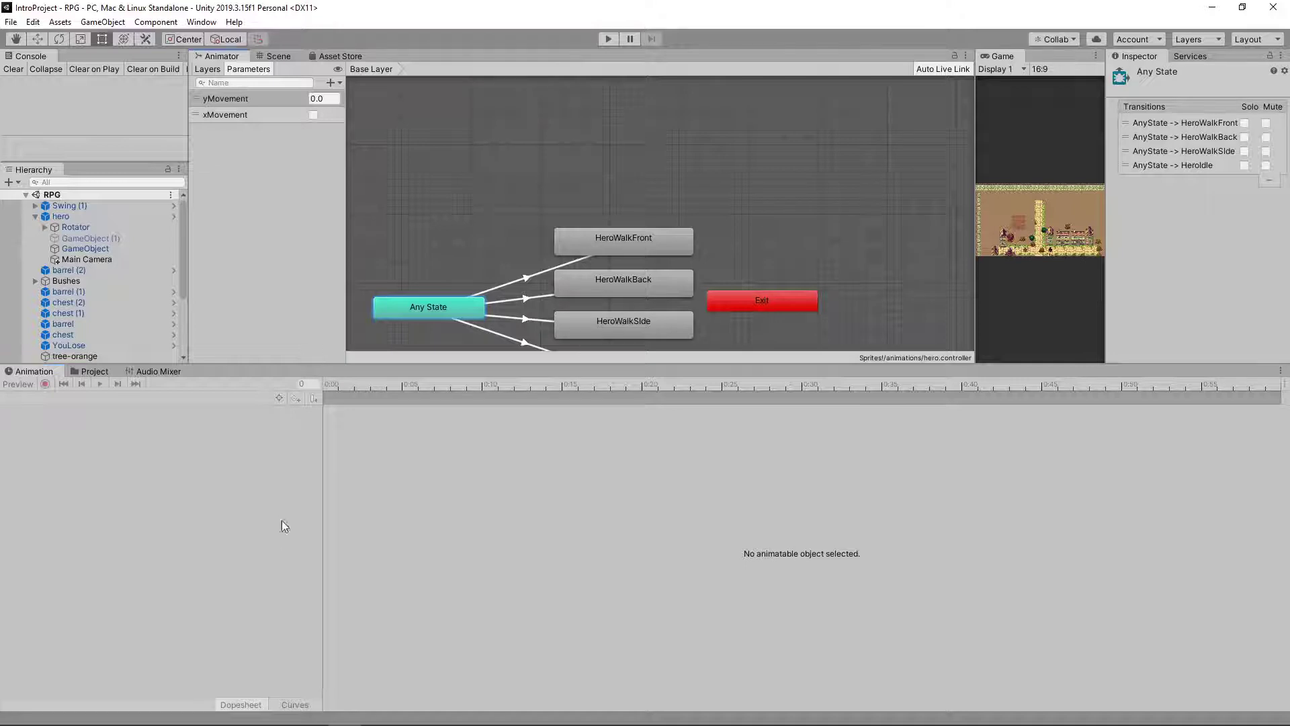
{"action": "left_click_drag", "start_coordinate": [311, 366], "coordinate": [311, 578]}
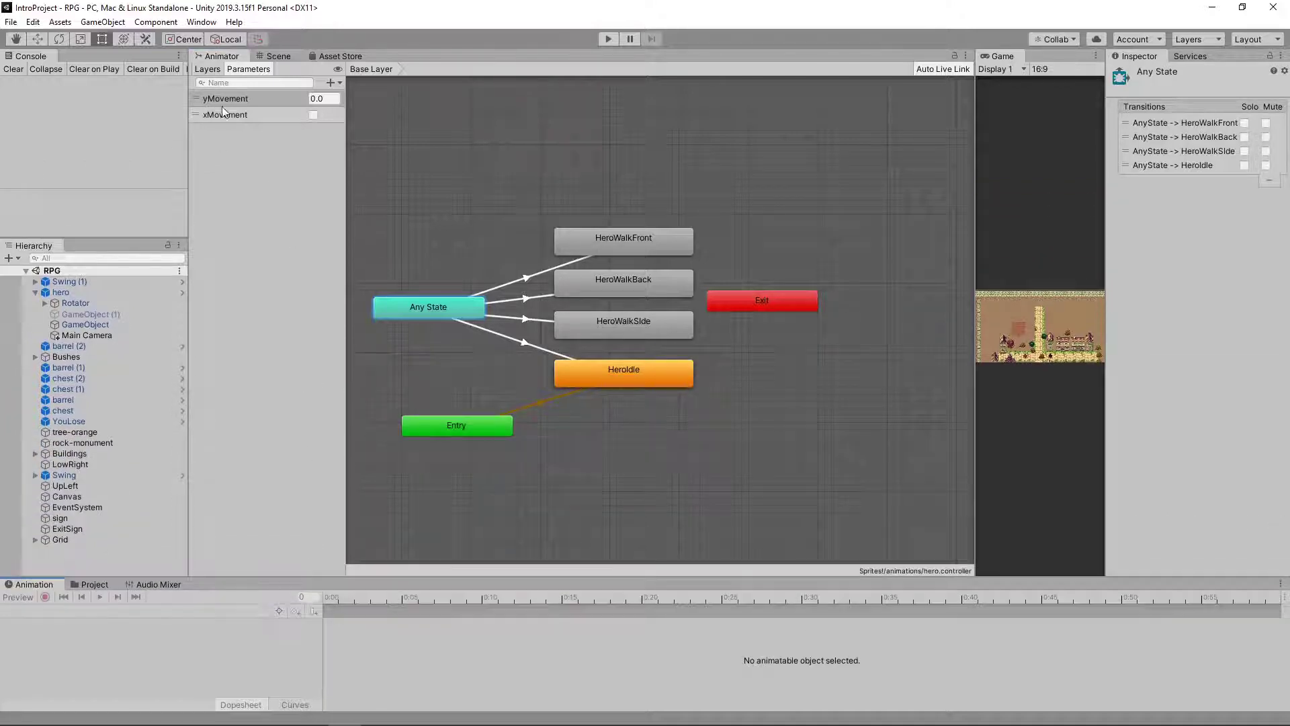
- Open the Animator Parameter window, place it over the graph to compare it with the docked parameter list, and close it
{"action": "left_click", "coordinate": [203, 24]}
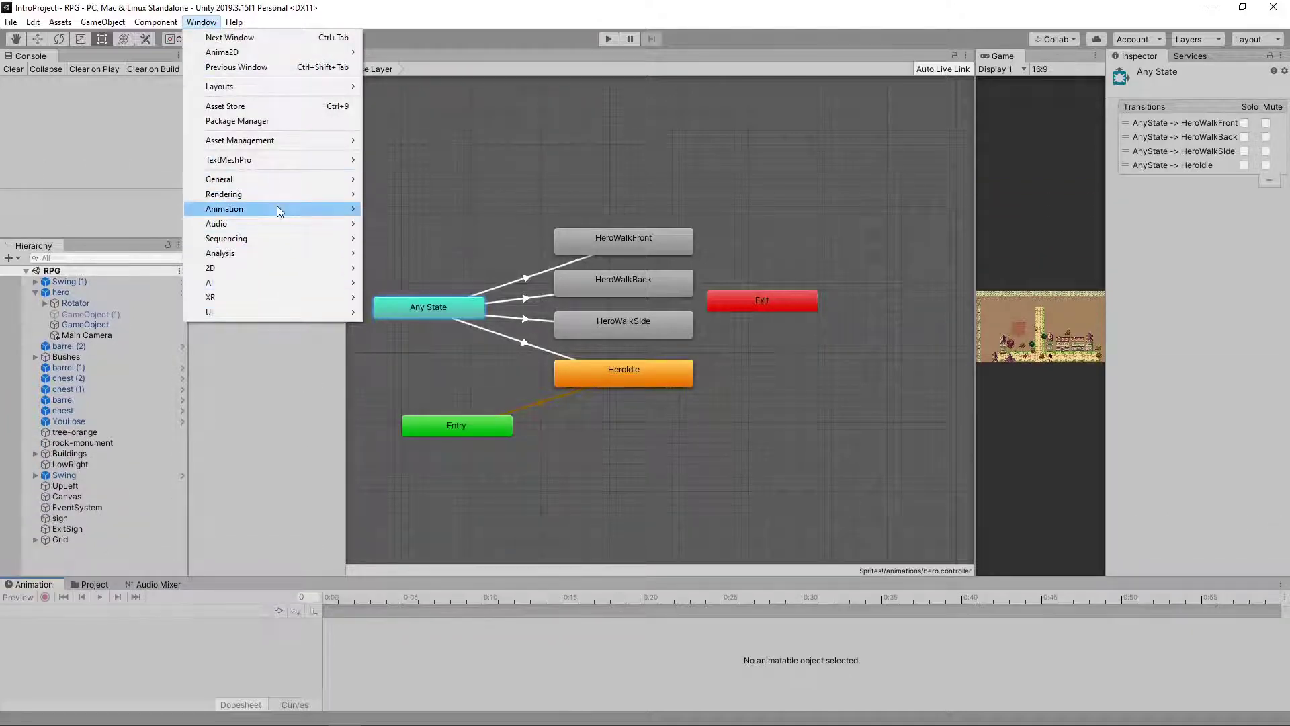
{"action": "mouse_move", "coordinate": [276, 207]}
{"action": "left_click", "coordinate": [437, 238]}
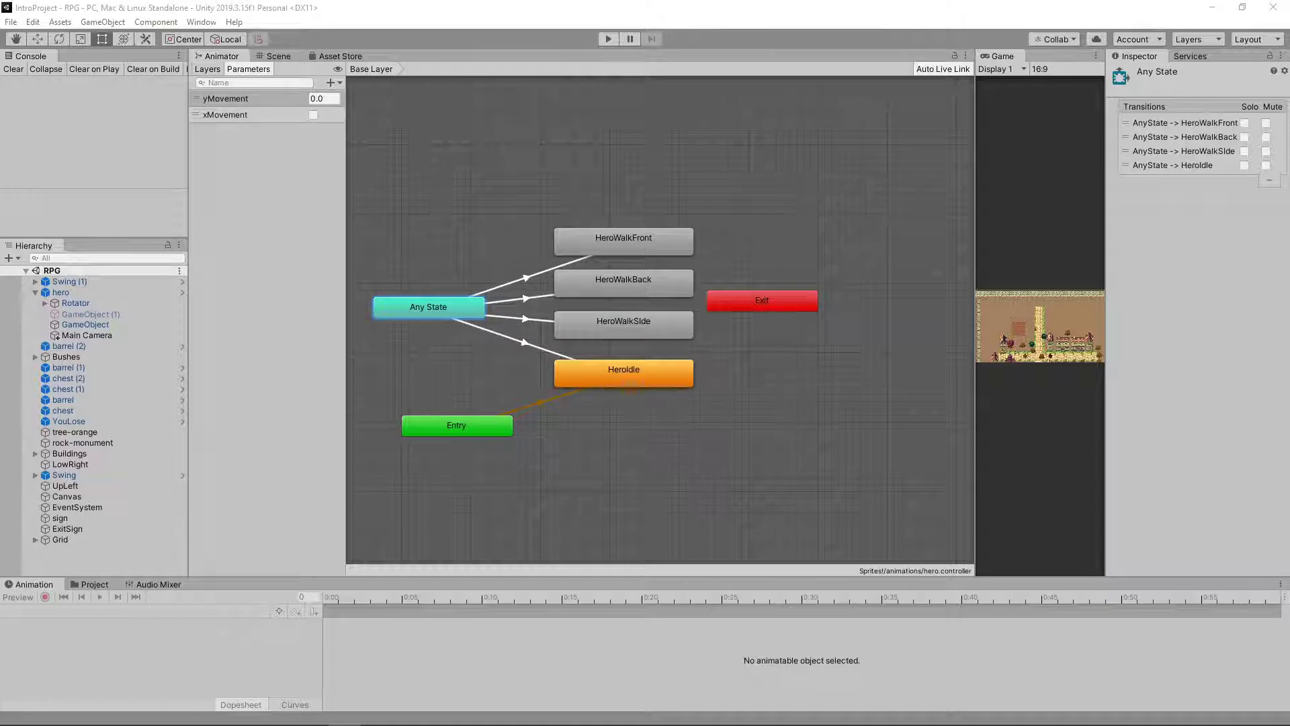
{"action": "left_click_drag", "start_coordinate": [889, 0], "coordinate": [540, 135]}
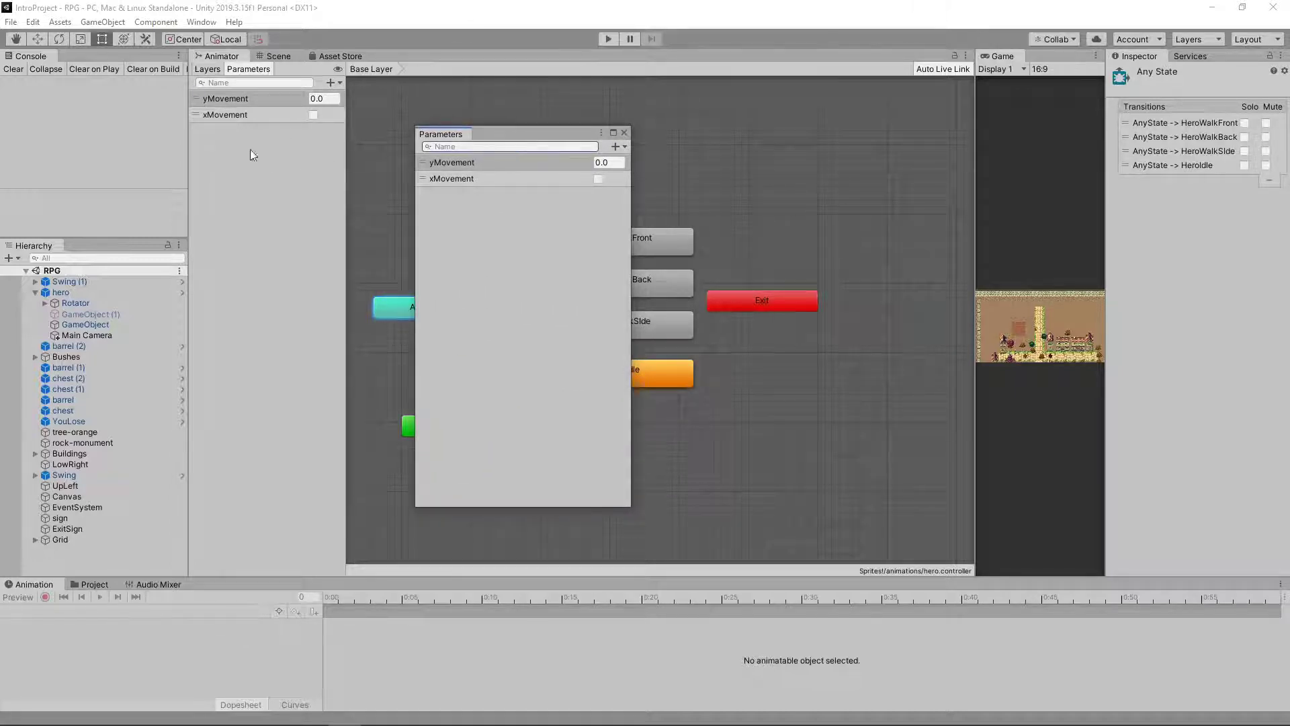
{"action": "left_click_drag", "start_coordinate": [525, 135], "coordinate": [582, 113]}
{"action": "left_click", "coordinate": [602, 117]}
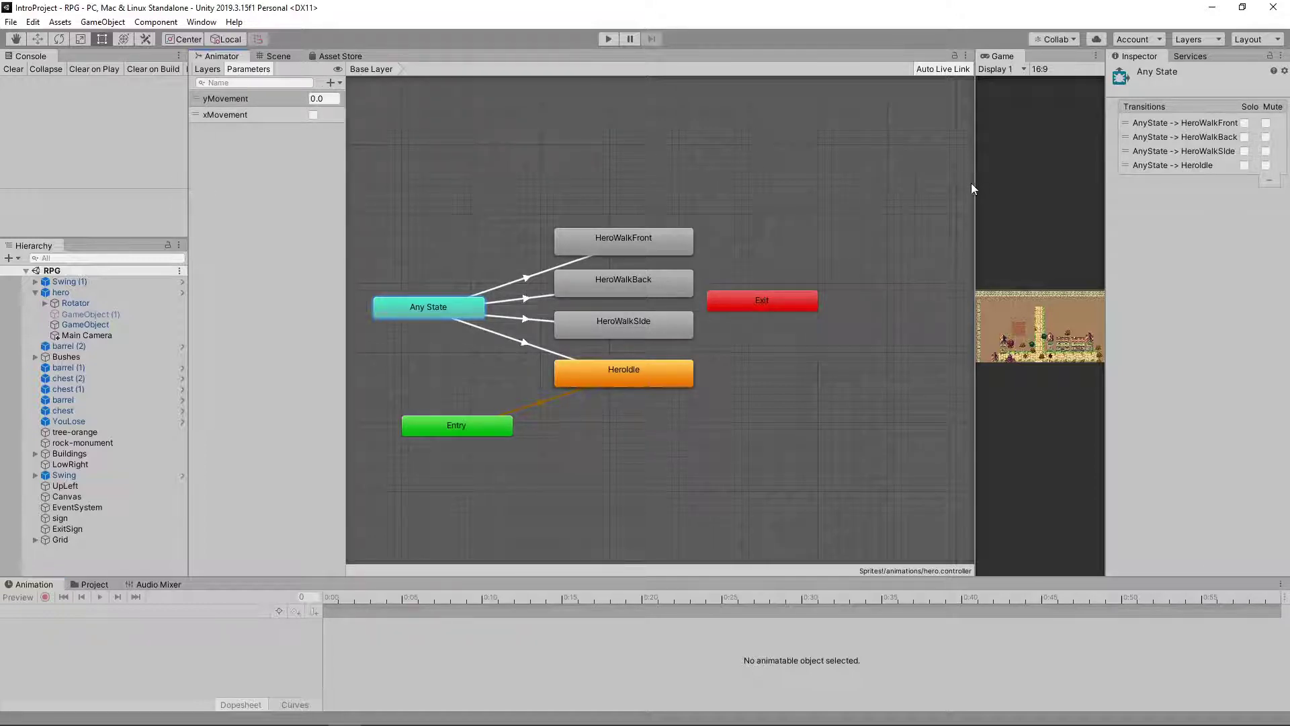
- Show the Scene view in place of the Animator graph and widen the Game view beside it
{"action": "left_click_drag", "start_coordinate": [974, 186], "coordinate": [814, 188]}
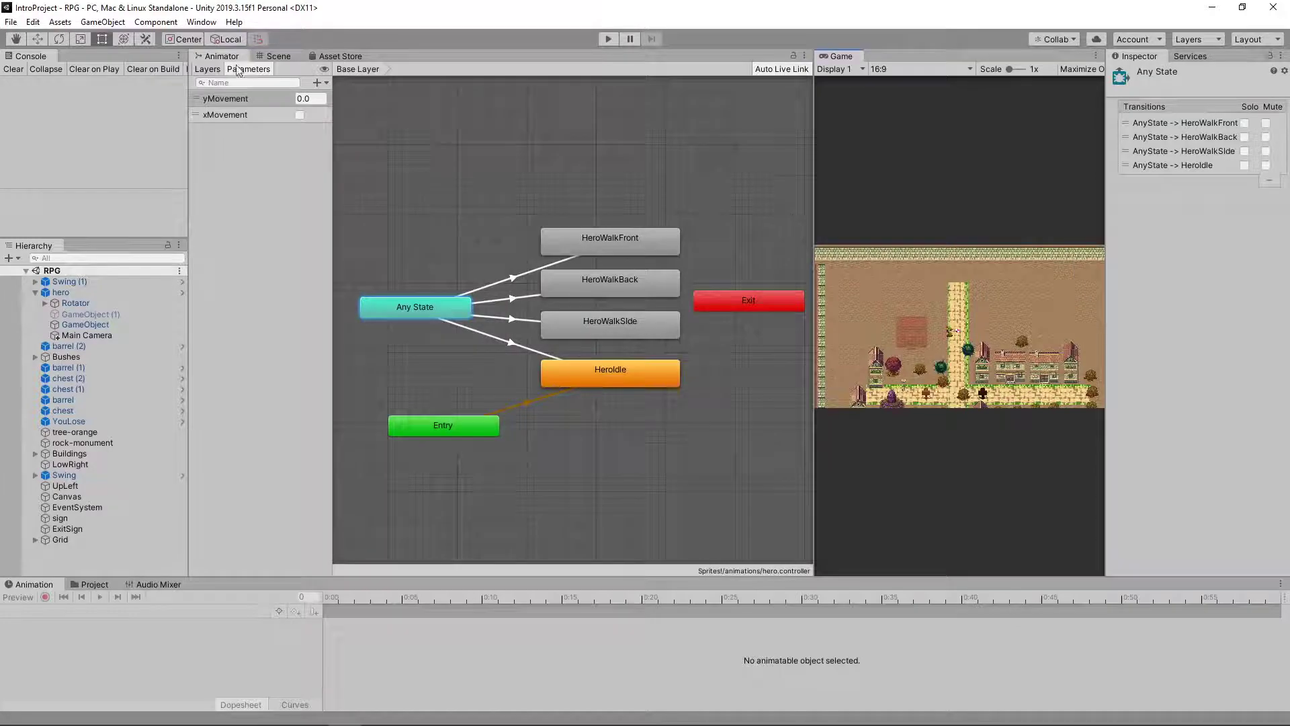
{"action": "left_click", "coordinate": [278, 57]}
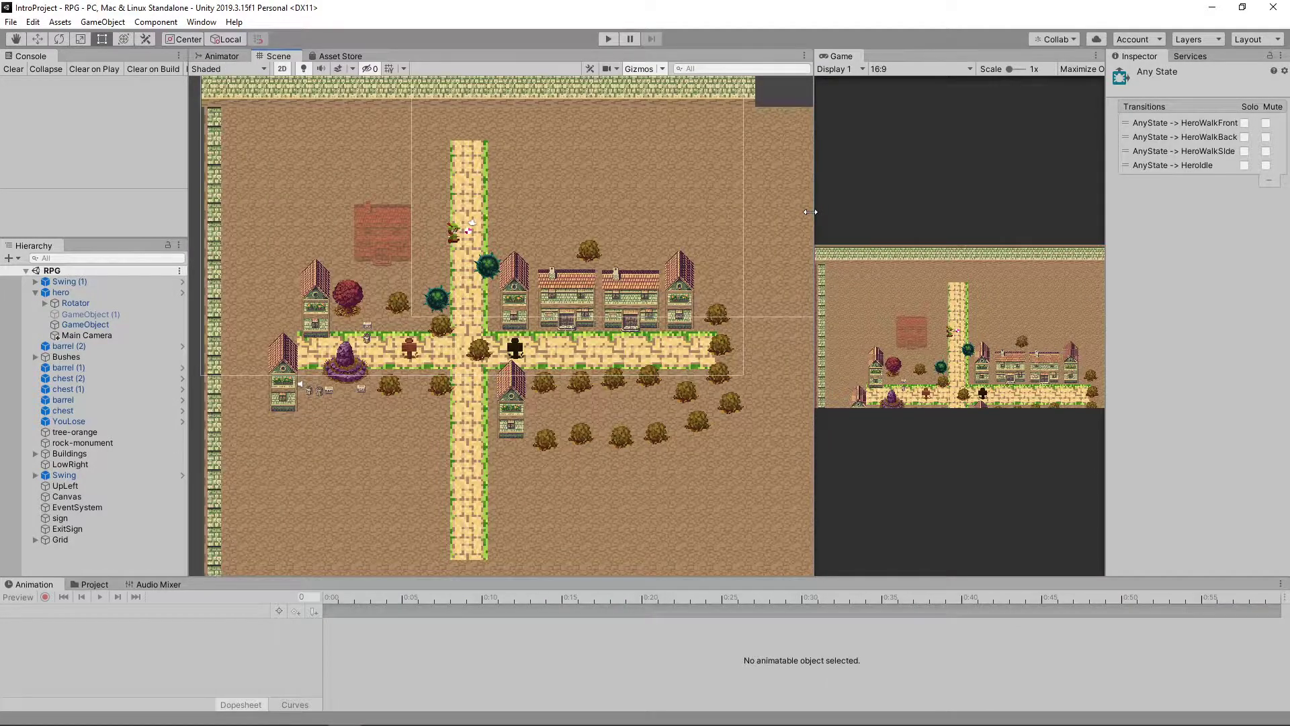
{"action": "left_click_drag", "start_coordinate": [810, 212], "coordinate": [702, 213]}
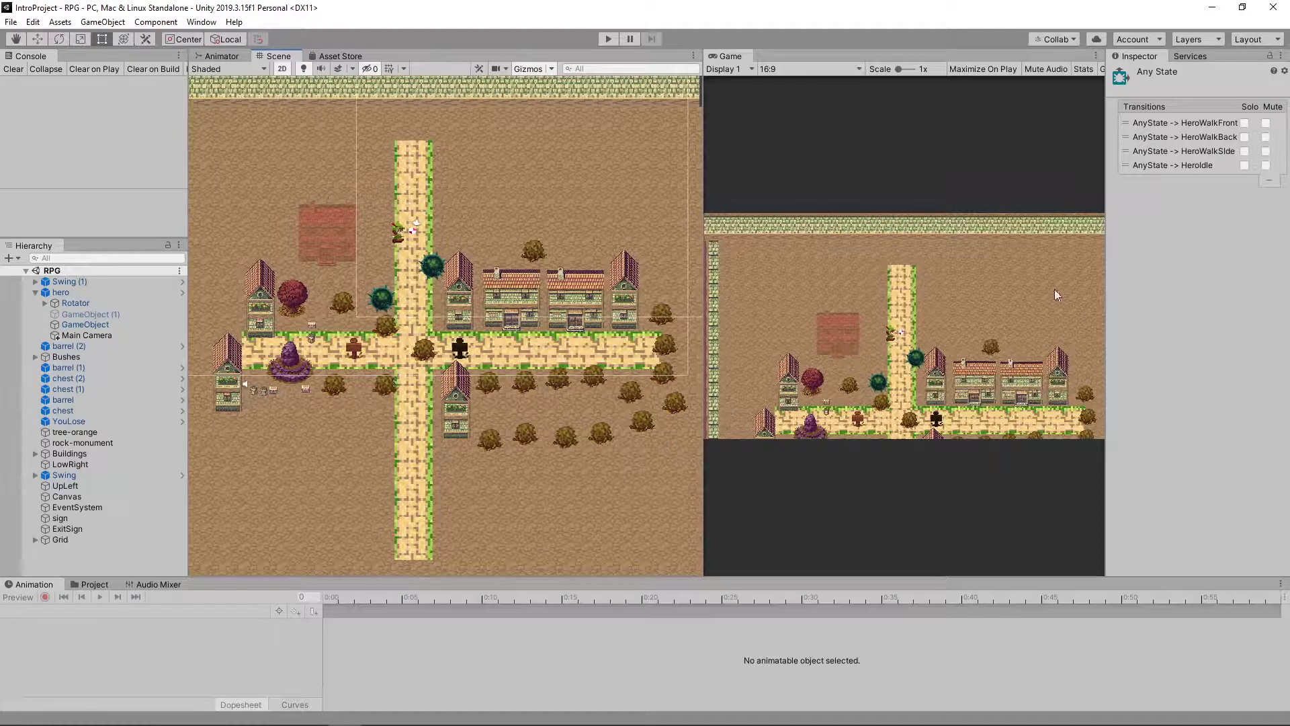
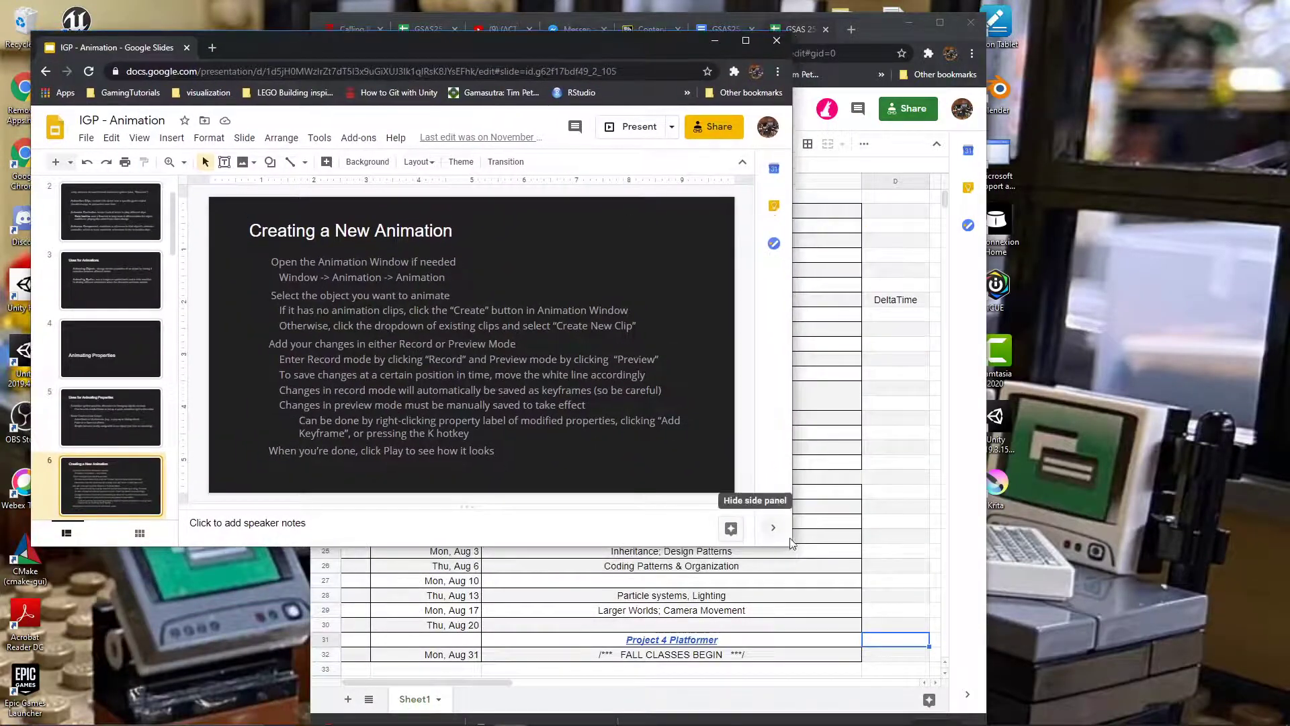
- Switch to Google Slides, maximise the IGP - Animation deck and present the "Creating a New Animation" slide
{"action": "left_click", "coordinate": [746, 41]}
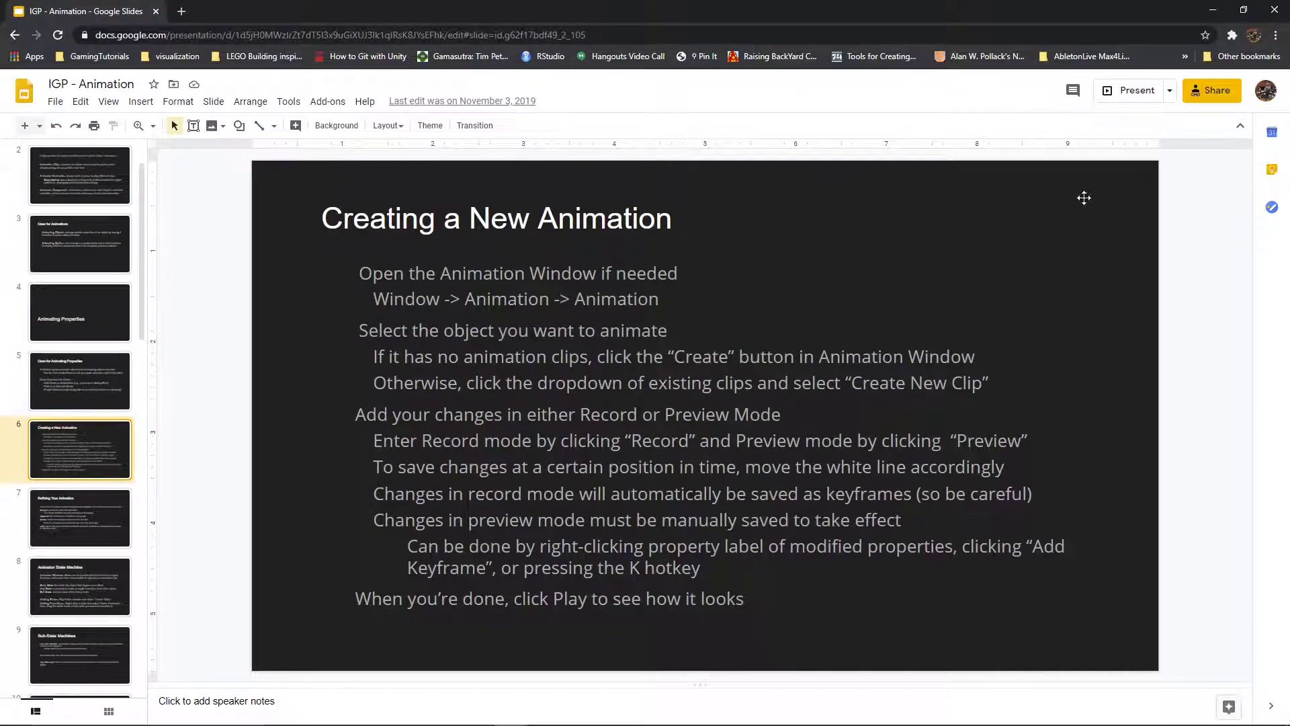
{"action": "left_click", "coordinate": [1132, 90]}
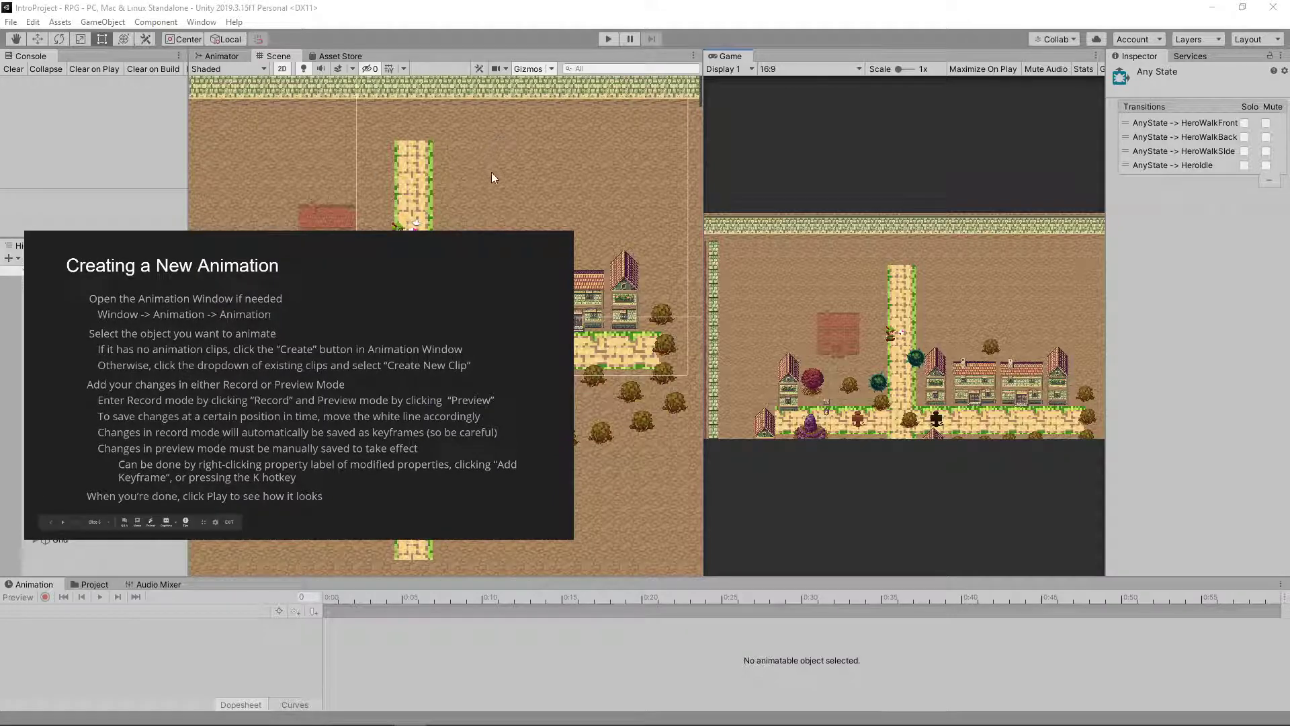
- Return to Unity, select the object named barrel and frame it in the Scene view
{"action": "scroll", "coordinate": [594, 239], "scroll_direction": "up", "scroll_amount": 5}
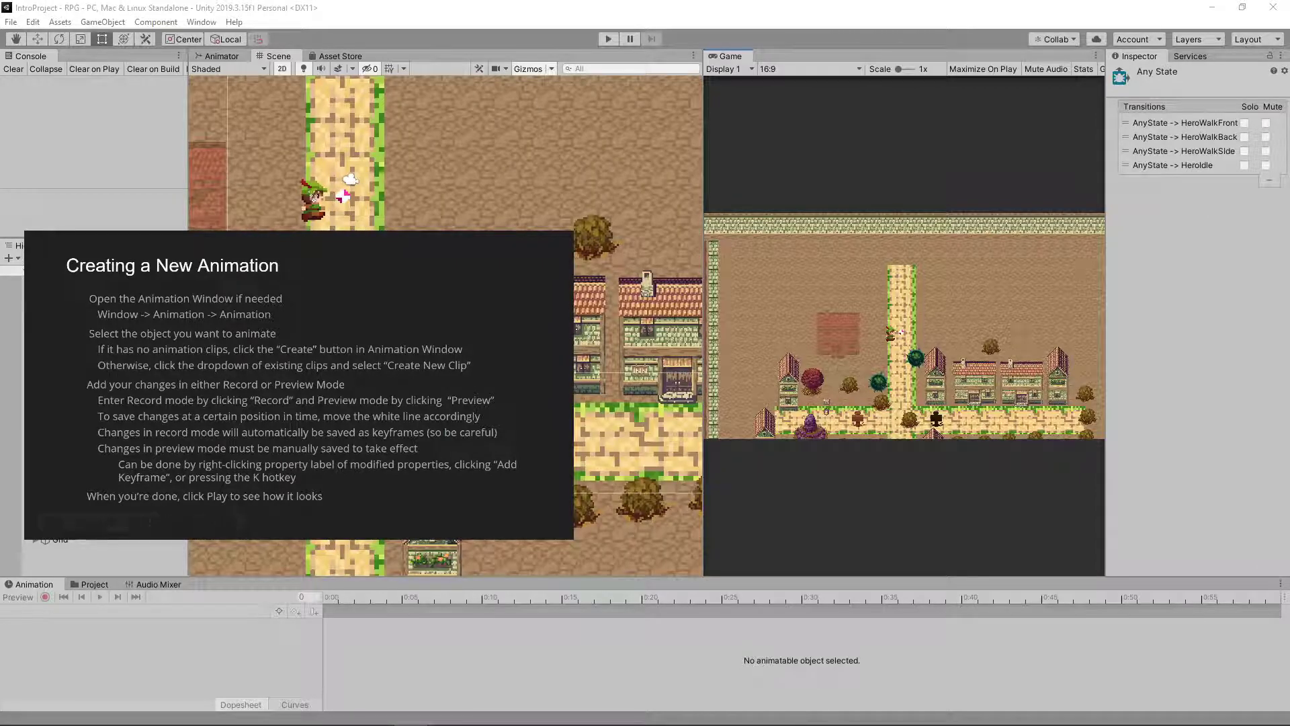
{"action": "scroll", "coordinate": [594, 238], "scroll_direction": "down", "scroll_amount": 6}
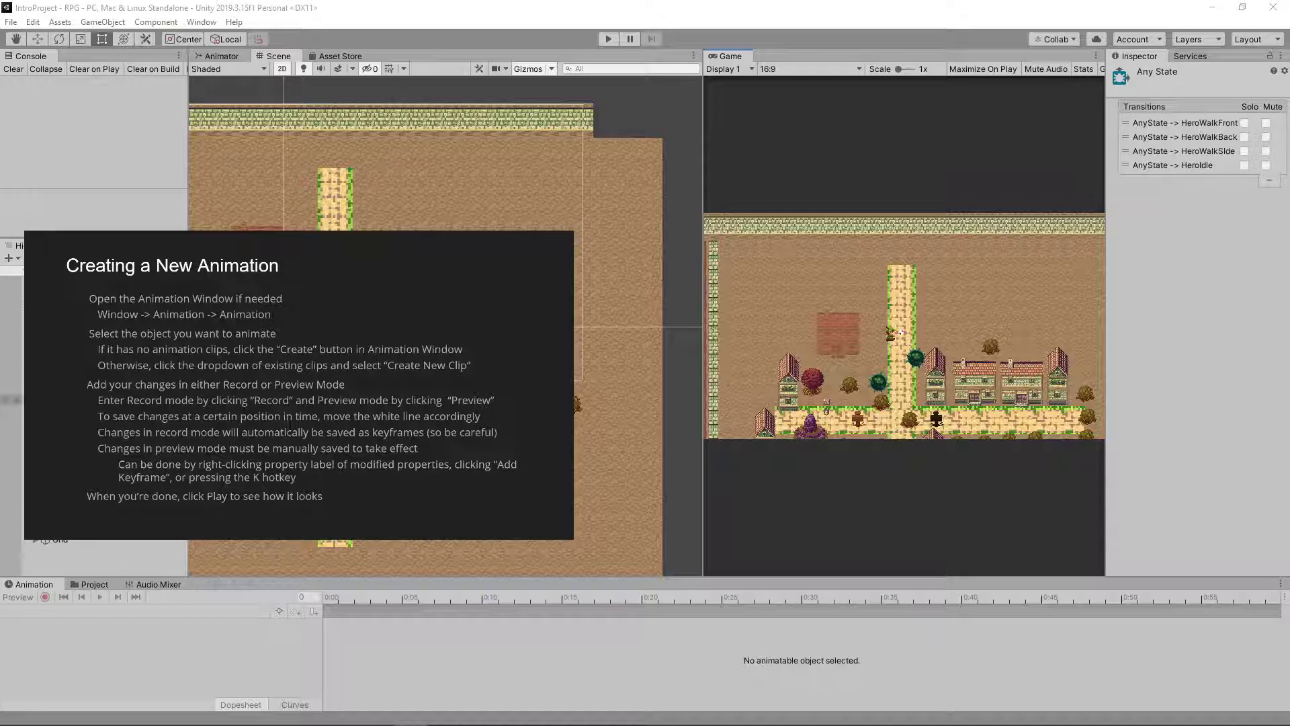
{"action": "left_click", "coordinate": [67, 400]}
{"action": "key", "text": "f"}
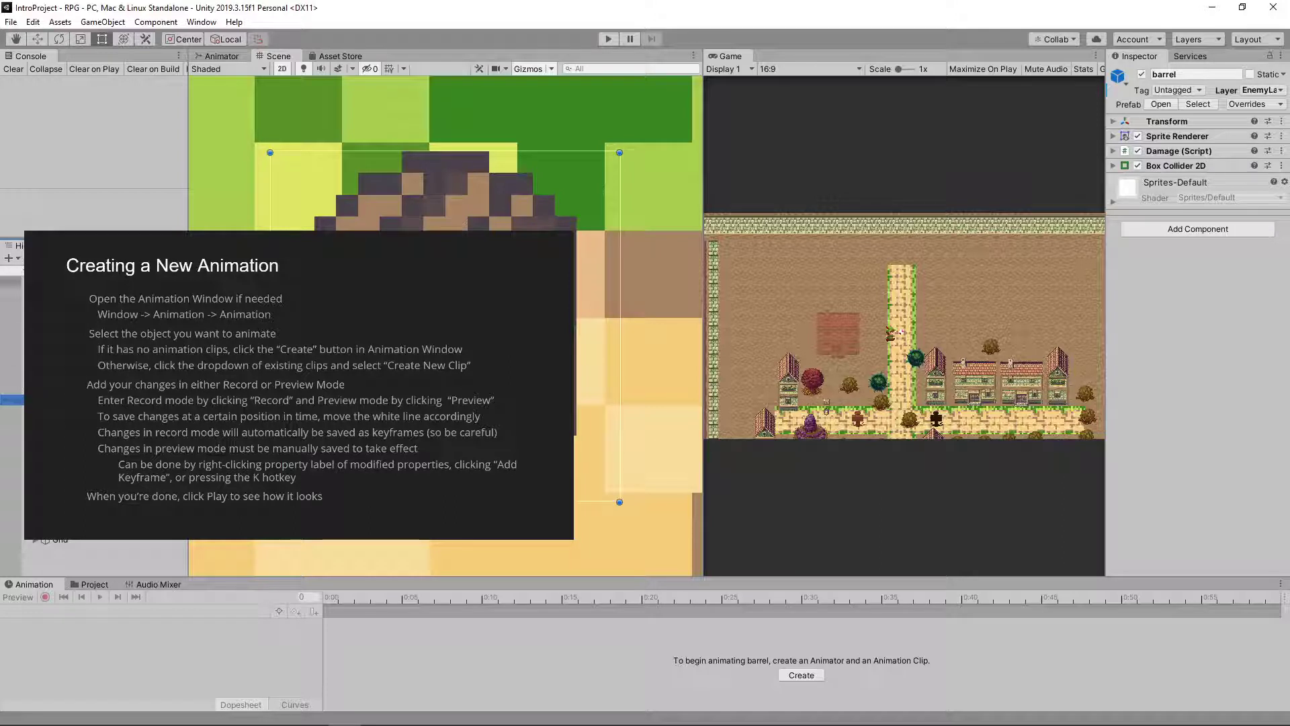
- Frame the Main Camera, and bring the barrel beside the purple rock monument into close view in the Scene
{"action": "left_click", "coordinate": [67, 271]}
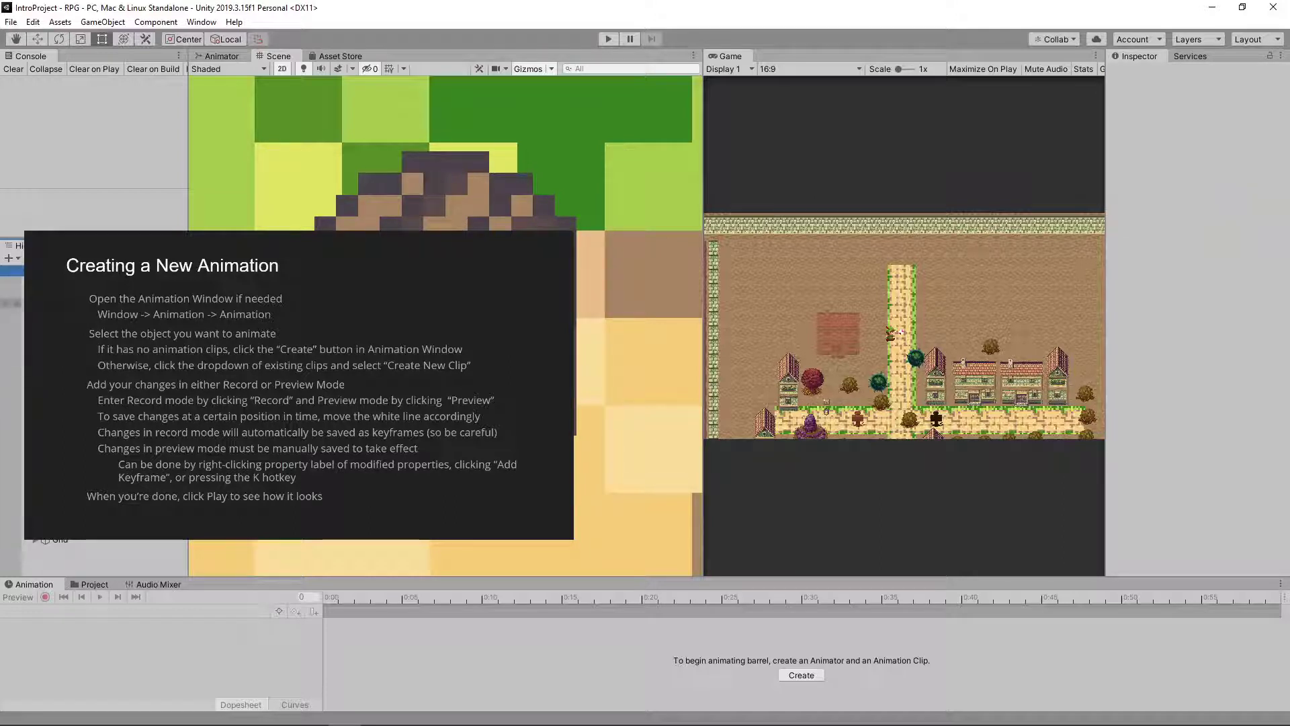
{"action": "double_click", "coordinate": [67, 335]}
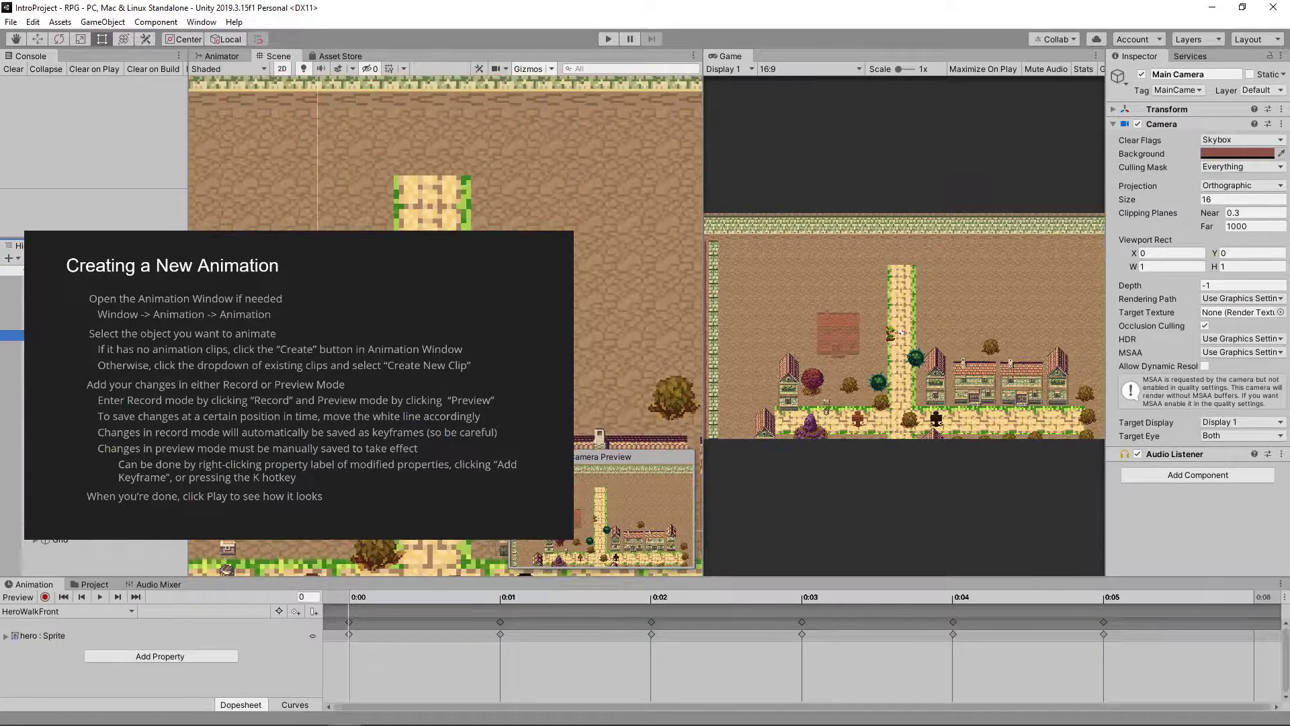
{"action": "left_click_drag", "start_coordinate": [329, 471], "coordinate": [441, 180]}
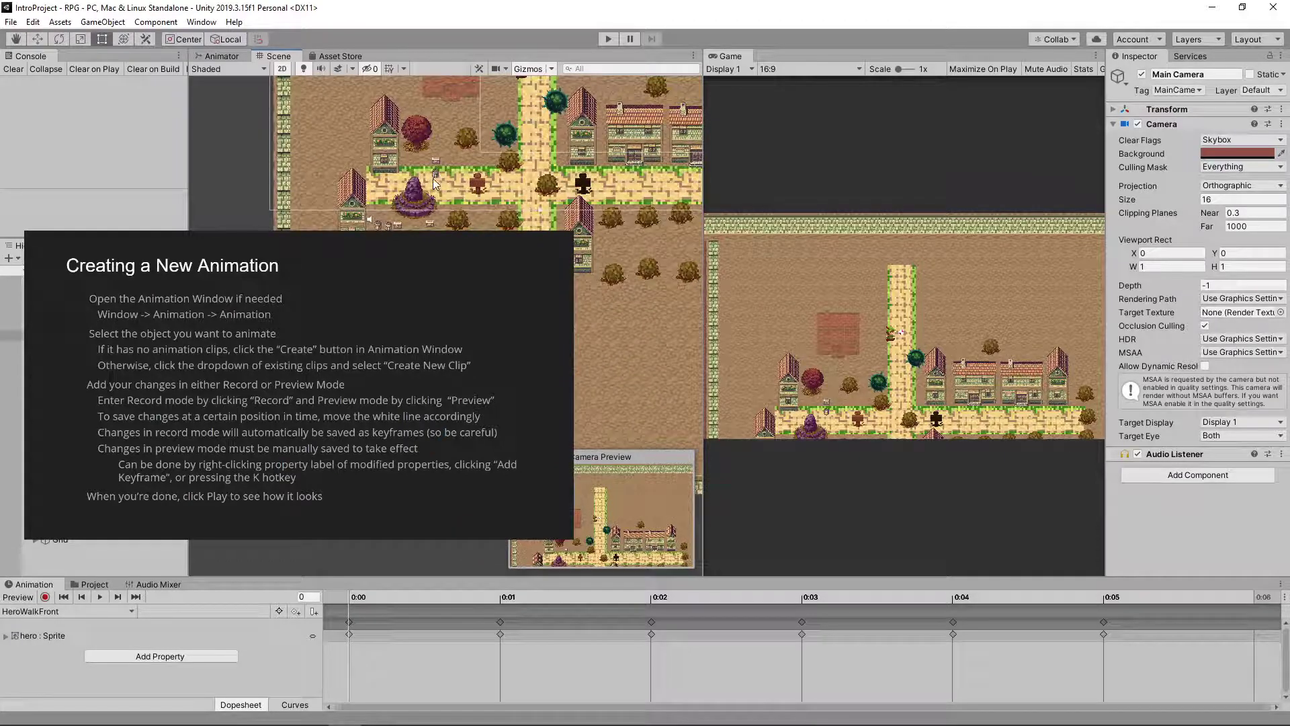
{"action": "scroll", "coordinate": [438, 178], "scroll_direction": "up", "scroll_amount": 8}
{"action": "scroll", "coordinate": [436, 178], "scroll_direction": "up", "scroll_amount": 3}
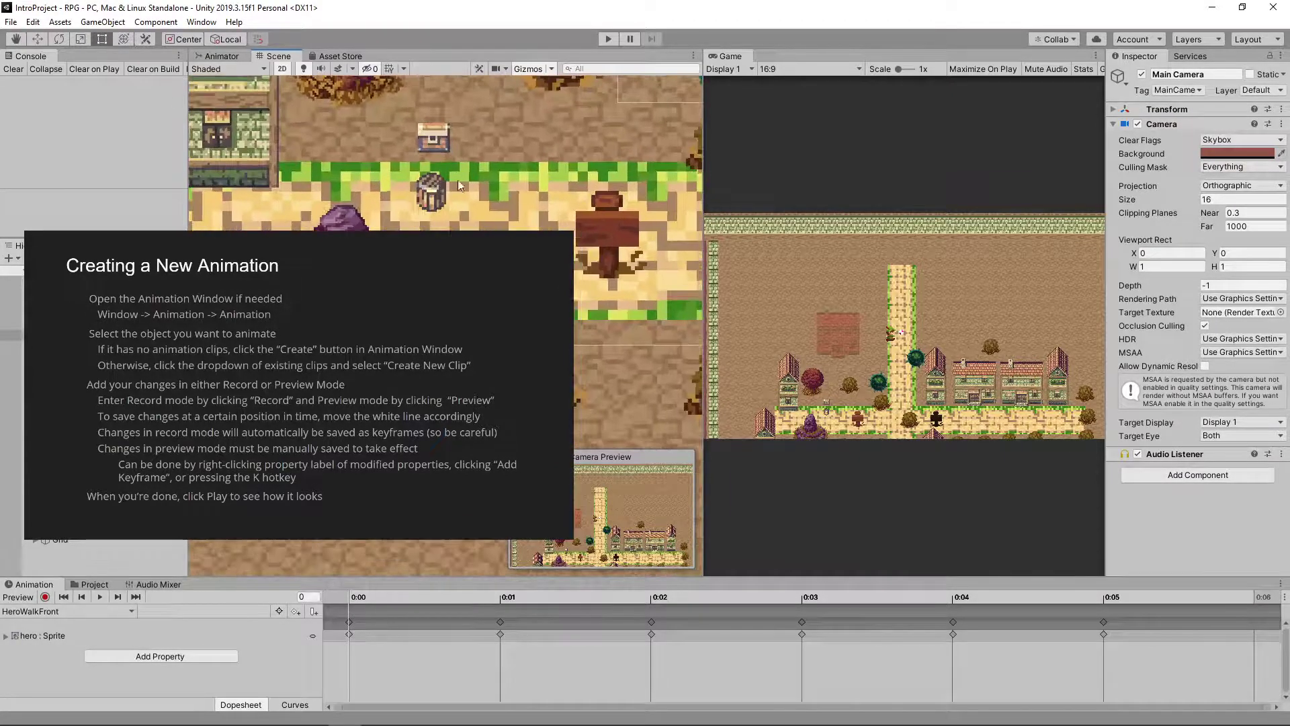
{"action": "middle_click_drag", "start_coordinate": [437, 190], "coordinate": [399, 136]}
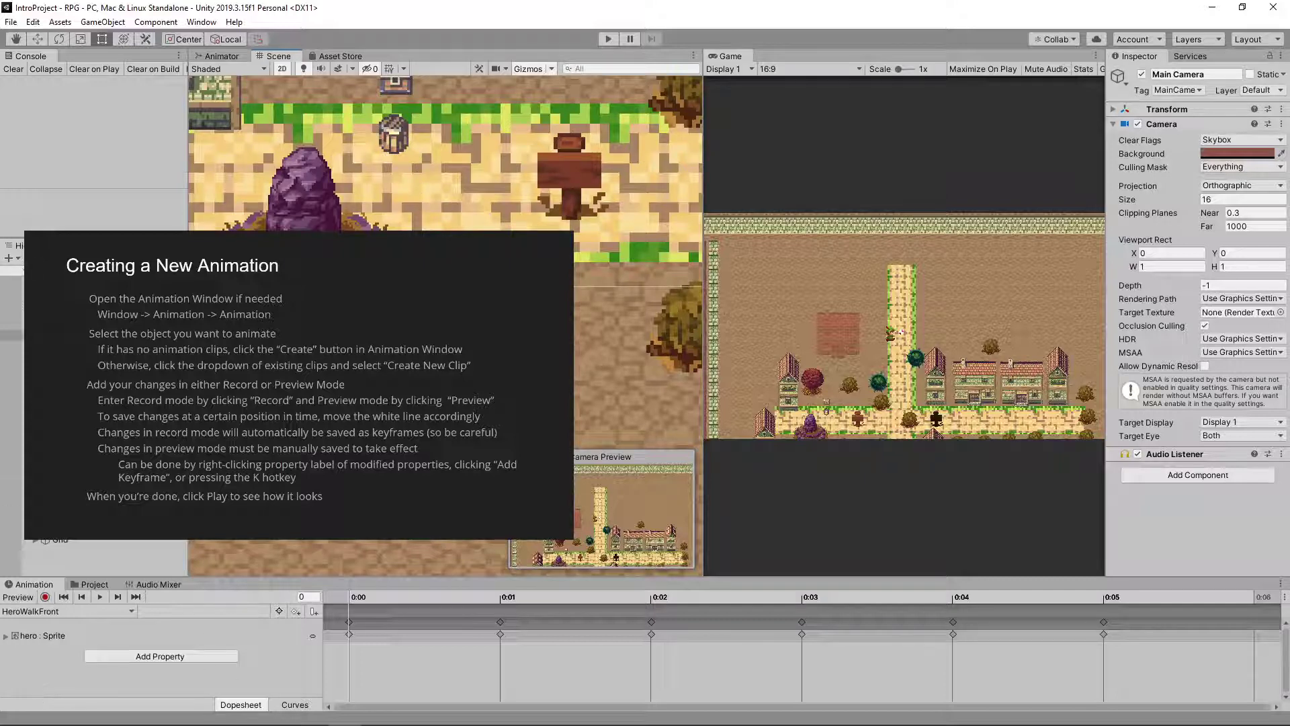
- Make the Animation window slightly taller, bring it up, and select barrel (1) as the object to animate
{"action": "left_click_drag", "start_coordinate": [383, 578], "coordinate": [320, 553]}
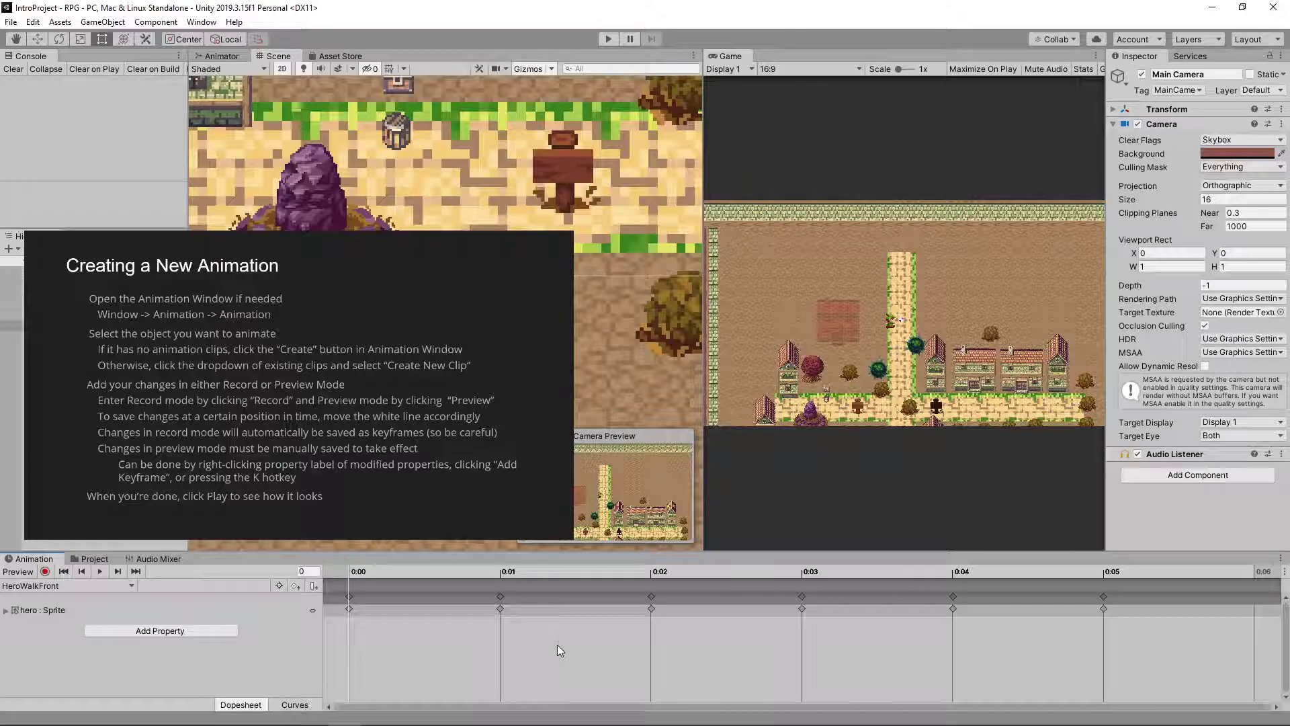
{"action": "left_click", "coordinate": [202, 22]}
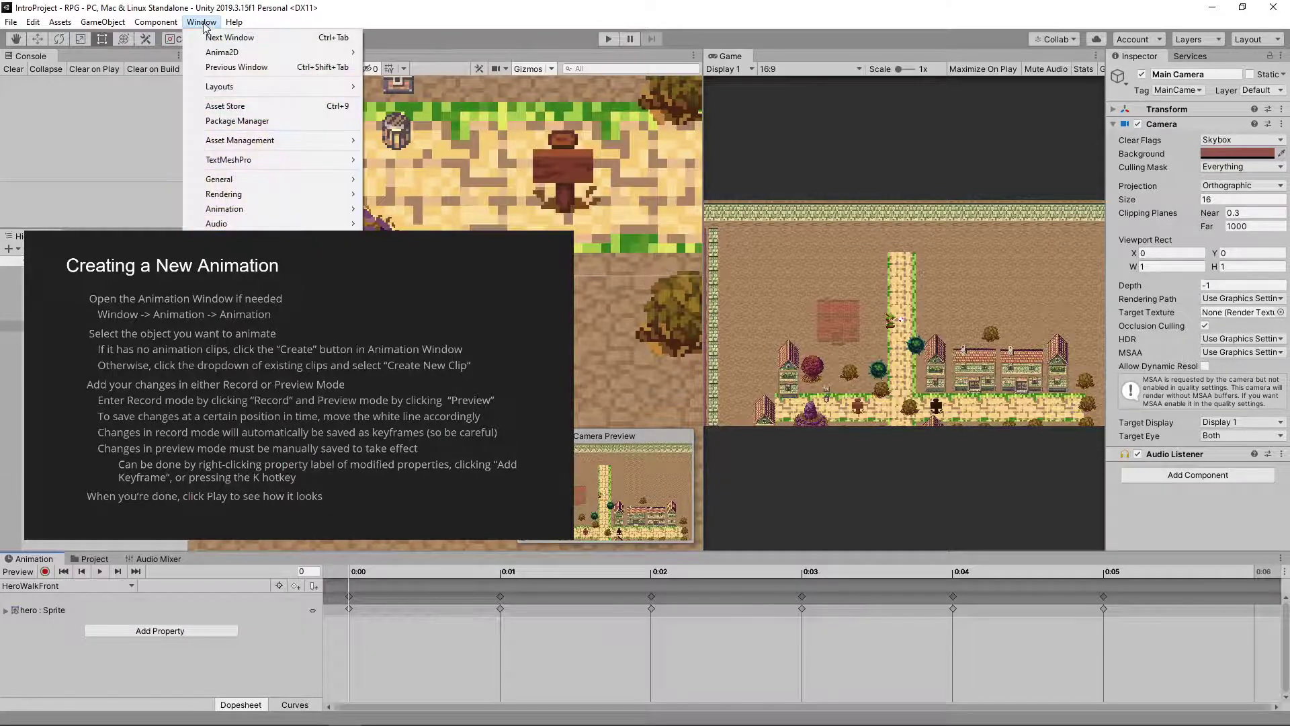
{"action": "mouse_move", "coordinate": [264, 209]}
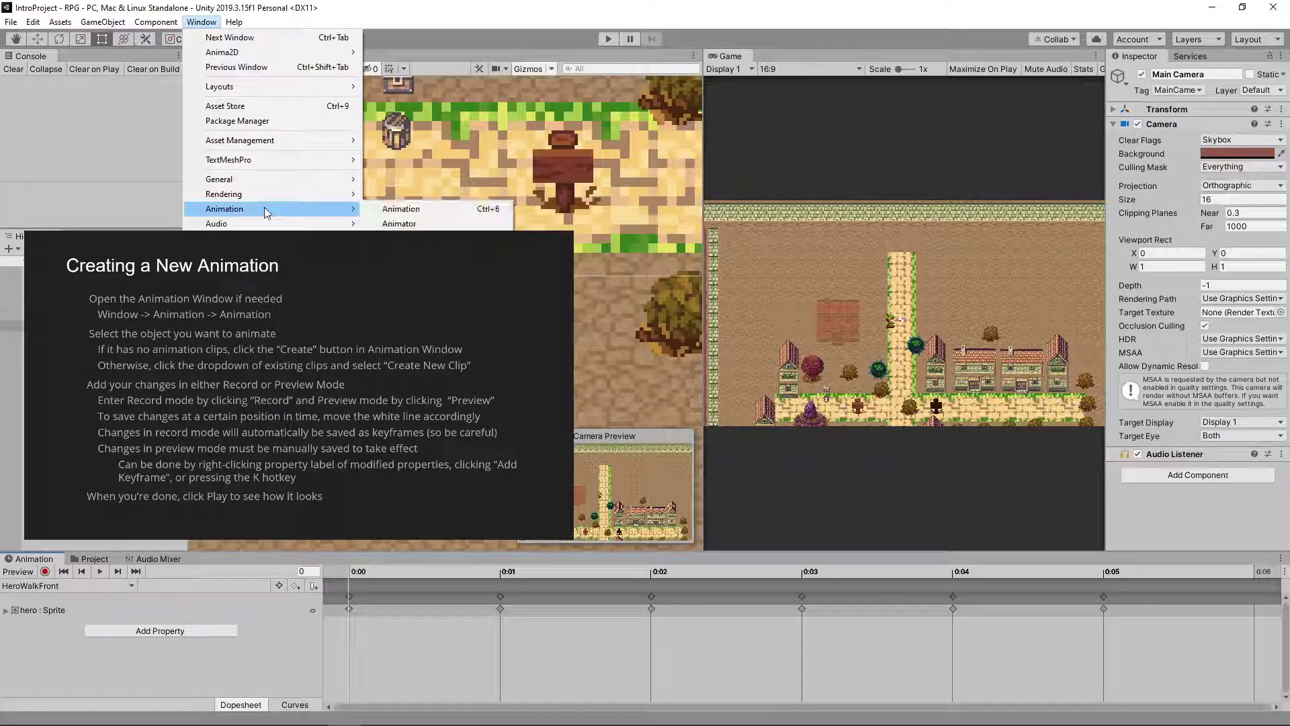
{"action": "left_click", "coordinate": [468, 214]}
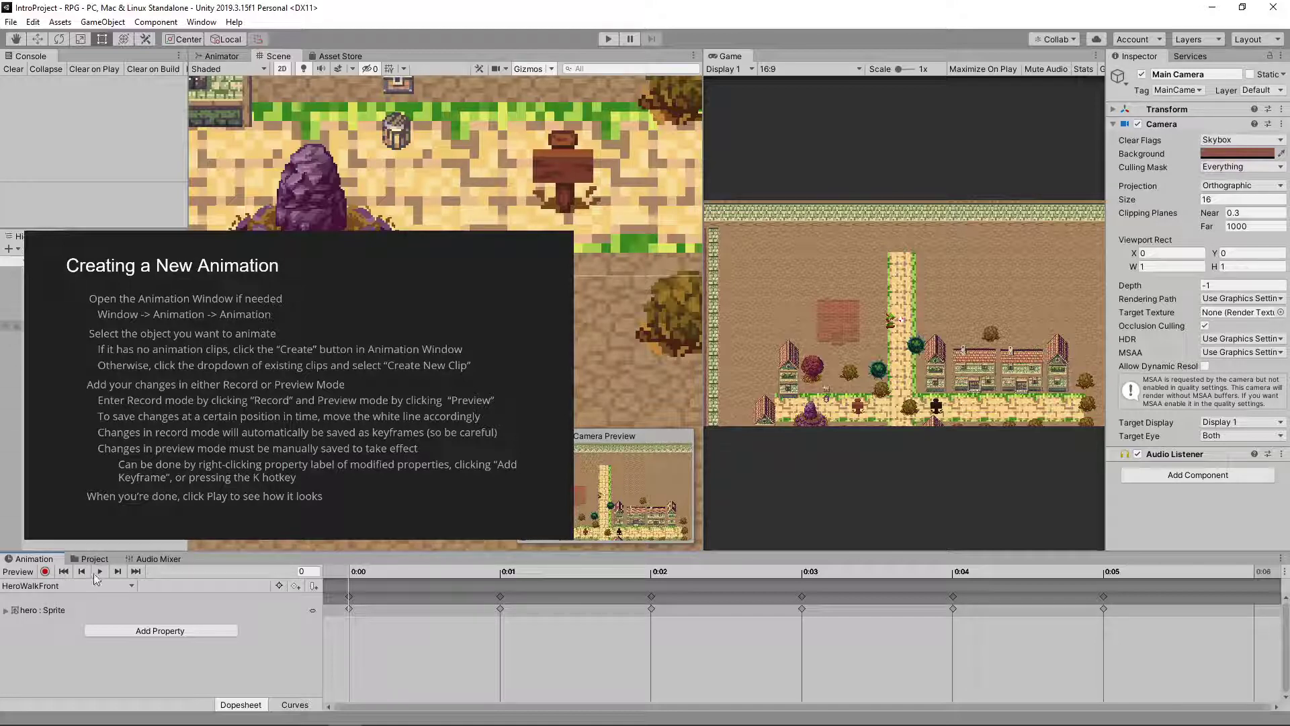
{"action": "left_click", "coordinate": [12, 358]}
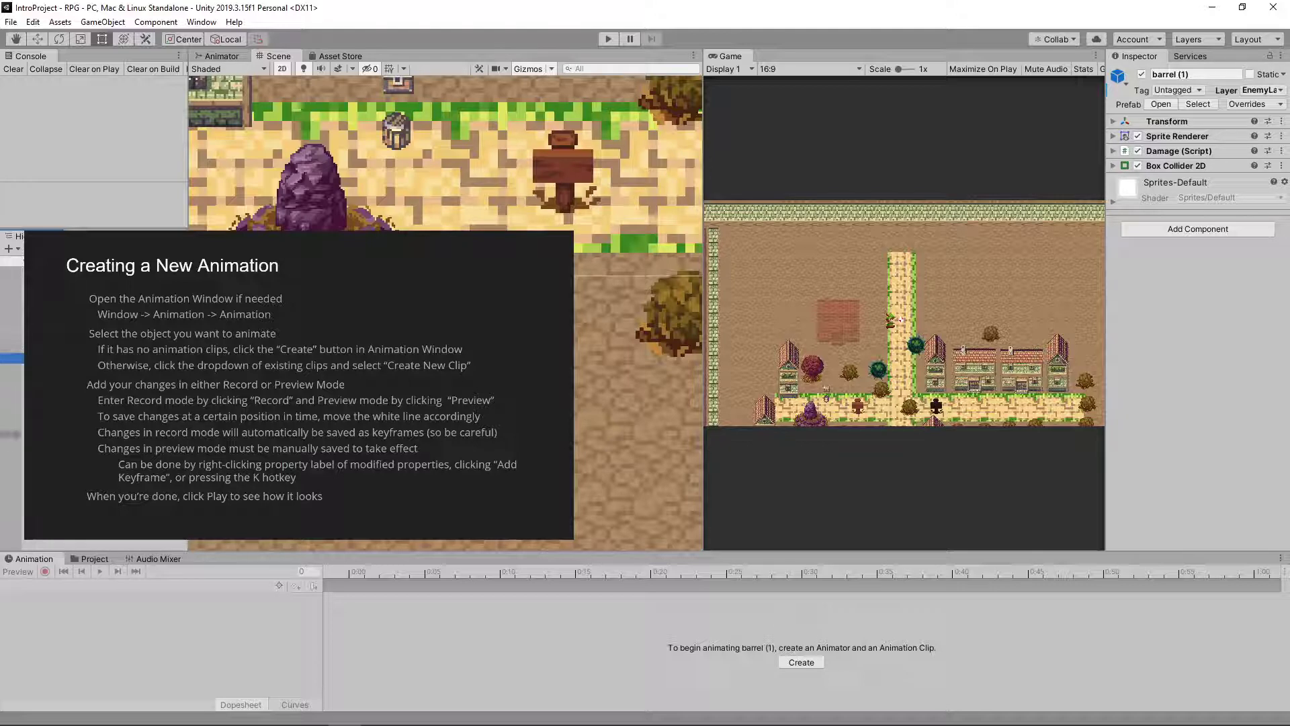
- Create a new animation clip for the barrel and save it as BarrelAnimation.anim in the animations folder
{"action": "left_click", "coordinate": [40, 390]}
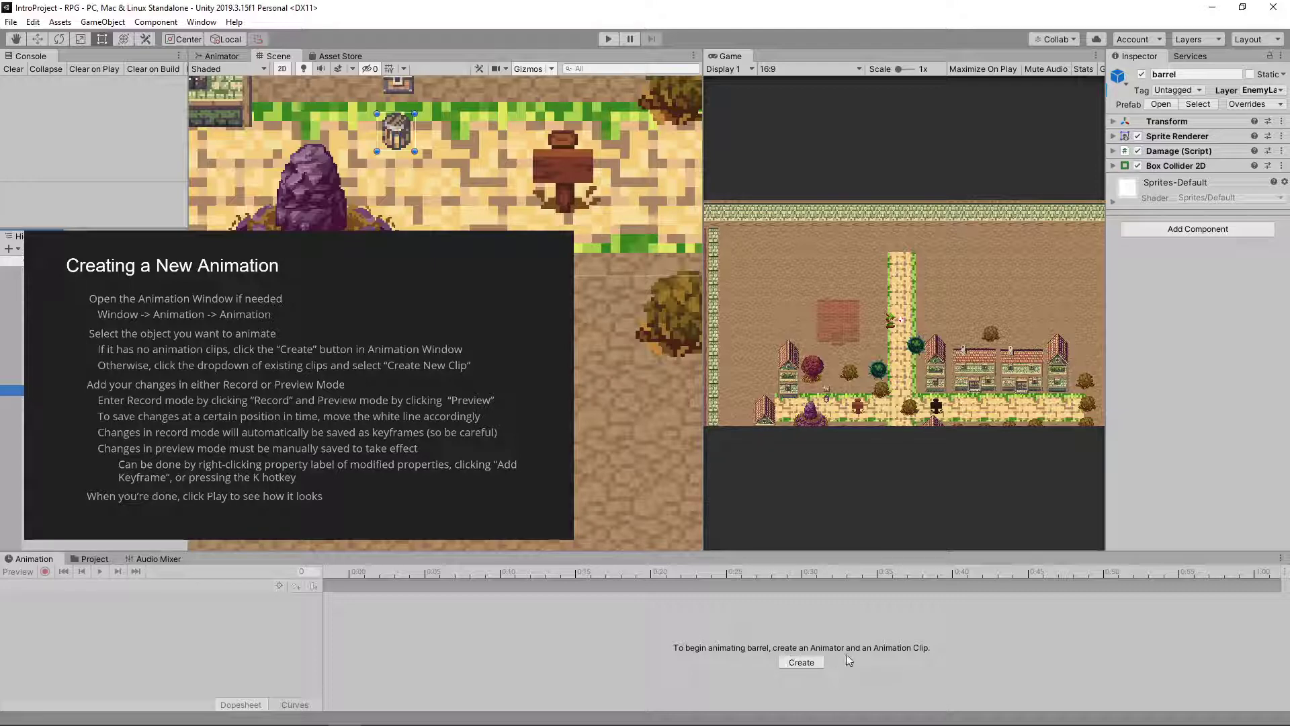
{"action": "left_click", "coordinate": [802, 663]}
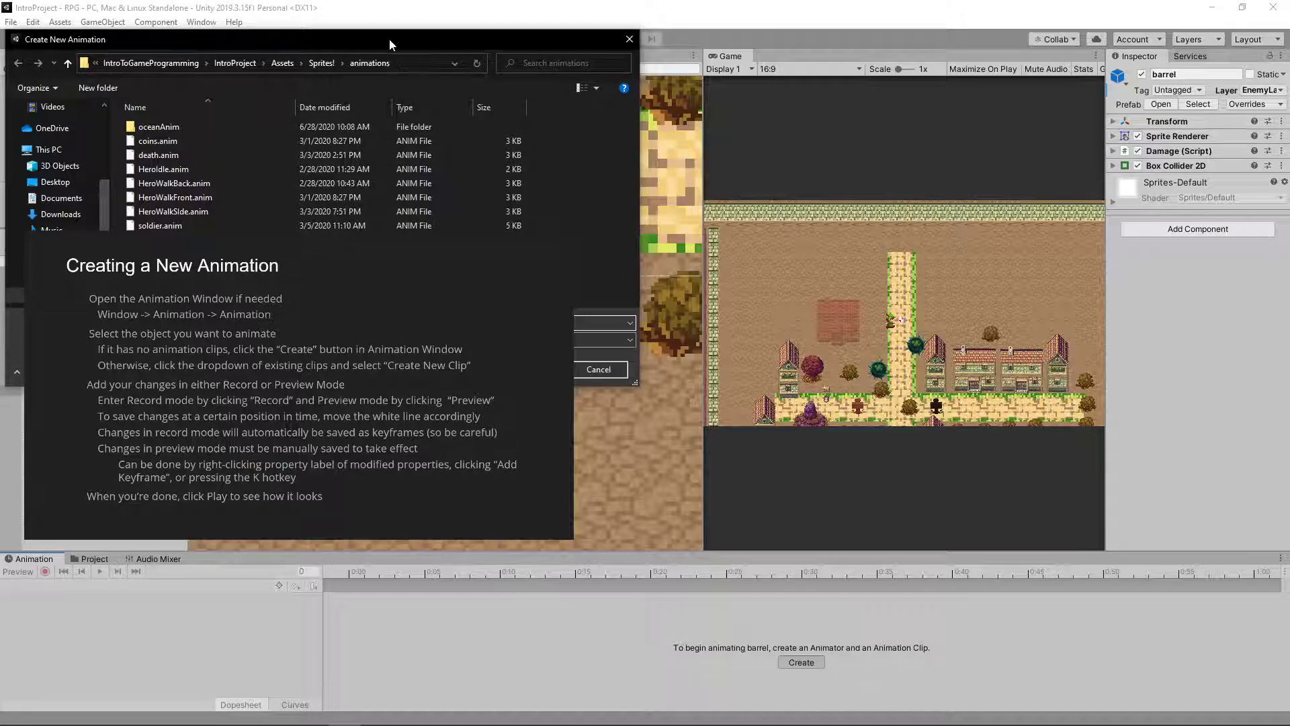
{"action": "left_click_drag", "start_coordinate": [352, 40], "coordinate": [669, 158]}
{"action": "left_click_drag", "start_coordinate": [957, 250], "coordinate": [954, 300]}
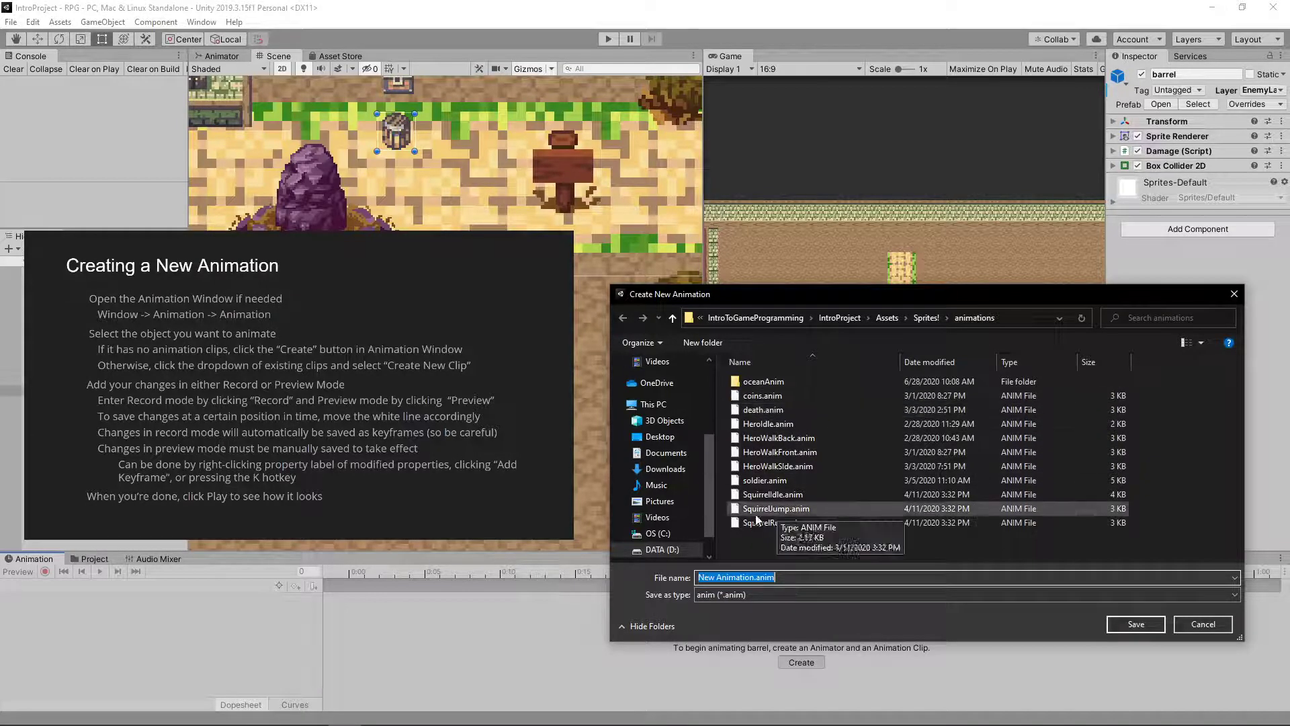
{"action": "left_click", "coordinate": [757, 577]}
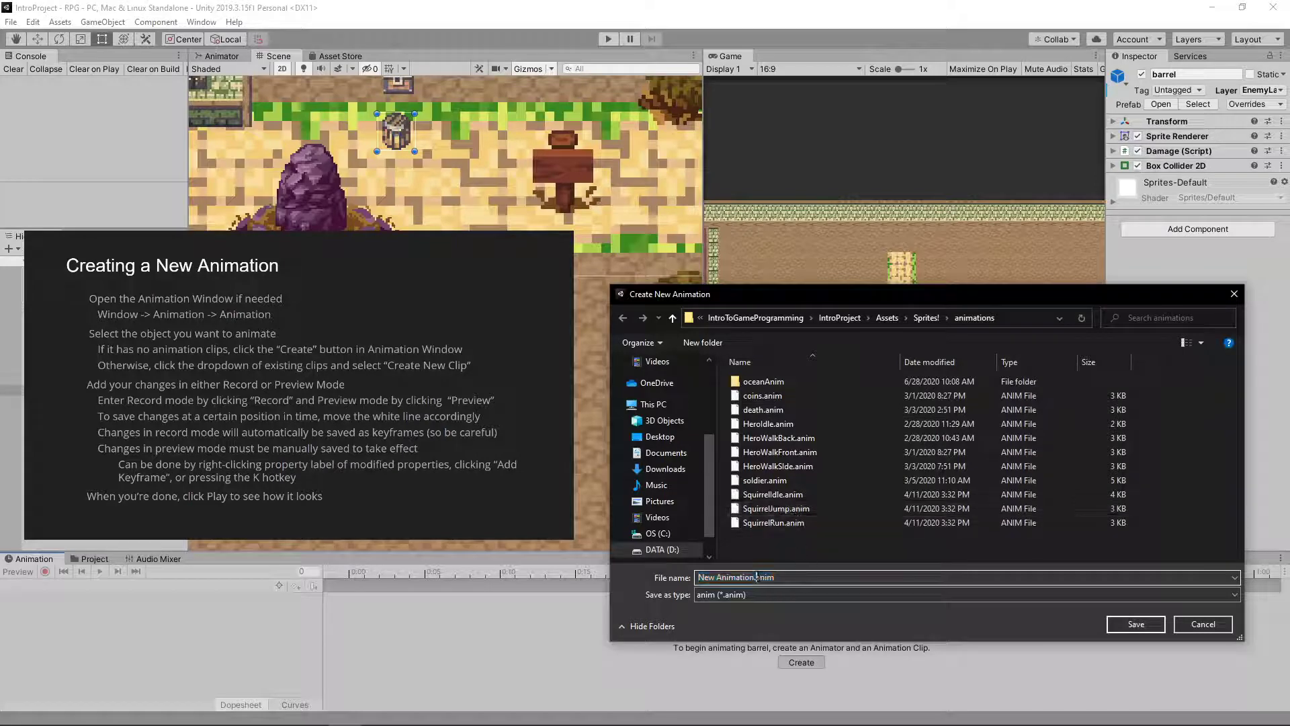
{"action": "left_click_drag", "start_coordinate": [755, 579], "coordinate": [699, 578]}
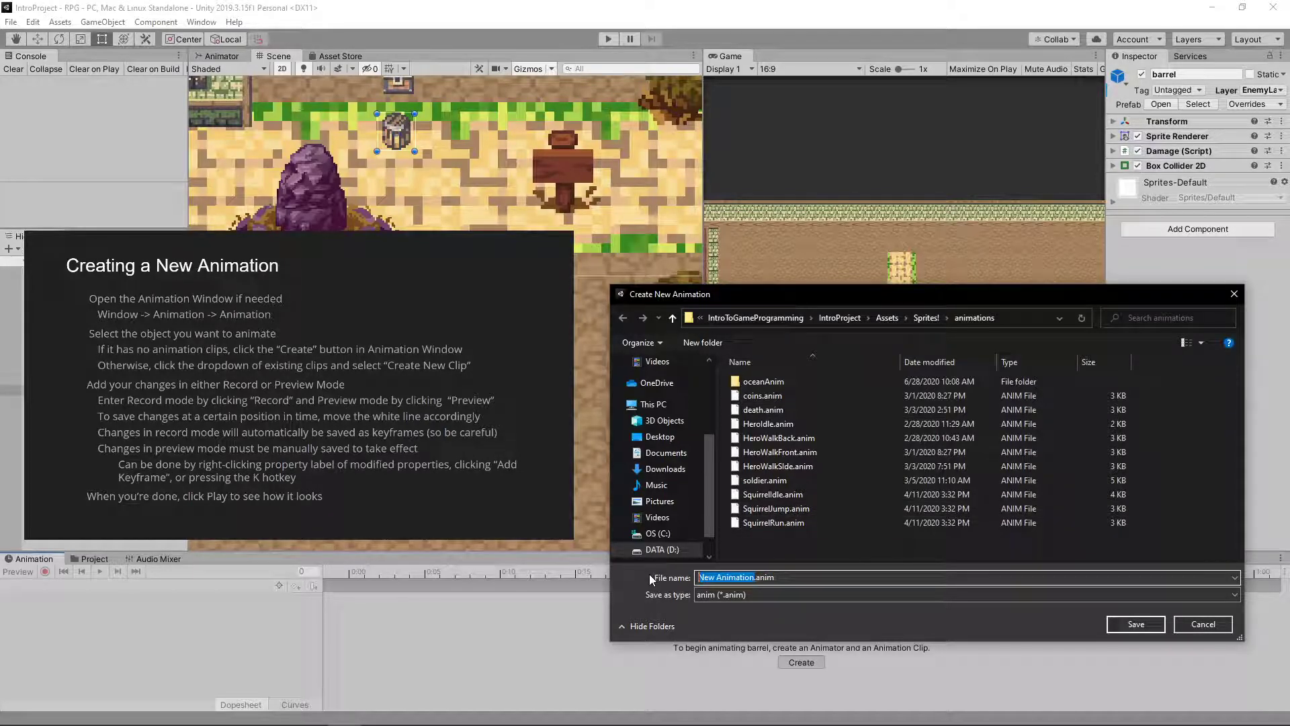
{"action": "type", "text": "BarrelAnimation"}
{"action": "left_click", "coordinate": [1136, 621]}
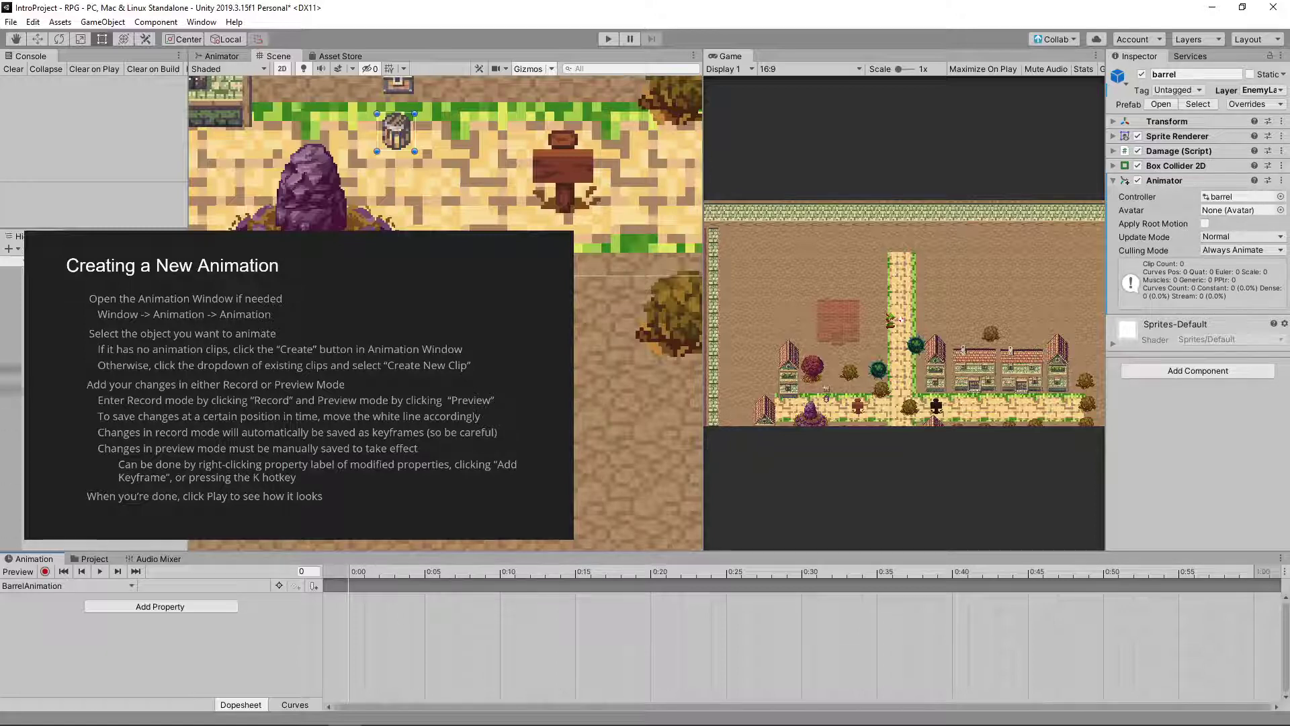
- Start recording BarrelAnimation and key the barrel's Y position at -3.8 on frame 0
{"action": "left_click", "coordinate": [94, 390]}
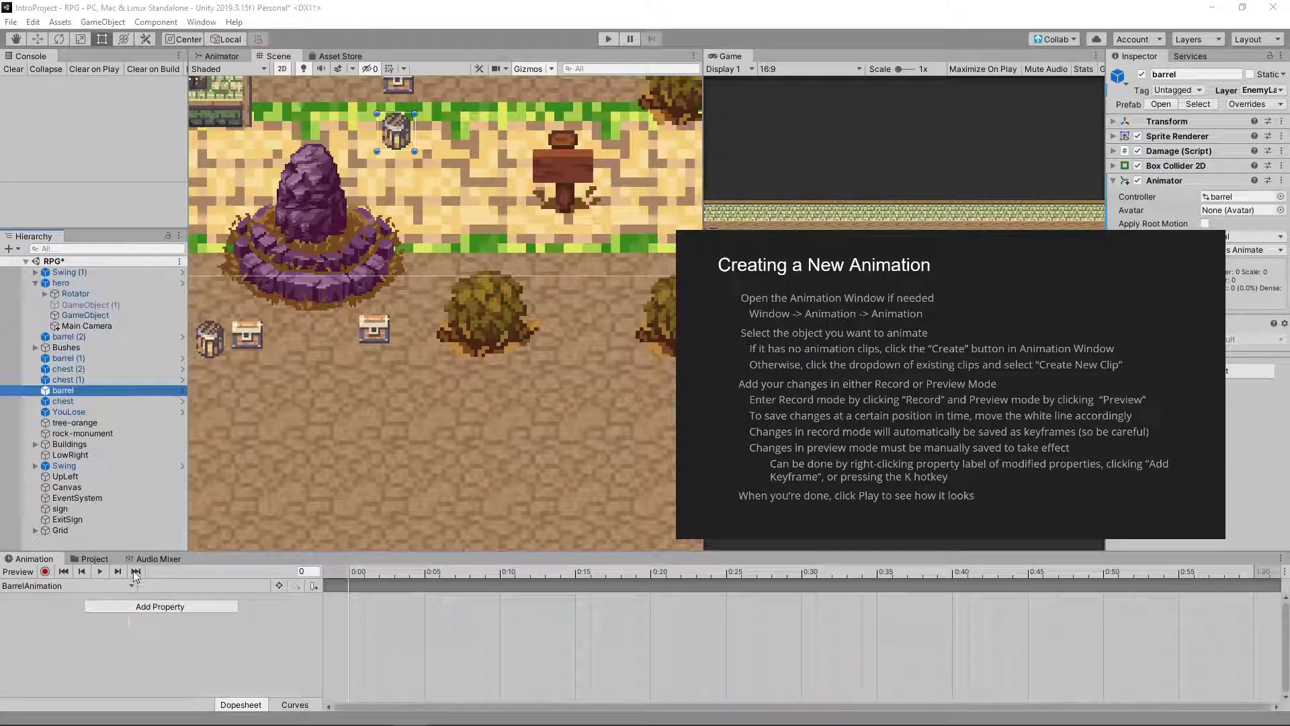
{"action": "left_click", "coordinate": [58, 585]}
{"action": "left_click", "coordinate": [45, 572]}
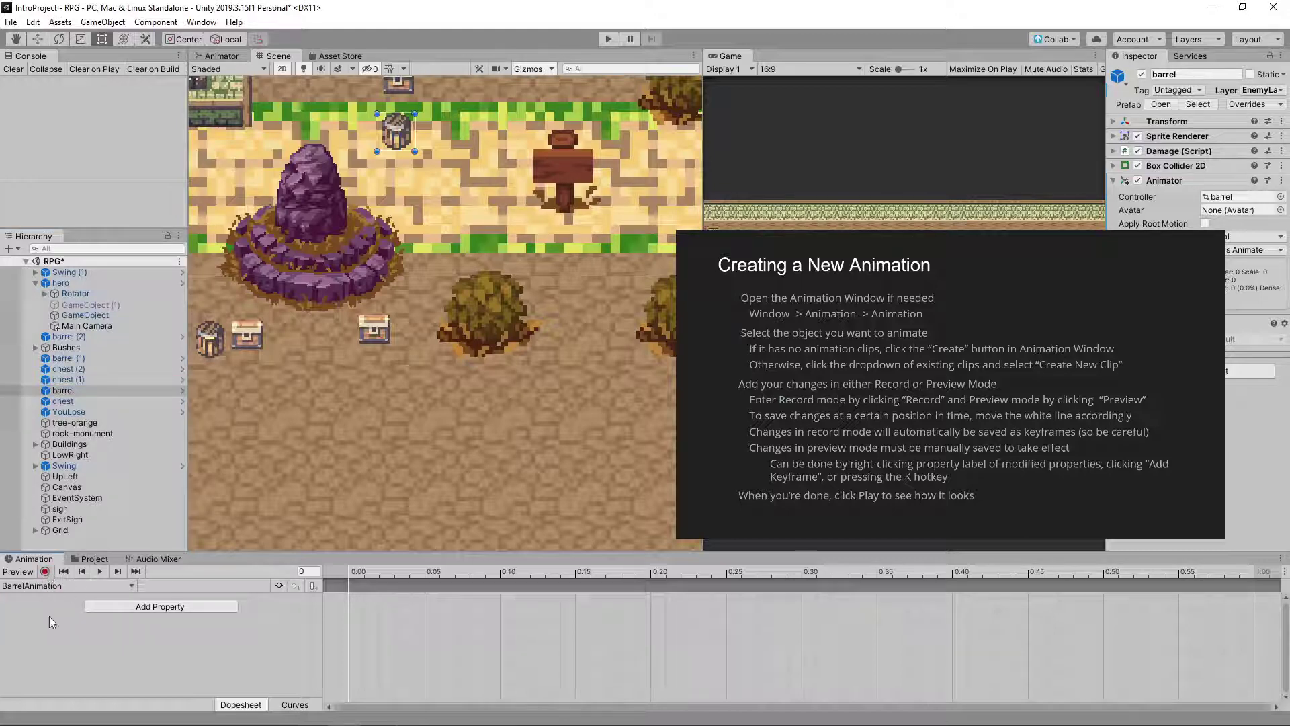
{"action": "left_click", "coordinate": [45, 572]}
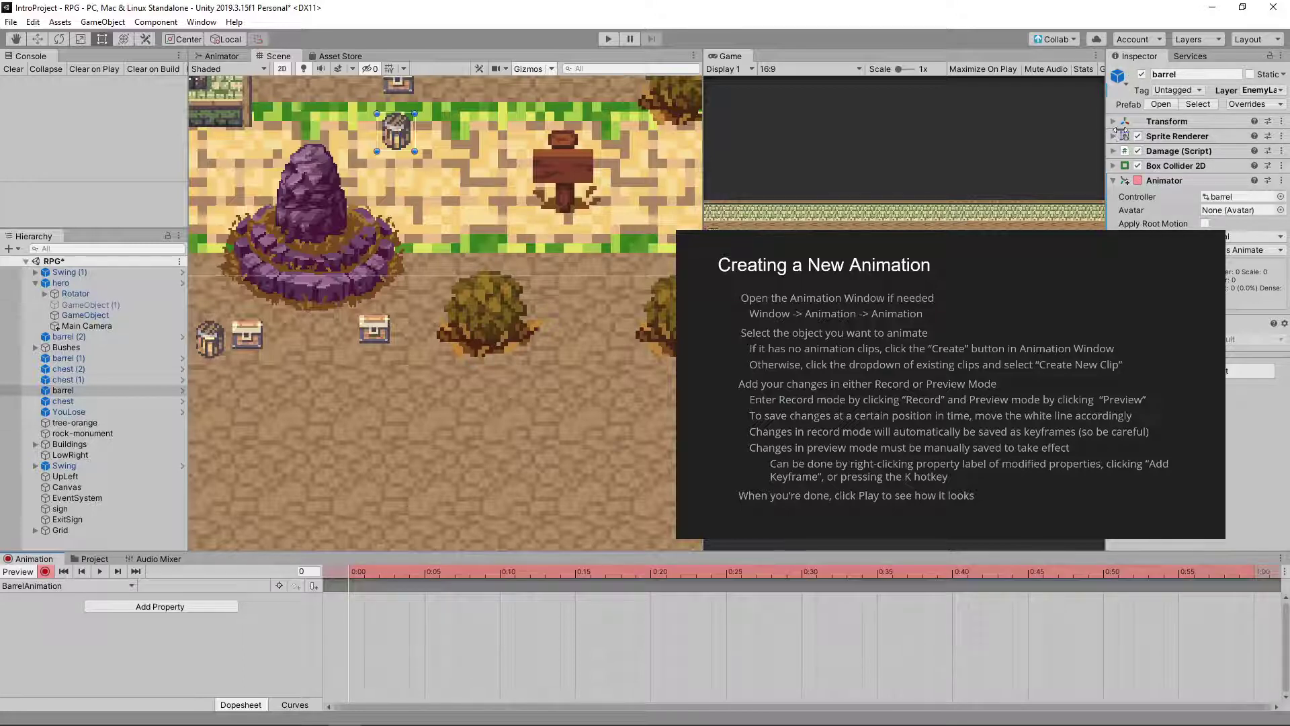
{"action": "left_click", "coordinate": [1220, 122]}
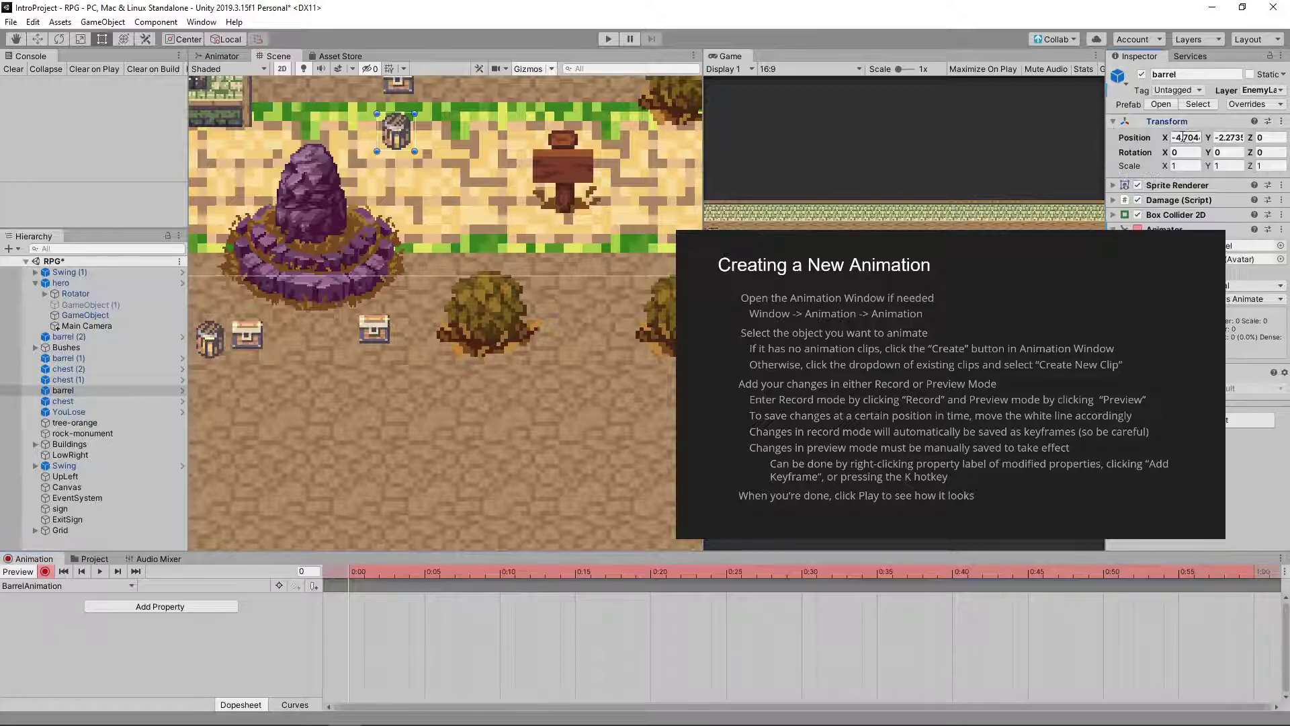
{"action": "left_click_drag", "start_coordinate": [1207, 139], "coordinate": [1178, 140]}
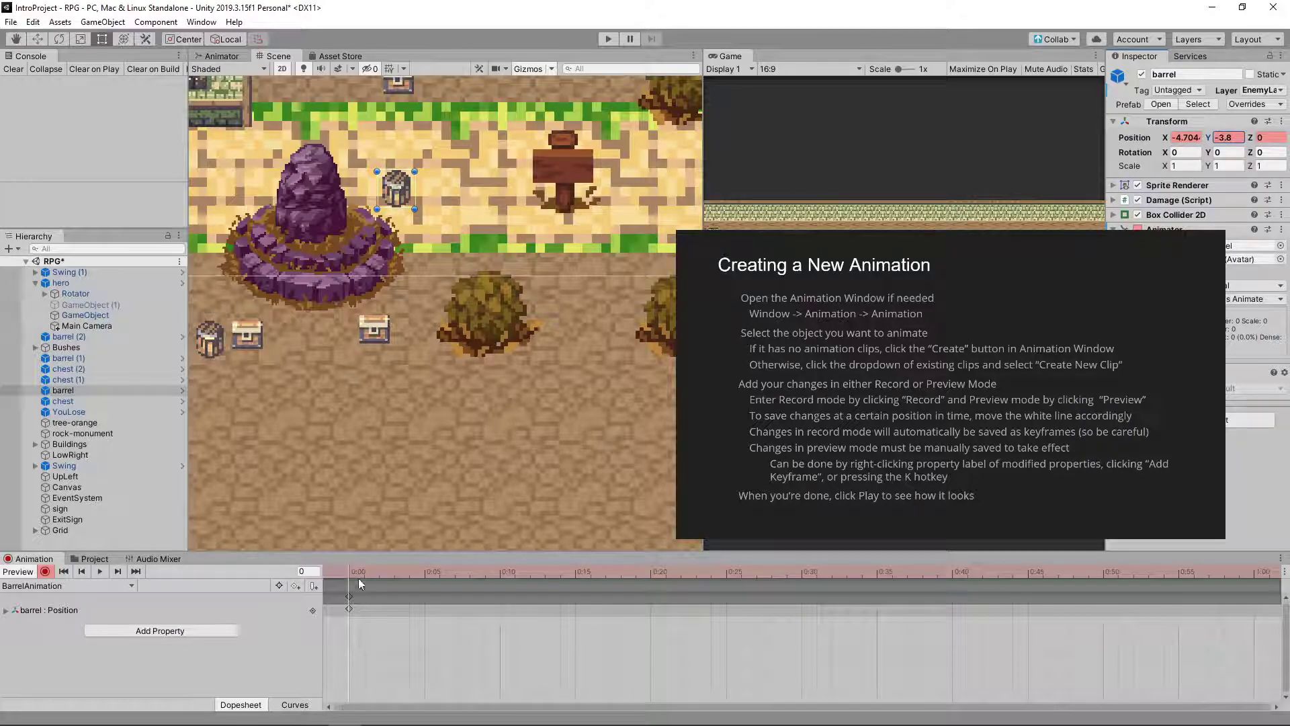
- Key the barrel's Y position at -2.26 on frame 25 and -3.34 on frame 50, and preview the recorded clip
{"action": "left_click", "coordinate": [727, 570]}
{"action": "left_click_drag", "start_coordinate": [1203, 137], "coordinate": [1226, 139]}
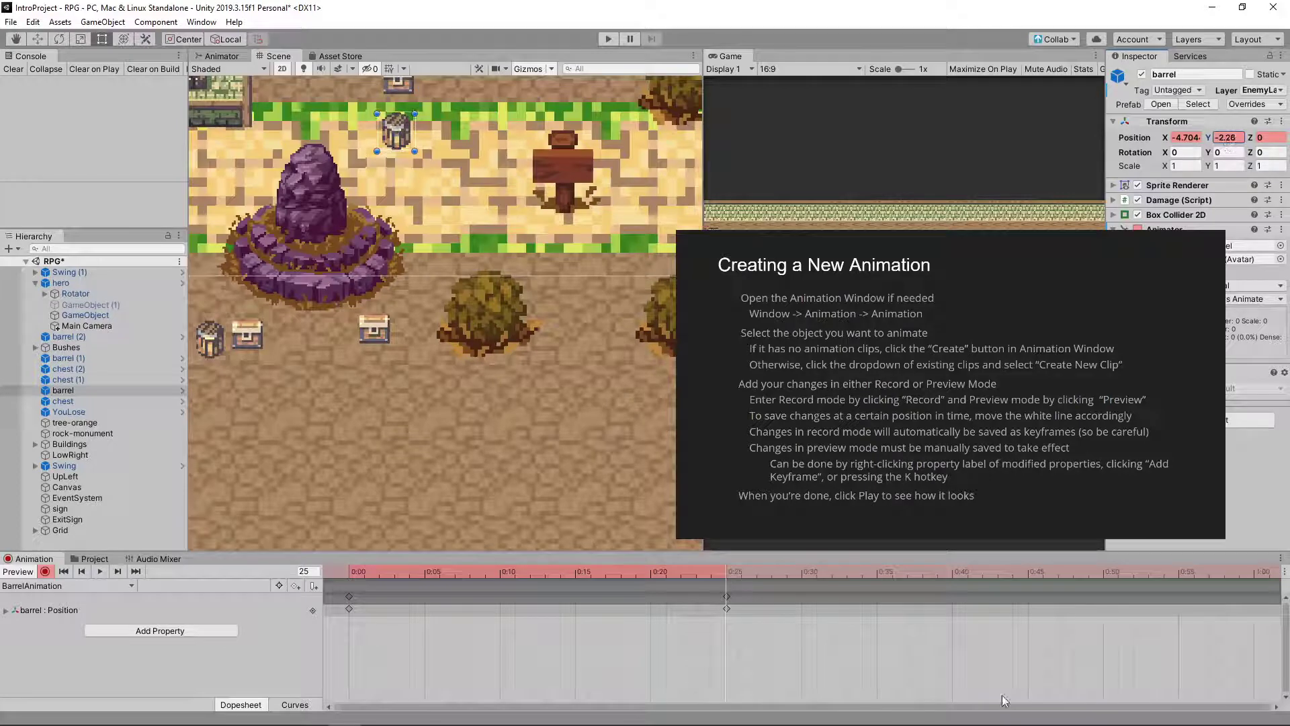
{"action": "left_click", "coordinate": [1104, 571]}
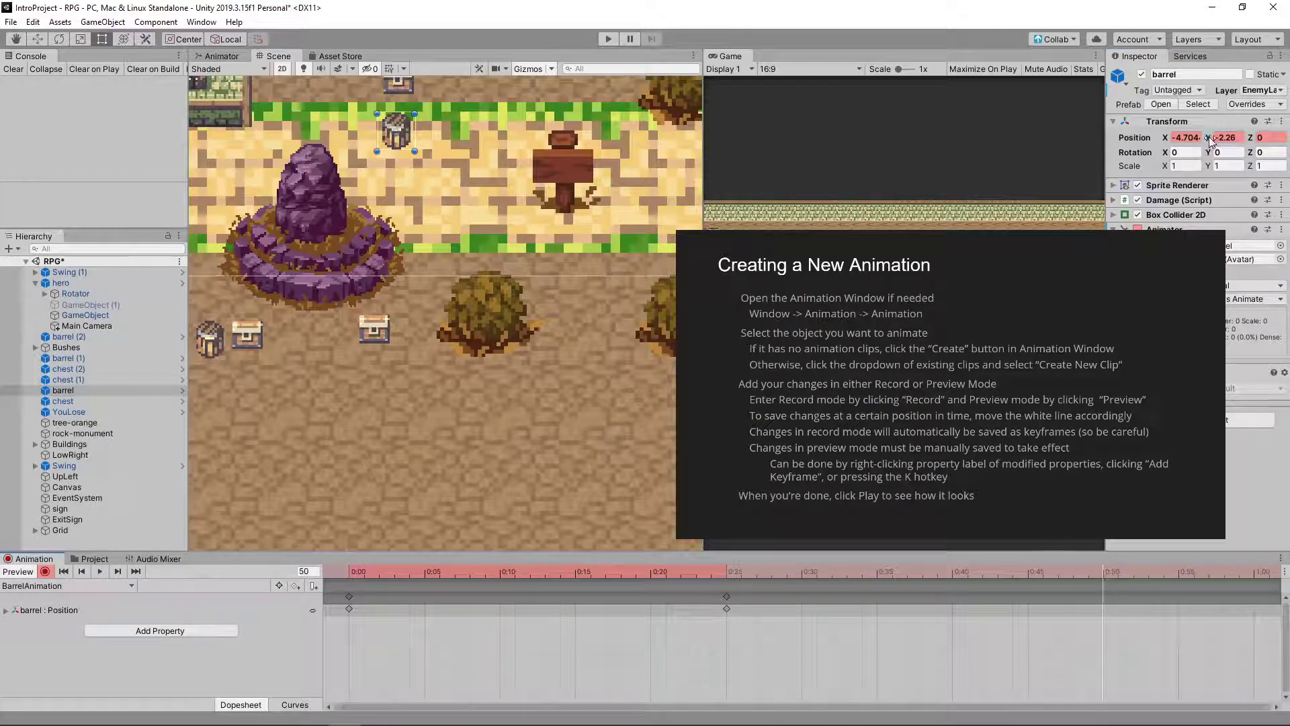
{"action": "left_click_drag", "start_coordinate": [1207, 136], "coordinate": [1196, 137]}
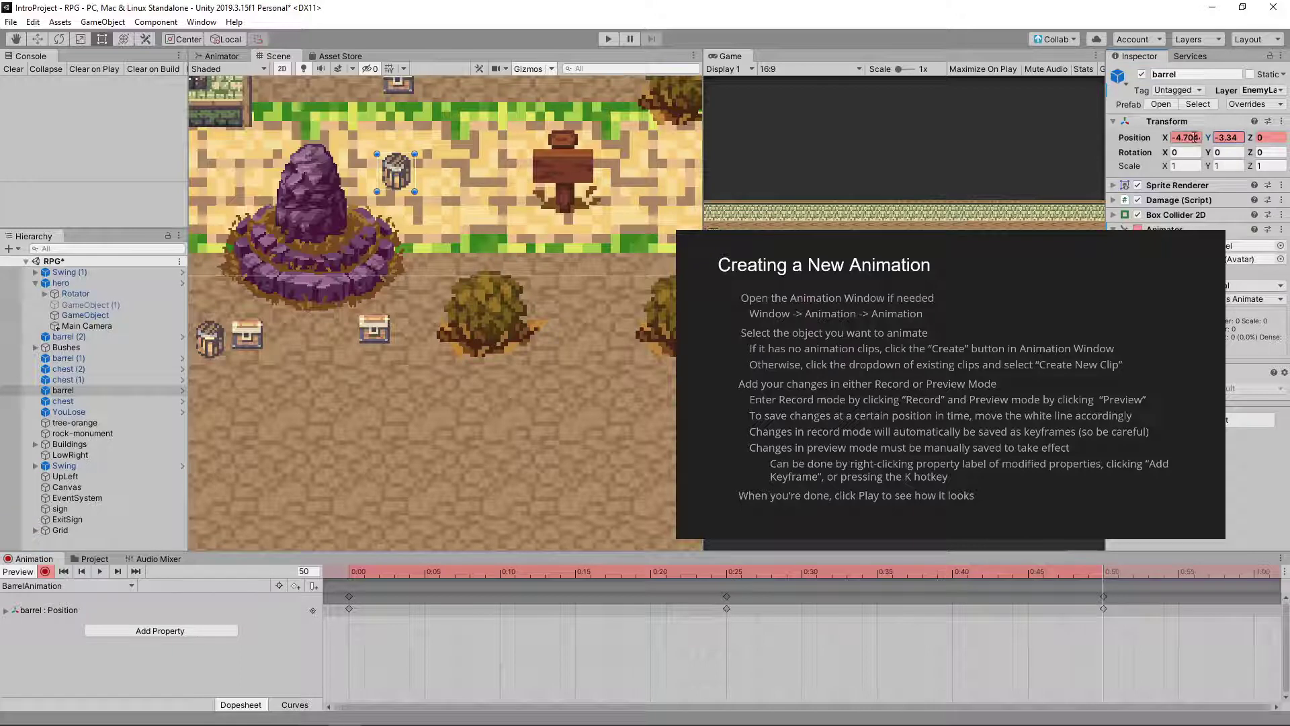
{"action": "left_click", "coordinate": [44, 571]}
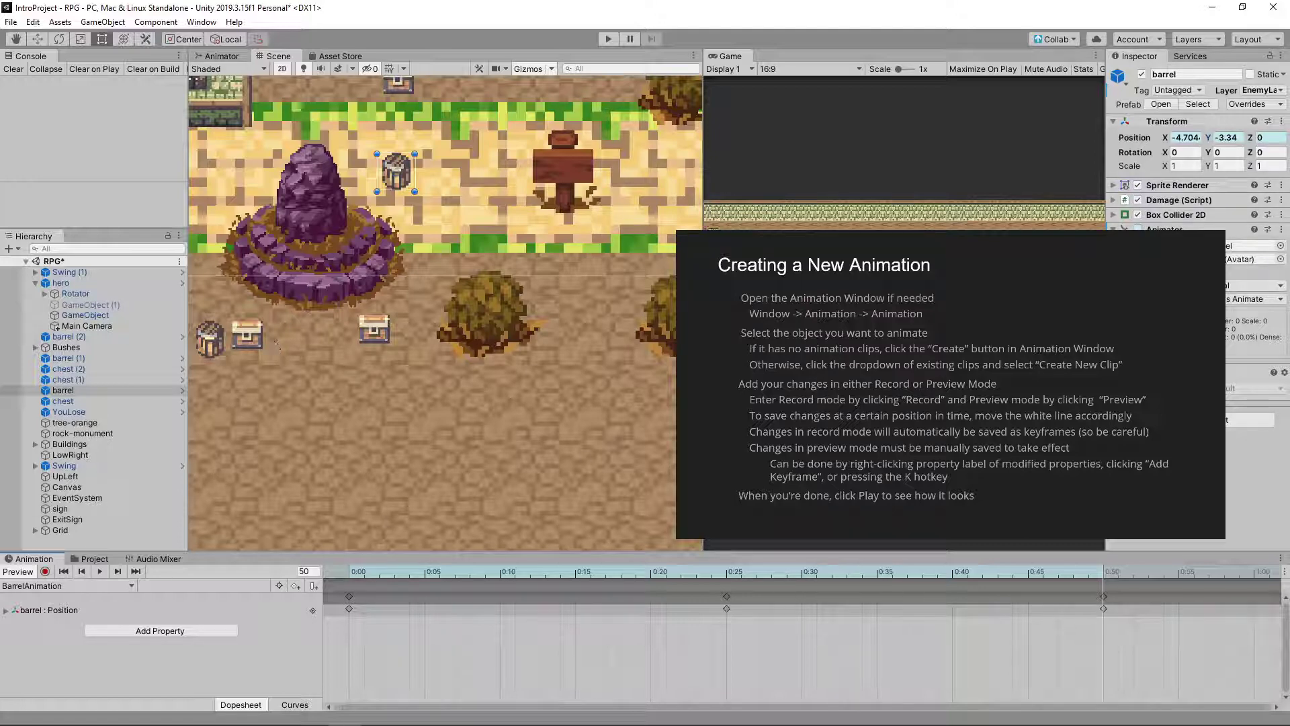
{"action": "left_click", "coordinate": [99, 571]}
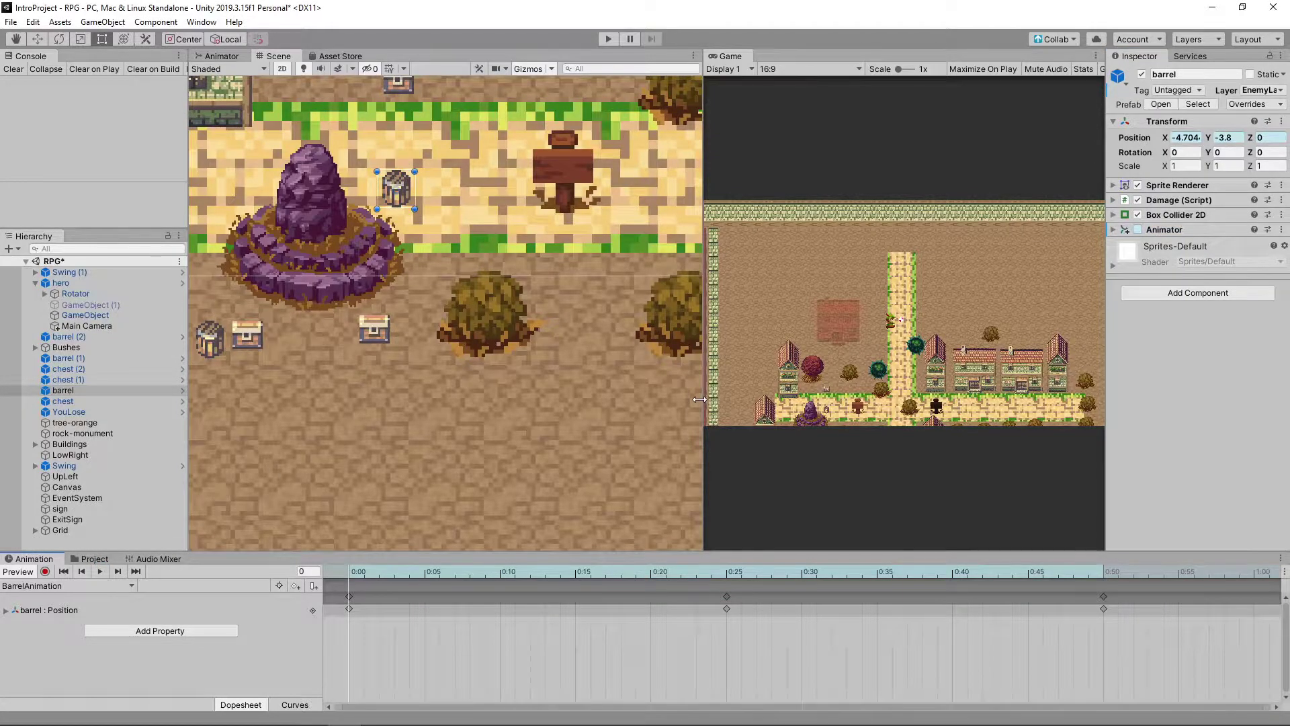
- Widen the Game view and run the game, walking the hero down the path to the crossroads
{"action": "left_click_drag", "start_coordinate": [699, 399], "coordinate": [236, 422]}
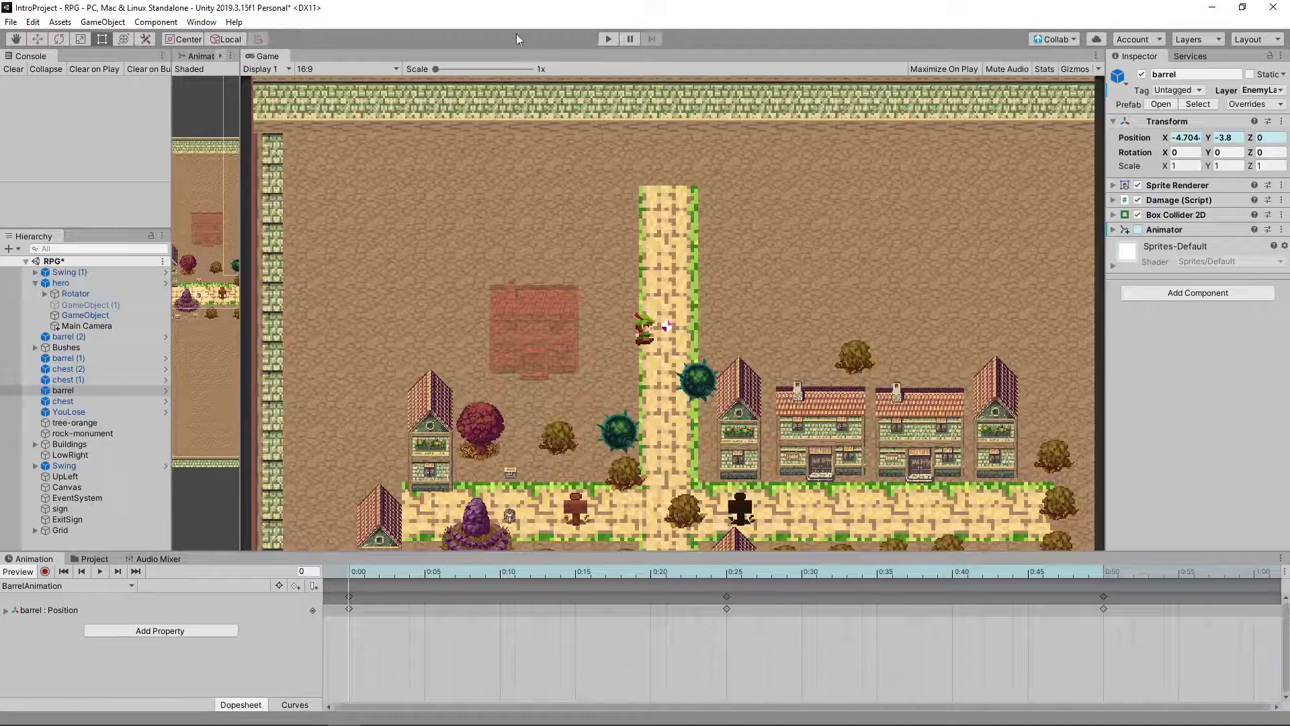
{"action": "left_click", "coordinate": [613, 39]}
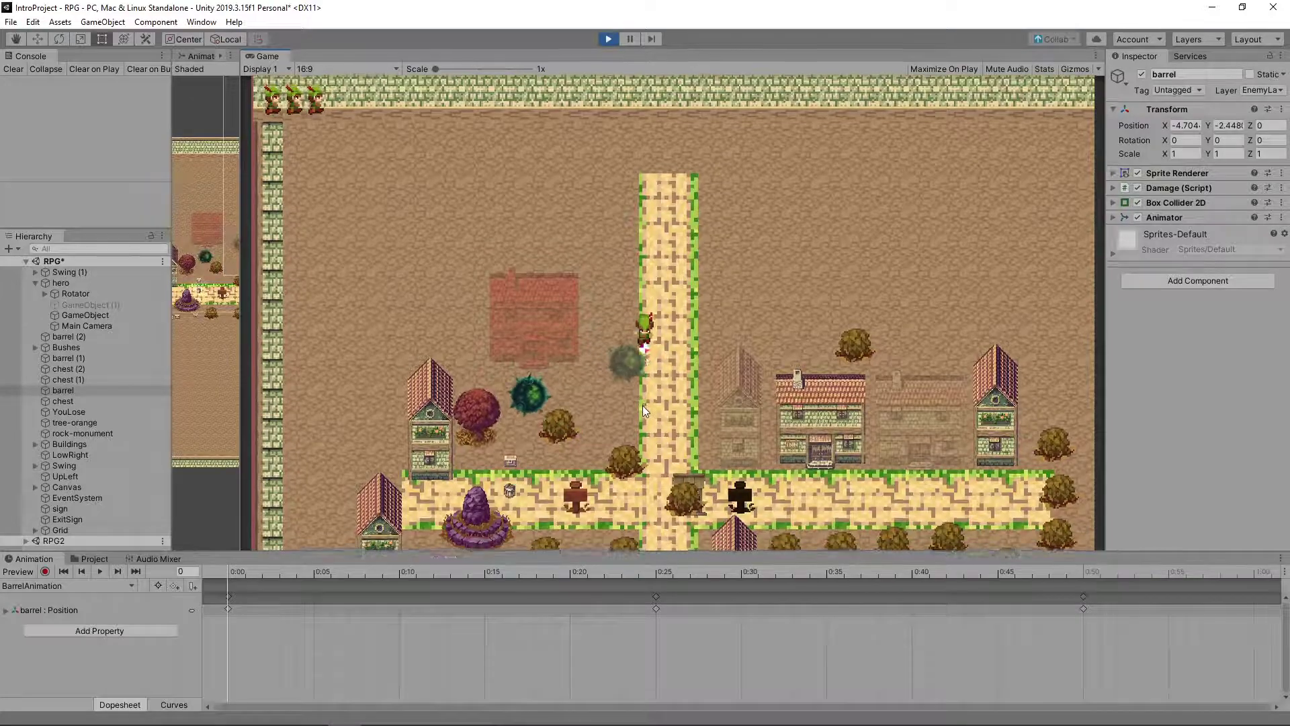
{"action": "key", "text": "Left"}
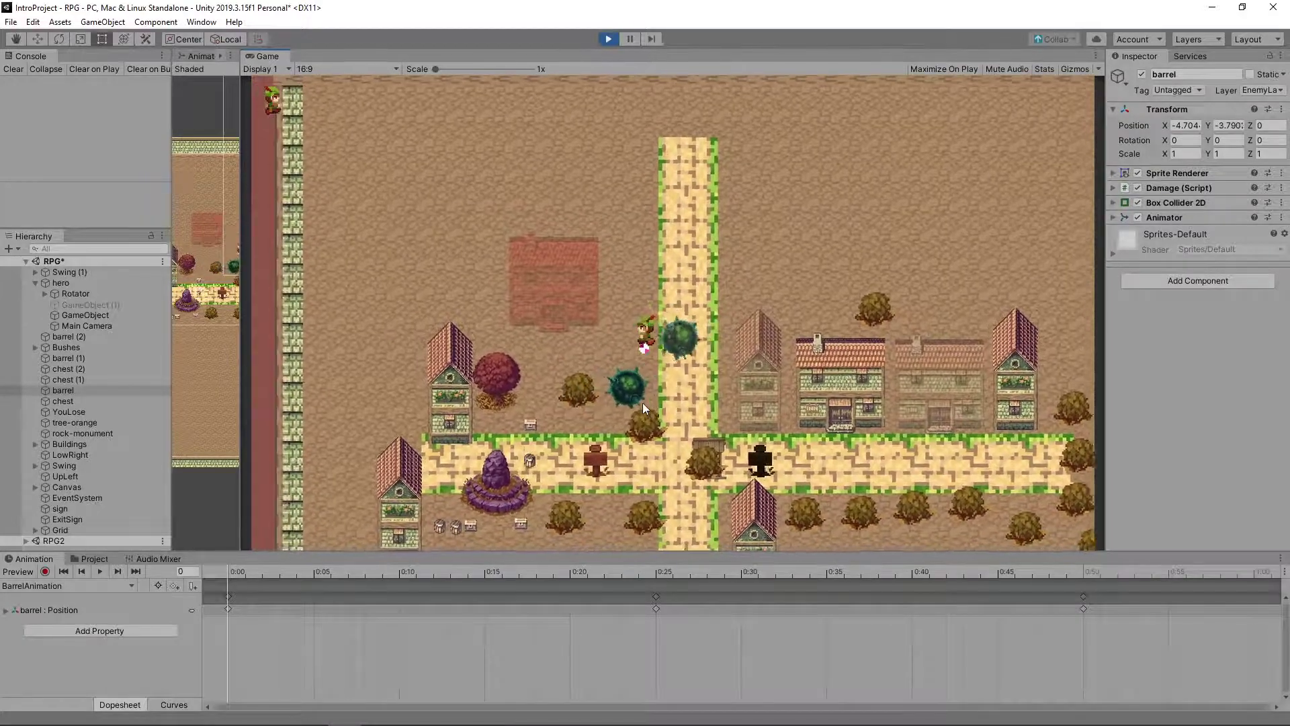
{"action": "key", "text": "Down"}
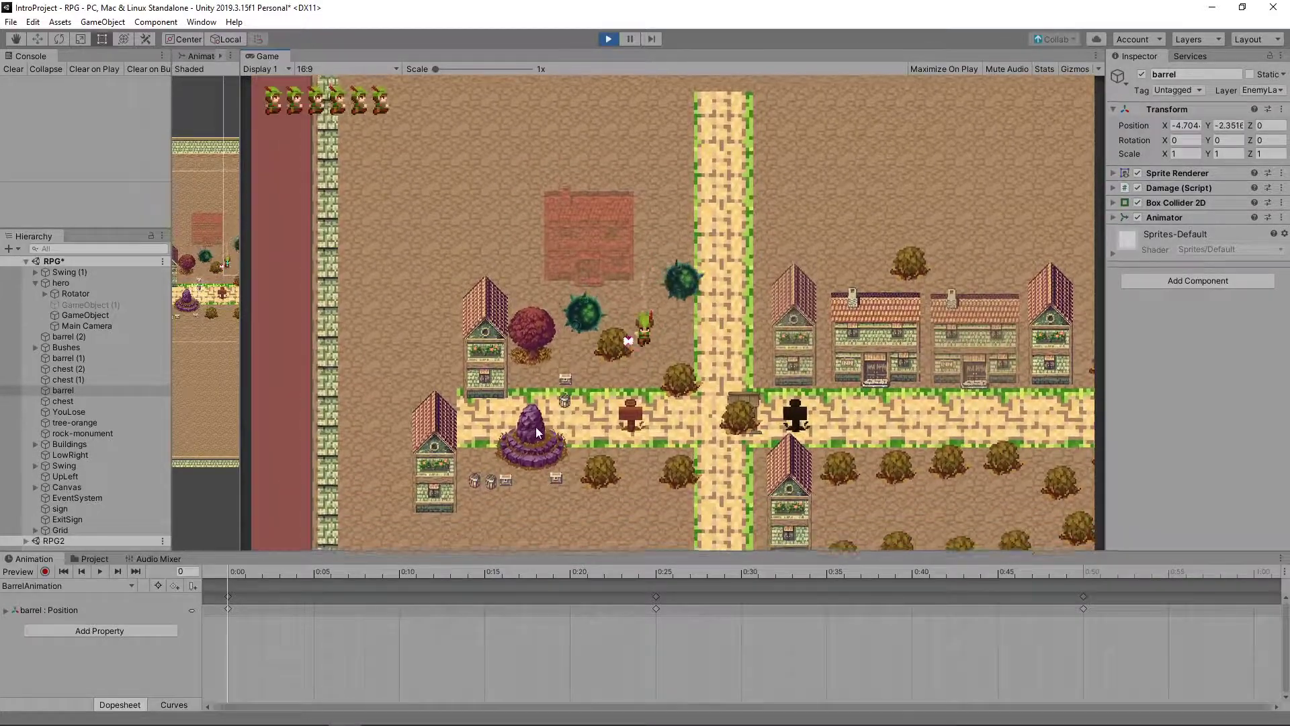
{"action": "key", "text": "Right"}
{"action": "key", "text": "Right"}
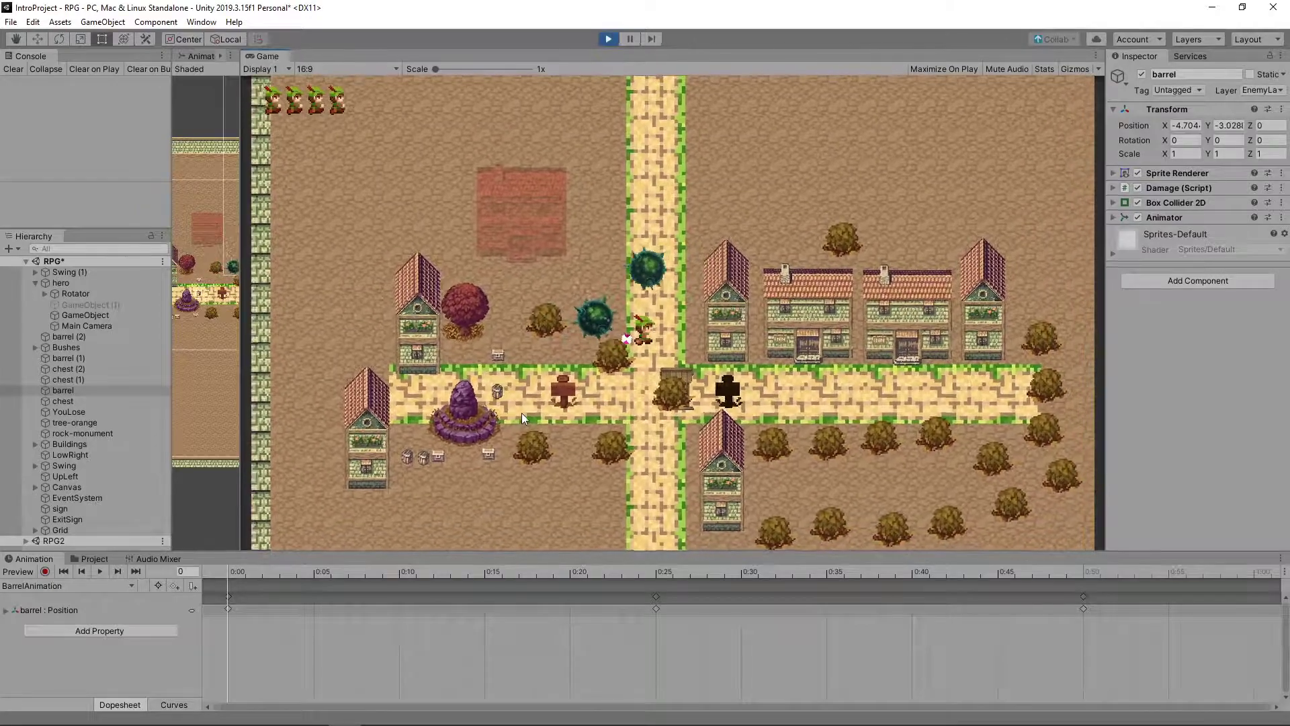
{"action": "key", "text": "Down"}
{"action": "key", "text": "Right"}
{"action": "key", "text": "Left"}
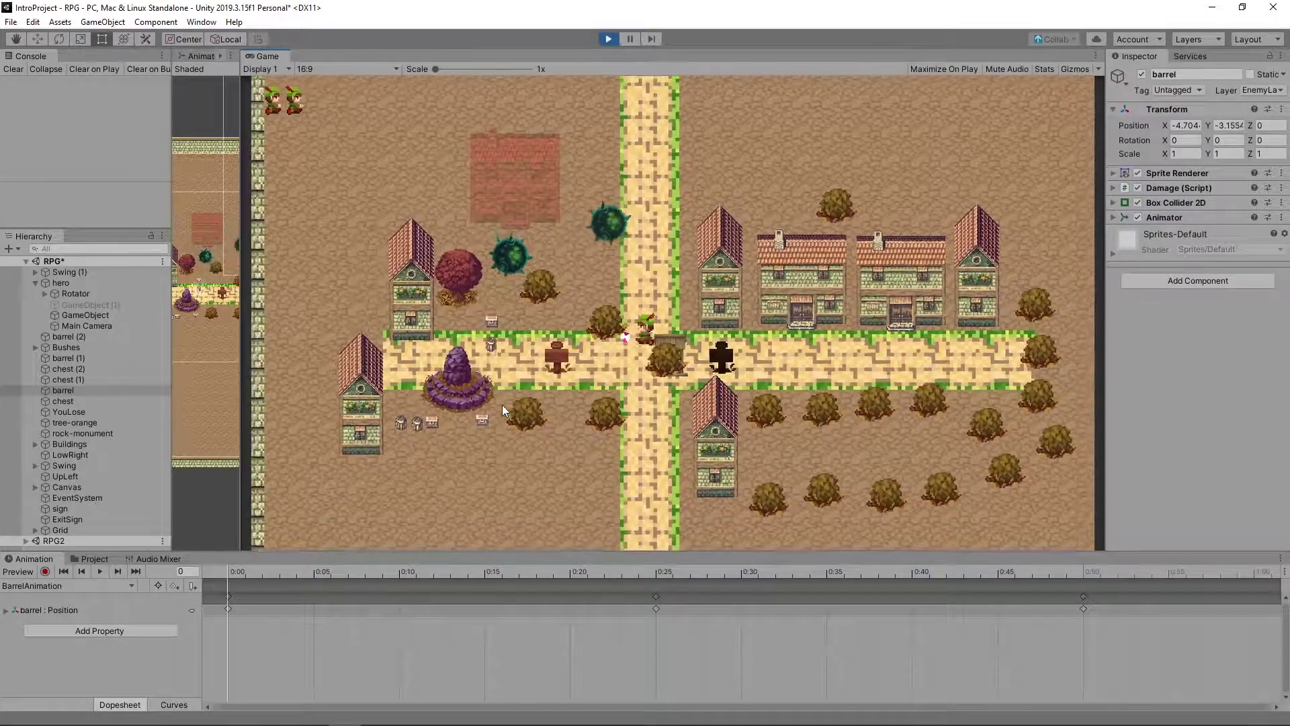
{"action": "key", "text": "Down"}
{"action": "key", "text": "Right"}
{"action": "key", "text": "Up"}
{"action": "key", "text": "Left"}
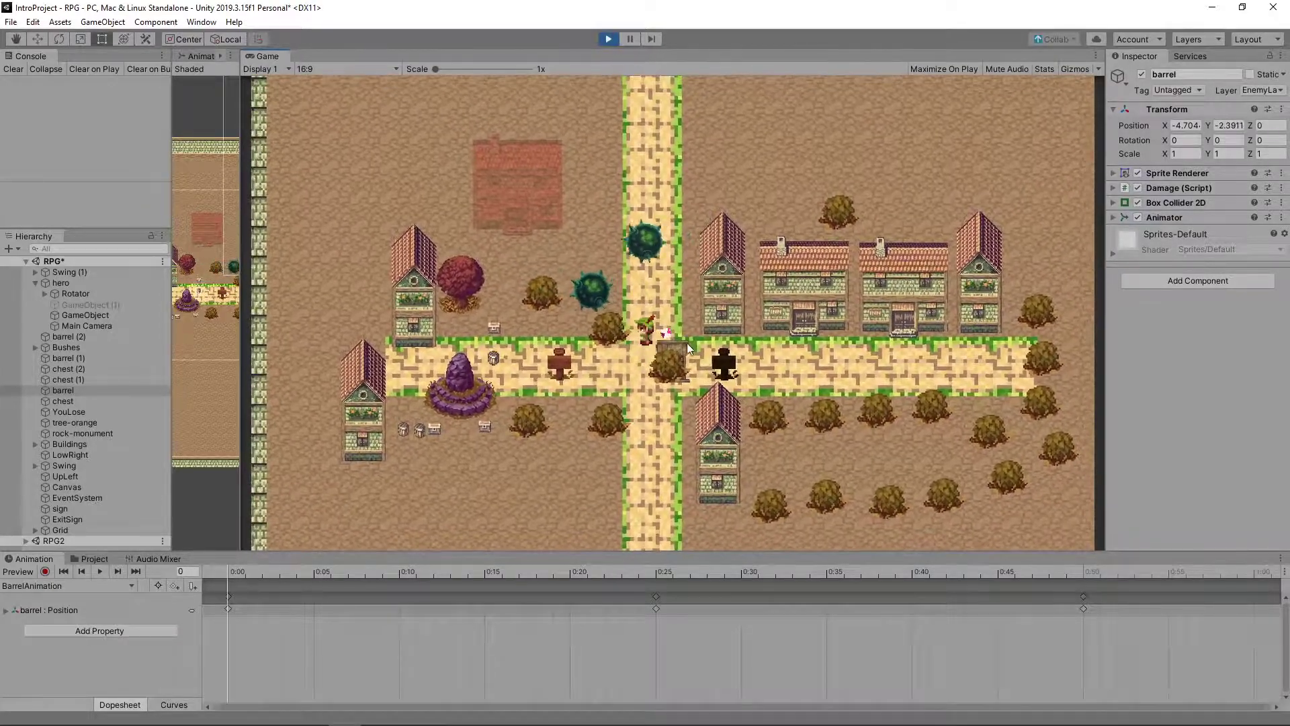
{"action": "key", "text": "Down"}
{"action": "key", "text": "Left"}
{"action": "key", "text": "Left"}
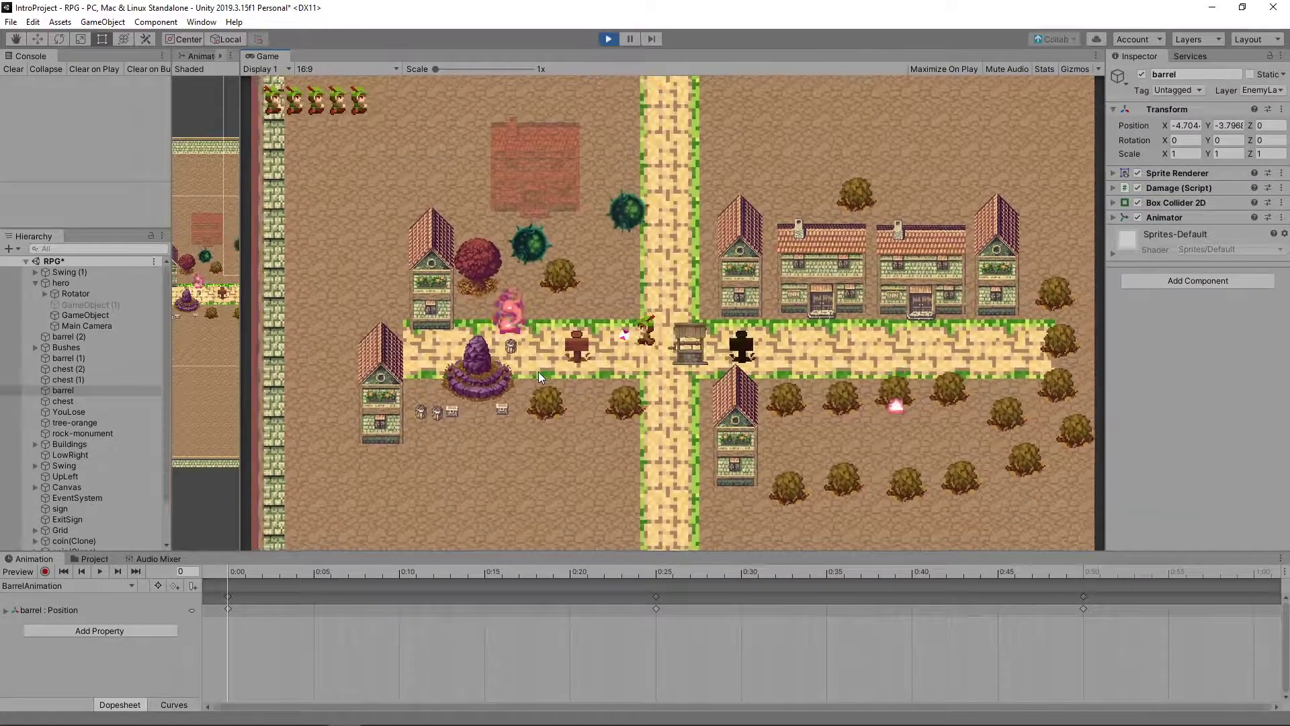
- Walk the hero over to the animated barrel near the purple rock monument to watch its motion, and stop the game
{"action": "key", "text": "Down"}
{"action": "key", "text": "Left"}
{"action": "key", "text": "Left"}
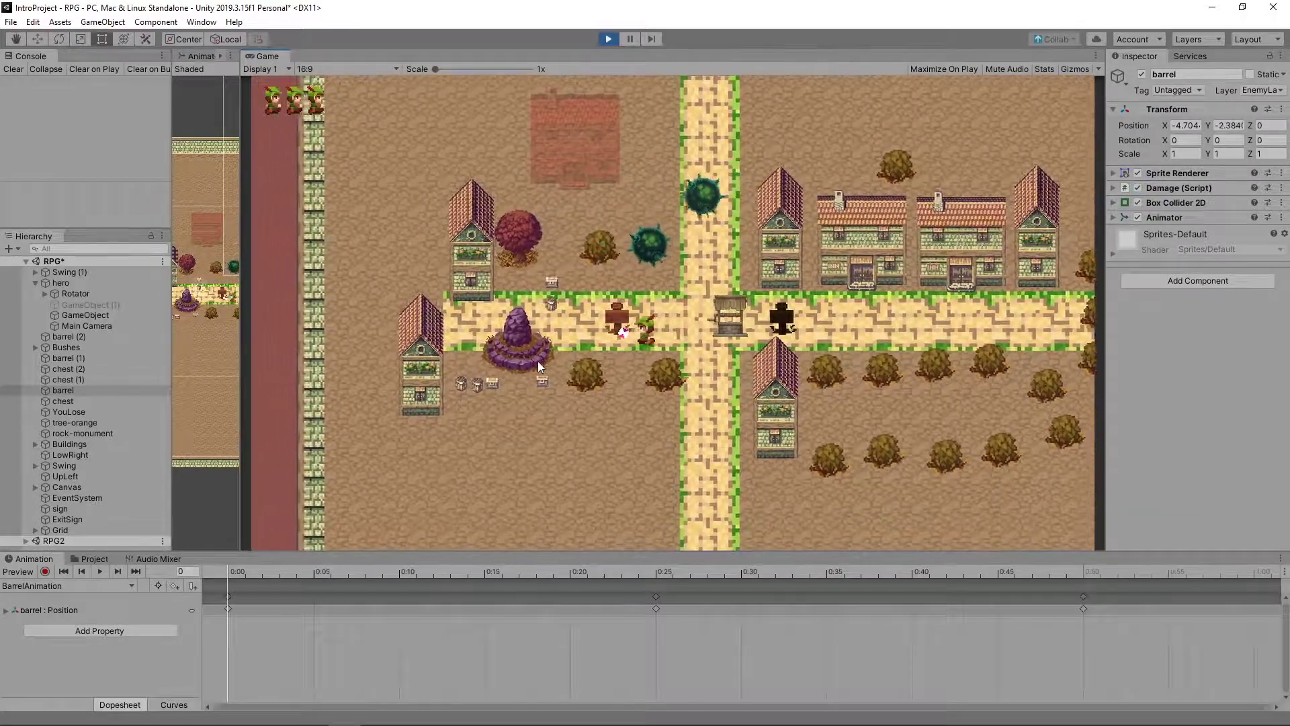
{"action": "key", "text": "Left"}
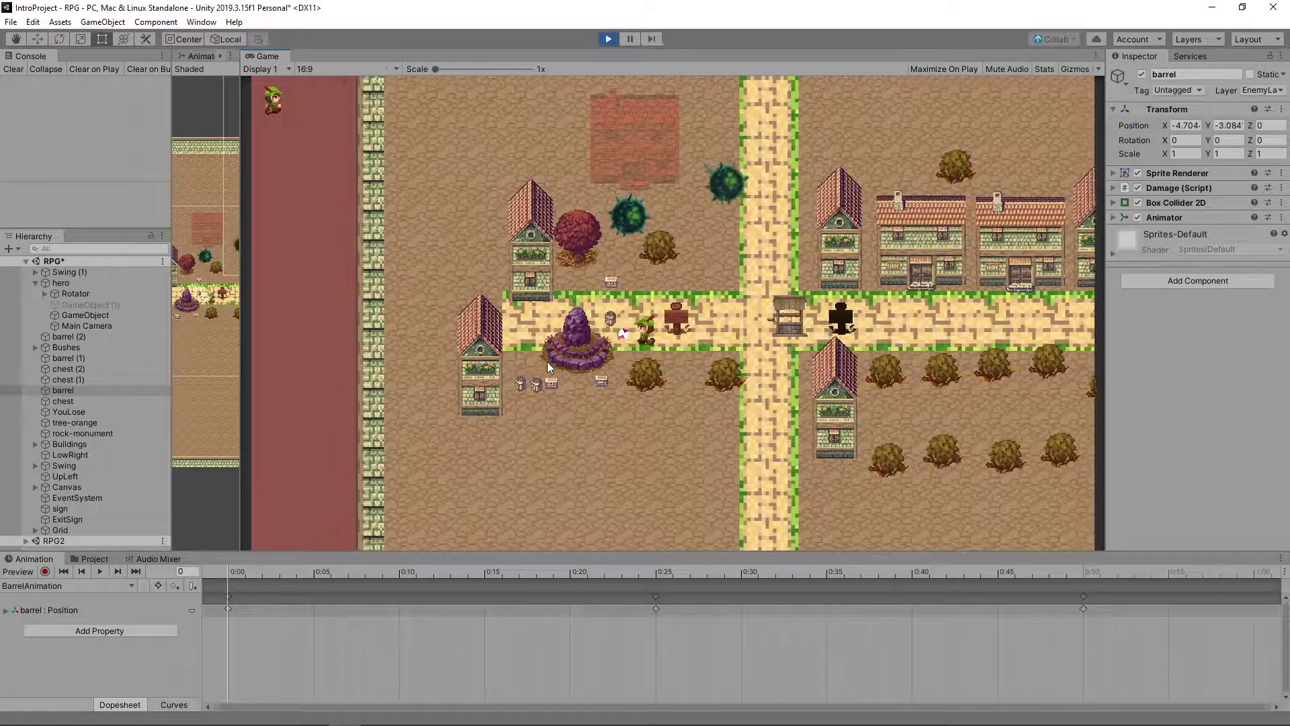
{"action": "key", "text": "Up"}
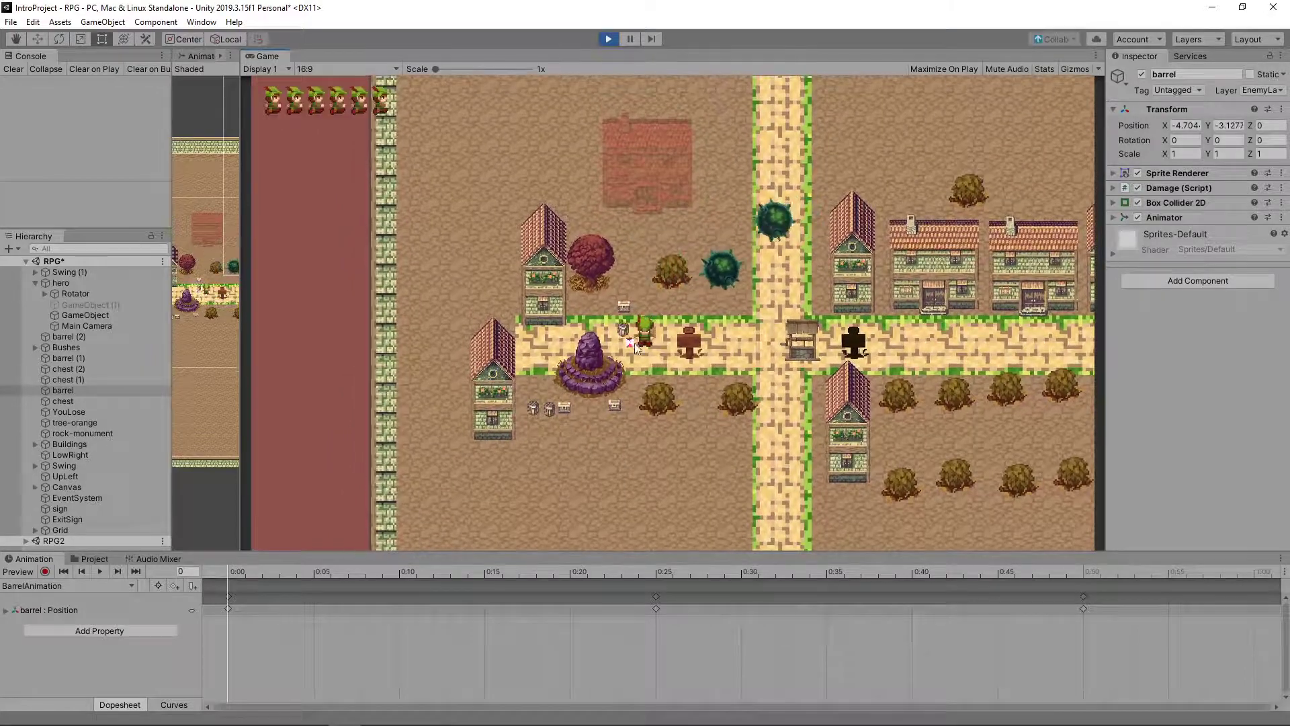
{"action": "key", "text": "Right"}
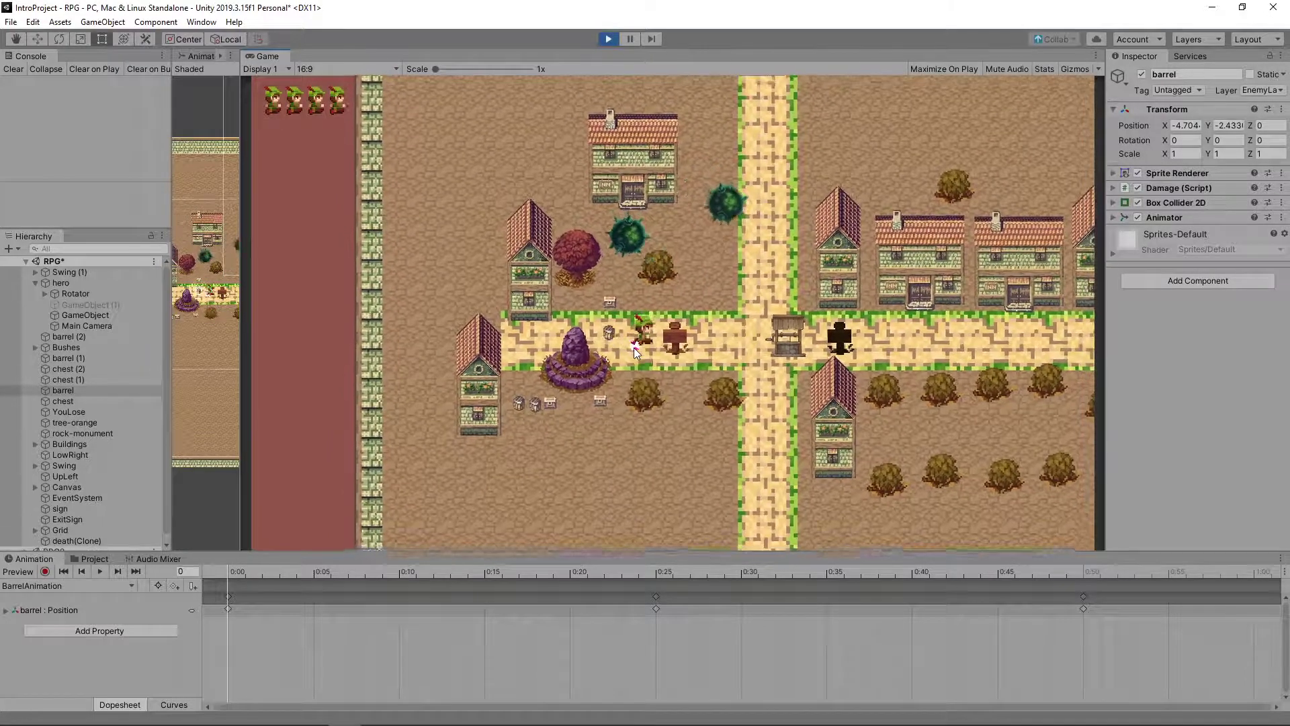
{"action": "key", "text": "Down"}
{"action": "key", "text": "Up"}
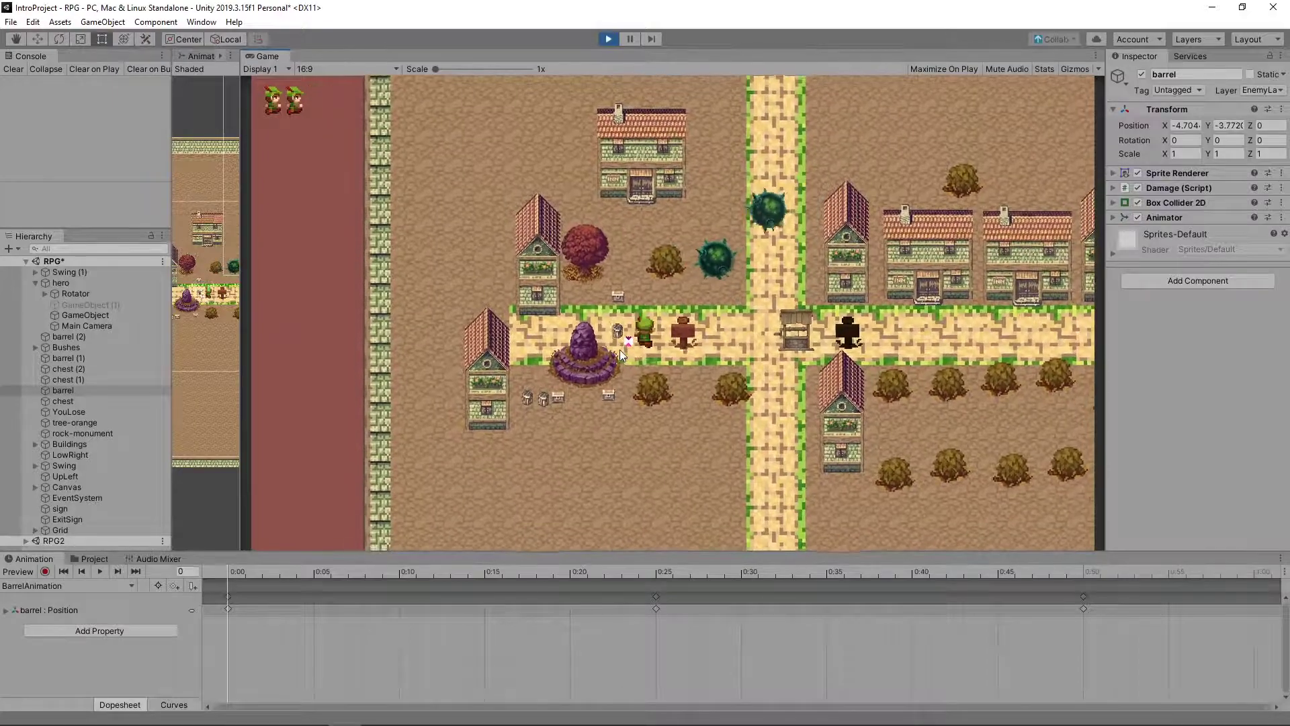
{"action": "key", "text": "Down"}
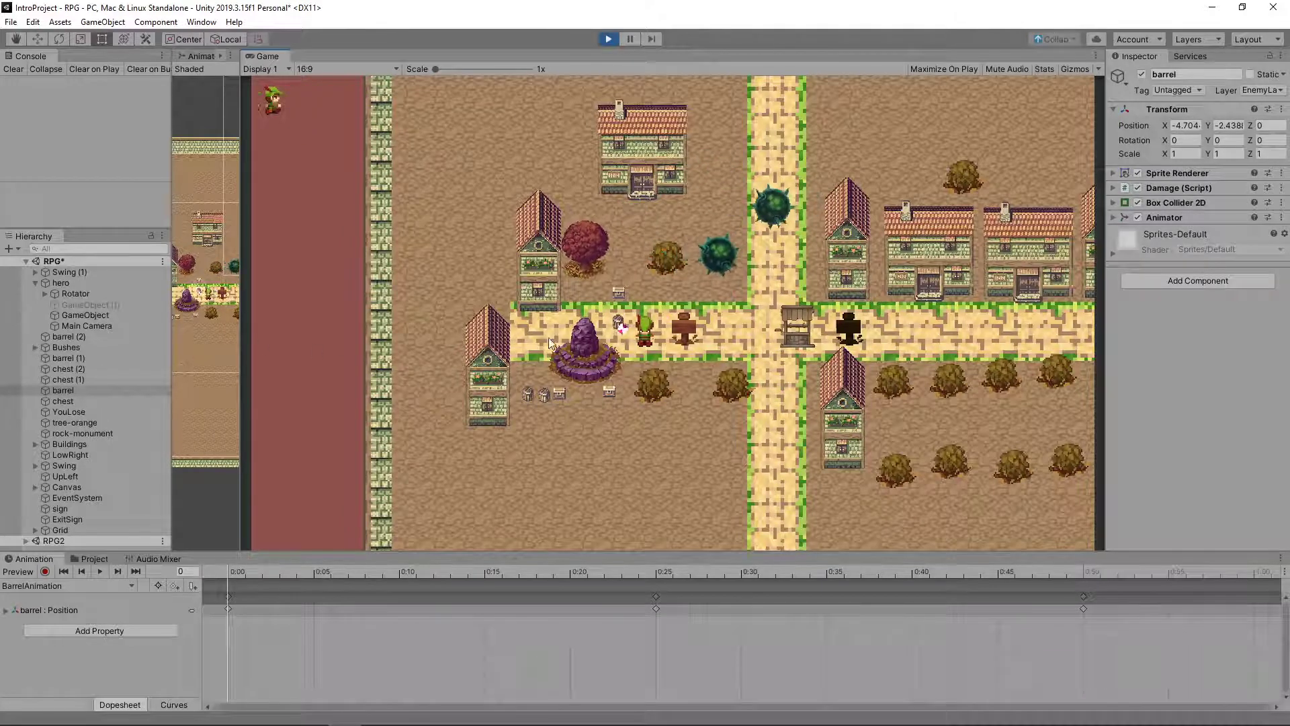
{"action": "left_click", "coordinate": [609, 39]}
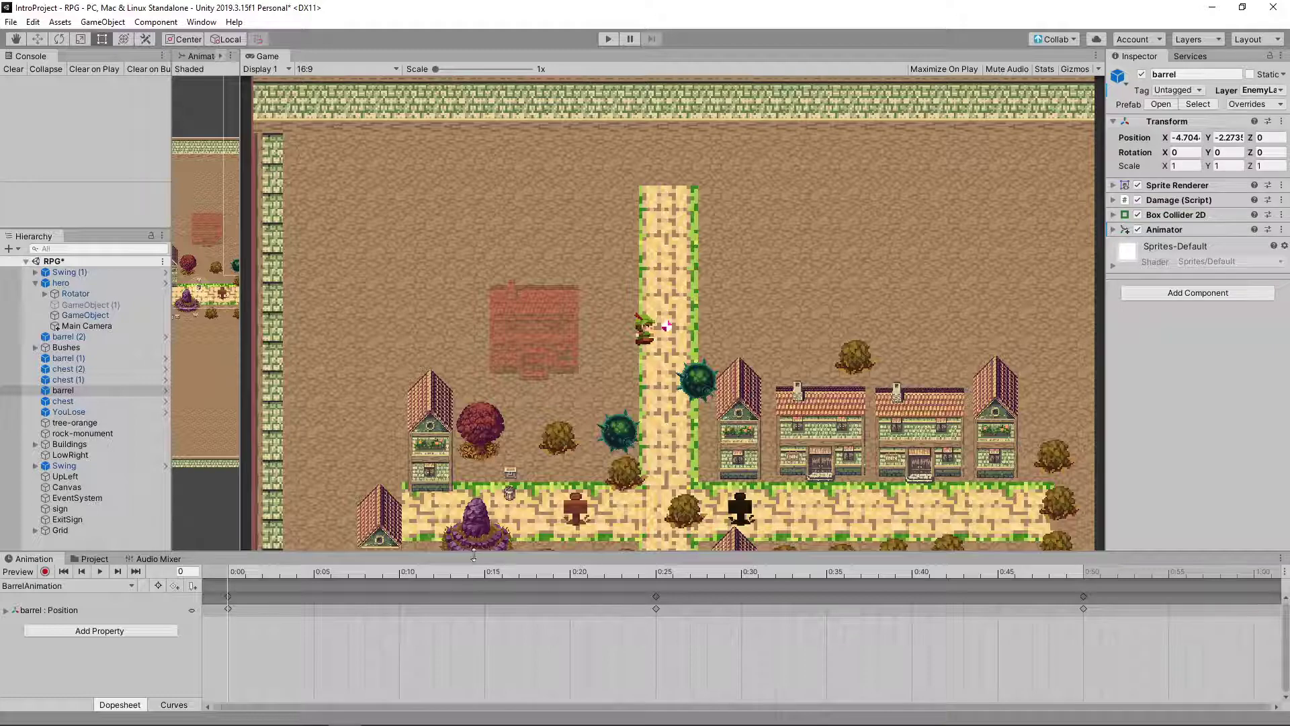
- Enlarge the Animation window, lower the frame 25 key on the barrel's Y position curve below both end keys, and preview the clip
{"action": "left_click_drag", "start_coordinate": [477, 551], "coordinate": [470, 452]}
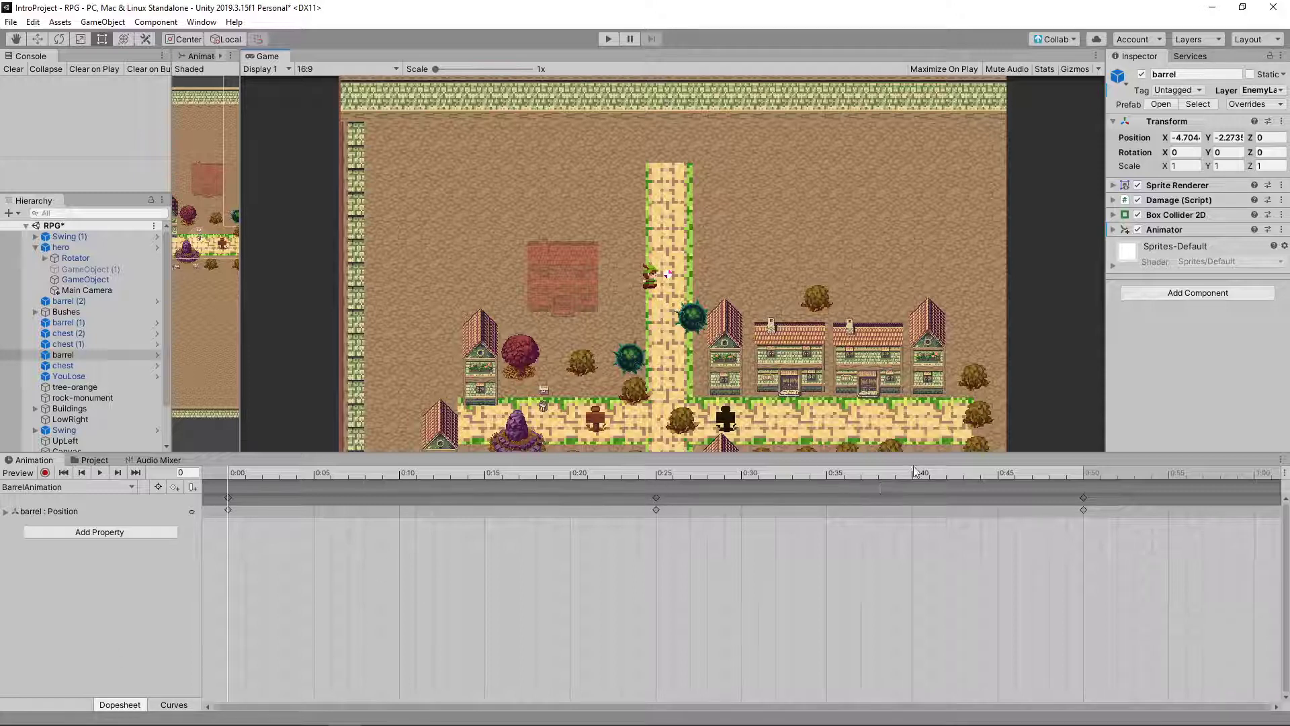
{"action": "left_click", "coordinate": [175, 706]}
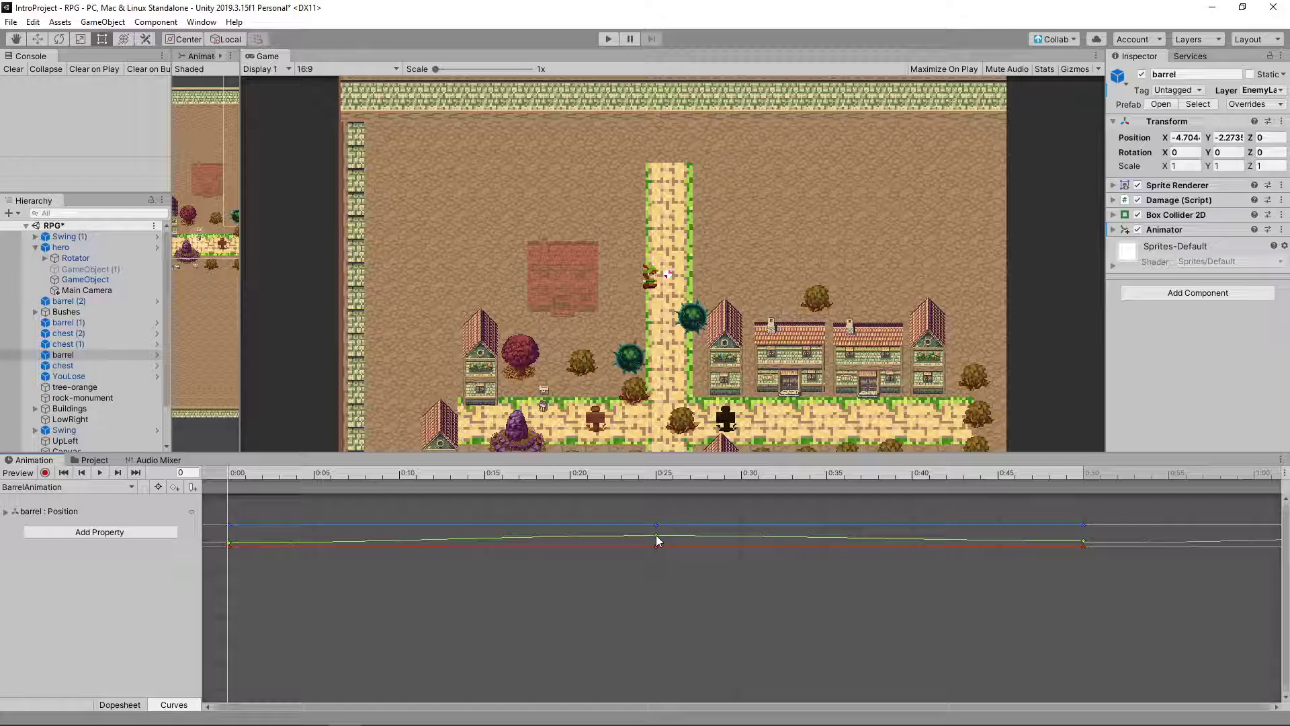
{"action": "left_click_drag", "start_coordinate": [656, 535], "coordinate": [655, 563]}
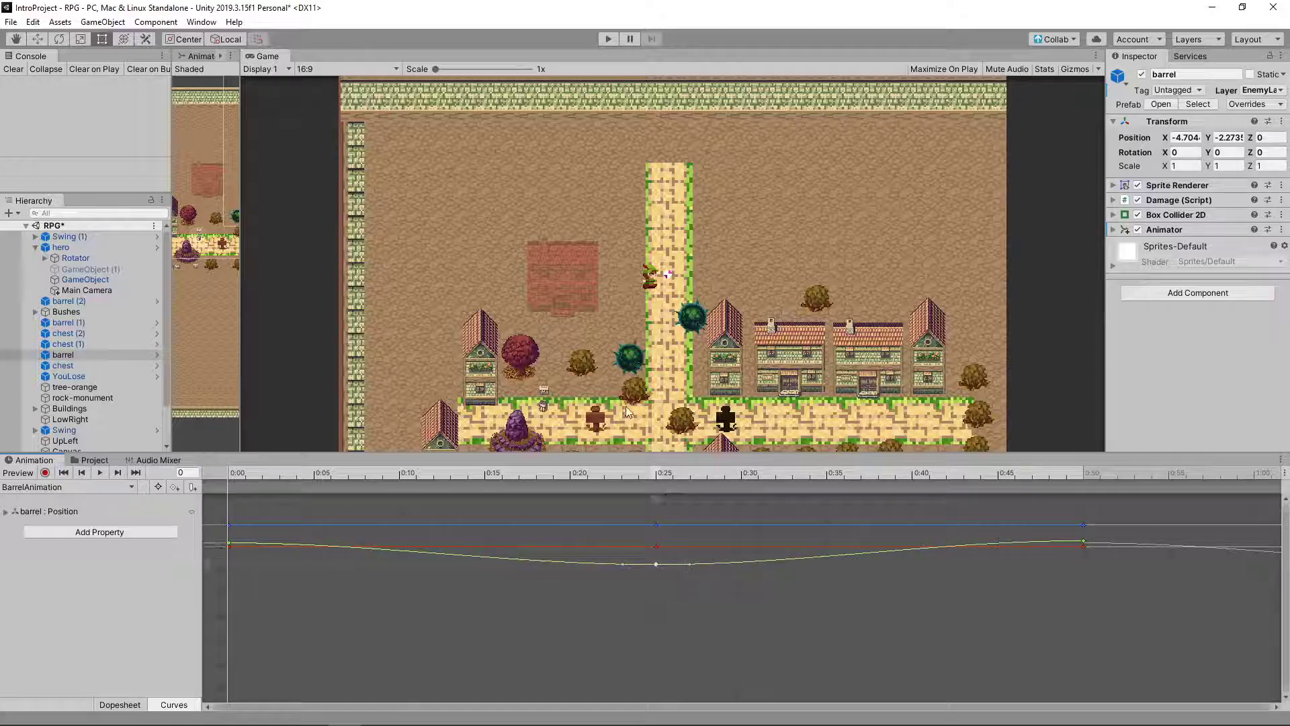
{"action": "left_click", "coordinate": [100, 472]}
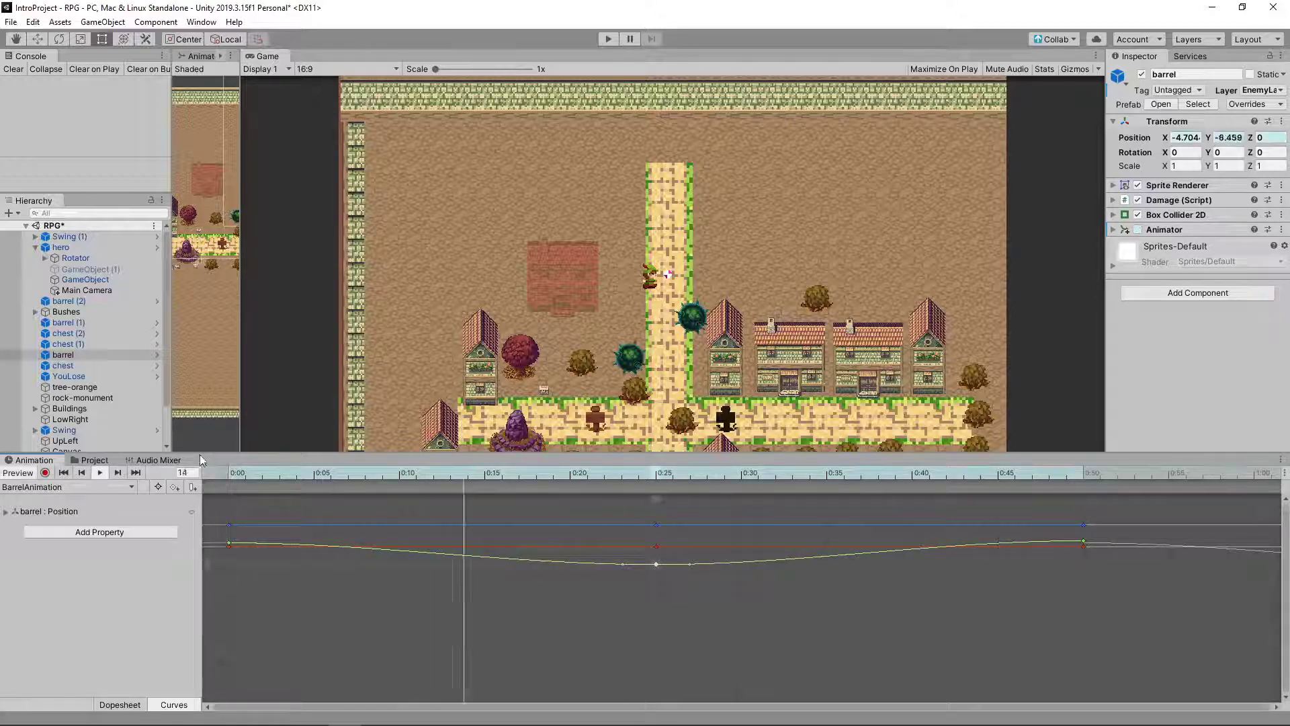
- Raise the frame 25 key on the barrel's Y position curve above both end keys, stop the preview, and expand the Position channels
{"action": "left_click_drag", "start_coordinate": [655, 565], "coordinate": [627, 534]}
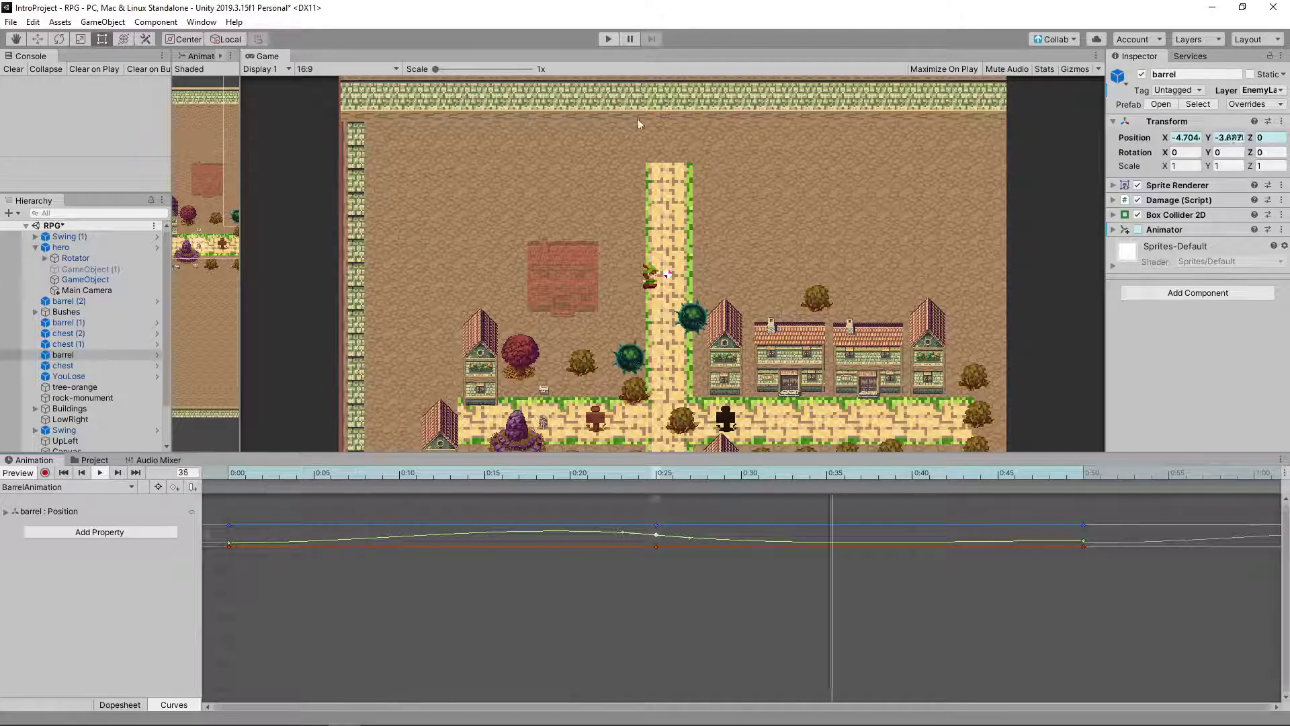
{"action": "left_click", "coordinate": [98, 472]}
{"action": "left_click", "coordinate": [9, 513]}
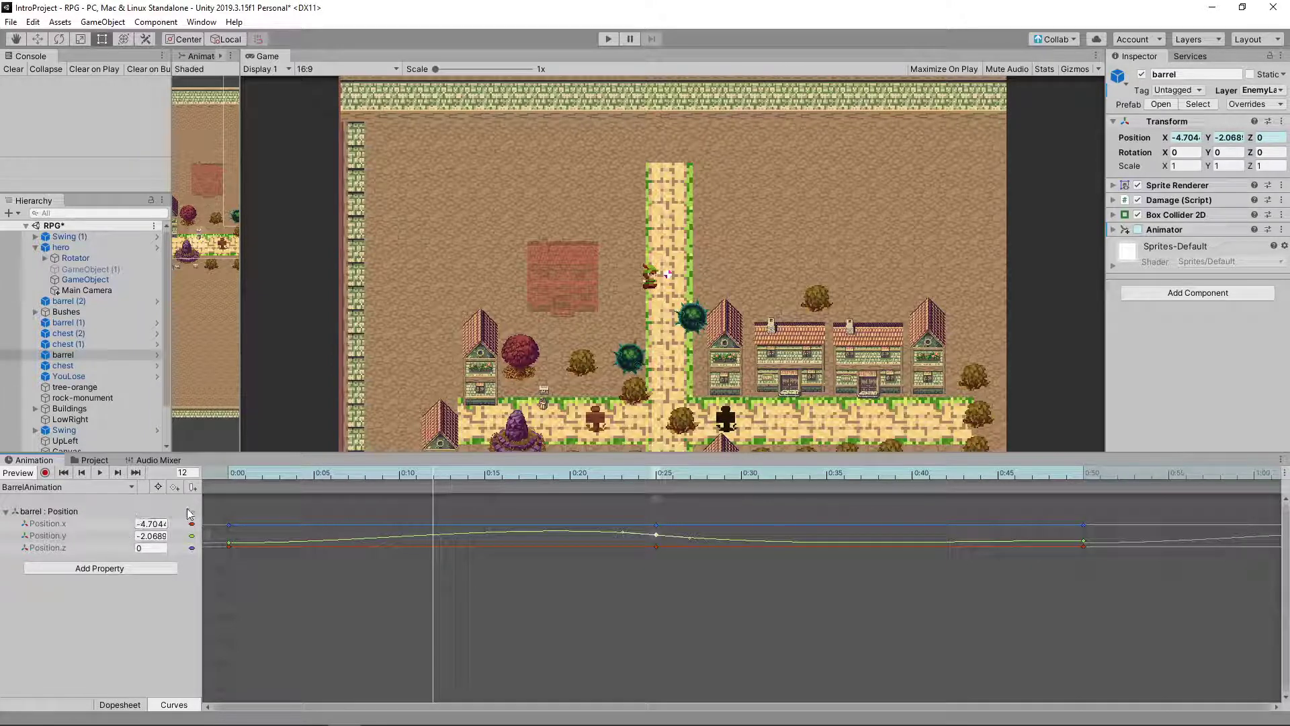
{"action": "left_click", "coordinate": [656, 536]}
- Add the barrel's Sprite Renderer Color property to BarrelAnimation and expand its channels
{"action": "left_click", "coordinate": [79, 570]}
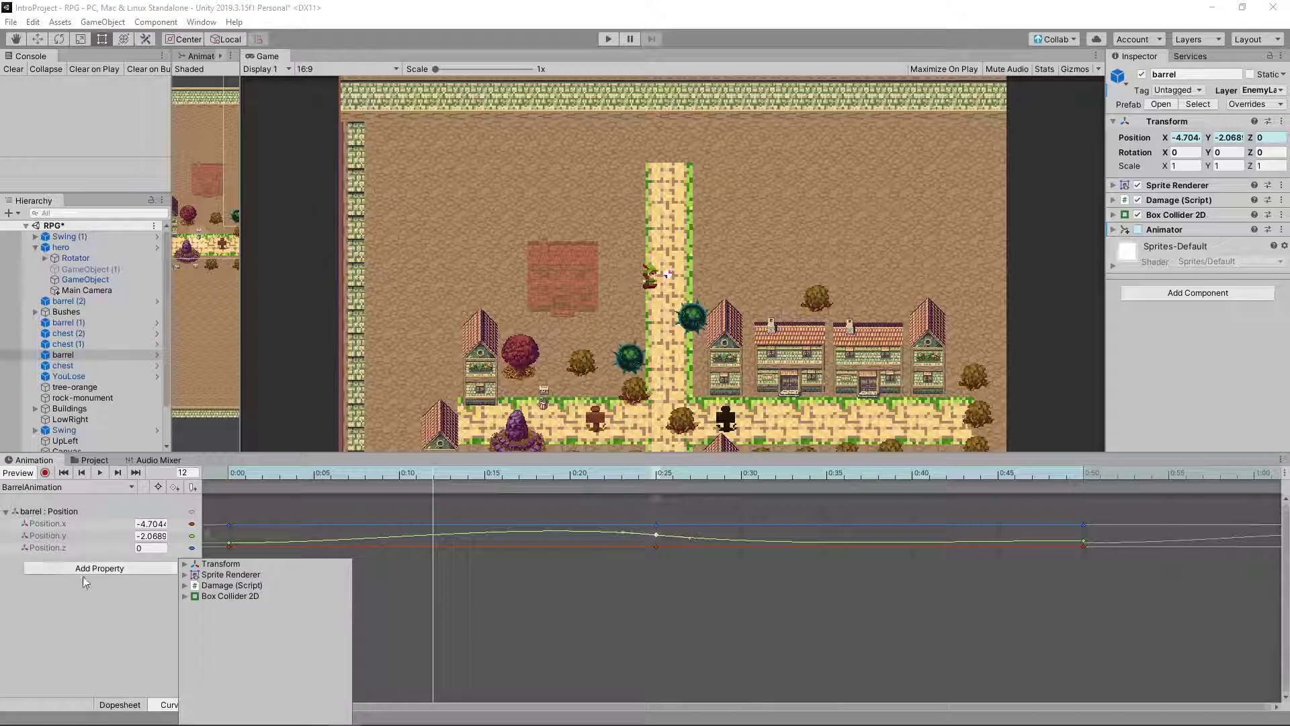
{"action": "left_click", "coordinate": [184, 576]}
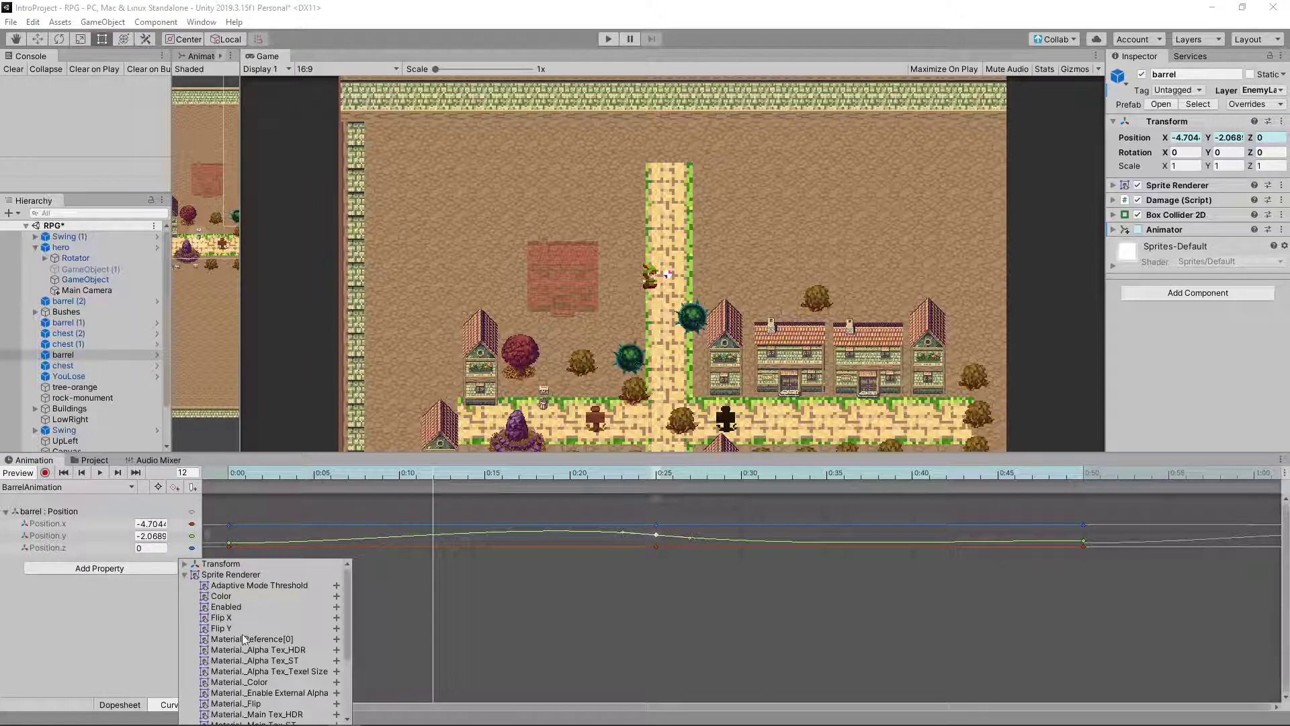
{"action": "left_click", "coordinate": [235, 598]}
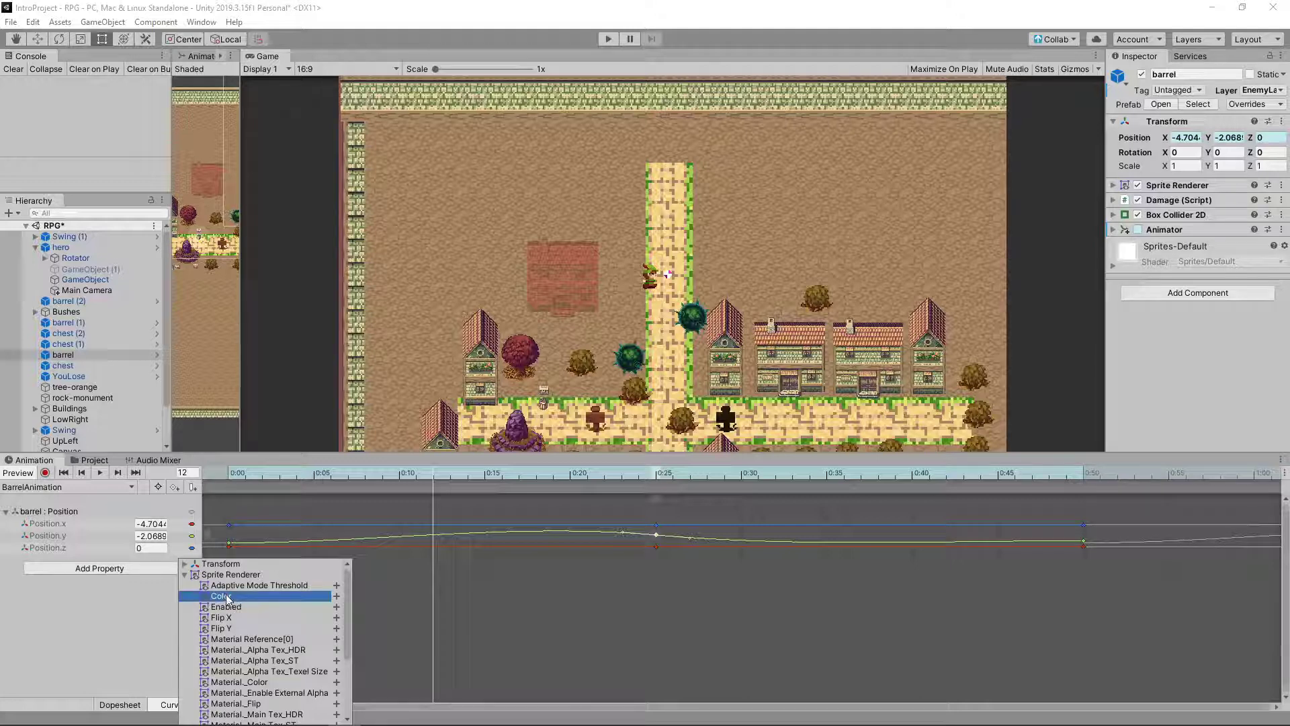
{"action": "left_click", "coordinate": [337, 596]}
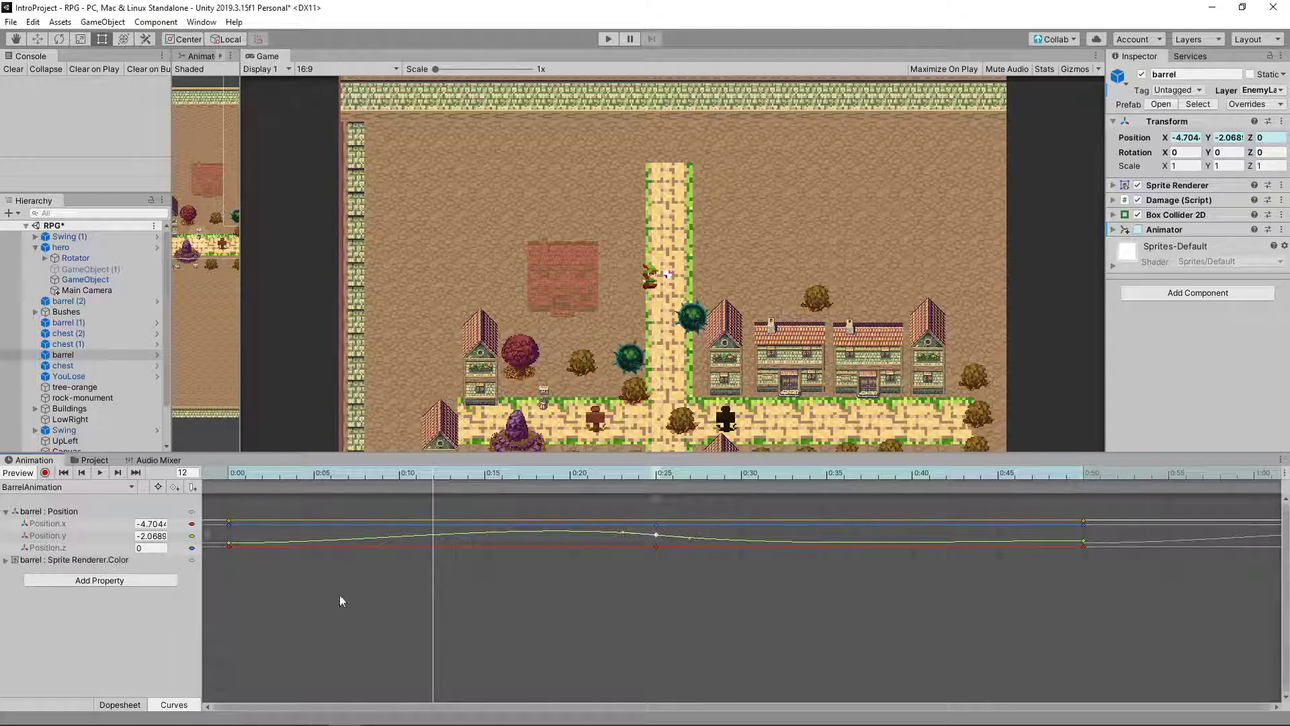
{"action": "left_click", "coordinate": [6, 562]}
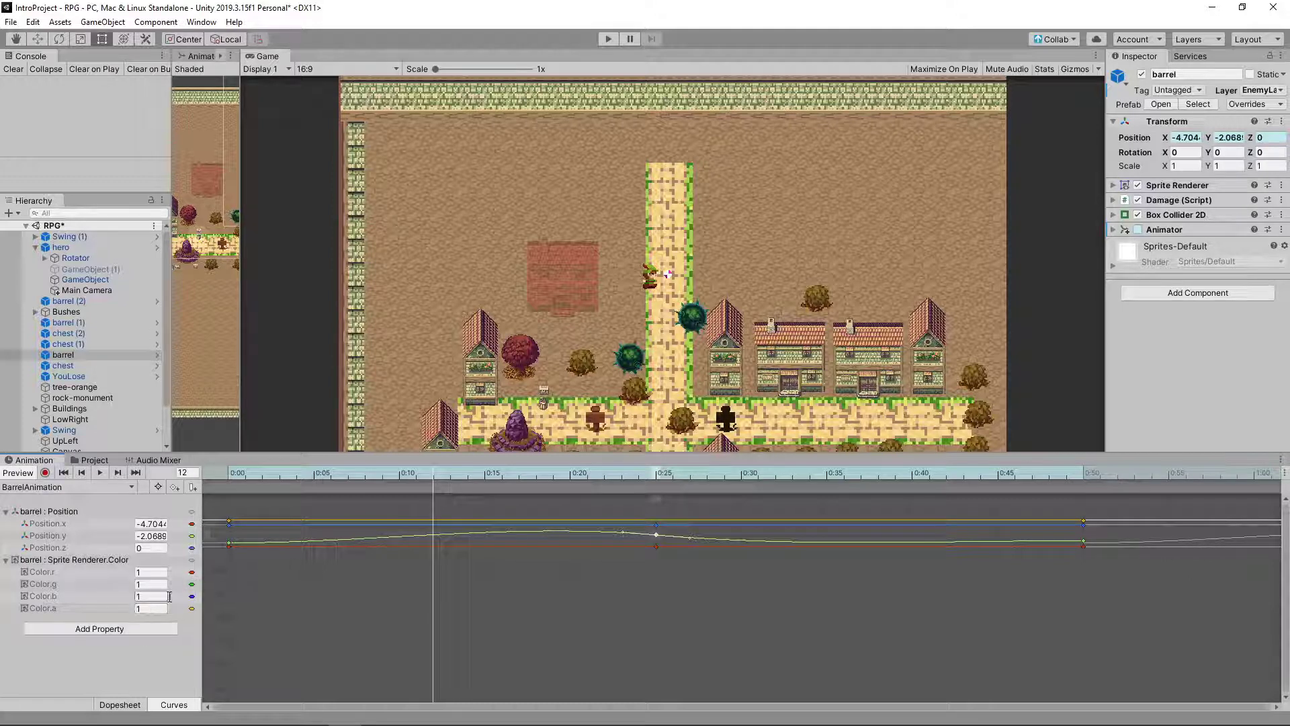
- Lower the frame 0 key of the Color.a curve below its end key and run the game to test the fade
{"action": "left_click", "coordinate": [45, 608]}
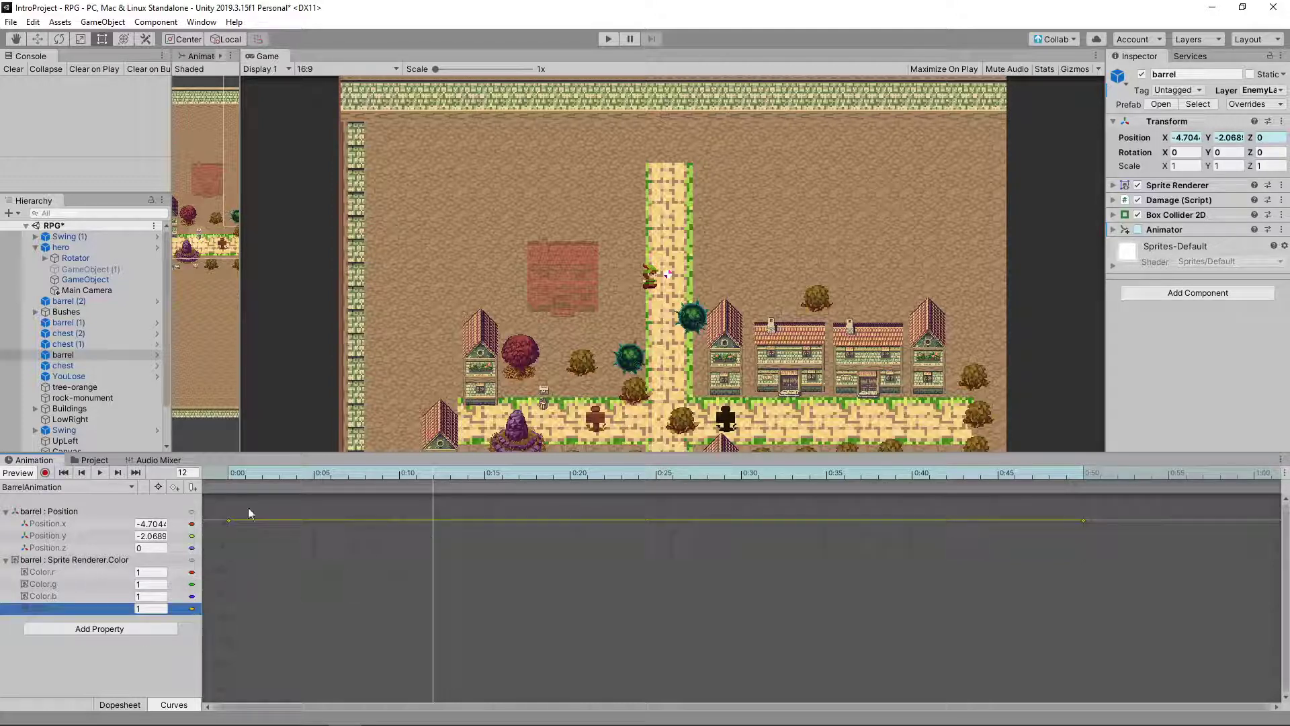
{"action": "left_click_drag", "start_coordinate": [227, 522], "coordinate": [227, 531]}
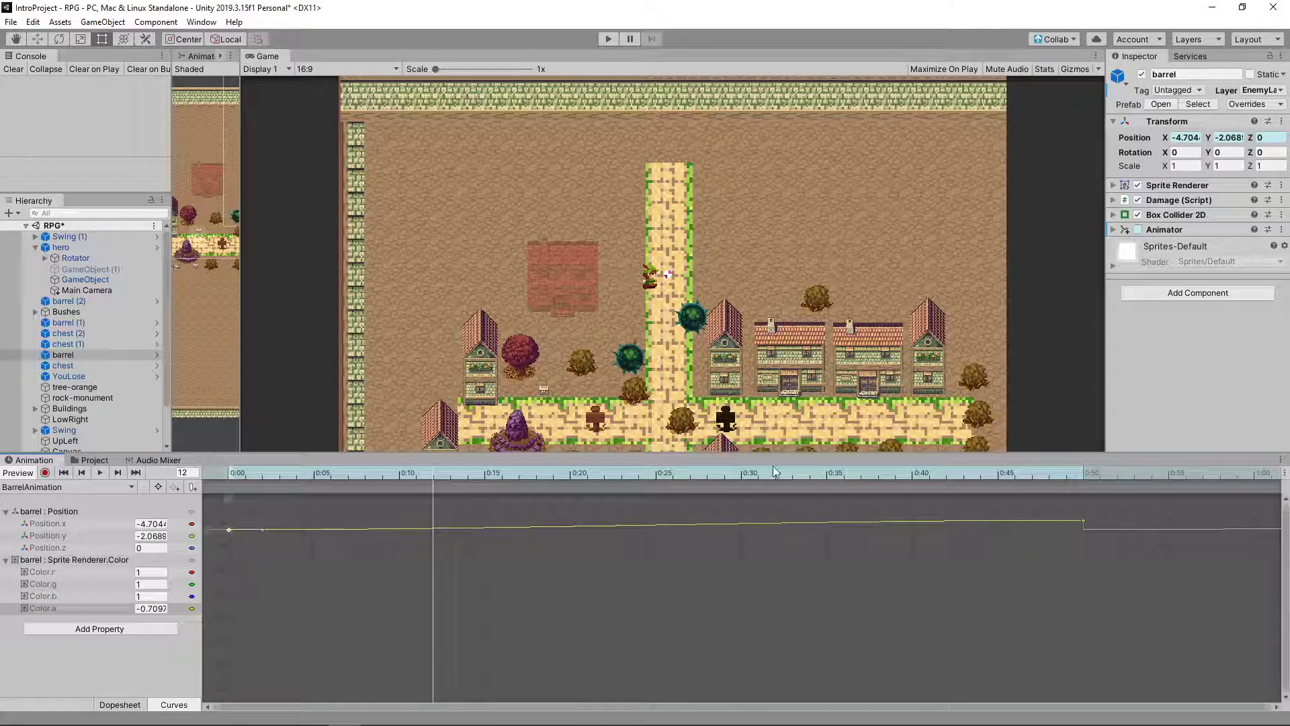
{"action": "left_click", "coordinate": [609, 39]}
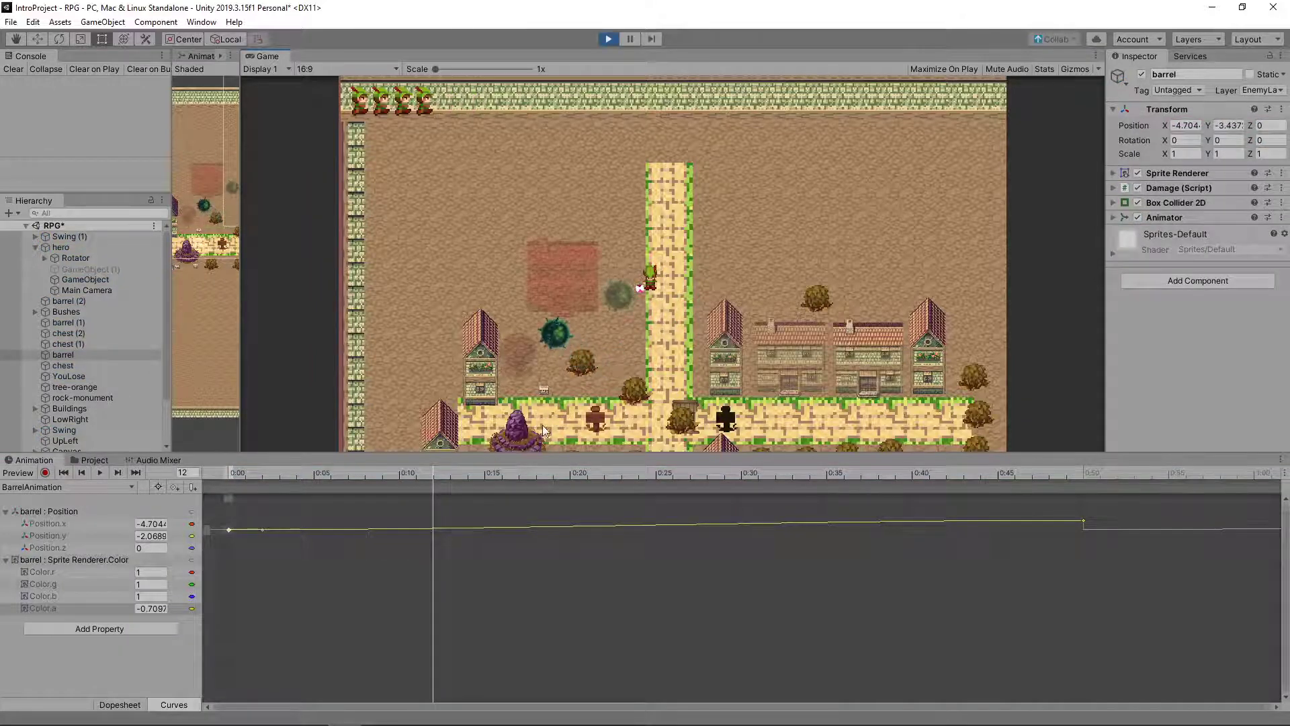
- Move the end key of the Color.a curve to frame 24, slightly higher, and stop the game
{"action": "left_click_drag", "start_coordinate": [1084, 521], "coordinate": [639, 514]}
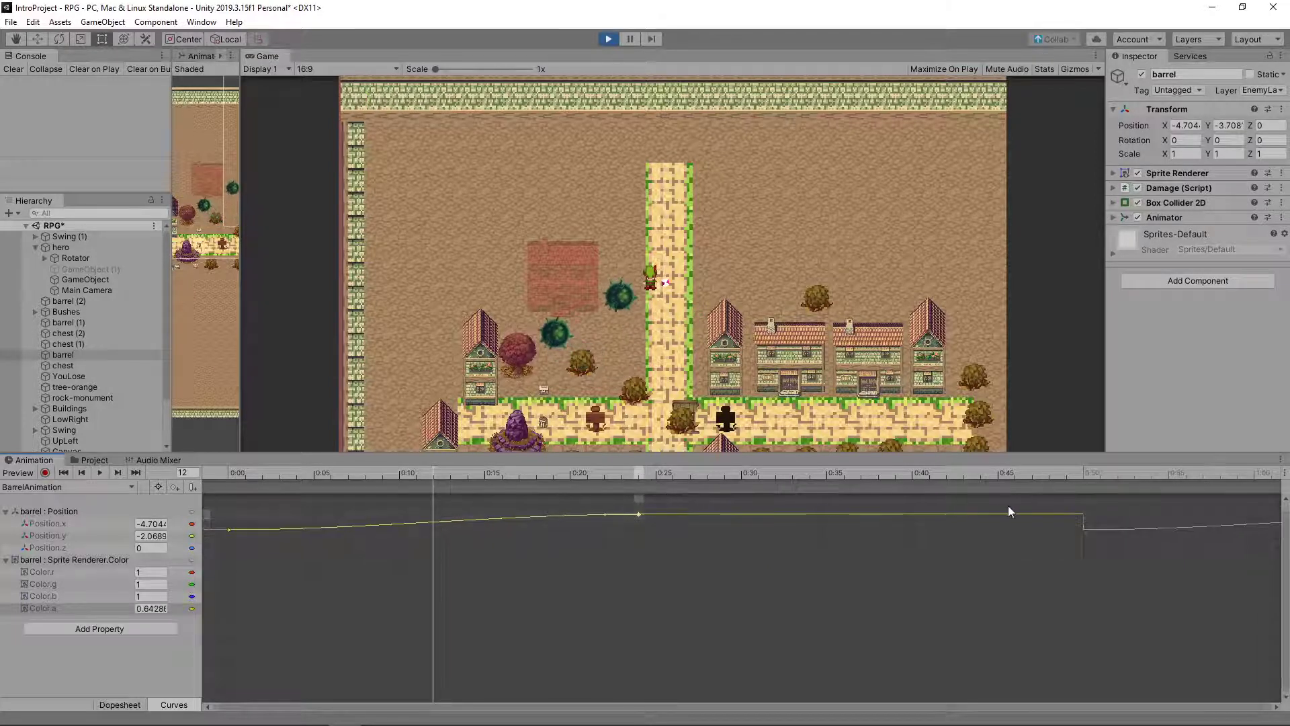
{"action": "left_click", "coordinate": [1083, 480]}
{"action": "left_click", "coordinate": [1082, 516]}
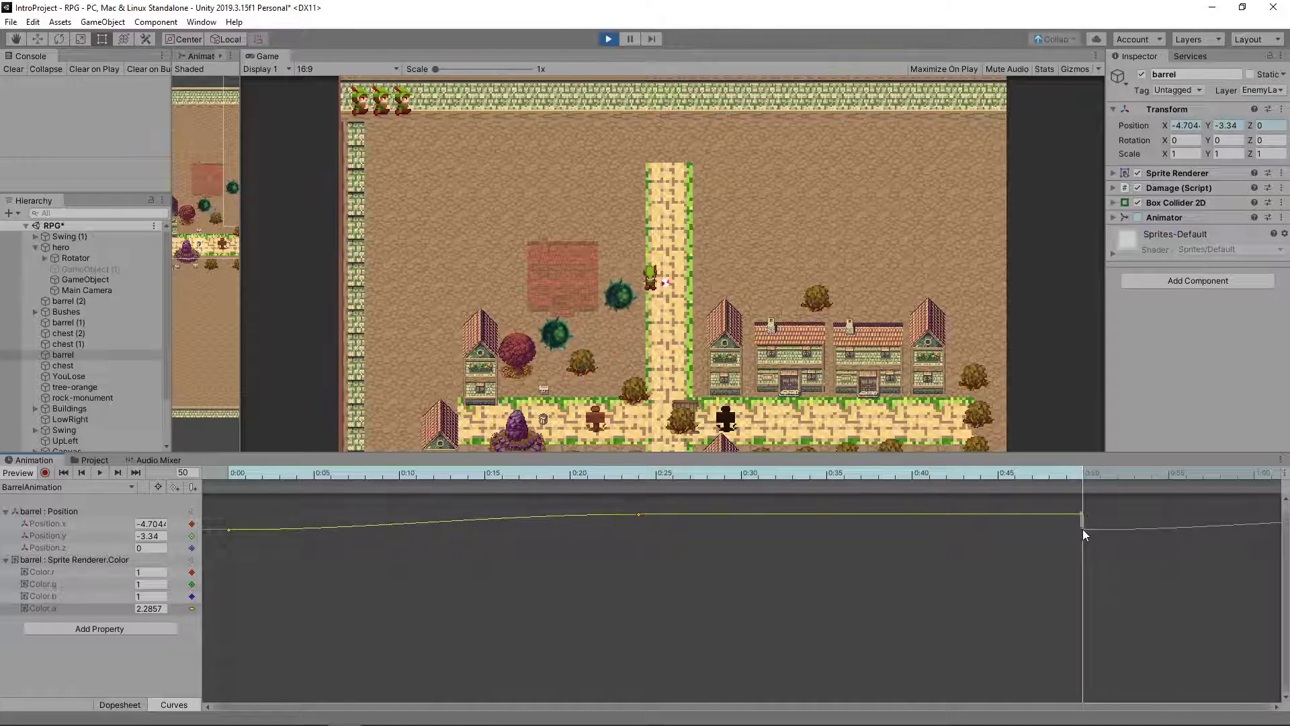
{"action": "left_click", "coordinate": [604, 38]}
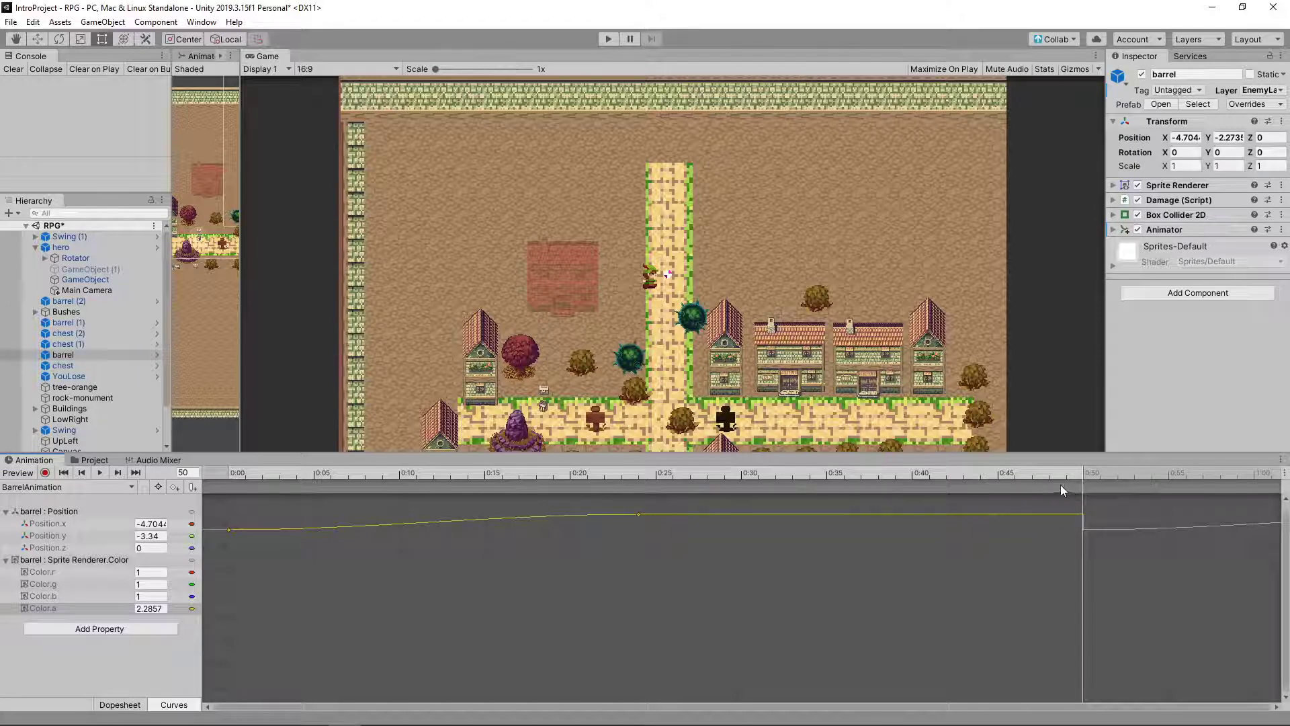
- Add a Color.a key at frame 50 and lower it to -0.8571, about level with the first key
{"action": "left_click", "coordinate": [939, 473]}
{"action": "left_click_drag", "start_coordinate": [941, 475], "coordinate": [1070, 476]}
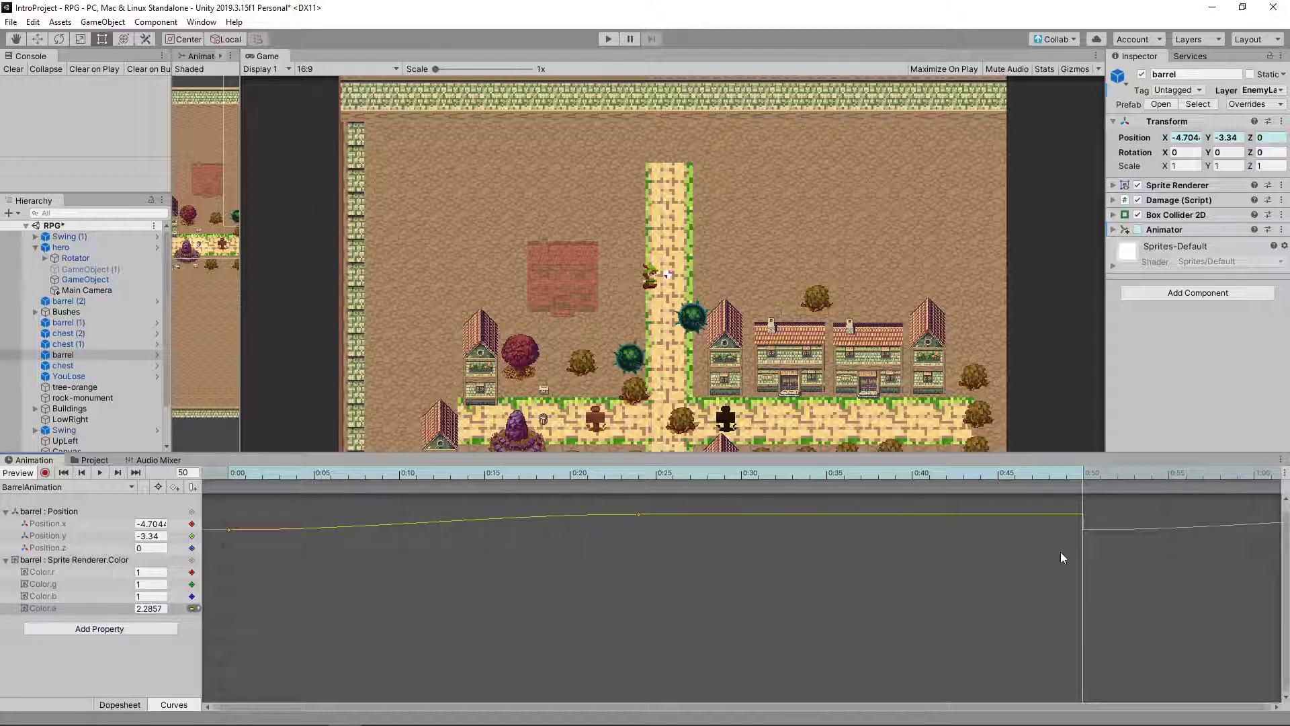
{"action": "right_click", "coordinate": [1078, 513]}
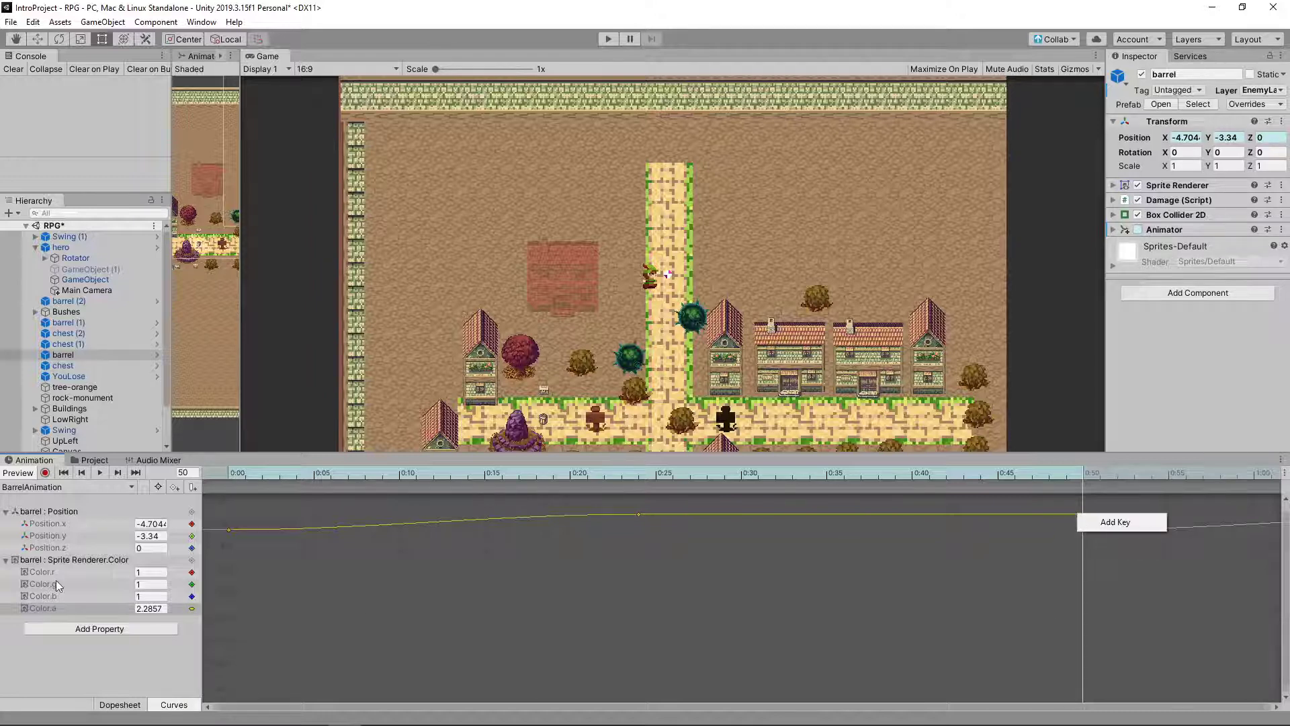
{"action": "left_click", "coordinate": [1092, 524]}
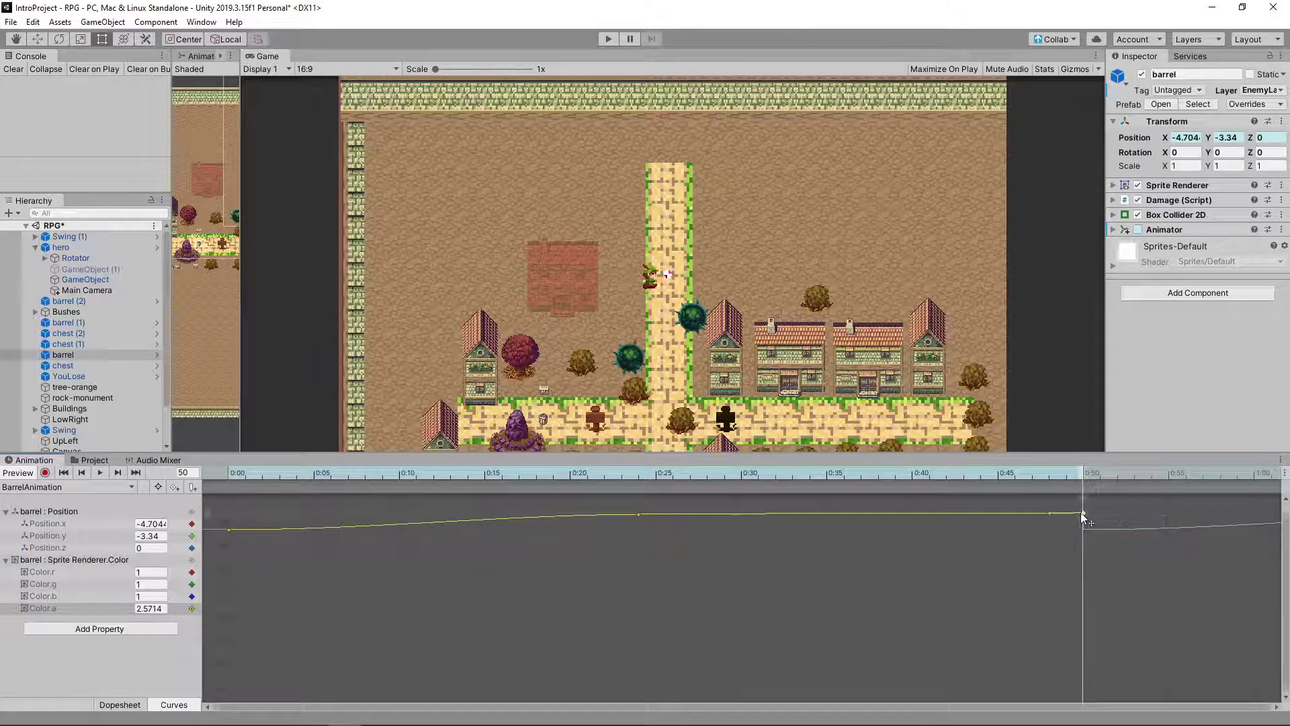
{"action": "left_click_drag", "start_coordinate": [1082, 515], "coordinate": [1077, 528]}
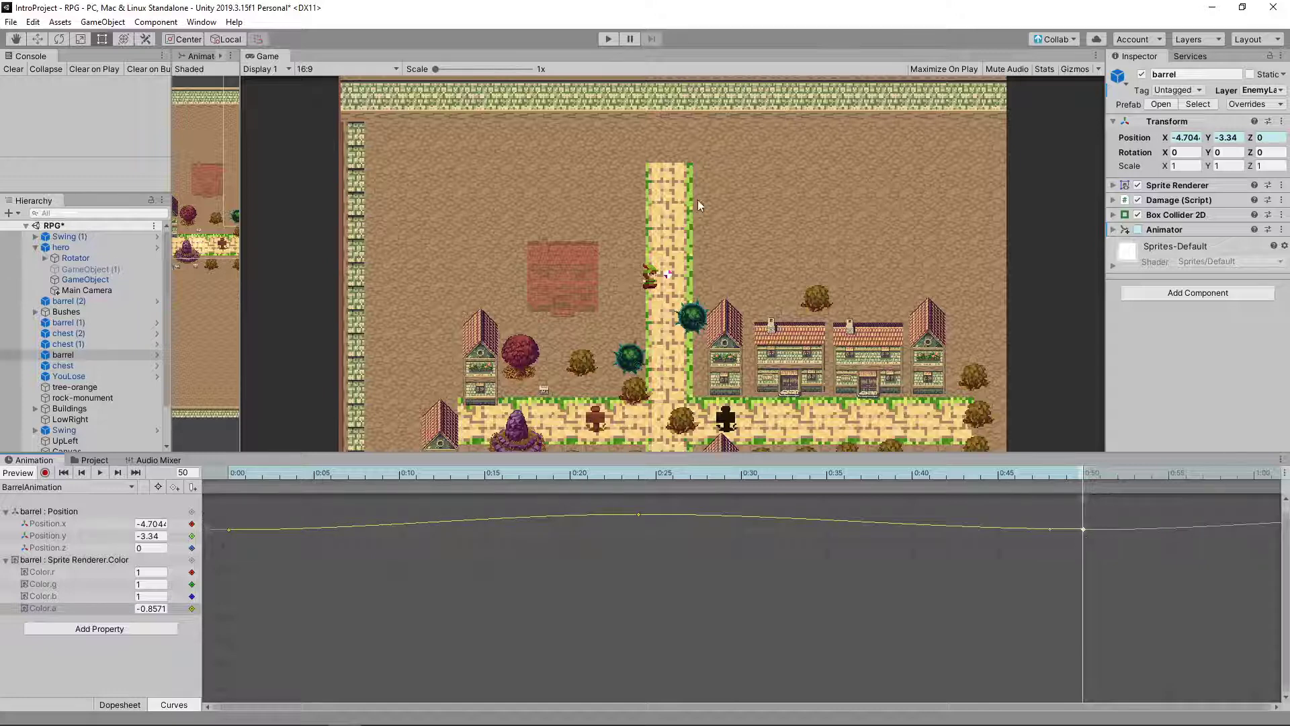
- Run the game to watch the barrel fade, stop it, and collapse the Position and Sprite Renderer.Color property groups
{"action": "left_click", "coordinate": [607, 41]}
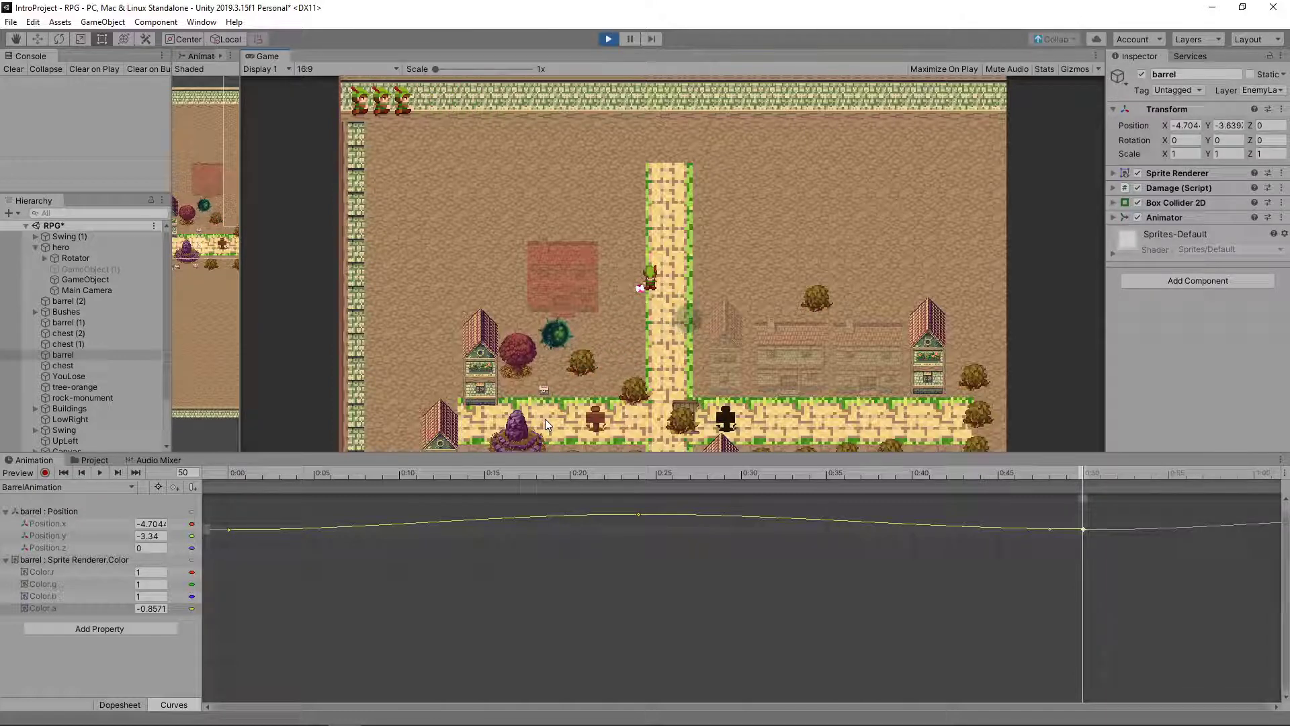
{"action": "left_click", "coordinate": [608, 39]}
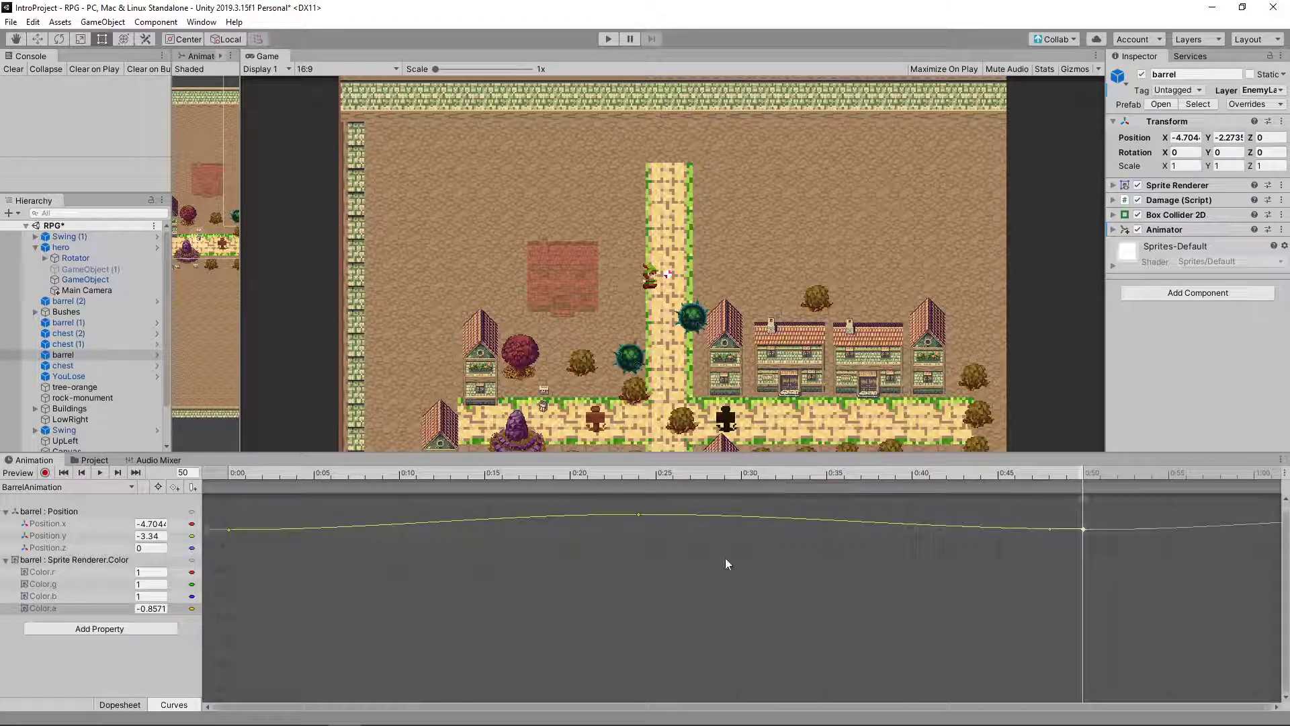
{"action": "left_click", "coordinate": [5, 512]}
{"action": "left_click", "coordinate": [6, 524]}
{"action": "left_click", "coordinate": [7, 524]}
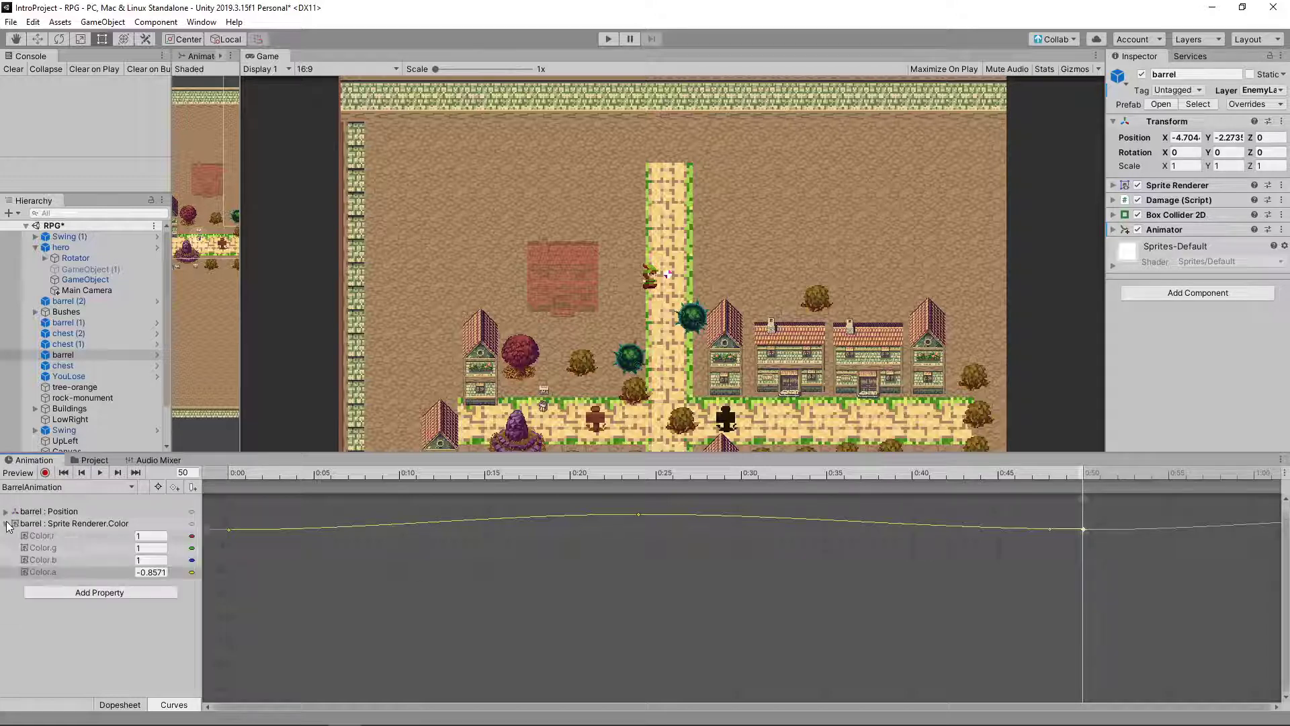
{"action": "left_click", "coordinate": [6, 524]}
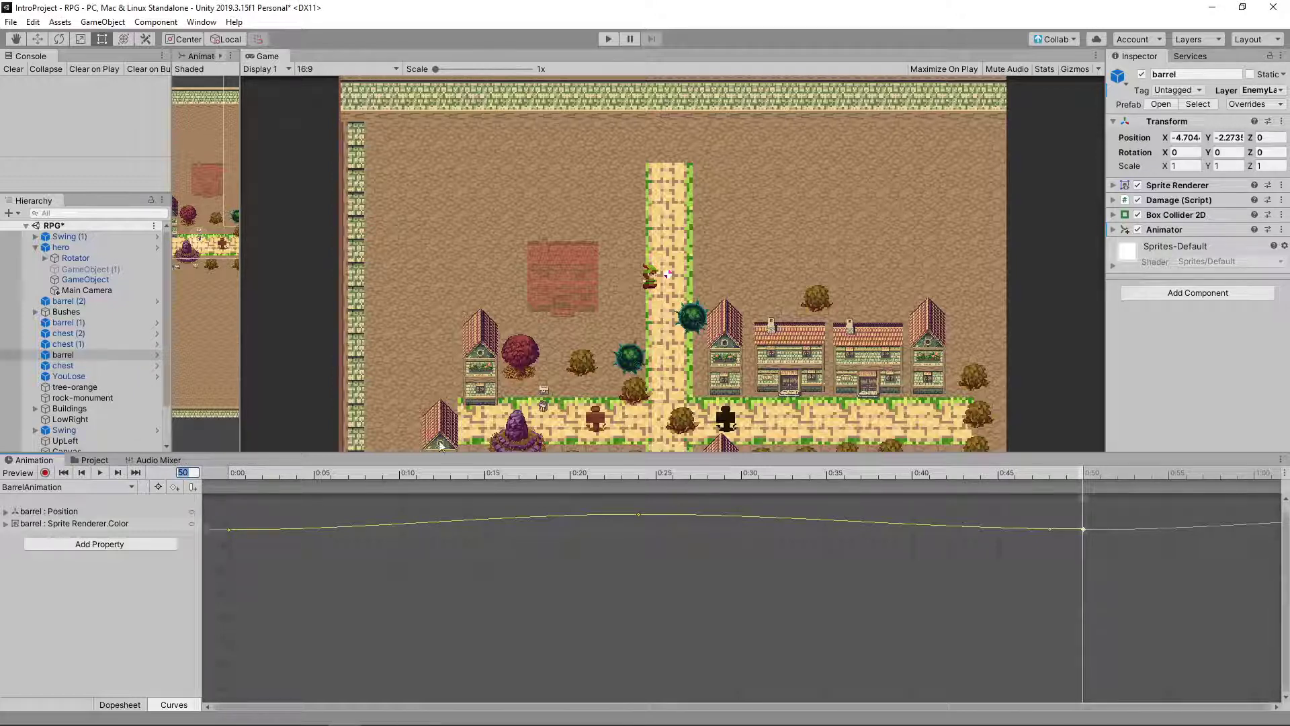
- Run the game briefly, preview the BarrelAnimation clip, and scrub through its timeline, ending on frame 17
{"action": "left_click", "coordinate": [608, 39]}
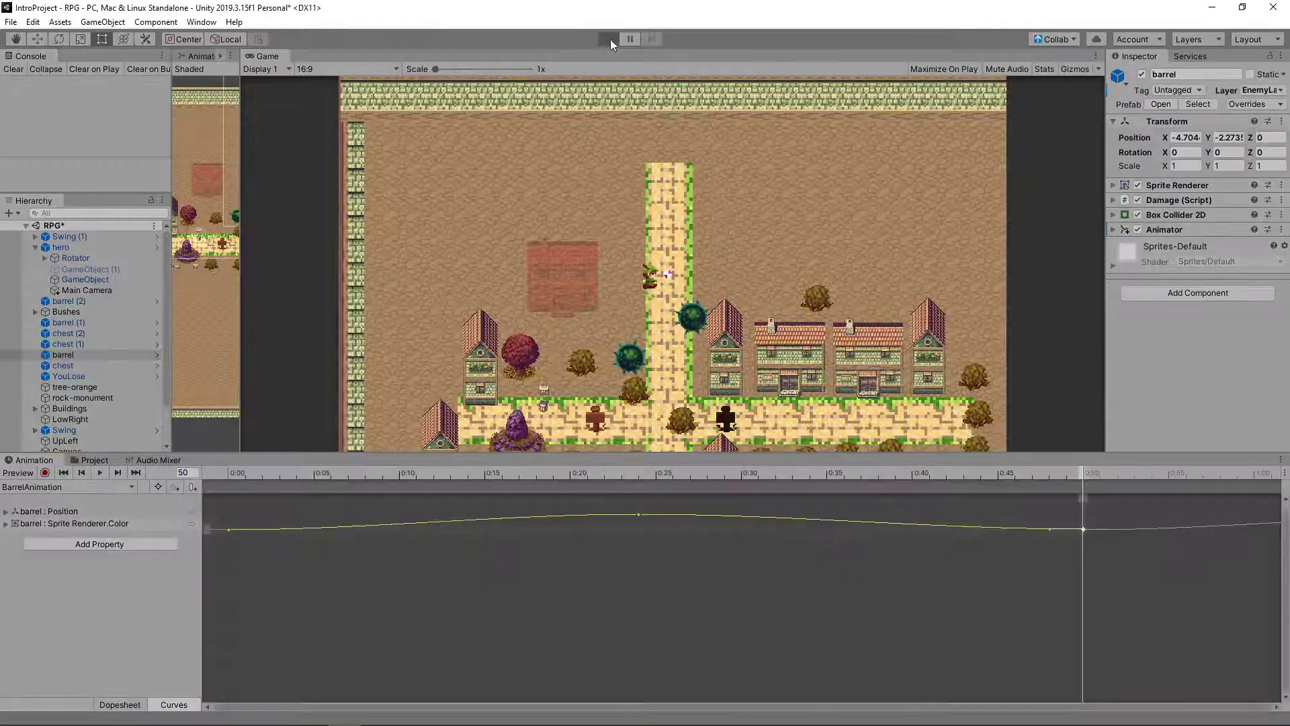
{"action": "left_click", "coordinate": [608, 39]}
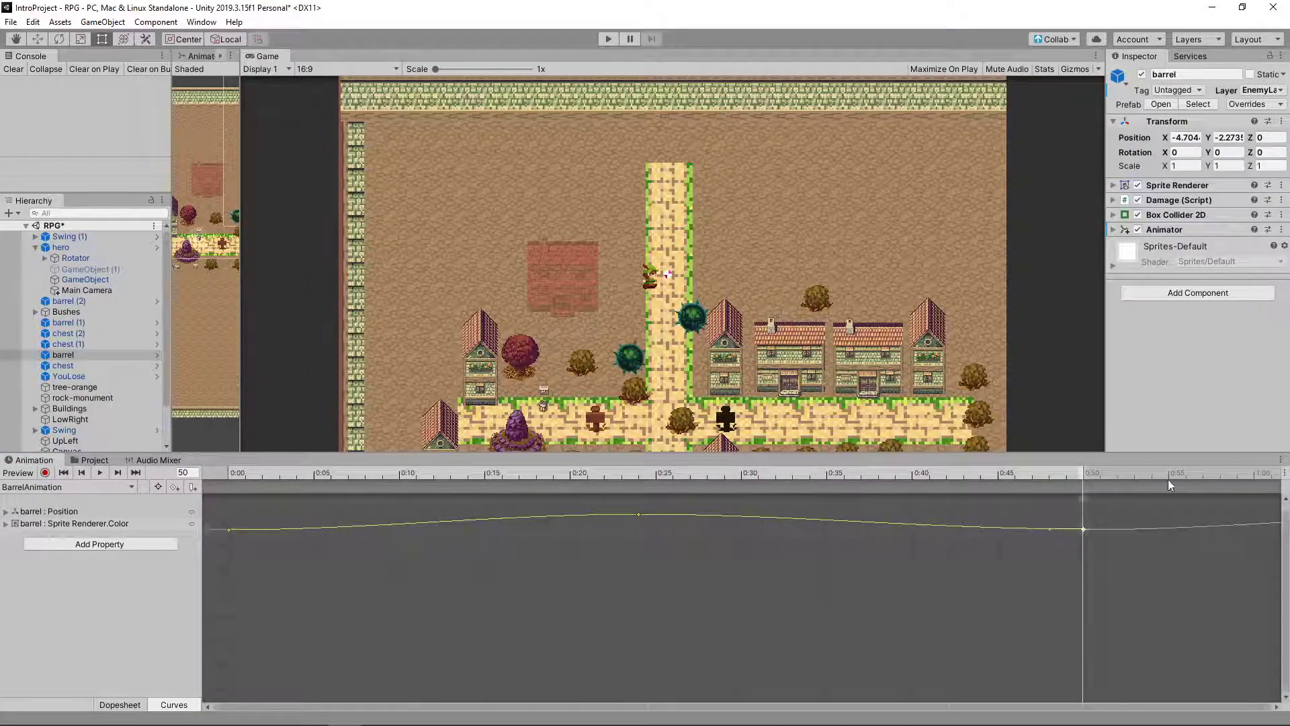
{"action": "left_click", "coordinate": [101, 472]}
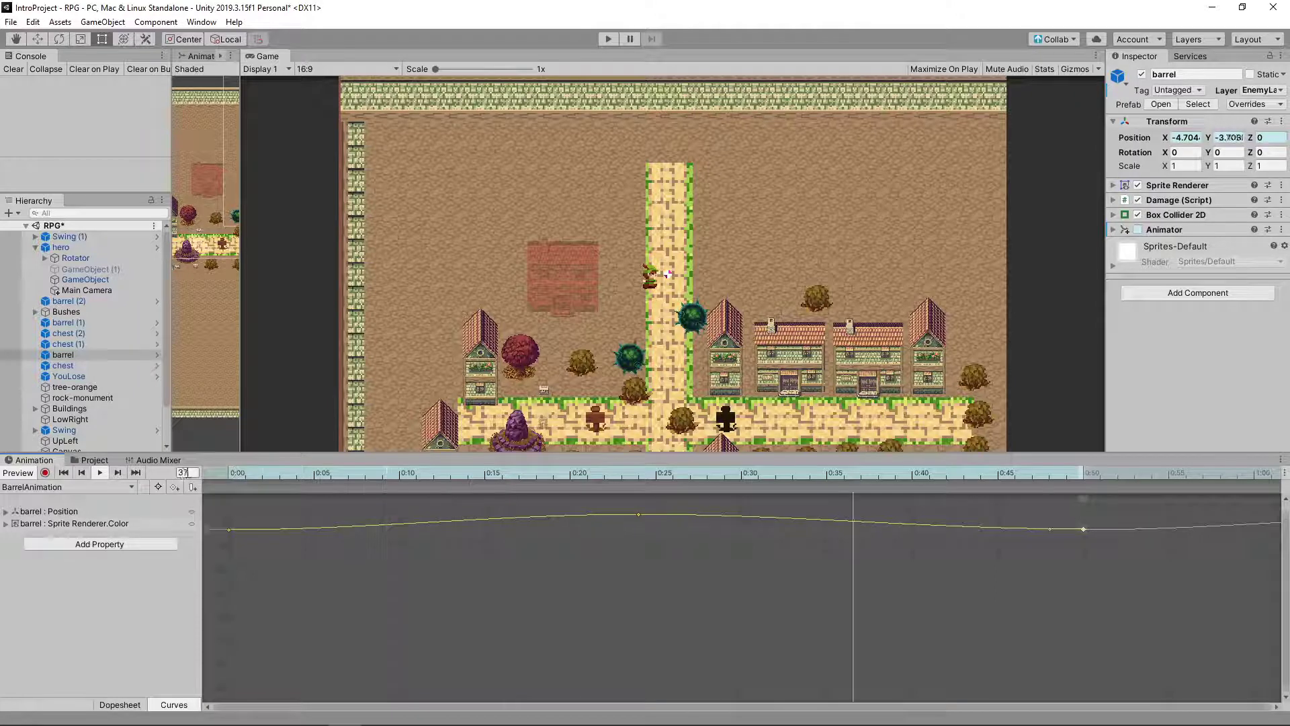
{"action": "left_click", "coordinate": [103, 473]}
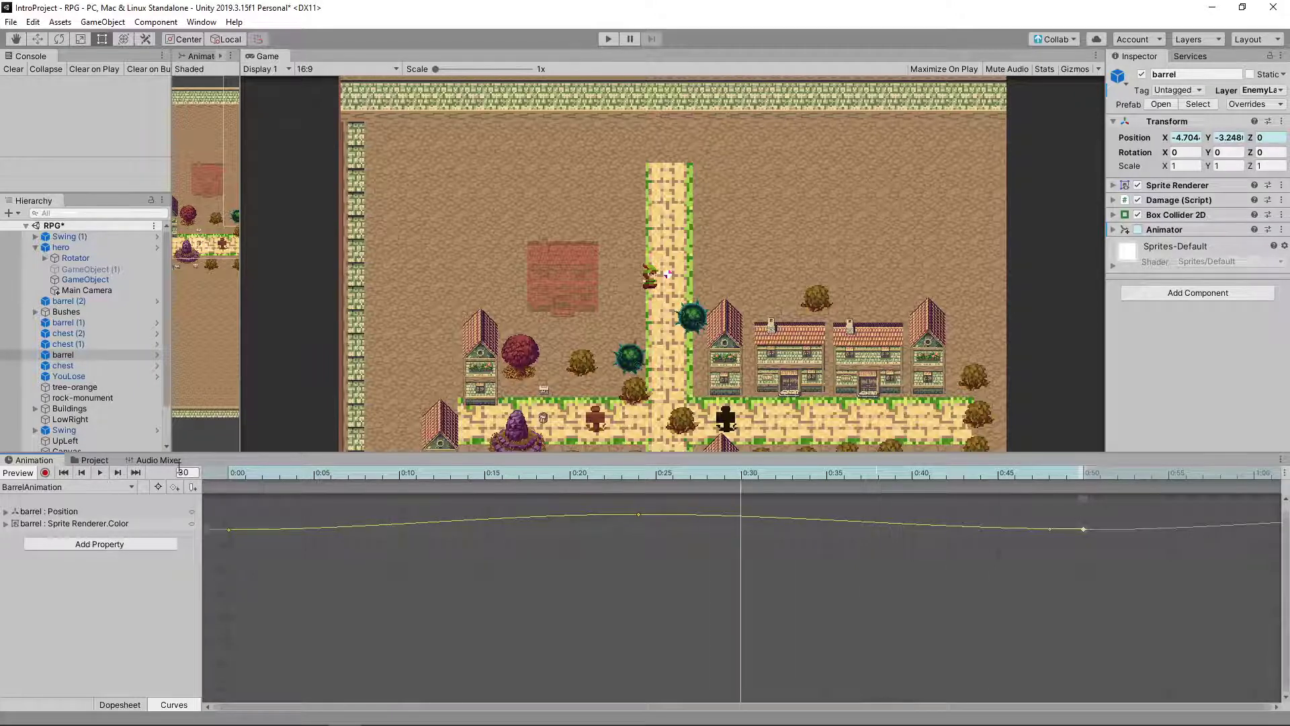
{"action": "left_click", "coordinate": [183, 472]}
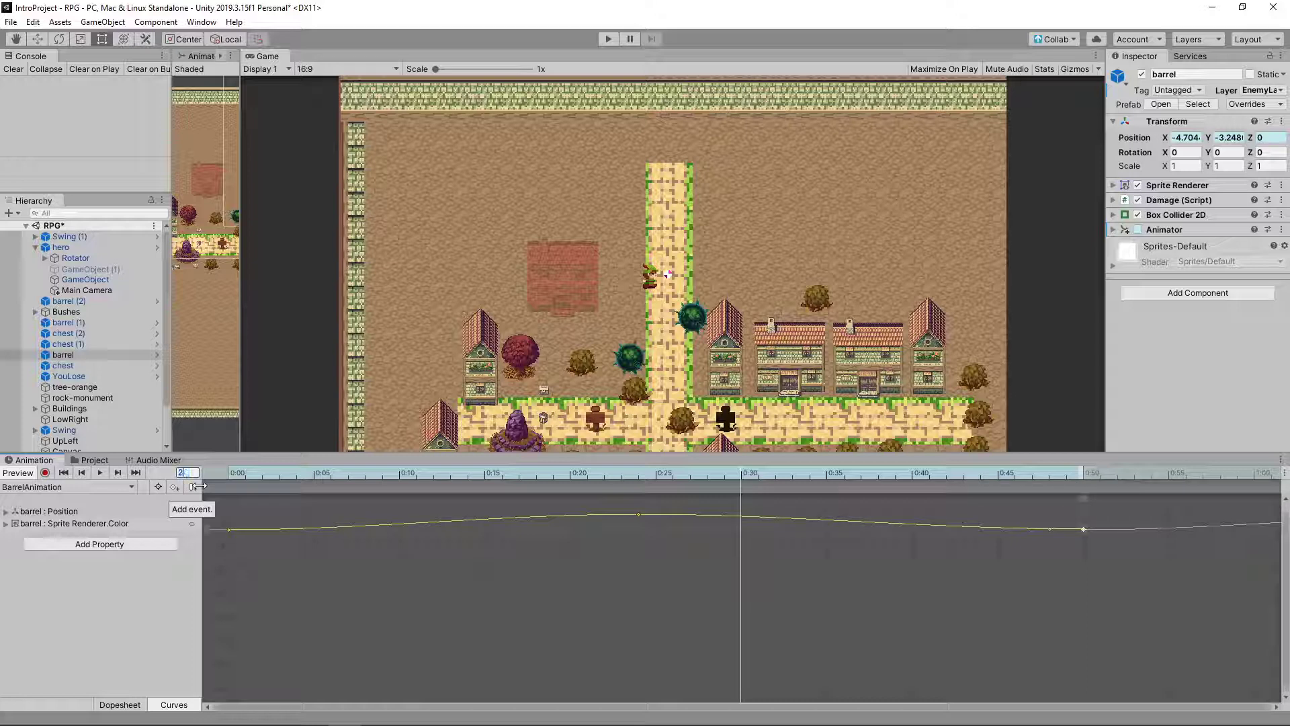
{"action": "left_click", "coordinate": [262, 474]}
{"action": "left_click_drag", "start_coordinate": [263, 473], "coordinate": [552, 474]}
{"action": "left_click_drag", "start_coordinate": [699, 481], "coordinate": [515, 494]}
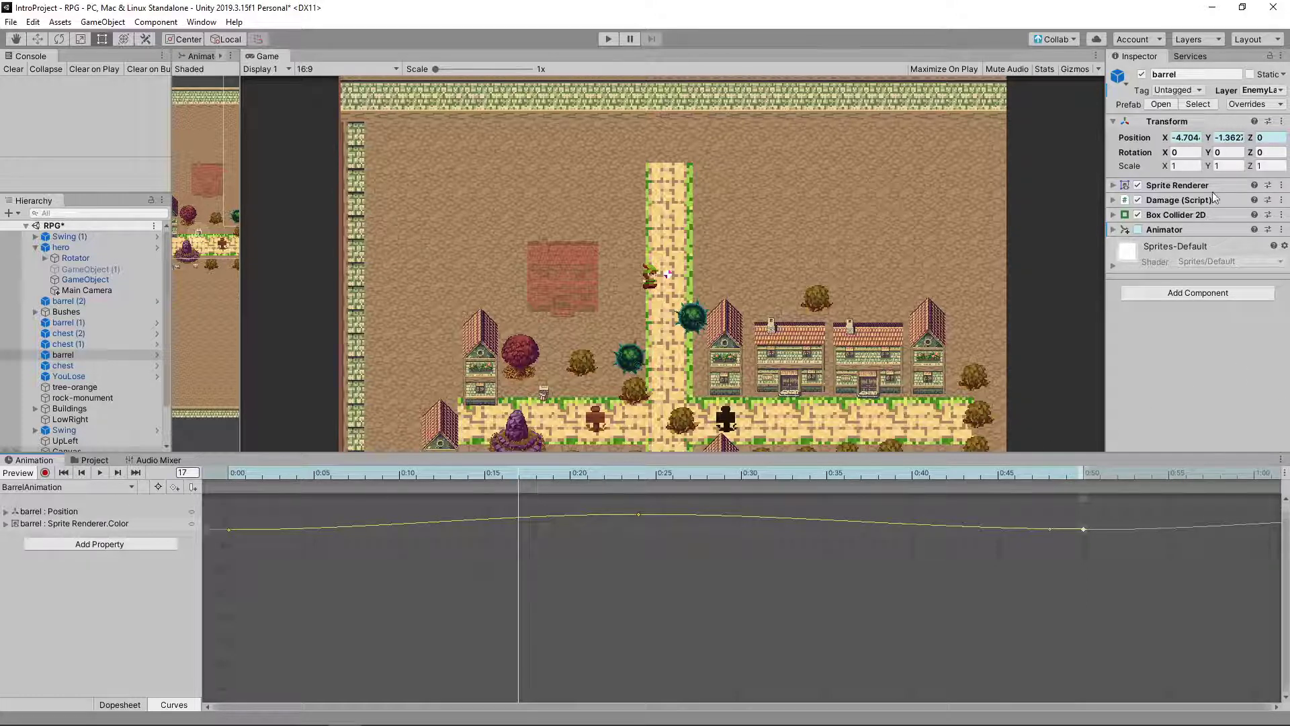
- Restore the editor to a smaller floating window, select the barrel's Position property, and show the clip's keys in the Dopesheet view
{"action": "left_click", "coordinate": [1242, 8]}
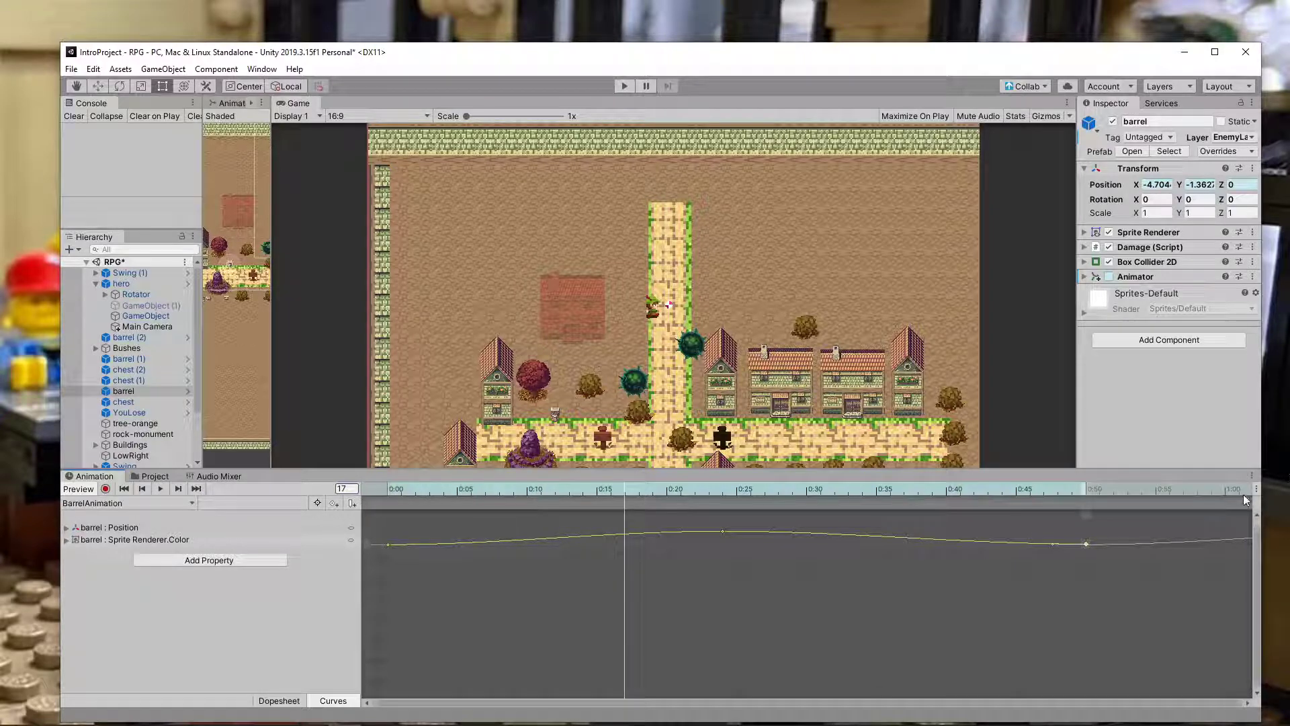
{"action": "left_click", "coordinate": [132, 529]}
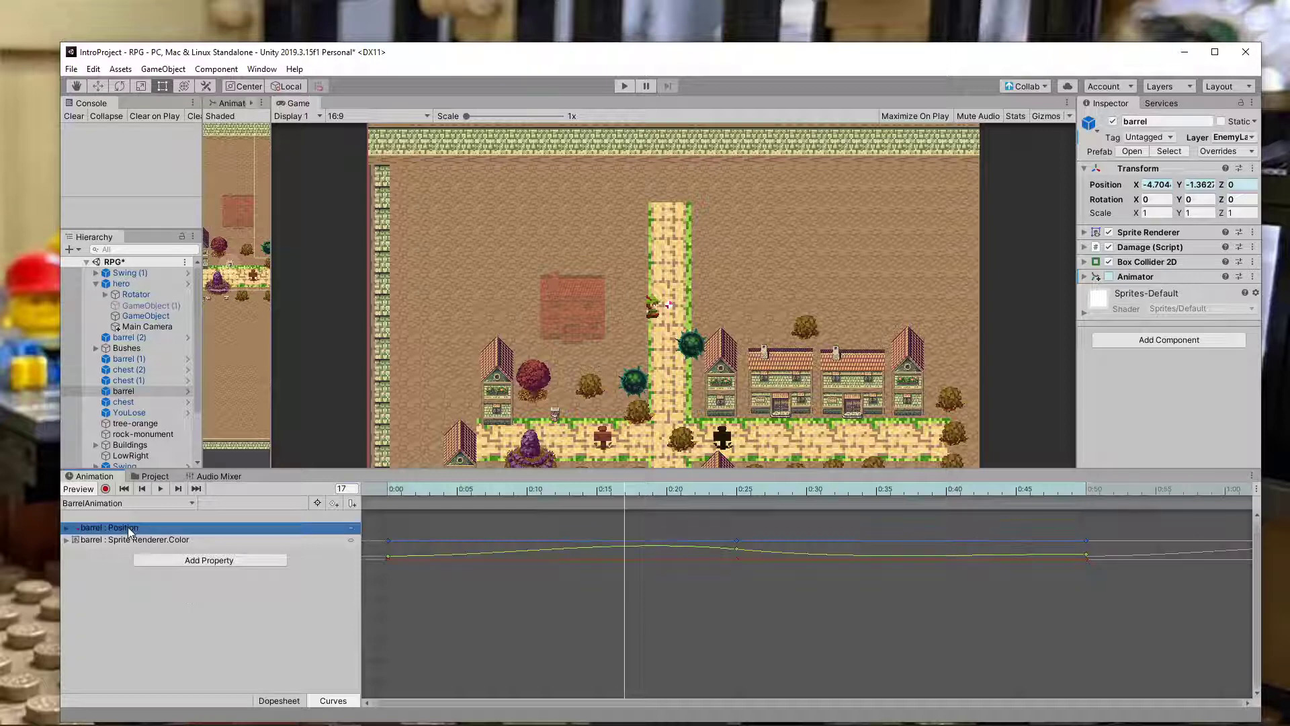
{"action": "left_click", "coordinate": [302, 700]}
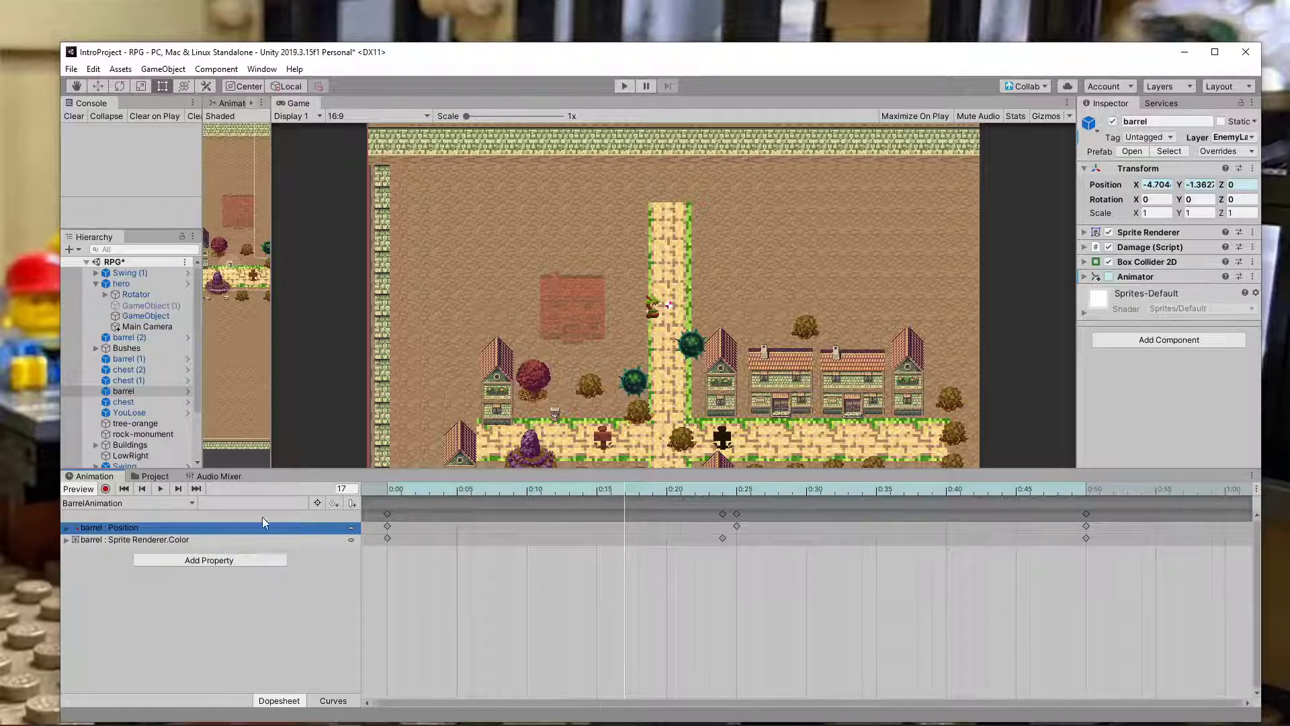
{"action": "left_click", "coordinate": [155, 476]}
{"action": "left_click", "coordinate": [92, 476]}
{"action": "left_click", "coordinate": [1253, 476]}
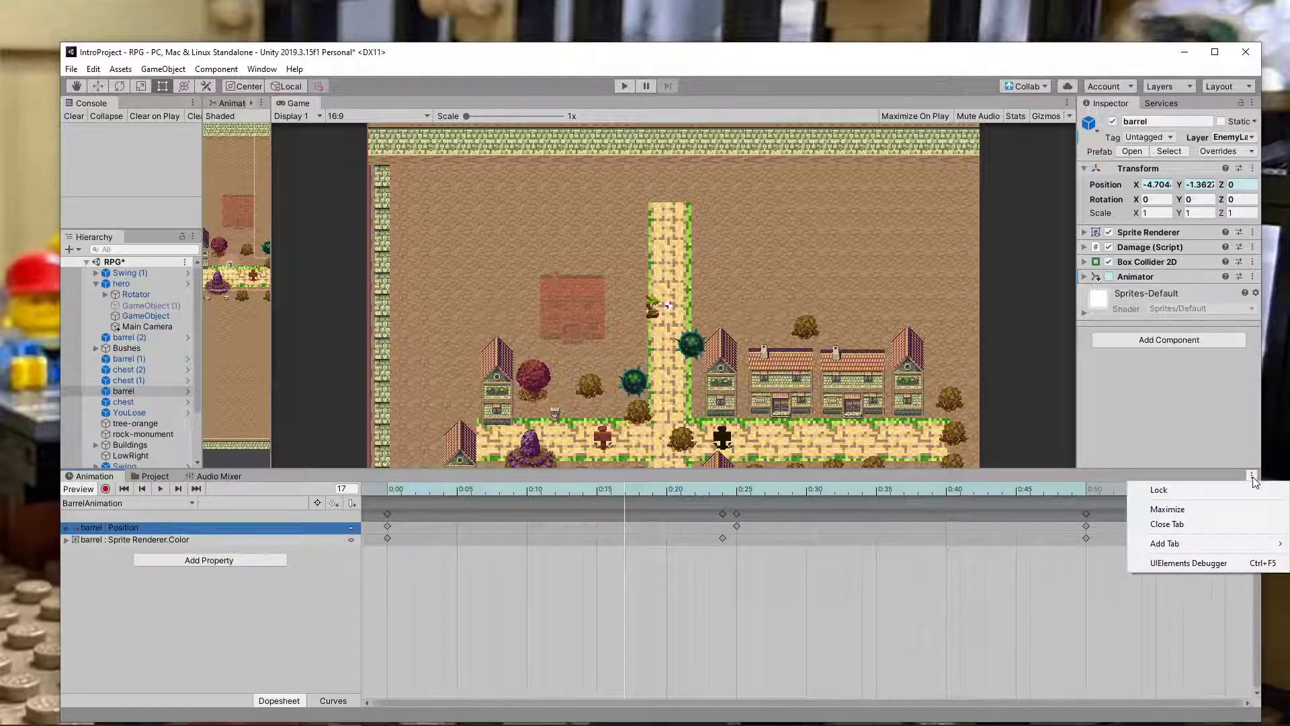
{"action": "left_click", "coordinate": [1096, 474]}
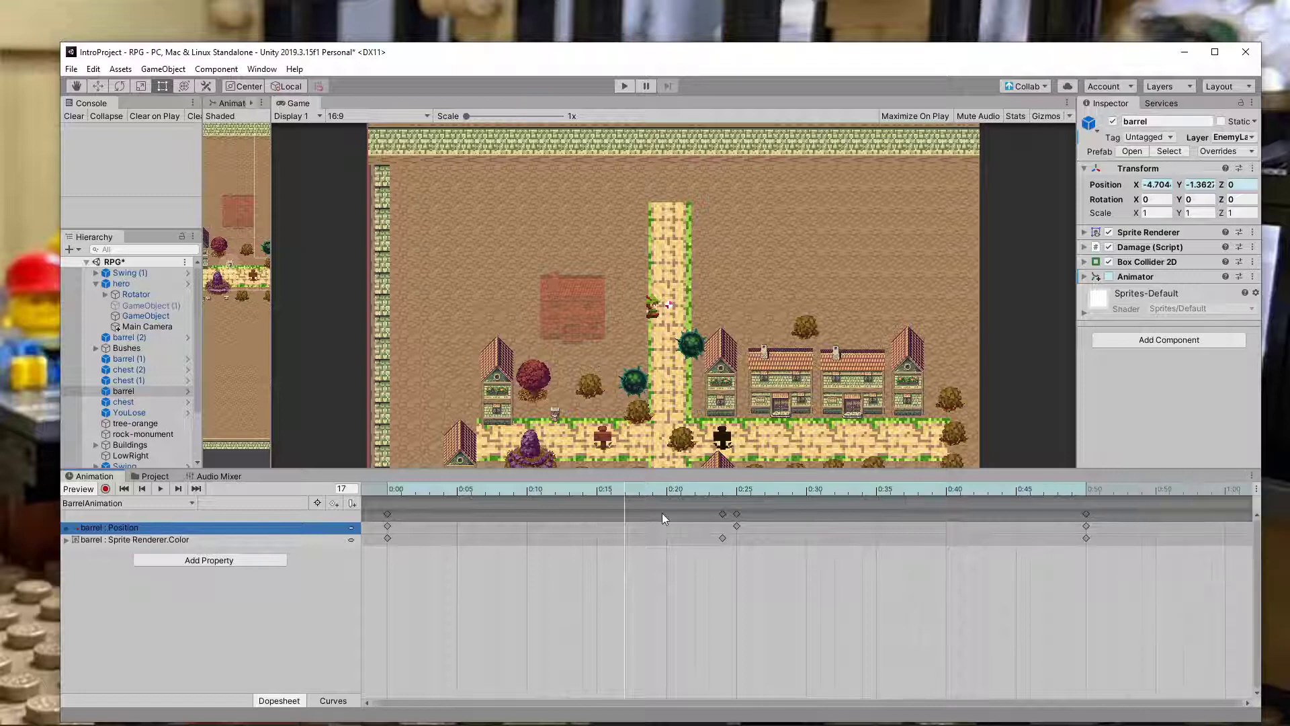
- Dock the Animation window under the Game view, move it back beside the Audio Mixer, and switch it to the Curves view
{"action": "left_click_drag", "start_coordinate": [103, 473], "coordinate": [356, 440]}
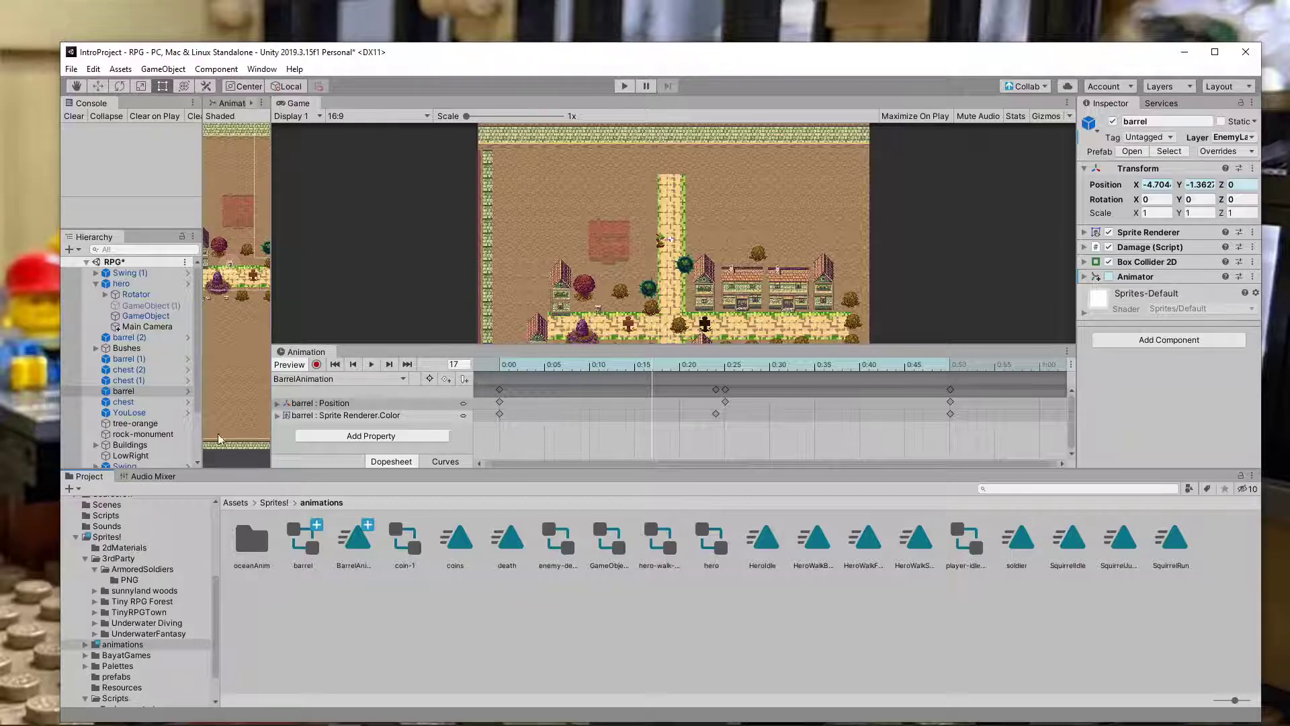
{"action": "left_click_drag", "start_coordinate": [307, 353], "coordinate": [227, 481]}
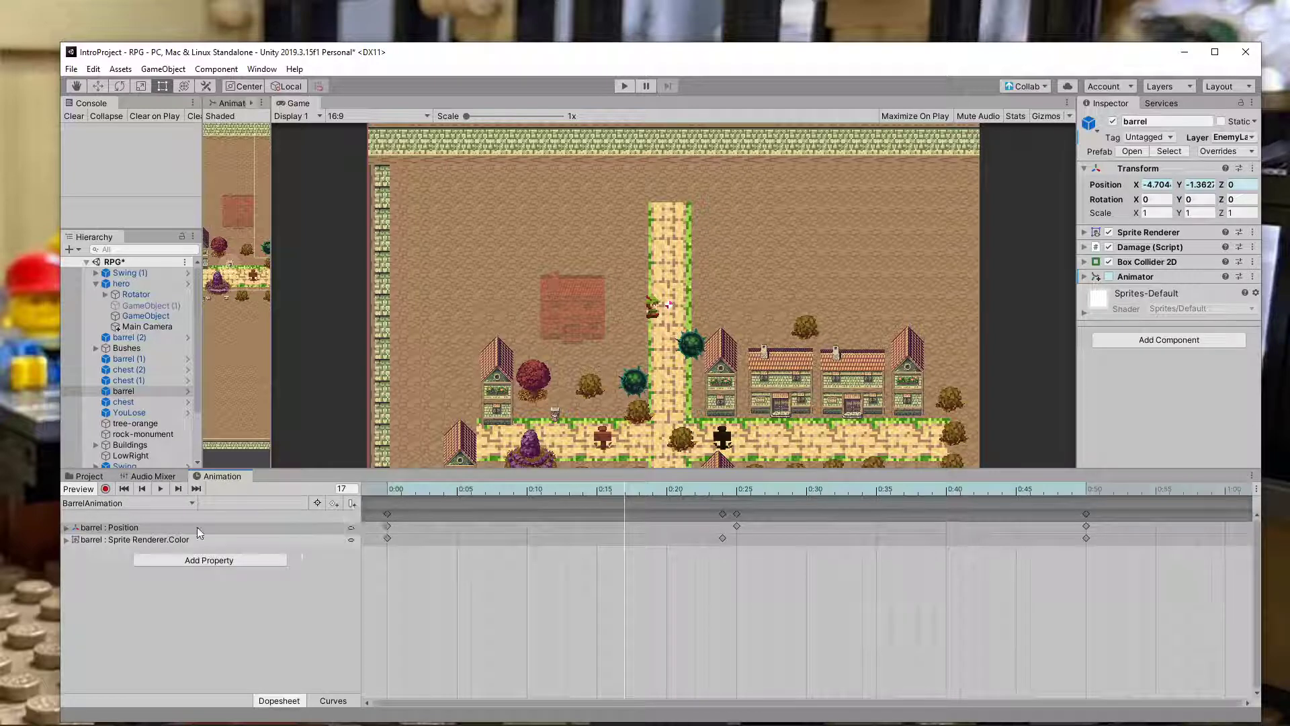
{"action": "left_click", "coordinate": [331, 700]}
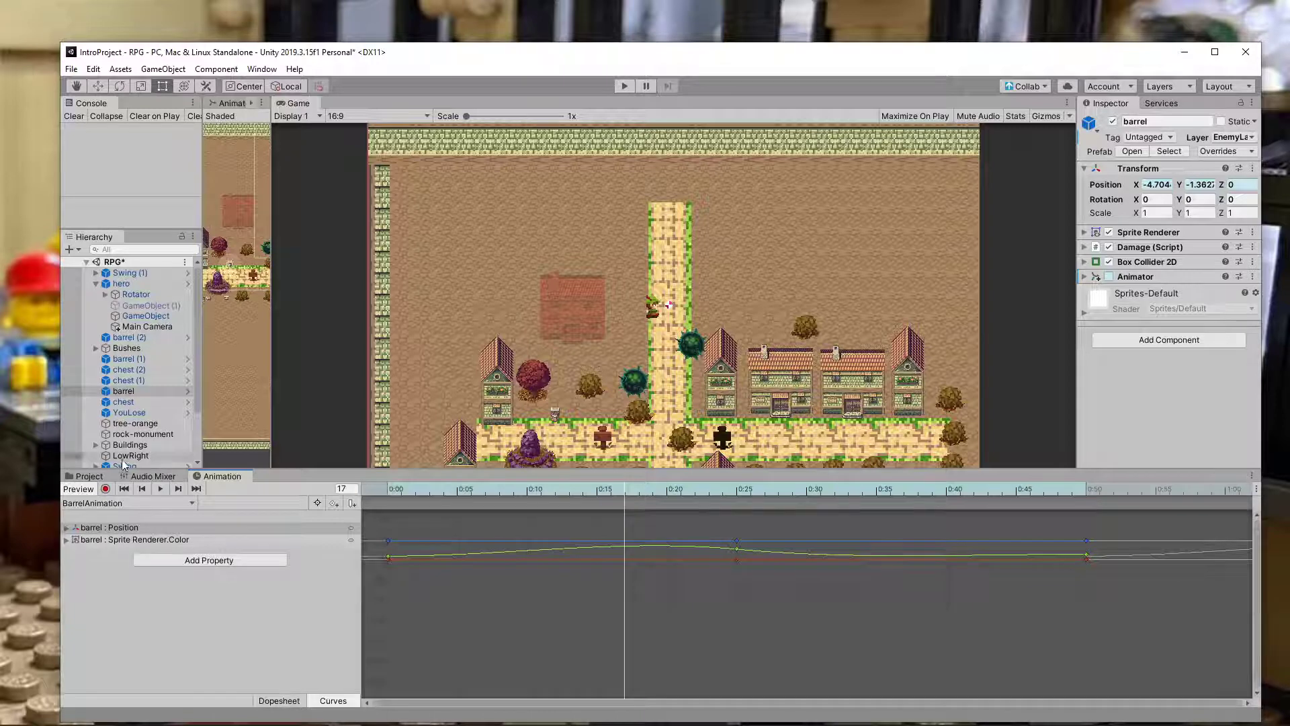
- Show the BarrelAnimation keys in the Dopesheet view and display the timeline in frames
{"action": "left_click", "coordinate": [281, 700]}
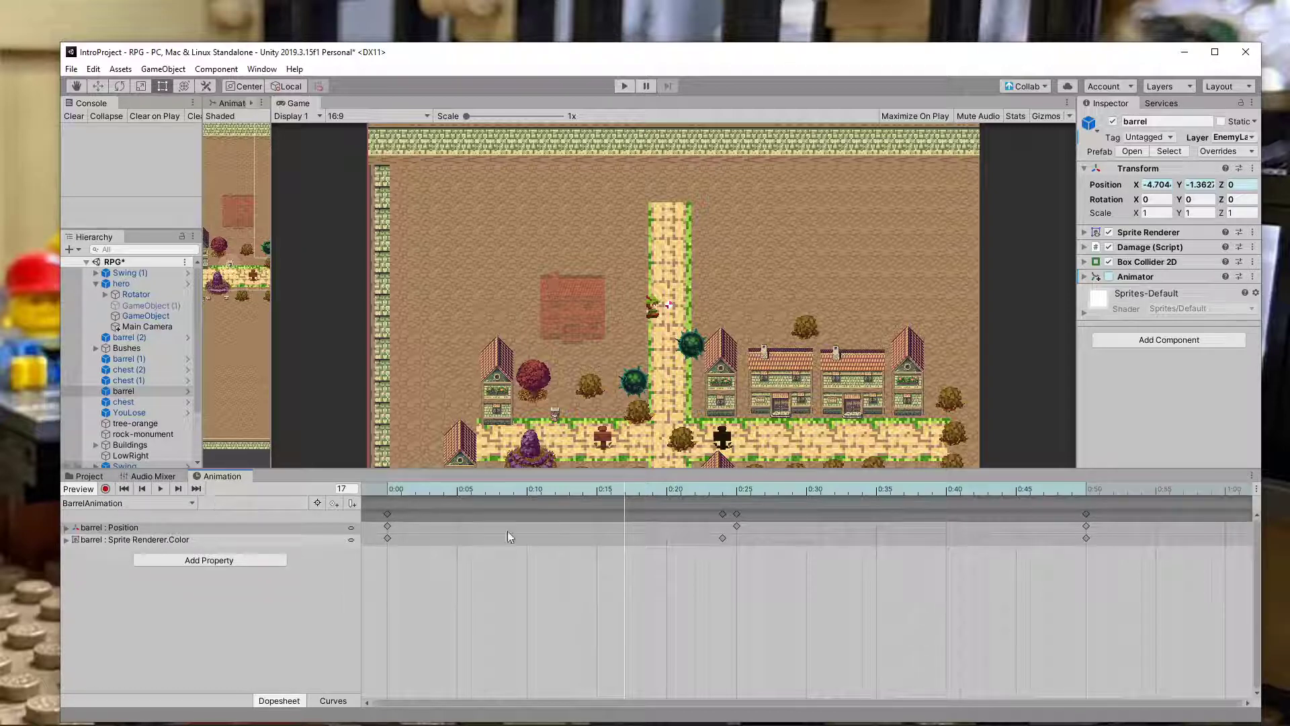
{"action": "left_click", "coordinate": [1250, 475]}
{"action": "left_click", "coordinate": [1213, 473]}
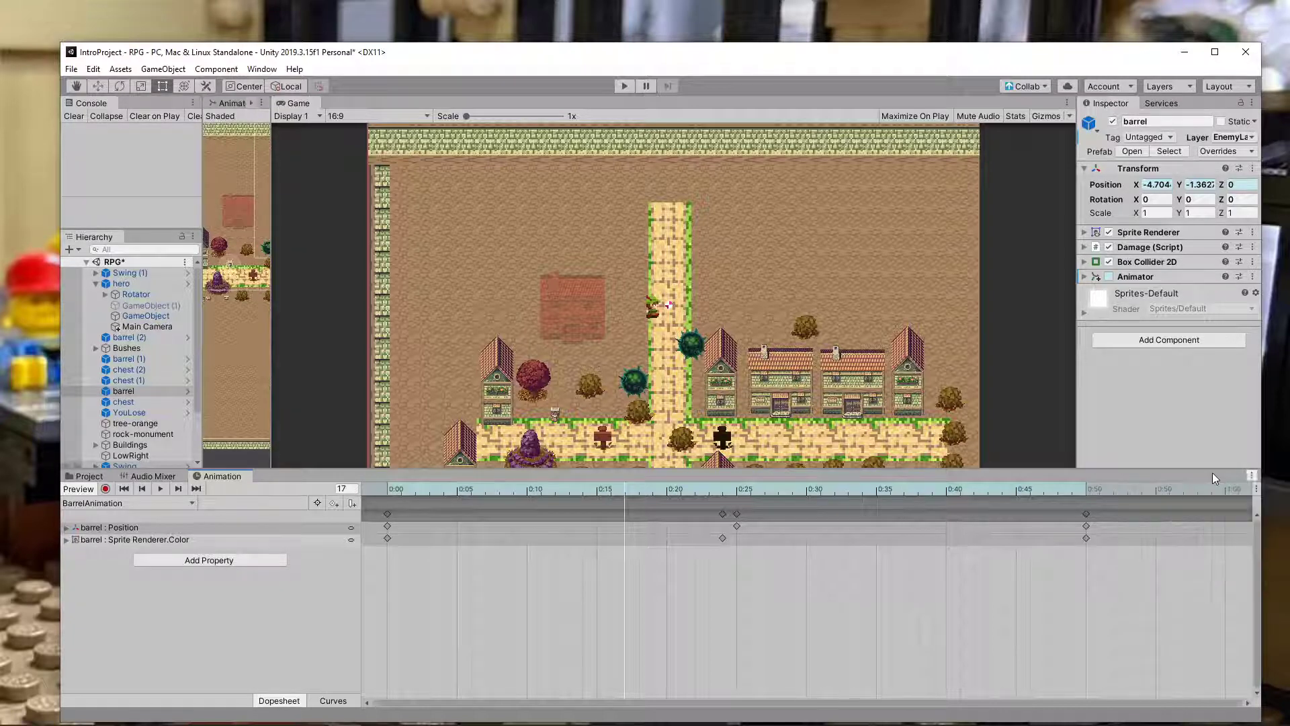
{"action": "left_click", "coordinate": [1256, 489]}
{"action": "left_click", "coordinate": [1256, 492]}
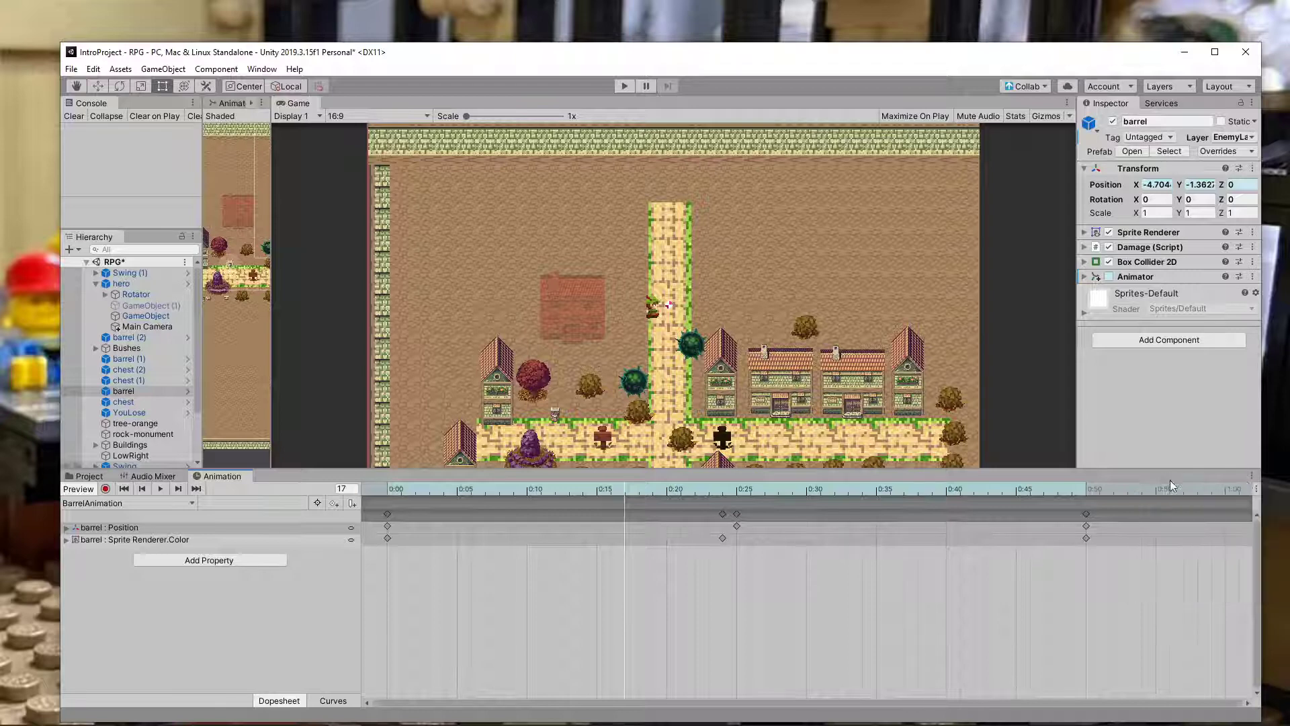
{"action": "left_click", "coordinate": [1256, 491]}
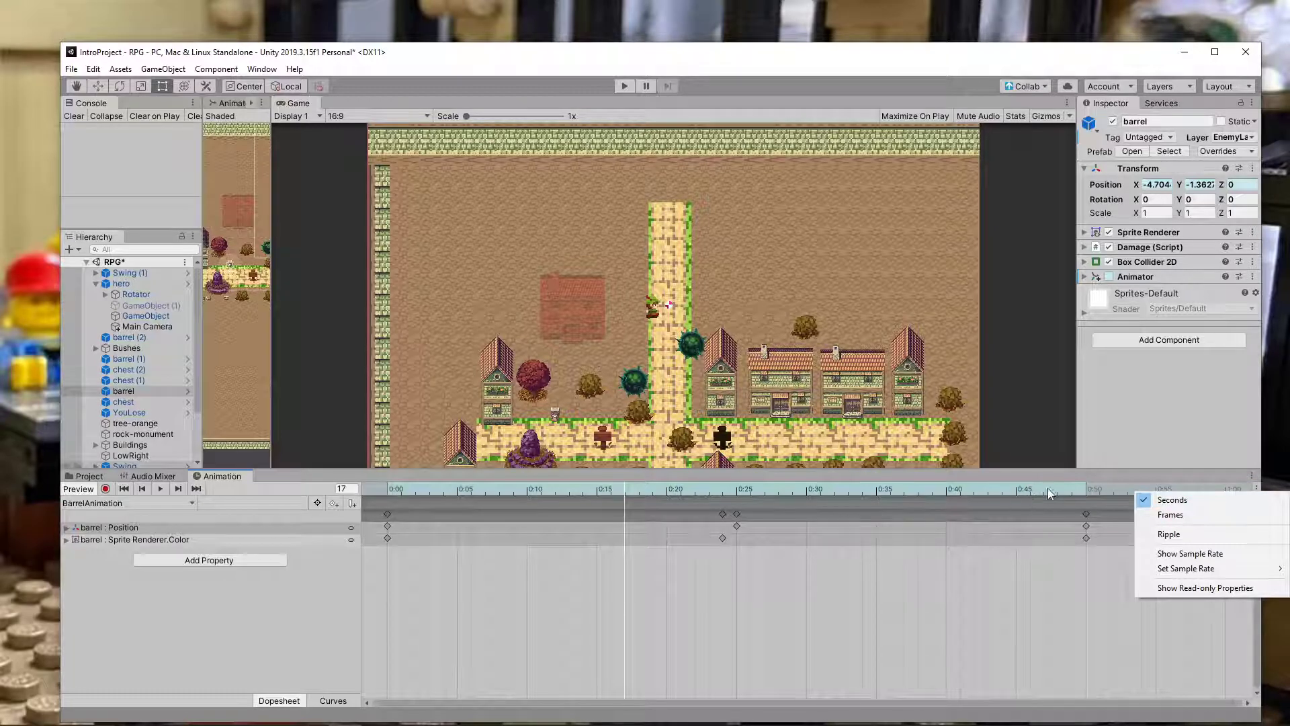
{"action": "left_click", "coordinate": [1211, 513]}
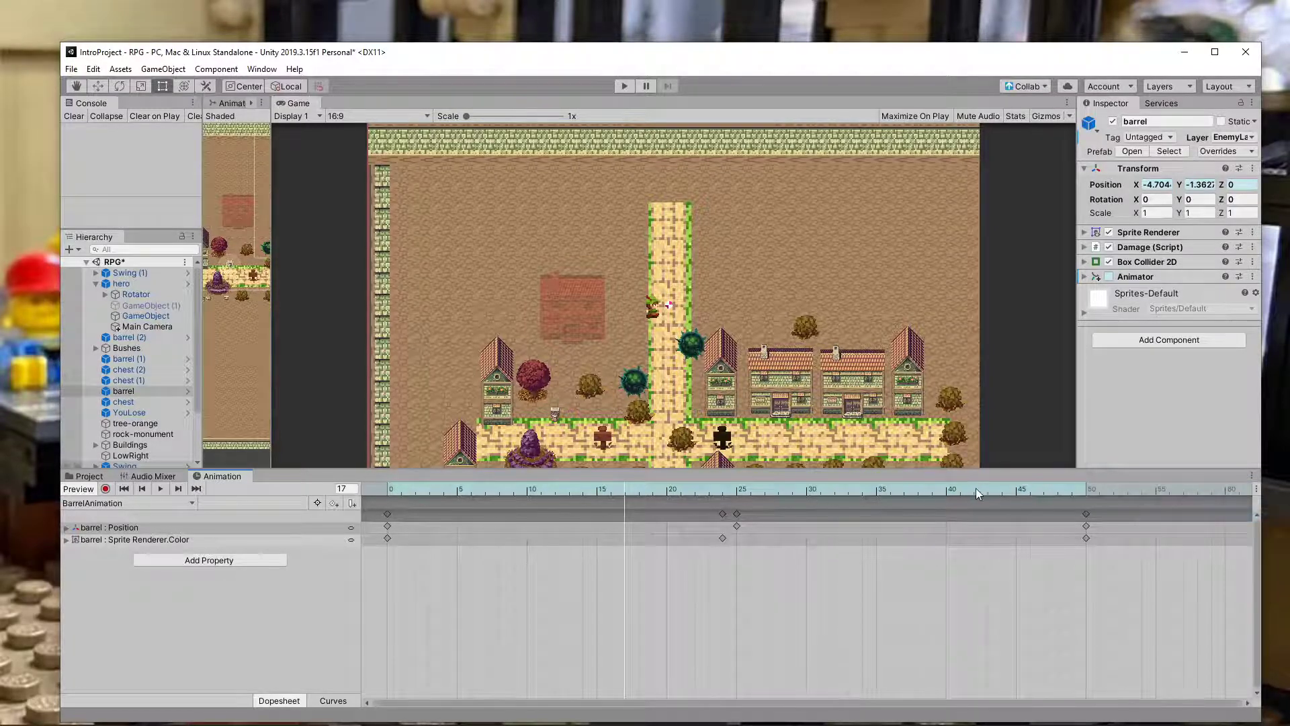
- Return the animation timeline to seconds and show the clip's sample rate
{"action": "left_click", "coordinate": [1258, 493]}
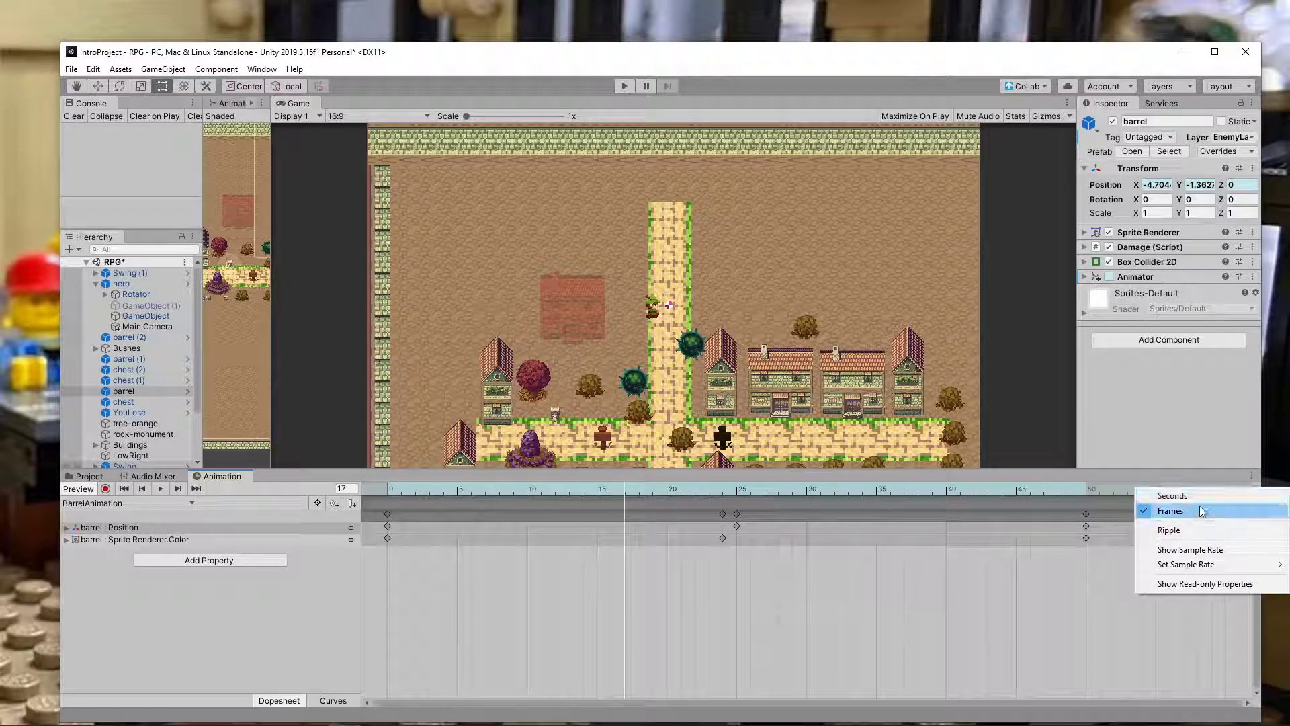
{"action": "left_click", "coordinate": [1197, 498]}
{"action": "left_click", "coordinate": [1259, 493]}
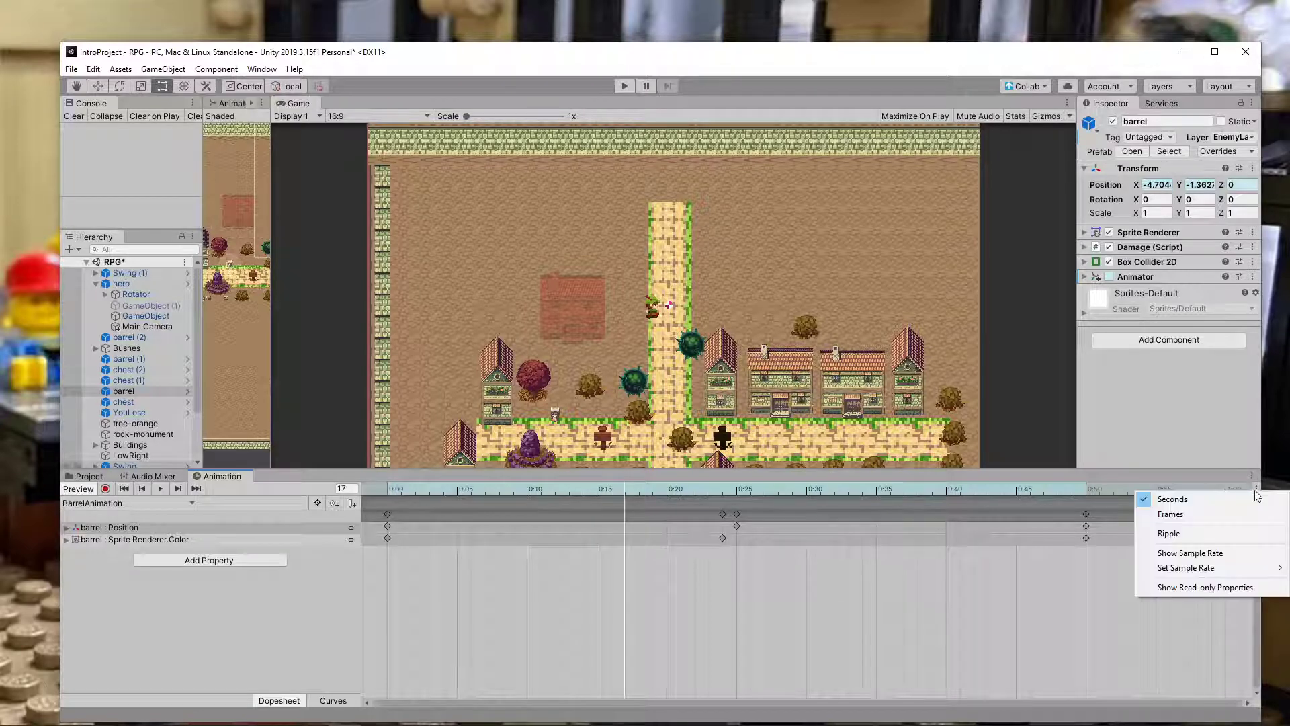
{"action": "left_click", "coordinate": [1176, 553]}
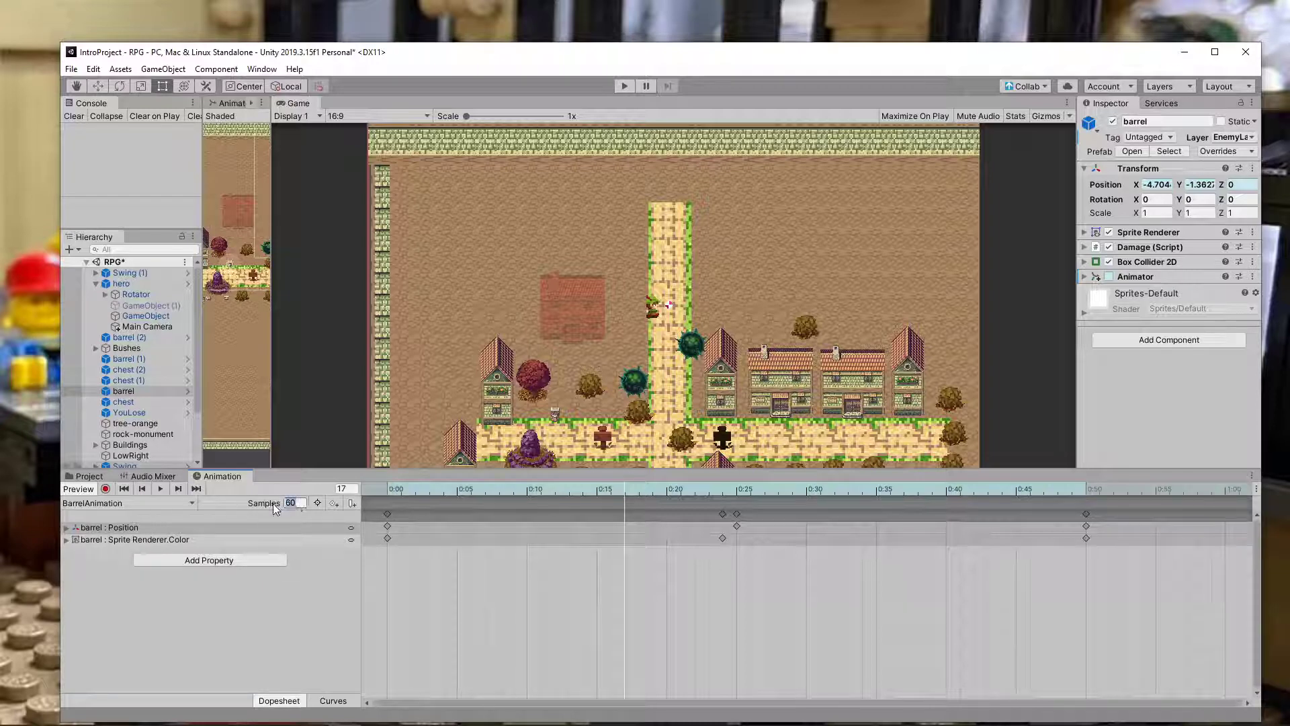
{"action": "left_click", "coordinate": [298, 502]}
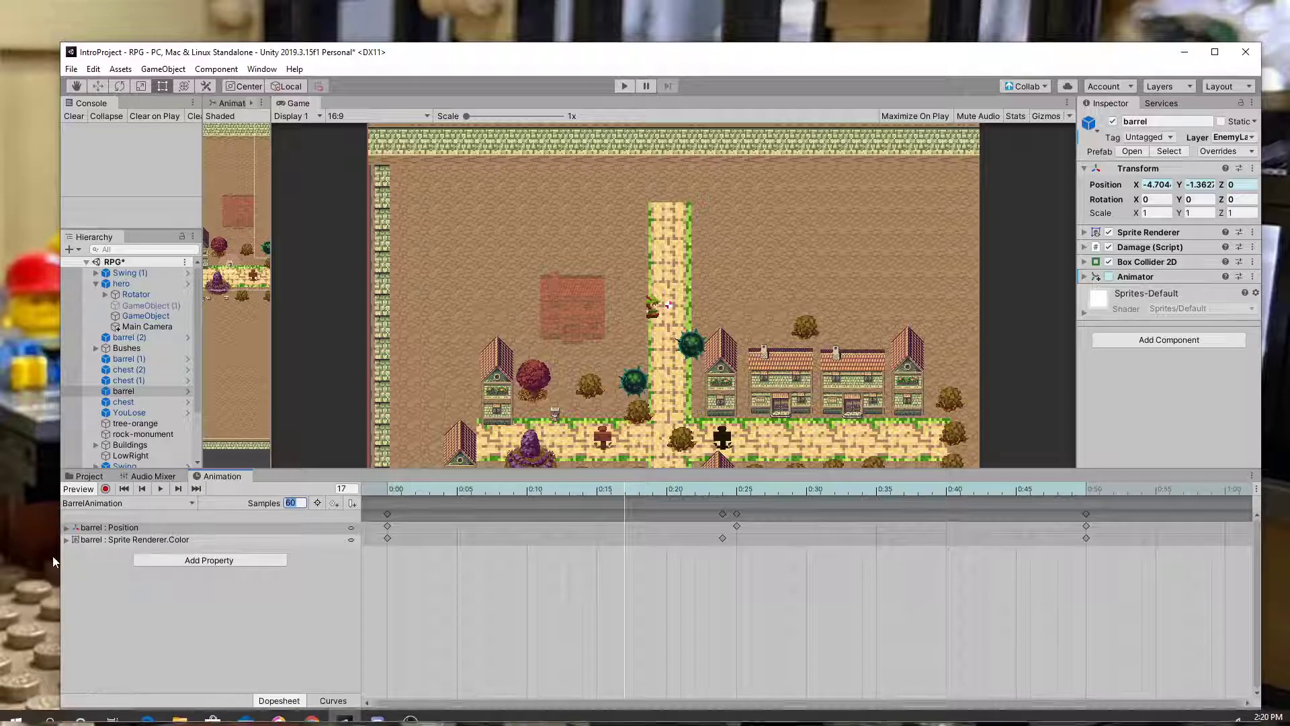
- Try a sample rate of 24 for BarrelAnimation and restore it to 60
{"action": "left_click", "coordinate": [1256, 488]}
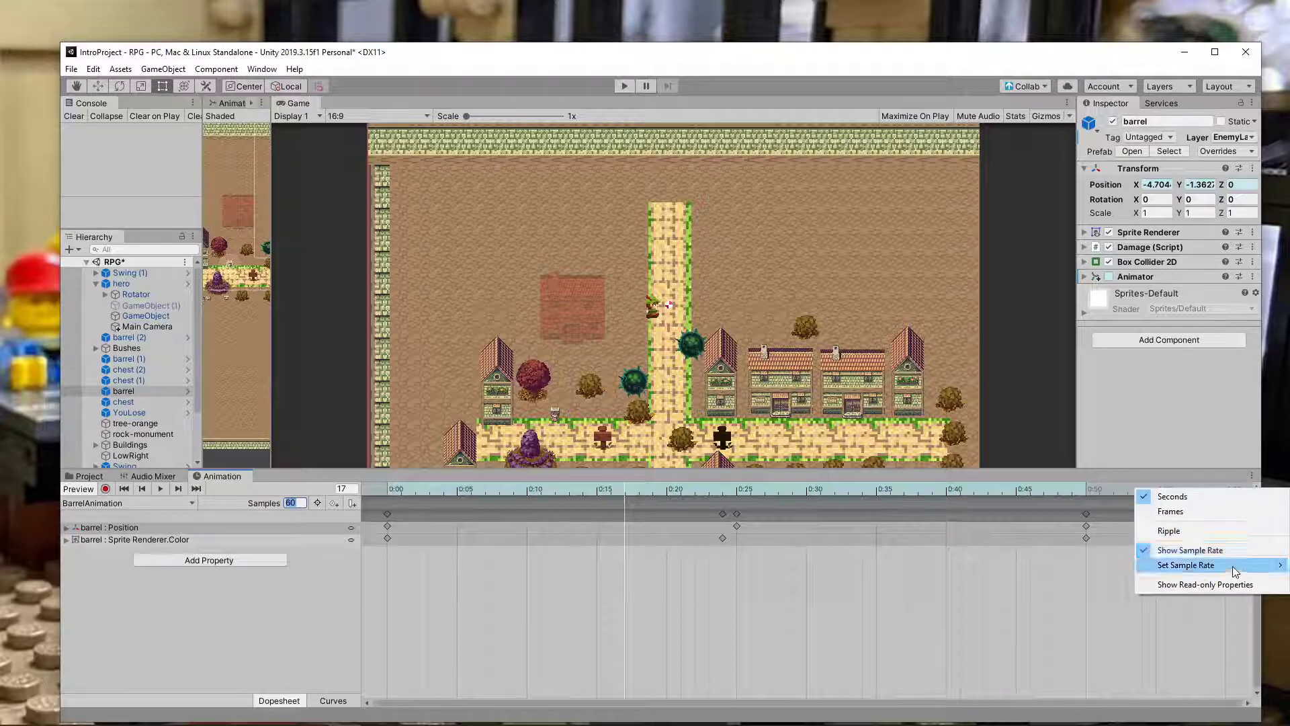
{"action": "mouse_move", "coordinate": [1232, 566]}
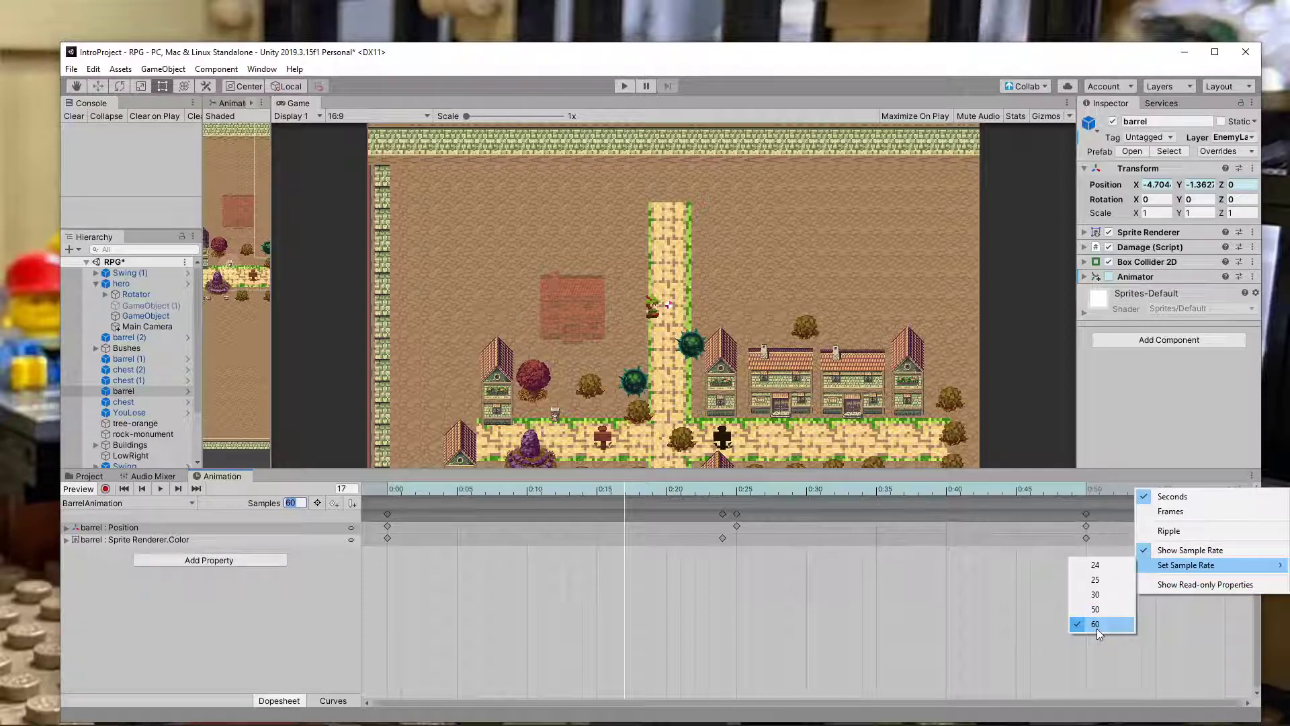
{"action": "left_click", "coordinate": [1098, 565]}
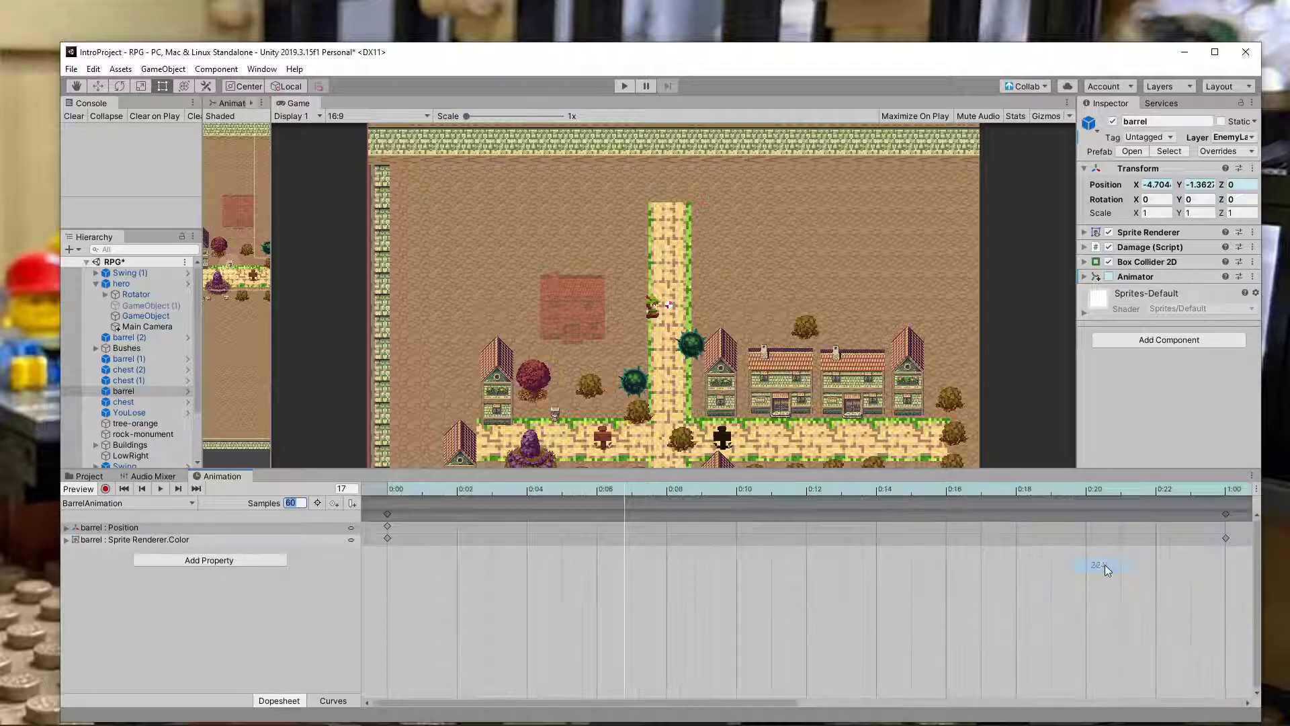
{"action": "left_click", "coordinate": [1256, 488]}
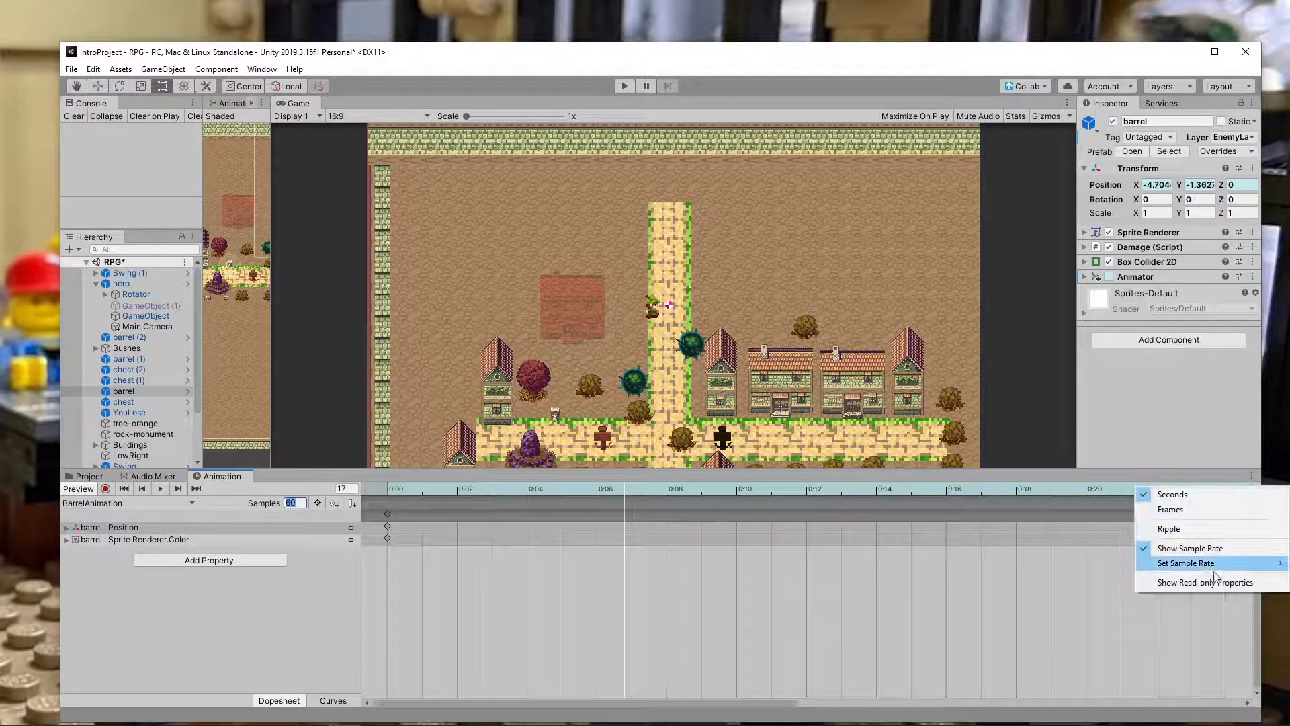
{"action": "mouse_move", "coordinate": [1191, 568]}
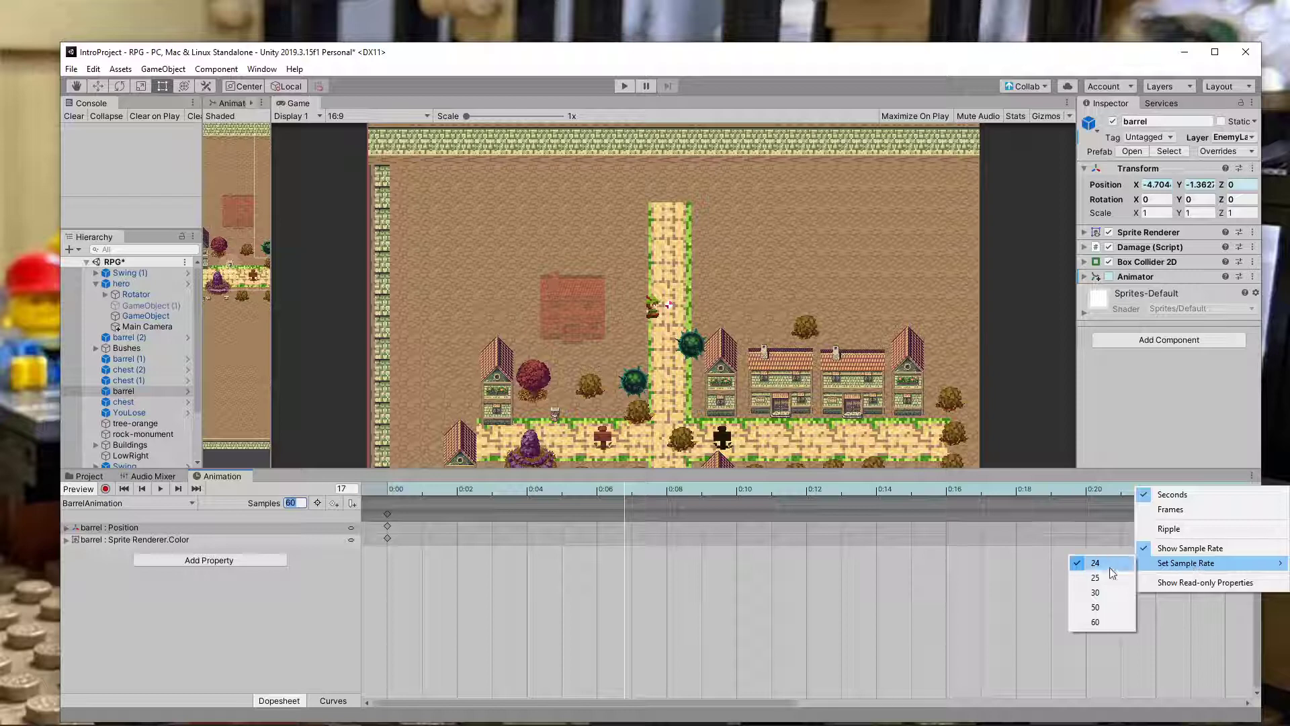
{"action": "left_click", "coordinate": [1102, 619]}
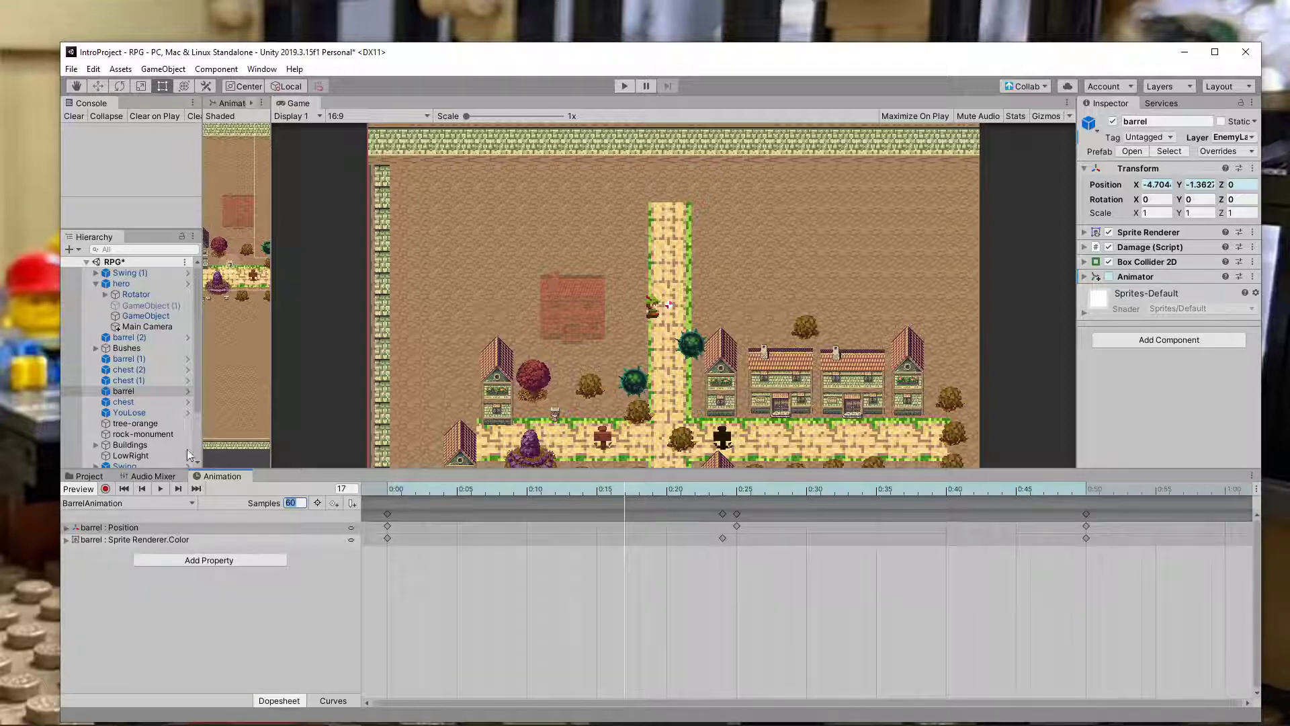
- Select the hero, expand the Sprite property of HeroWalkFront, and play the clip to watch the walk close up in the Game view
{"action": "left_click", "coordinate": [131, 283]}
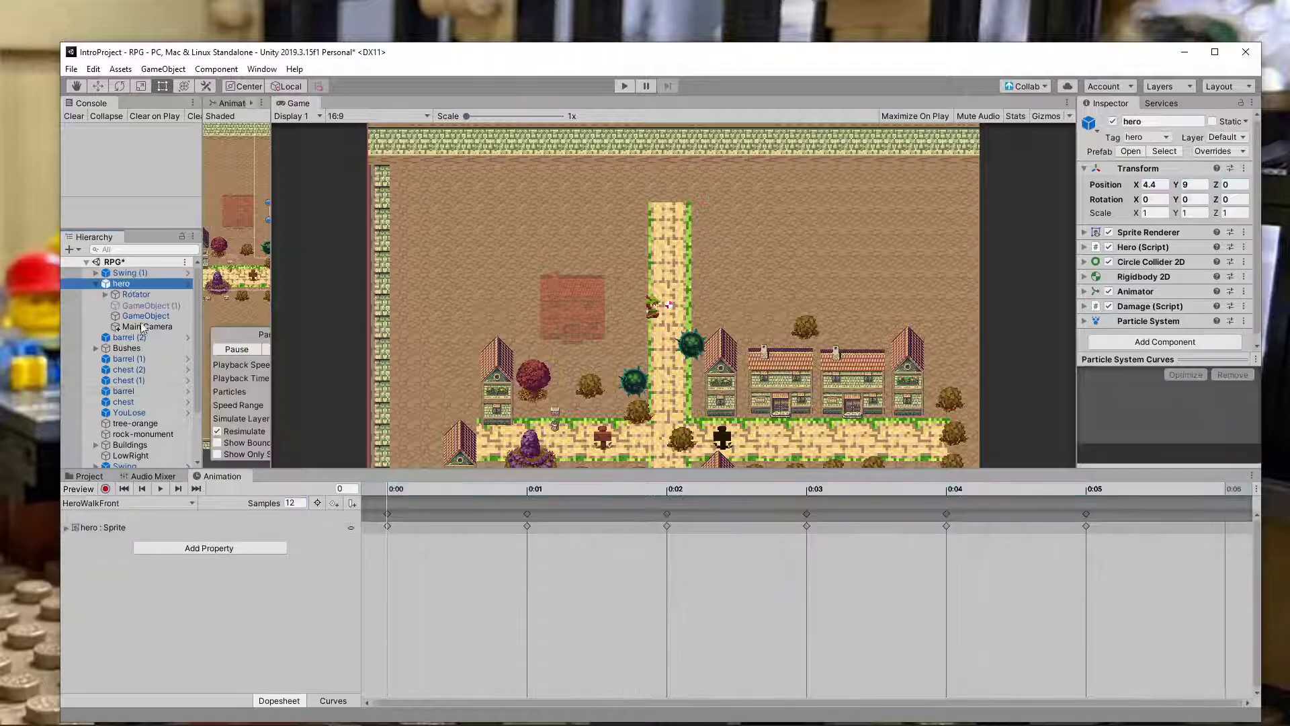
{"action": "left_click", "coordinate": [66, 530]}
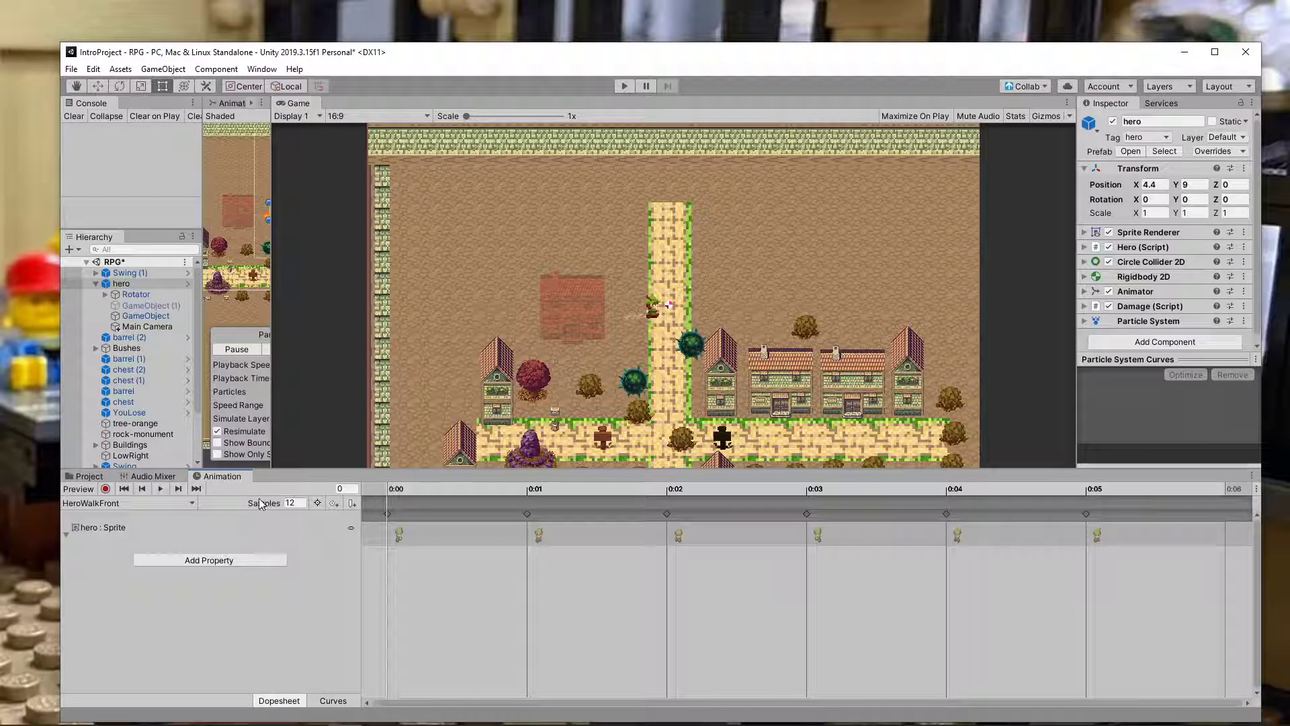
{"action": "left_click", "coordinate": [295, 504]}
{"action": "left_click", "coordinate": [160, 489]}
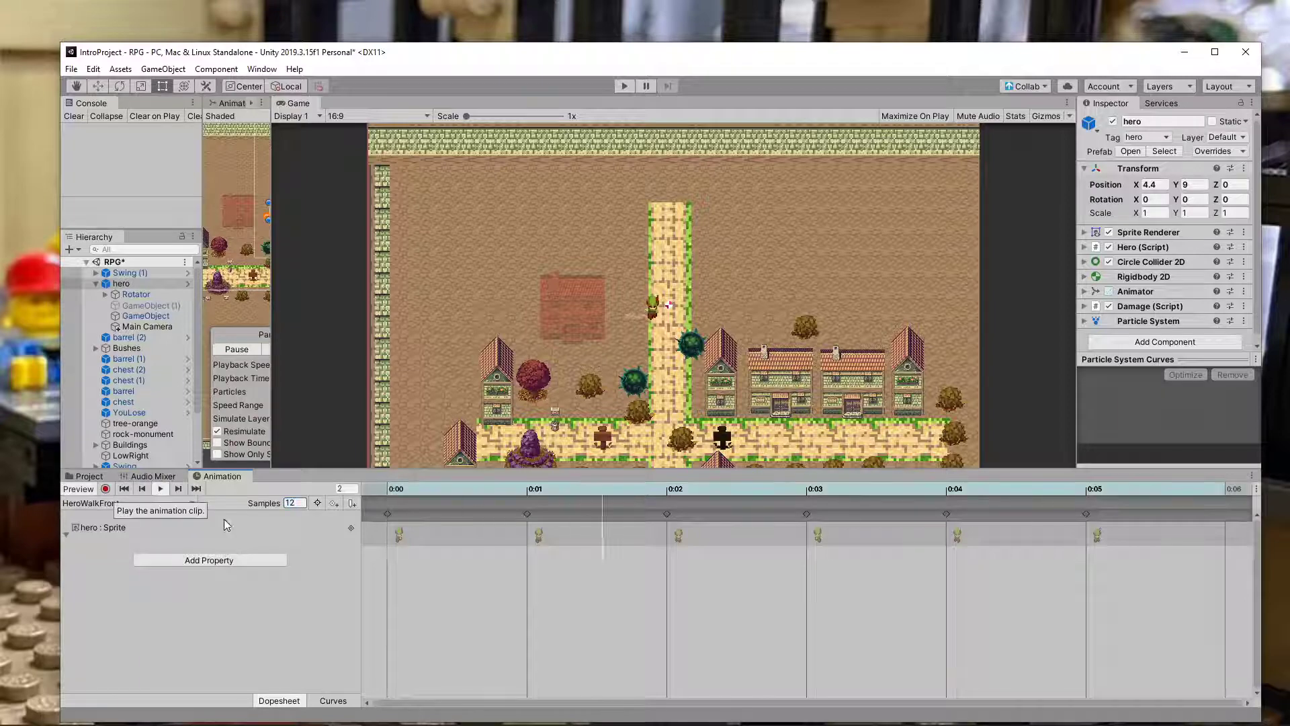
{"action": "scroll", "coordinate": [645, 326], "scroll_direction": "up", "scroll_amount": 5}
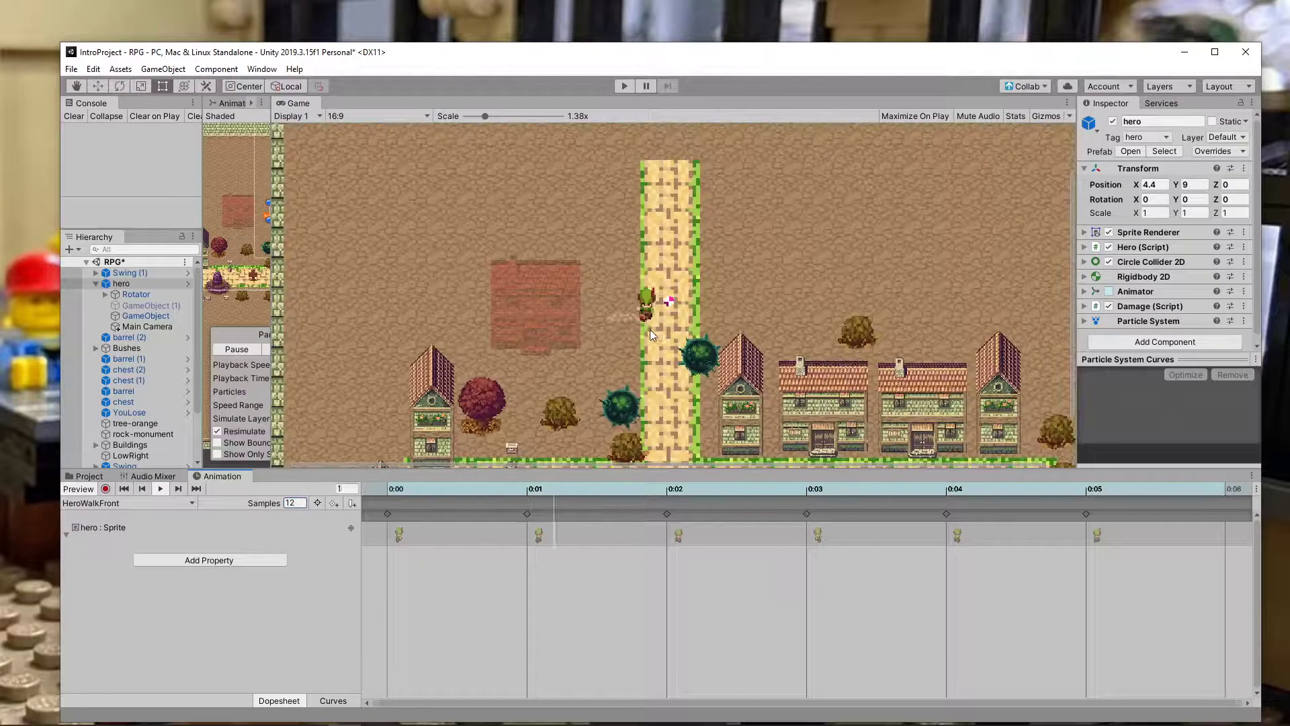
{"action": "scroll", "coordinate": [624, 339], "scroll_direction": "up", "scroll_amount": 4}
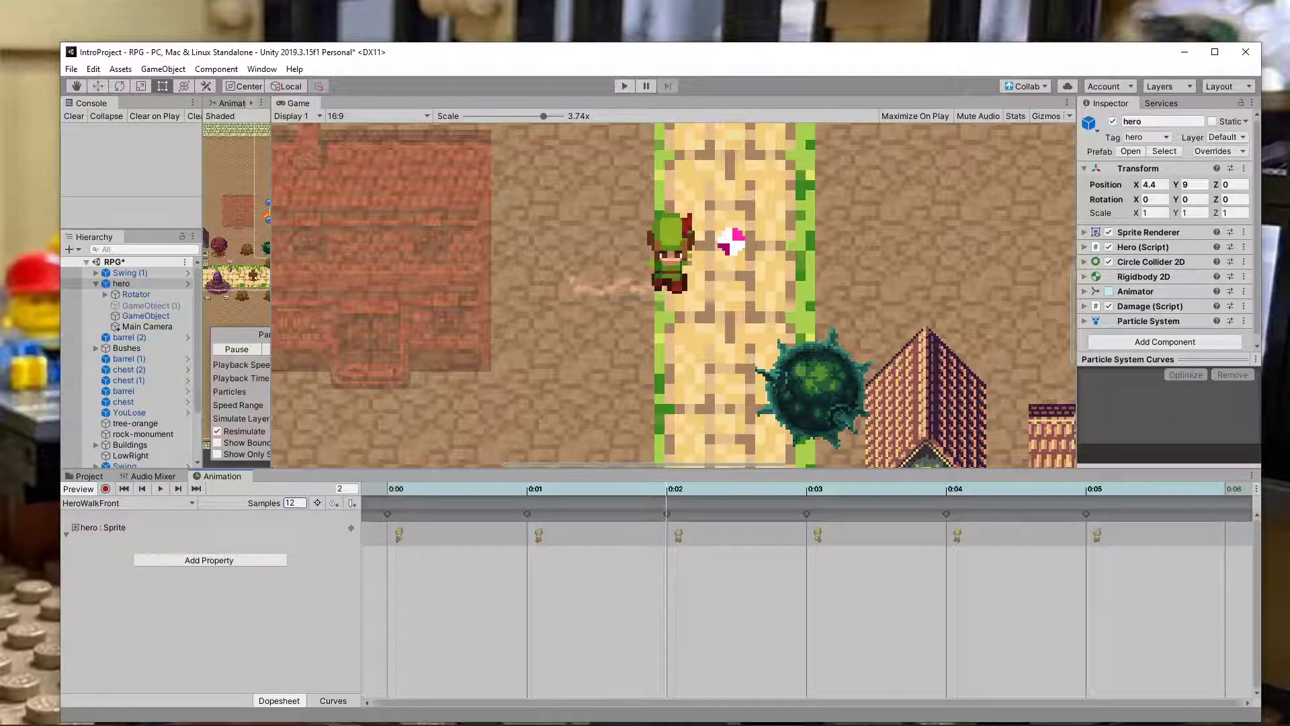
{"action": "left_click", "coordinate": [1257, 491]}
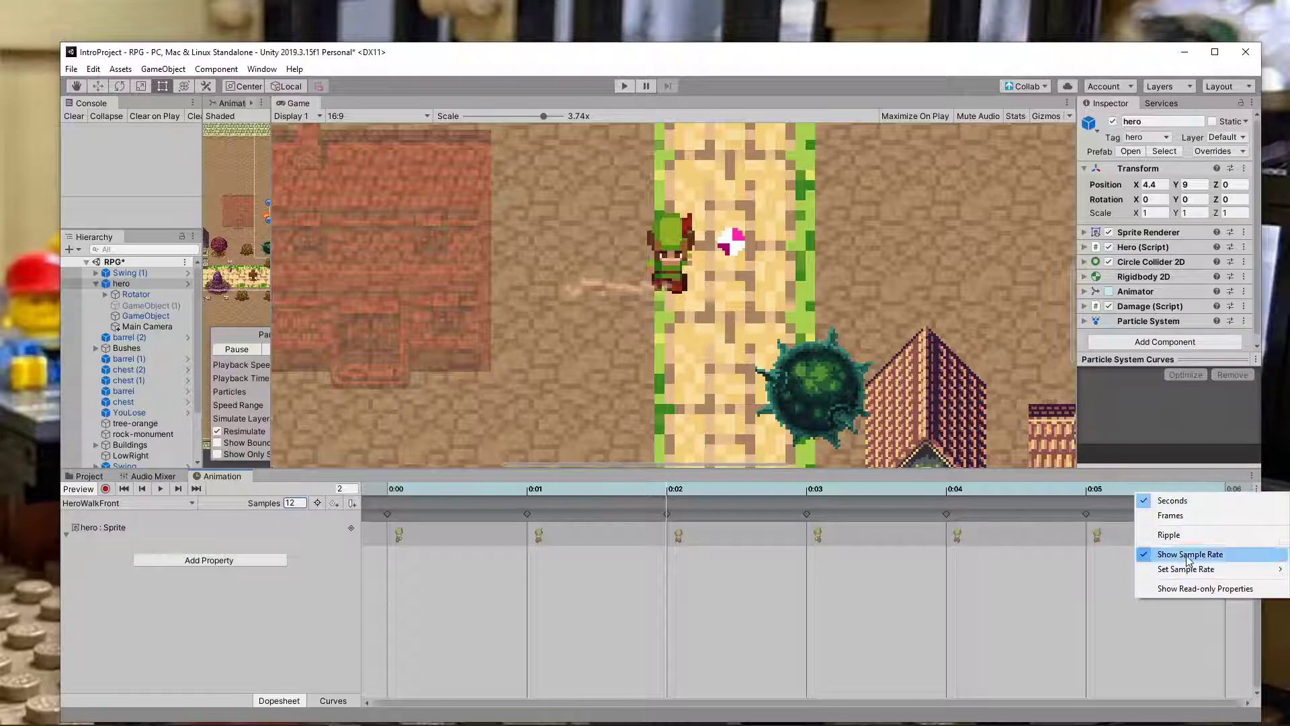
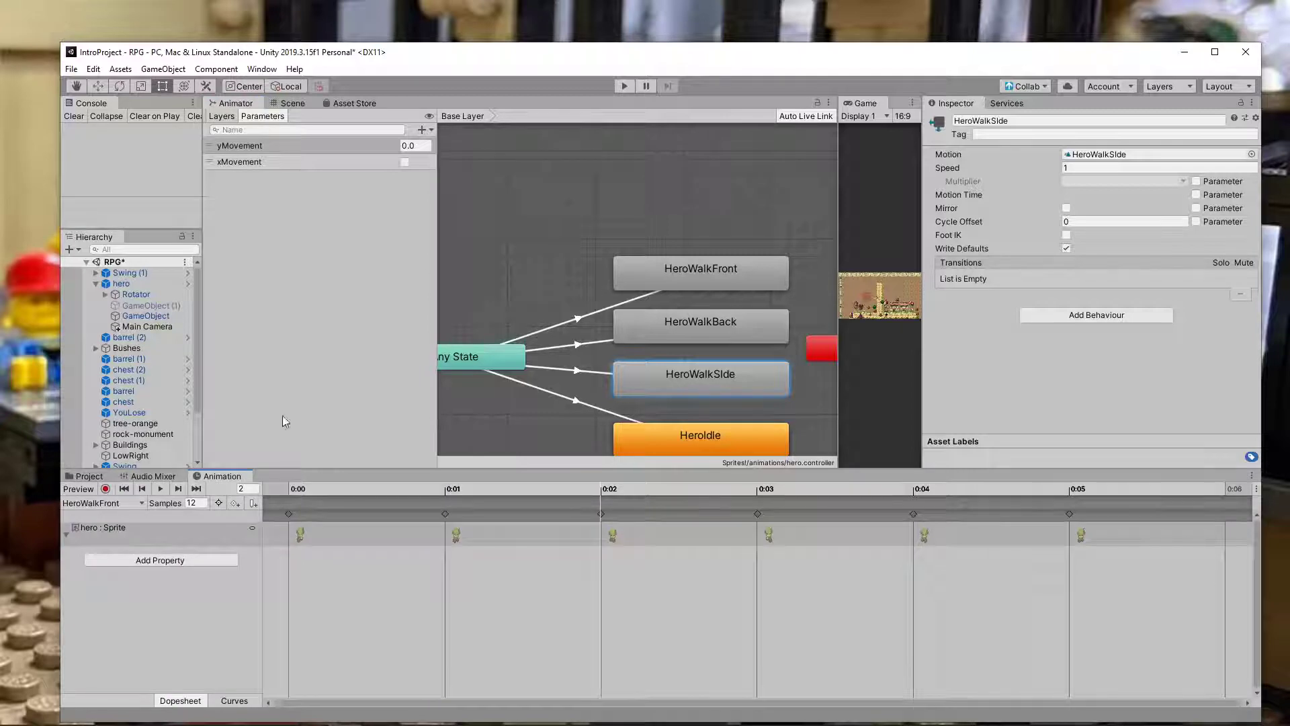
- Open the HeroWalkFront, HeroWalkBack and HeroWalkSIde clips from their Animator states to compare their sprite keys
{"action": "double_click", "coordinate": [711, 272]}
{"action": "double_click", "coordinate": [696, 321]}
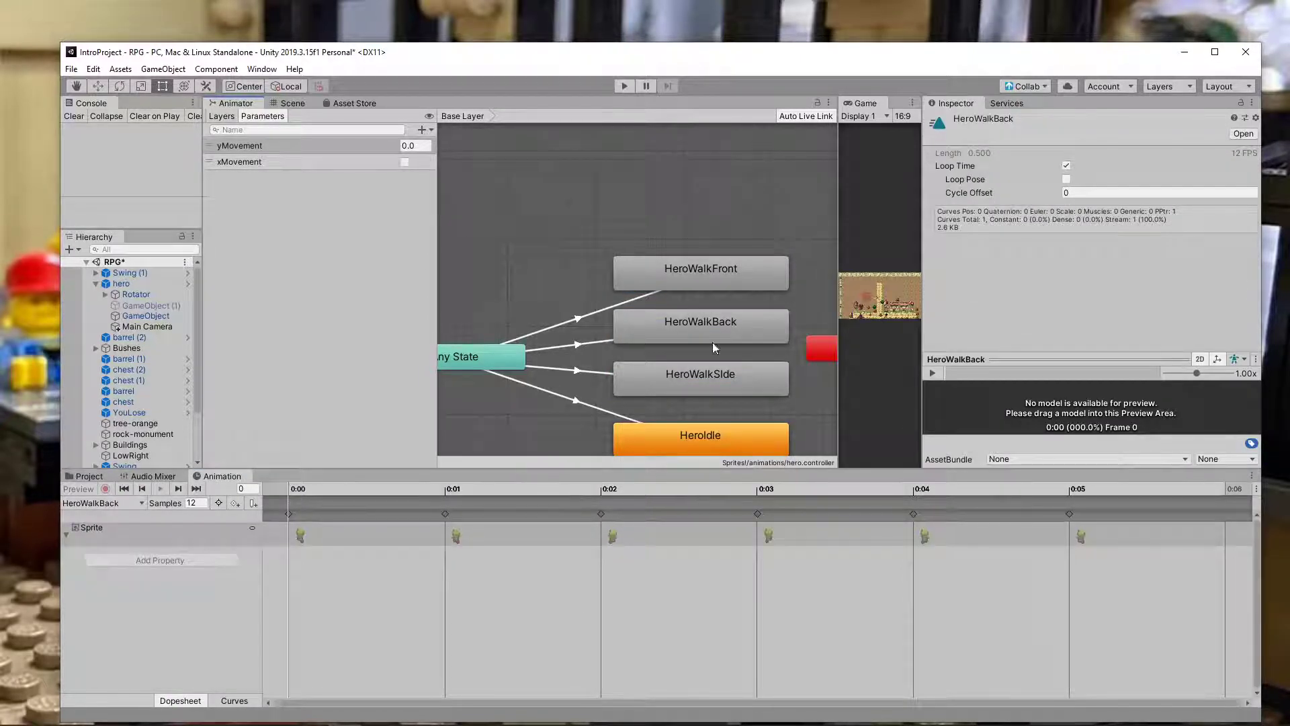
{"action": "double_click", "coordinate": [719, 325]}
{"action": "double_click", "coordinate": [728, 377]}
{"action": "double_click", "coordinate": [691, 269]}
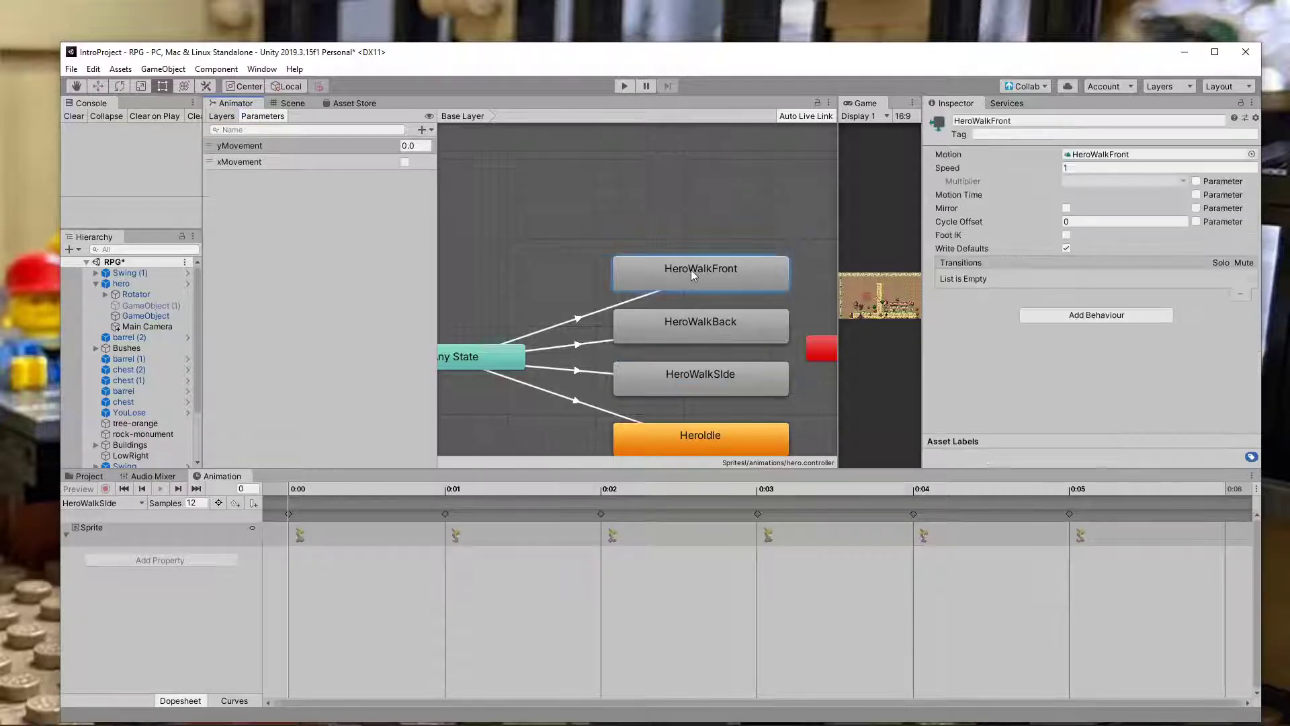
{"action": "double_click", "coordinate": [710, 325]}
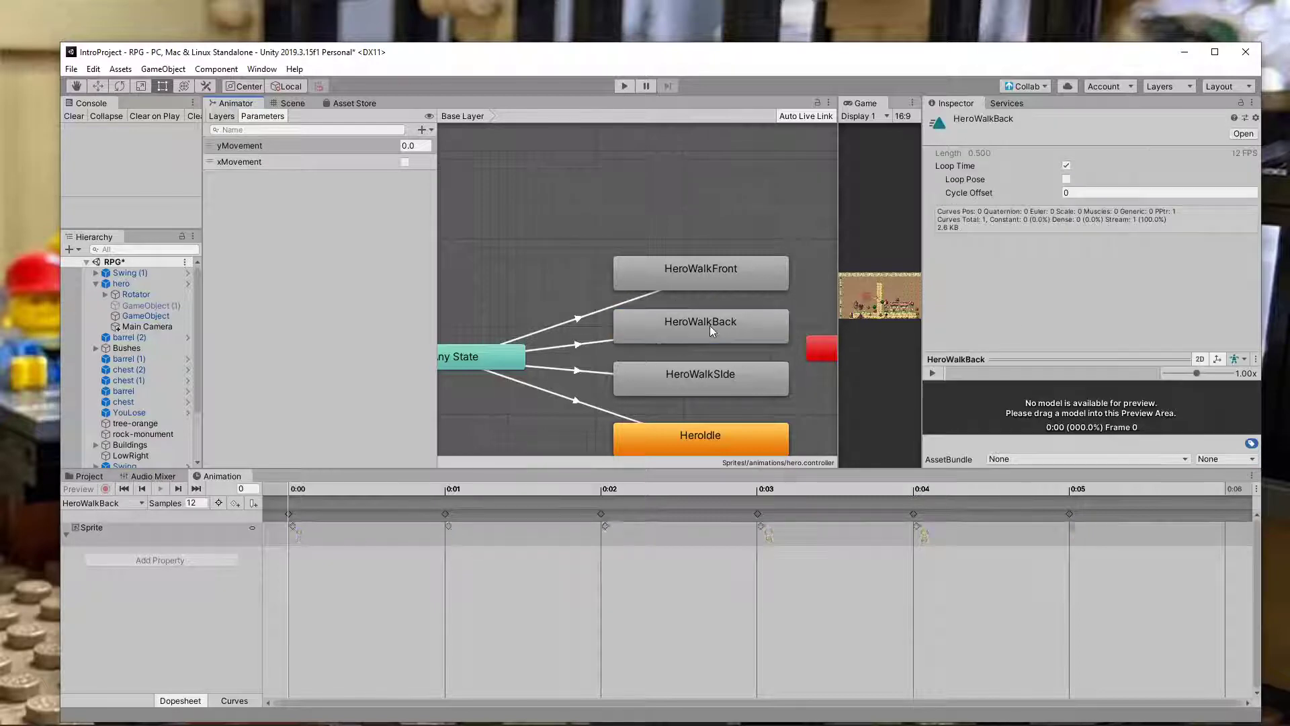
- View the keyframes of the HeroWalkSIde and HeroIdle animation clips
{"action": "left_click", "coordinate": [731, 380]}
{"action": "double_click", "coordinate": [732, 379]}
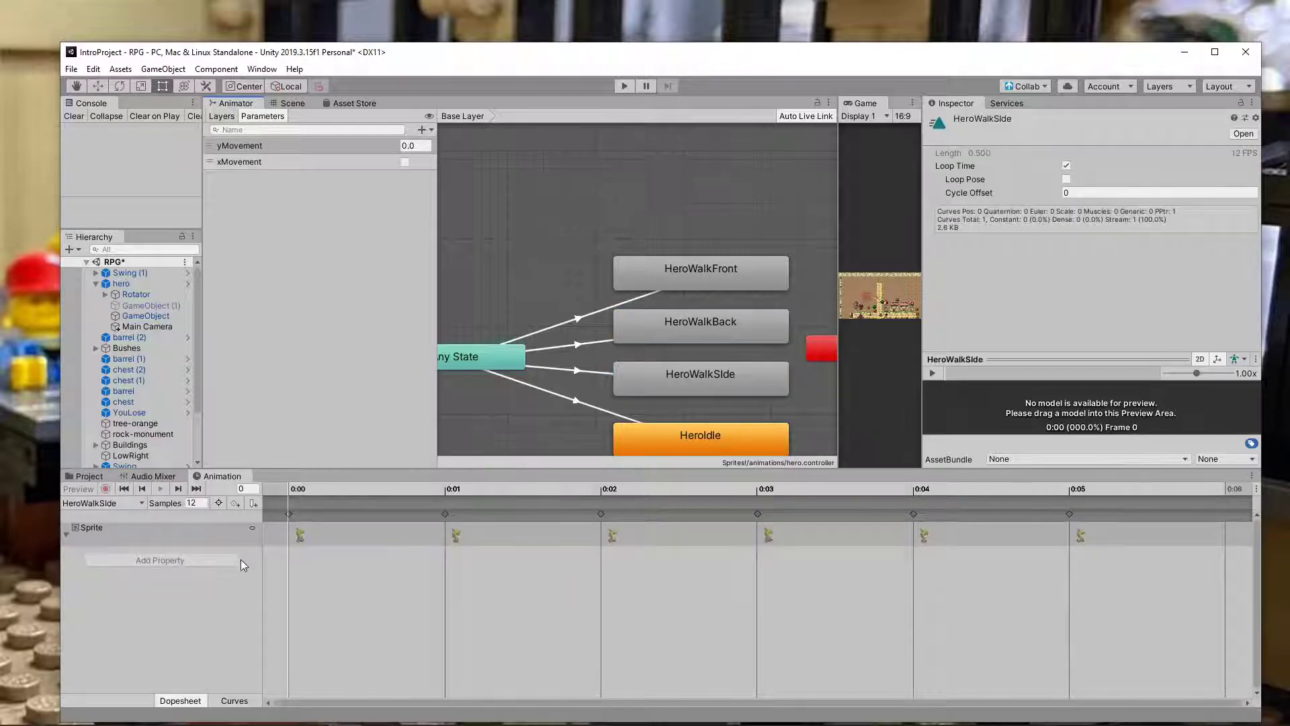
{"action": "left_click", "coordinate": [723, 433]}
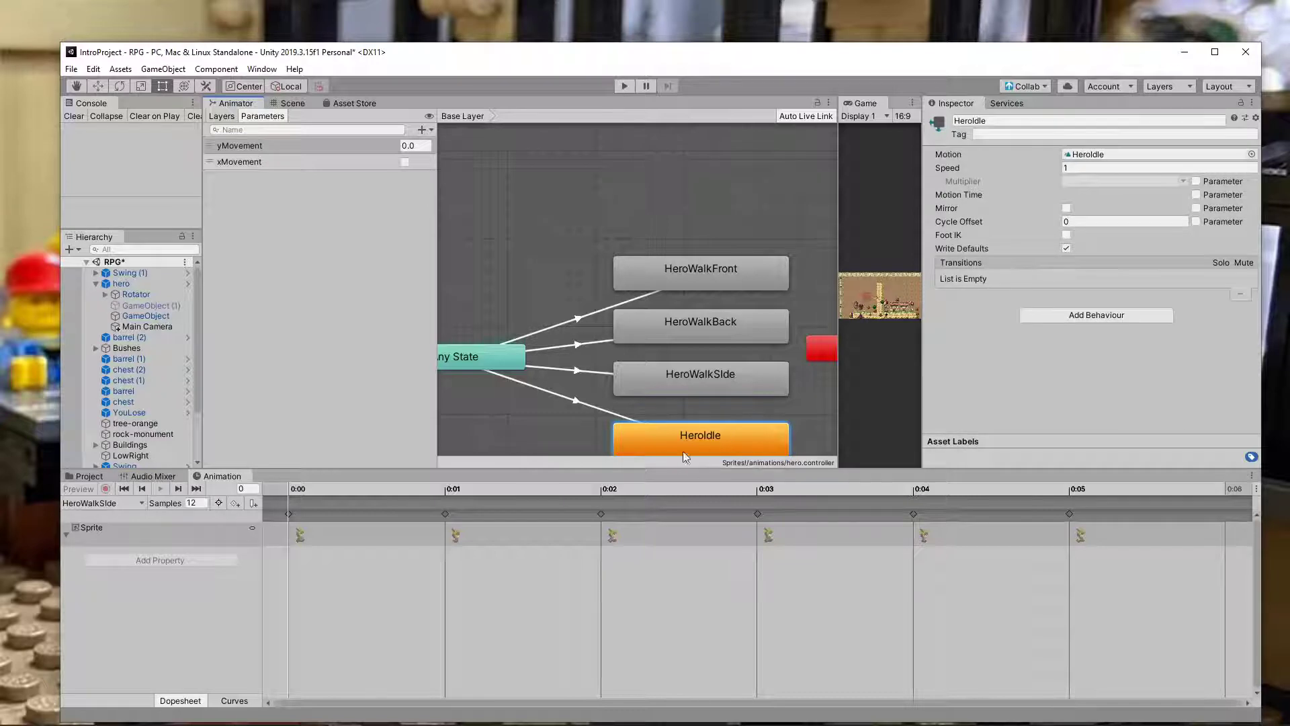
{"action": "double_click", "coordinate": [704, 433]}
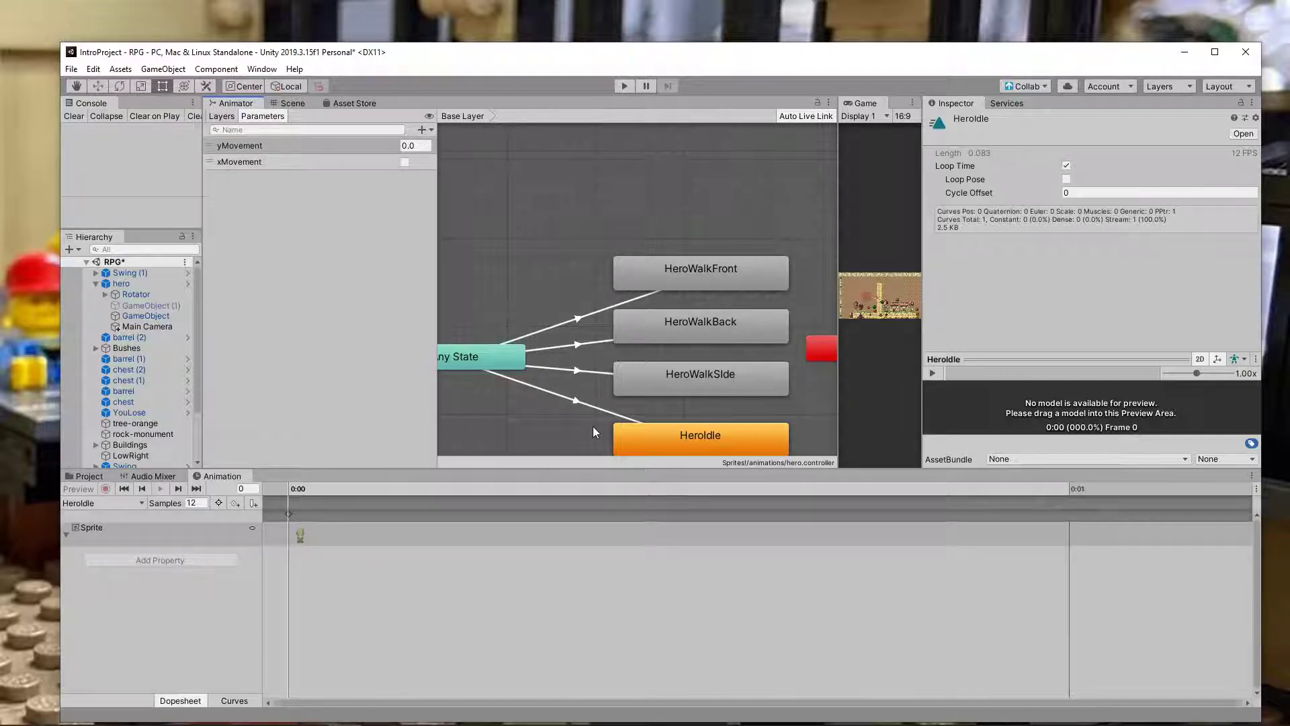
- Move the HeroWalkFront, HeroWalkBack, HeroWalkSIde and HeroIdle states higher in the graph, with HeroWalkBack close beneath HeroWalkFront
{"action": "left_click_drag", "start_coordinate": [695, 277], "coordinate": [668, 190]}
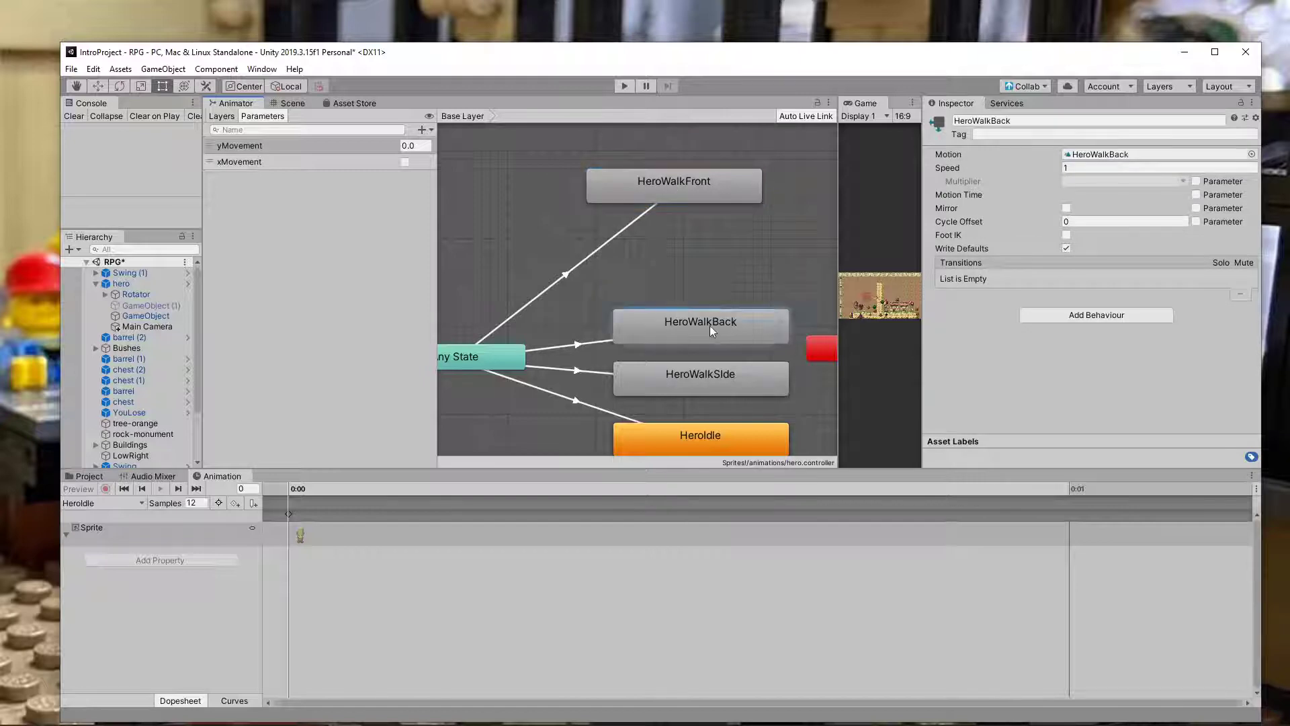
{"action": "left_click_drag", "start_coordinate": [709, 325], "coordinate": [683, 244]}
{"action": "left_click_drag", "start_coordinate": [691, 374], "coordinate": [683, 309]}
{"action": "left_click_drag", "start_coordinate": [715, 436], "coordinate": [707, 378]}
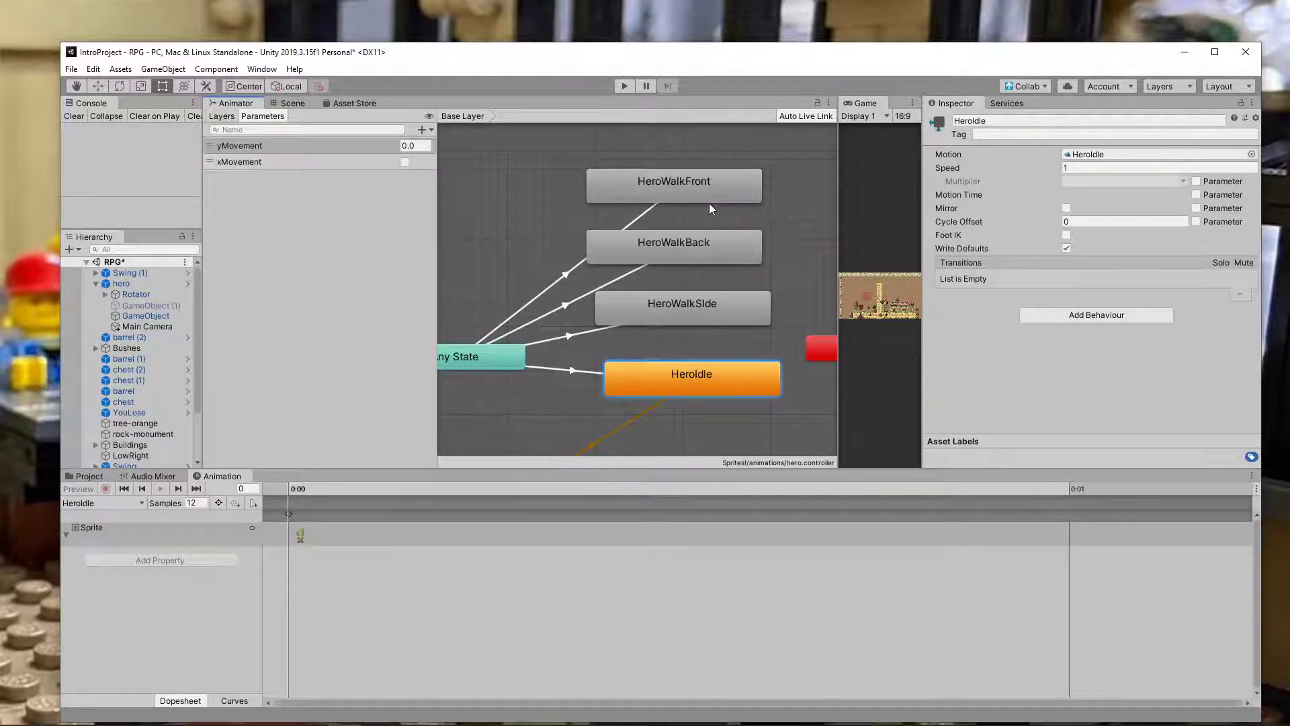
{"action": "left_click_drag", "start_coordinate": [702, 181], "coordinate": [705, 173]}
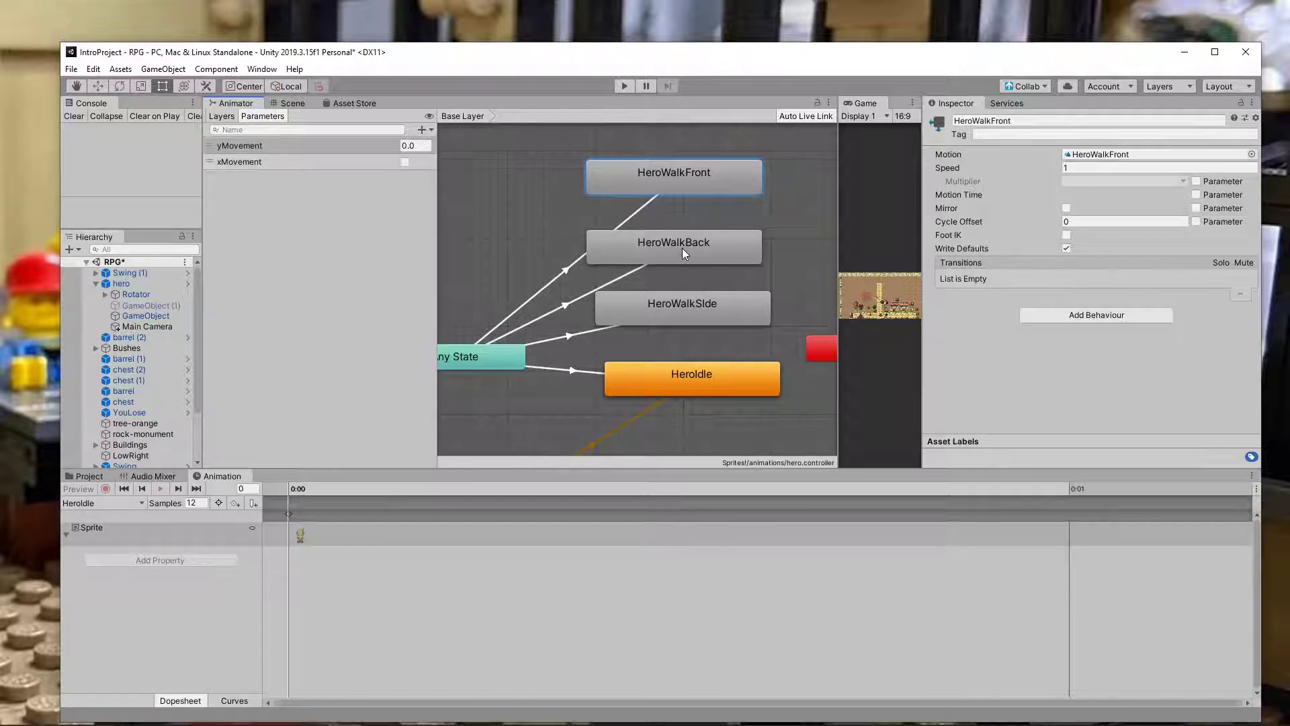
{"action": "left_click_drag", "start_coordinate": [657, 304], "coordinate": [687, 304]}
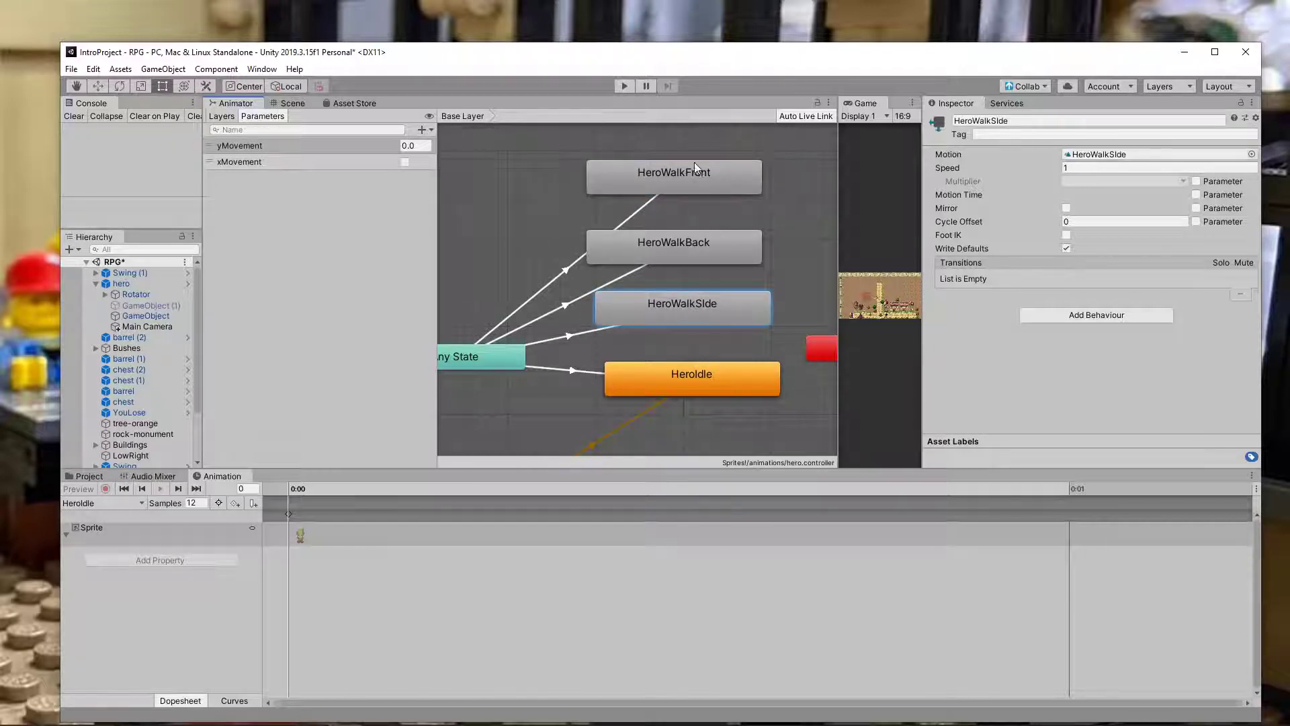
{"action": "left_click_drag", "start_coordinate": [699, 174], "coordinate": [703, 172]}
{"action": "left_click_drag", "start_coordinate": [715, 253], "coordinate": [716, 236]}
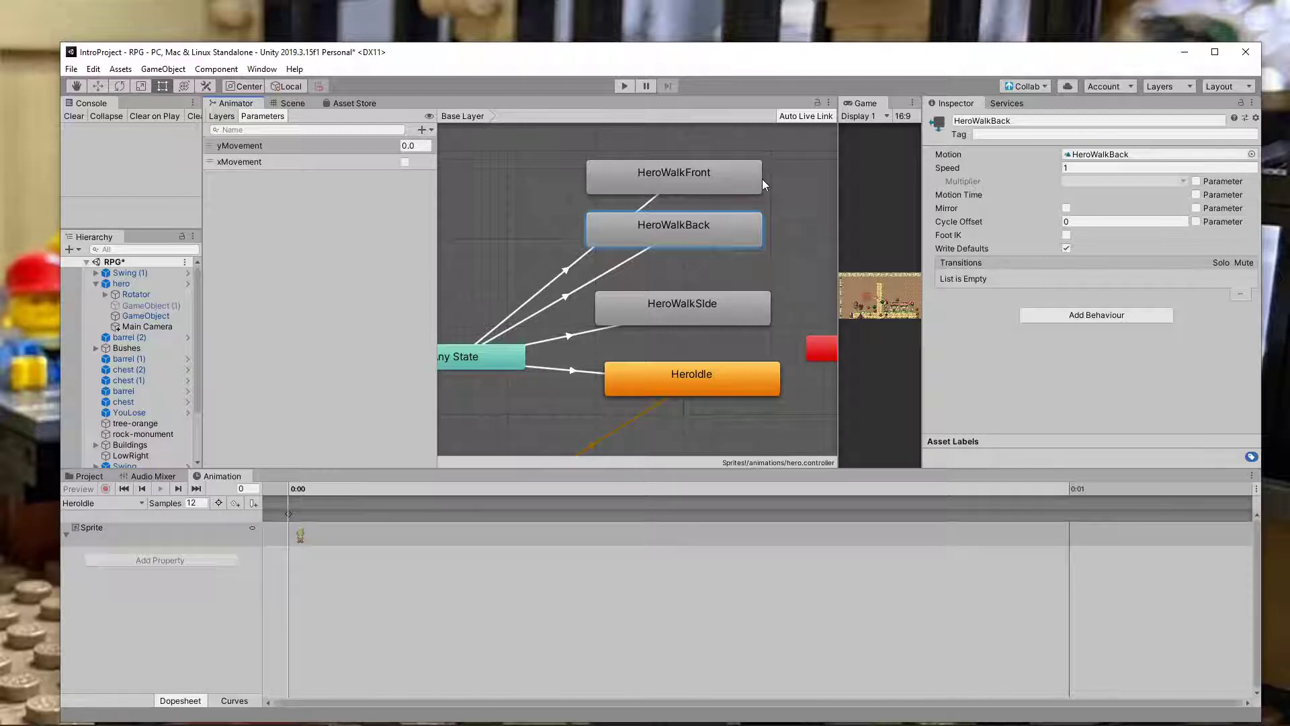
- Inspect the Any State to HeroWalkFront transition and widen the state graph by narrowing the parameter list
{"action": "left_click", "coordinate": [674, 172]}
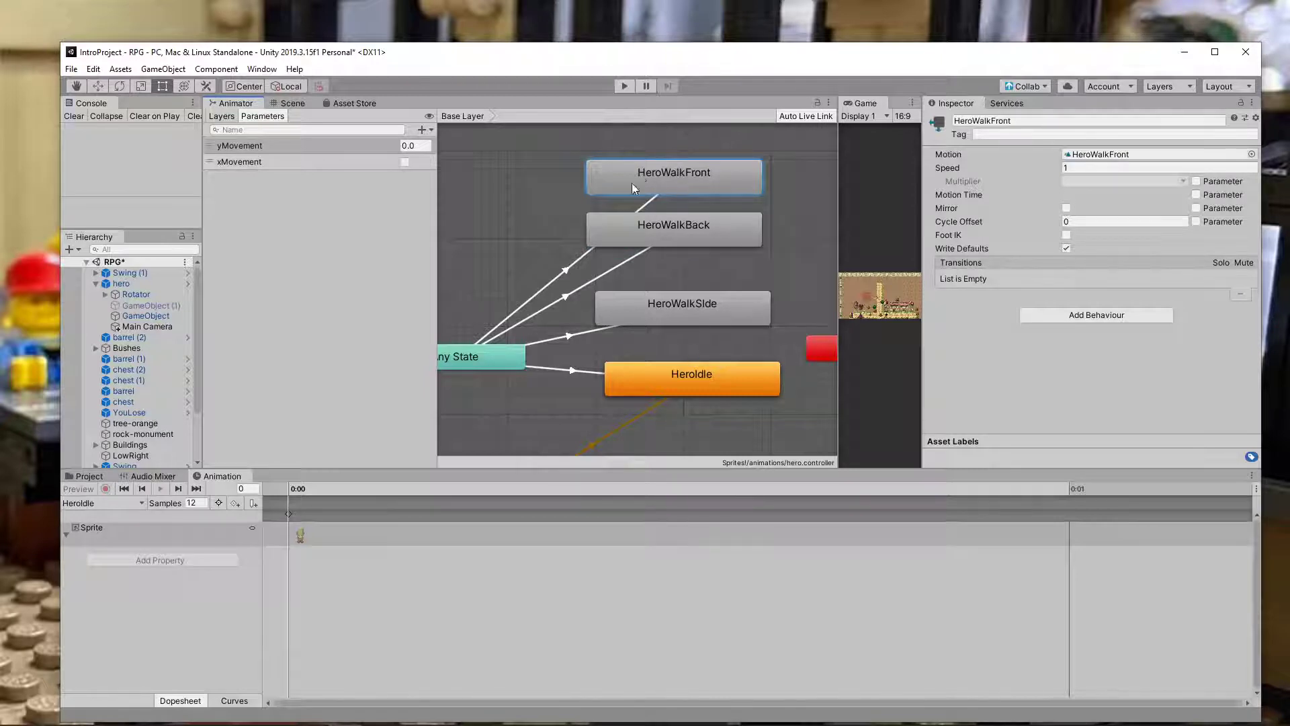
{"action": "left_click", "coordinate": [582, 258]}
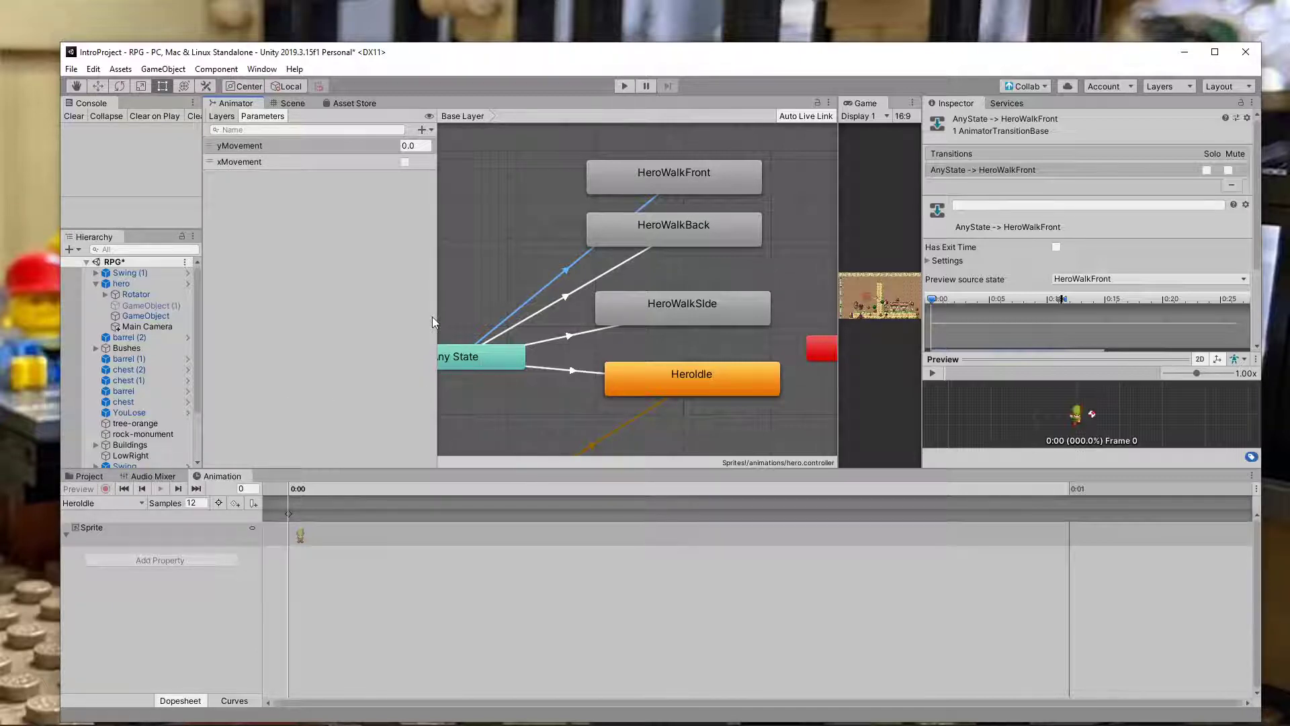
{"action": "left_click_drag", "start_coordinate": [434, 317], "coordinate": [319, 317]}
- Arrange the Any State, Entry and Exit nodes in a column beside the hero states, with Any State uppermost and Exit lowest
{"action": "scroll", "coordinate": [531, 372], "scroll_direction": "down", "scroll_amount": 5}
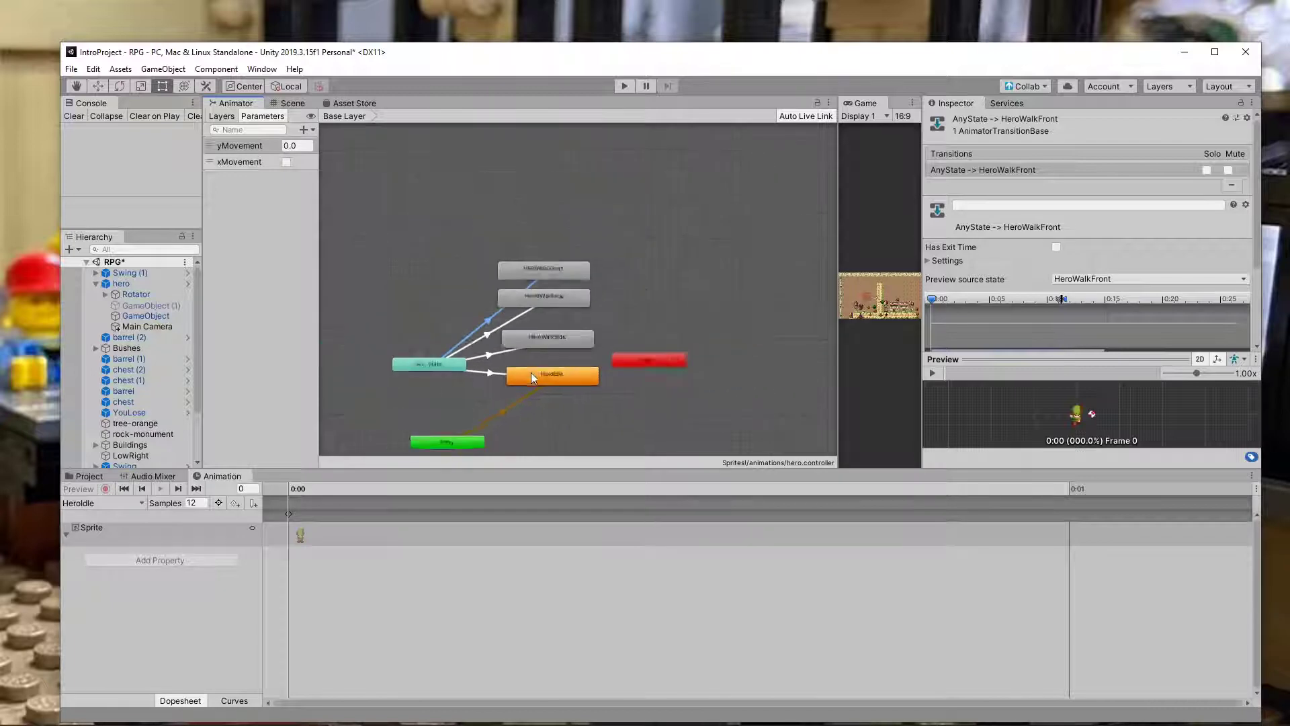
{"action": "left_click", "coordinate": [460, 434]}
{"action": "left_click_drag", "start_coordinate": [434, 366], "coordinate": [429, 281]}
{"action": "left_click_drag", "start_coordinate": [453, 410], "coordinate": [454, 350]}
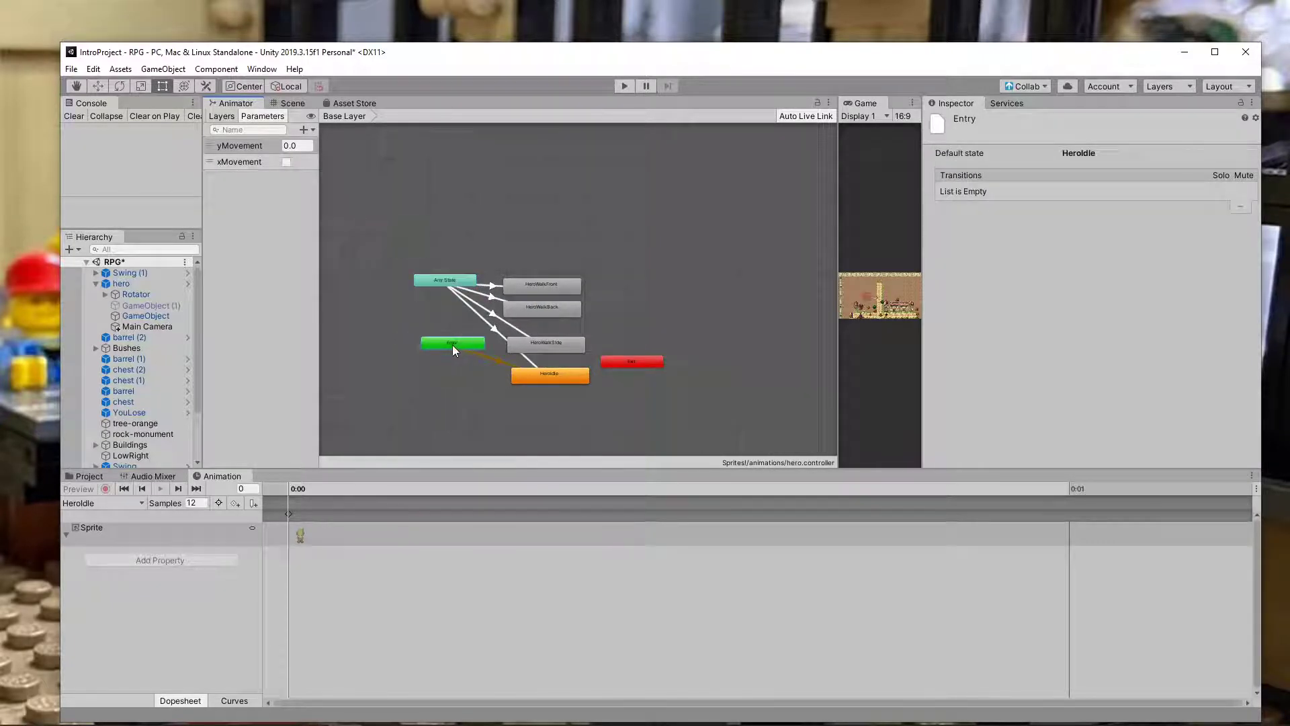
{"action": "left_click_drag", "start_coordinate": [632, 361], "coordinate": [460, 371]}
{"action": "left_click", "coordinate": [450, 383]}
{"action": "left_click", "coordinate": [451, 331]}
{"action": "left_click_drag", "start_coordinate": [455, 282], "coordinate": [461, 281]}
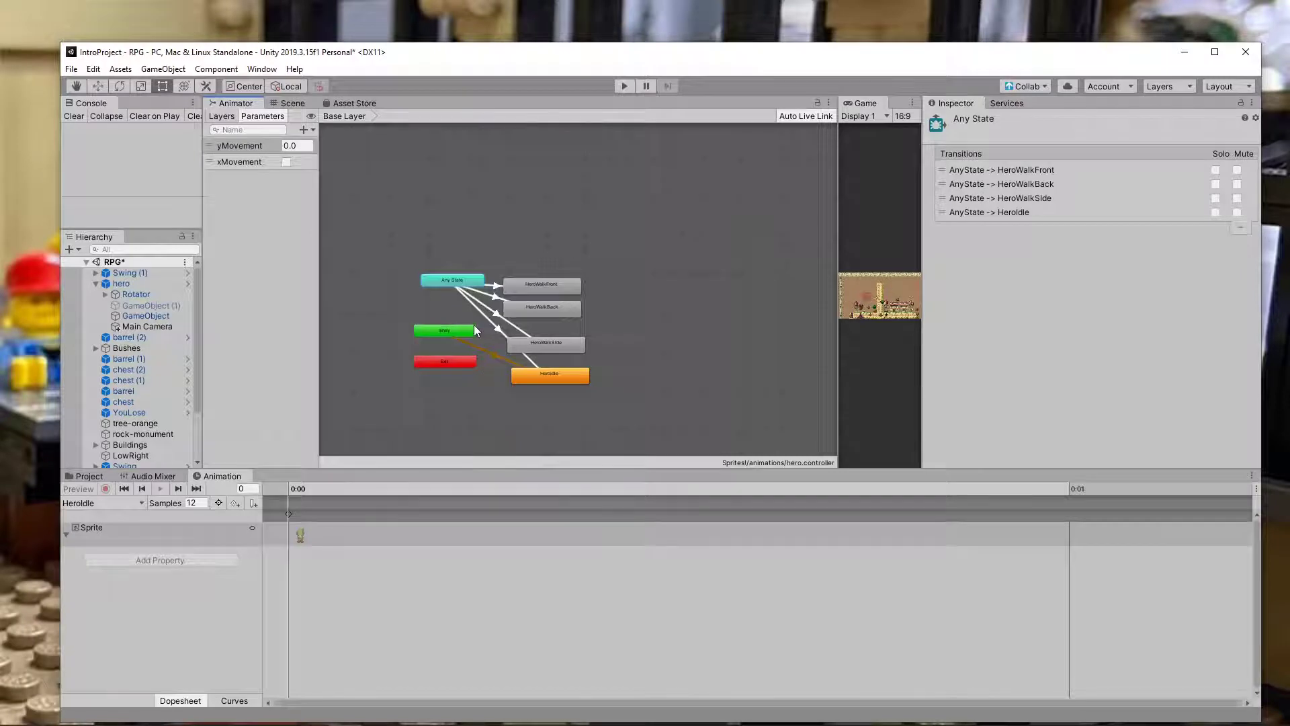
{"action": "scroll", "coordinate": [474, 324], "scroll_direction": "up", "scroll_amount": 3}
{"action": "right_click", "coordinate": [524, 316]}
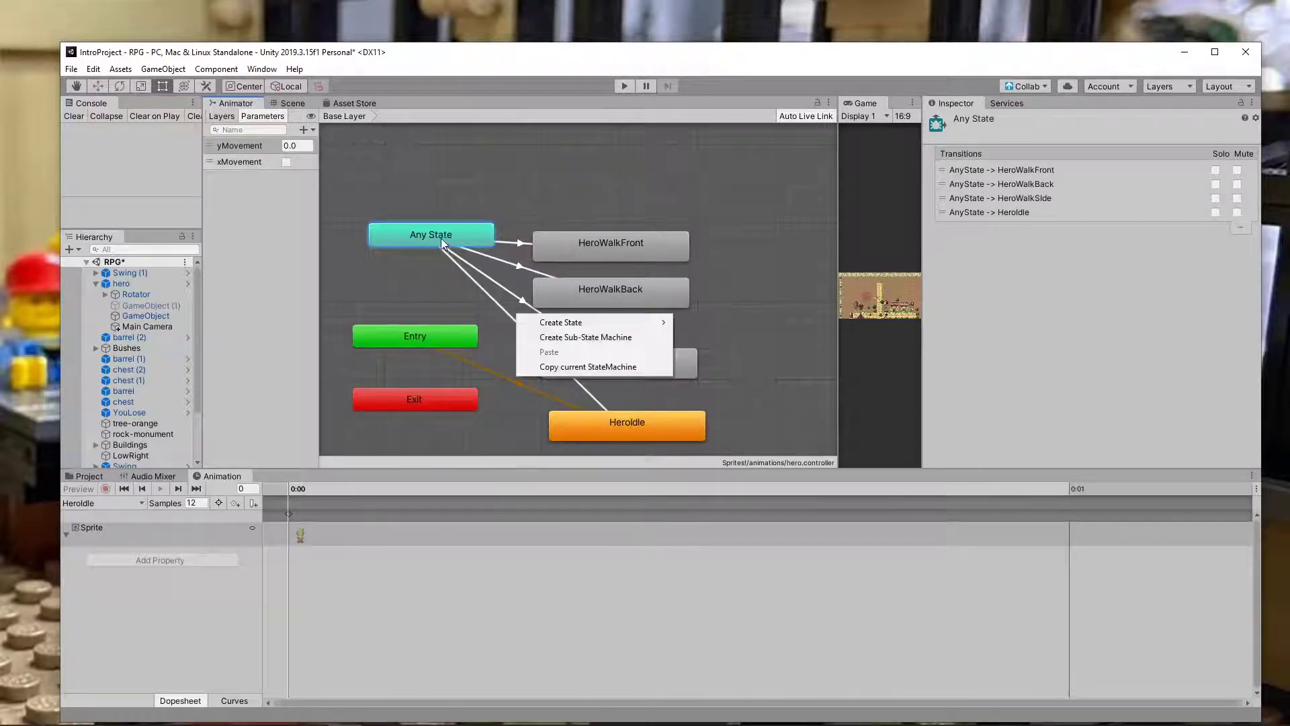
{"action": "left_click", "coordinate": [444, 274]}
{"action": "left_click_drag", "start_coordinate": [422, 232], "coordinate": [401, 249]}
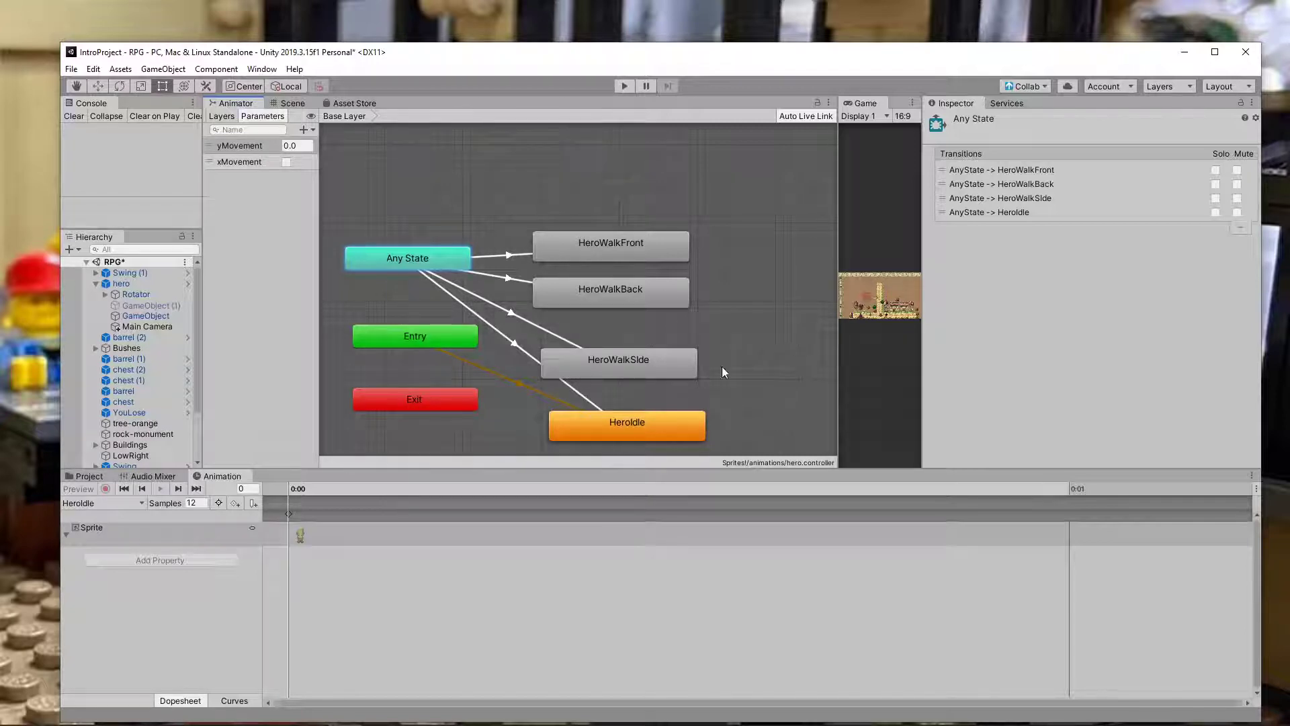
- Inspect the Entry node, its default transition to HeroIdle, and the options available for the HeroIdle state
{"action": "left_click", "coordinate": [420, 336]}
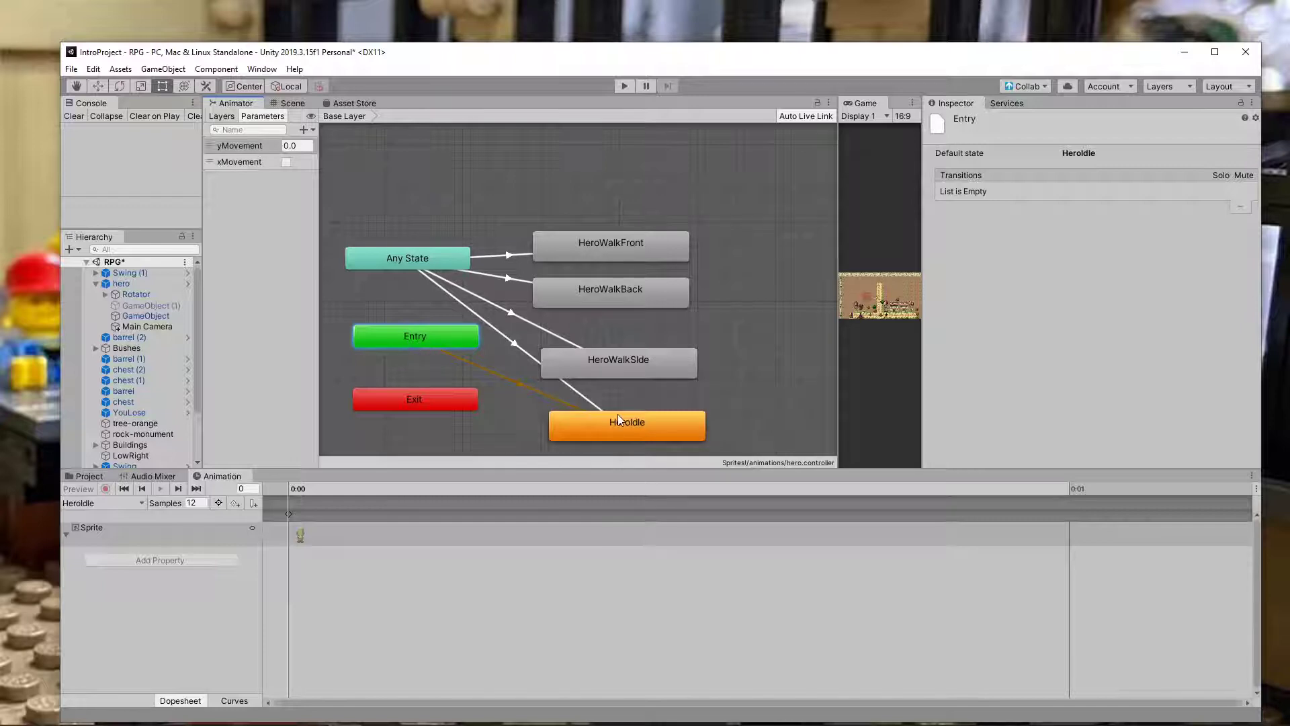
{"action": "left_click", "coordinate": [519, 382]}
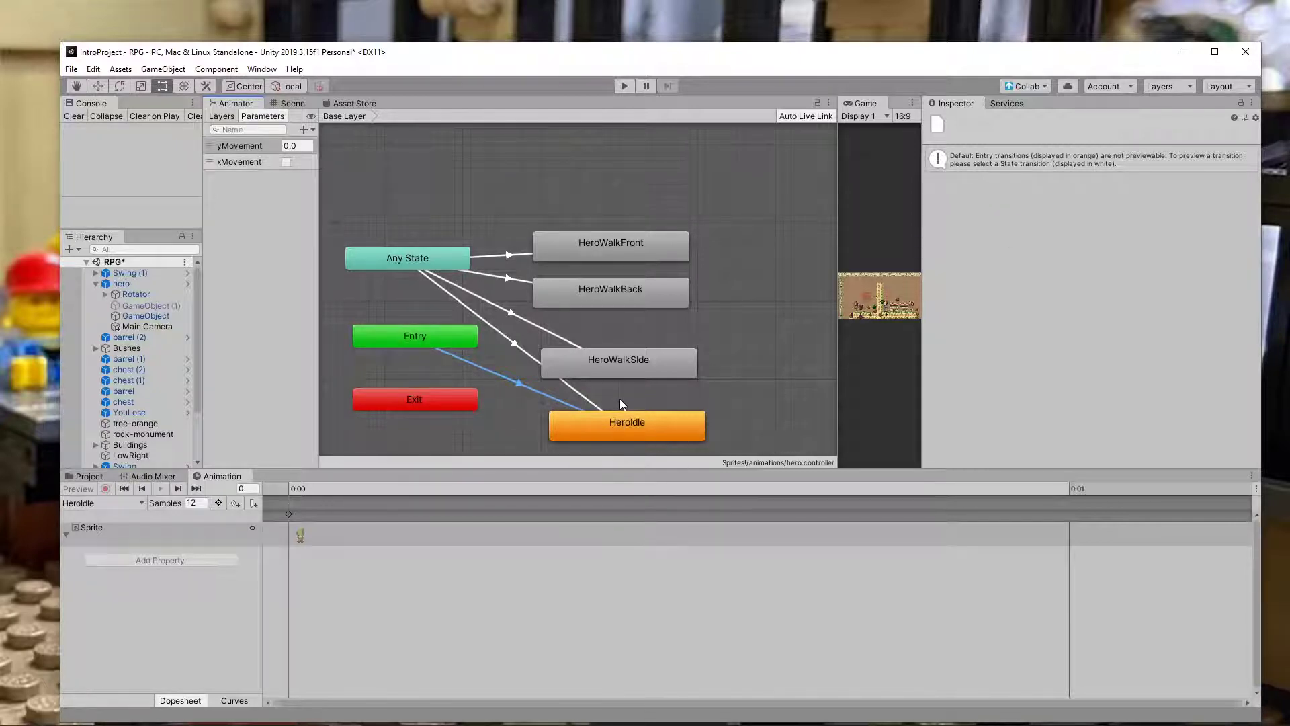
{"action": "left_click", "coordinate": [615, 421]}
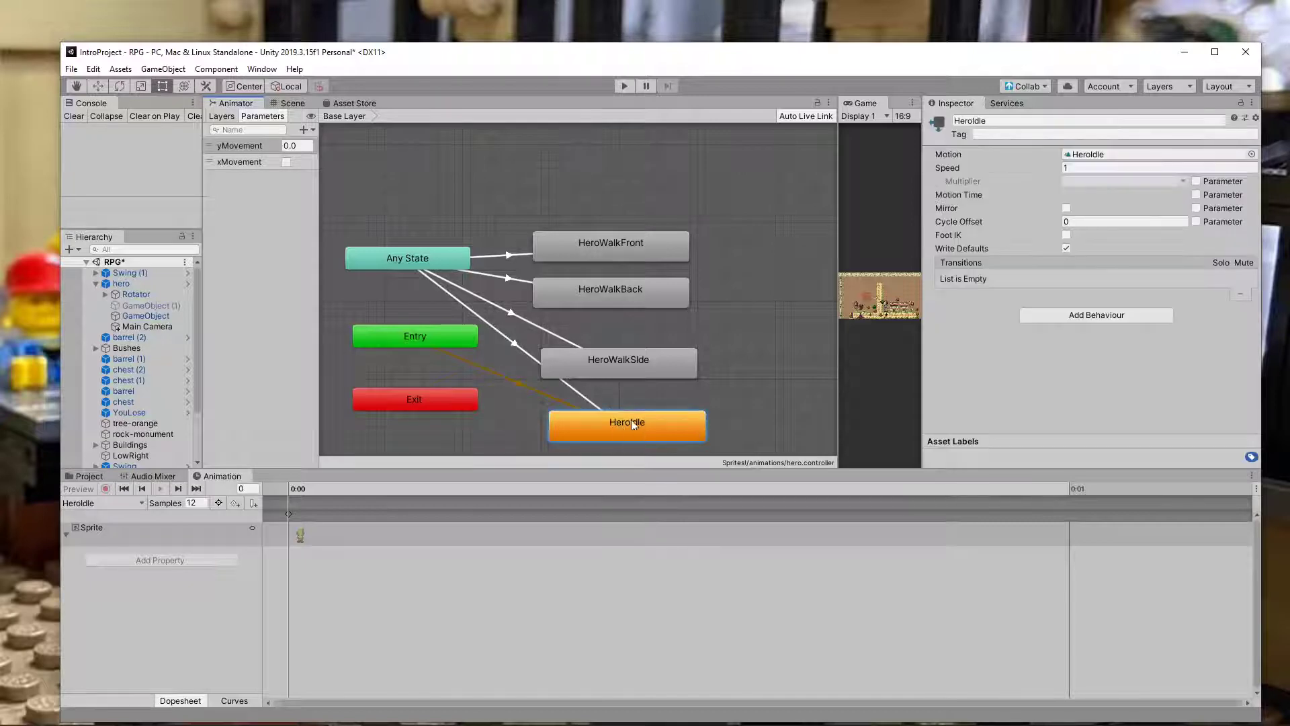
{"action": "right_click", "coordinate": [626, 431]}
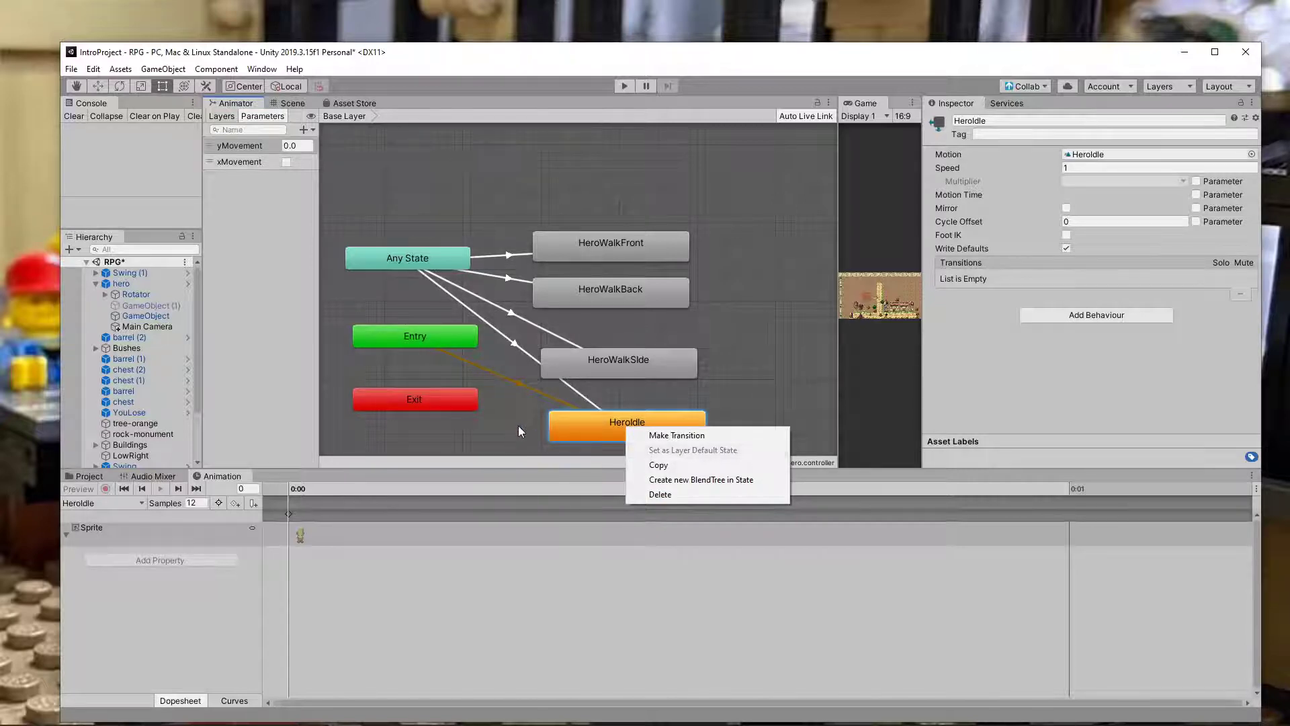
{"action": "left_click", "coordinate": [623, 430]}
- Align HeroIdle with the other states and stack HeroWalkSIde and HeroWalkBack evenly beneath HeroWalkFront
{"action": "mouse_move", "coordinate": [623, 431]}
{"action": "left_mouse_down"}
{"action": "mouse_move", "coordinate": [600, 425]}
{"action": "mouse_move", "coordinate": [613, 424]}
{"action": "left_mouse_up"}
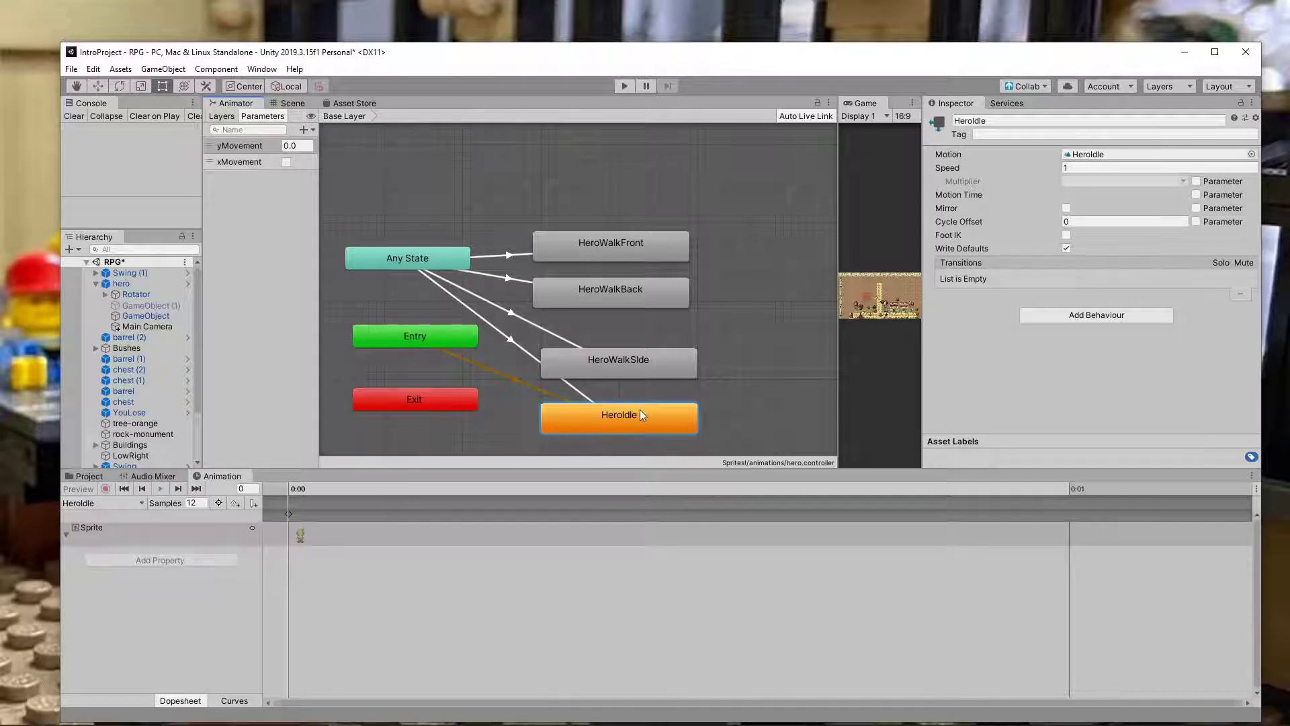
{"action": "left_click_drag", "start_coordinate": [618, 364], "coordinate": [609, 333]}
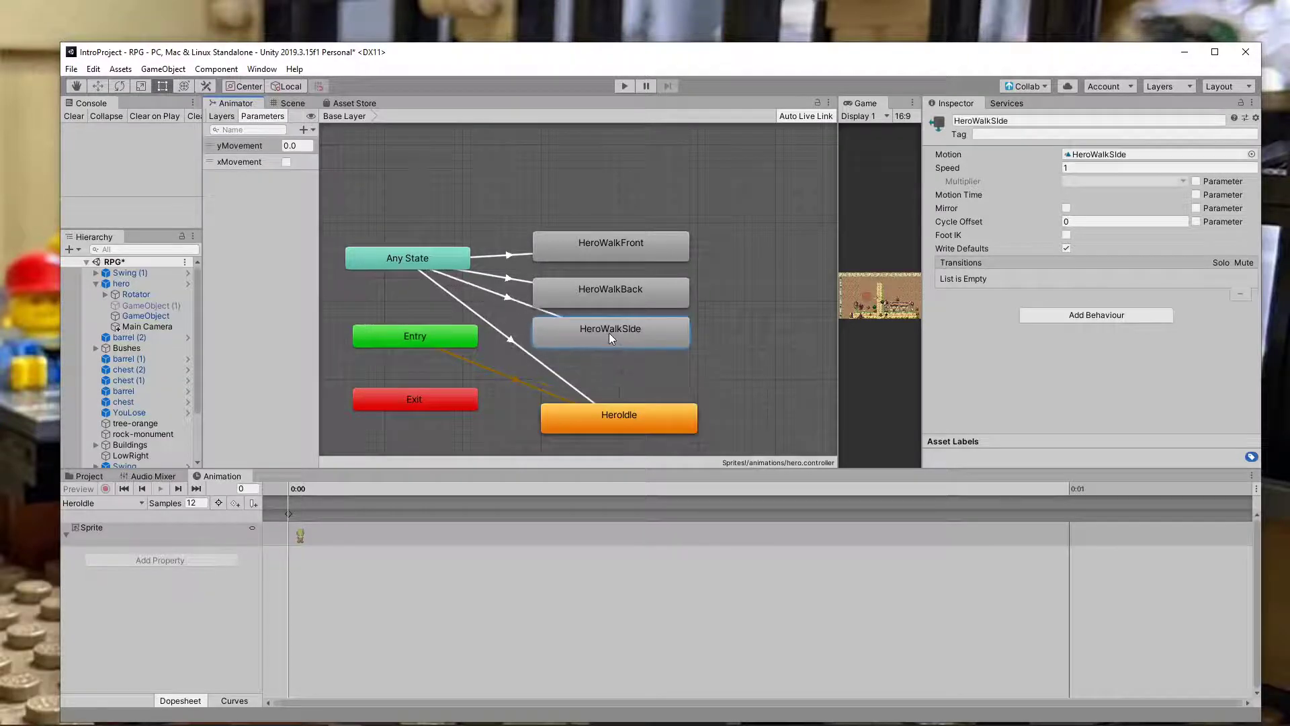
{"action": "left_click_drag", "start_coordinate": [607, 282], "coordinate": [602, 278]}
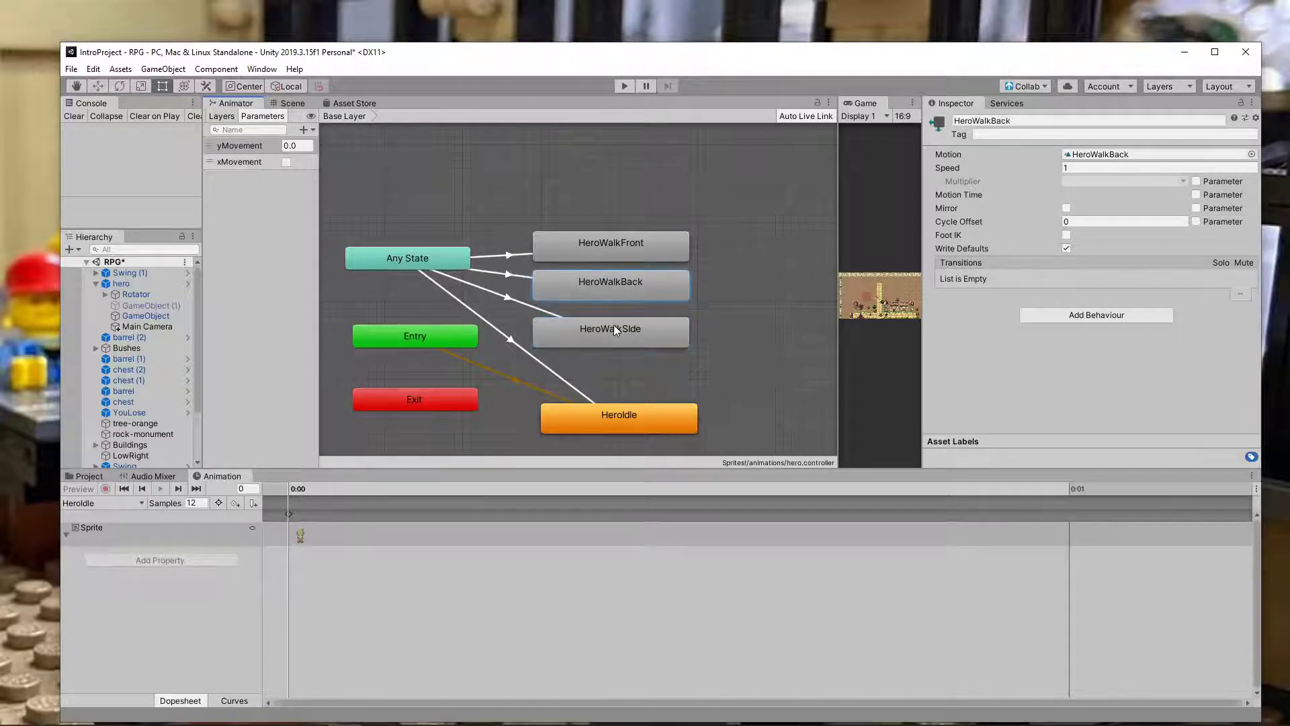
{"action": "left_click_drag", "start_coordinate": [614, 326], "coordinate": [614, 322]}
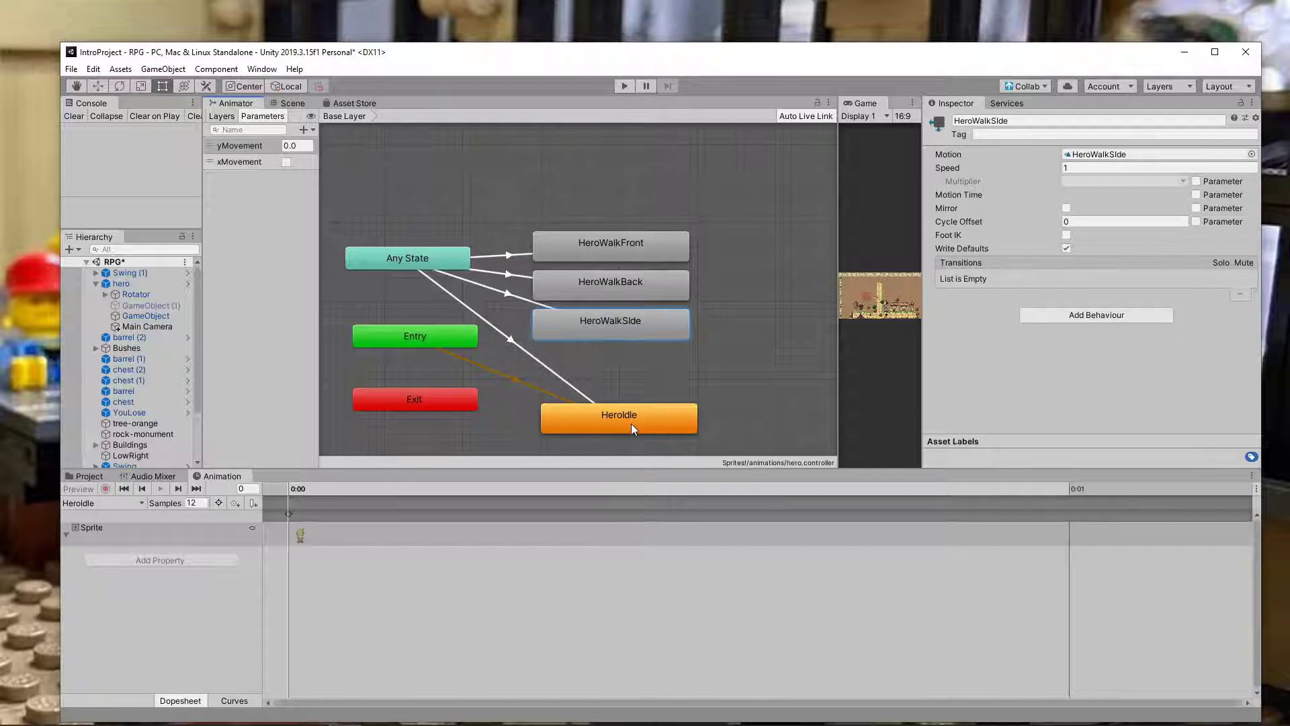
- Spread the walk states apart, with HeroWalkFront above Any State's level and HeroWalkBack and HeroWalkSIde staggered farther from Any State
{"action": "left_click", "coordinate": [395, 259]}
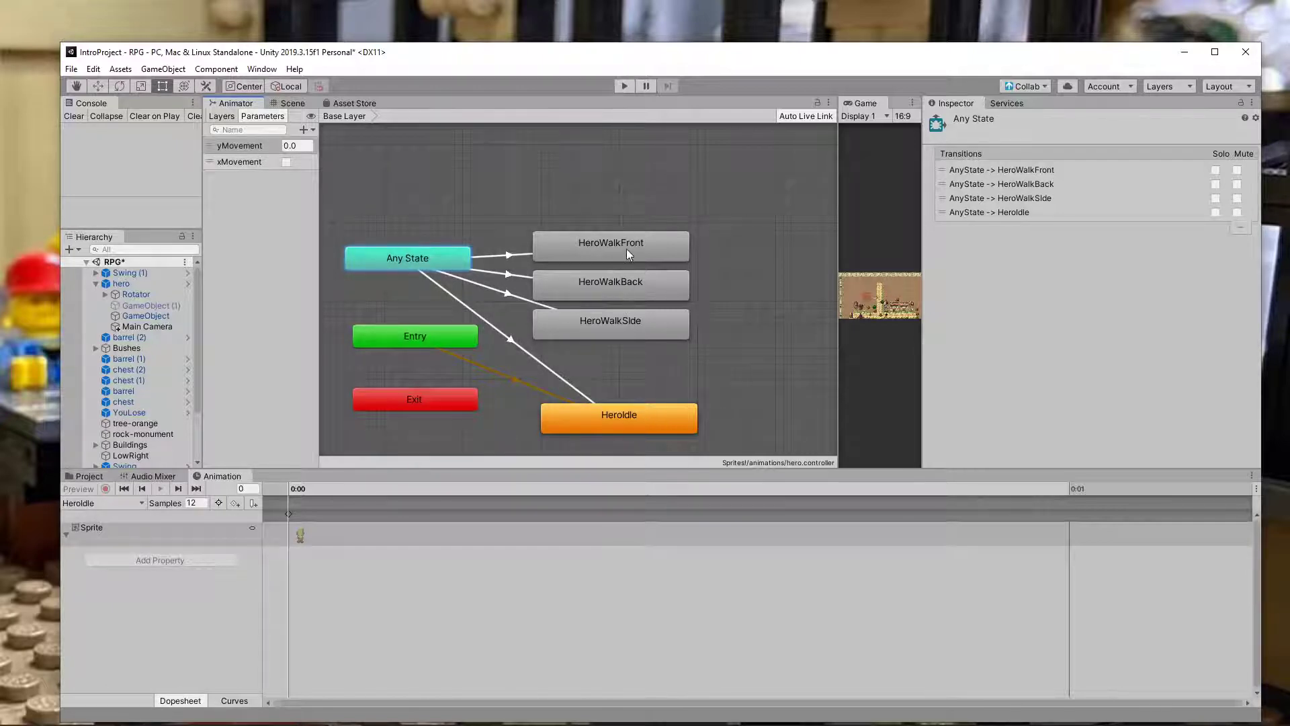
{"action": "left_click_drag", "start_coordinate": [627, 254], "coordinate": [637, 206]}
{"action": "left_click_drag", "start_coordinate": [616, 277], "coordinate": [729, 269]}
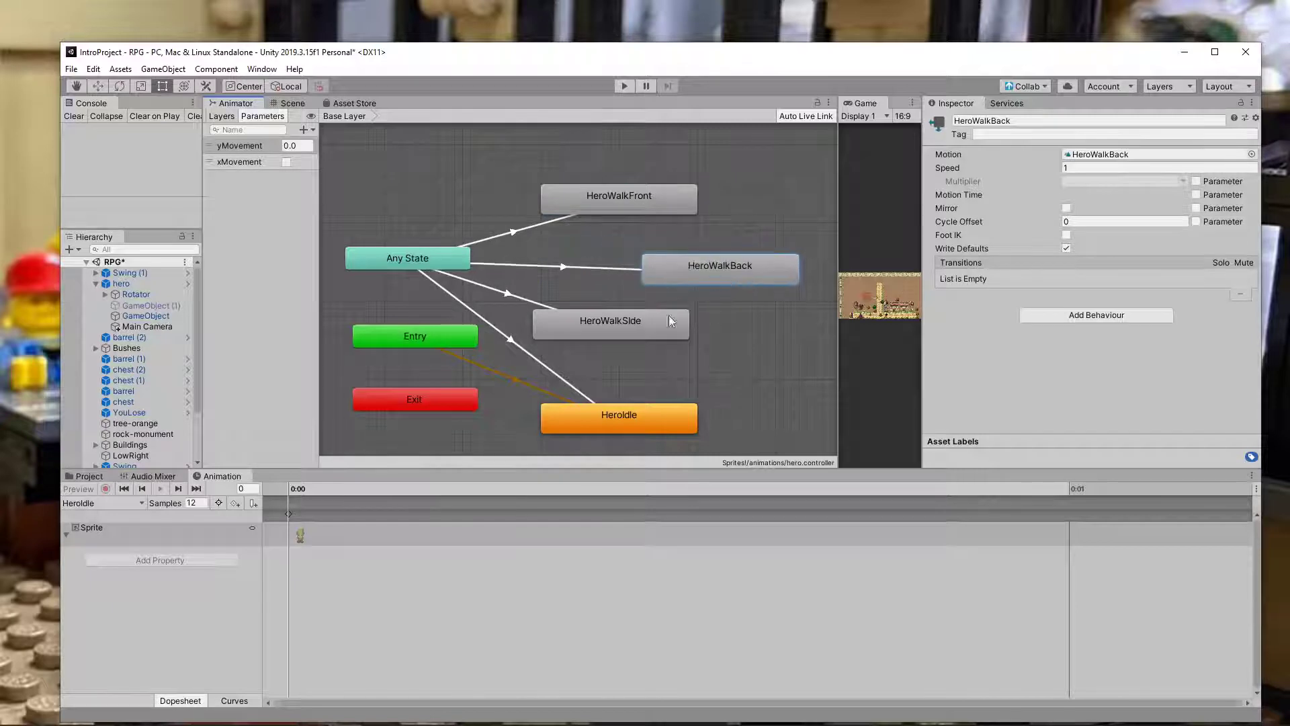
{"action": "left_click_drag", "start_coordinate": [670, 321], "coordinate": [753, 363]}
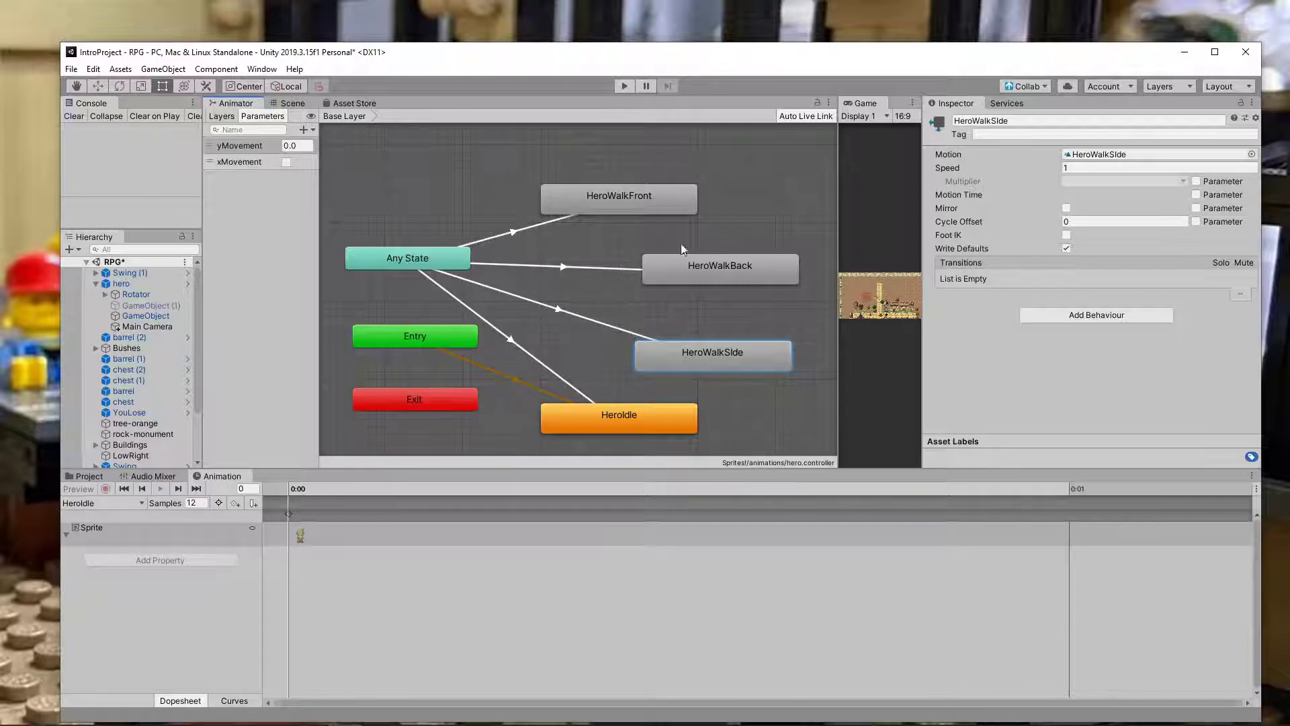
{"action": "mouse_move", "coordinate": [729, 265]}
{"action": "left_mouse_down"}
{"action": "mouse_move", "coordinate": [702, 249]}
{"action": "mouse_move", "coordinate": [722, 242]}
{"action": "left_mouse_up"}
{"action": "left_click_drag", "start_coordinate": [730, 353], "coordinate": [752, 307]}
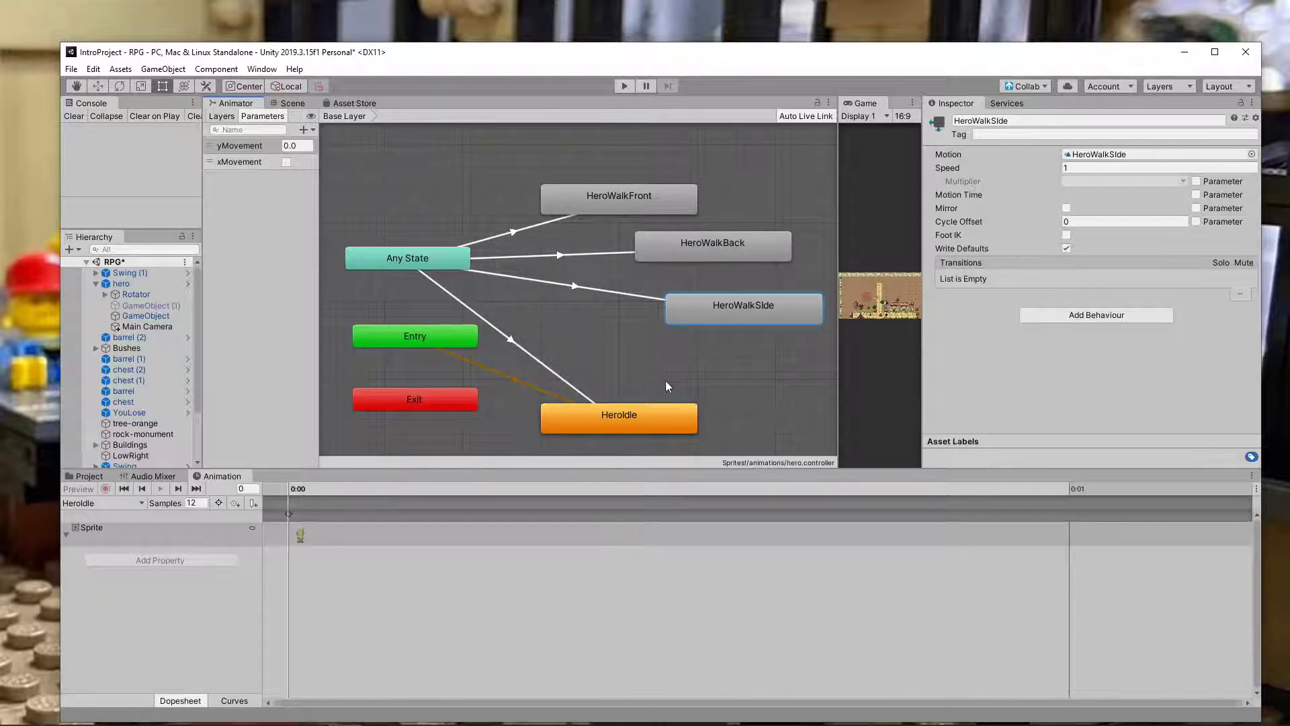
- Create transitions from HeroIdle to HeroWalkFront and from HeroWalkFront to HeroWalkBack
{"action": "right_click", "coordinate": [616, 416]}
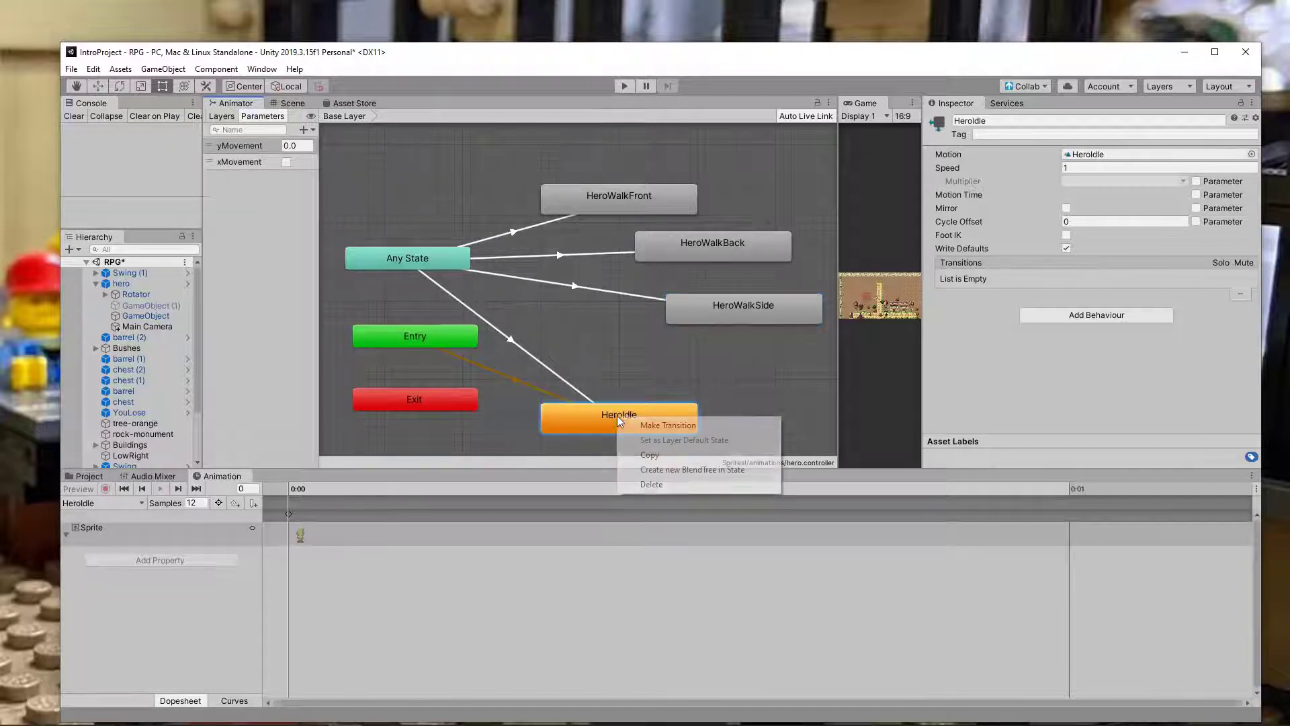
{"action": "left_click", "coordinate": [669, 423]}
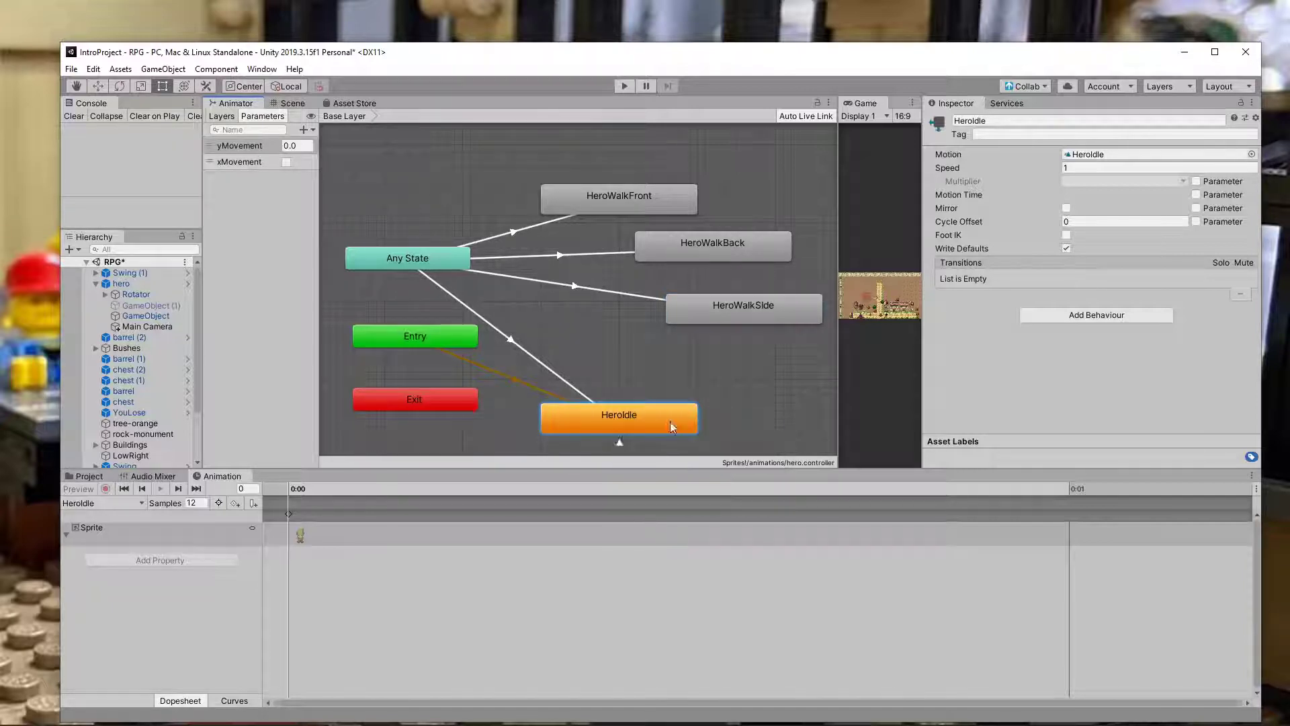
{"action": "left_click", "coordinate": [611, 199]}
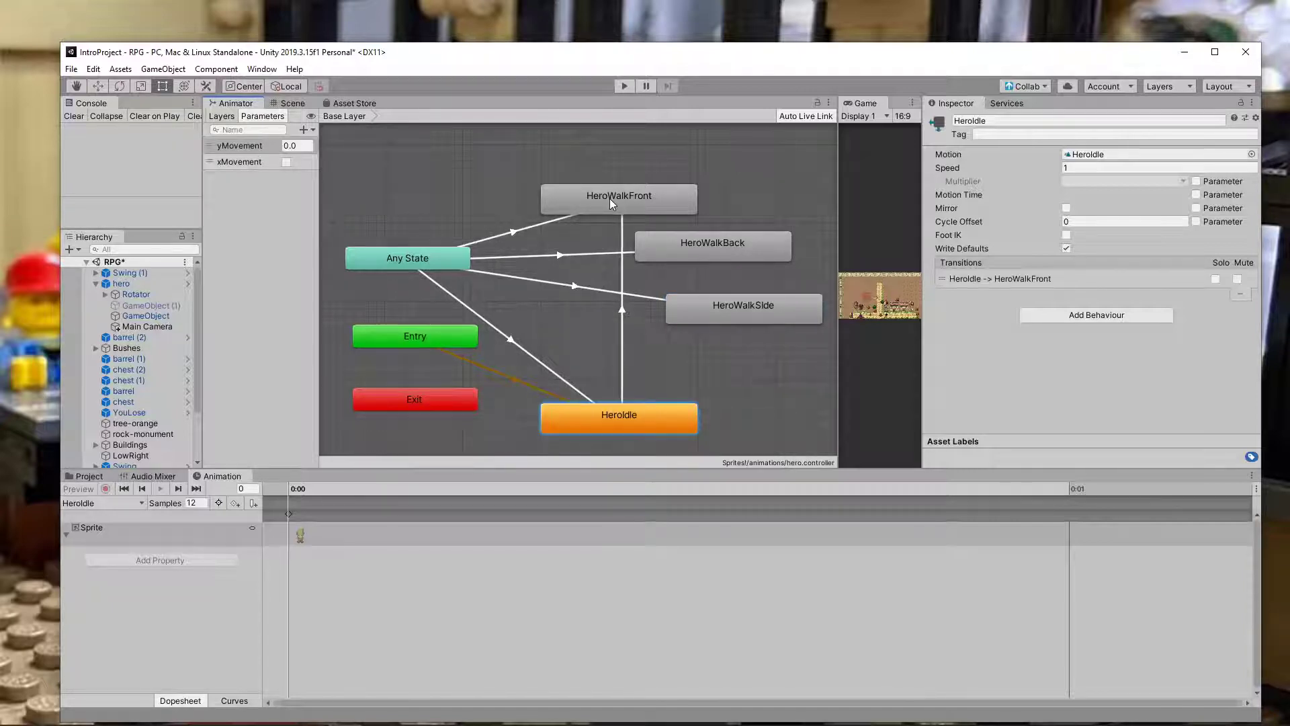
{"action": "right_click", "coordinate": [659, 201]}
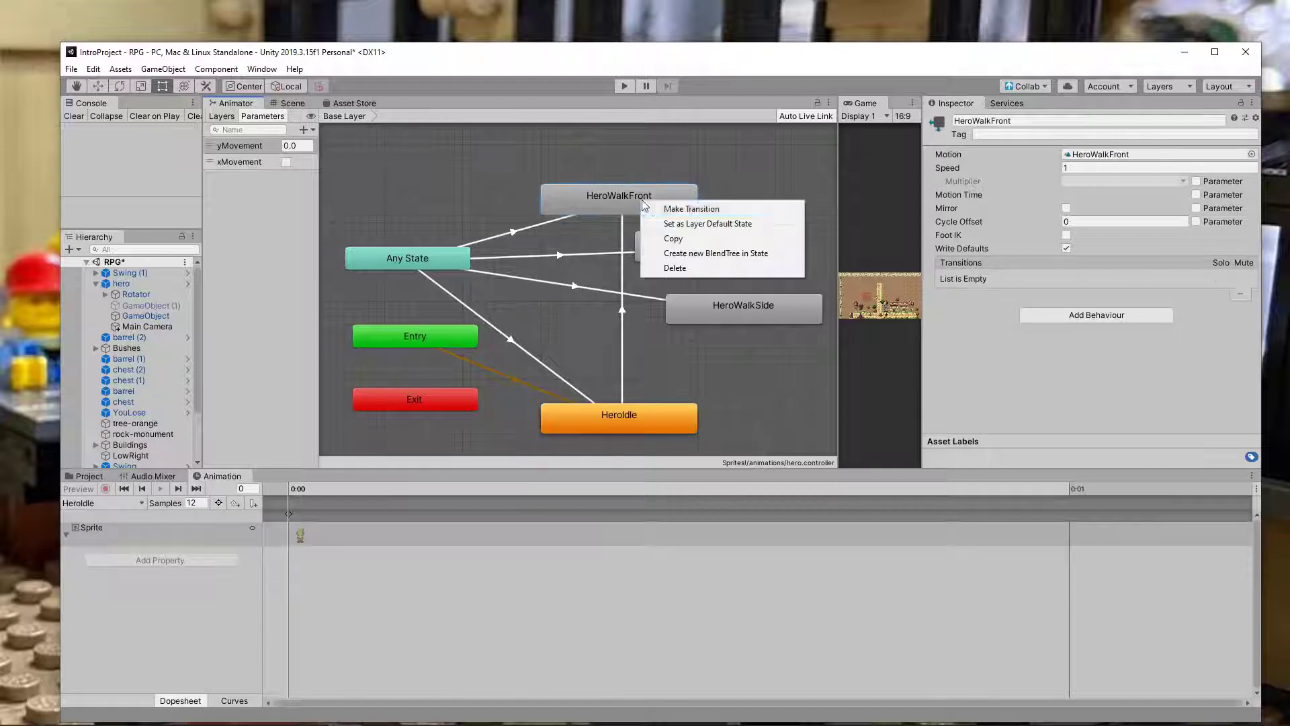
{"action": "left_click", "coordinate": [694, 210]}
{"action": "left_click", "coordinate": [719, 248]}
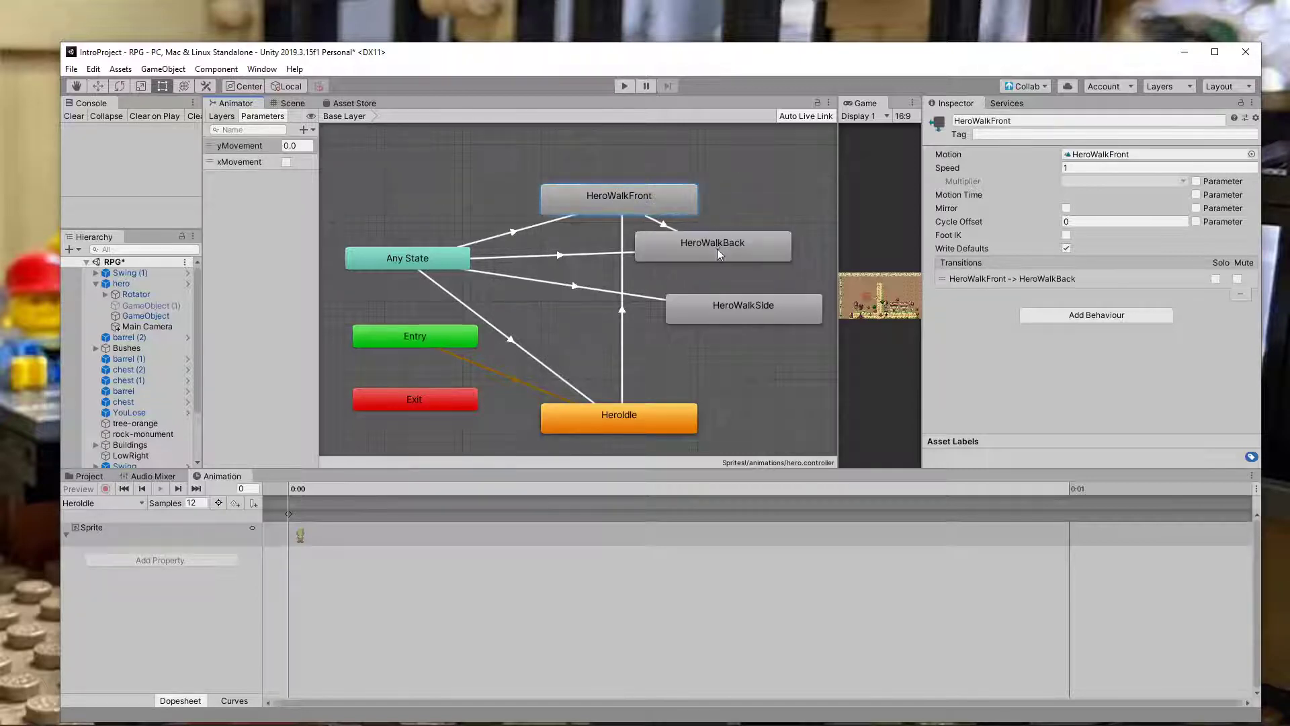
- Examine the exit time, timeline and conditions of the HeroWalkFront to HeroWalkBack transition
{"action": "left_click", "coordinate": [656, 225]}
{"action": "right_click", "coordinate": [666, 229]}
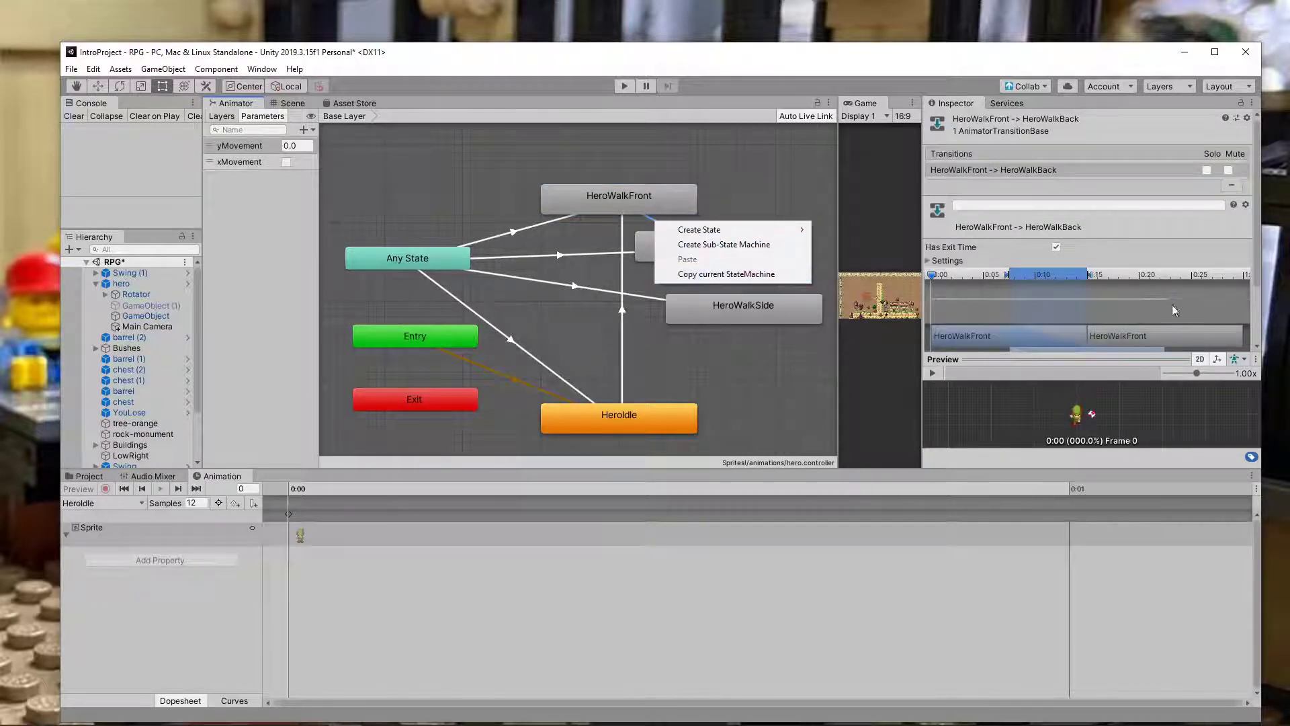
{"action": "left_click", "coordinate": [647, 218]}
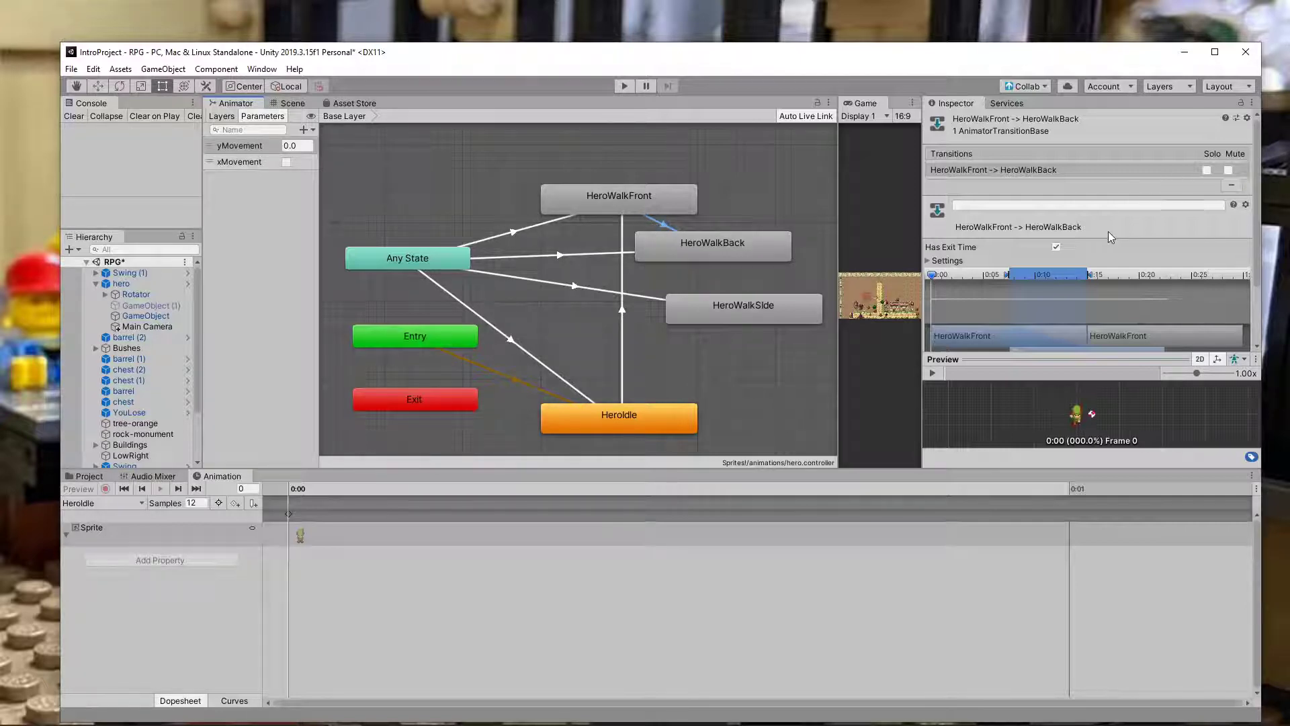
{"action": "scroll", "coordinate": [1107, 231], "scroll_direction": "down", "scroll_amount": 3}
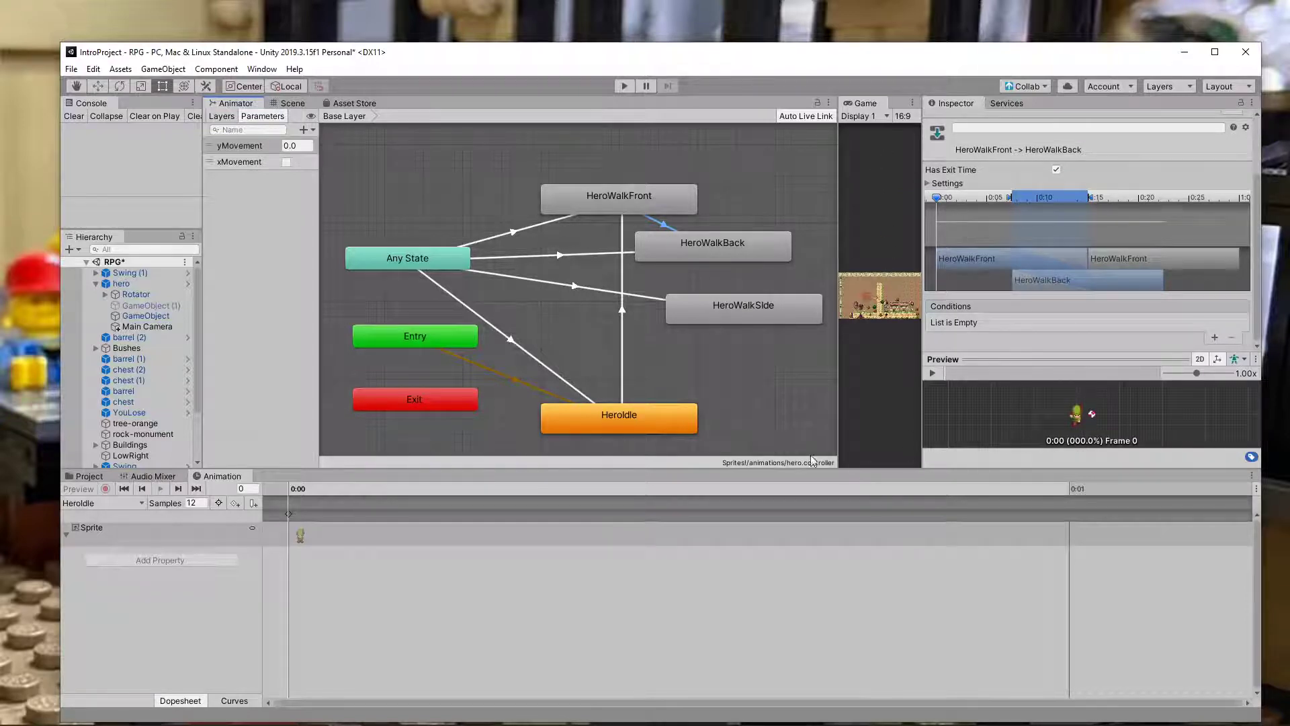
- Delete the transitions from HeroIdle to HeroWalkFront and from HeroWalkFront to HeroWalkBack
{"action": "left_click", "coordinate": [620, 338]}
{"action": "left_click", "coordinate": [619, 334]}
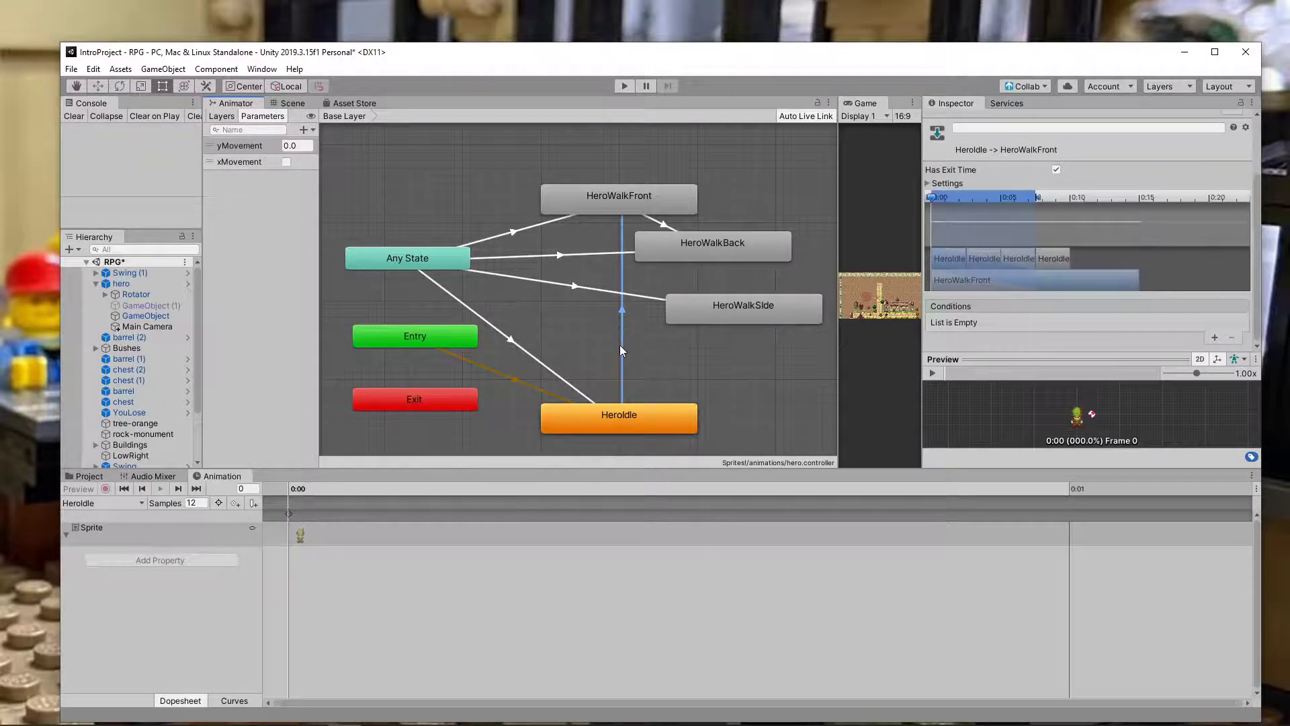
{"action": "key", "text": "Delete"}
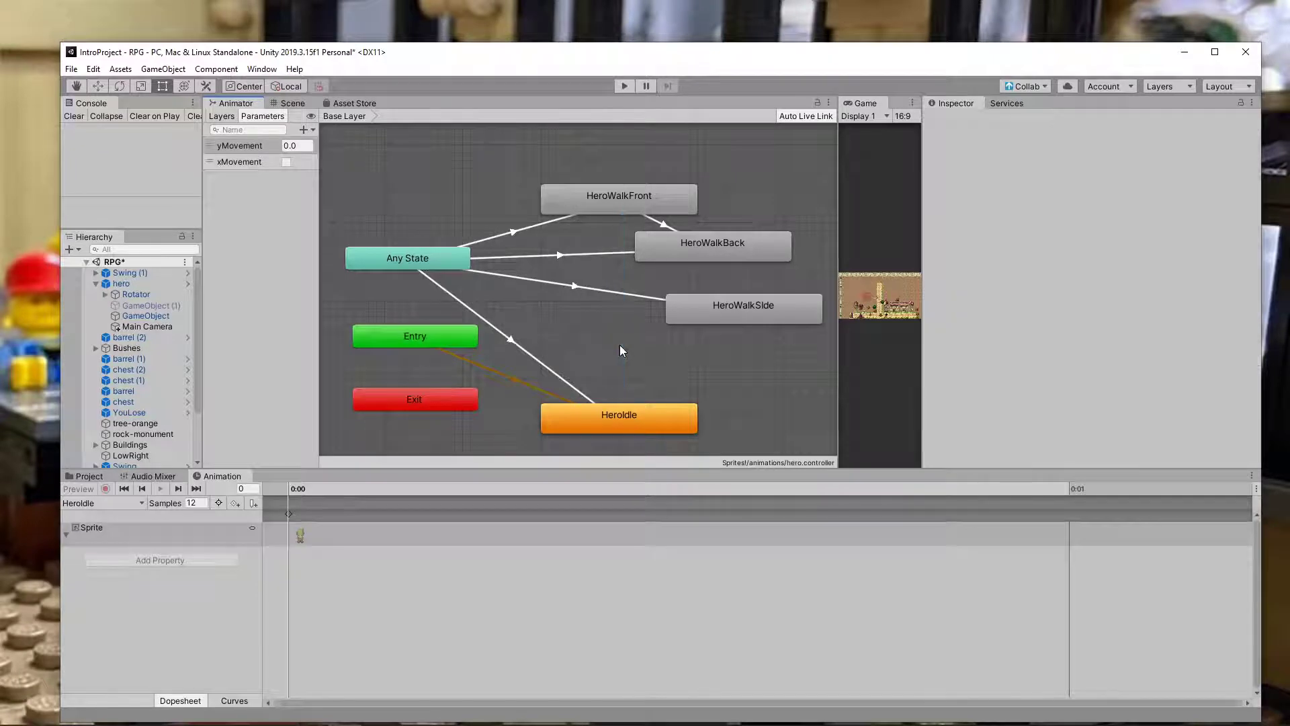
{"action": "left_click", "coordinate": [666, 226]}
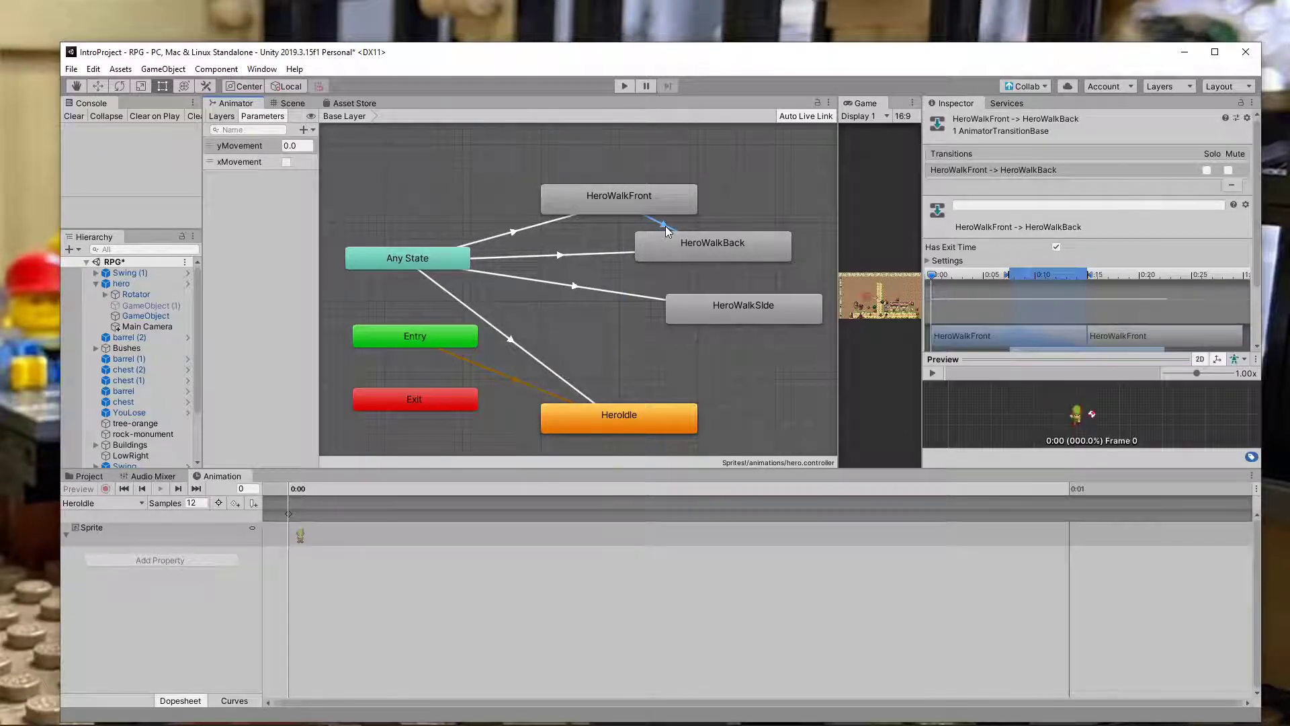
{"action": "key", "text": "Delete"}
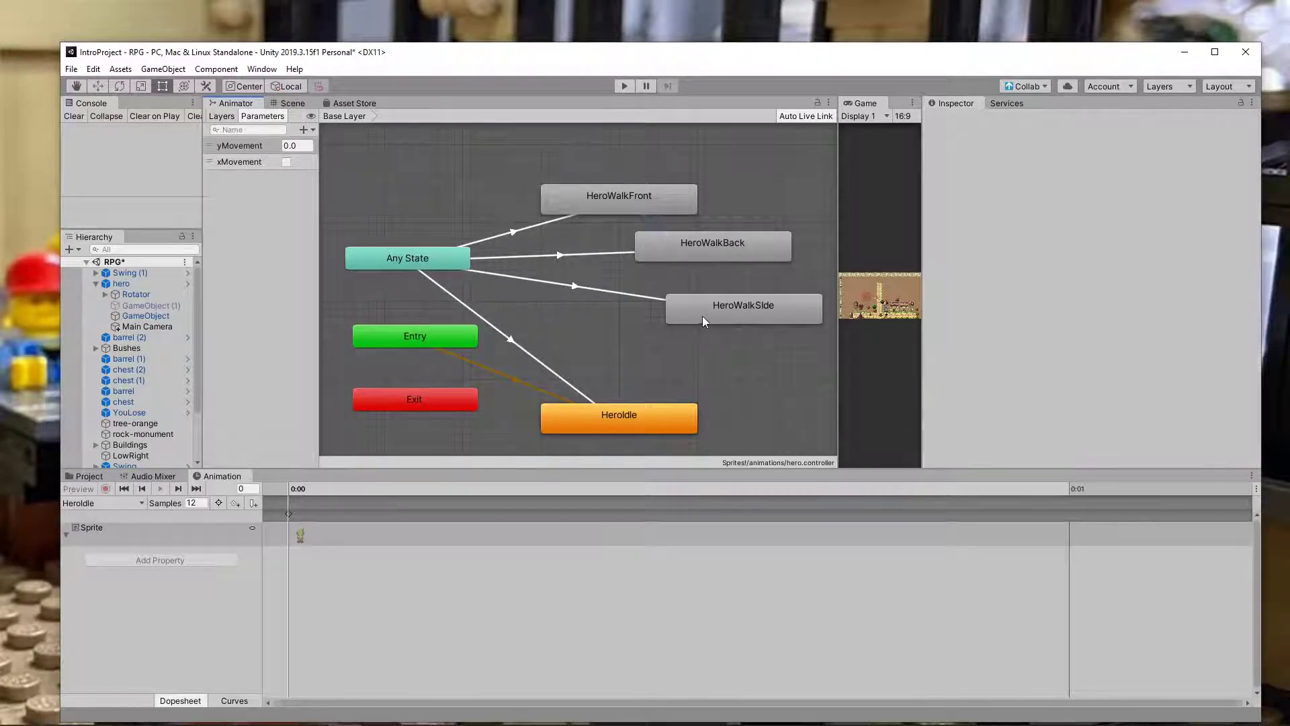
- Line up HeroWalkBack and HeroWalkSIde in a column between HeroWalkFront and HeroIdle
{"action": "left_click_drag", "start_coordinate": [703, 316], "coordinate": [590, 340]}
{"action": "left_click_drag", "start_coordinate": [697, 254], "coordinate": [603, 269]}
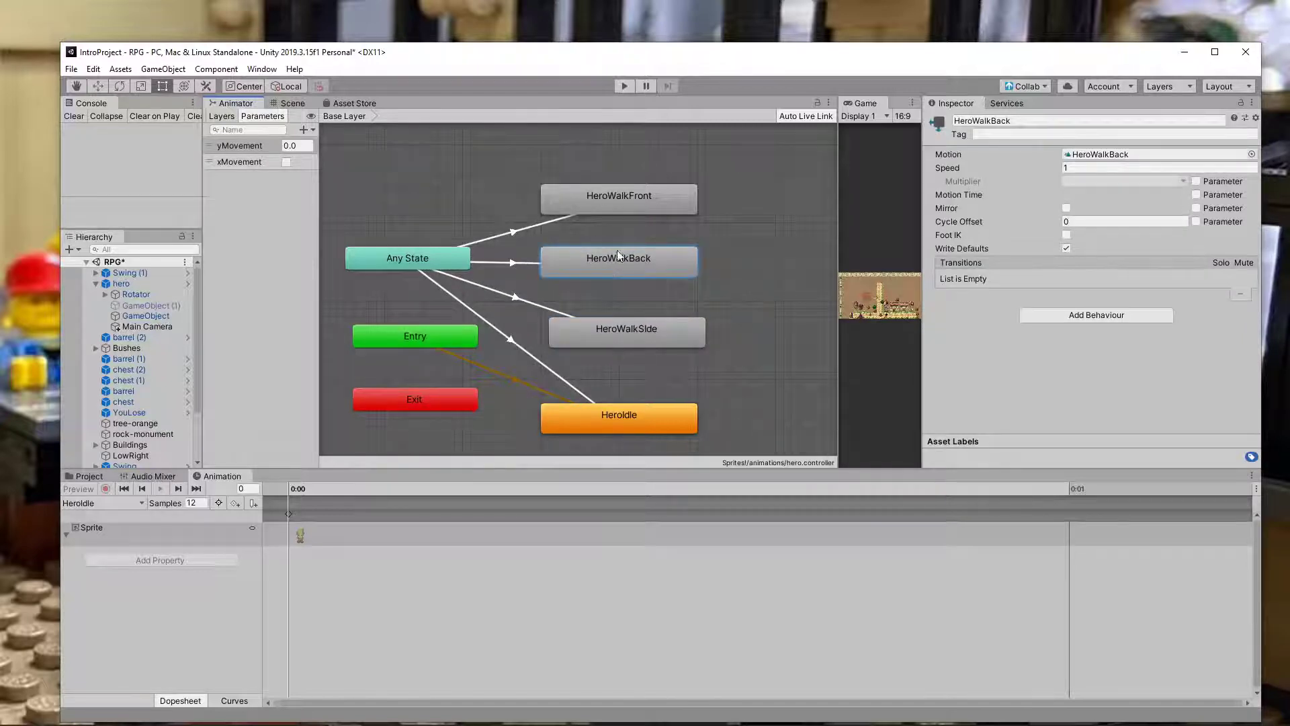
{"action": "left_click_drag", "start_coordinate": [631, 333], "coordinate": [622, 334]}
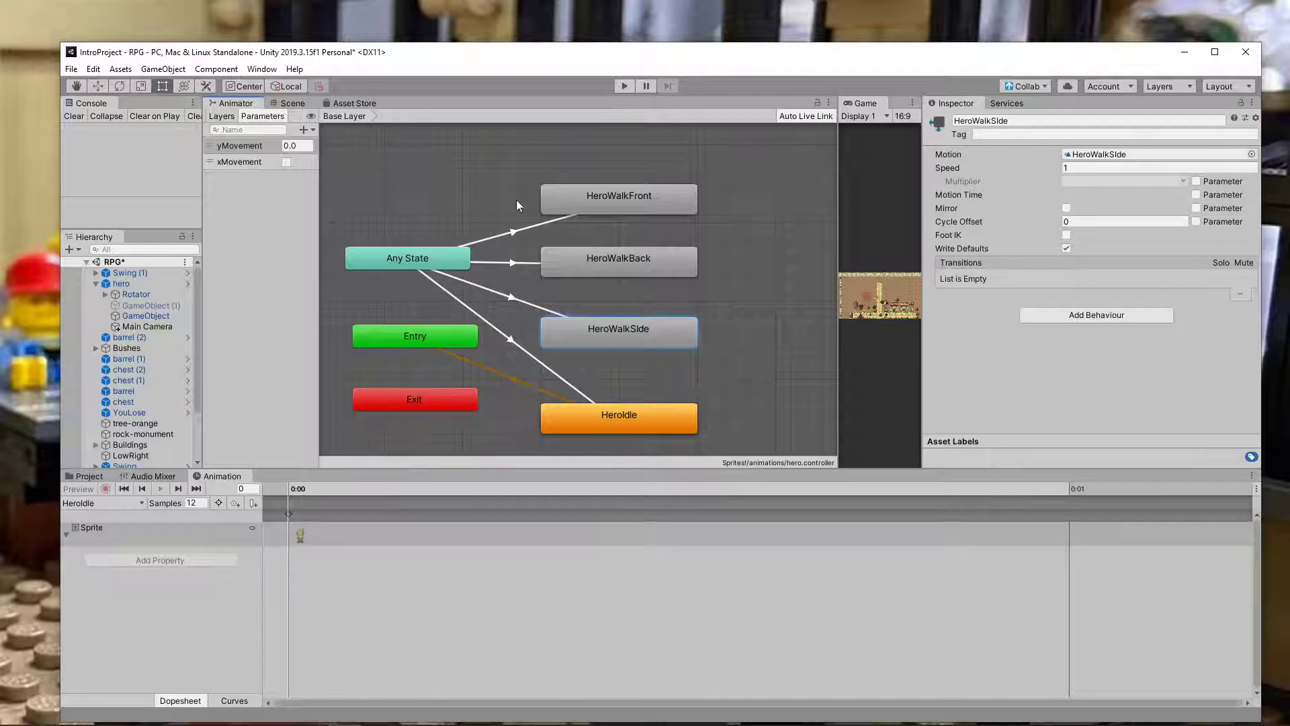
- Examine the conditions on the transitions from Any State to the walk states and HeroIdle
{"action": "left_click", "coordinate": [524, 230]}
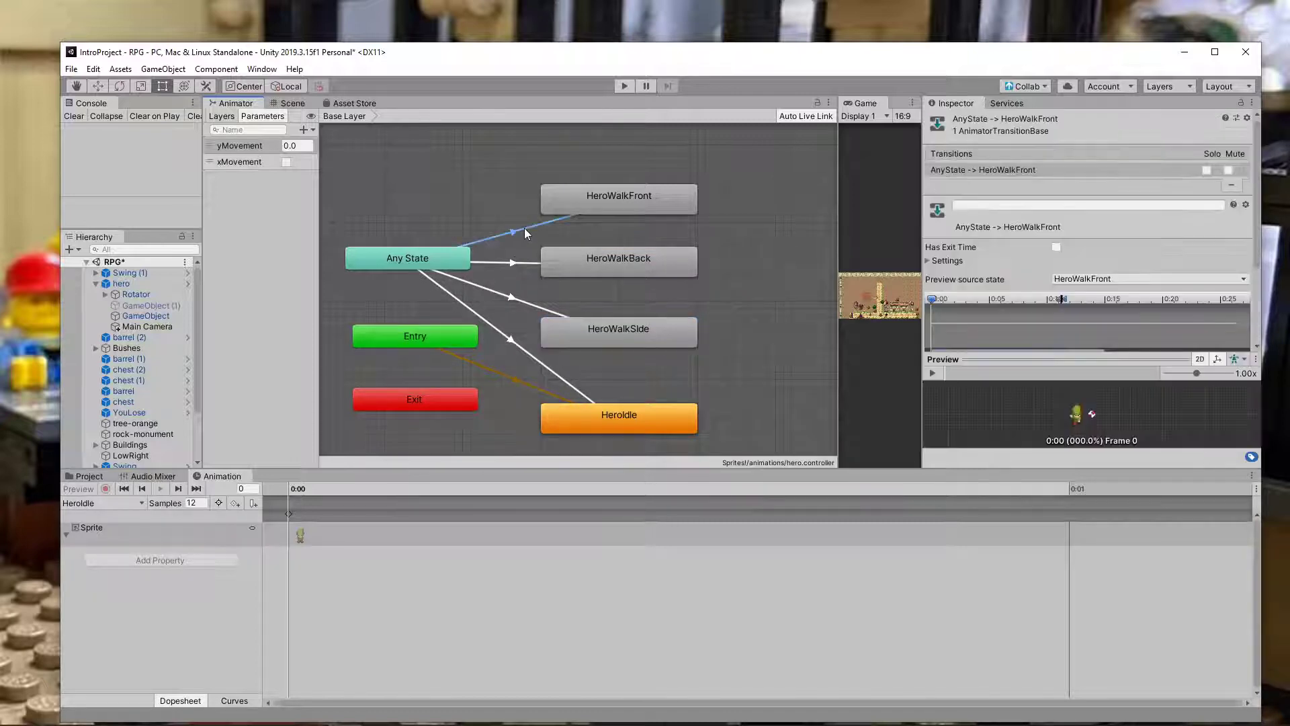
{"action": "scroll", "coordinate": [998, 271], "scroll_direction": "down", "scroll_amount": 5}
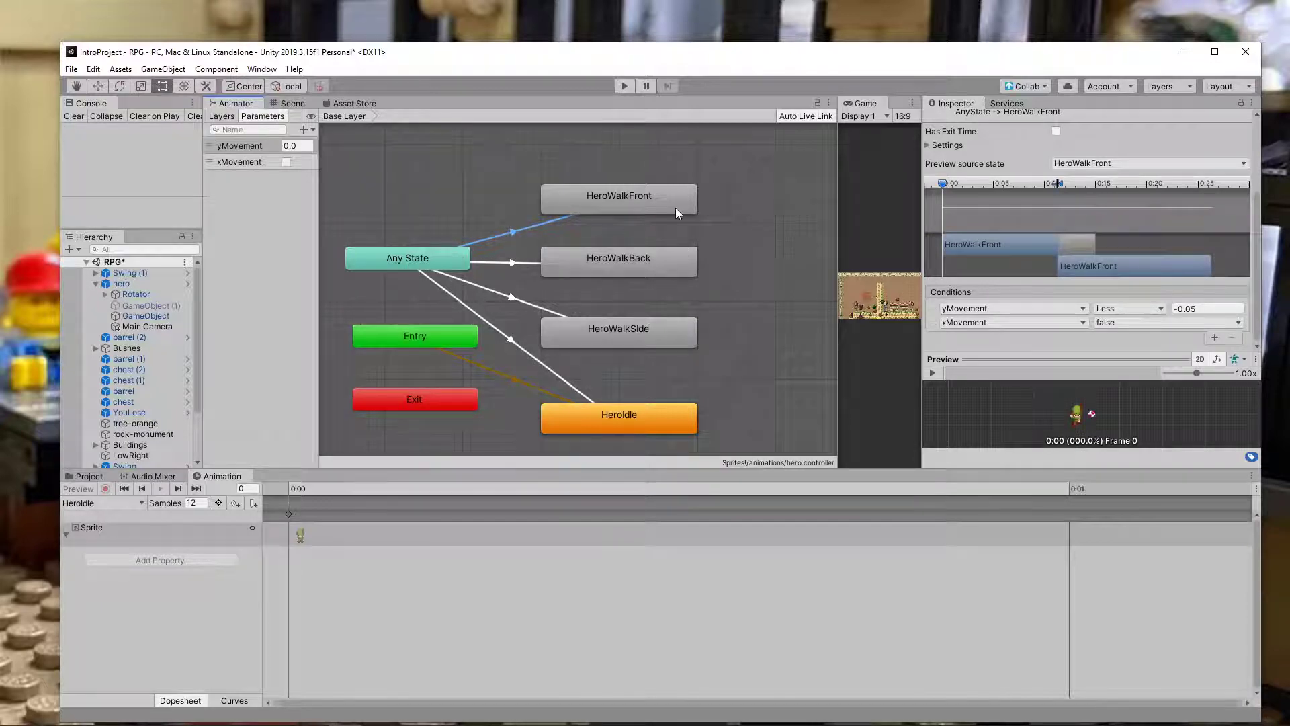
{"action": "left_click", "coordinate": [506, 260]}
{"action": "left_click", "coordinate": [503, 291]}
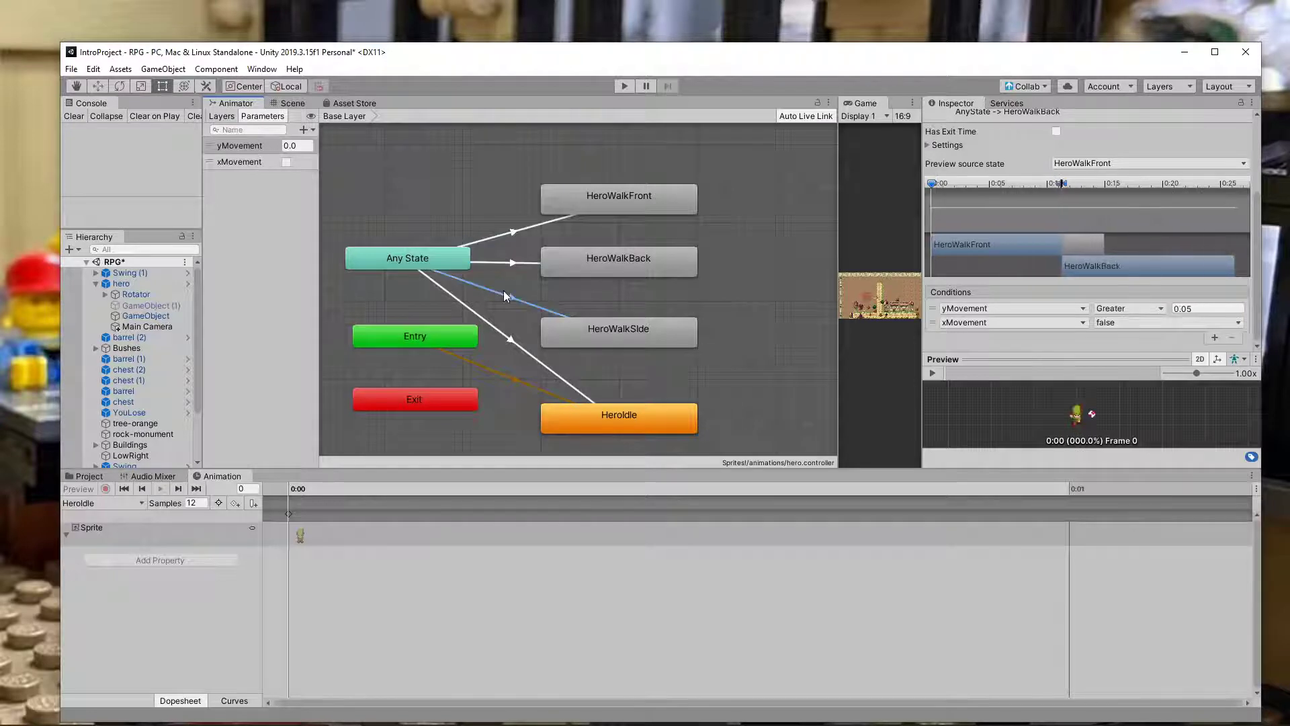
{"action": "left_click", "coordinate": [494, 325]}
{"action": "scroll", "coordinate": [1087, 298], "scroll_direction": "down", "scroll_amount": 1}
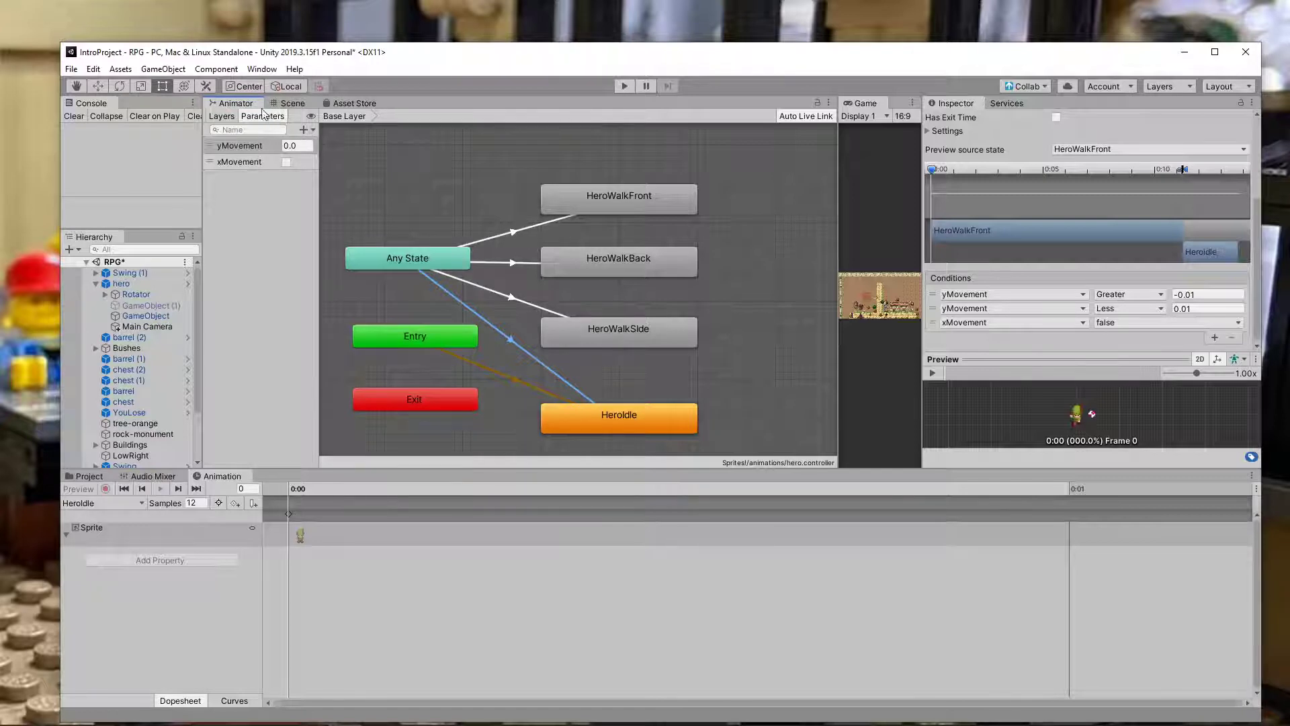
- Check the animator's parameters and compare the conditions of the Any State transitions to HeroWalkFront and HeroWalkBack
{"action": "left_click", "coordinate": [221, 116]}
{"action": "left_click", "coordinate": [265, 118]}
{"action": "left_click", "coordinate": [1176, 295]}
{"action": "left_click", "coordinate": [535, 226]}
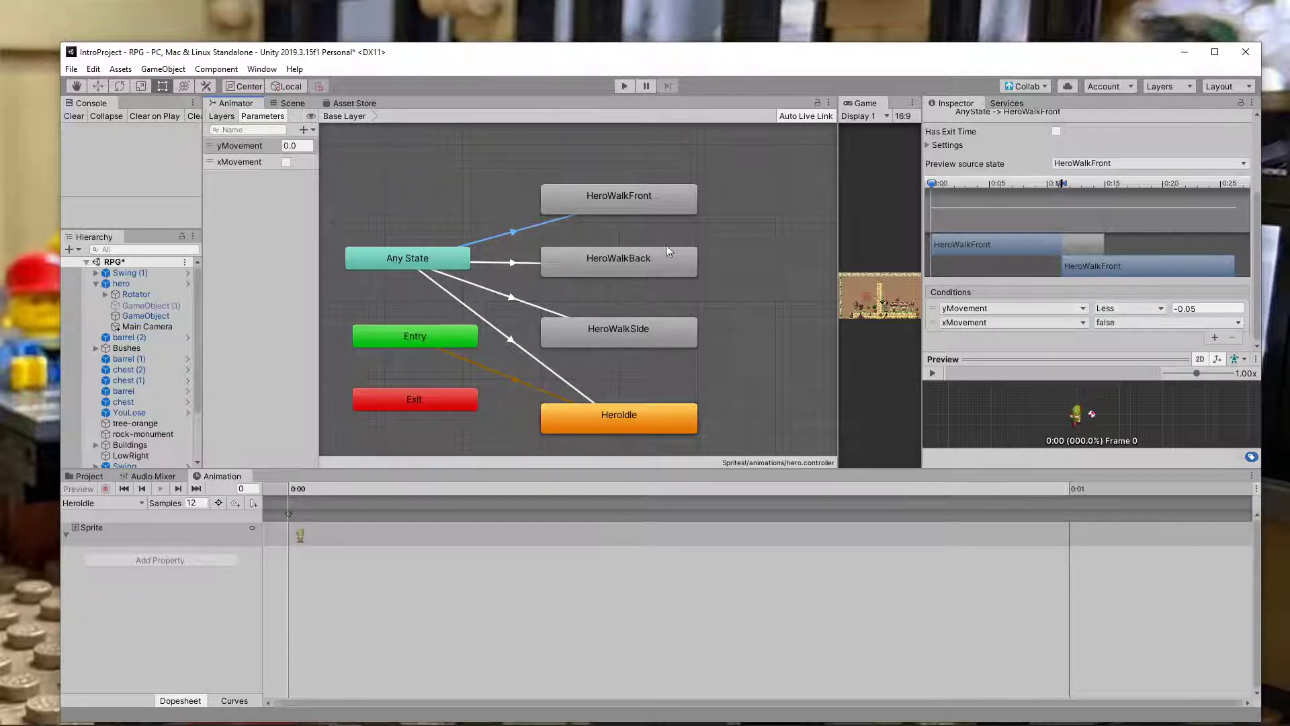
{"action": "left_click", "coordinate": [522, 263]}
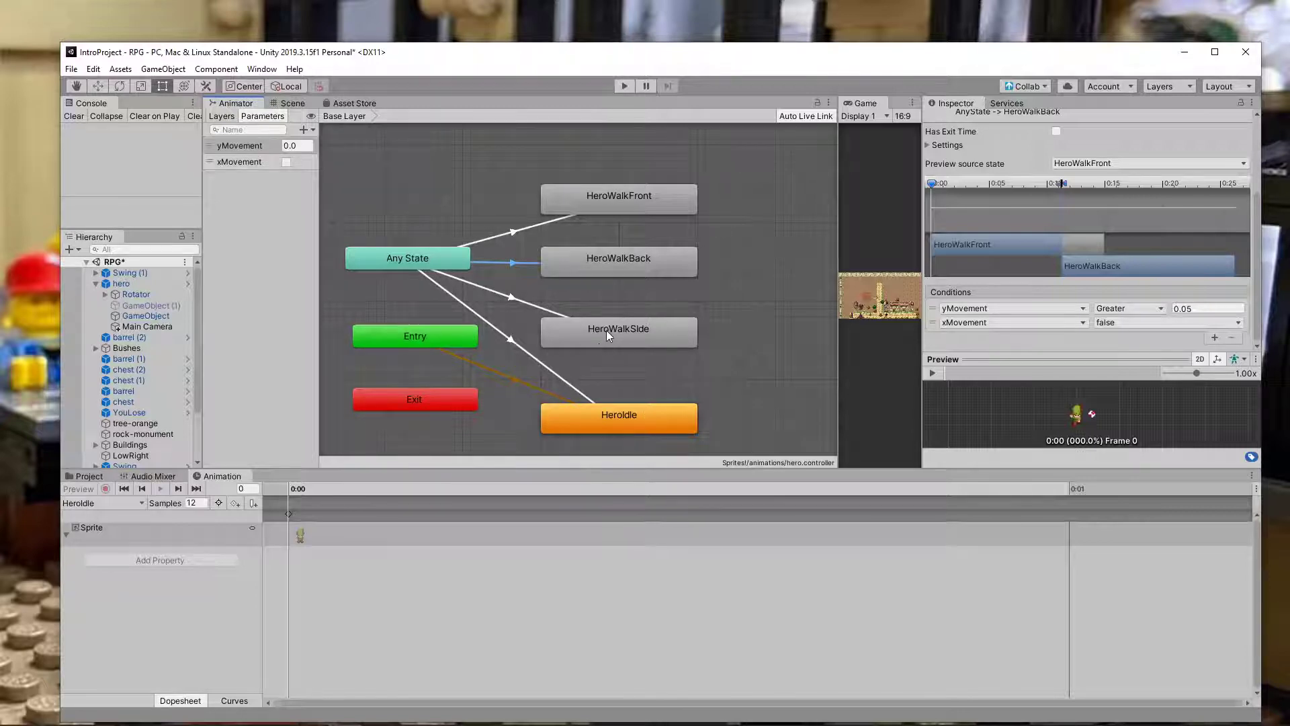
- Move HeroWalkSIde down closer to HeroIdle and open its animation clip
{"action": "left_click_drag", "start_coordinate": [605, 332], "coordinate": [606, 312]}
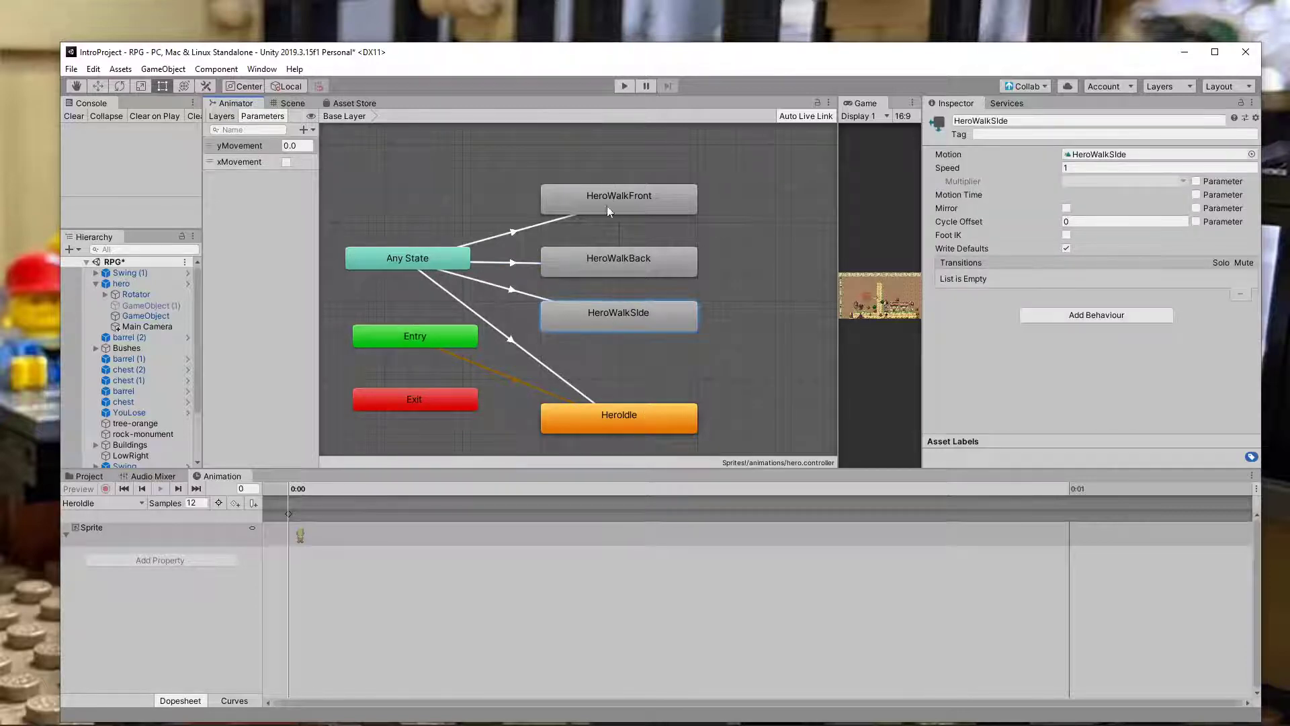
{"action": "left_click_drag", "start_coordinate": [607, 320], "coordinate": [612, 343]}
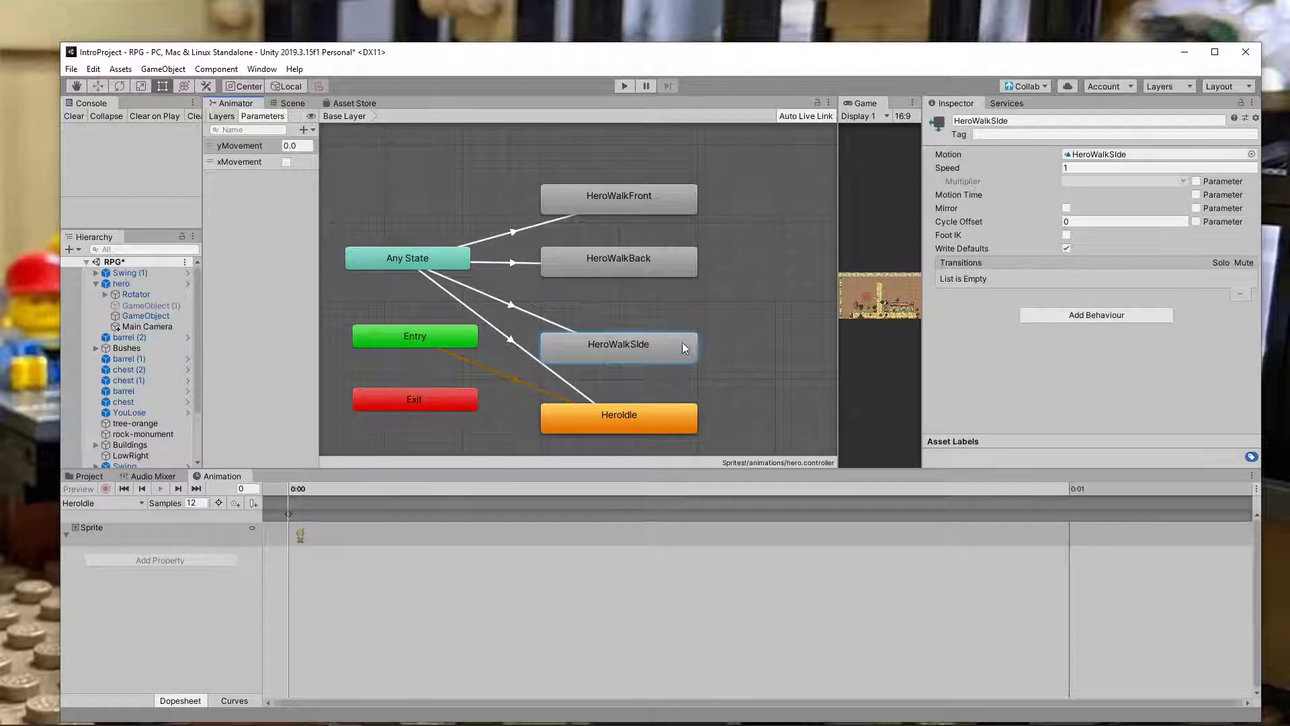
{"action": "double_click", "coordinate": [649, 351]}
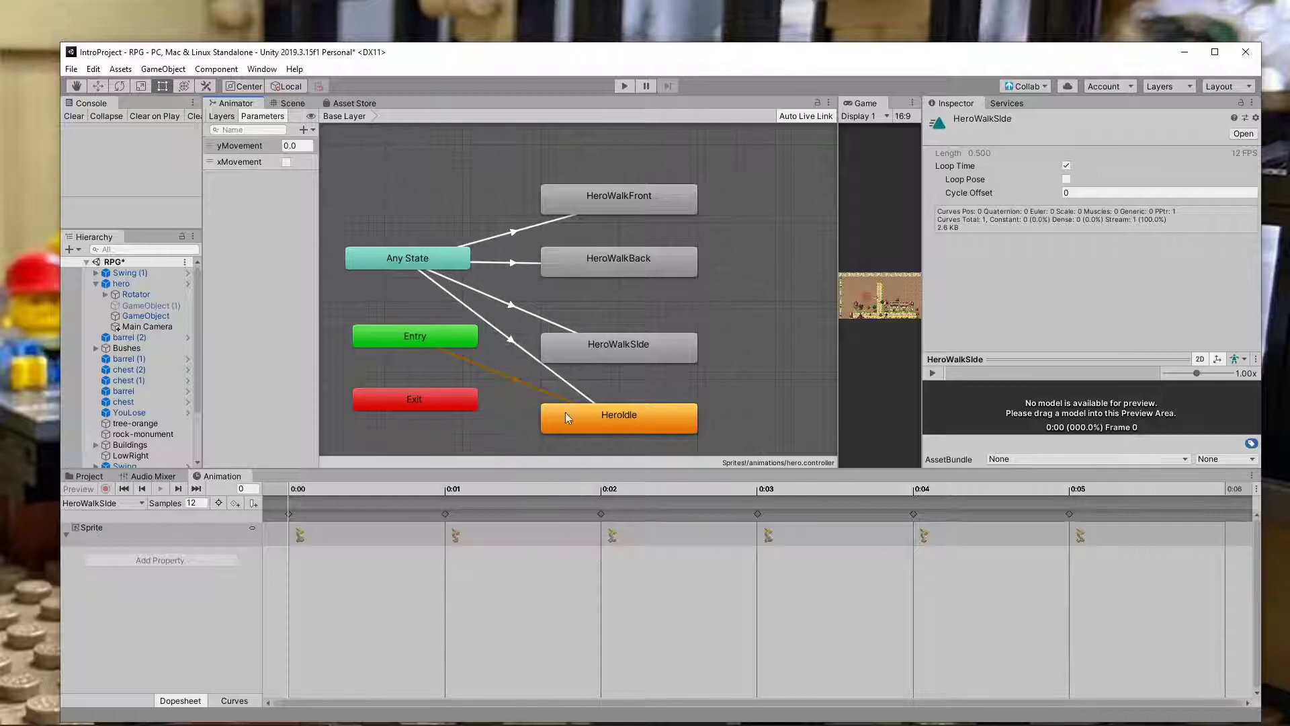
{"action": "left_click", "coordinate": [642, 343]}
- Examine the condition on the Any State to HeroWalkSIde transition, including its parameter and true/false choices
{"action": "left_click", "coordinate": [548, 321]}
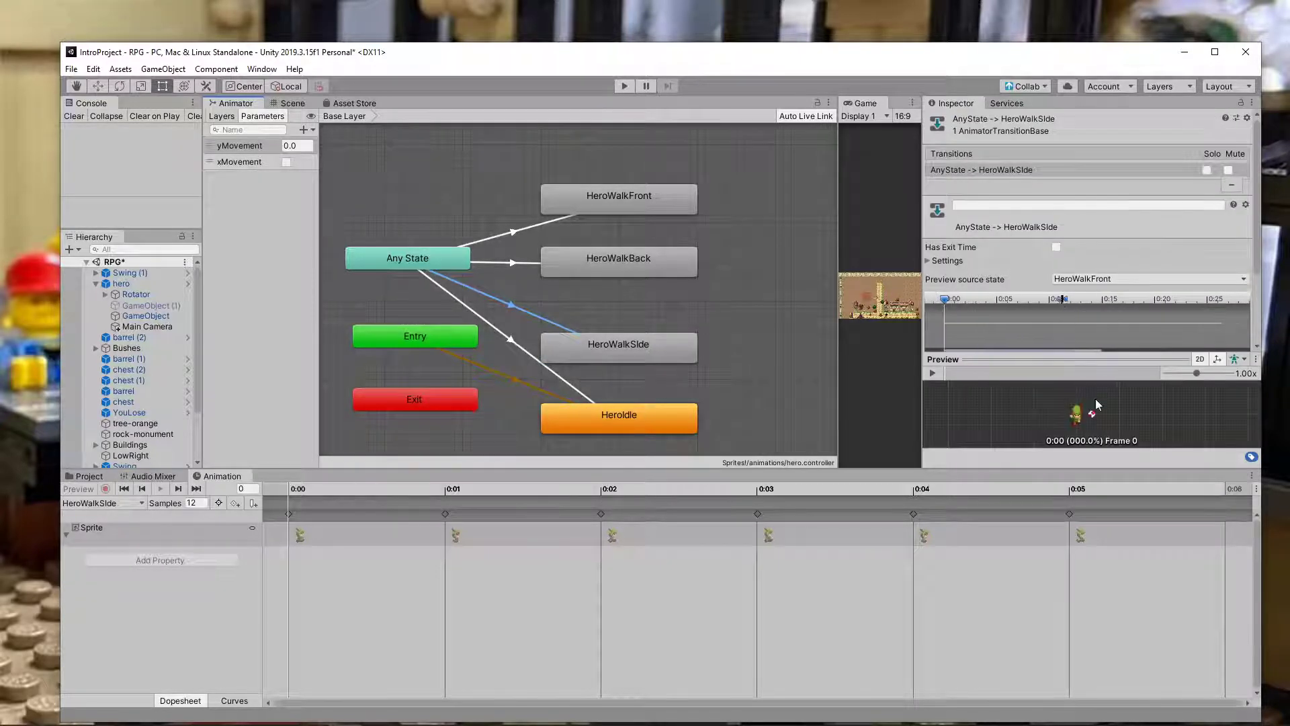
{"action": "scroll", "coordinate": [1039, 208], "scroll_direction": "down", "scroll_amount": 3}
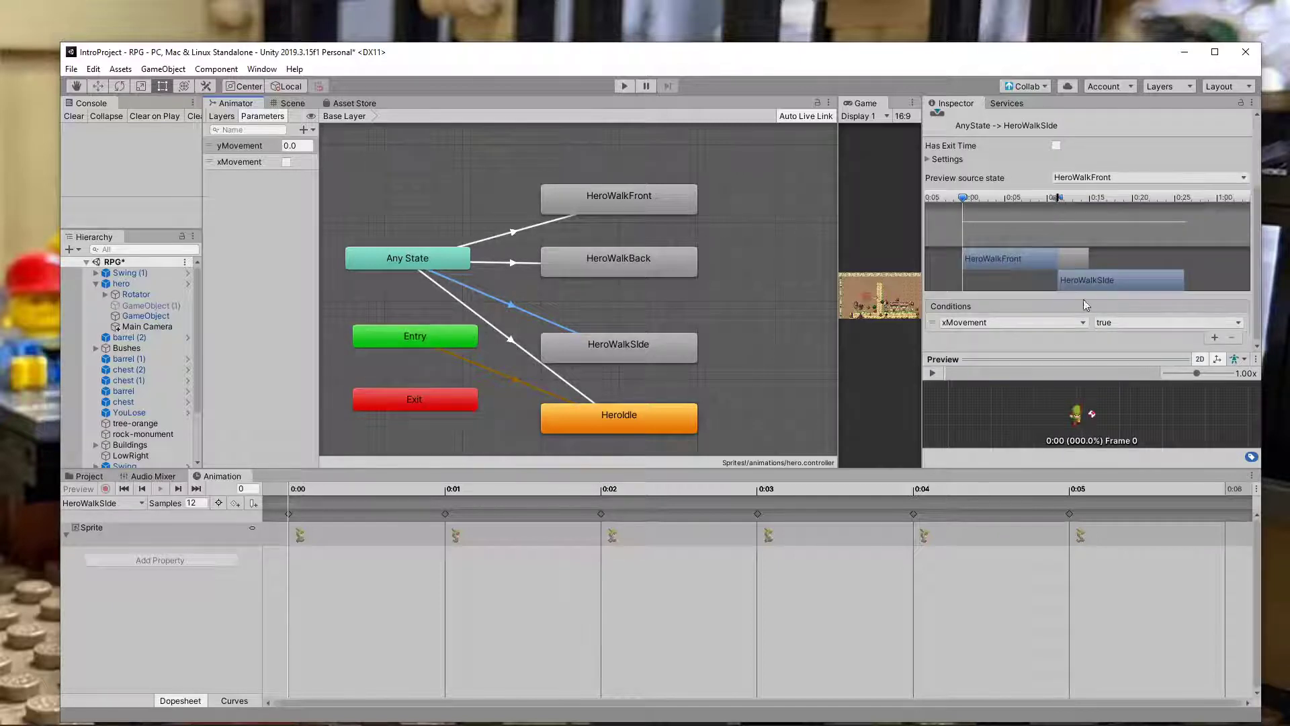
{"action": "left_click", "coordinate": [990, 322]}
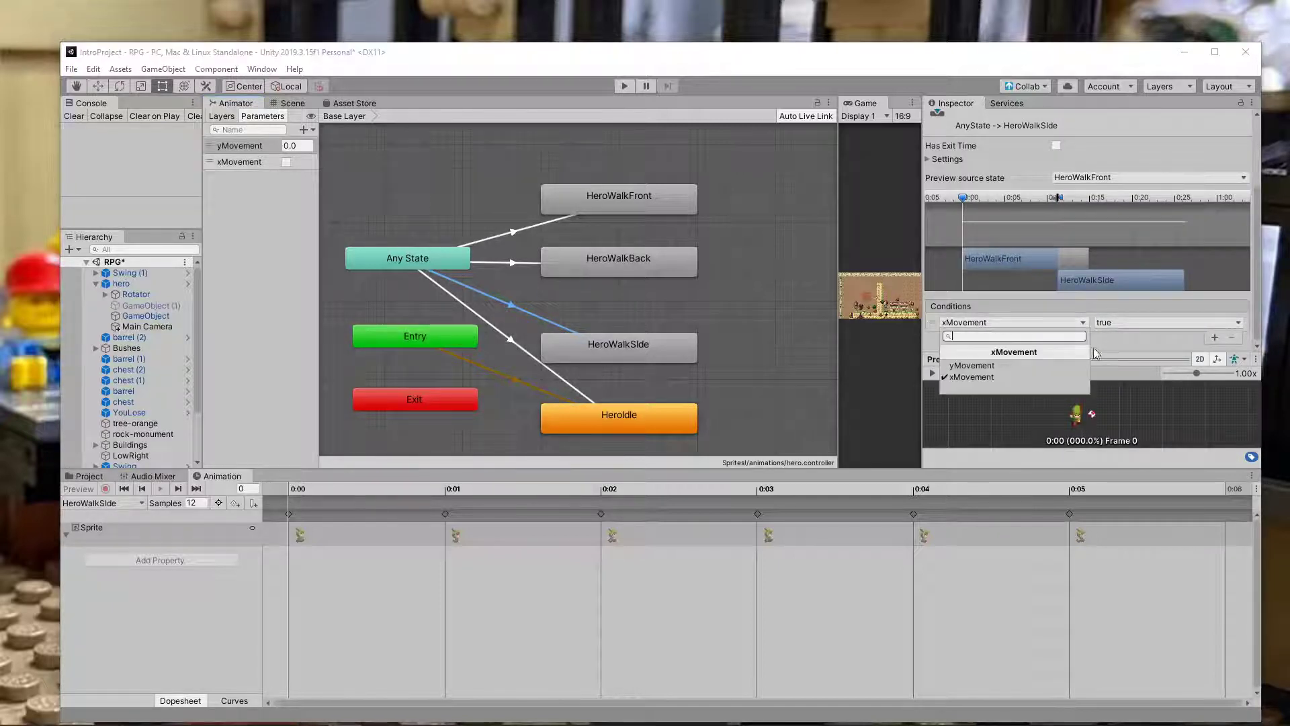
{"action": "left_click", "coordinate": [1152, 322]}
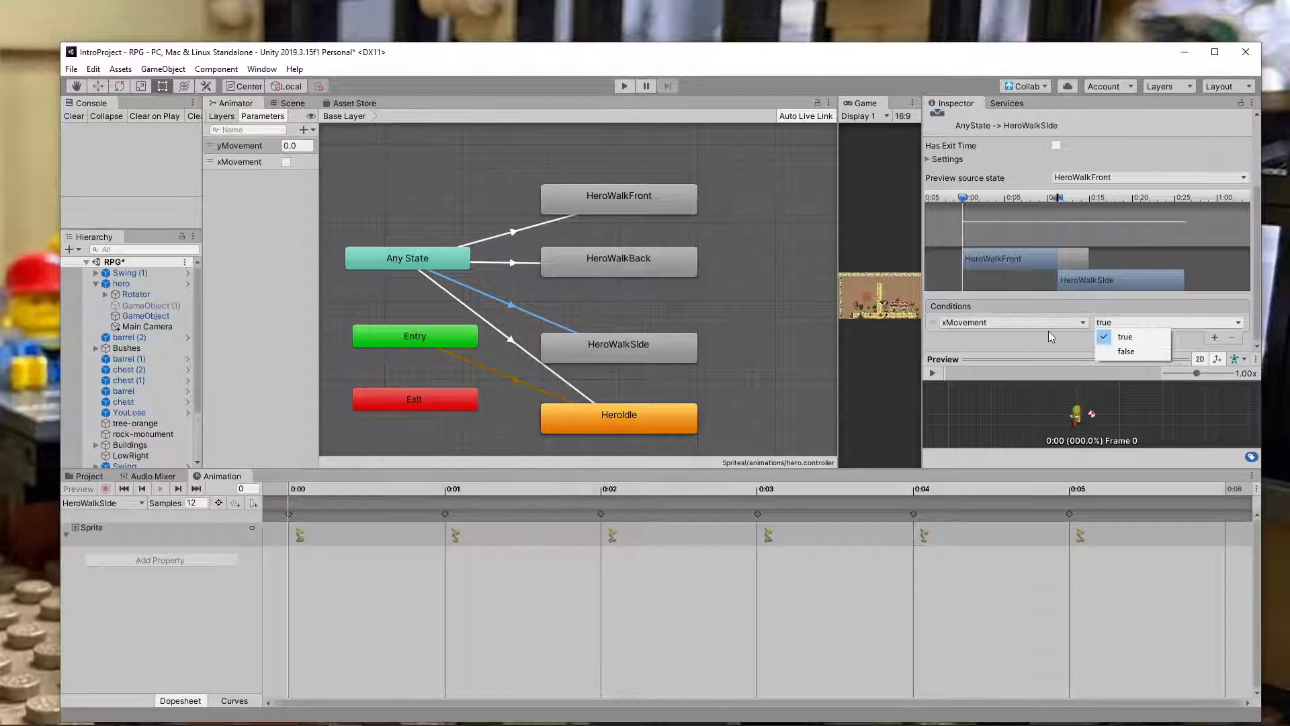
{"action": "left_click", "coordinate": [986, 337]}
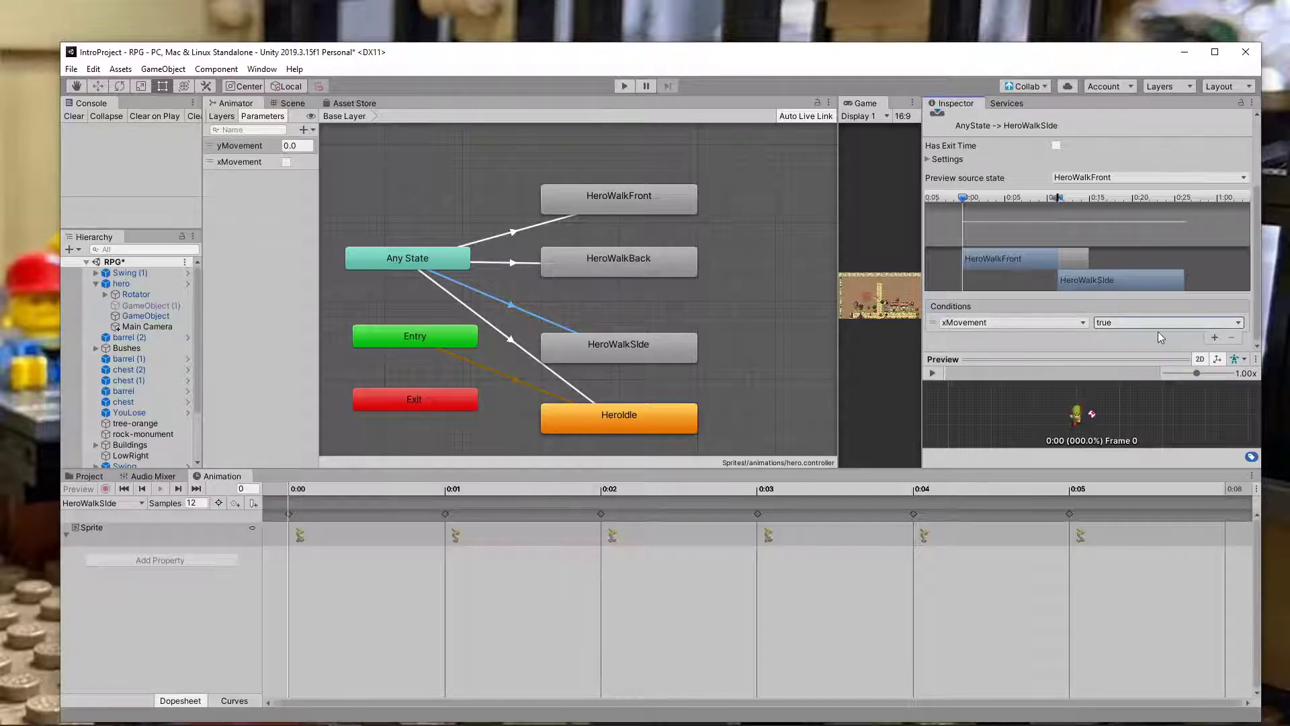
- Inspect the yMovement and xMovement parameters and the parameter types available for new ones
{"action": "left_click", "coordinate": [240, 149]}
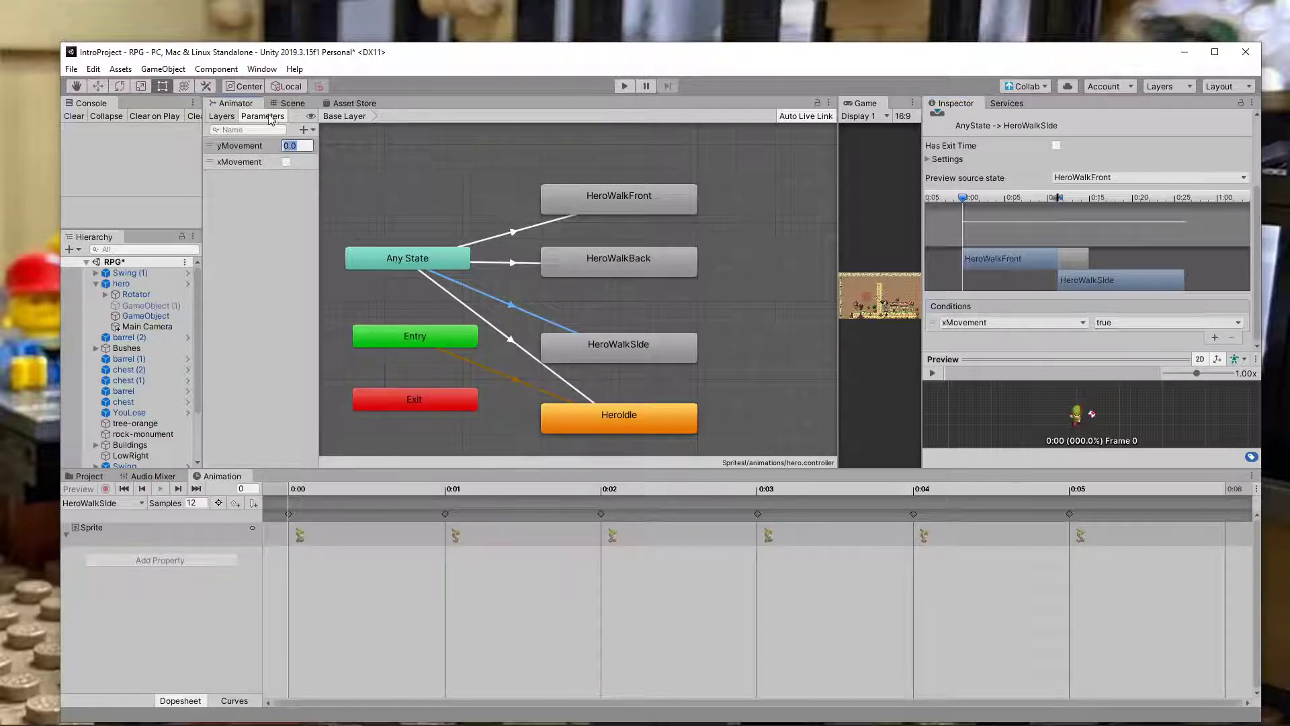
{"action": "left_click", "coordinate": [229, 163]}
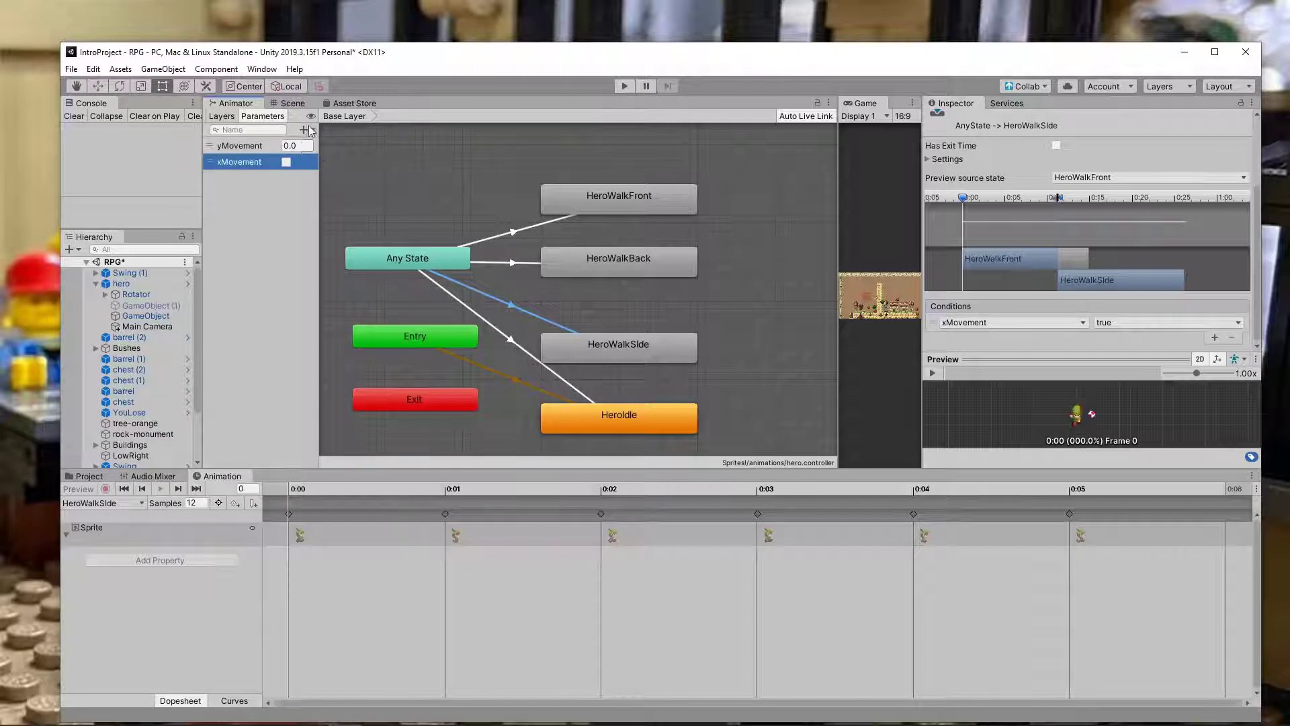
{"action": "left_click", "coordinate": [306, 129]}
{"action": "left_click", "coordinate": [248, 207]}
{"action": "left_click", "coordinate": [306, 130]}
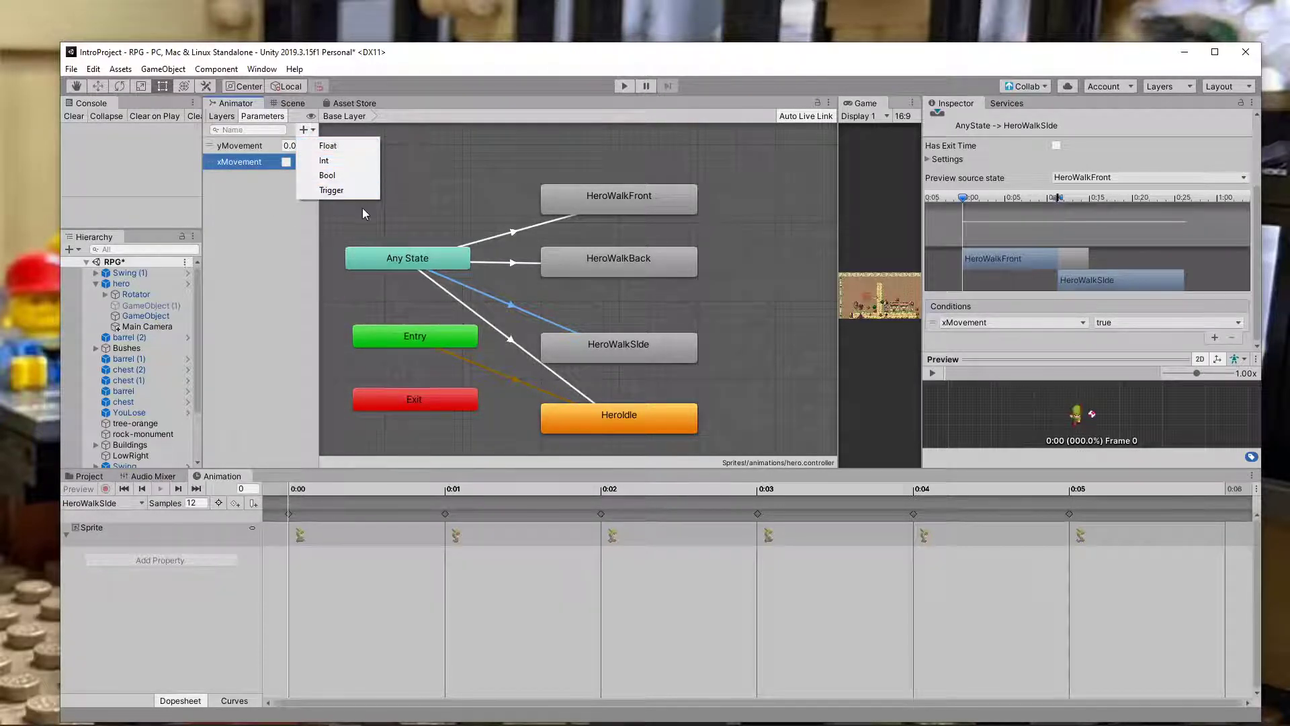
{"action": "left_click", "coordinate": [246, 164]}
{"action": "left_click", "coordinate": [248, 148]}
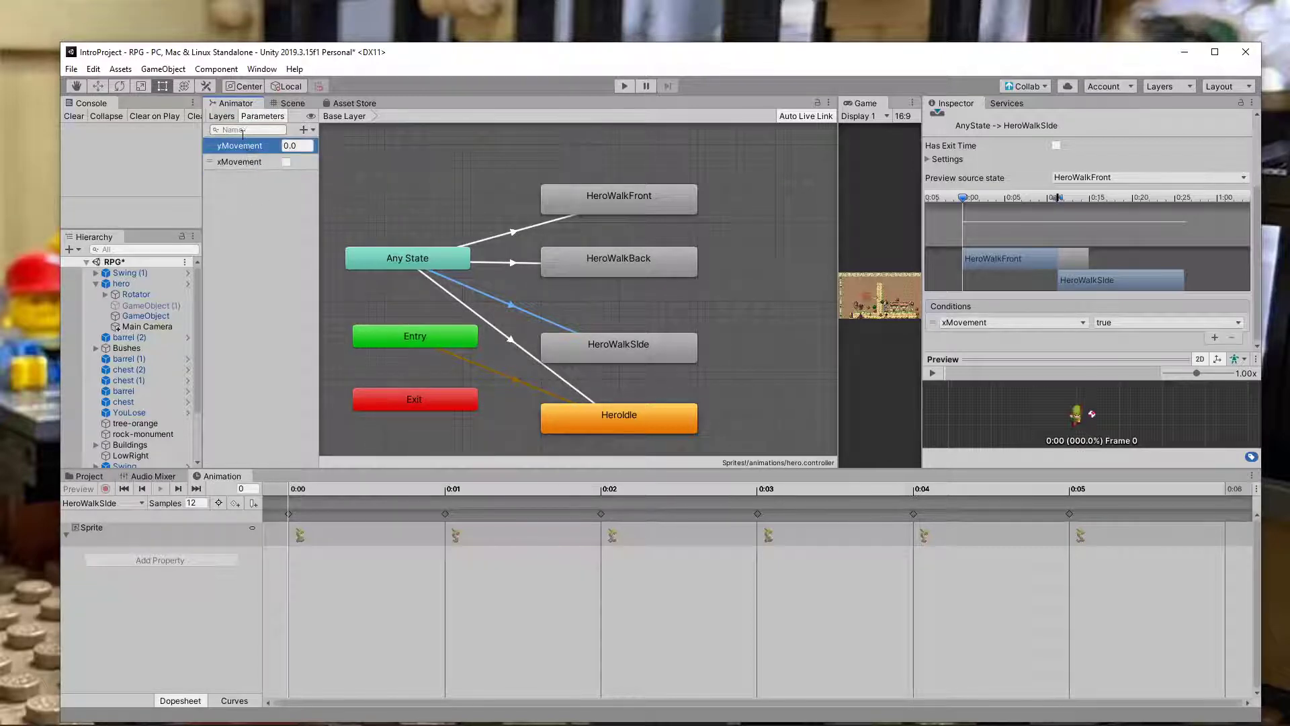
{"action": "left_click", "coordinate": [302, 145]}
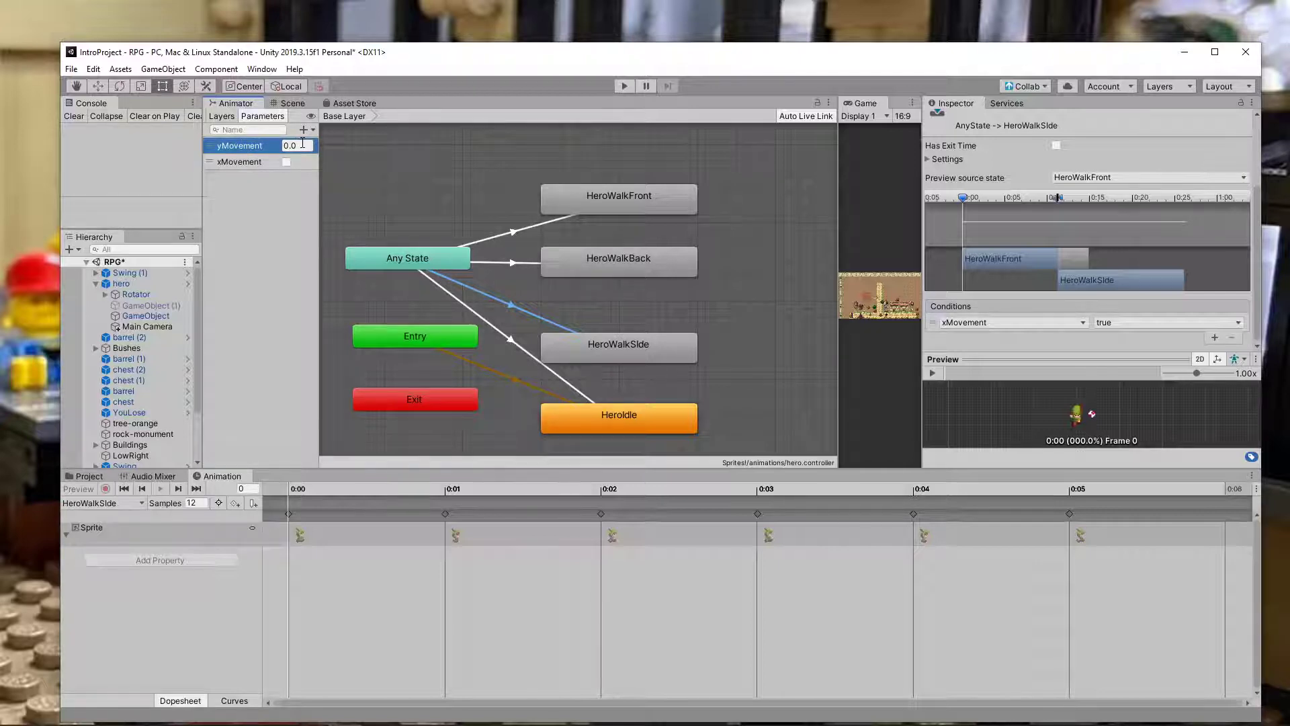
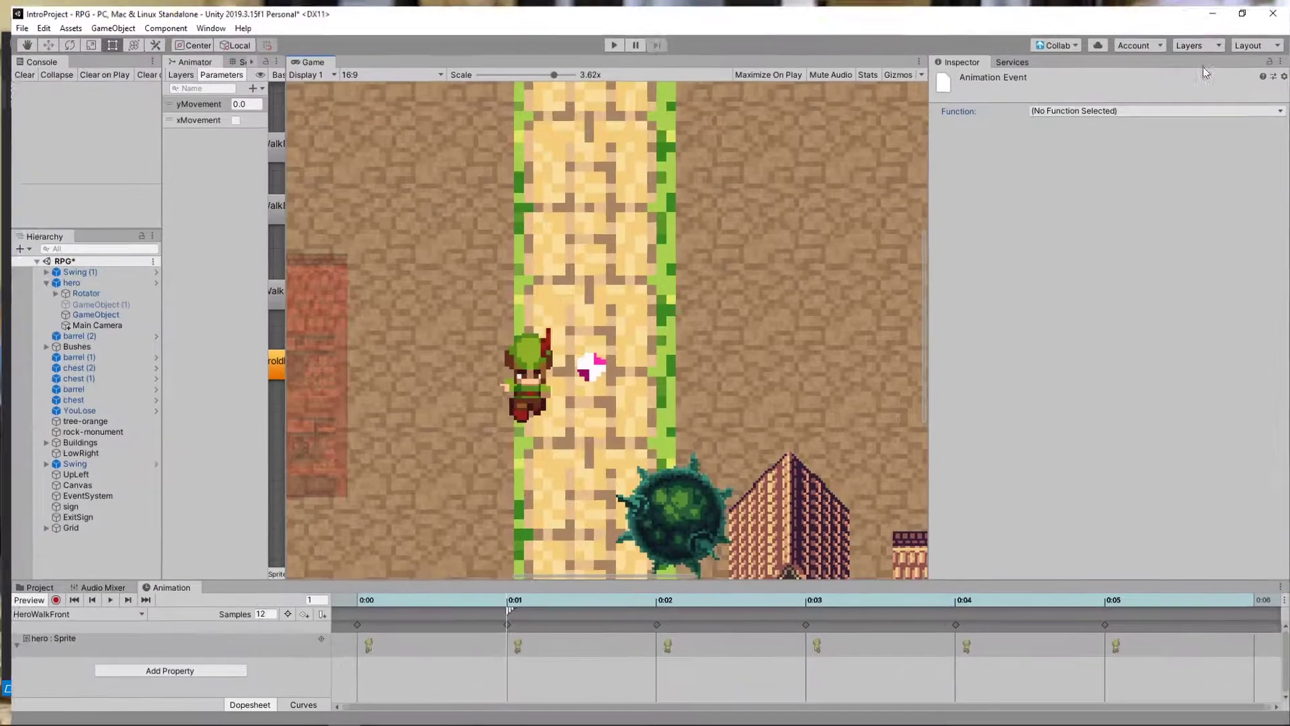
- Maximize the editor, collapse the RPG scene's object list, and show the project assets in an enlarged area
{"action": "left_click", "coordinate": [1215, 52]}
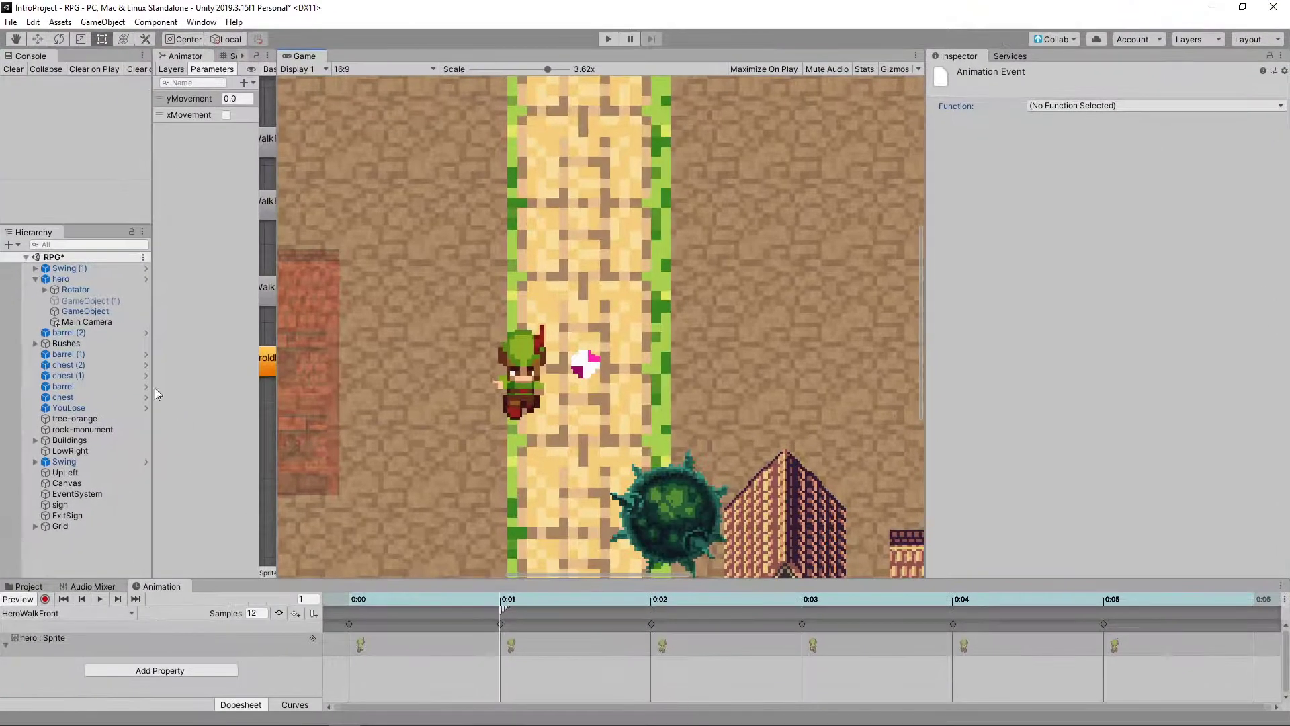
{"action": "left_click", "coordinate": [24, 256]}
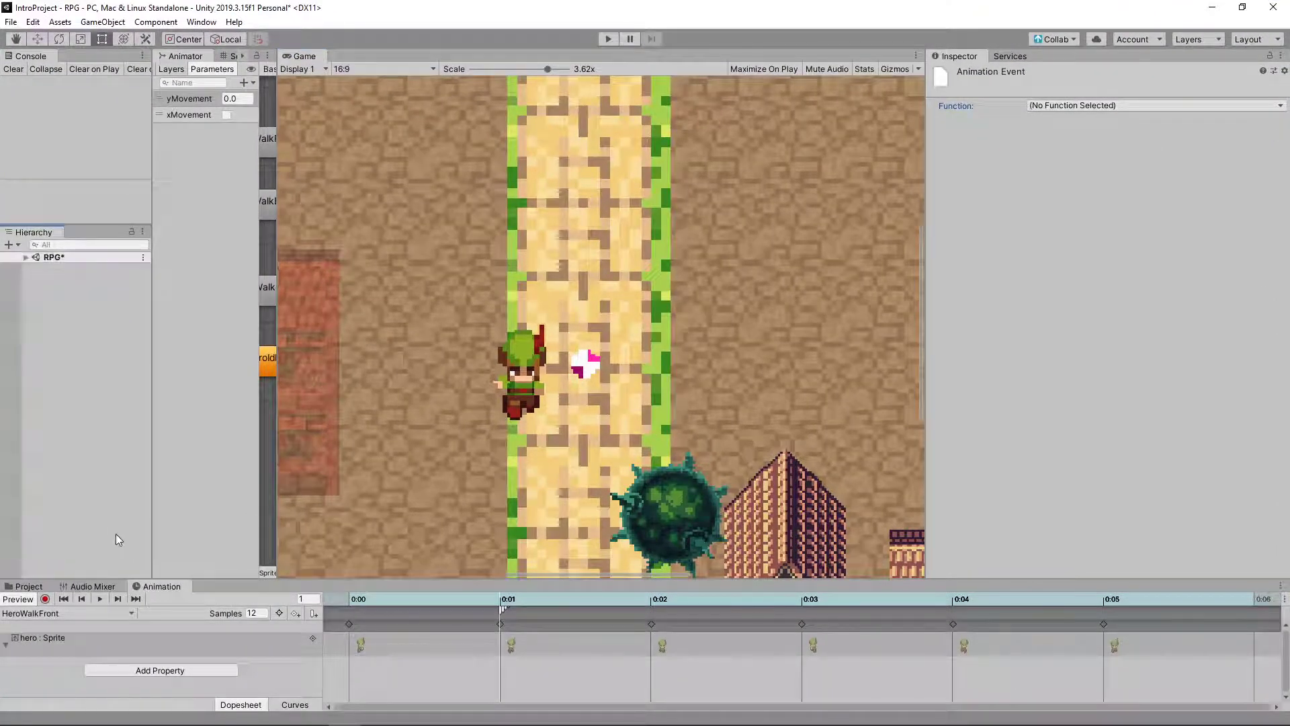
{"action": "left_click", "coordinate": [28, 587]}
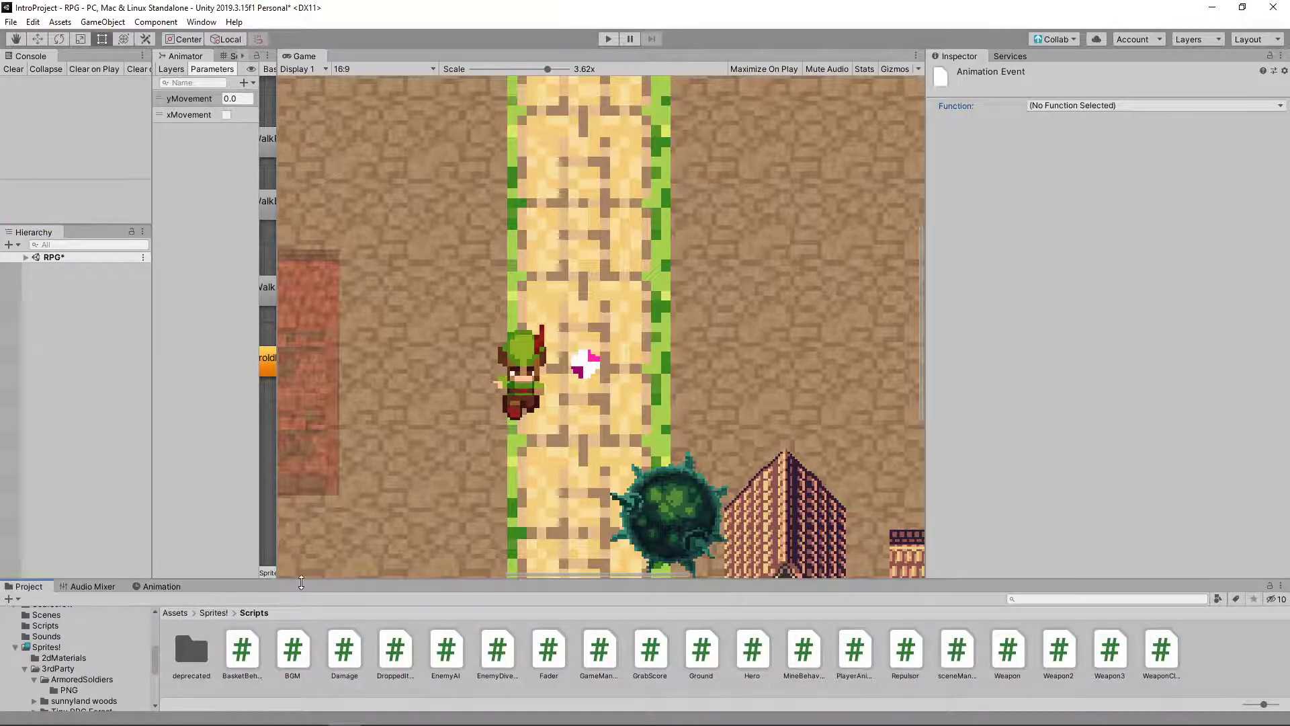
{"action": "left_click_drag", "start_coordinate": [301, 583], "coordinate": [325, 406]}
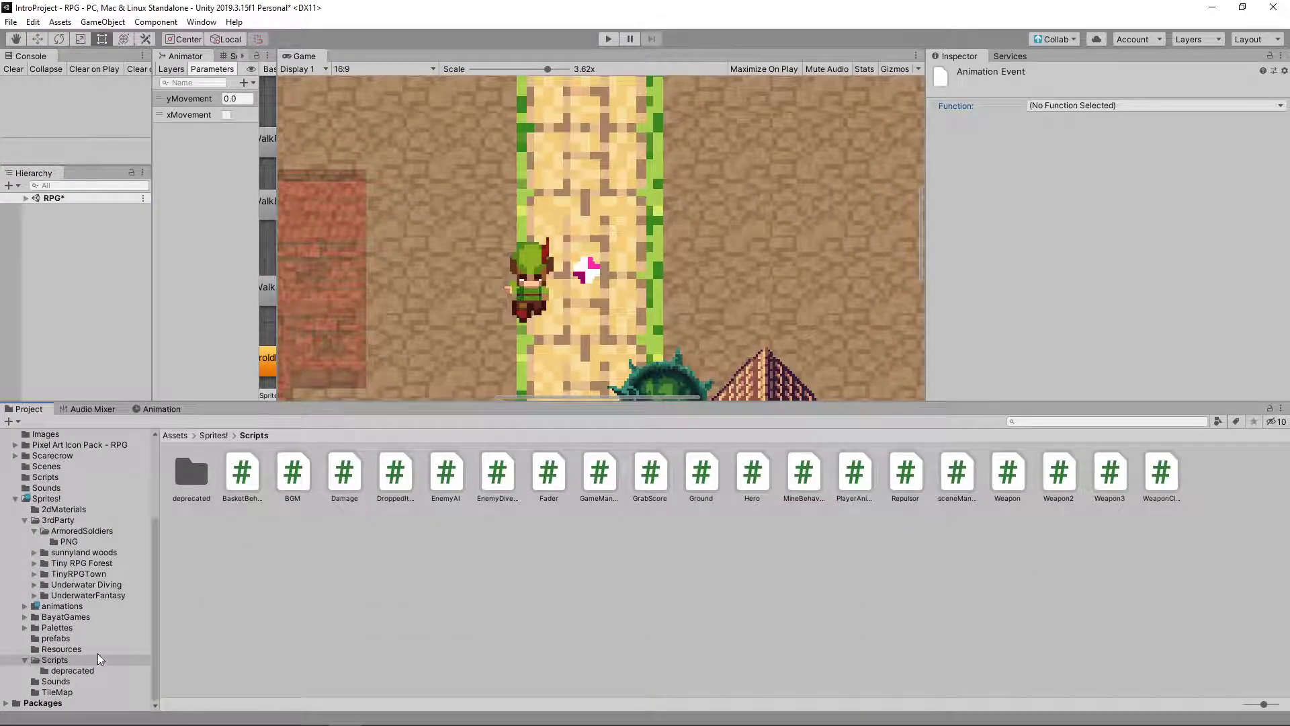
- Open Test Scene from the Scenes folder, saving the RPG scene's changes, and enlarge the game view area
{"action": "left_click", "coordinate": [44, 467]}
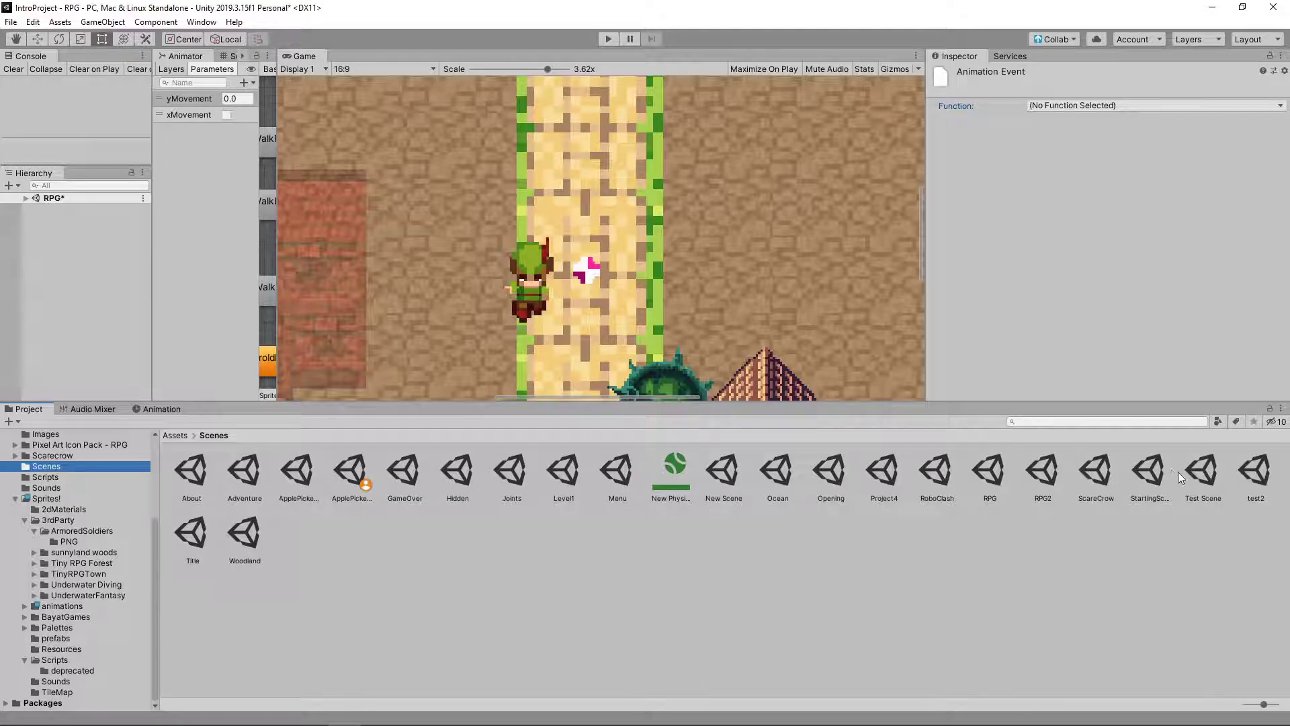
{"action": "double_click", "coordinate": [1204, 473]}
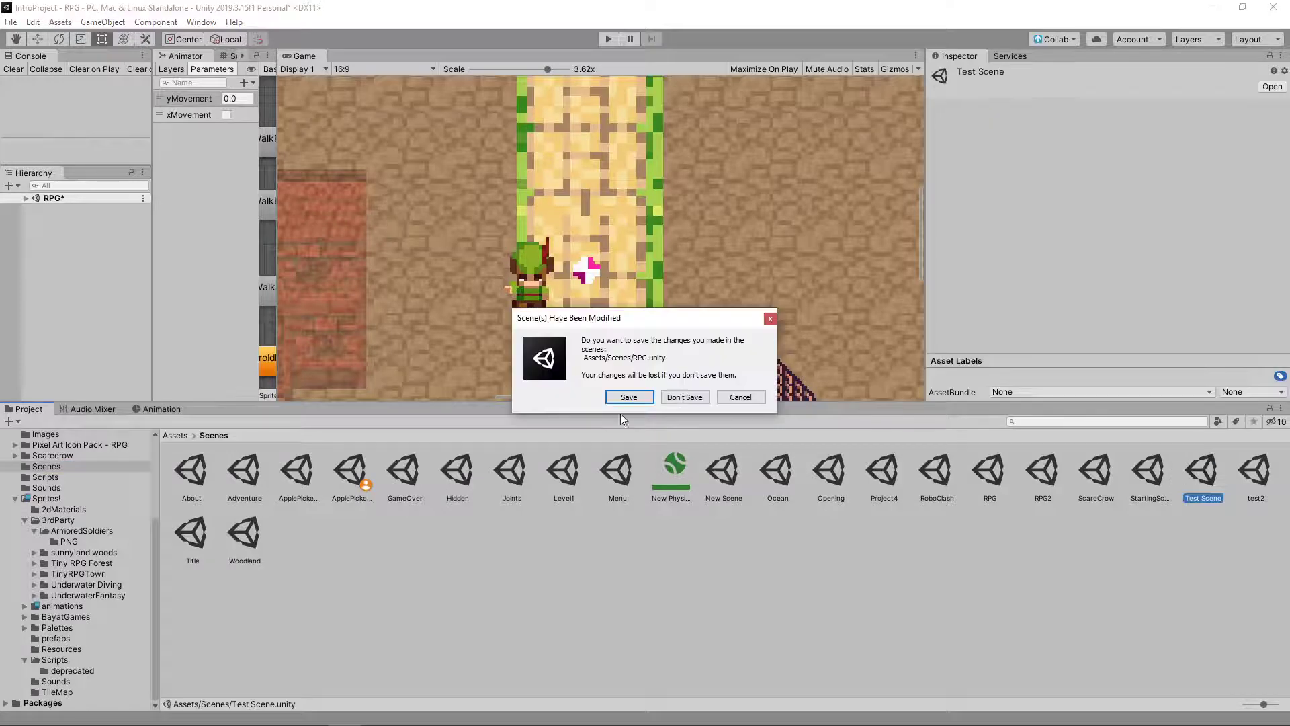
{"action": "left_click", "coordinate": [632, 396]}
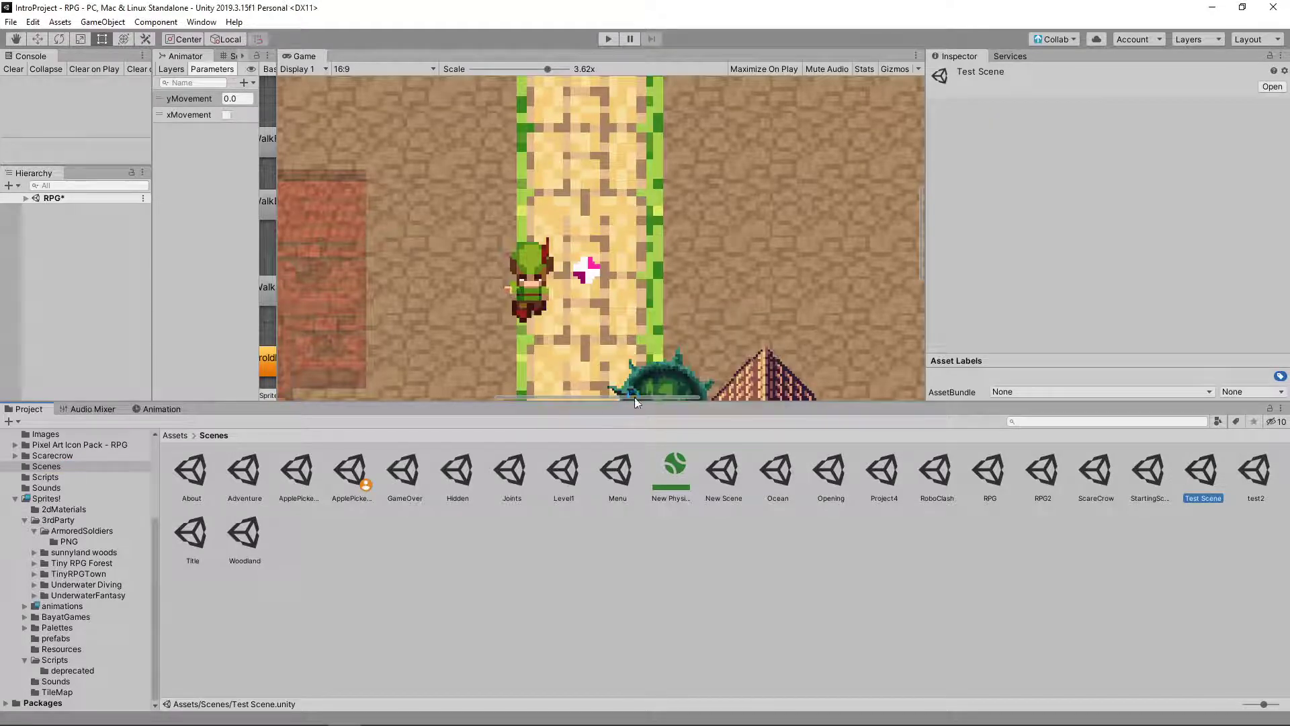
{"action": "scroll", "coordinate": [656, 318], "scroll_direction": "down", "scroll_amount": 4}
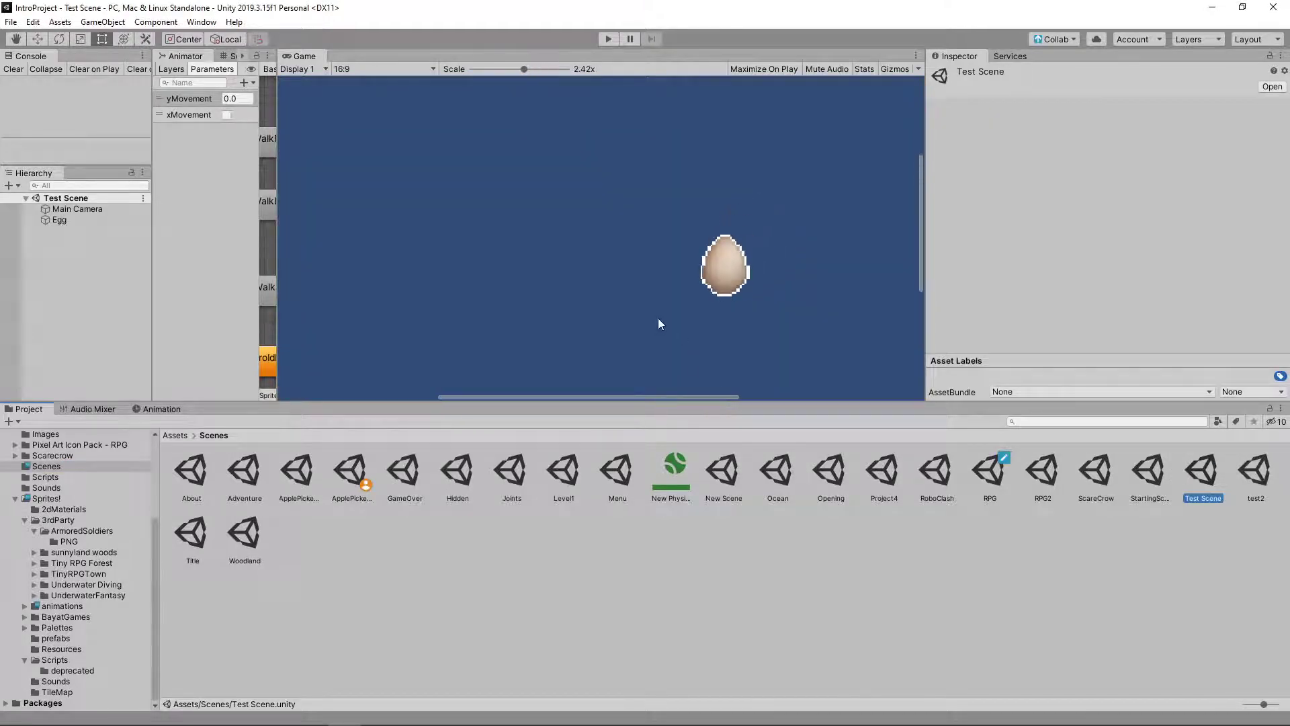
{"action": "scroll", "coordinate": [658, 324], "scroll_direction": "down", "scroll_amount": 3}
{"action": "left_click_drag", "start_coordinate": [667, 401], "coordinate": [667, 531]}
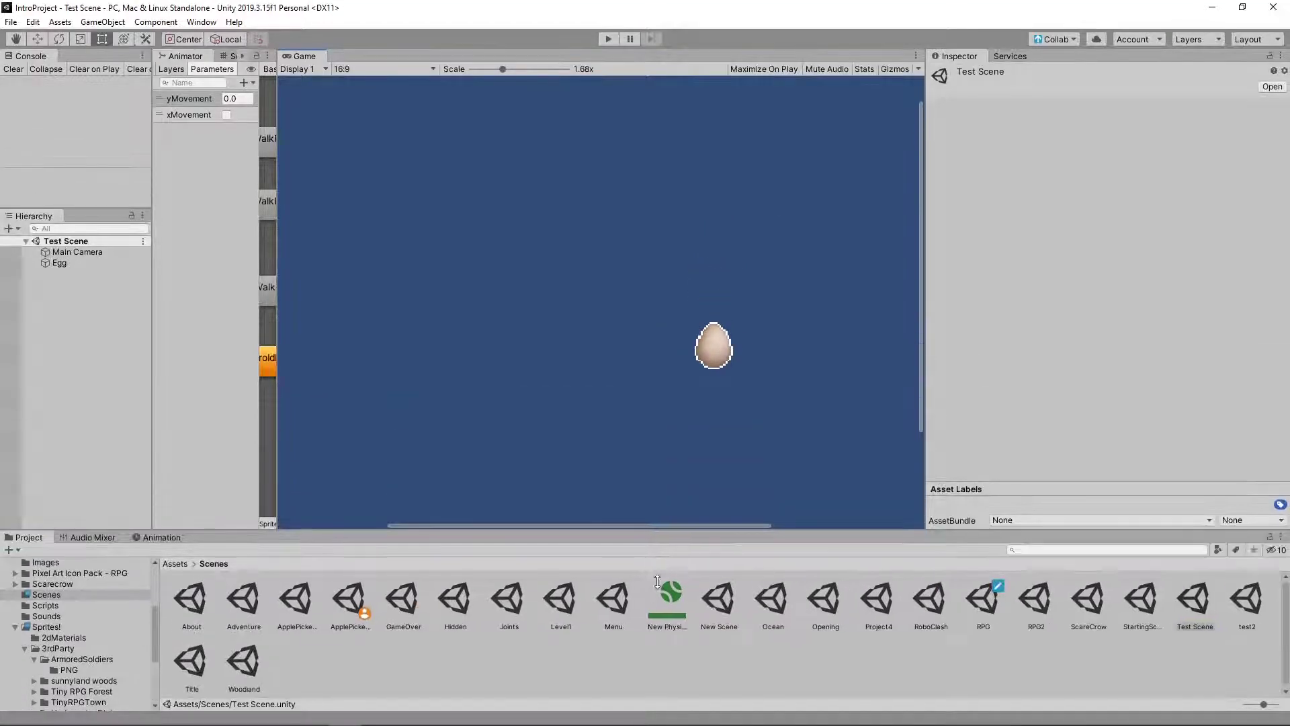
- Show the Scene view beside the Game view, widen it, and center the camera and egg in it
{"action": "left_click_drag", "start_coordinate": [276, 418], "coordinate": [415, 376]}
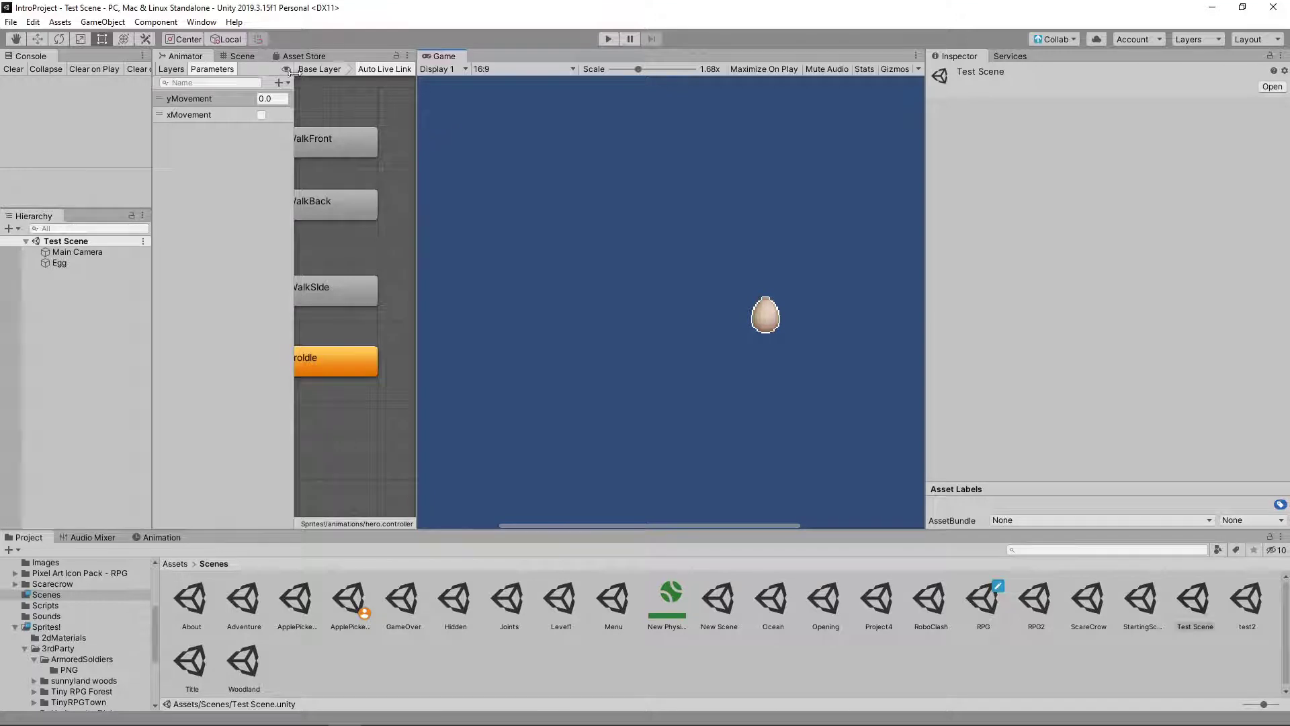
{"action": "left_click", "coordinate": [242, 56]}
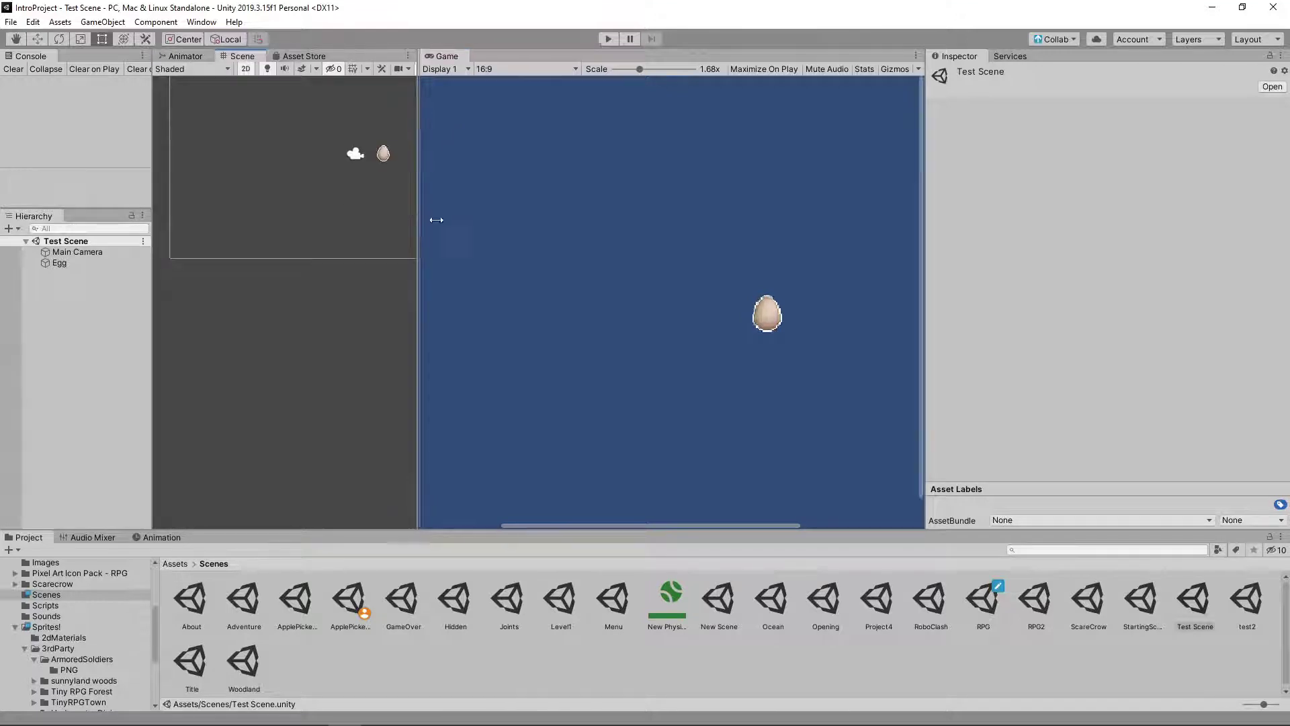
{"action": "left_click_drag", "start_coordinate": [418, 217], "coordinate": [507, 251]}
{"action": "middle_click_drag", "start_coordinate": [365, 164], "coordinate": [238, 363]}
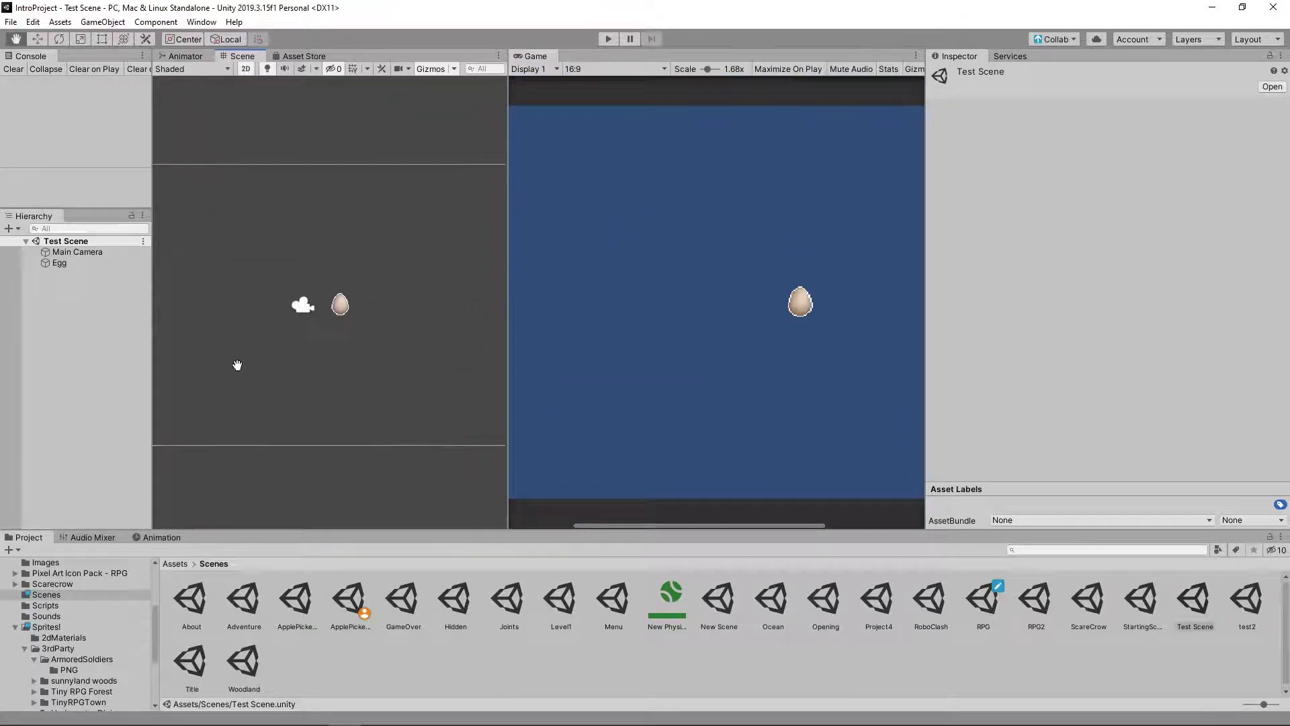
- Delete the Egg object from Test Scene and enlarge the project assets area
{"action": "left_click", "coordinate": [62, 261]}
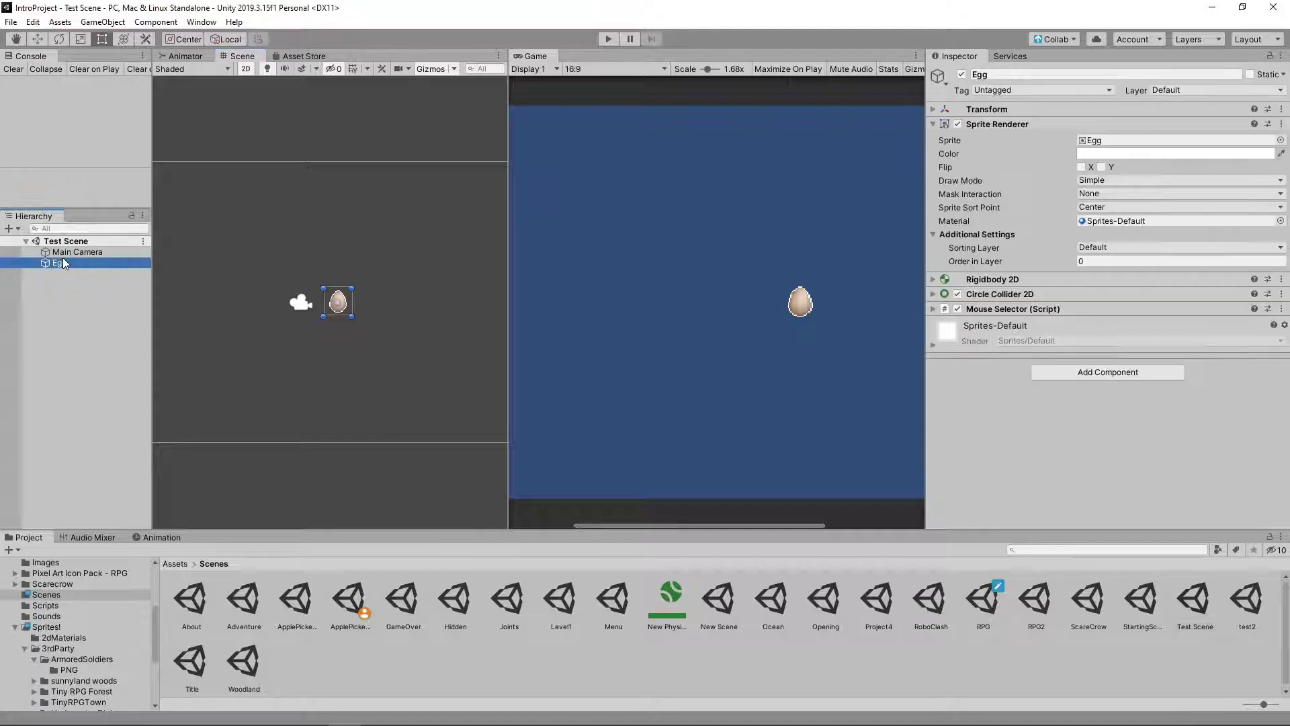
{"action": "key", "text": "Delete"}
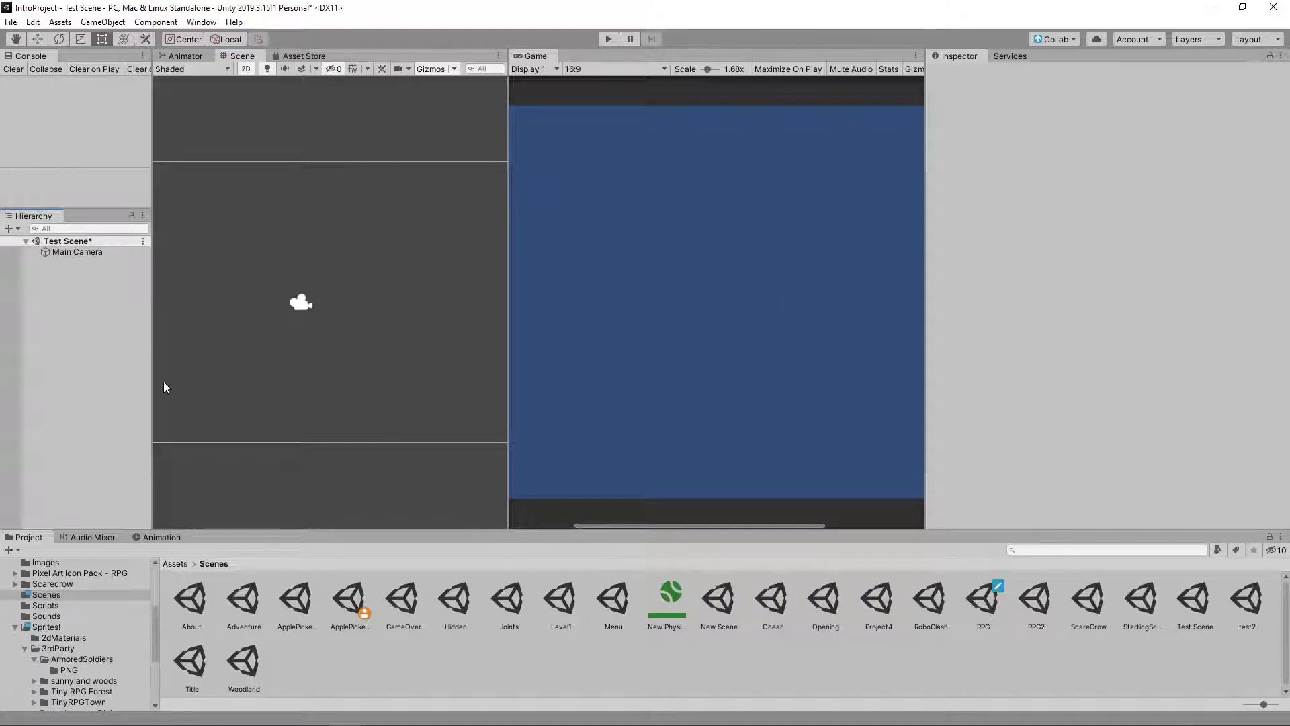
{"action": "left_click_drag", "start_coordinate": [354, 526], "coordinate": [349, 462]}
{"action": "right_click", "coordinate": [68, 257]}
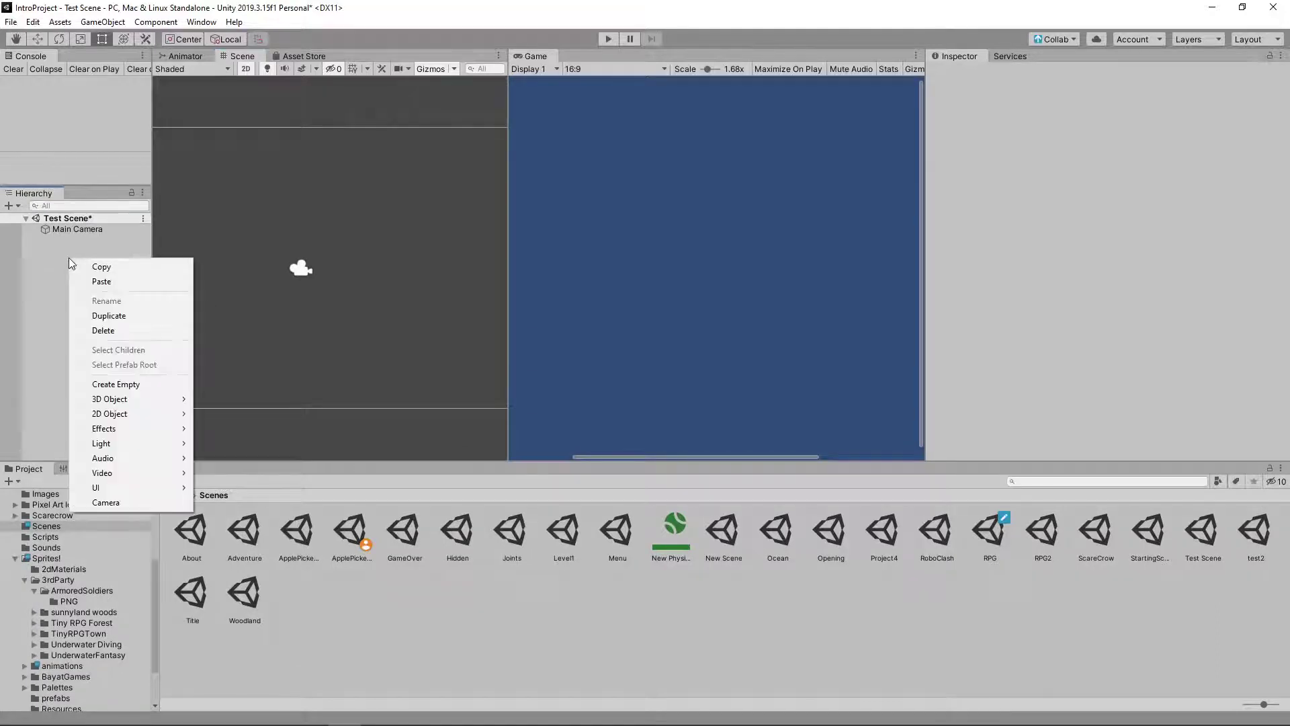
{"action": "left_click", "coordinate": [98, 533]}
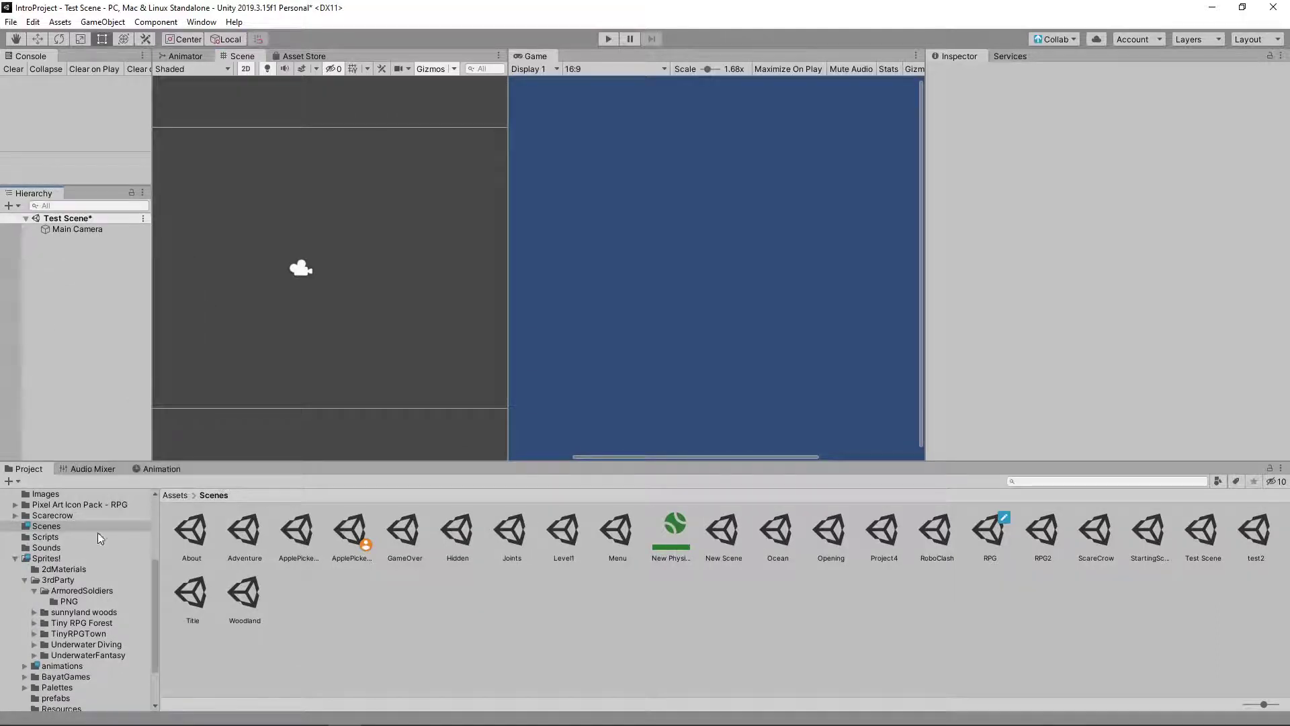
- Check the subfolders of the Anima2D folder, then collapse it
{"action": "left_click", "coordinate": [15, 559]}
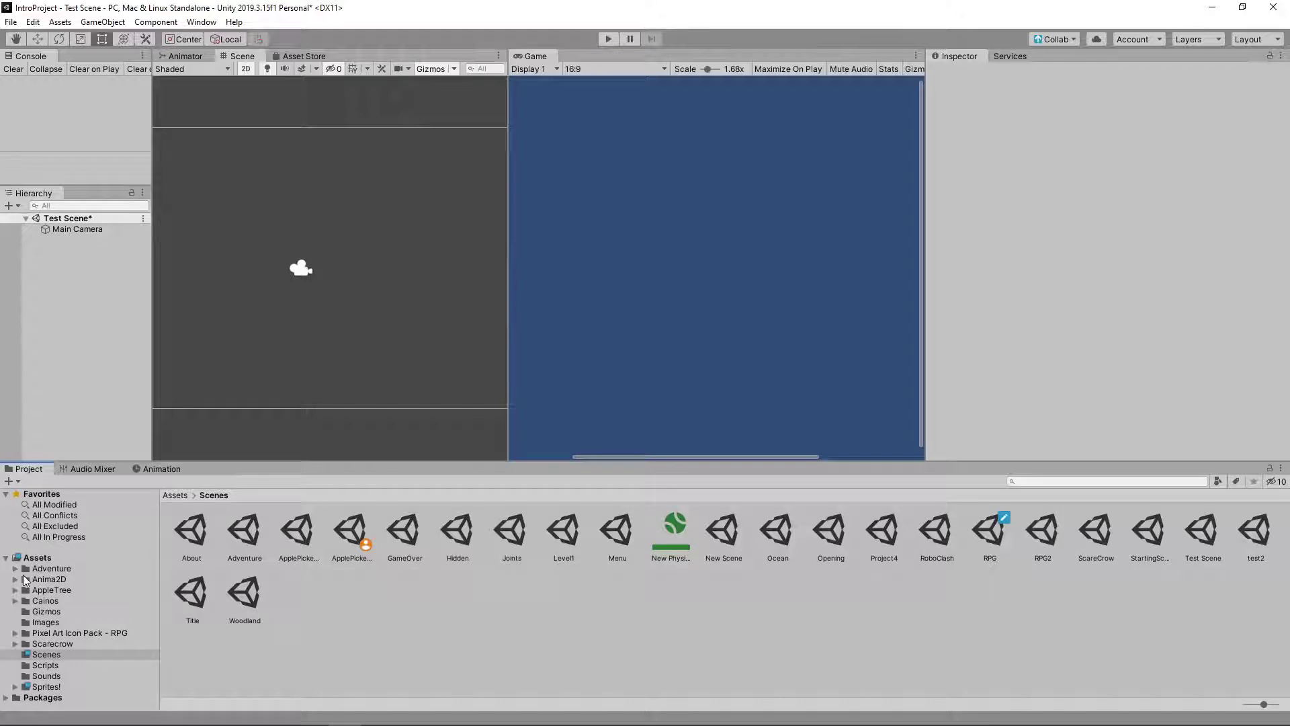
{"action": "left_click", "coordinate": [15, 580]}
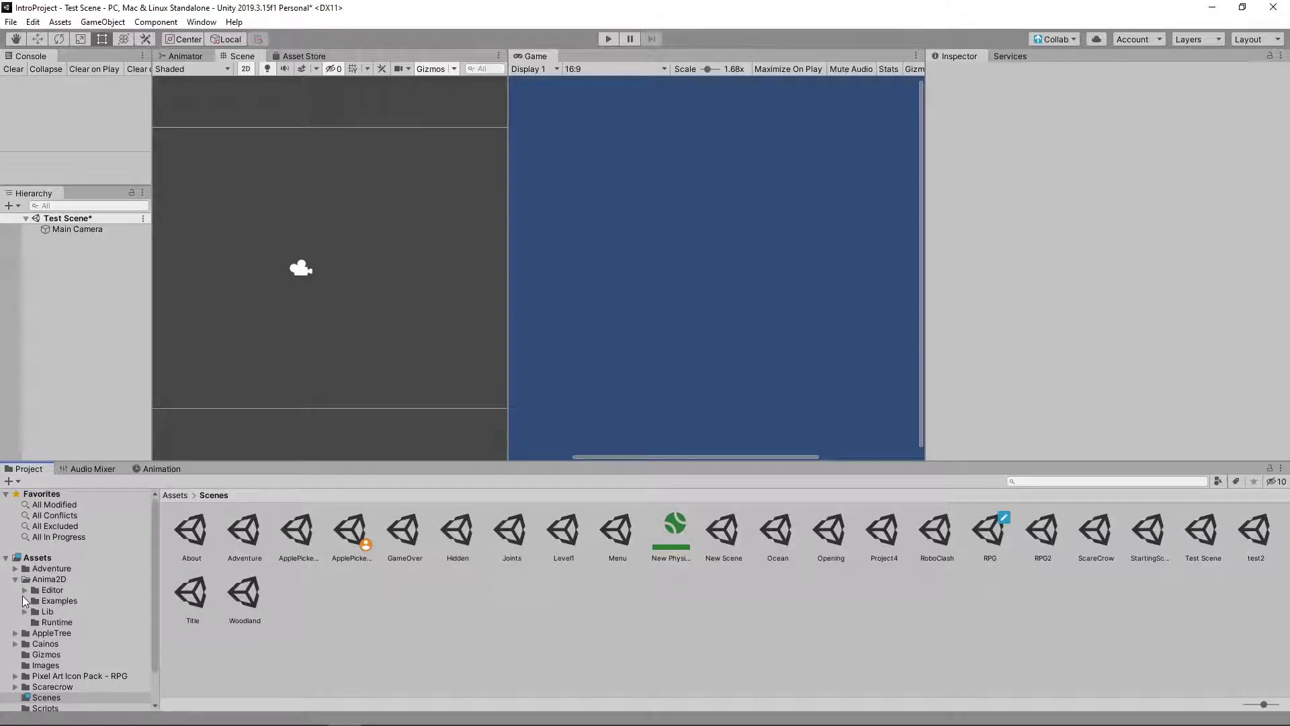
{"action": "left_click", "coordinate": [15, 578]}
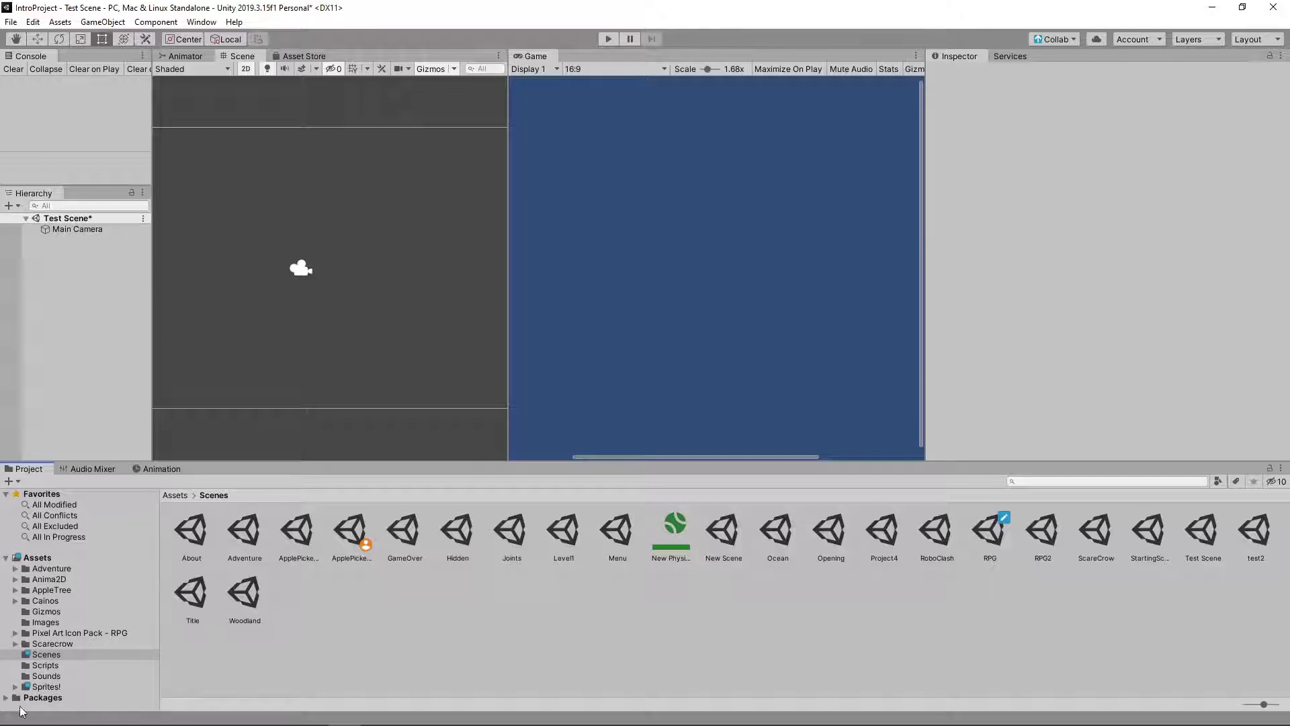
- Open the Tiny RPG Forest sprites folder under Sprites!, 3rdParty, and expand its subfolders
{"action": "left_click", "coordinate": [15, 686]}
{"action": "scroll", "coordinate": [74, 615], "scroll_direction": "down", "scroll_amount": 5}
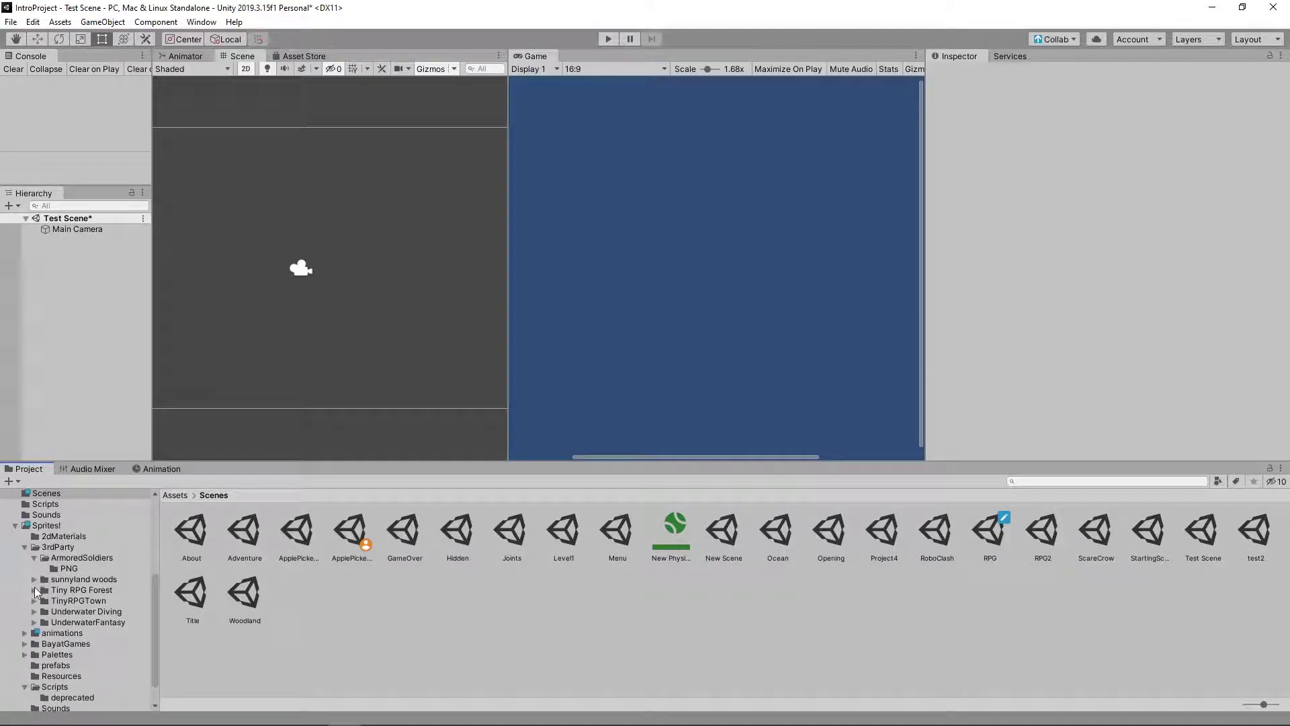
{"action": "left_click", "coordinate": [35, 591]}
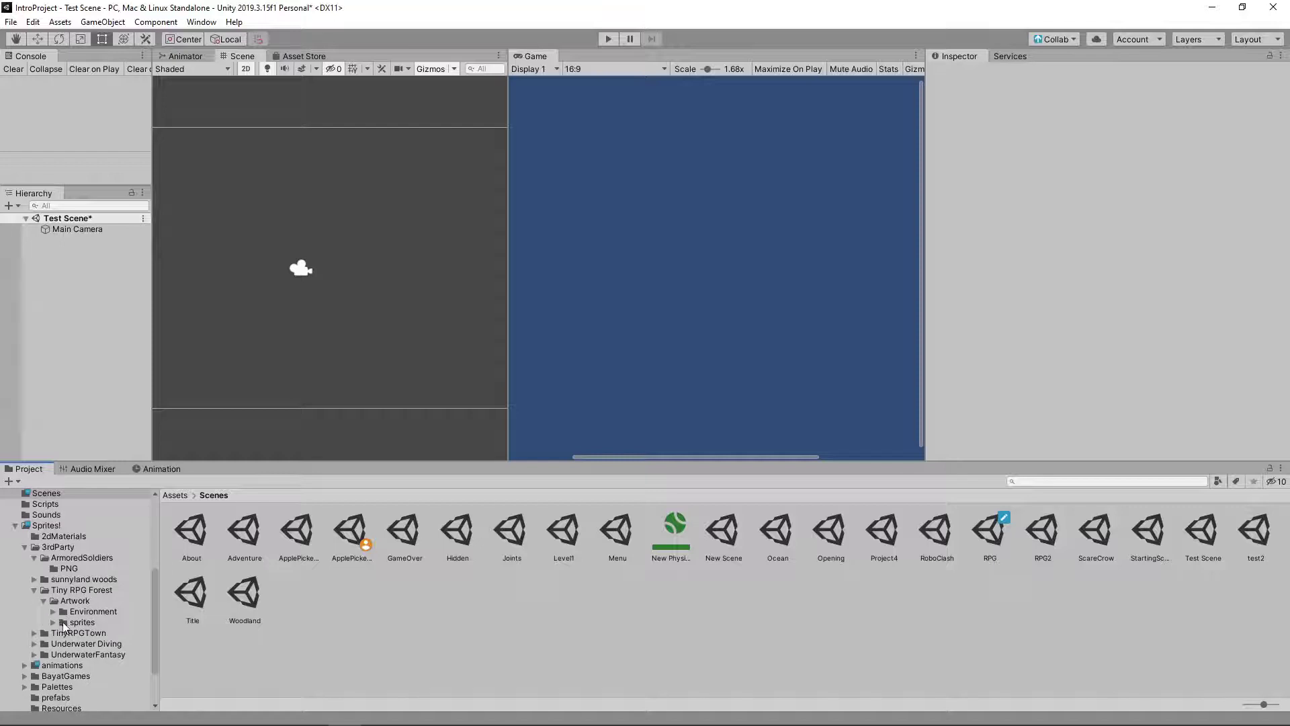
{"action": "left_click", "coordinate": [71, 623]}
{"action": "left_click", "coordinate": [54, 623]}
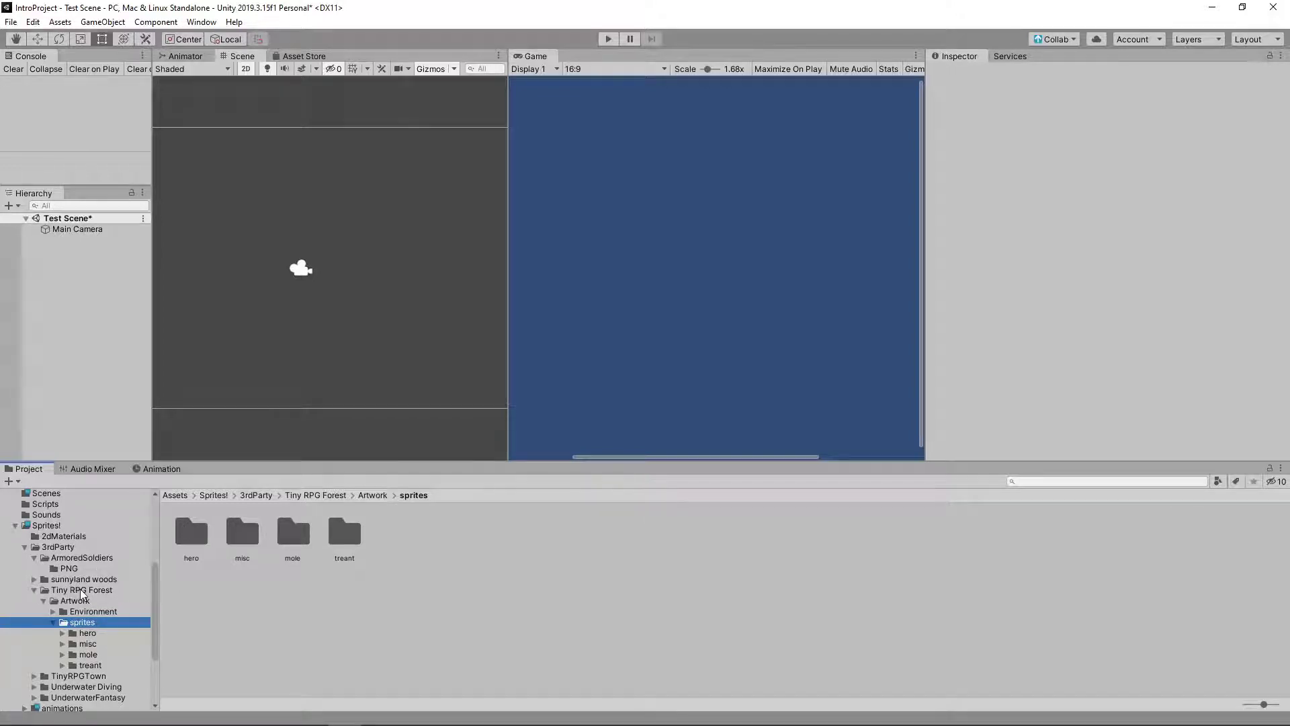
- Open the hero's idle folder with its subfolders expanded and widen the project's folder tree
{"action": "left_click", "coordinate": [62, 635]}
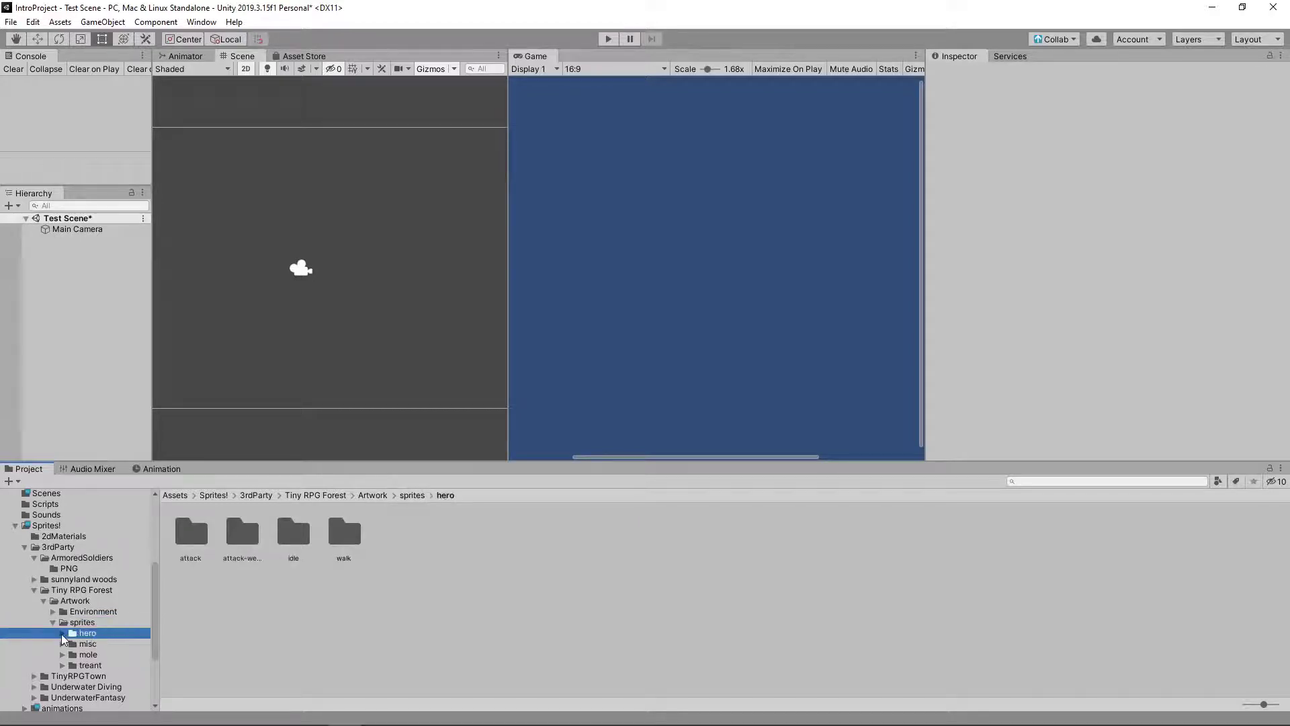
{"action": "left_click", "coordinate": [62, 634]}
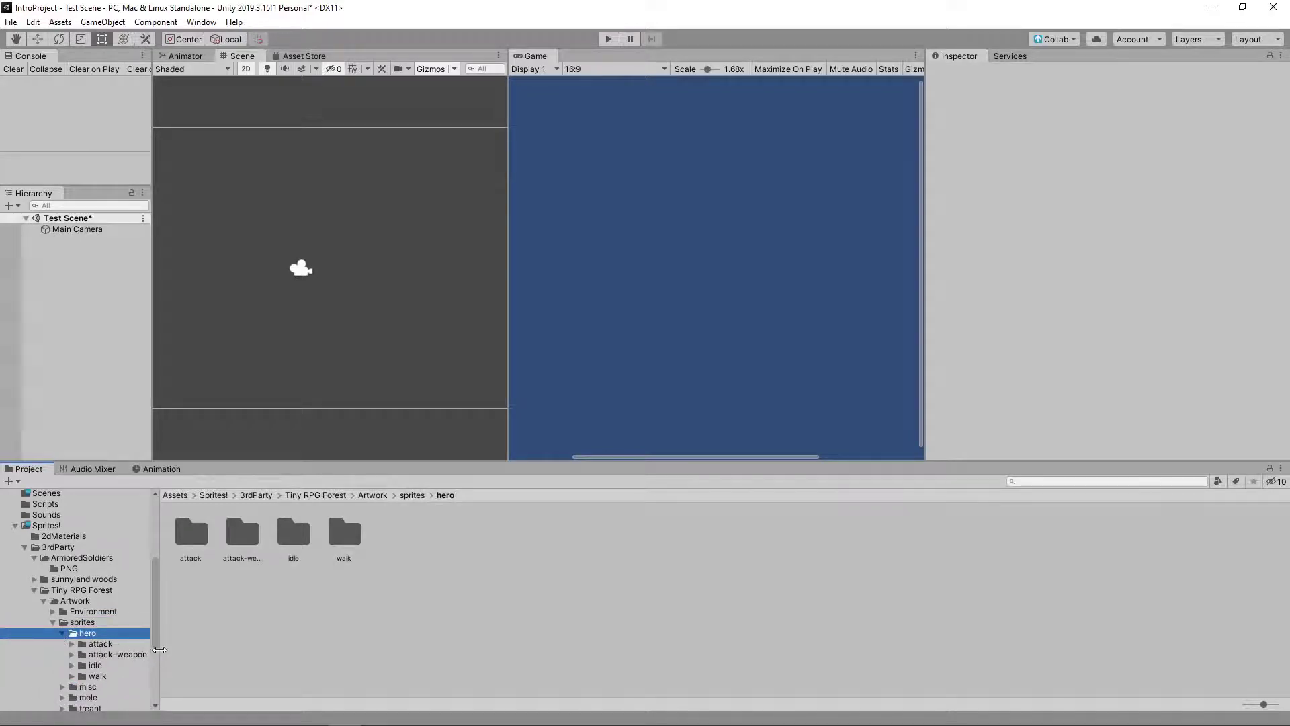
{"action": "left_click", "coordinate": [72, 666]}
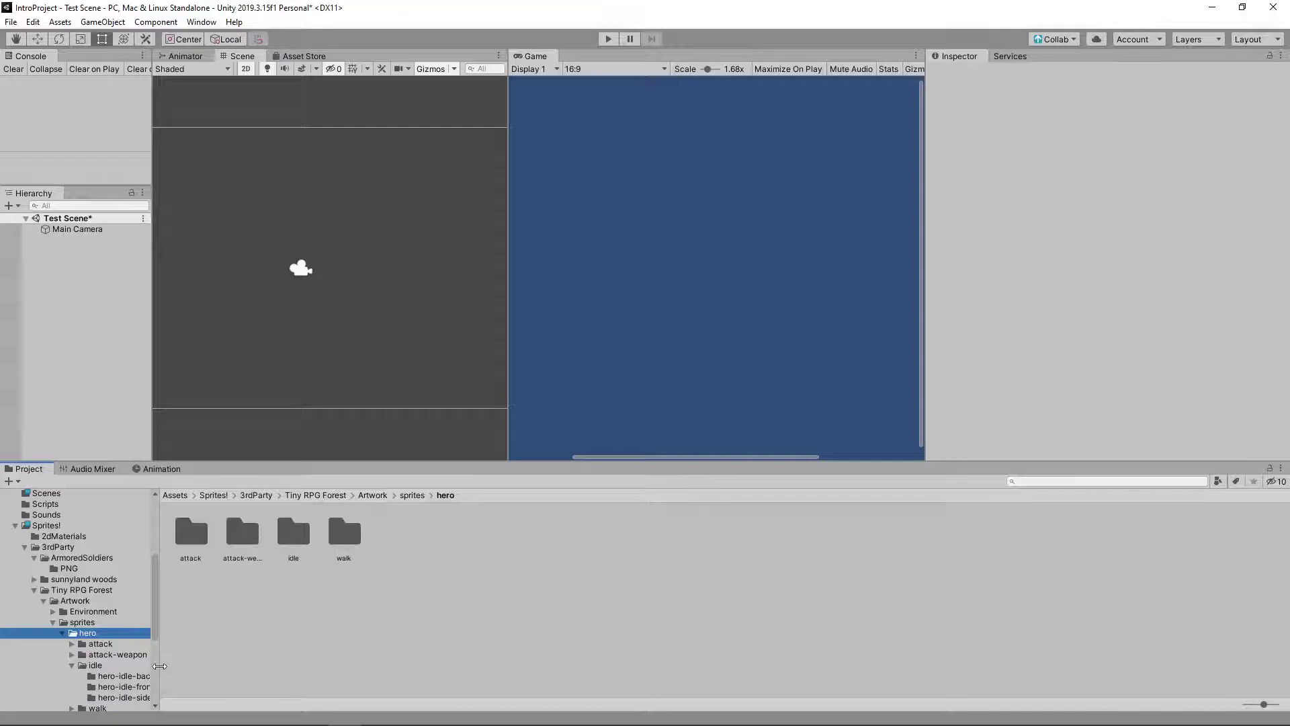
{"action": "left_click_drag", "start_coordinate": [159, 667], "coordinate": [250, 666]}
{"action": "scroll", "coordinate": [79, 535], "scroll_direction": "down", "scroll_amount": 3}
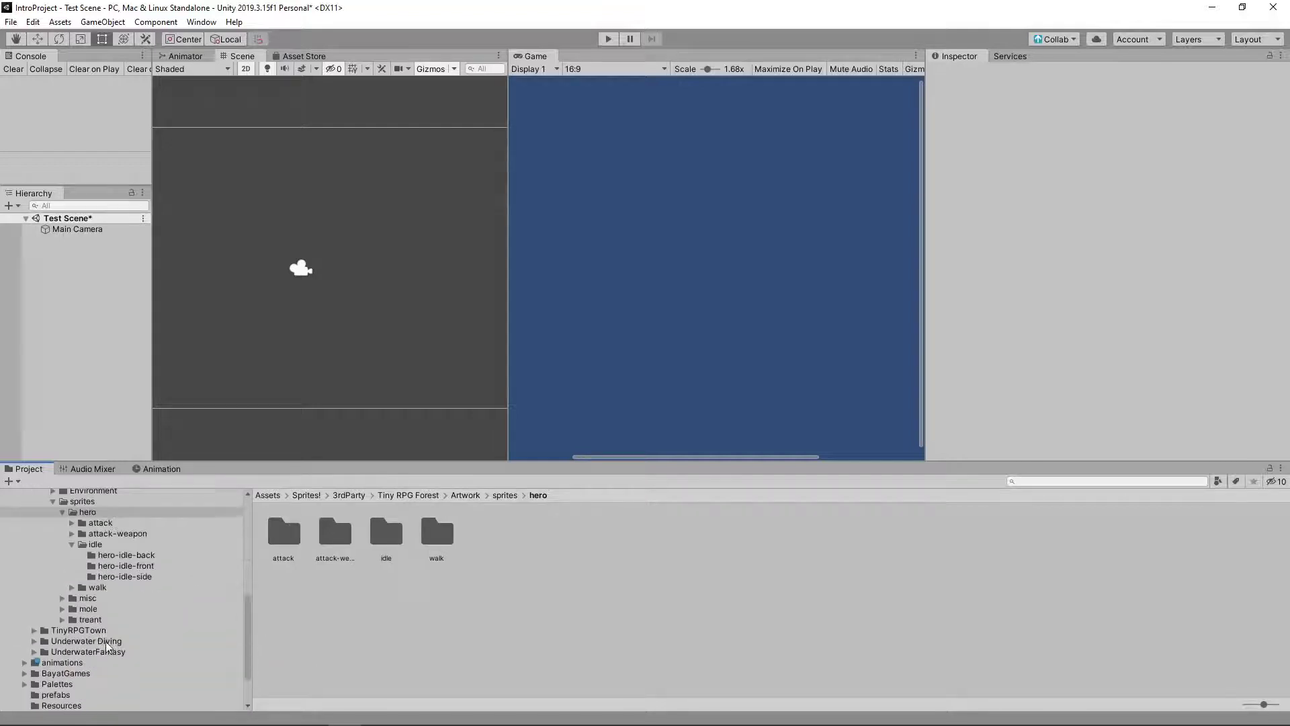
{"action": "left_click", "coordinate": [84, 545]}
{"action": "scroll", "coordinate": [60, 501], "scroll_direction": "up", "scroll_amount": 1}
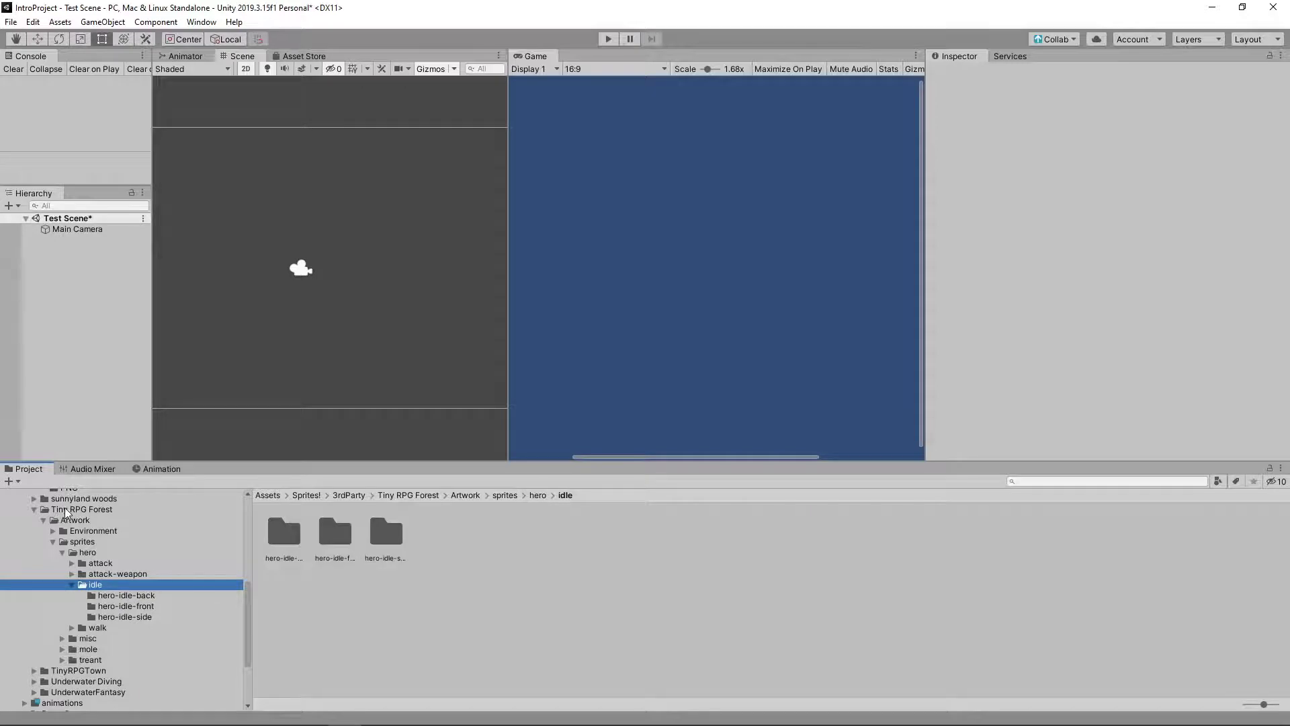
- Filter the Asset Store to free 2D assets and browse the results around Sunny Land
{"action": "left_click", "coordinate": [299, 56]}
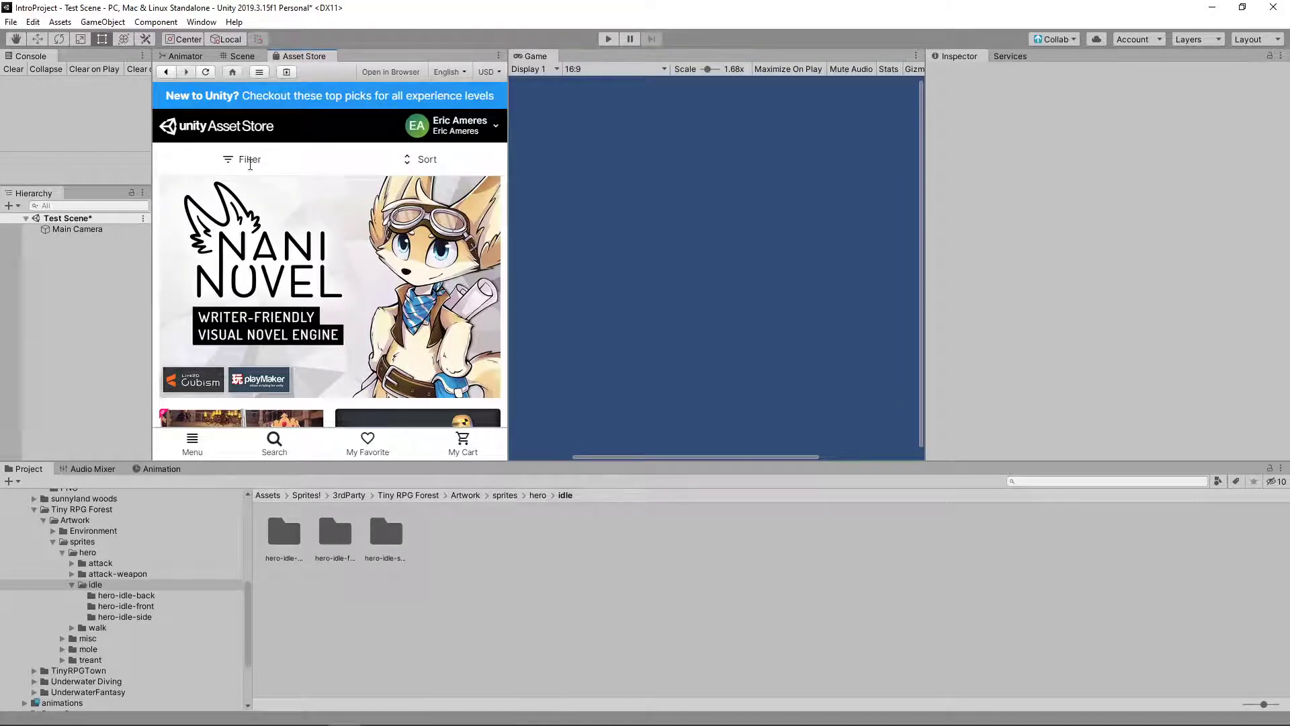
{"action": "left_click", "coordinate": [250, 158]}
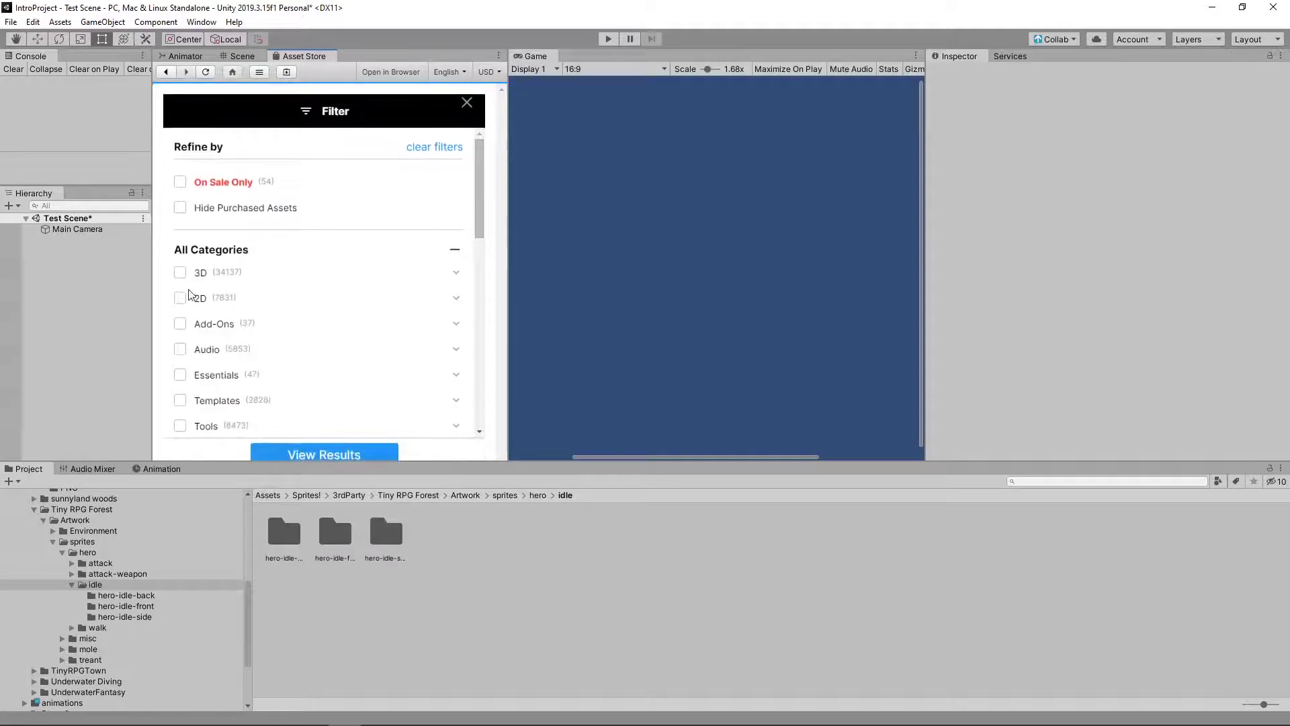
{"action": "left_click", "coordinate": [182, 301]}
{"action": "scroll", "coordinate": [460, 371], "scroll_direction": "down", "scroll_amount": 6}
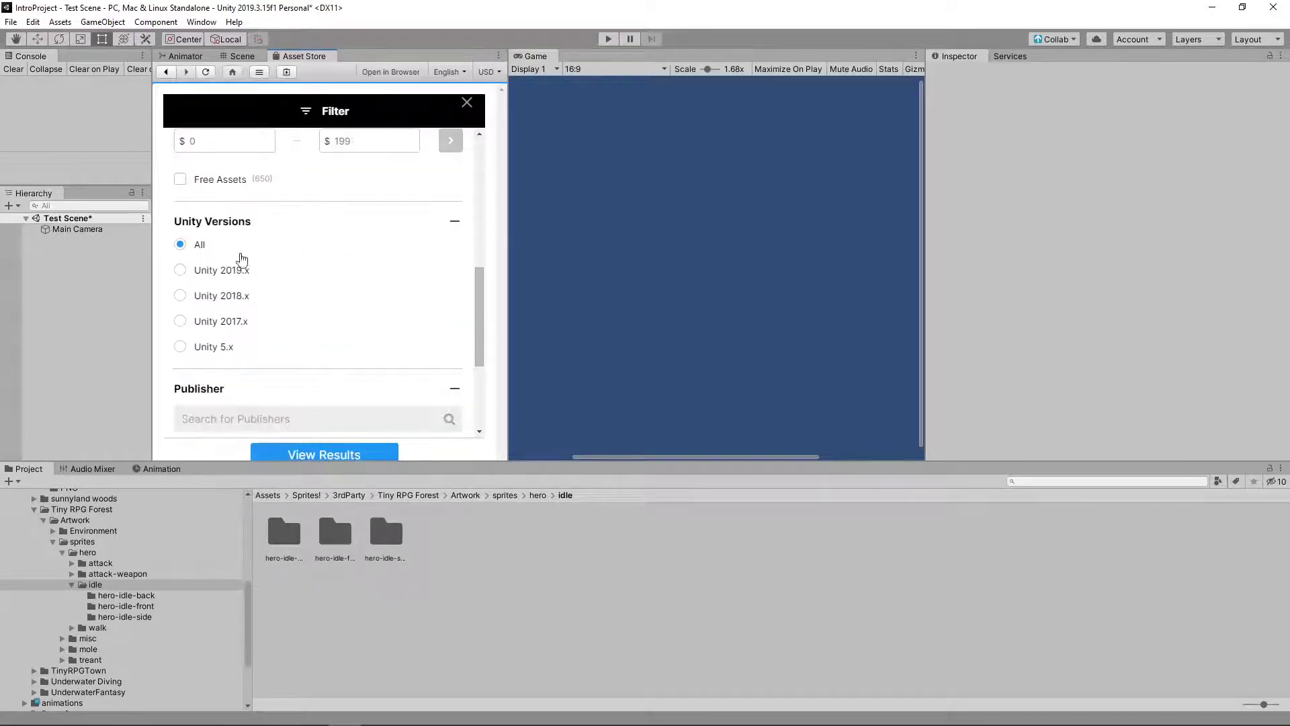
{"action": "scroll", "coordinate": [242, 256], "scroll_direction": "up", "scroll_amount": 1}
{"action": "left_click", "coordinate": [180, 248]}
{"action": "left_click_drag", "start_coordinate": [481, 299], "coordinate": [485, 148]}
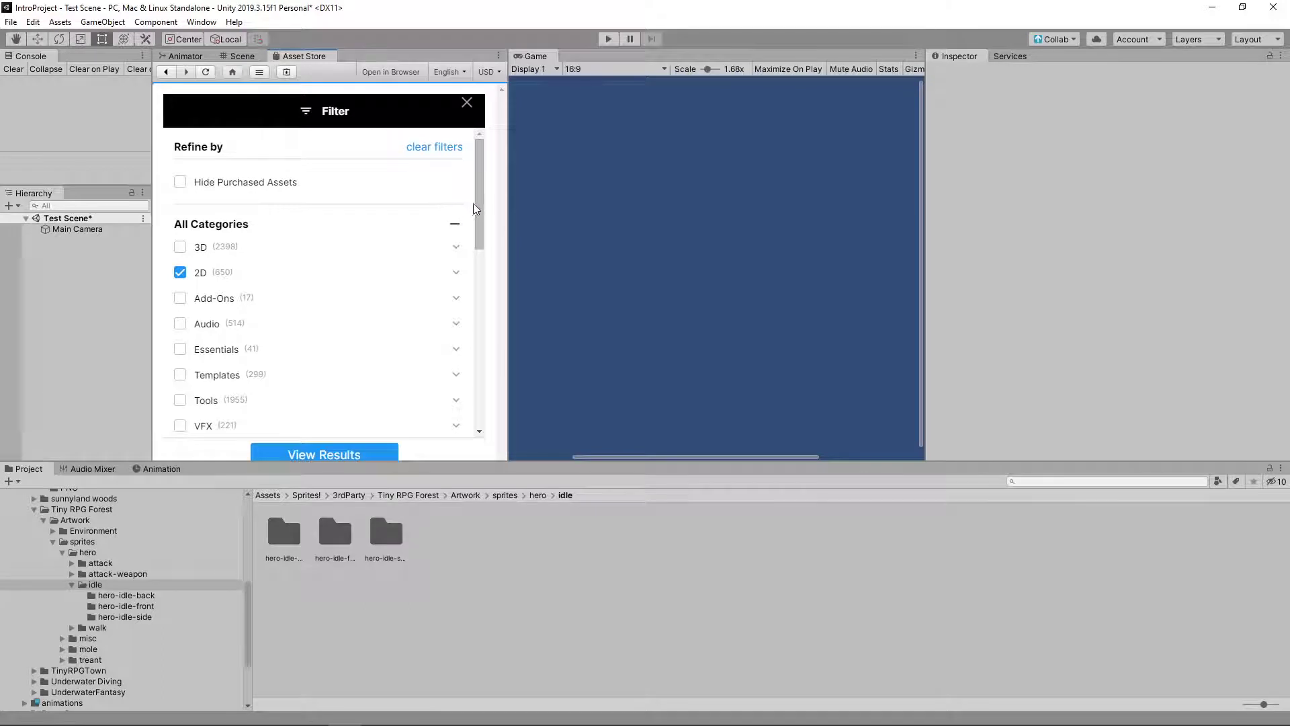
{"action": "left_click_drag", "start_coordinate": [479, 212], "coordinate": [468, 409]}
{"action": "left_click", "coordinate": [369, 452]}
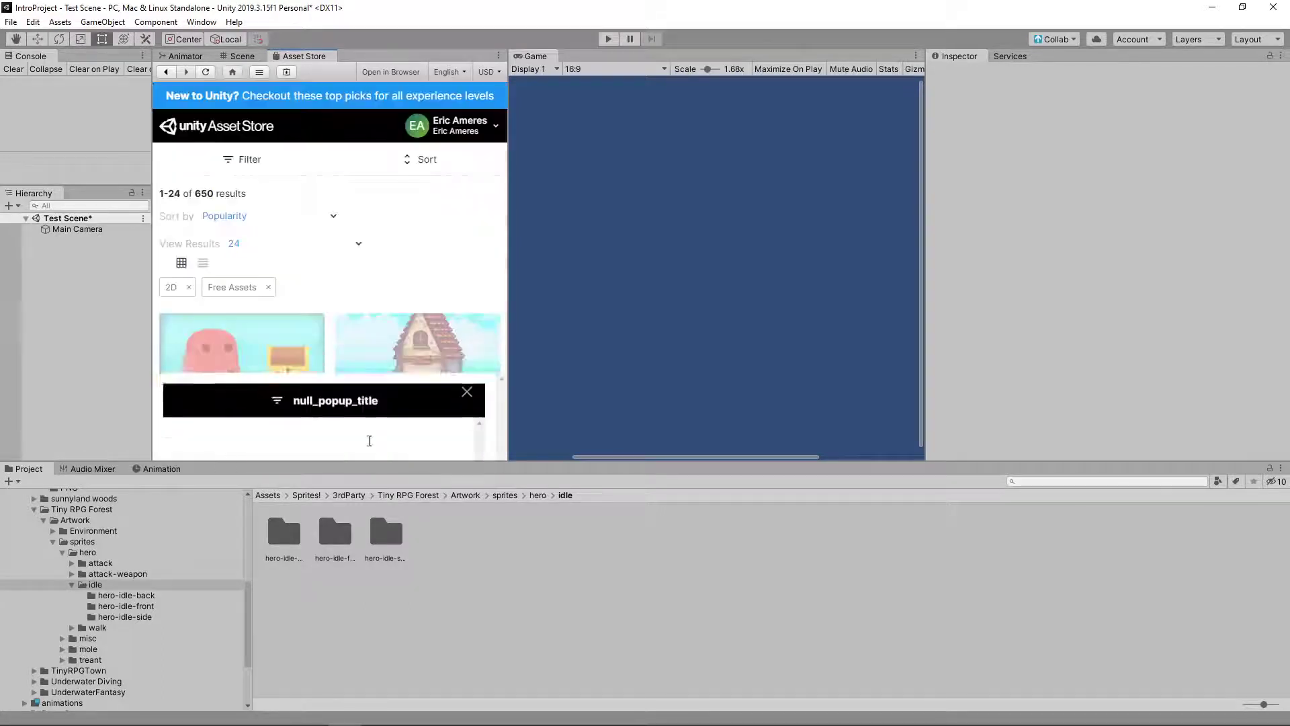
{"action": "scroll", "coordinate": [347, 264], "scroll_direction": "down", "scroll_amount": 3}
{"action": "scroll", "coordinate": [380, 316], "scroll_direction": "up", "scroll_amount": 3}
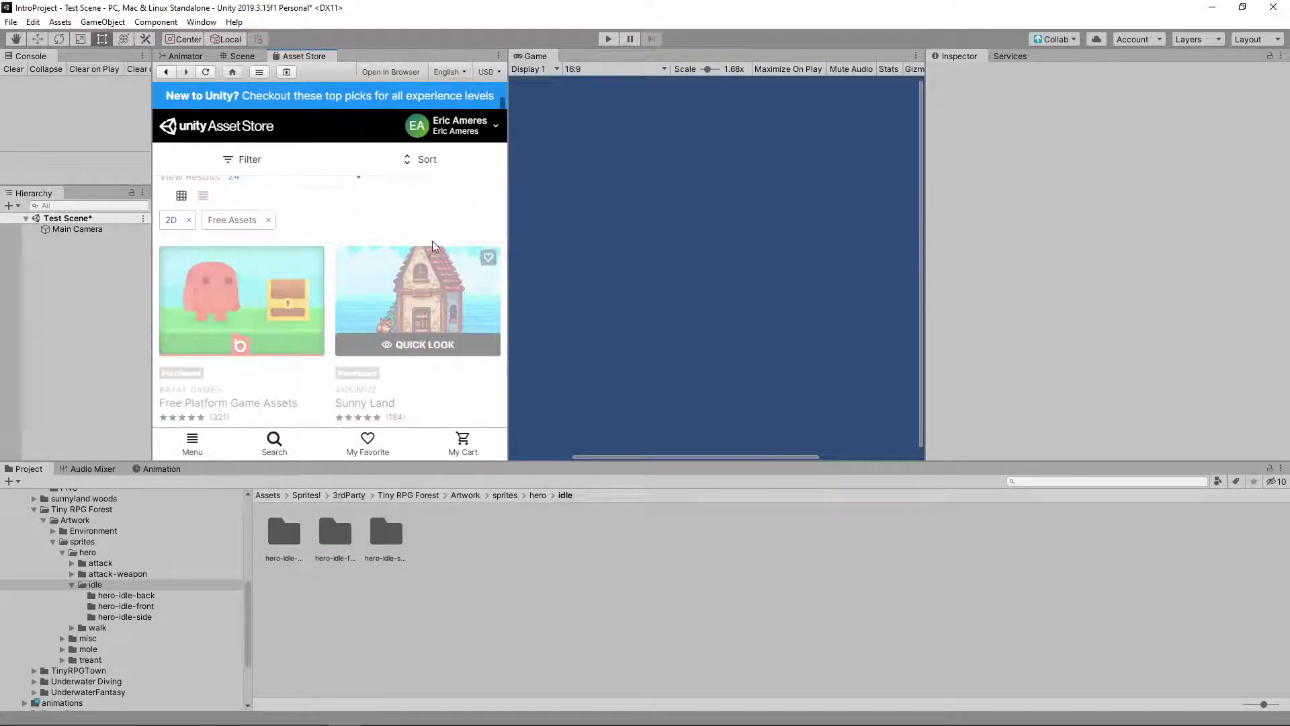
{"action": "mouse_move", "coordinate": [386, 321]}
- Collapse the Tiny RPG Forest sprites folder and the ArmoredSoldiers folder
{"action": "left_click", "coordinate": [53, 541]}
{"action": "scroll", "coordinate": [239, 595], "scroll_direction": "up", "scroll_amount": 5}
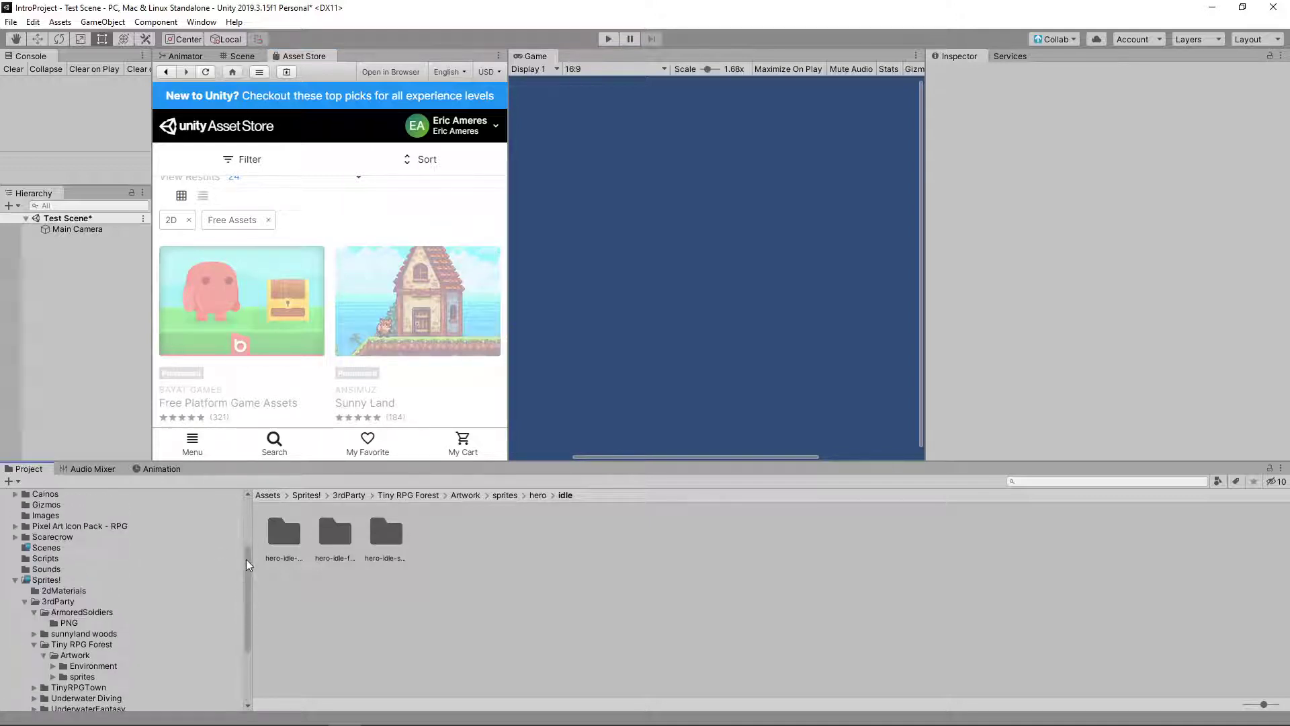
{"action": "left_click", "coordinate": [35, 612]}
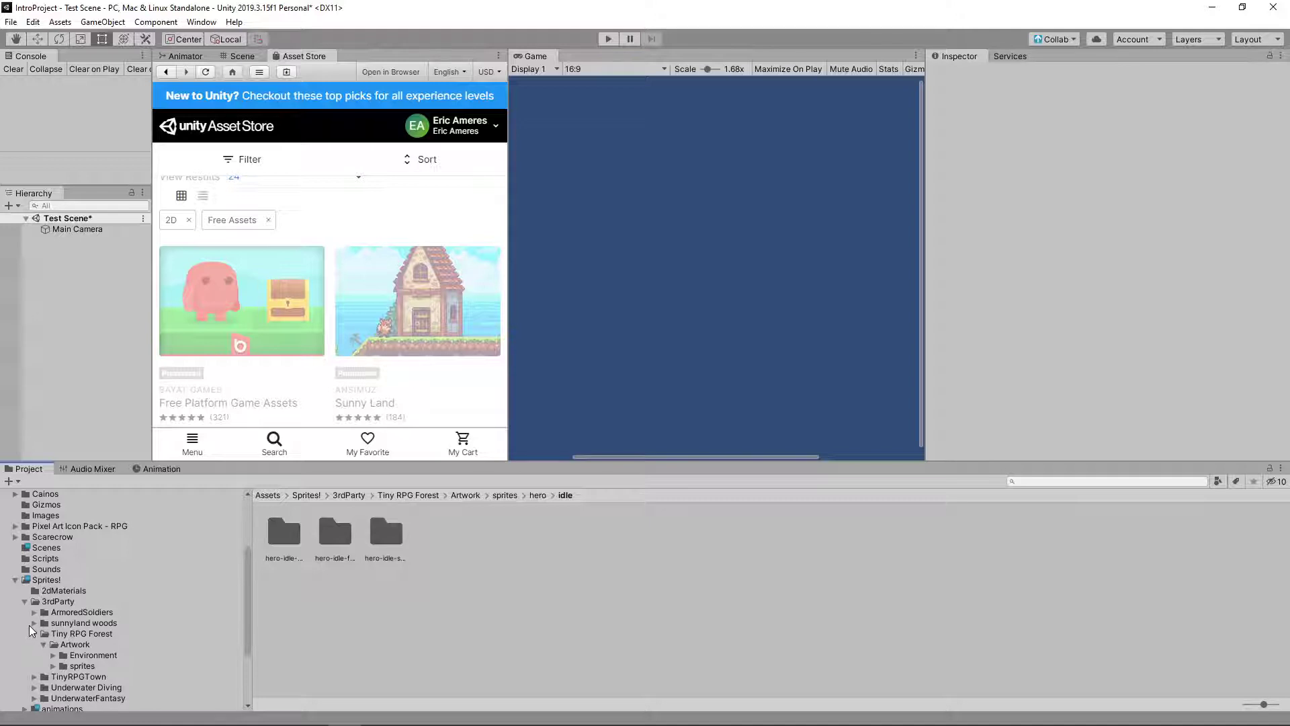
- Look through the enemies and misc sprite folders of sunnyland woods and open its player folder
{"action": "left_click", "coordinate": [34, 623]}
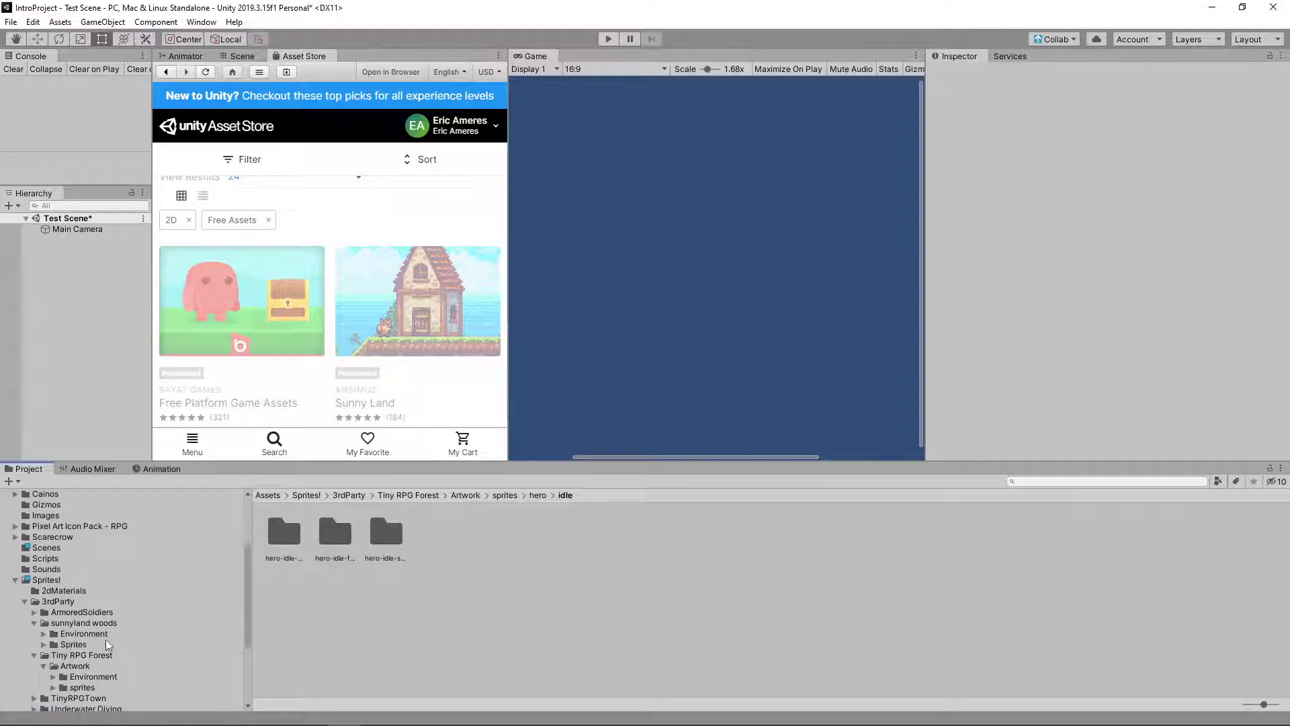
{"action": "left_click", "coordinate": [43, 644]}
{"action": "left_click", "coordinate": [67, 655]}
{"action": "left_click", "coordinate": [67, 666]}
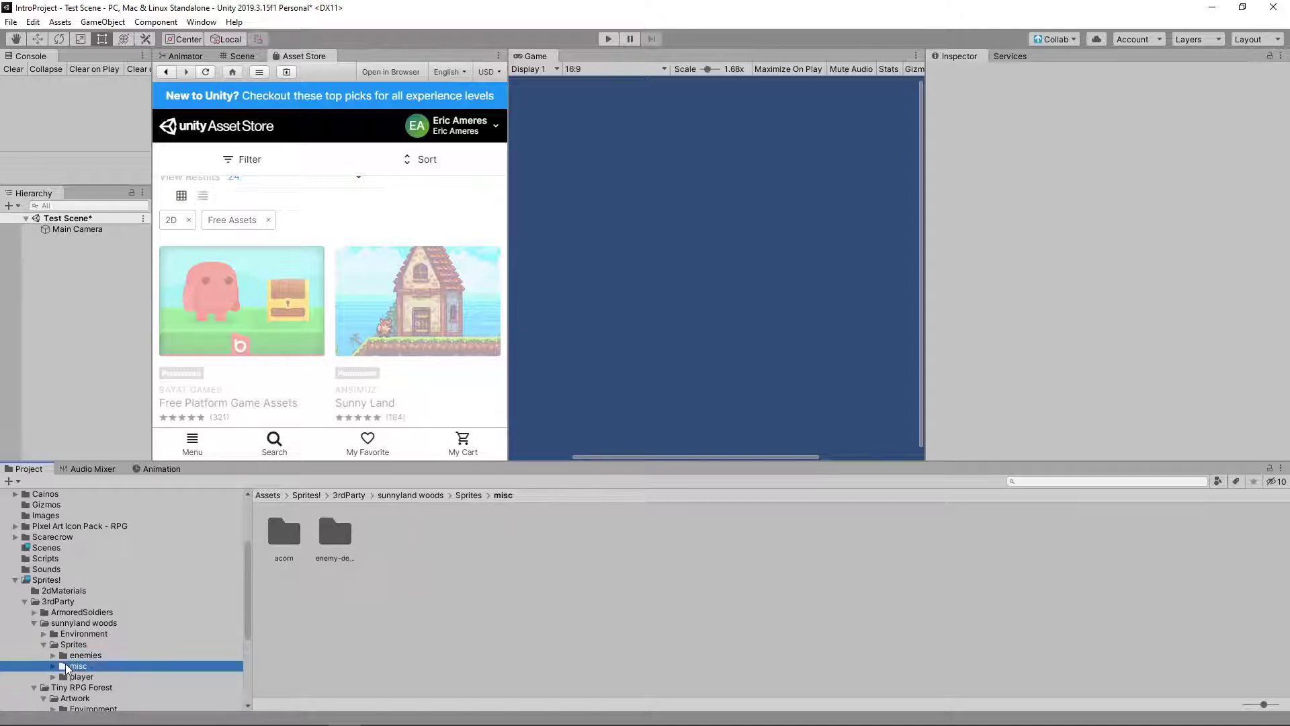
{"action": "left_click", "coordinate": [70, 677]}
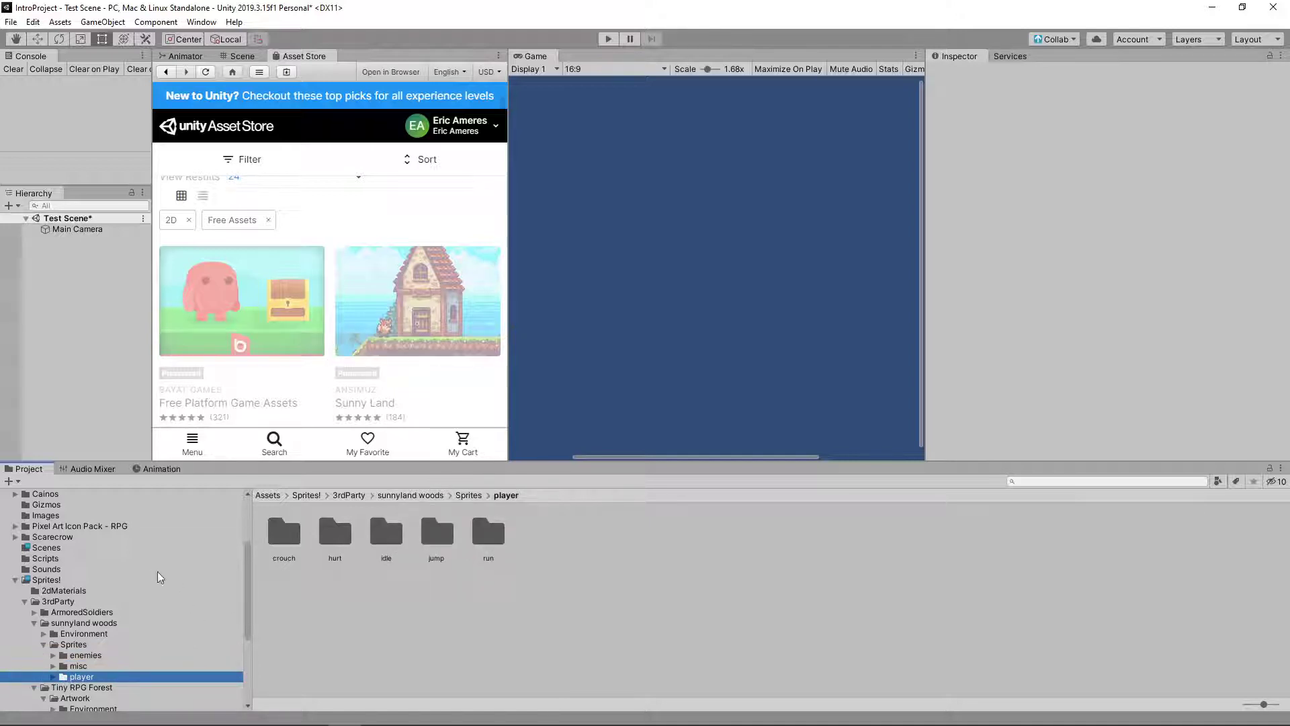
- Return to the Scene view and expand both player-crouch images in the player's crouch folder to show their sprites
{"action": "scroll", "coordinate": [109, 608], "scroll_direction": "down", "scroll_amount": 5}
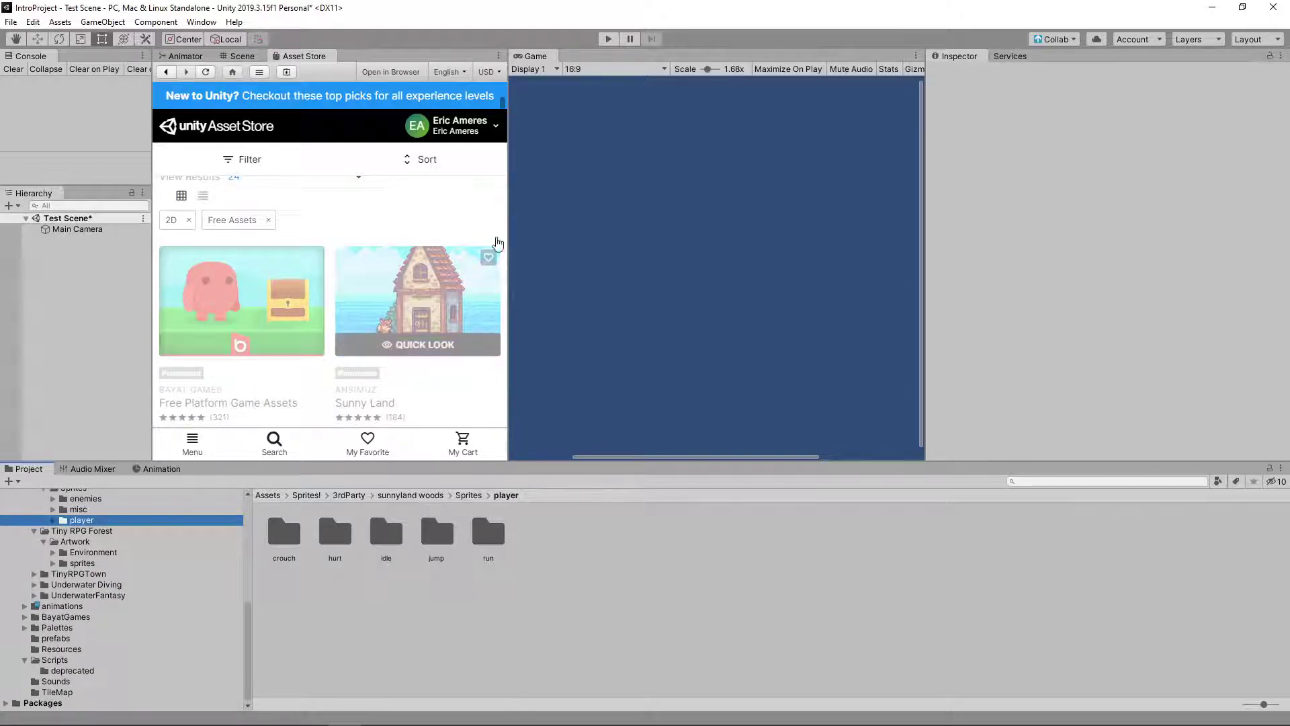
{"action": "left_click", "coordinate": [244, 57]}
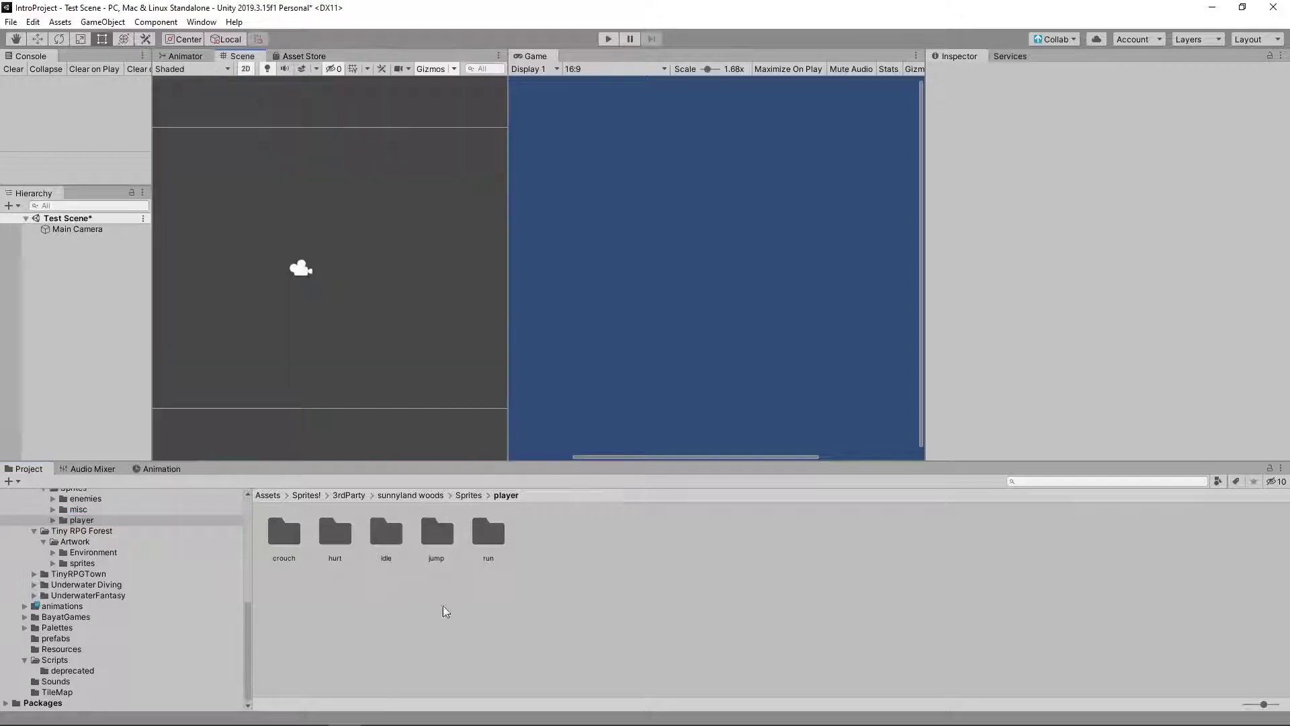
{"action": "scroll", "coordinate": [56, 548], "scroll_direction": "up", "scroll_amount": 2}
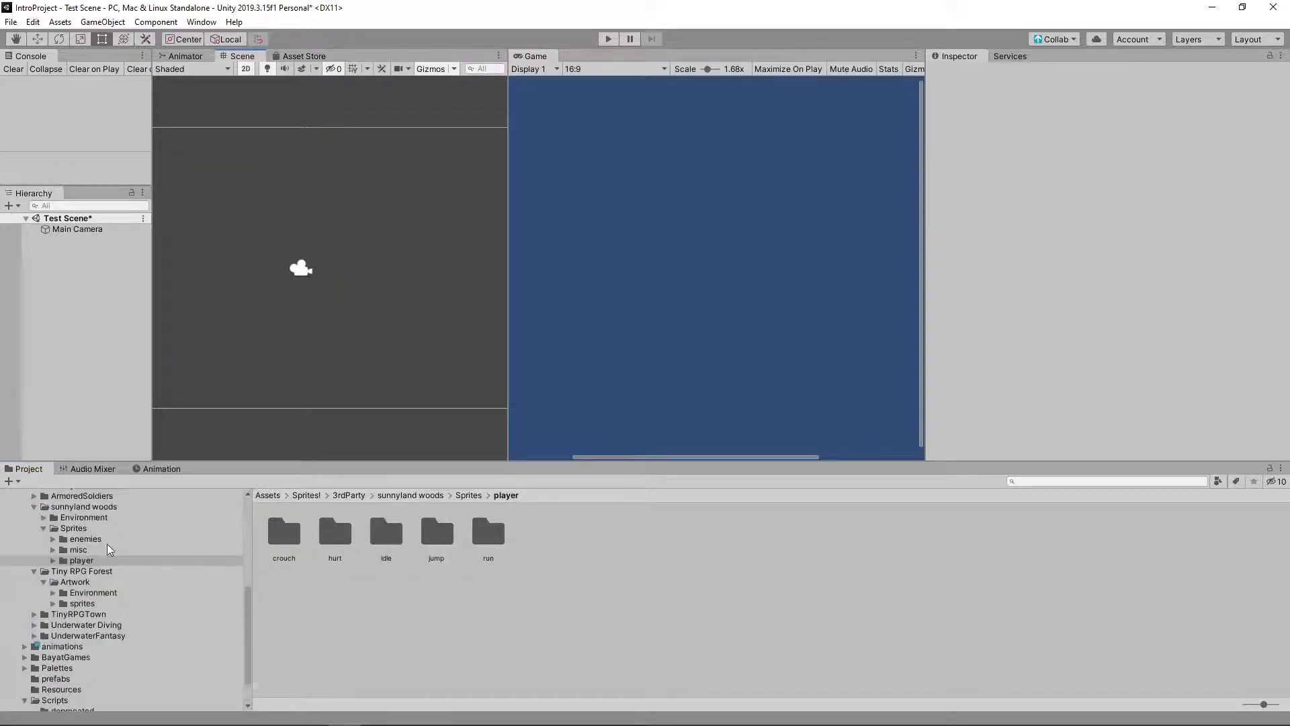
{"action": "left_click", "coordinate": [53, 561]}
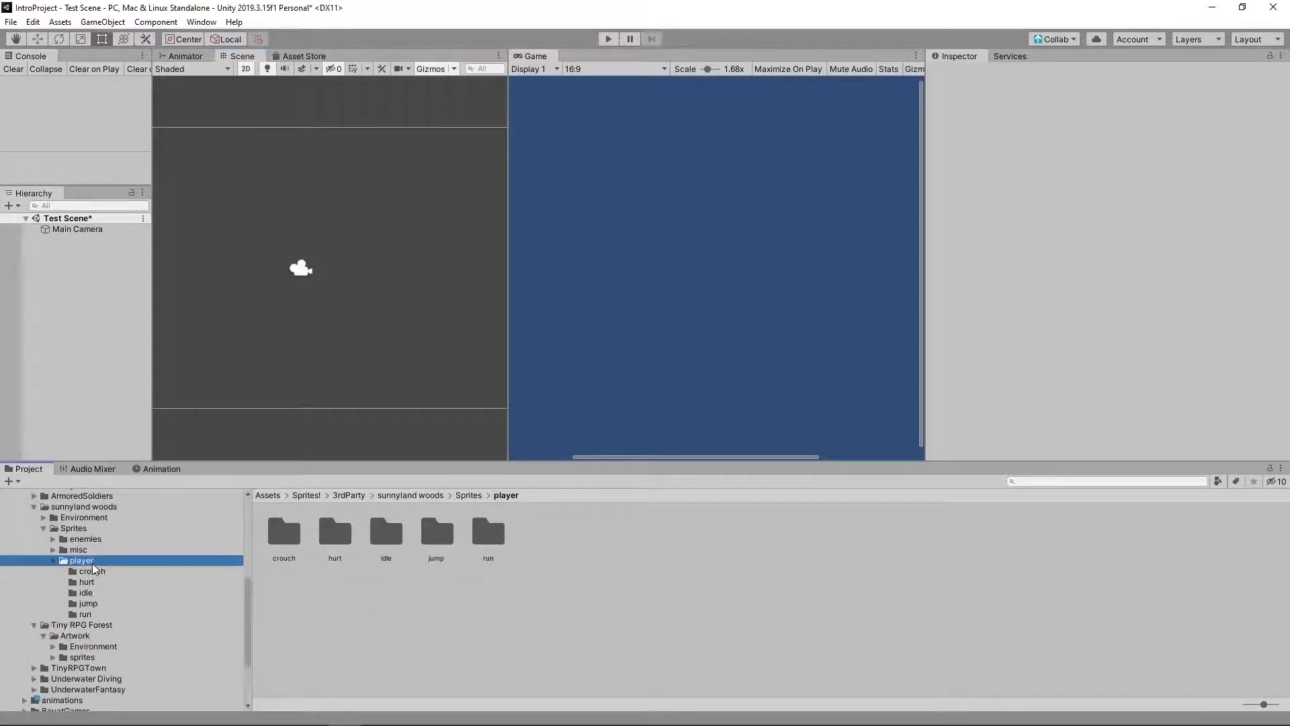
{"action": "left_click", "coordinate": [87, 572]}
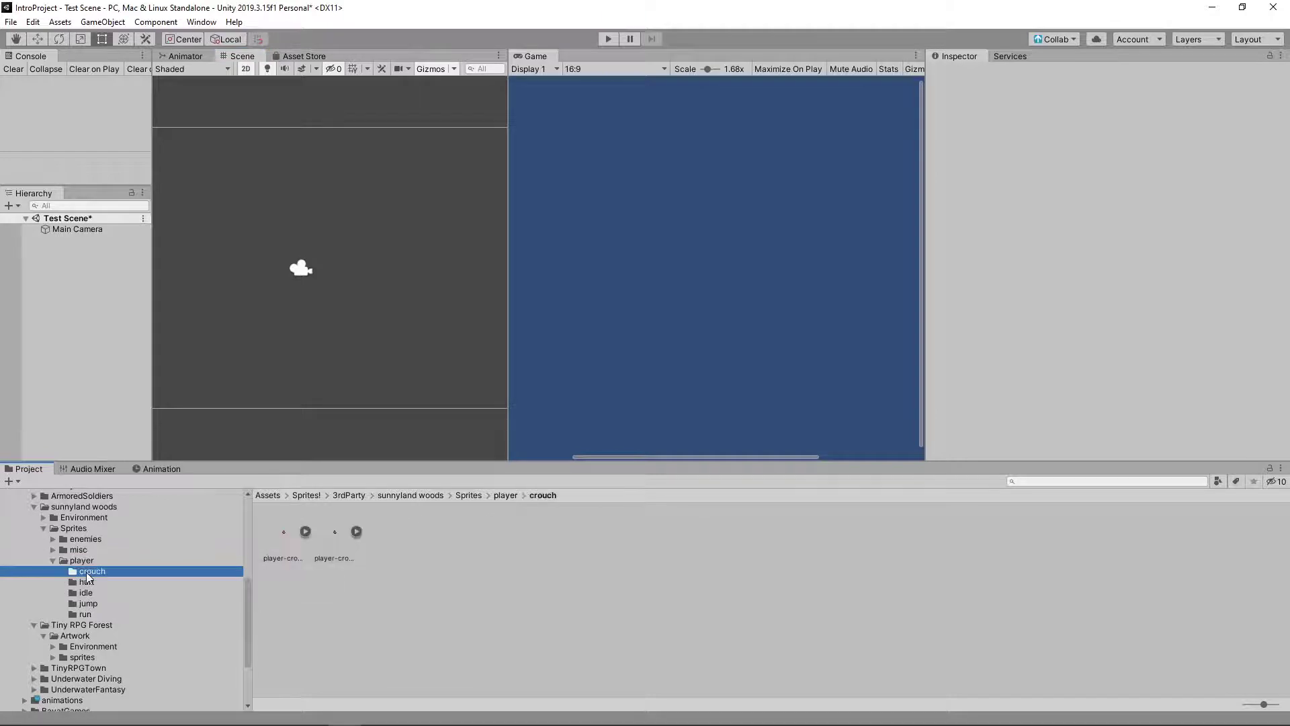
{"action": "left_click", "coordinate": [356, 531]}
{"action": "left_click", "coordinate": [305, 532]}
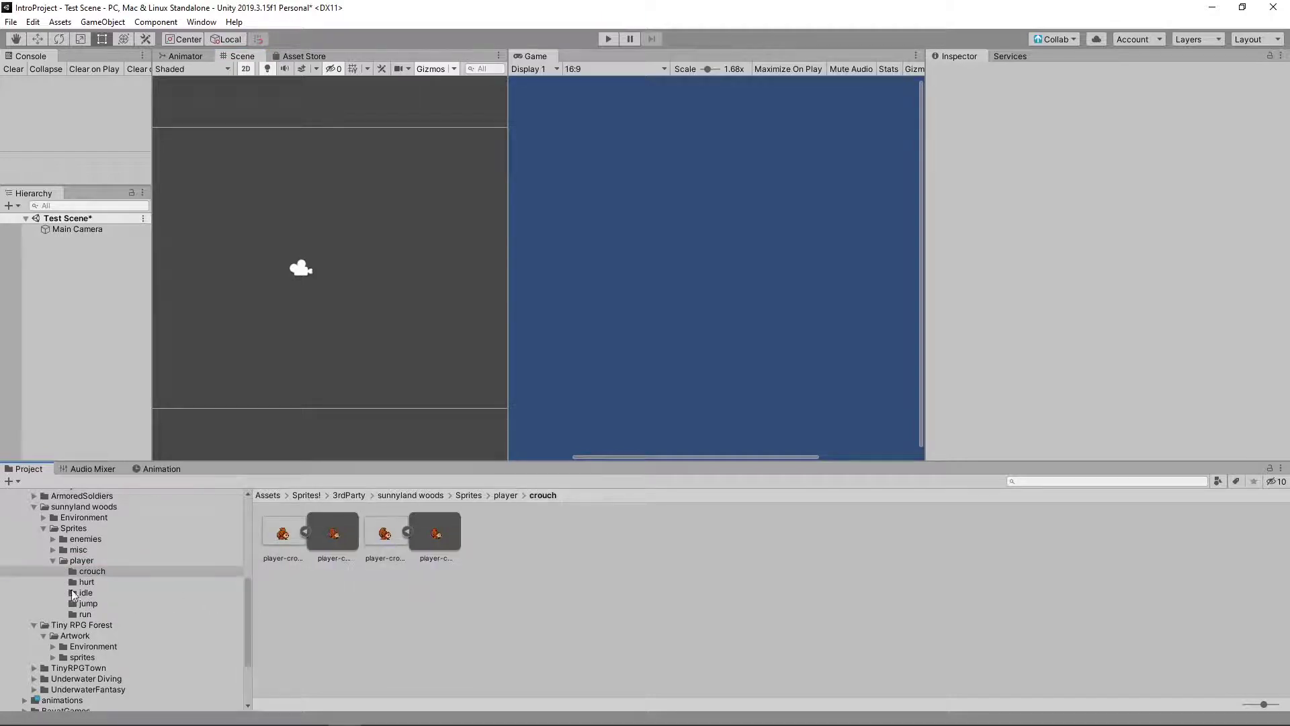
- Open the player's idle folder and expand and collapse several player-idle images to inspect the sprites inside
{"action": "left_click", "coordinate": [74, 594]}
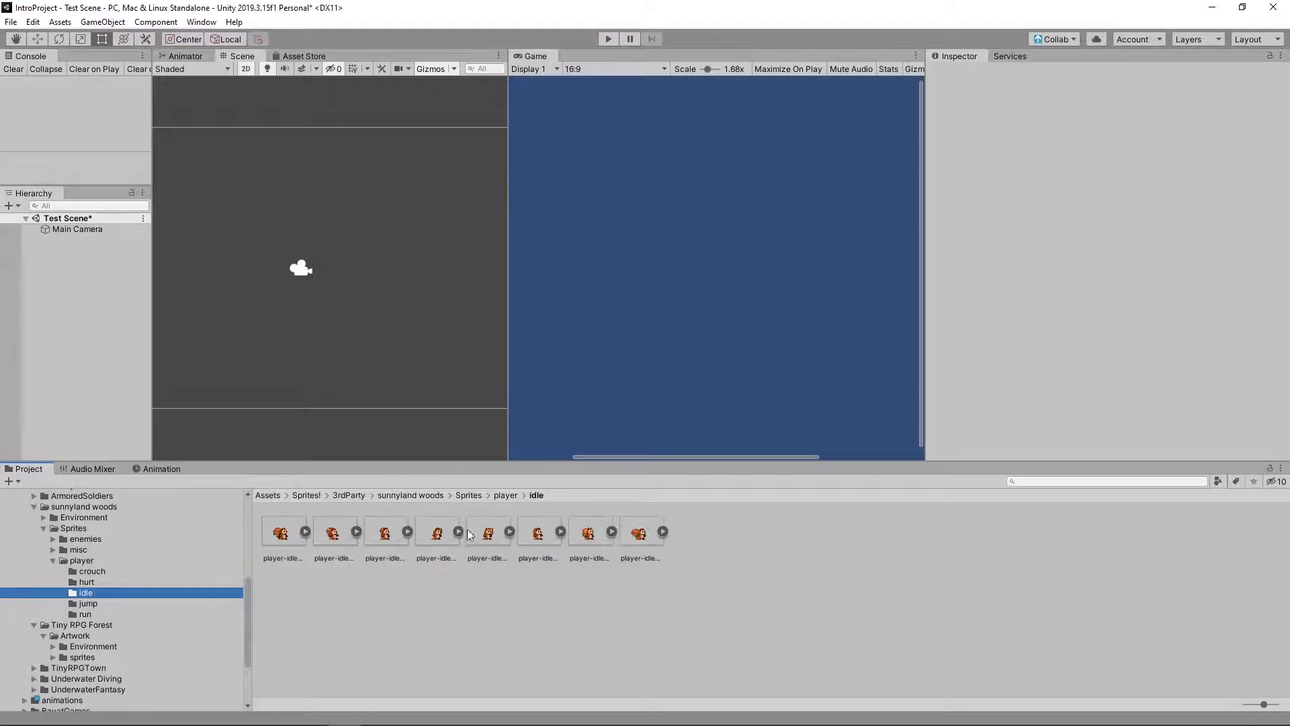
{"action": "left_click", "coordinate": [663, 531]}
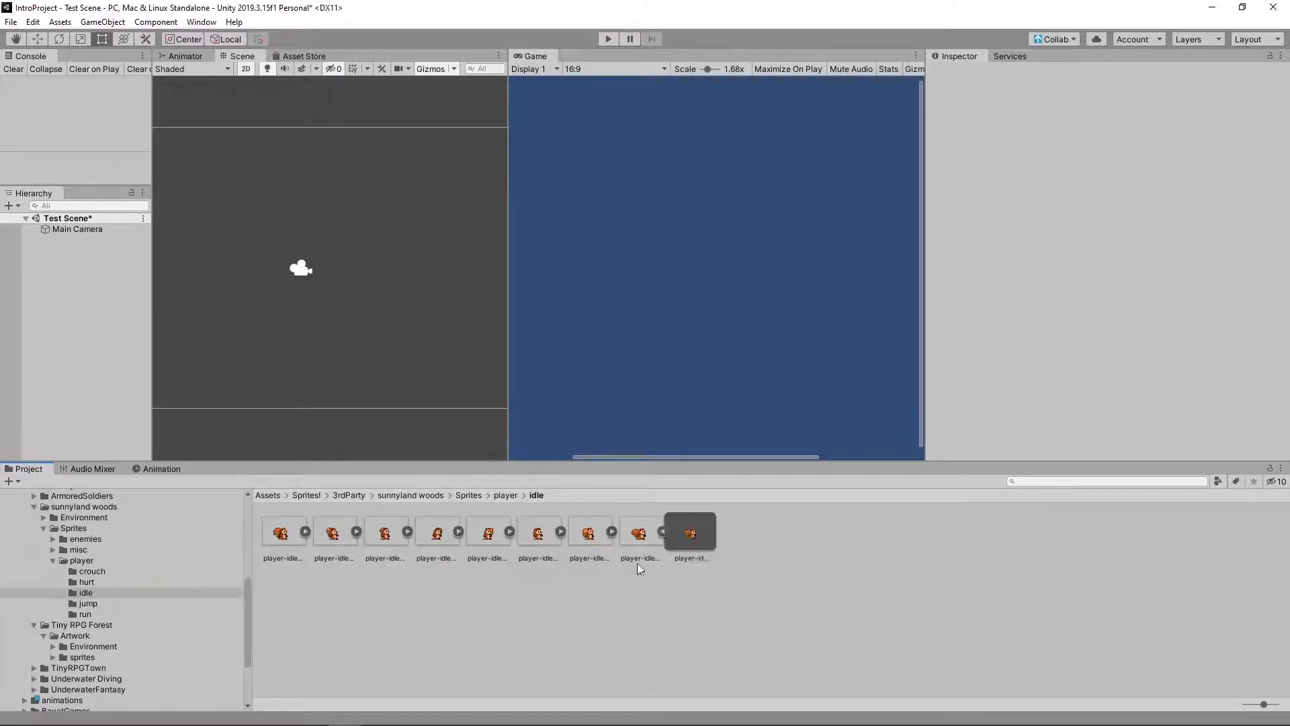
{"action": "left_click", "coordinate": [662, 531]}
{"action": "left_click", "coordinate": [611, 532]}
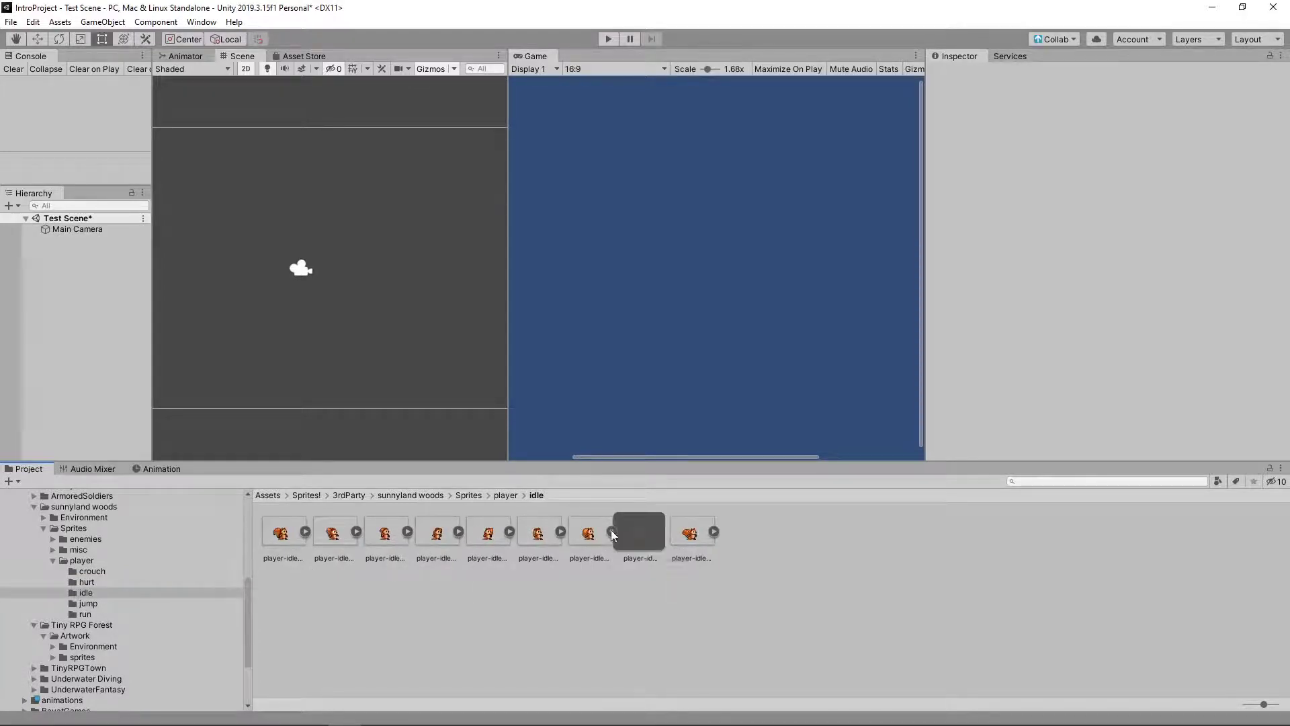
{"action": "left_click", "coordinate": [612, 532]}
{"action": "left_click", "coordinate": [562, 532]}
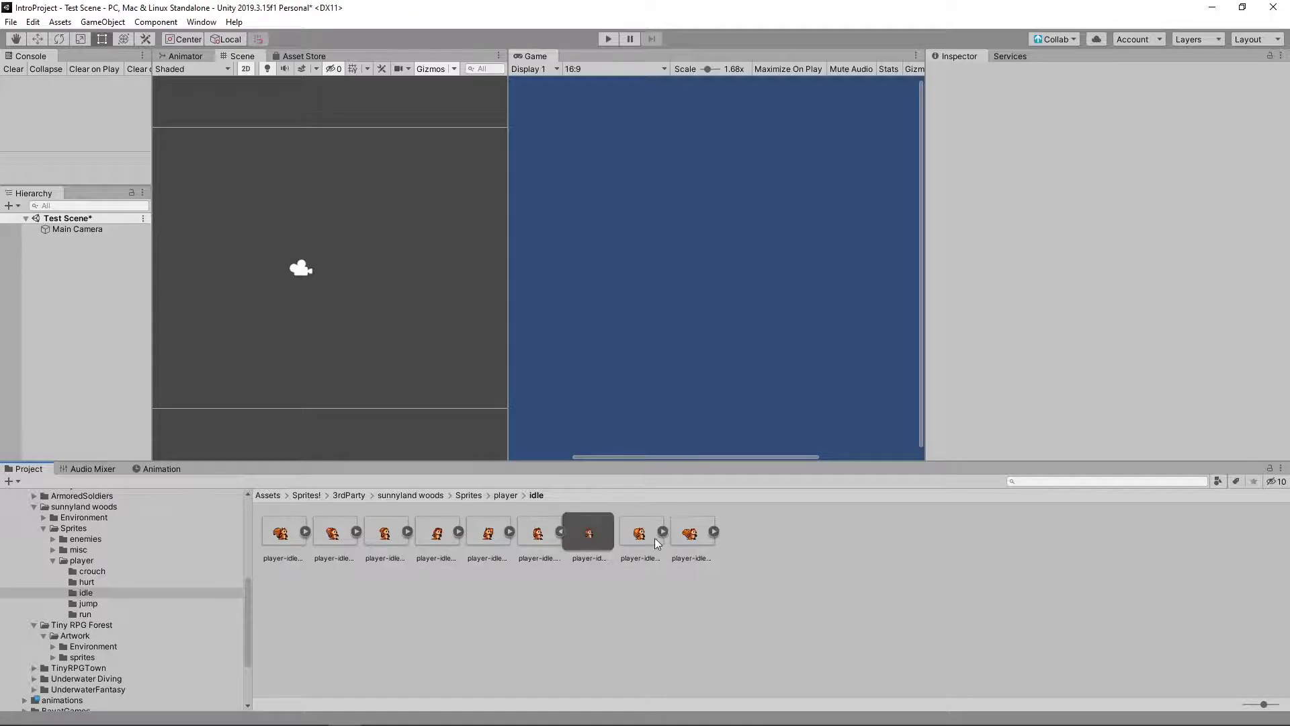
{"action": "left_click", "coordinate": [561, 532]}
{"action": "left_click", "coordinate": [537, 531]}
{"action": "left_click", "coordinate": [582, 532]}
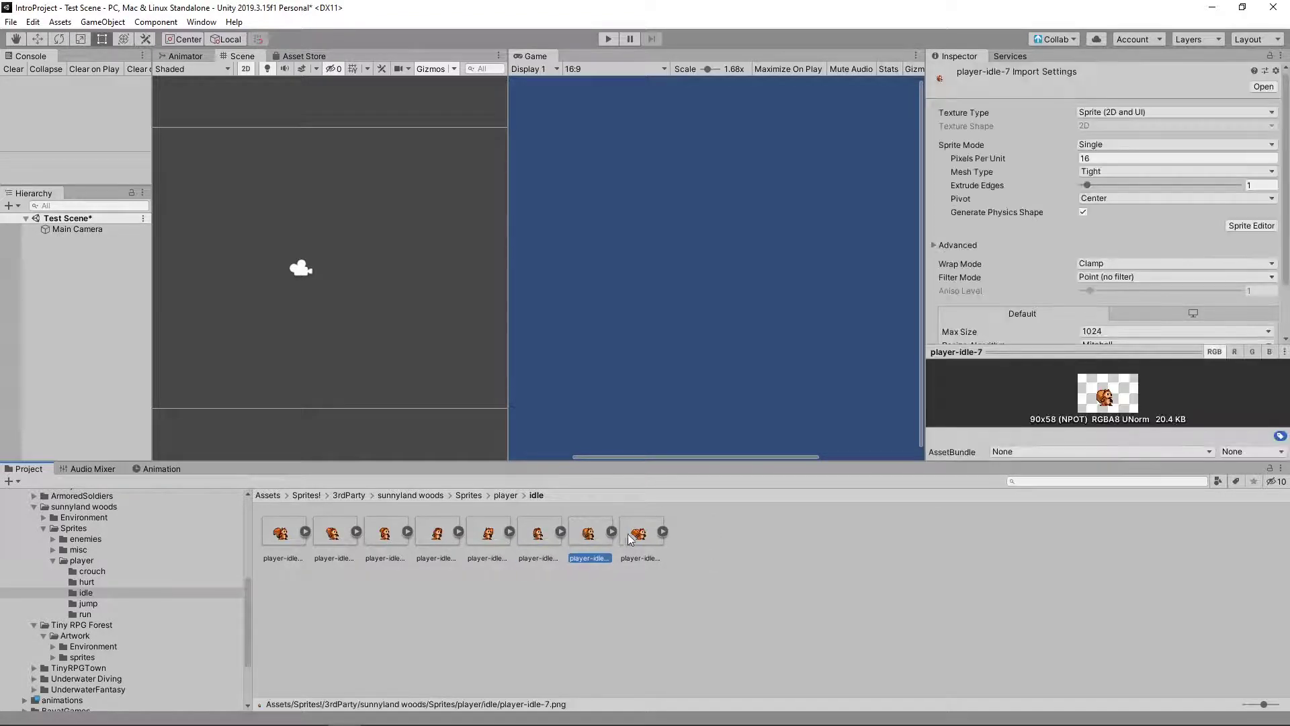
{"action": "left_click", "coordinate": [649, 532]}
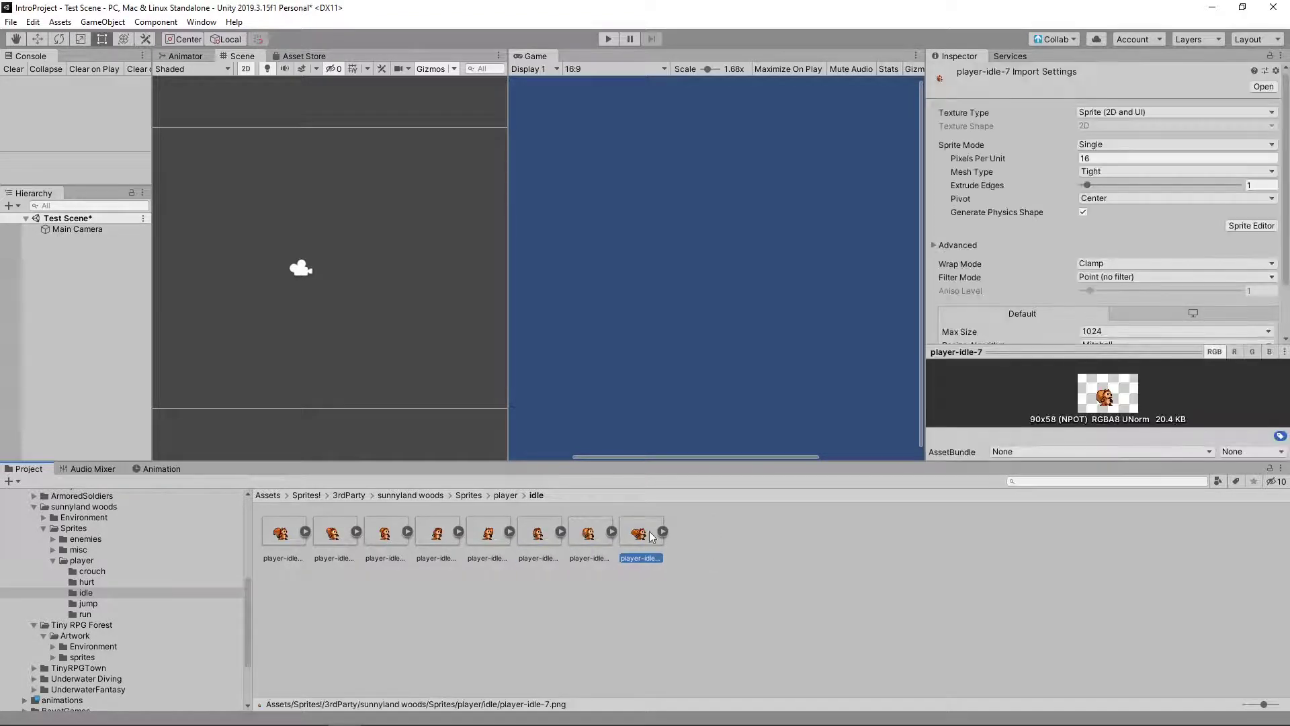
- Go through the player-idle images one by one from player-idle-1 to player-idle-8 to examine the animation frames
{"action": "left_click", "coordinate": [283, 534]}
{"action": "left_click", "coordinate": [332, 534]}
{"action": "left_click", "coordinate": [384, 534]}
{"action": "left_click", "coordinate": [437, 536]}
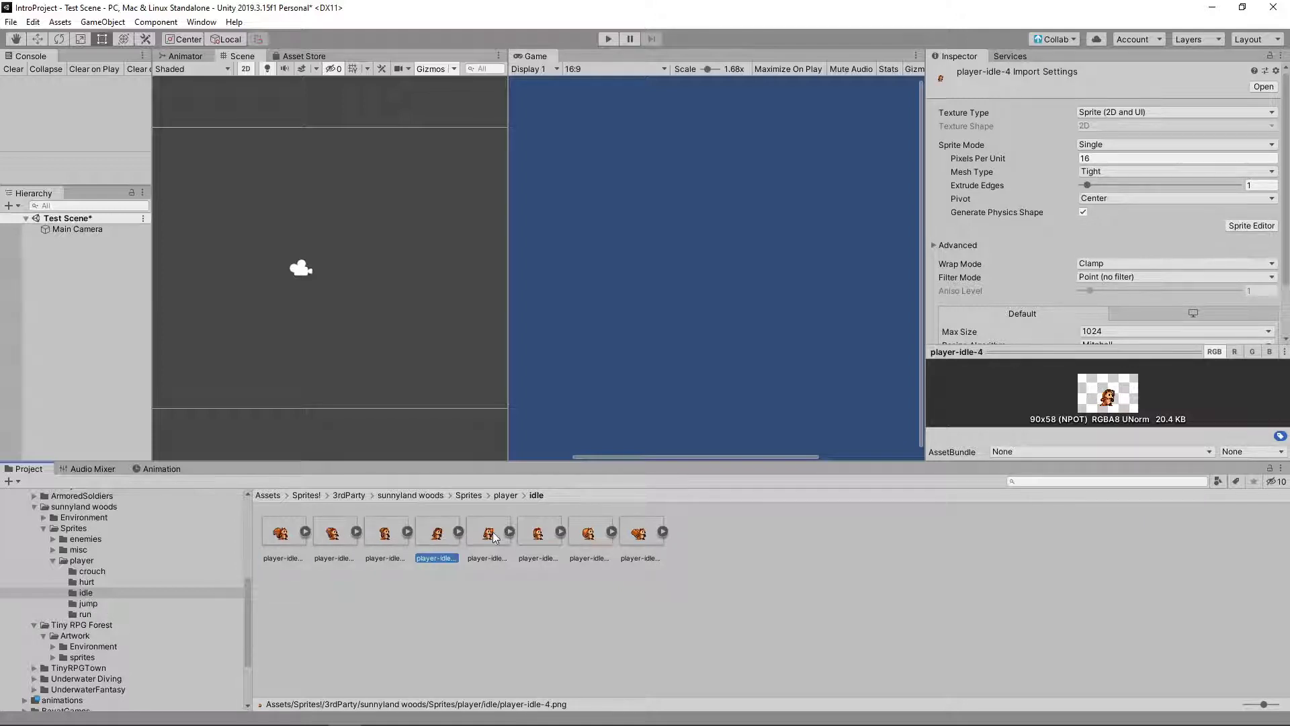
{"action": "left_click", "coordinate": [488, 535]}
{"action": "left_click", "coordinate": [538, 534]}
{"action": "left_click", "coordinate": [590, 534]}
{"action": "left_click", "coordinate": [636, 536]}
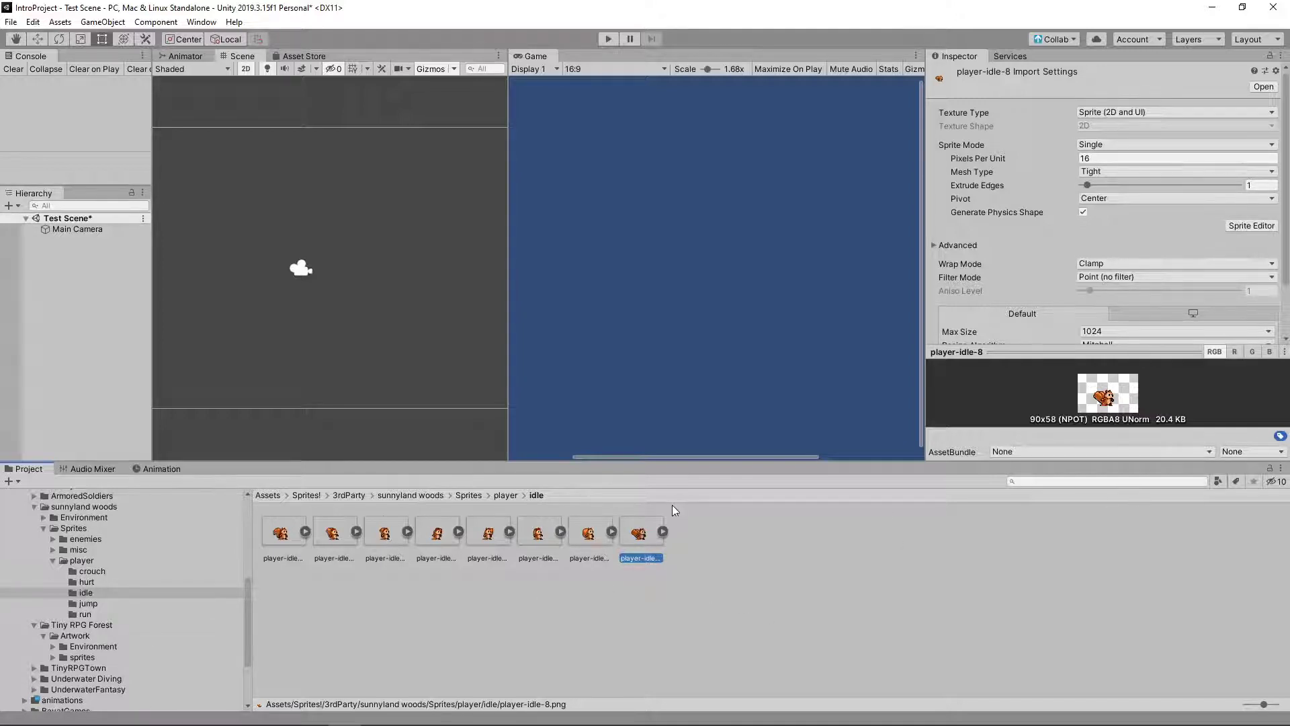
- Place all eight player-idle images together in the scene beside the camera to start a new animation
{"action": "left_click", "coordinate": [734, 599]}
{"action": "left_click", "coordinate": [280, 533]}
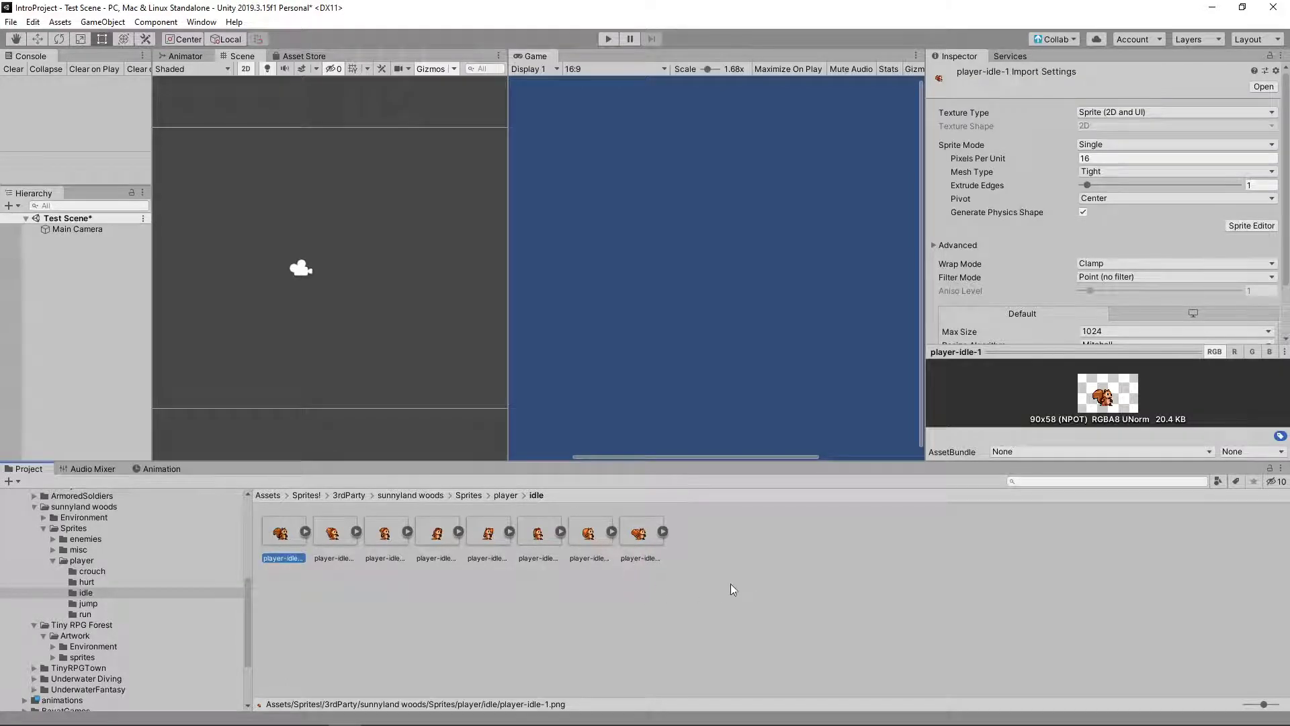
{"action": "left_click", "coordinate": [638, 534], "text": "shift"}
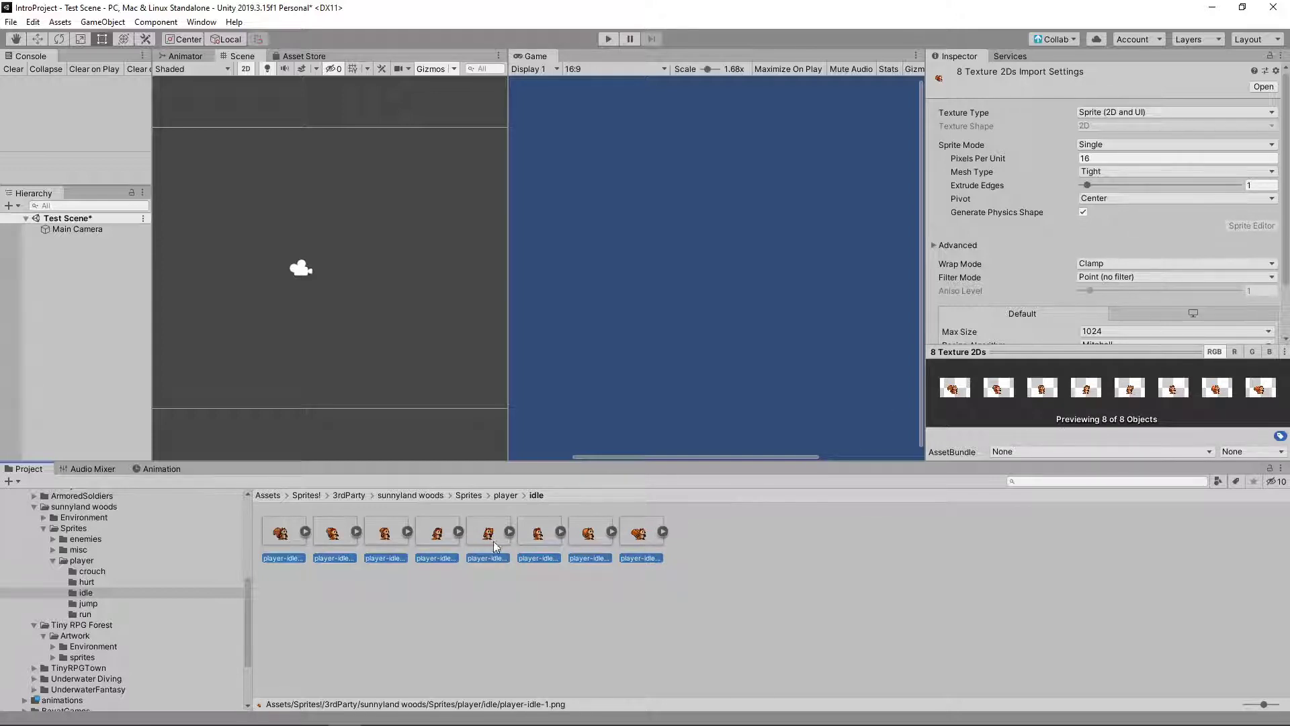
{"action": "left_click_drag", "start_coordinate": [494, 546], "coordinate": [374, 272]}
{"action": "left_click_drag", "start_coordinate": [376, 275], "coordinate": [377, 277]}
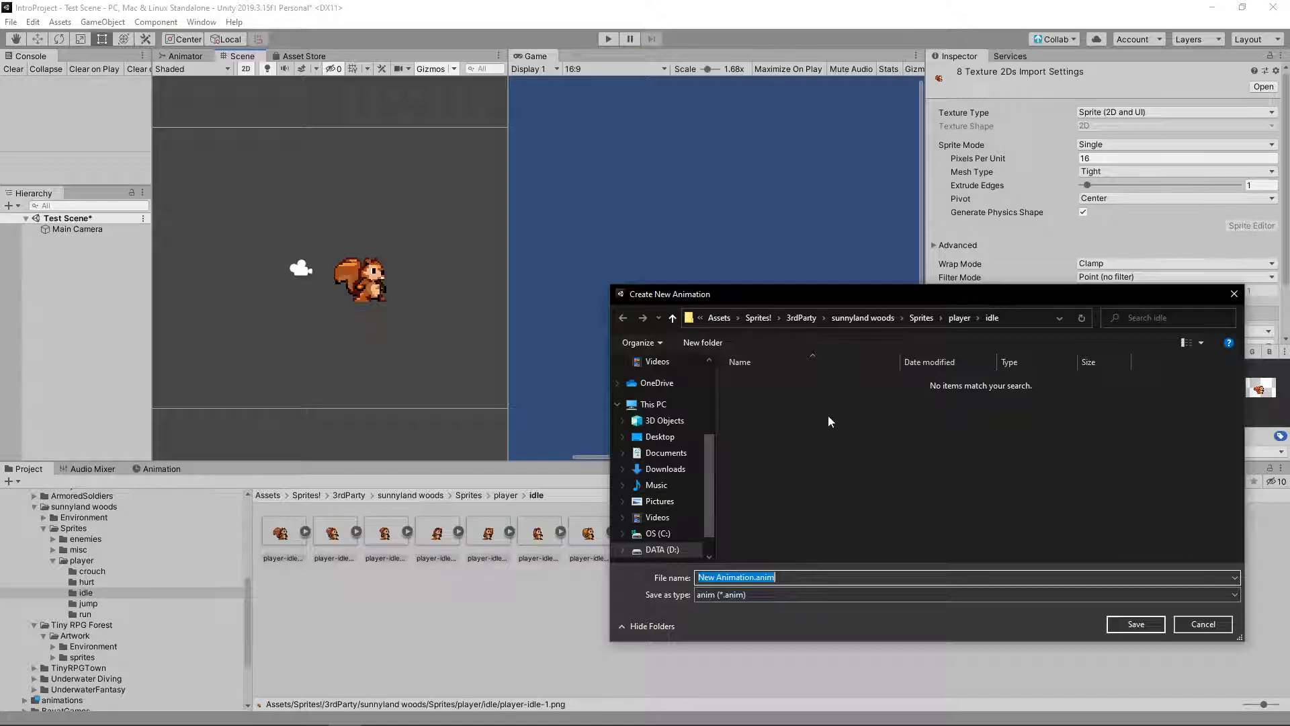
- Create a folder named forest inside Sprites!/animations and save the clip there as New Animation.anim
{"action": "left_click", "coordinate": [757, 319]}
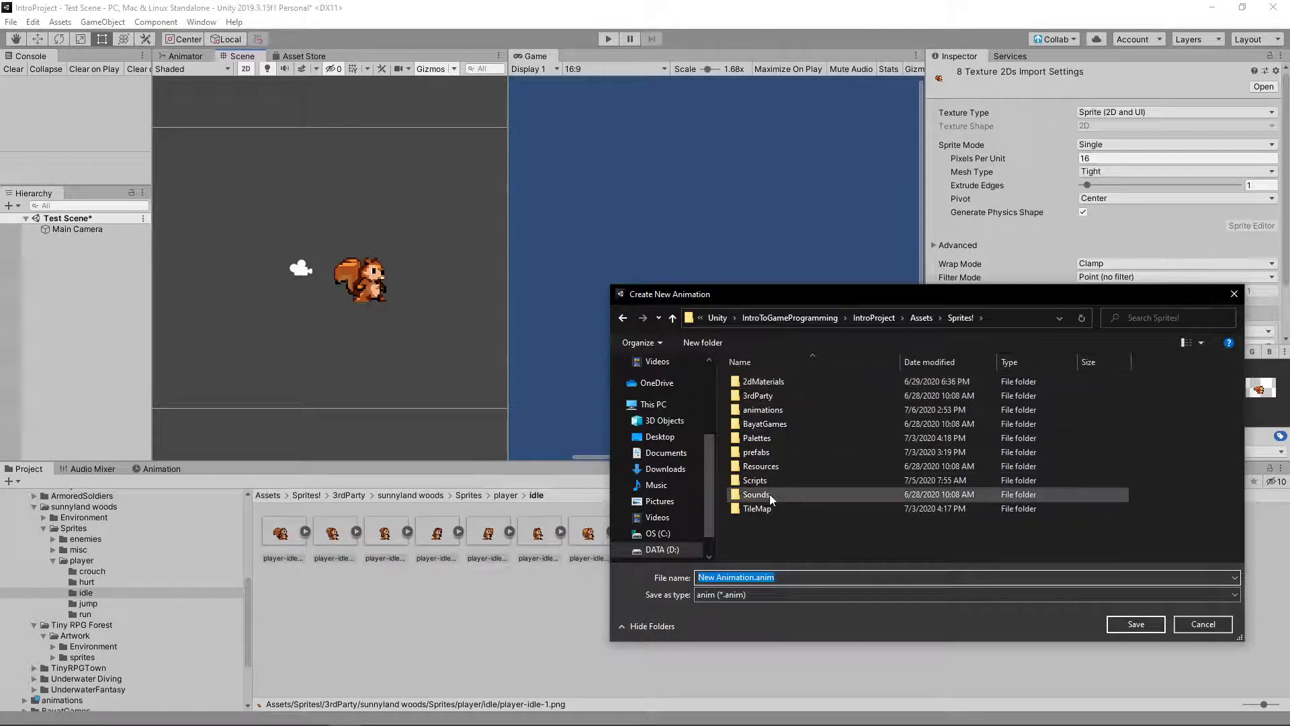
{"action": "double_click", "coordinate": [759, 409]}
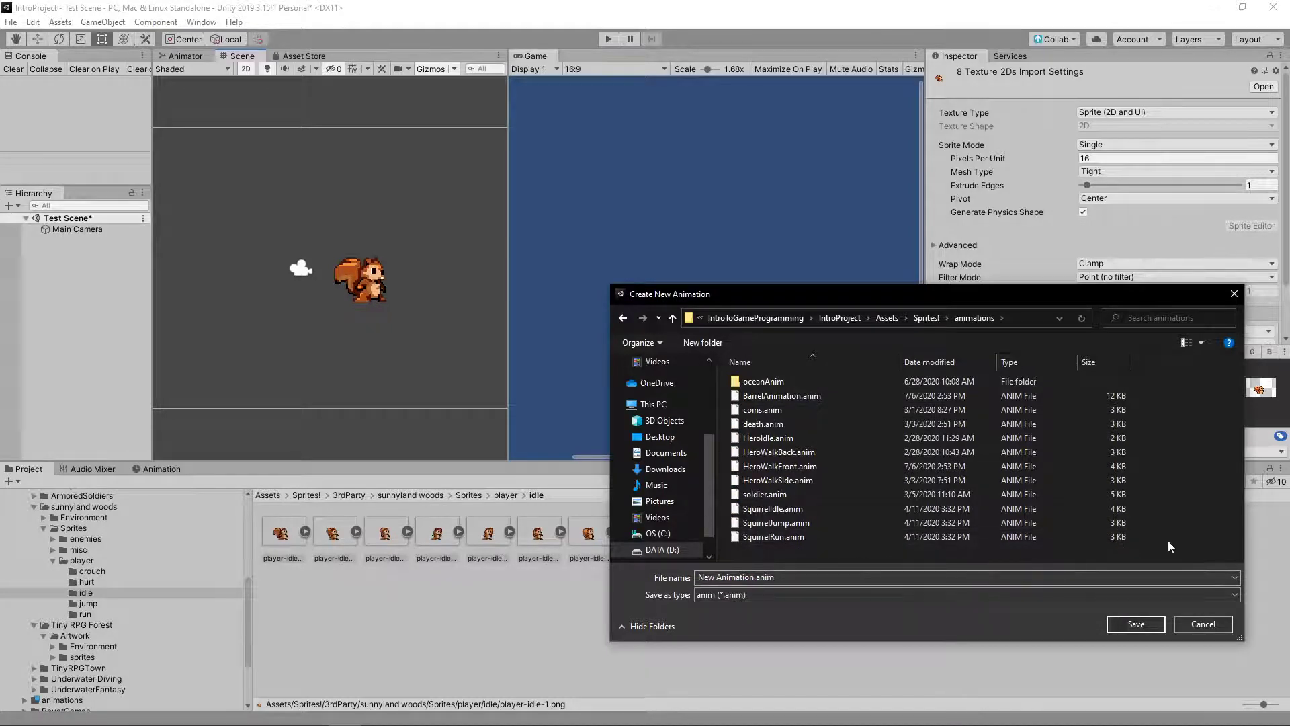
{"action": "right_click", "coordinate": [1179, 555]}
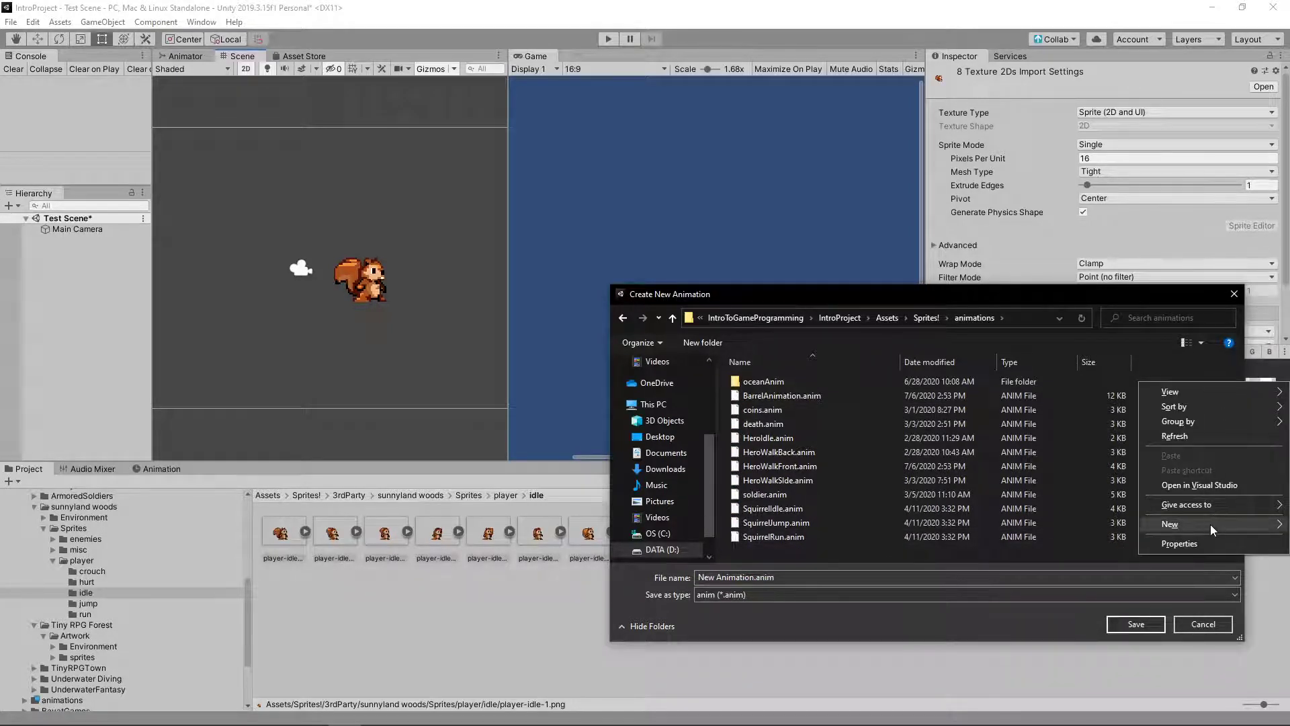
{"action": "mouse_move", "coordinate": [1211, 524]}
{"action": "left_click", "coordinate": [1079, 531]}
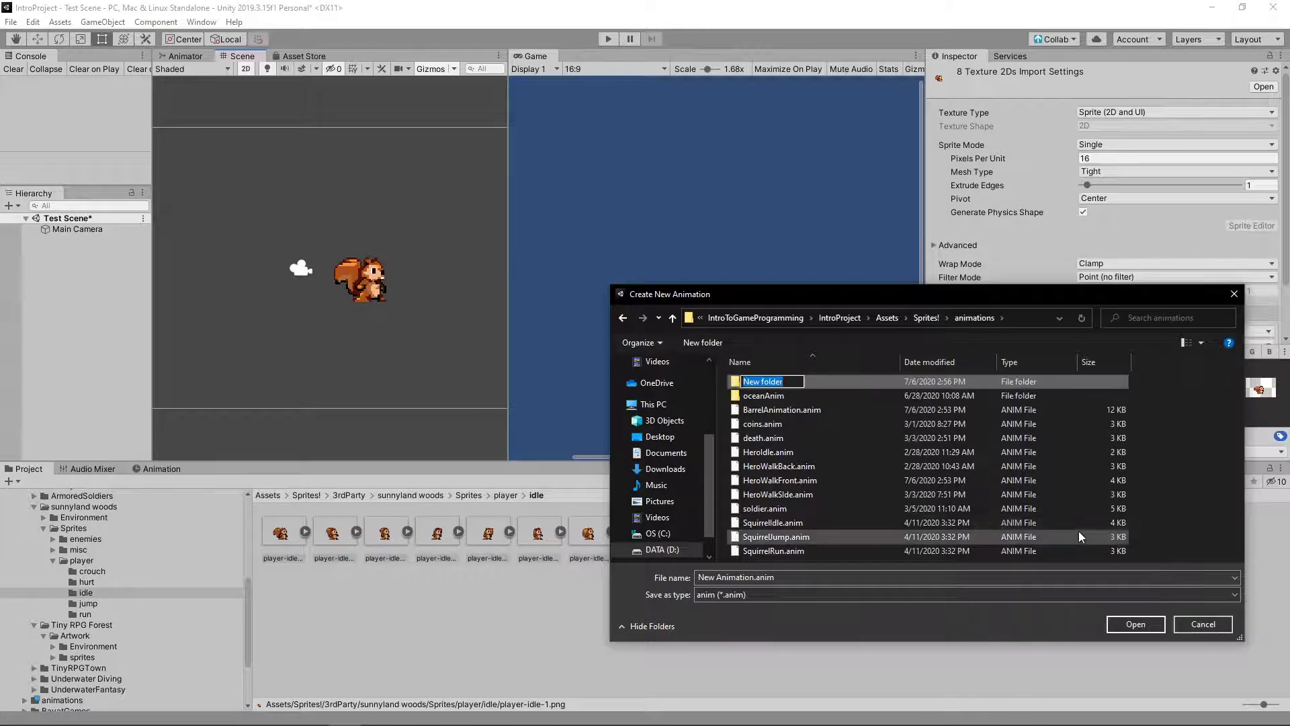
{"action": "type", "text": "forest"}
{"action": "key", "text": "Return"}
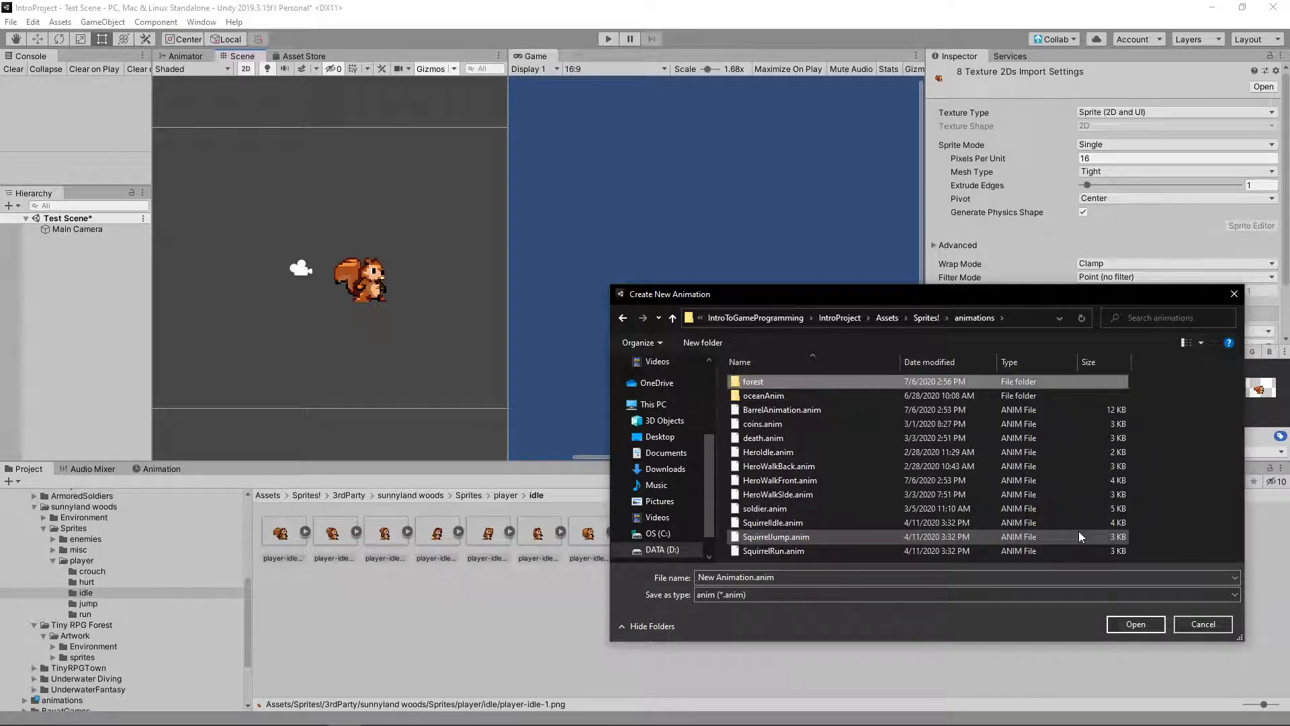
{"action": "double_click", "coordinate": [740, 383]}
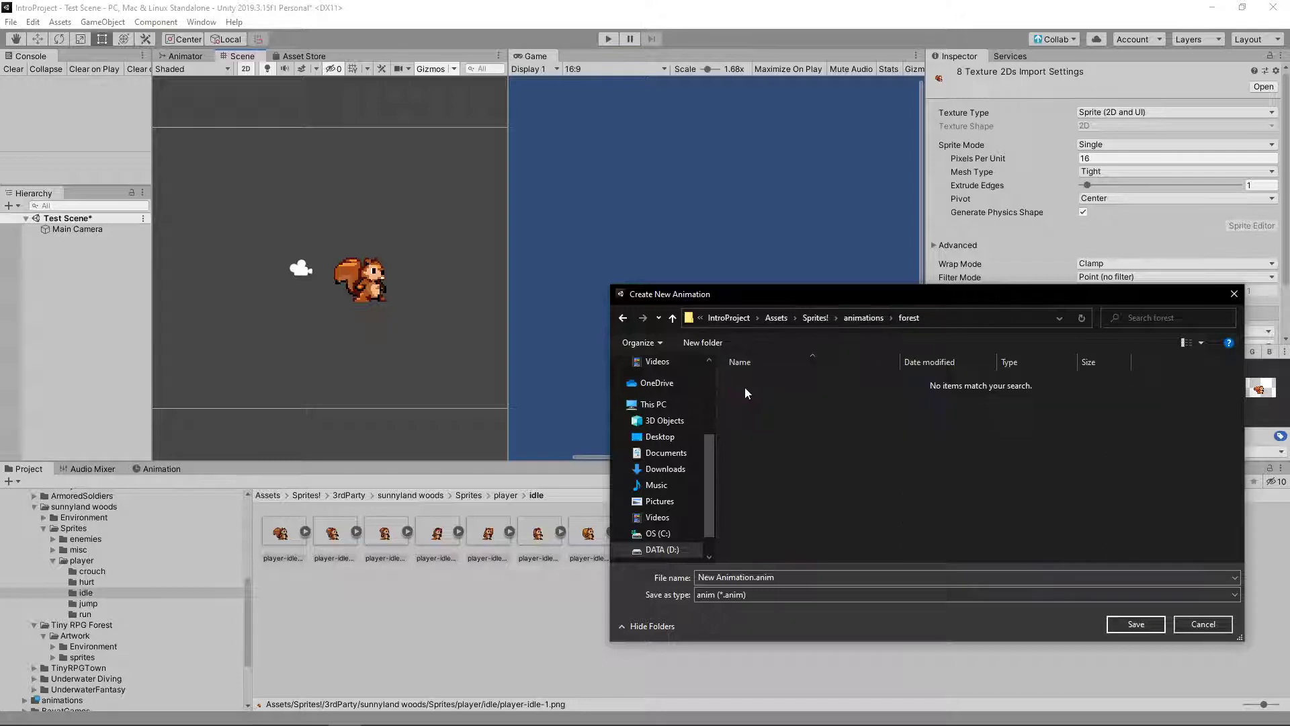
{"action": "left_click", "coordinate": [1136, 624]}
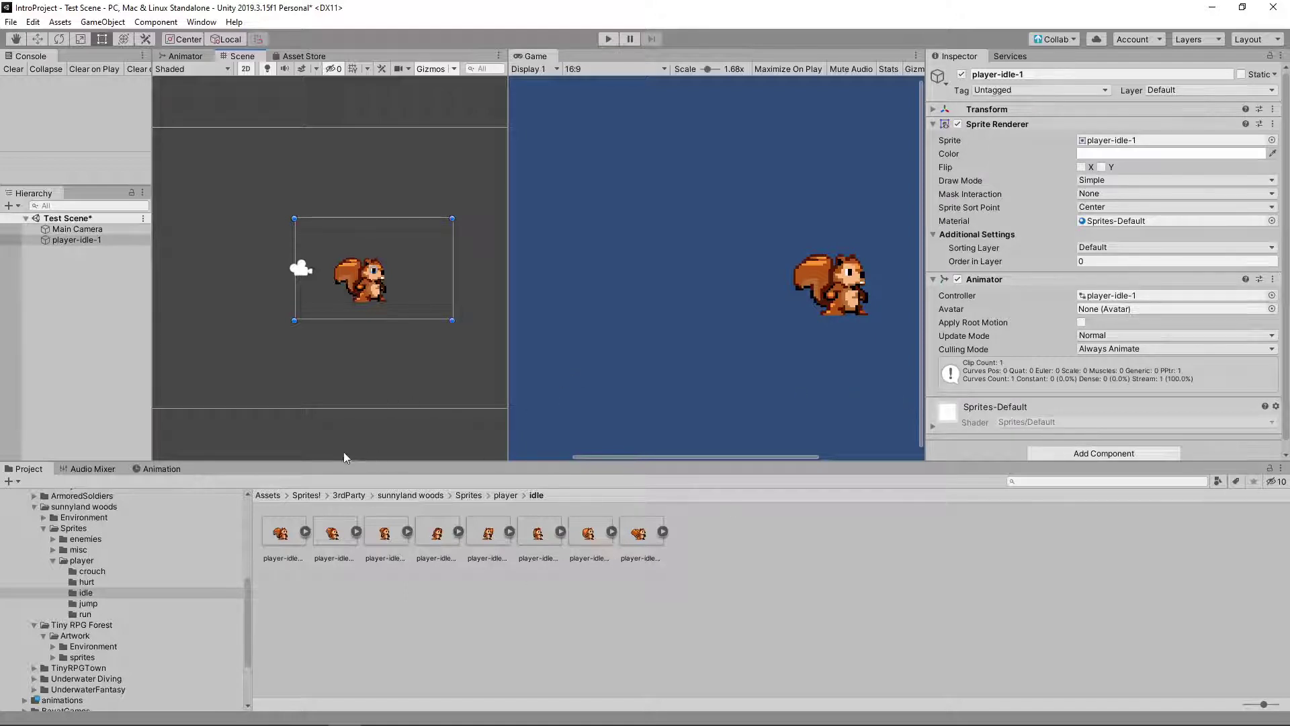
- Examine the new clip in the Animation view, checking its clip list and the player-idle-1 sprite track
{"action": "left_click", "coordinate": [159, 469]}
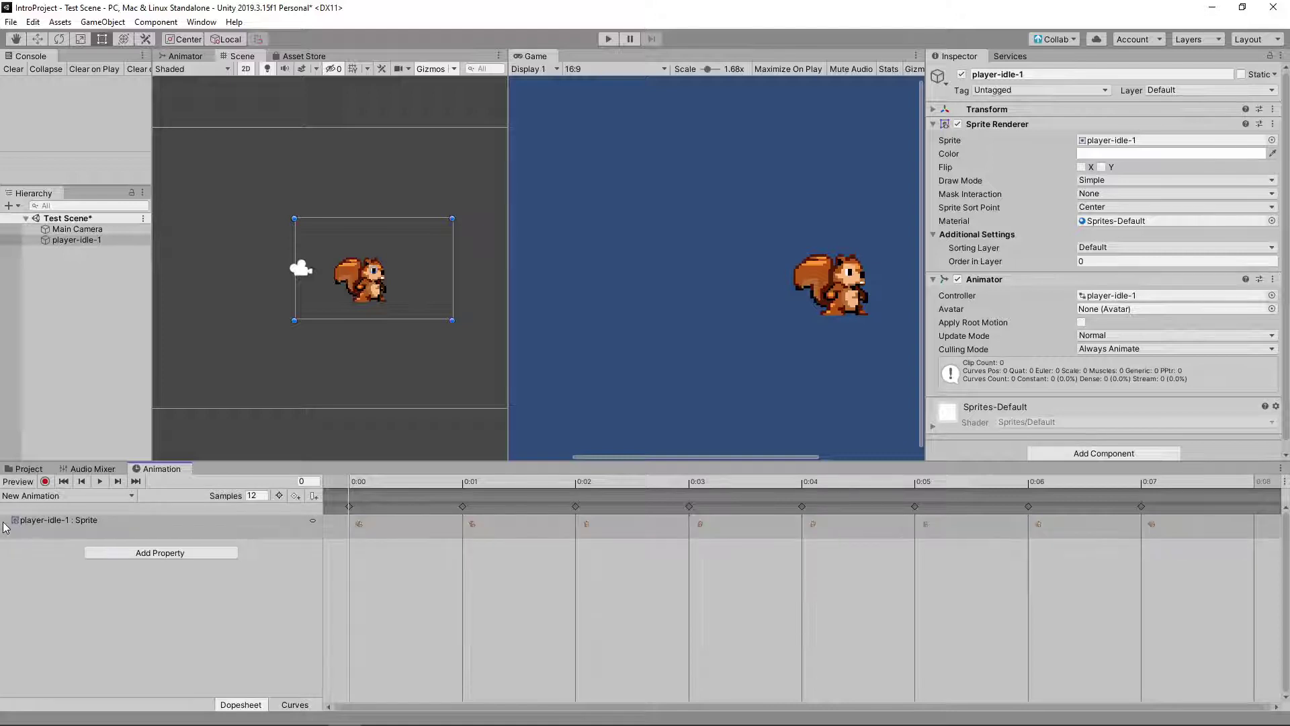
{"action": "left_click", "coordinate": [47, 496]}
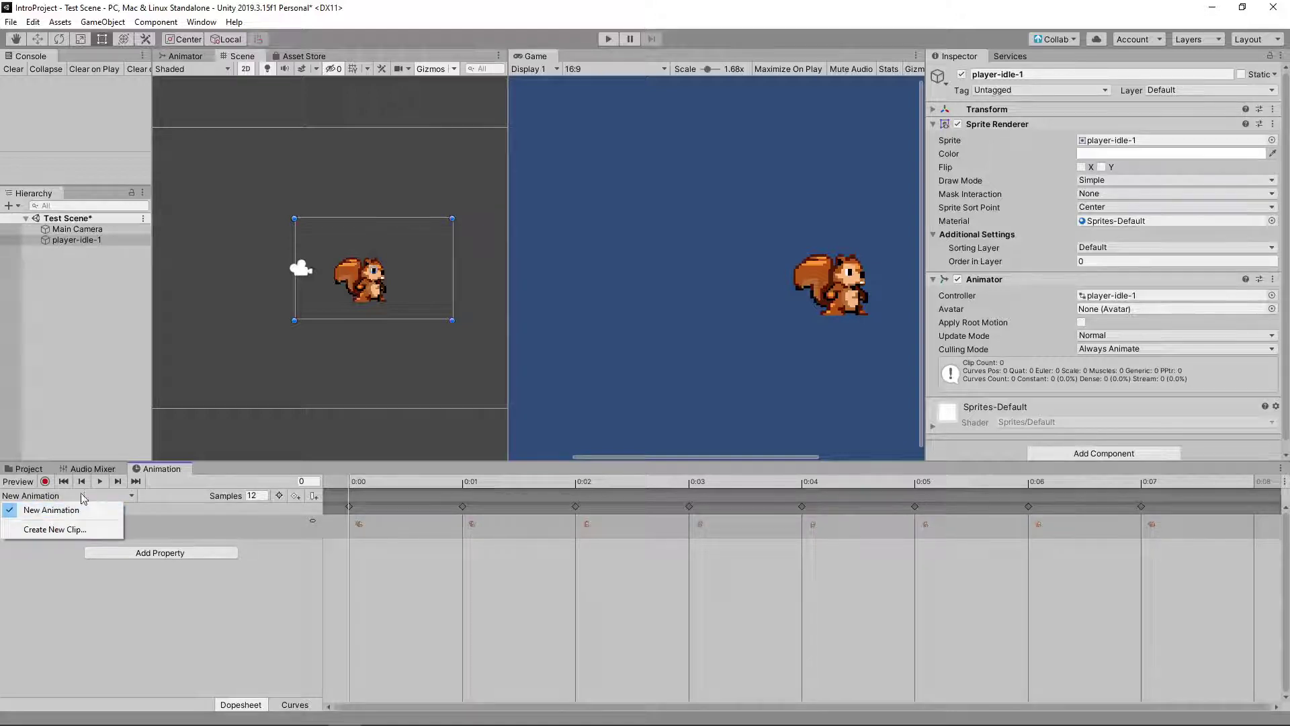
{"action": "left_click", "coordinate": [42, 495]}
{"action": "left_click", "coordinate": [238, 645]}
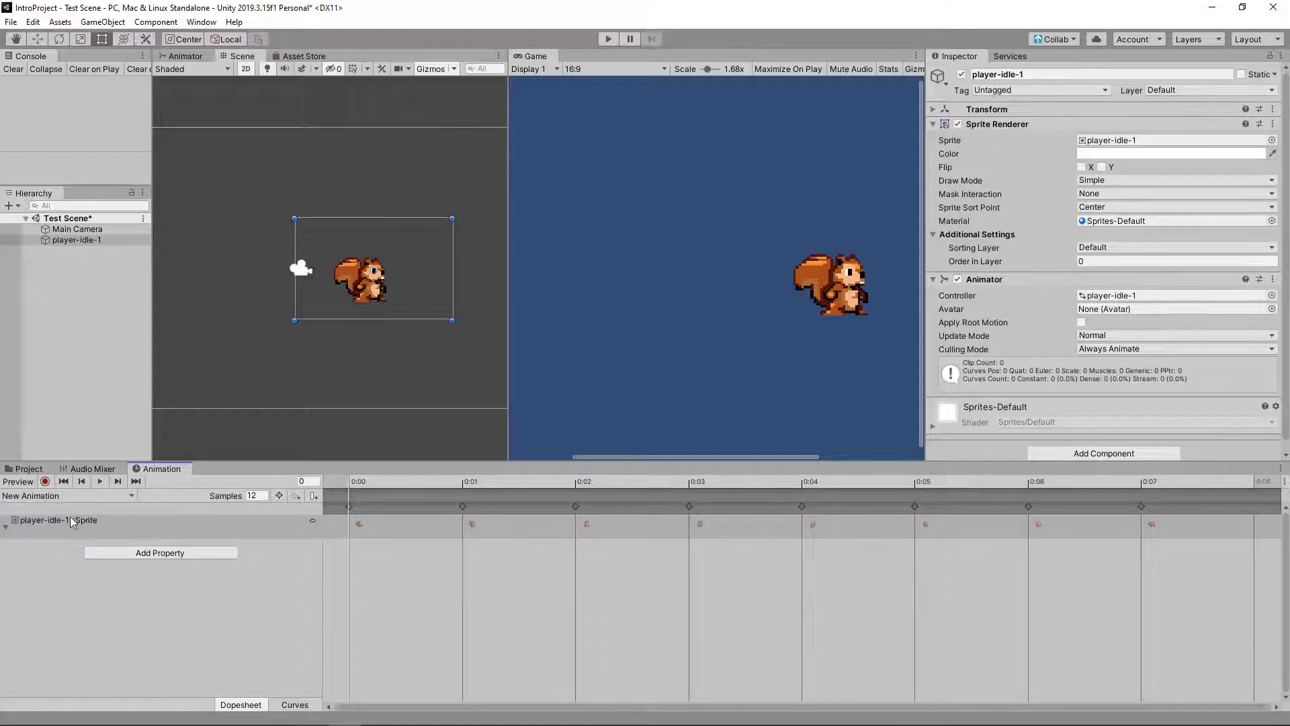
{"action": "left_click", "coordinate": [8, 528]}
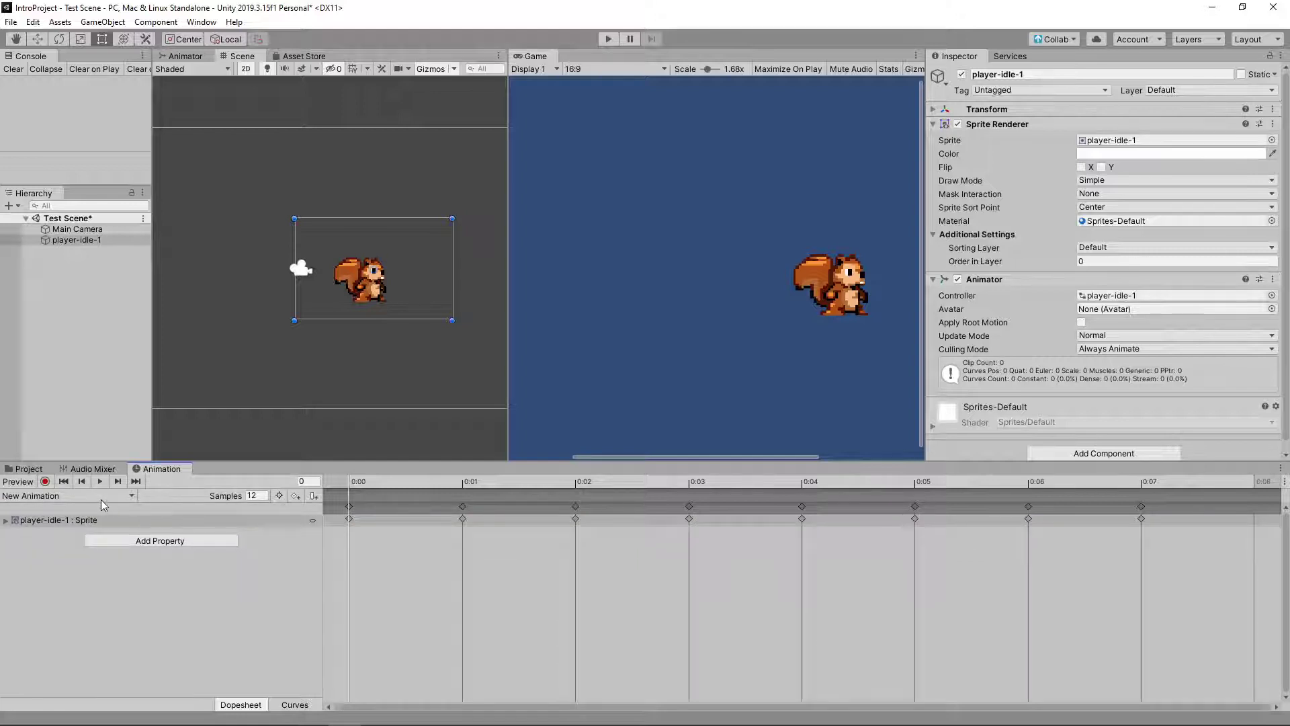
{"action": "left_click", "coordinate": [101, 496]}
{"action": "left_click", "coordinate": [67, 543]}
- Return to the project assets, collapse the sunnyland woods Sprites folder and open the forest folder under animations
{"action": "left_click", "coordinate": [29, 469]}
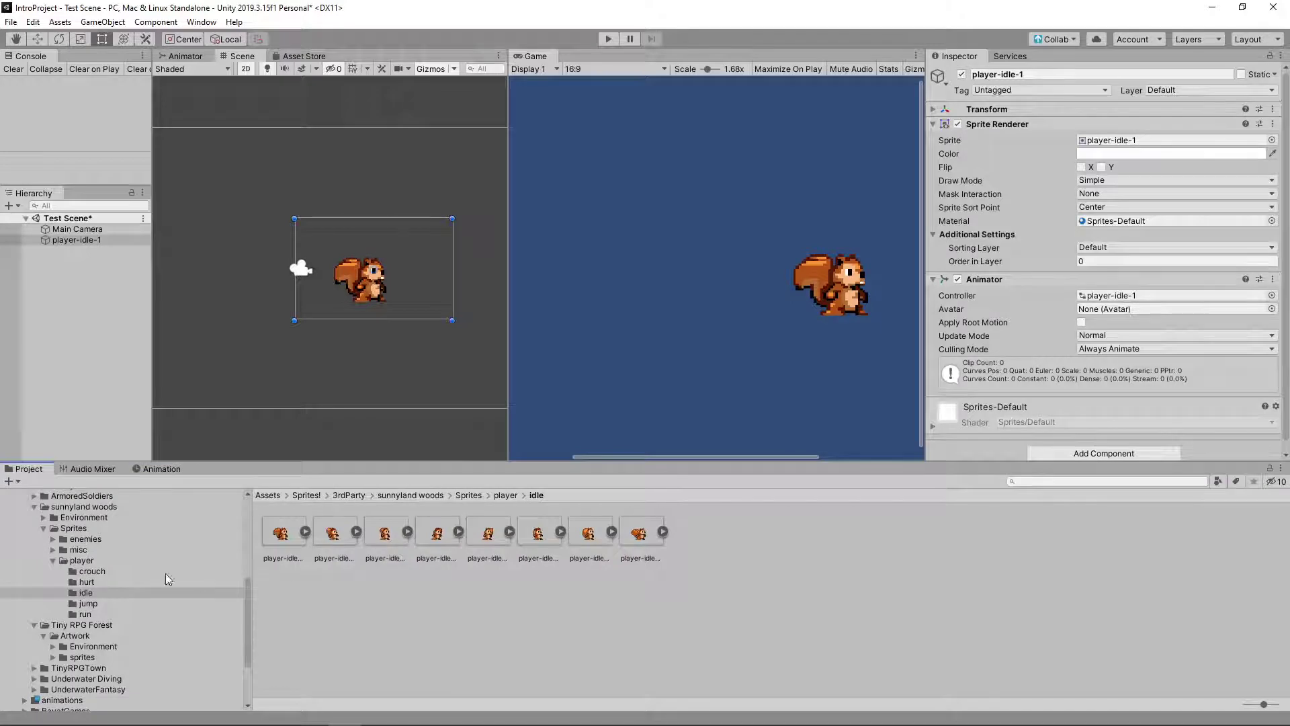
{"action": "left_click", "coordinate": [44, 528]}
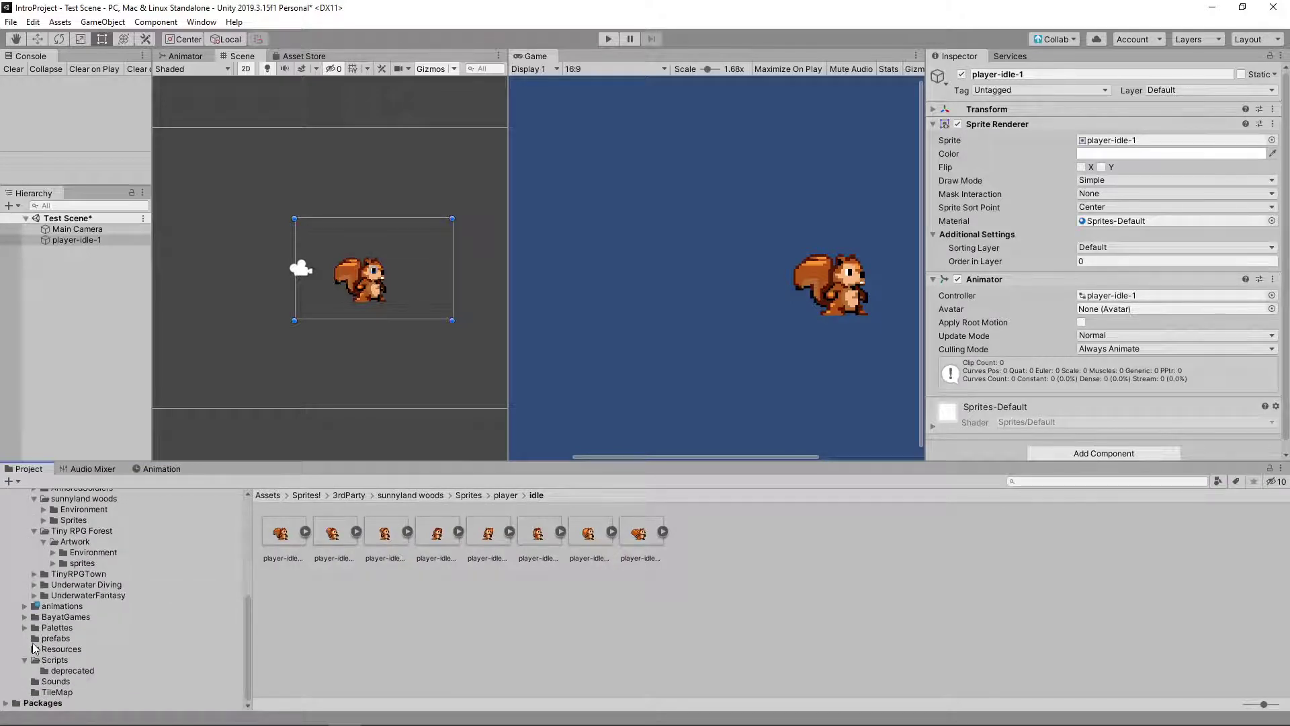
{"action": "left_click", "coordinate": [24, 606]}
{"action": "left_click", "coordinate": [49, 616]}
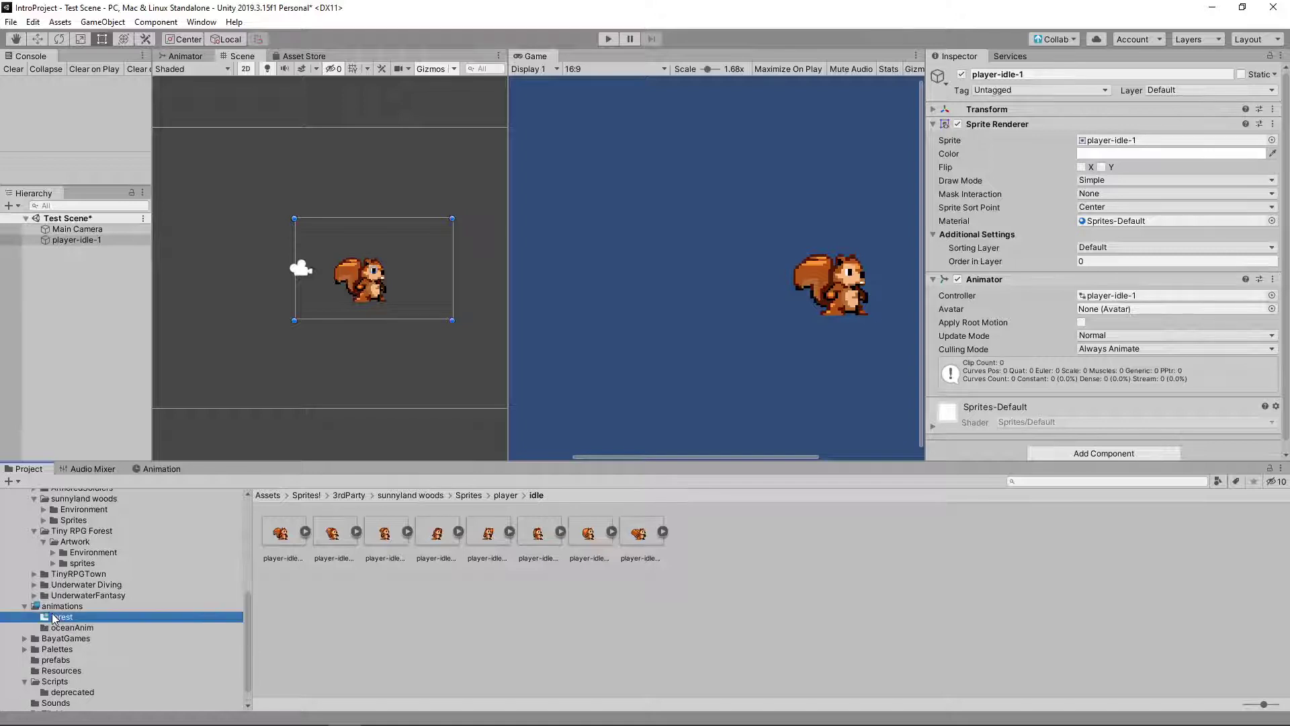
- Rename the New Animation clip in the forest folder as SQIdle
{"action": "left_click", "coordinate": [296, 542]}
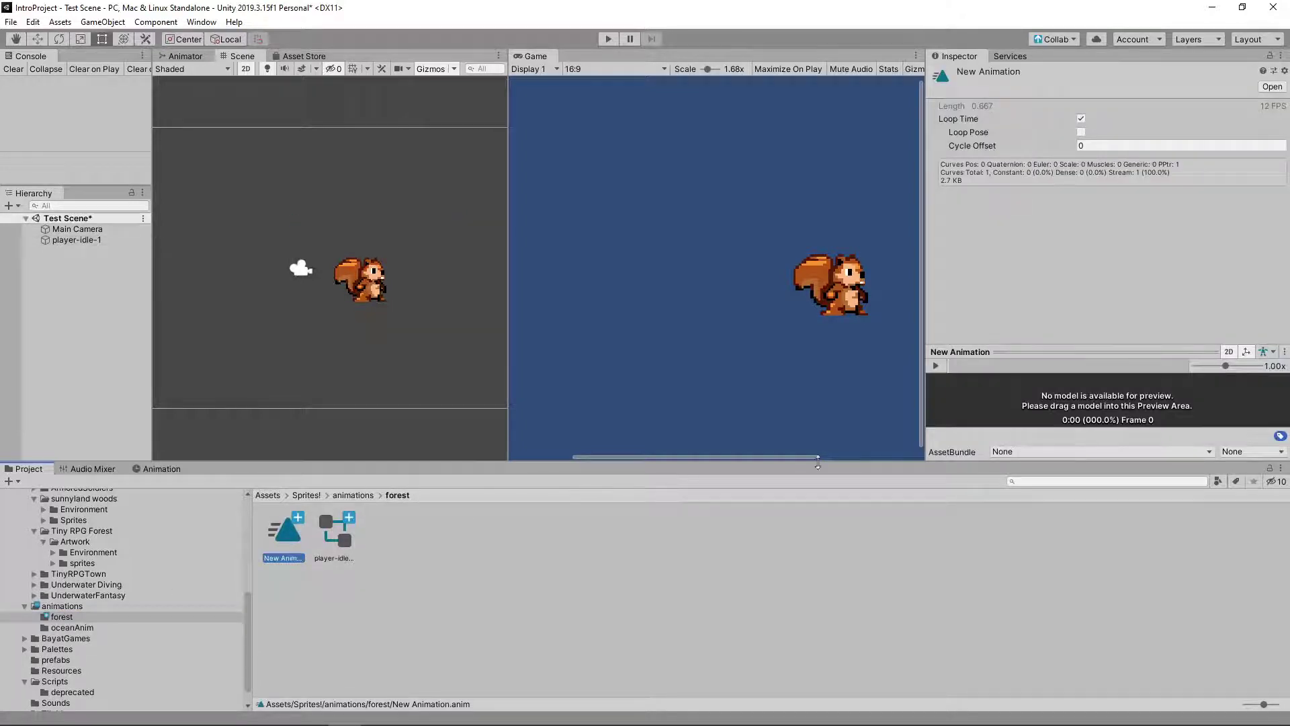
{"action": "right_click", "coordinate": [280, 540]}
{"action": "mouse_move", "coordinate": [328, 192]}
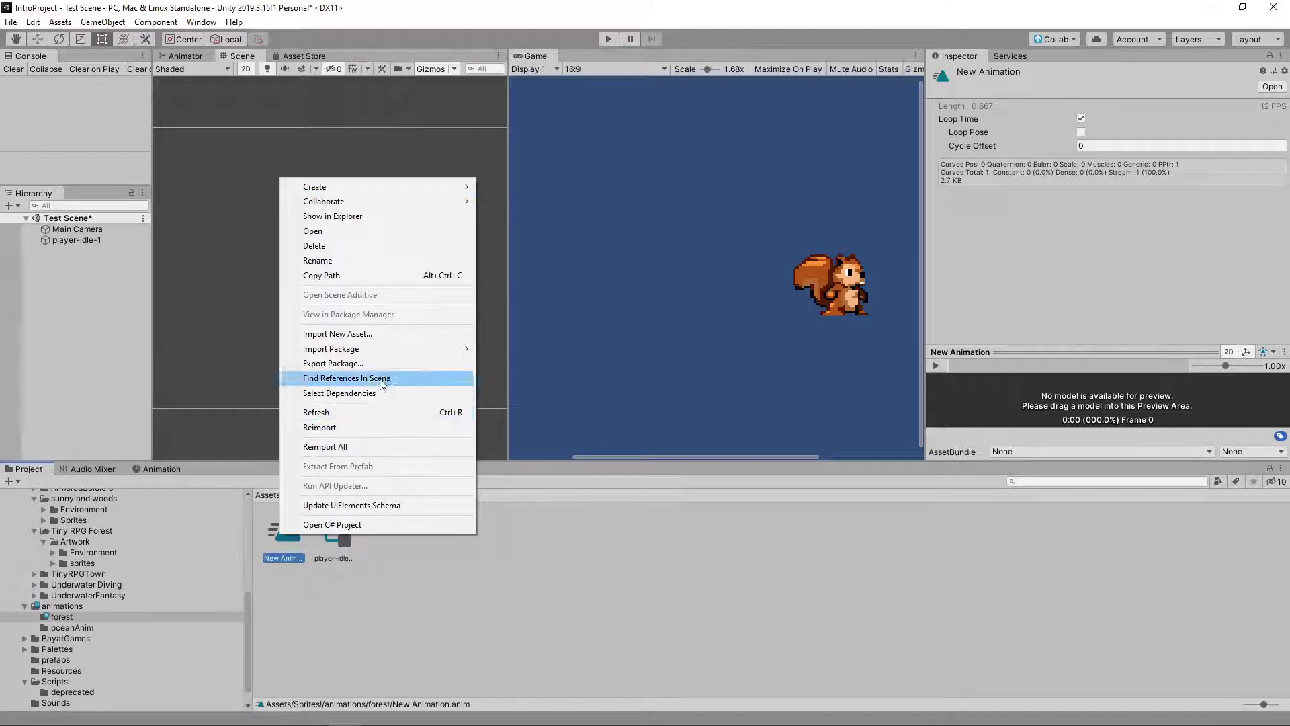
{"action": "mouse_move", "coordinate": [385, 192]}
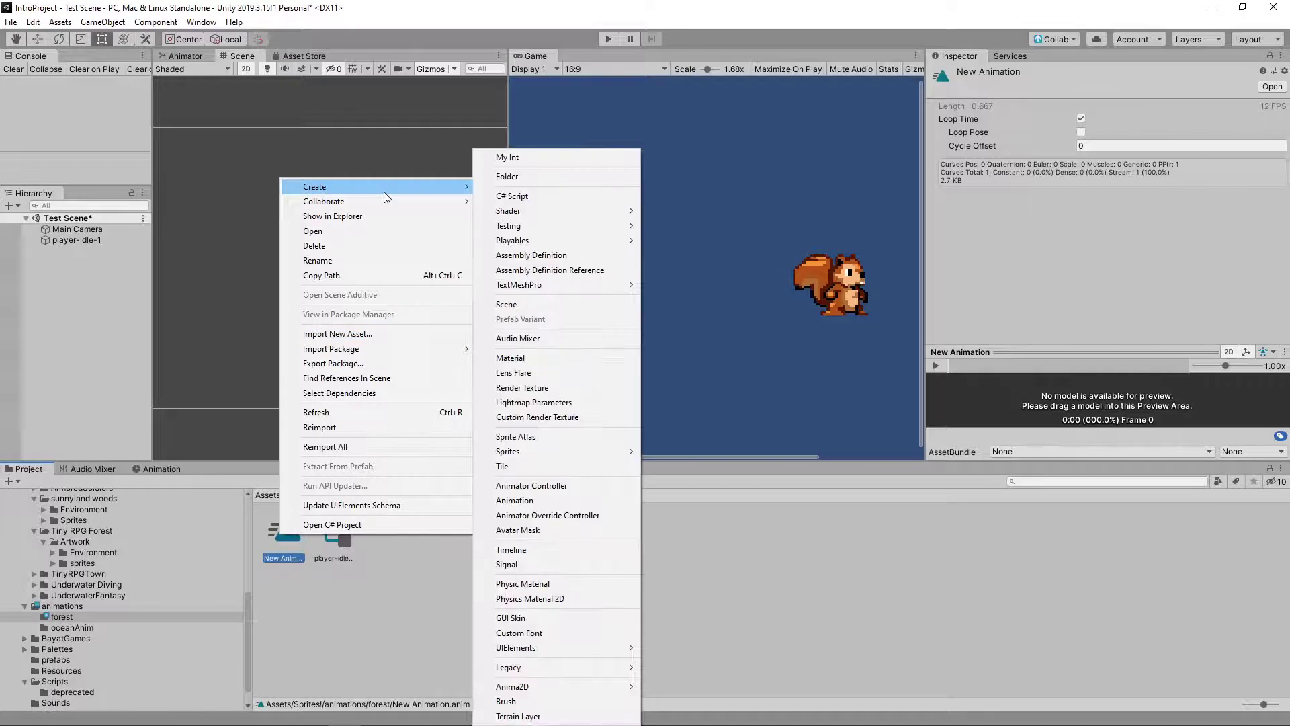
{"action": "left_click", "coordinate": [332, 262]}
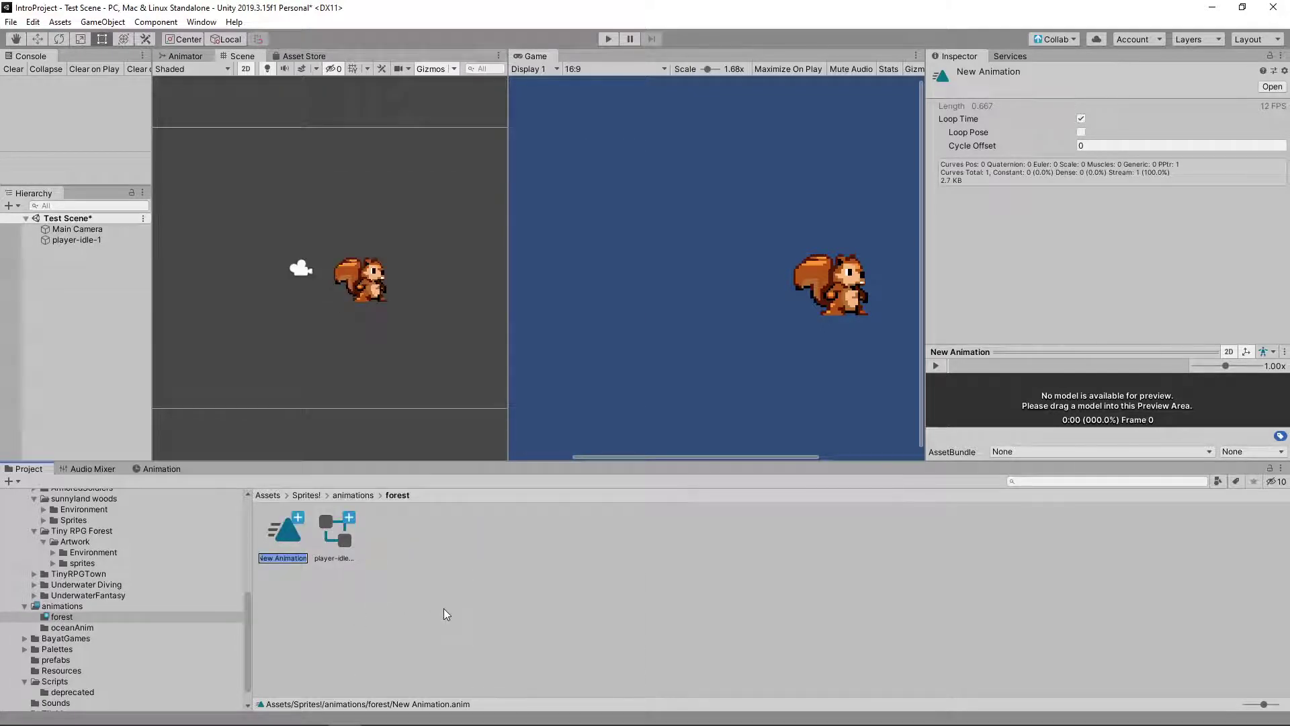
{"action": "type", "text": "SQIdle"}
{"action": "key", "text": "Return"}
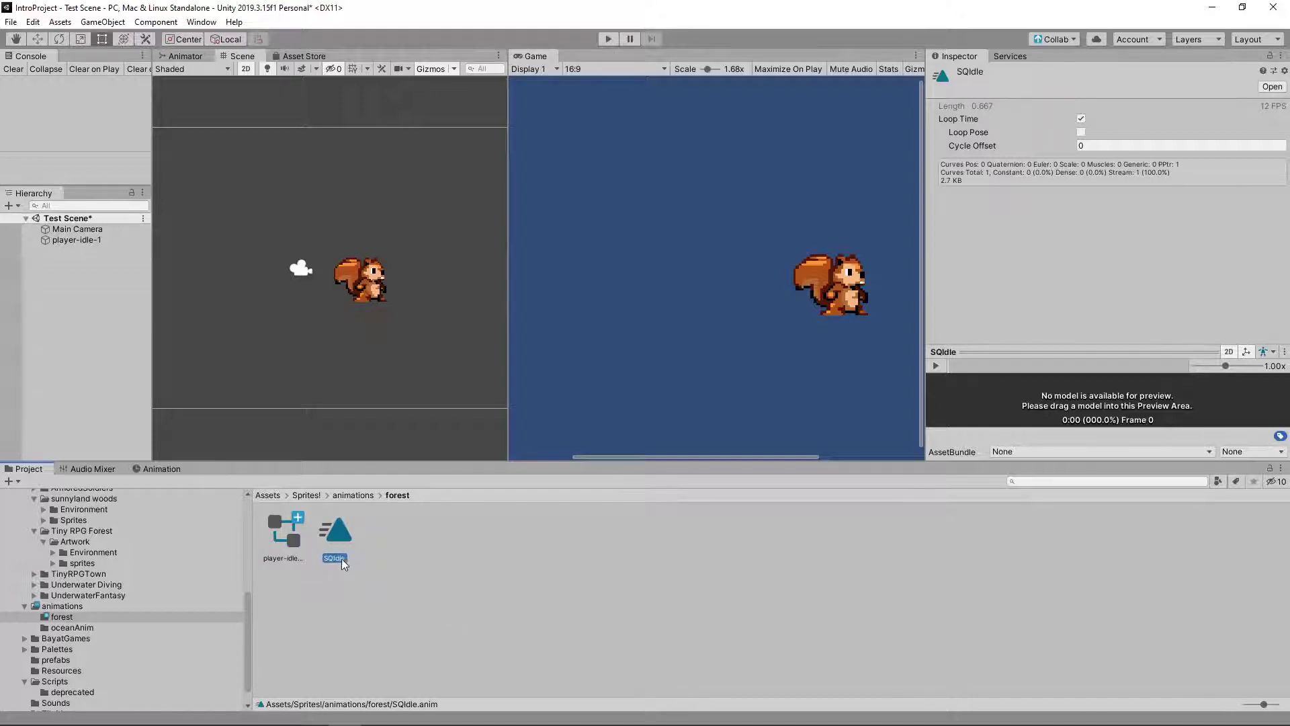
- Expand the SQIdle clip's Sprite track in the Animation view and run the scene to watch the idle animation
{"action": "left_click", "coordinate": [67, 606]}
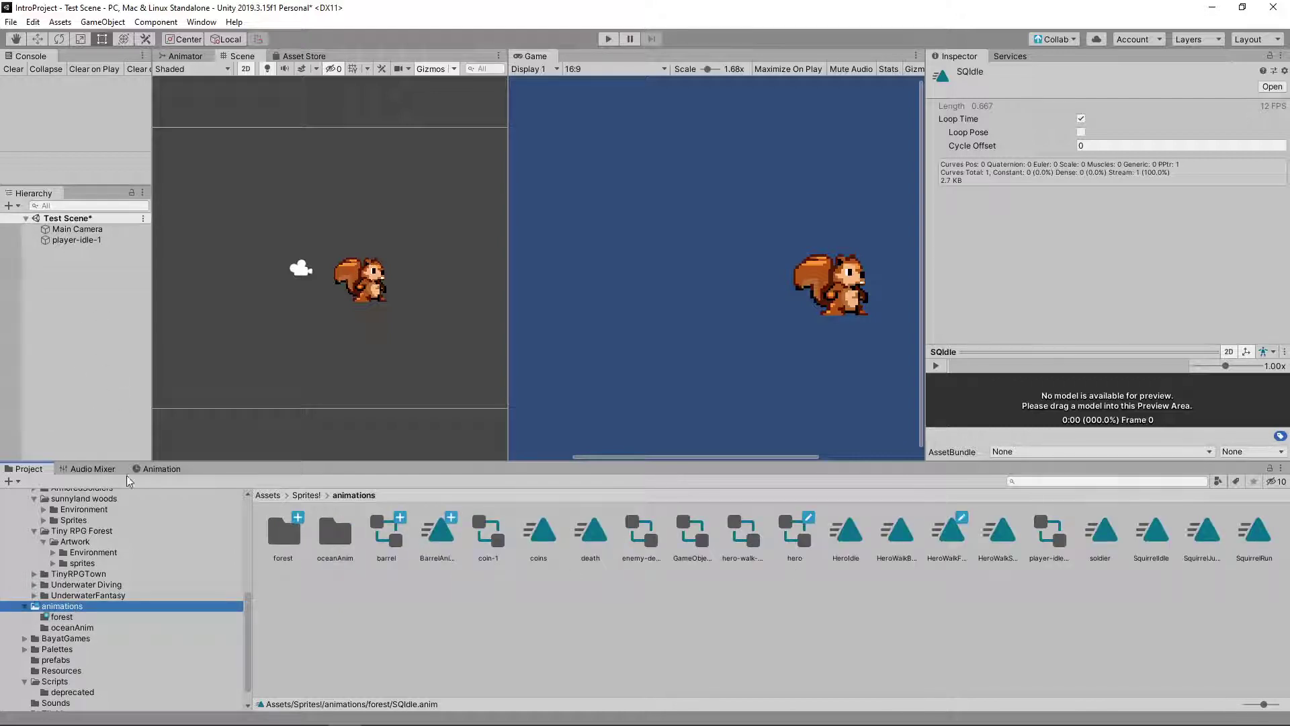
{"action": "left_click", "coordinate": [156, 469]}
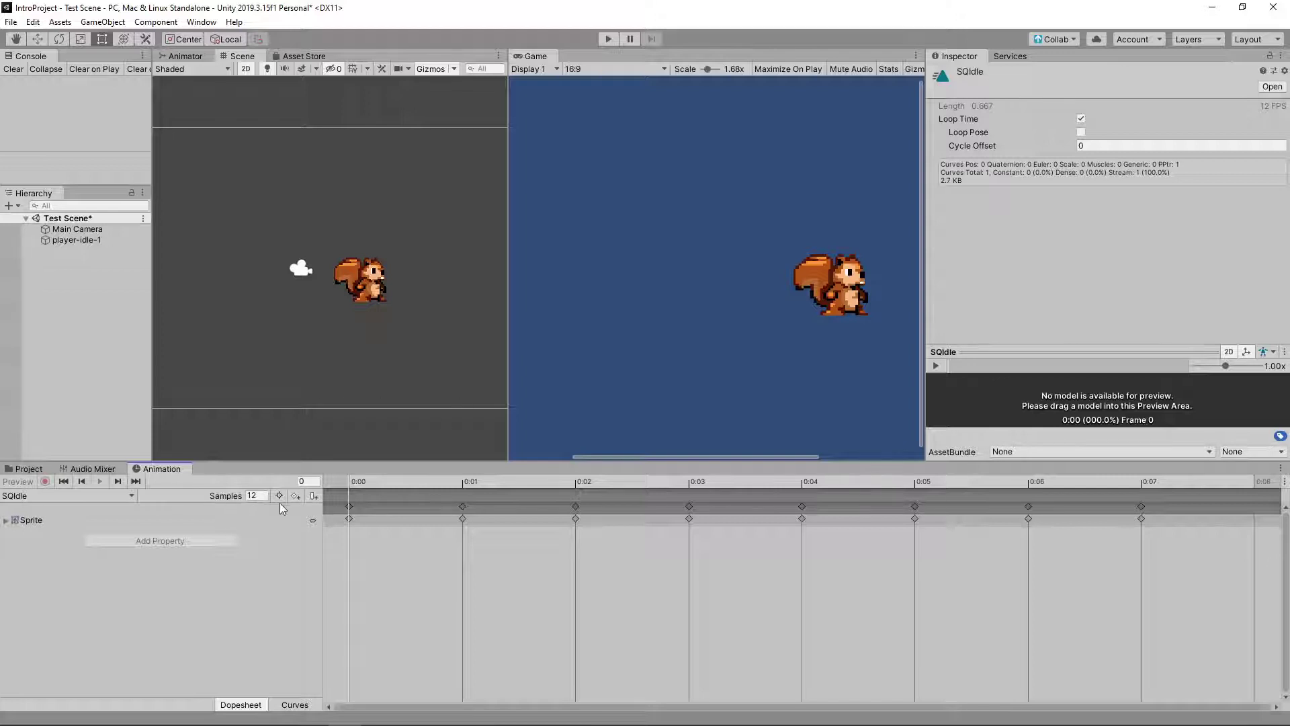
{"action": "left_click", "coordinate": [5, 521]}
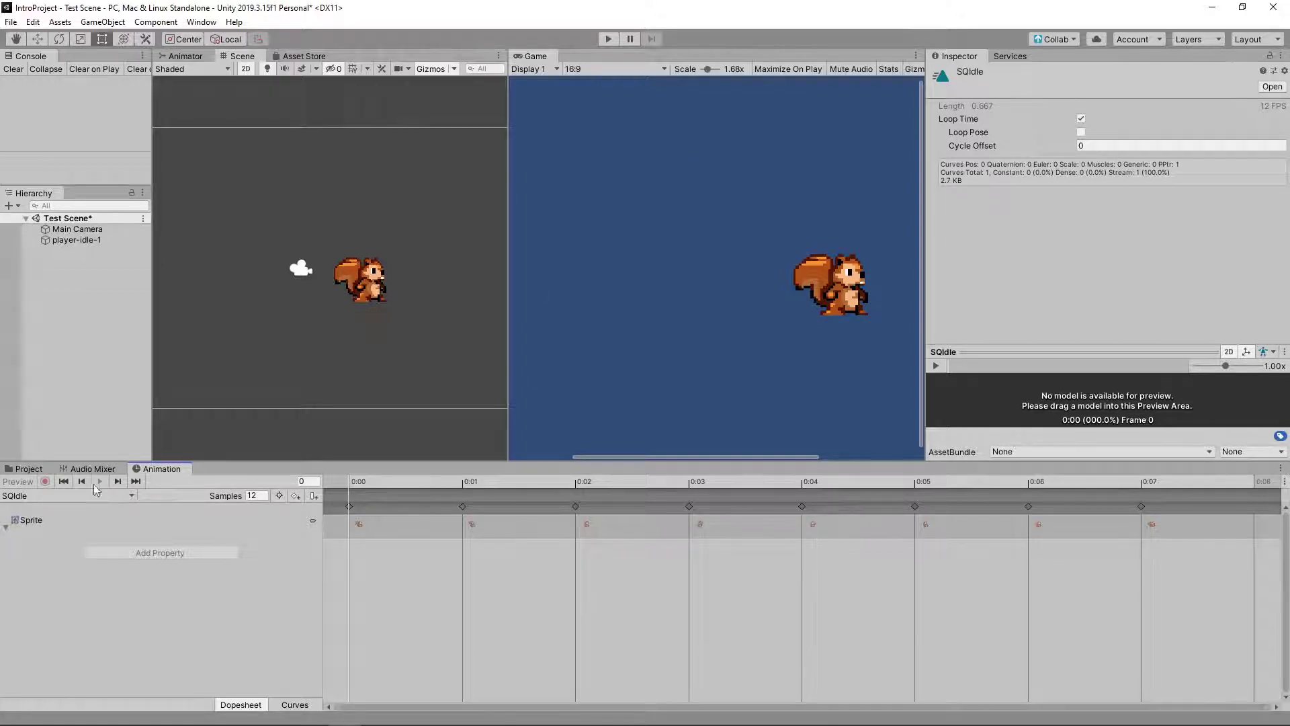
{"action": "left_click", "coordinate": [38, 521]}
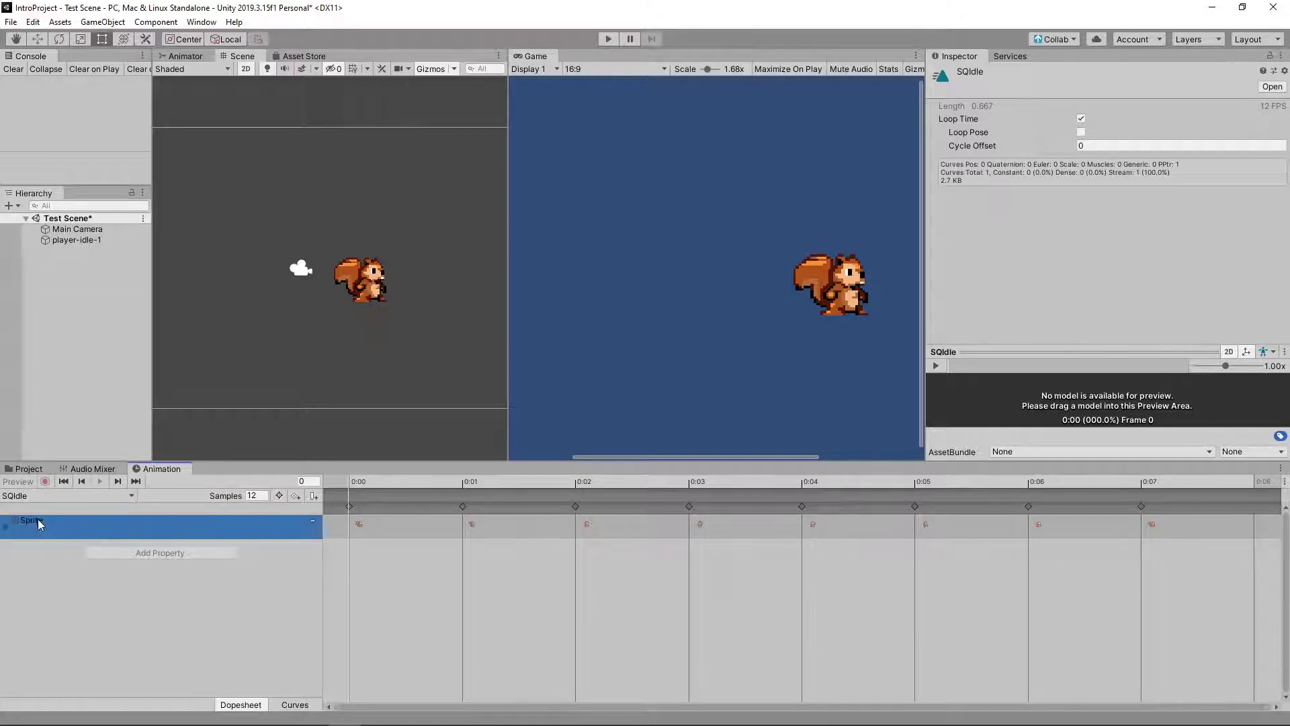
{"action": "left_click", "coordinate": [608, 39]}
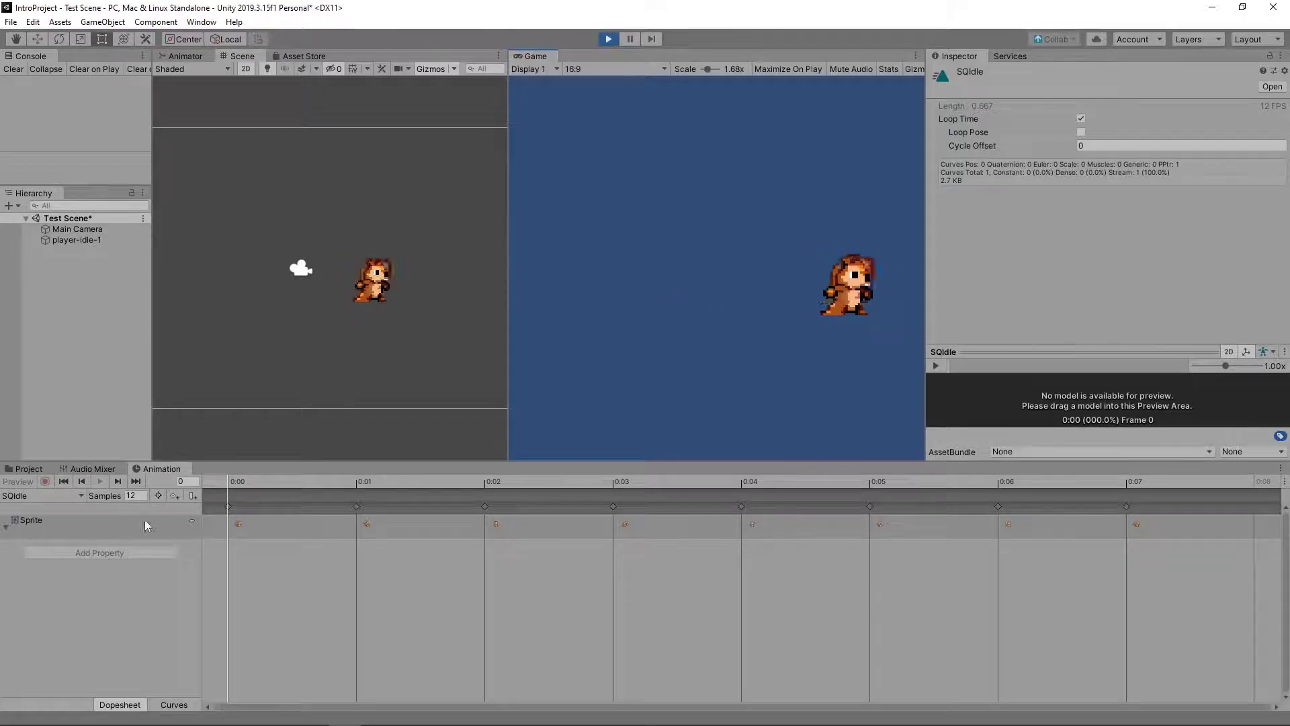
- Set the SQIdle clip's sample rate to 6, widen the Scene view while watching the slower animation, and stop playback
{"action": "left_click", "coordinate": [139, 496]}
{"action": "type", "text": "6"}
{"action": "key", "text": "Return"}
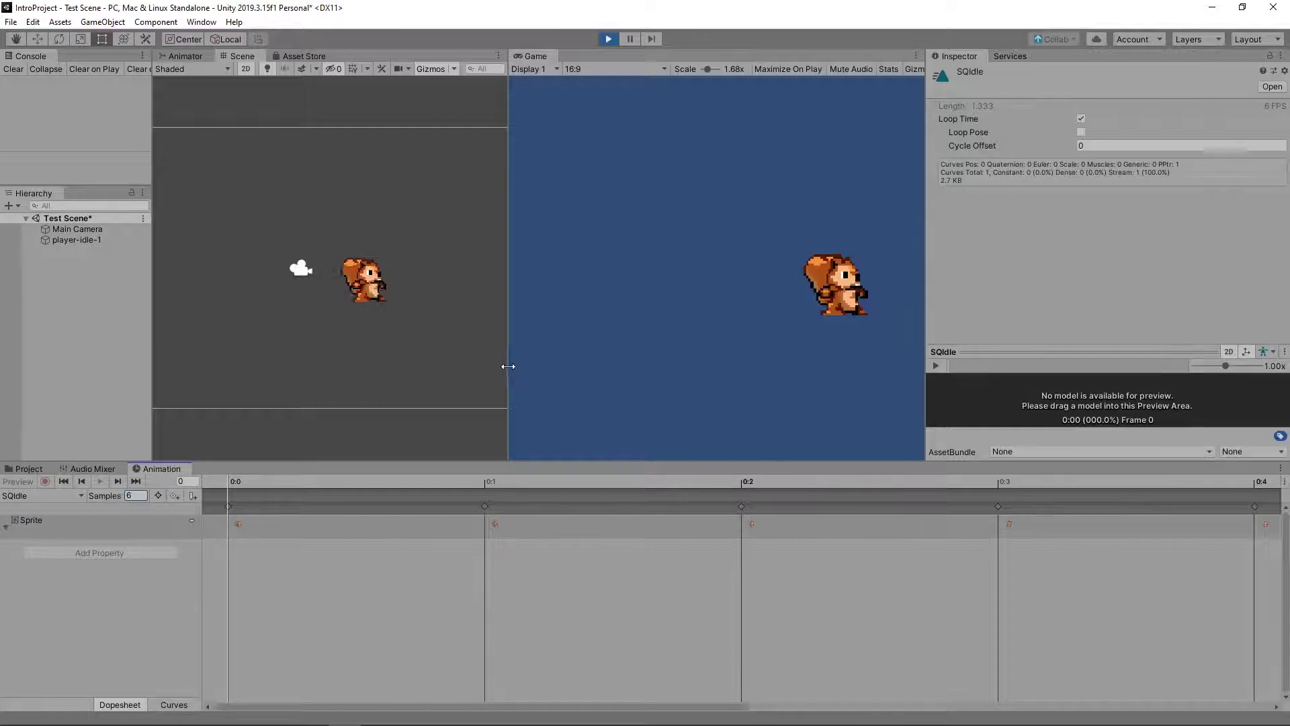
{"action": "left_click_drag", "start_coordinate": [508, 366], "coordinate": [547, 348]}
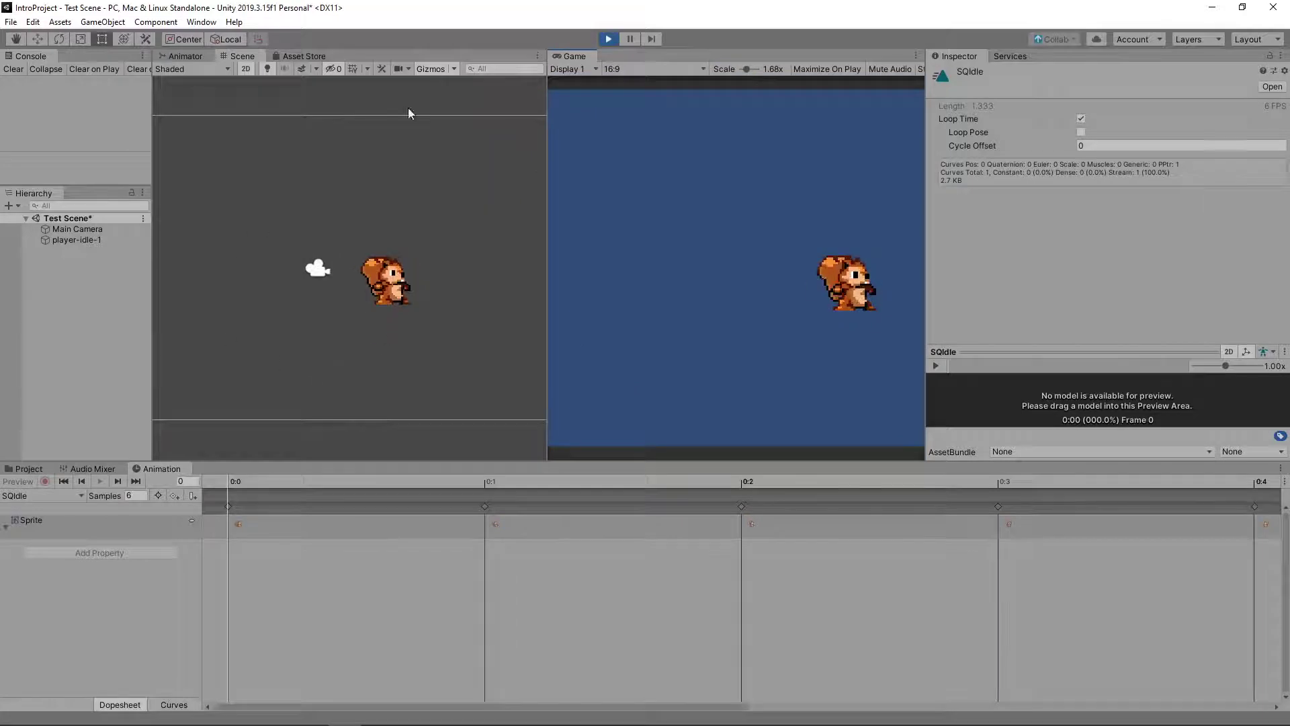
{"action": "key", "text": "ctrl+p"}
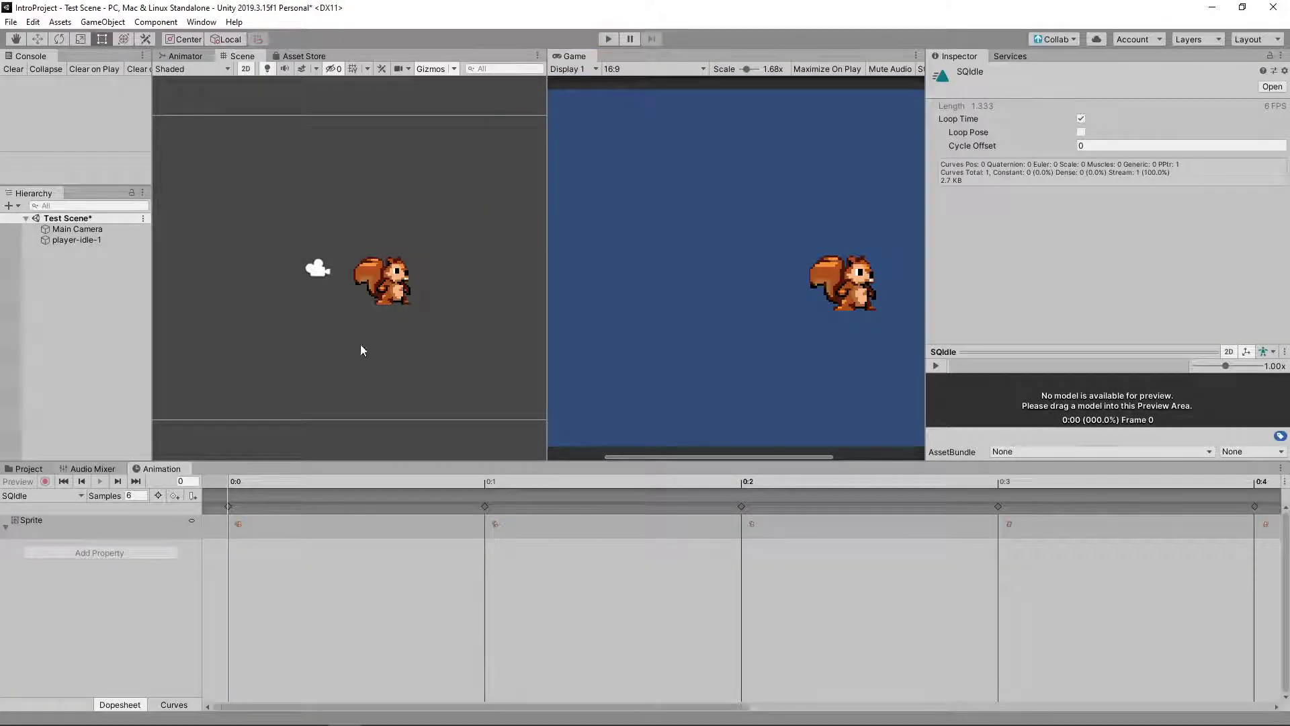
- Rename the player-idle-1 object in the scene as Squirell
{"action": "left_click", "coordinate": [74, 240]}
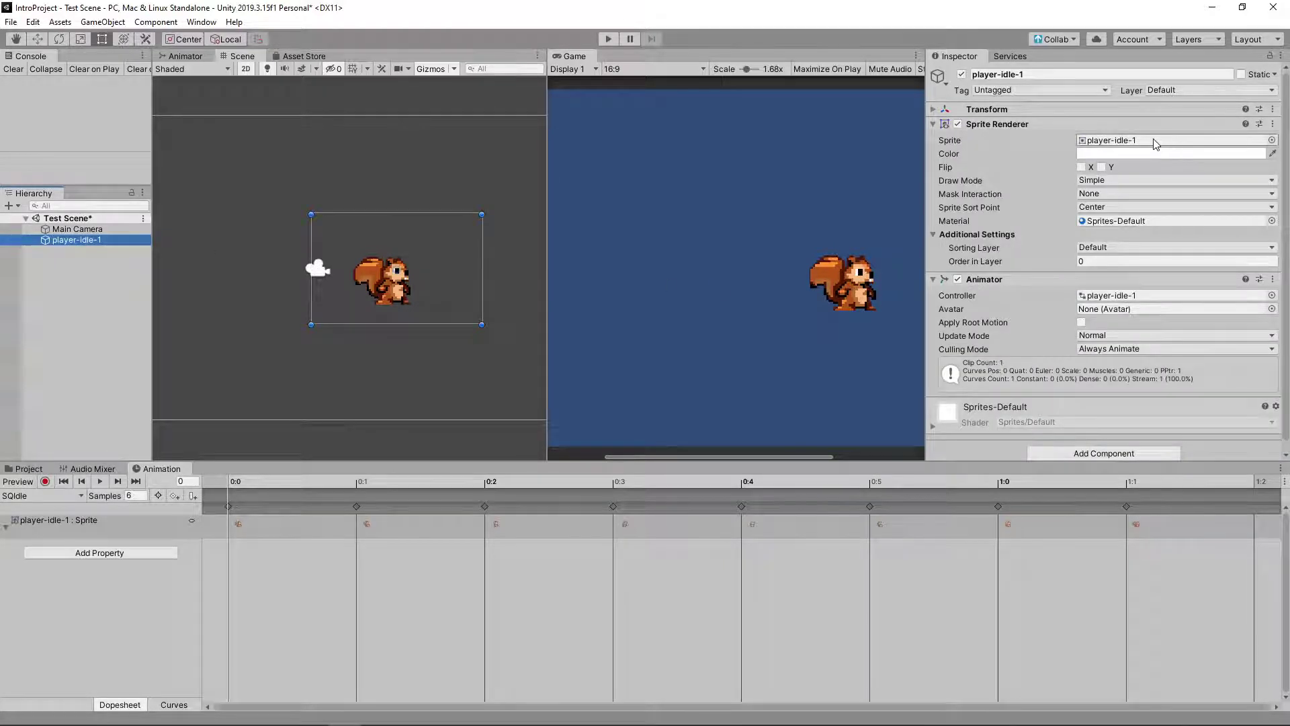
{"action": "left_click", "coordinate": [1006, 75]}
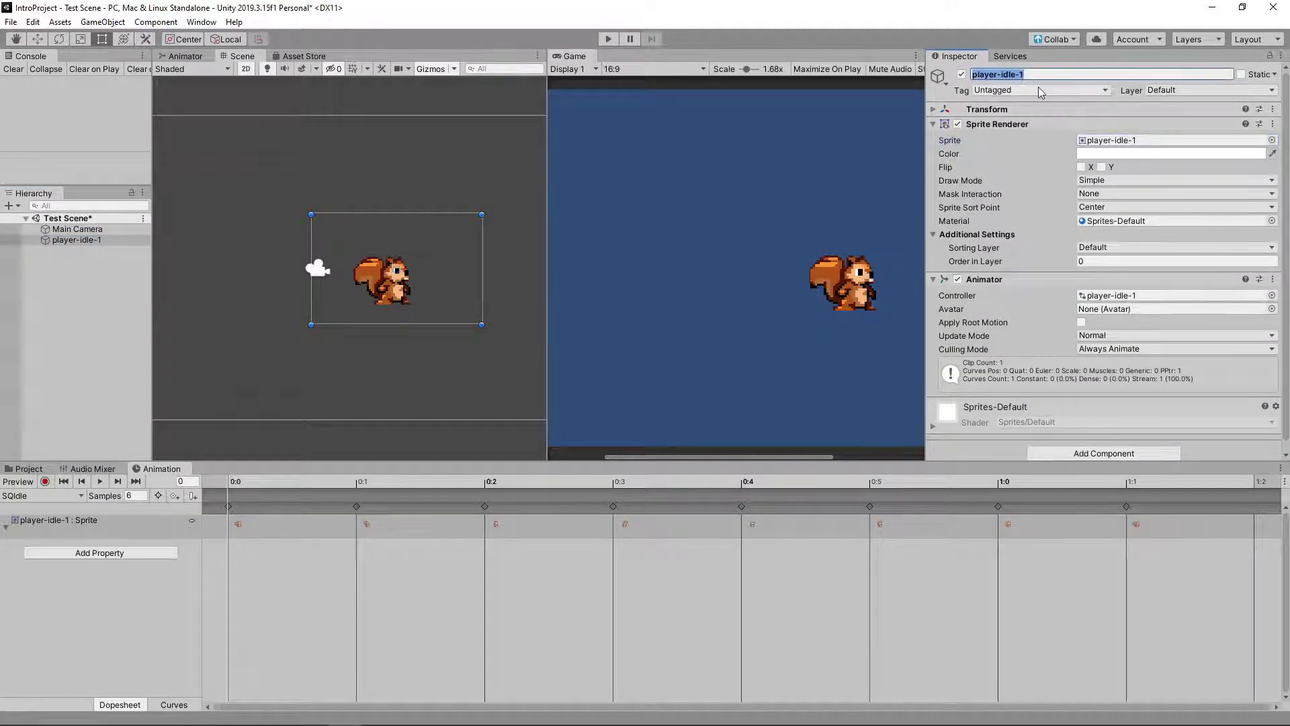
{"action": "type", "text": "Squireell"}
{"action": "key", "text": "Return"}
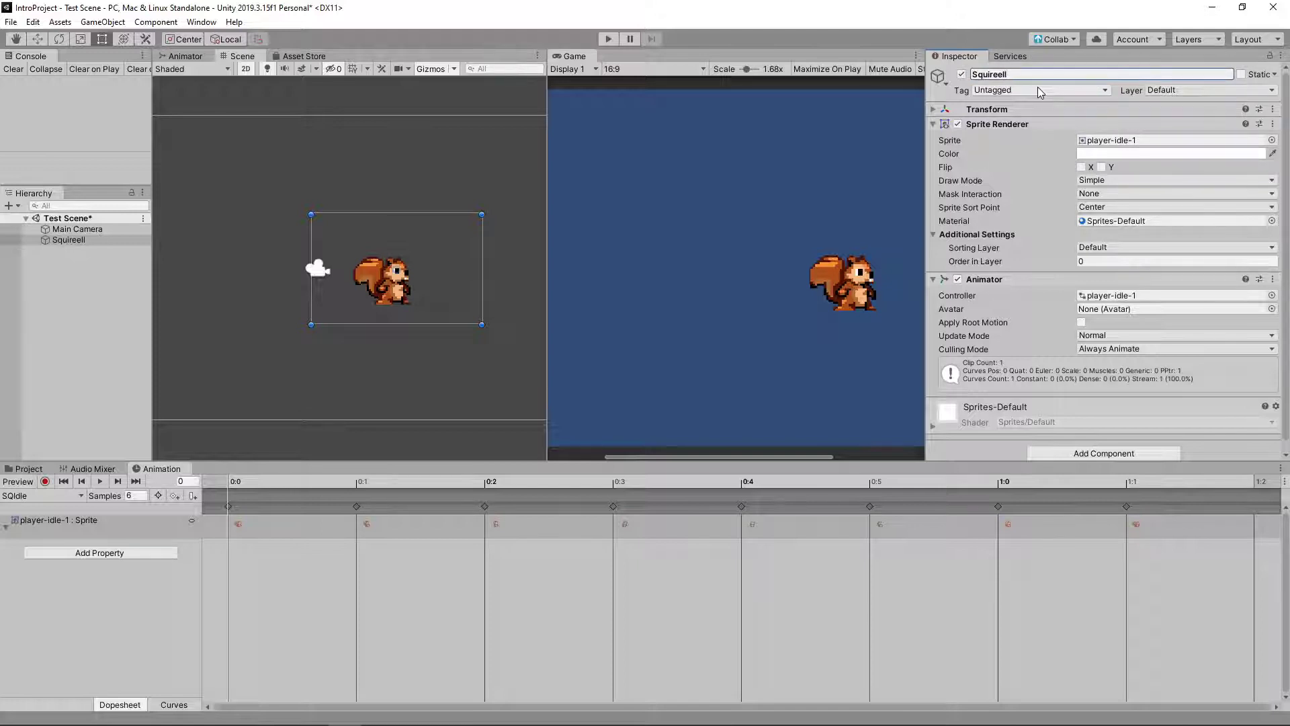
{"action": "left_click", "coordinate": [1000, 75]}
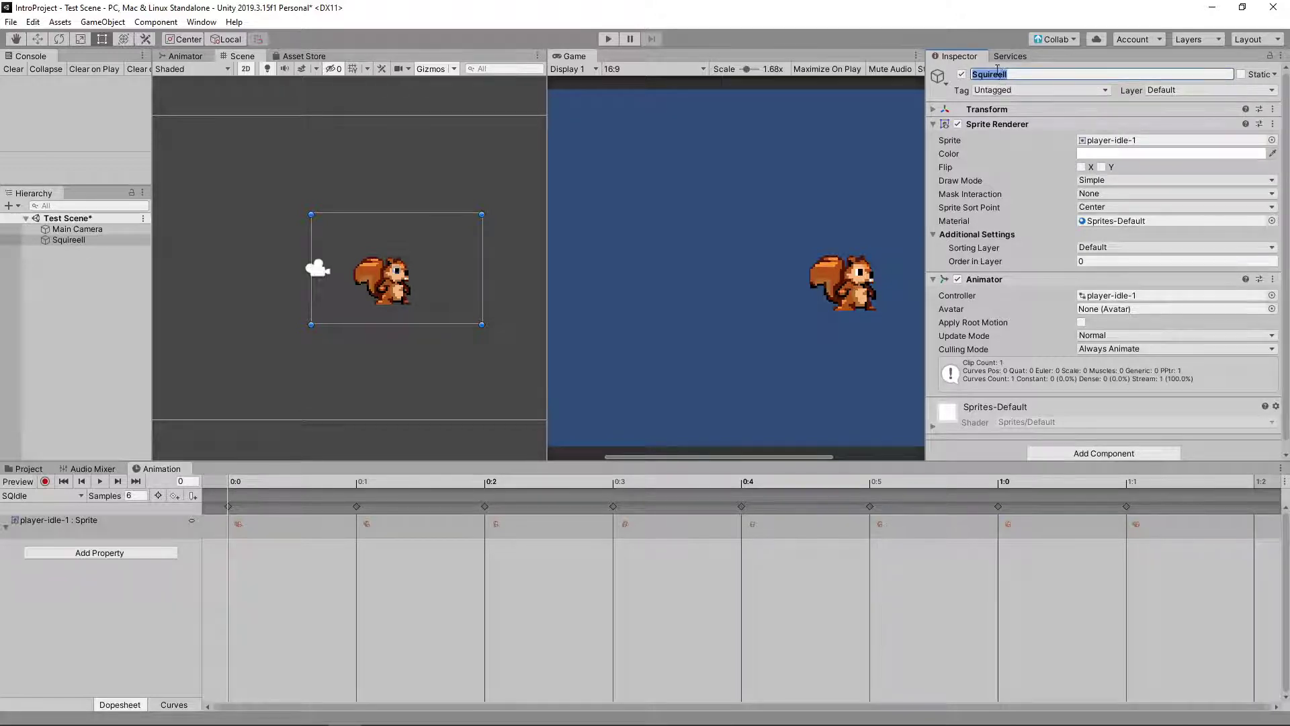
{"action": "left_click", "coordinate": [1001, 75]}
{"action": "key", "text": "BackSpace"}
- Collapse the Squirell's Sprite Renderer settings and open its player-idle-1 controller to show the state graph
{"action": "left_click", "coordinate": [933, 125]}
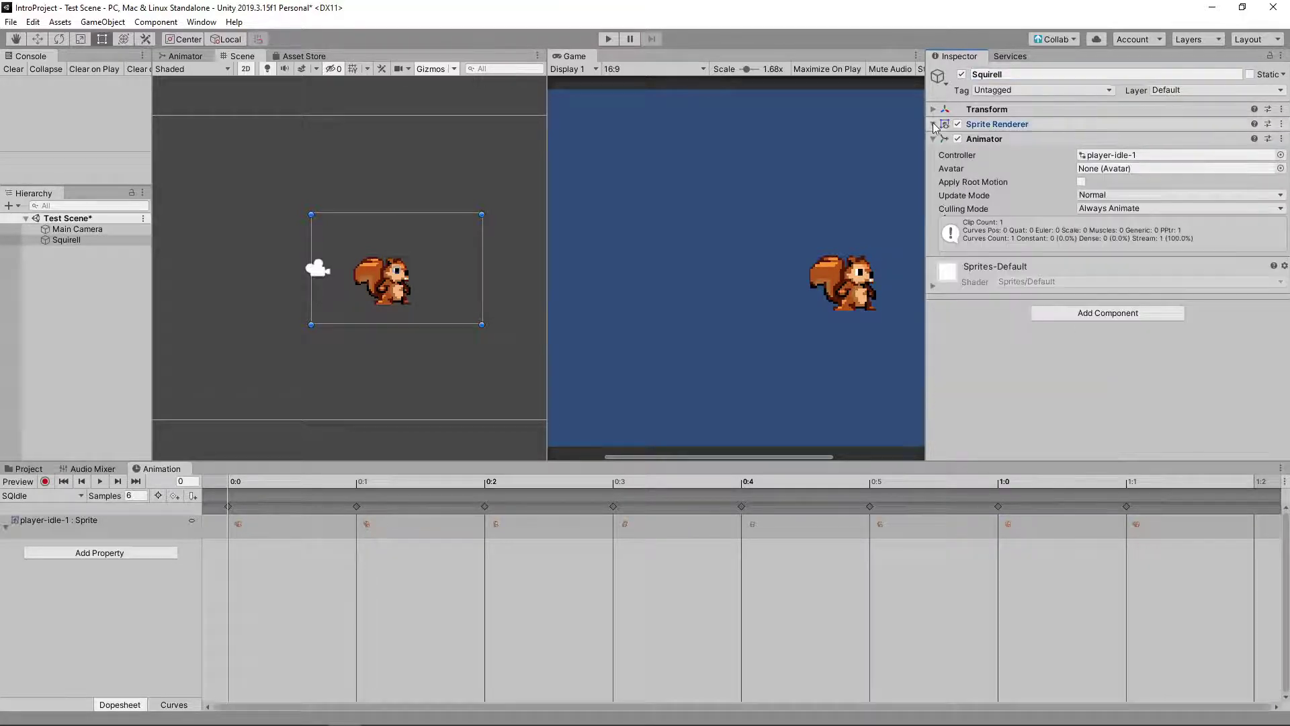
{"action": "double_click", "coordinate": [1141, 155]}
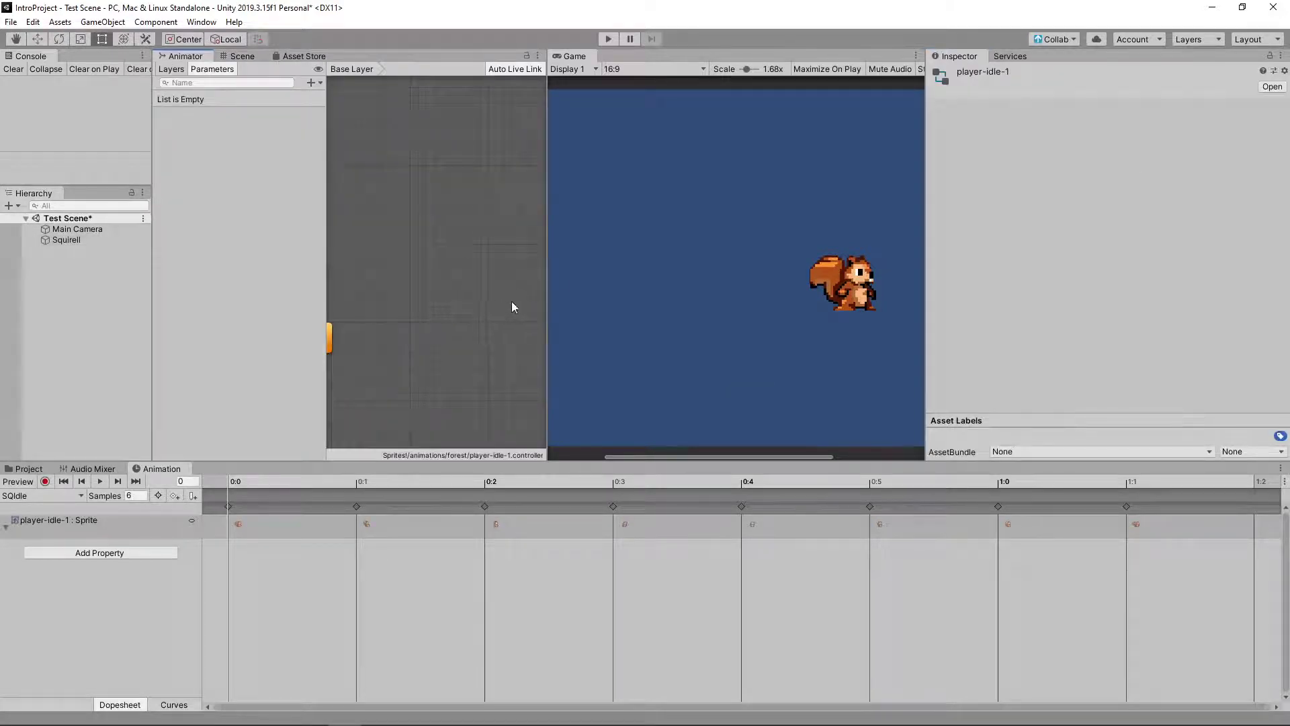
{"action": "scroll", "coordinate": [387, 295], "scroll_direction": "down", "scroll_amount": 7}
{"action": "scroll", "coordinate": [333, 300], "scroll_direction": "up", "scroll_amount": 3}
{"action": "scroll", "coordinate": [412, 301], "scroll_direction": "up", "scroll_amount": 3}
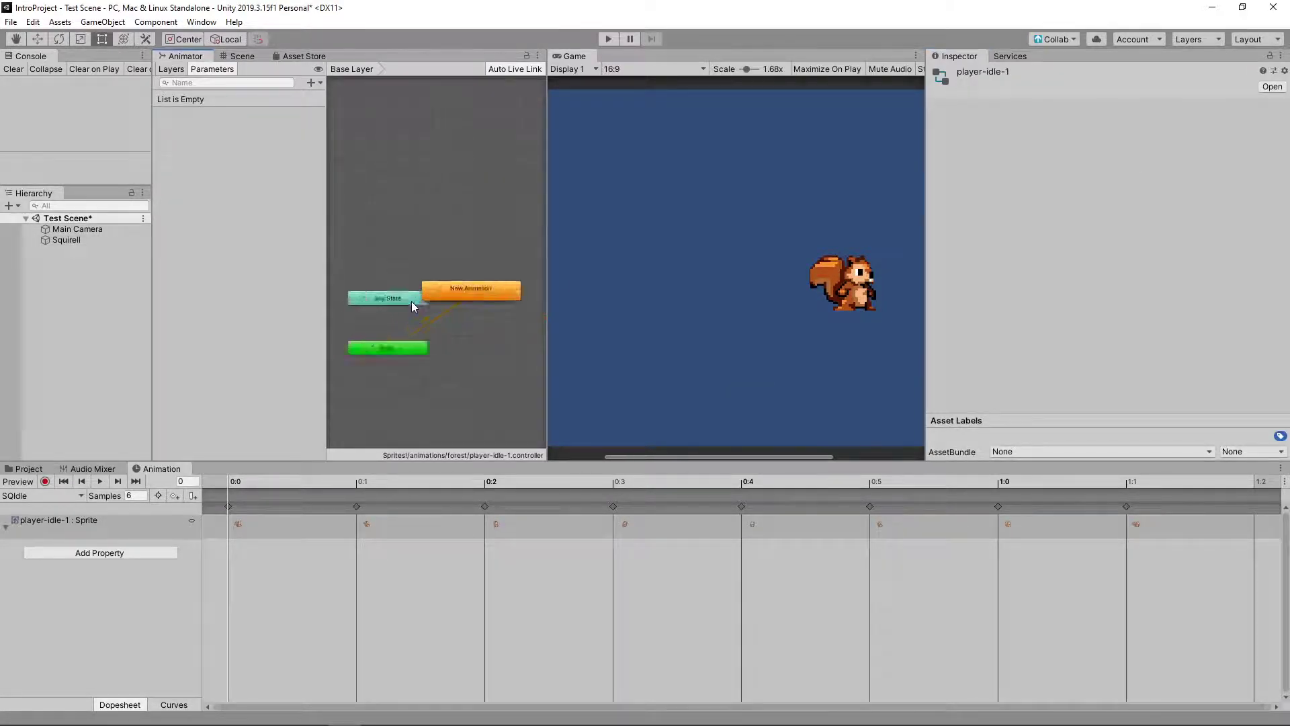
{"action": "scroll", "coordinate": [411, 302], "scroll_direction": "up", "scroll_amount": 3}
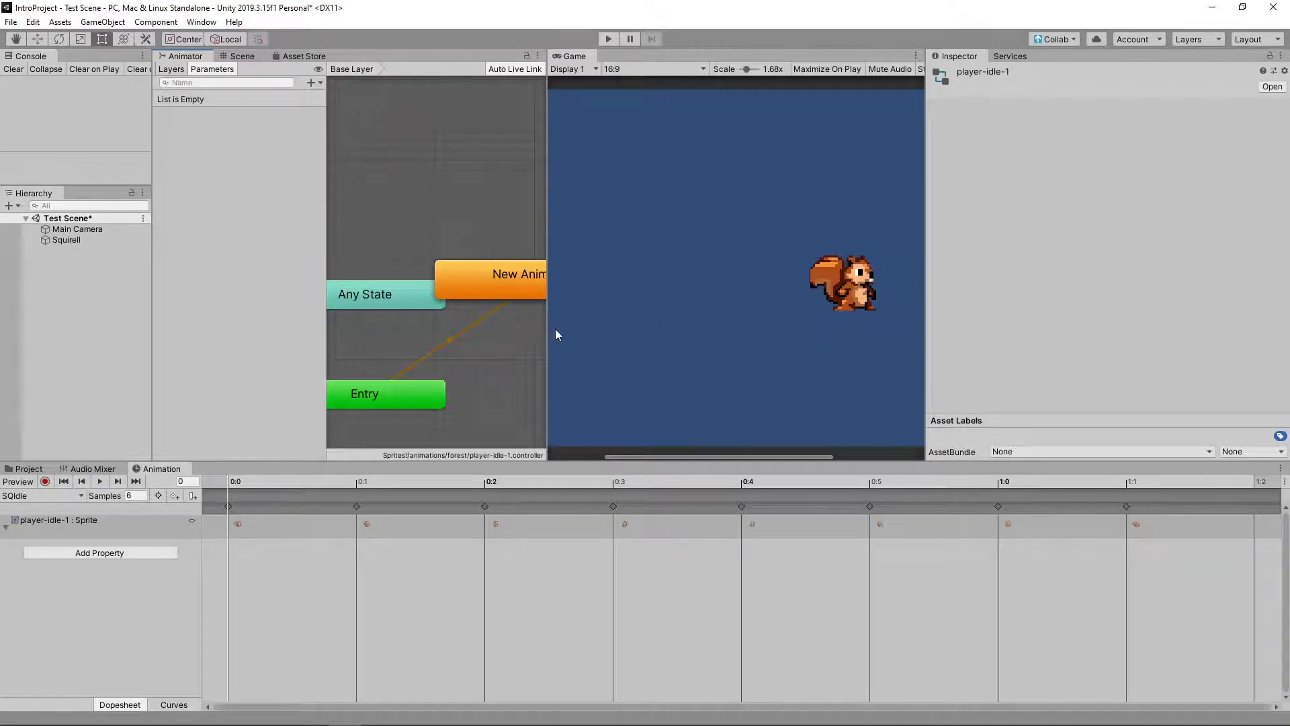
- Widen the Animator view and place the New Animation state beside the Entry node, clear of Any State
{"action": "left_click_drag", "start_coordinate": [545, 328], "coordinate": [719, 327]}
{"action": "left_click_drag", "start_coordinate": [607, 284], "coordinate": [607, 336]}
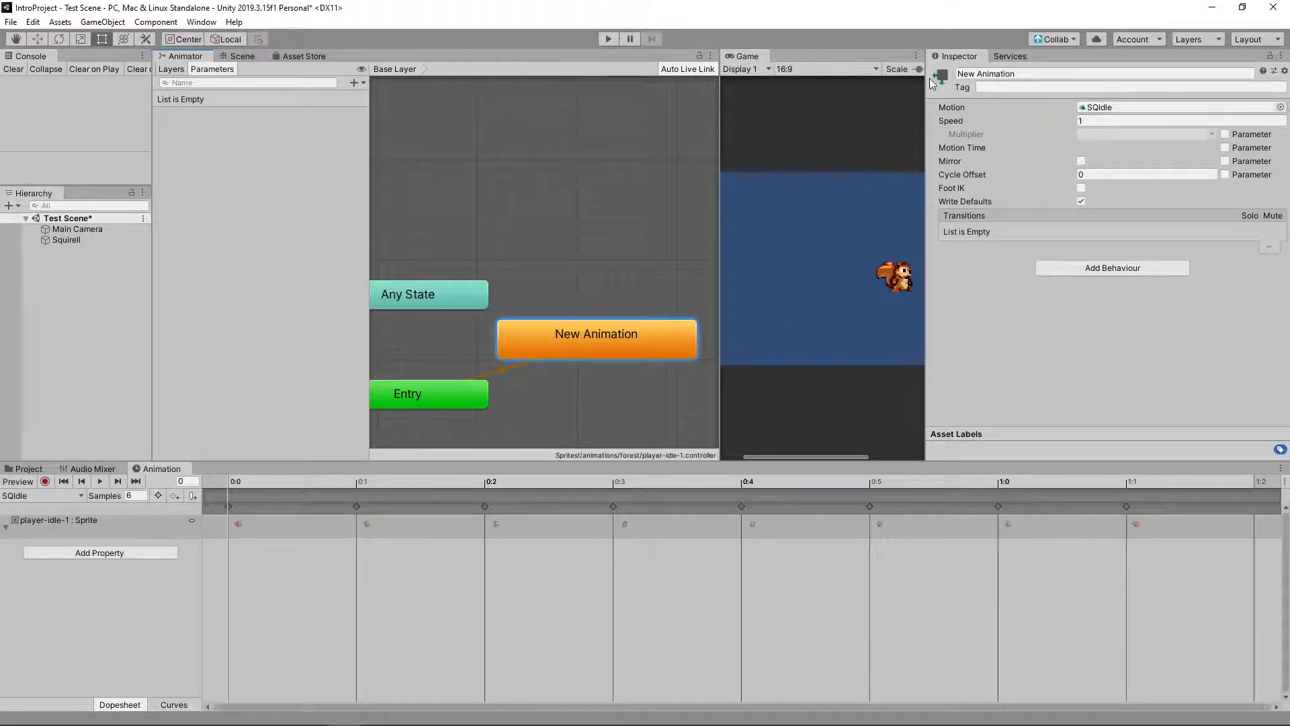
{"action": "left_click_drag", "start_coordinate": [622, 340], "coordinate": [651, 391]}
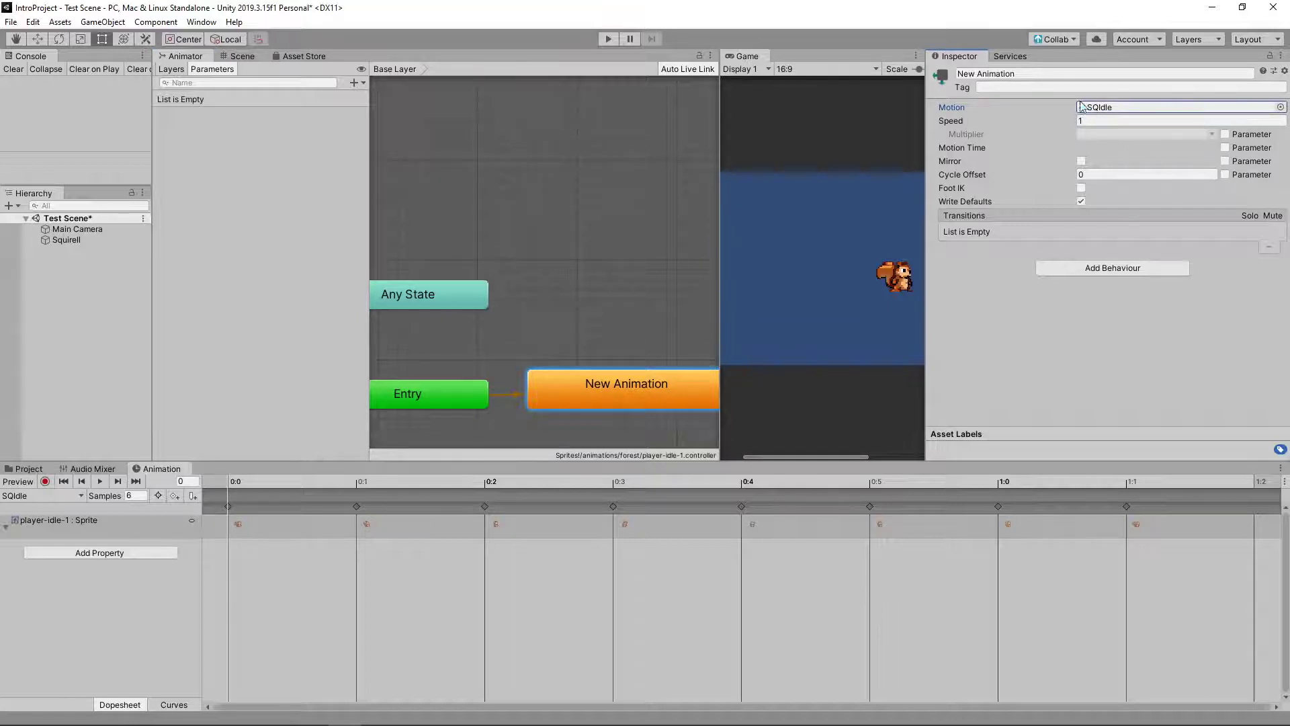
- Rename the New Animation state in the controller as Idle
{"action": "left_click", "coordinate": [1019, 74]}
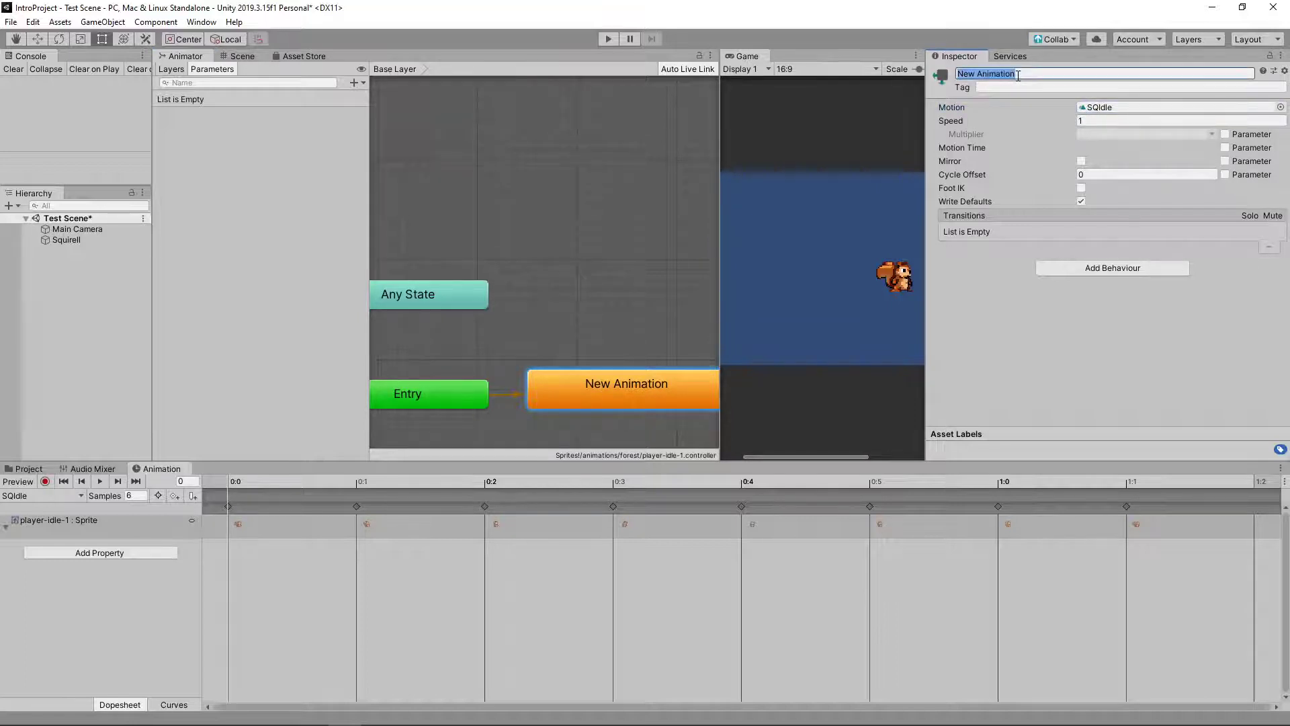
{"action": "type", "text": "Idle"}
{"action": "key", "text": "Return"}
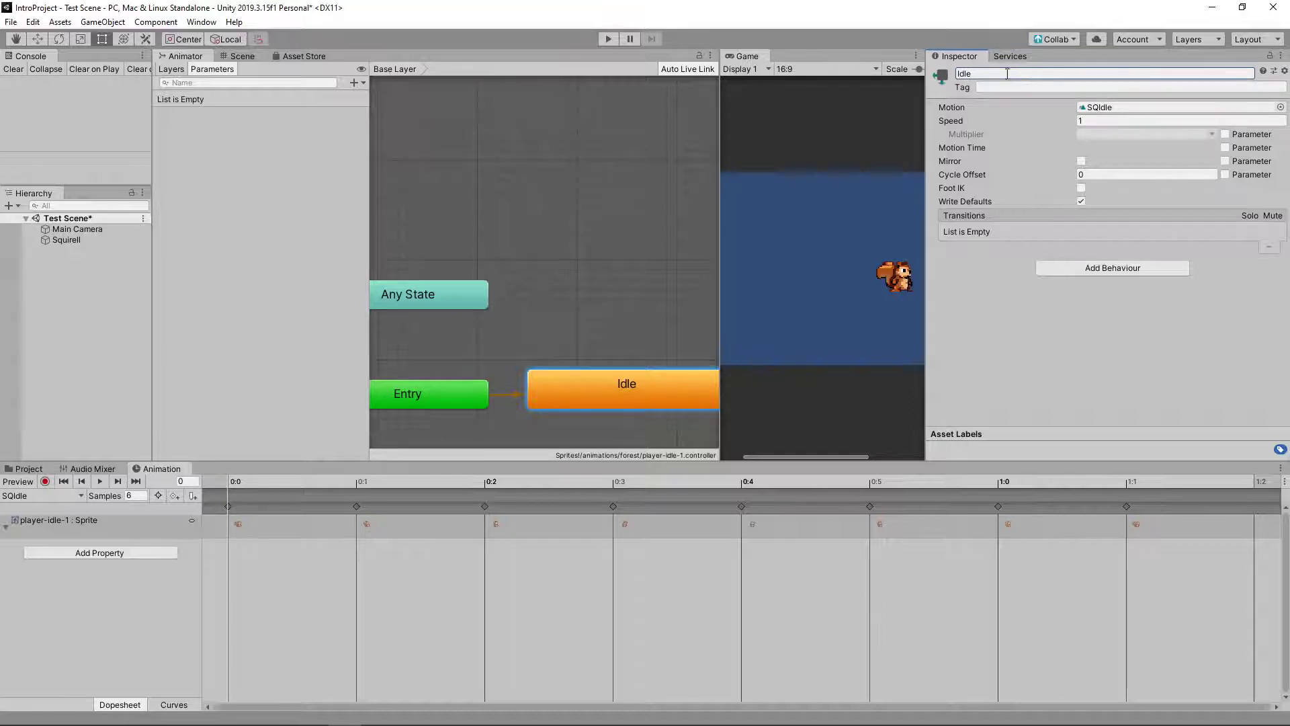
- Create an empty state in the state graph and align it directly above the Idle state
{"action": "scroll", "coordinate": [650, 328], "scroll_direction": "up", "scroll_amount": 1}
{"action": "mouse_move", "coordinate": [627, 400]}
{"action": "left_mouse_down"}
{"action": "mouse_move", "coordinate": [616, 365]}
{"action": "mouse_move", "coordinate": [617, 402]}
{"action": "left_mouse_up"}
{"action": "right_click", "coordinate": [590, 270]}
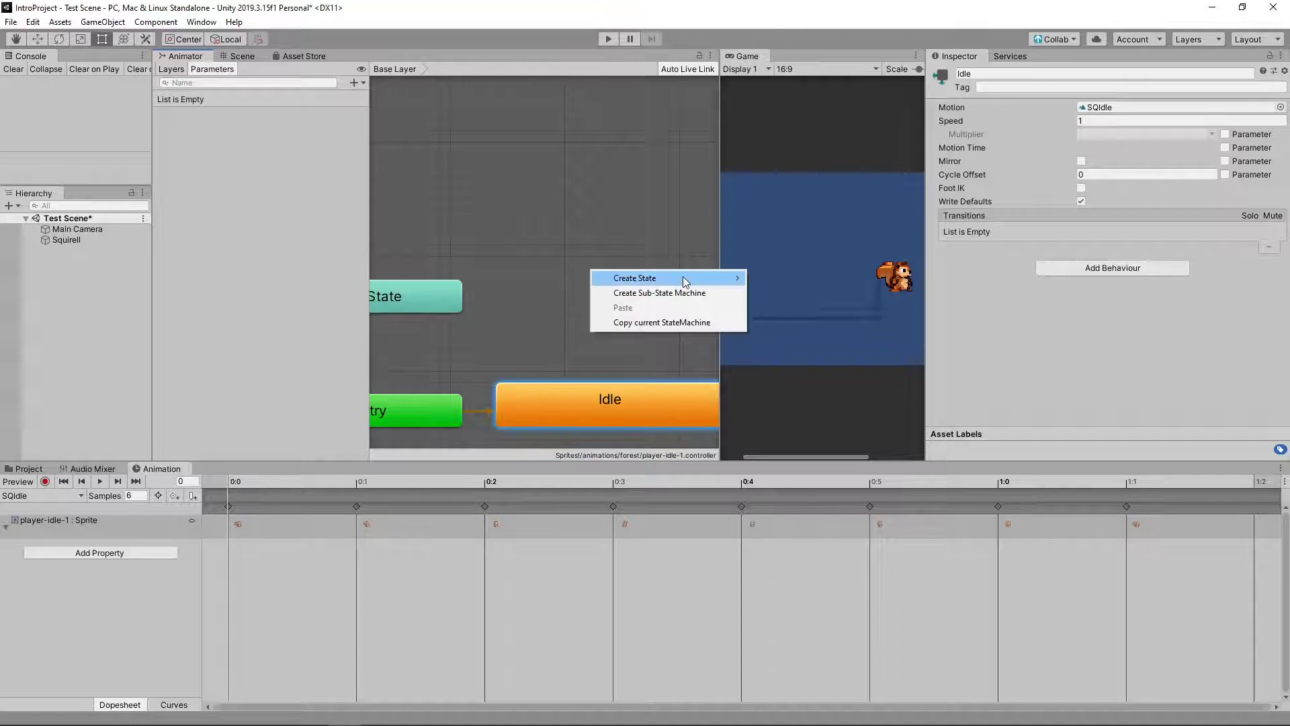
{"action": "mouse_move", "coordinate": [684, 277]}
{"action": "left_click", "coordinate": [787, 278]}
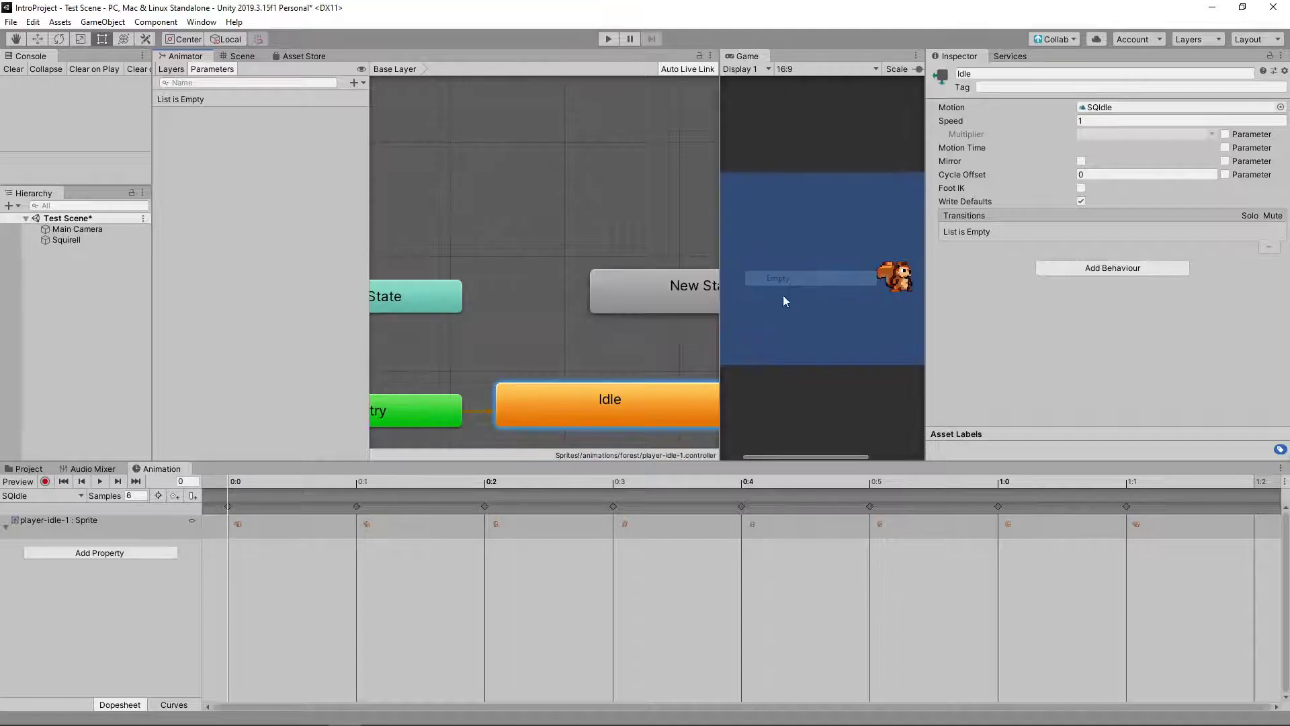
{"action": "left_click_drag", "start_coordinate": [577, 308], "coordinate": [578, 319]}
{"action": "right_click", "coordinate": [588, 300]}
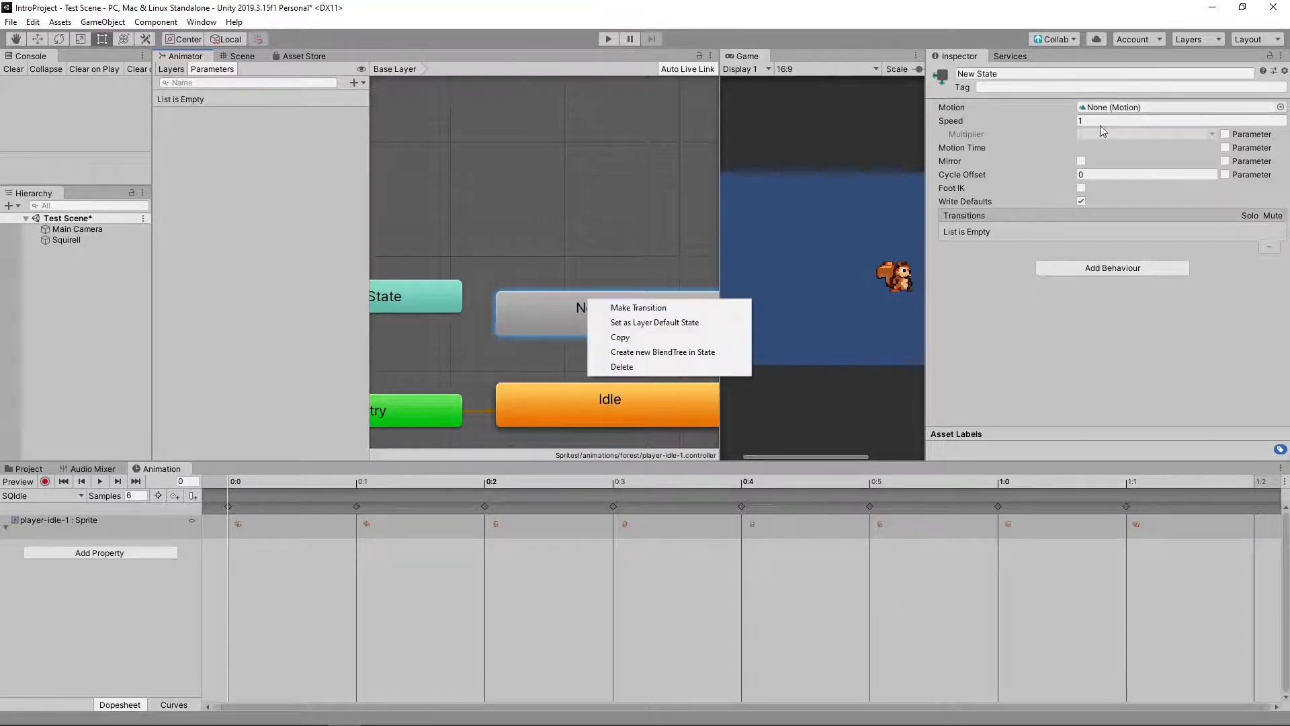
{"action": "left_click", "coordinate": [1152, 108]}
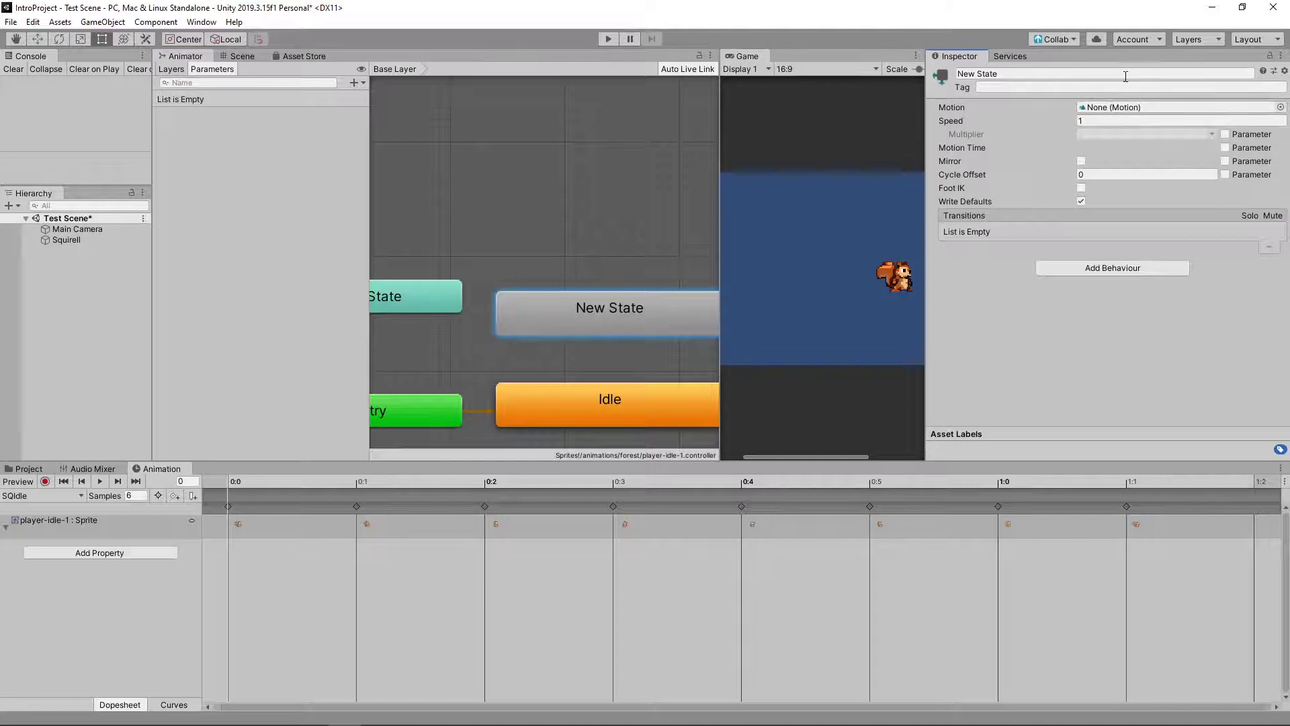
{"action": "left_click", "coordinate": [1000, 72]}
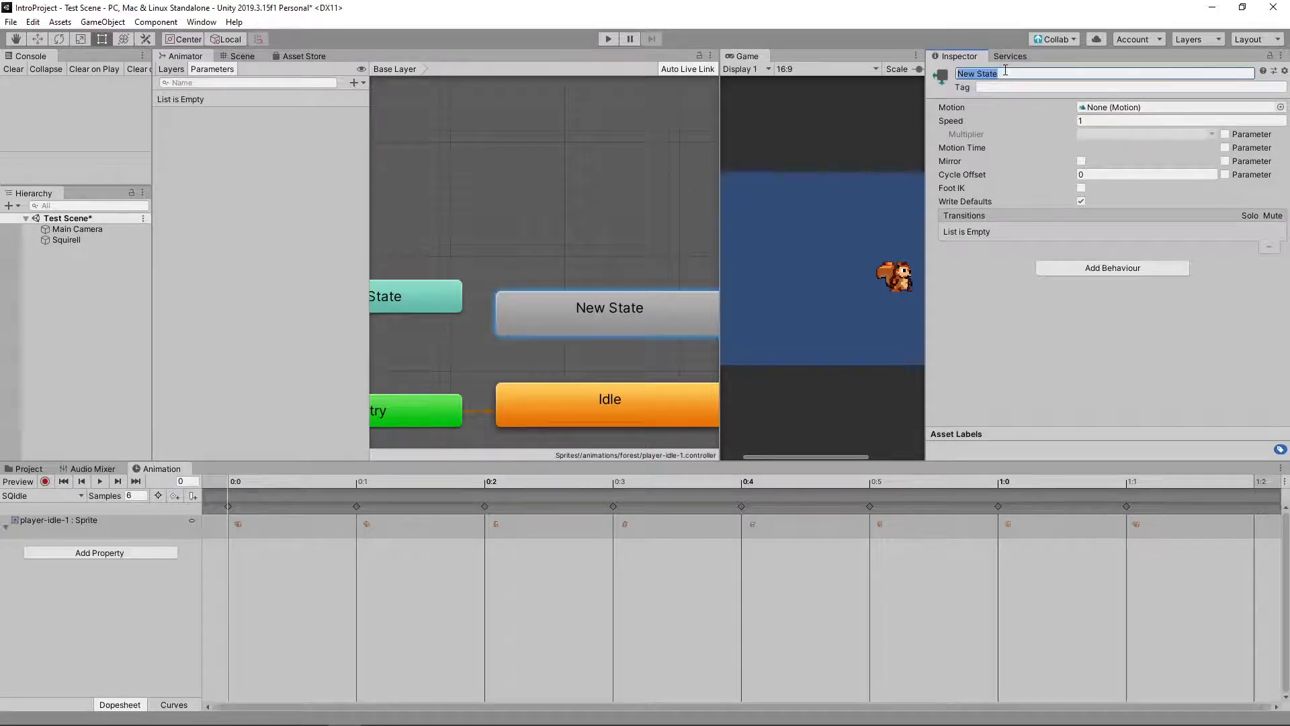
- Look through the Tiny RPG Forest hero idle sprite folders in the project assets, then collapse that pack
{"action": "left_click", "coordinate": [29, 468]}
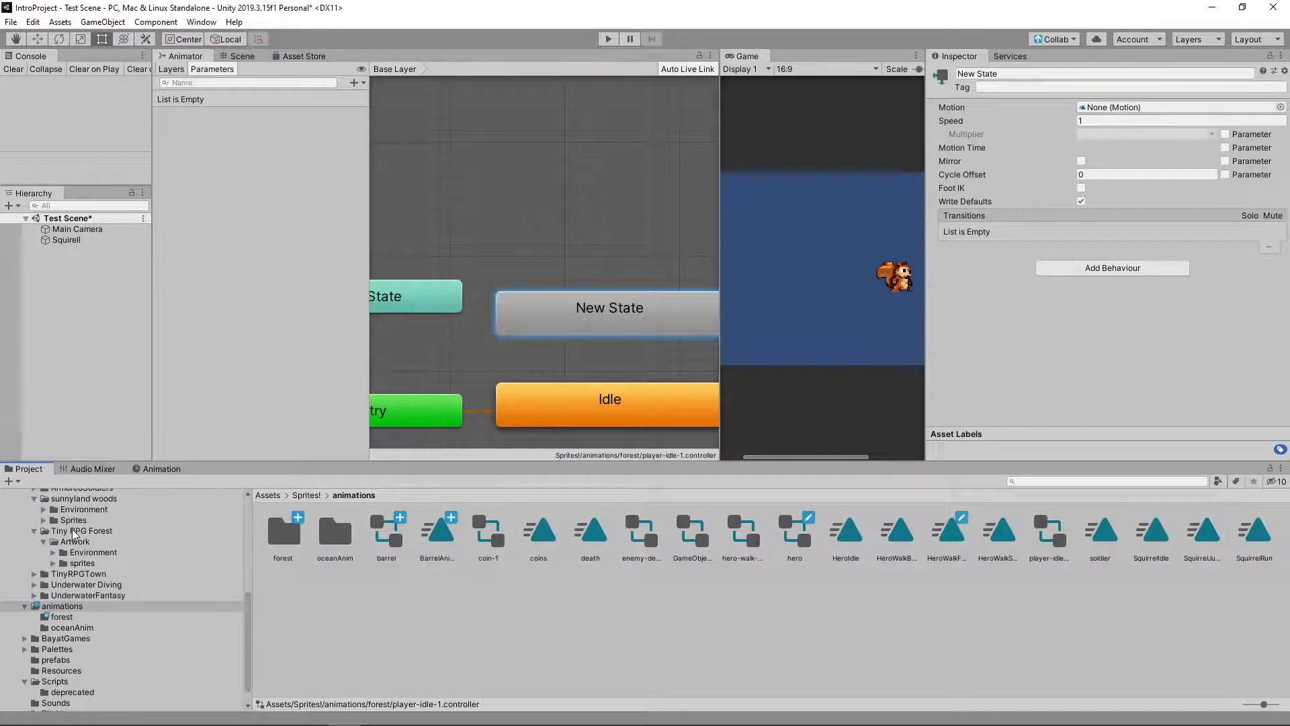
{"action": "left_click", "coordinate": [71, 565]}
{"action": "left_click", "coordinate": [53, 564]}
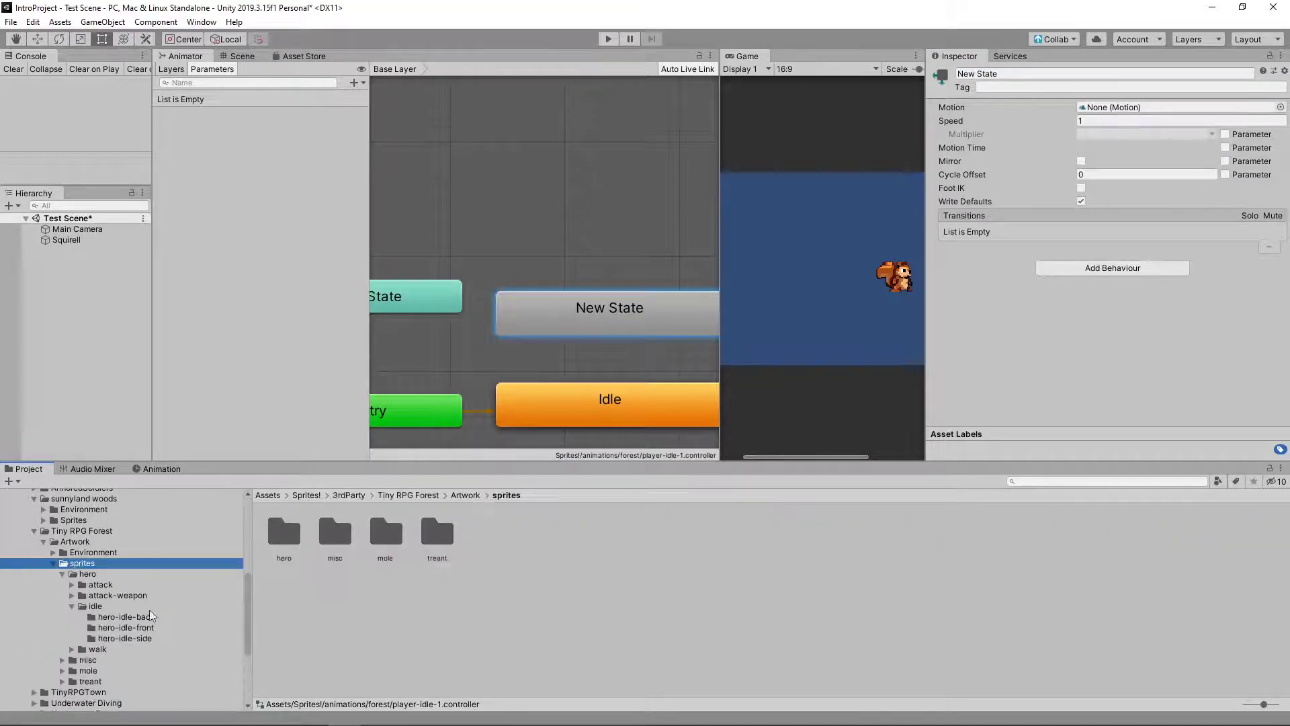
{"action": "left_click", "coordinate": [98, 606]}
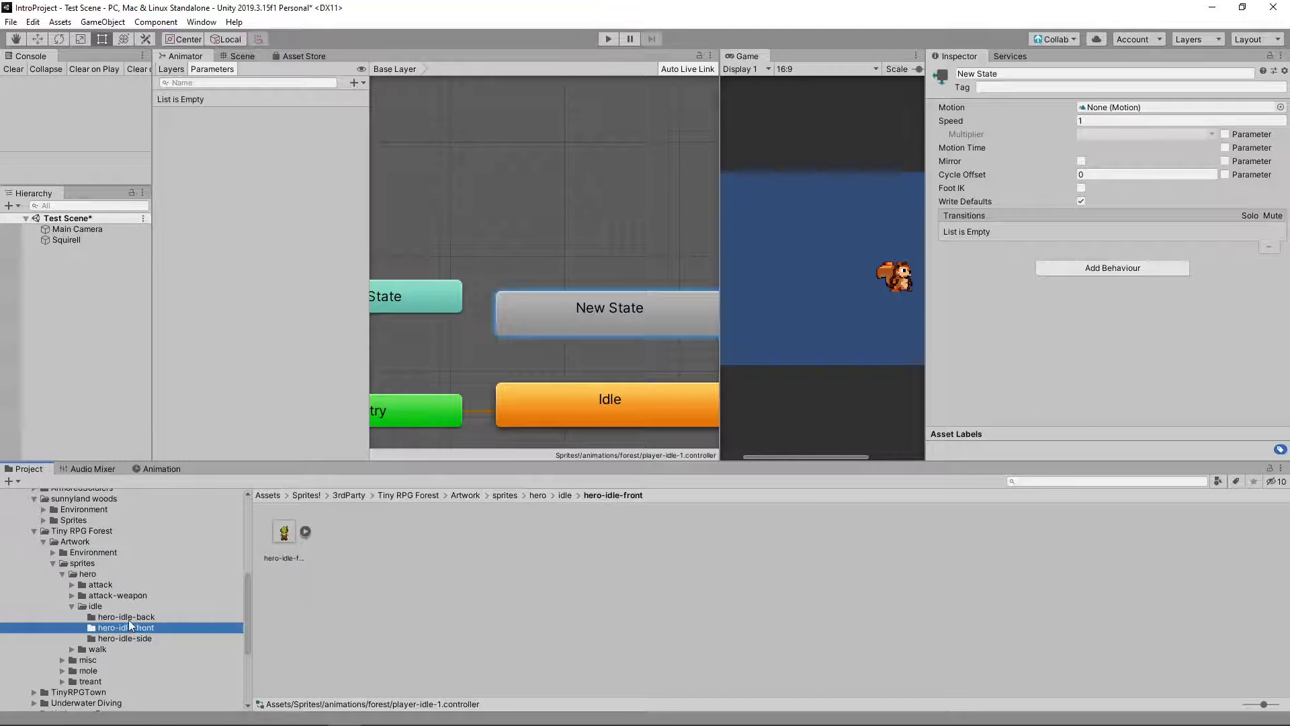
{"action": "left_click", "coordinate": [127, 619]}
{"action": "left_click", "coordinate": [115, 639]}
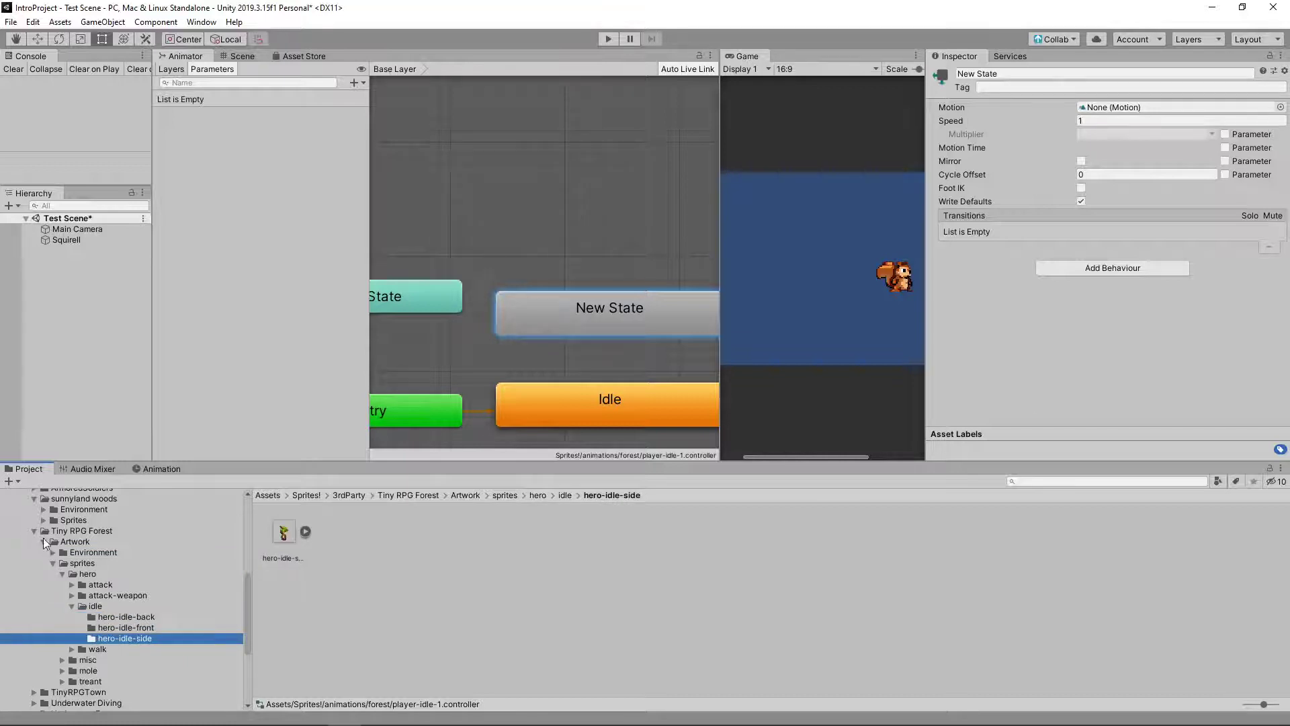
{"action": "left_click", "coordinate": [34, 531]}
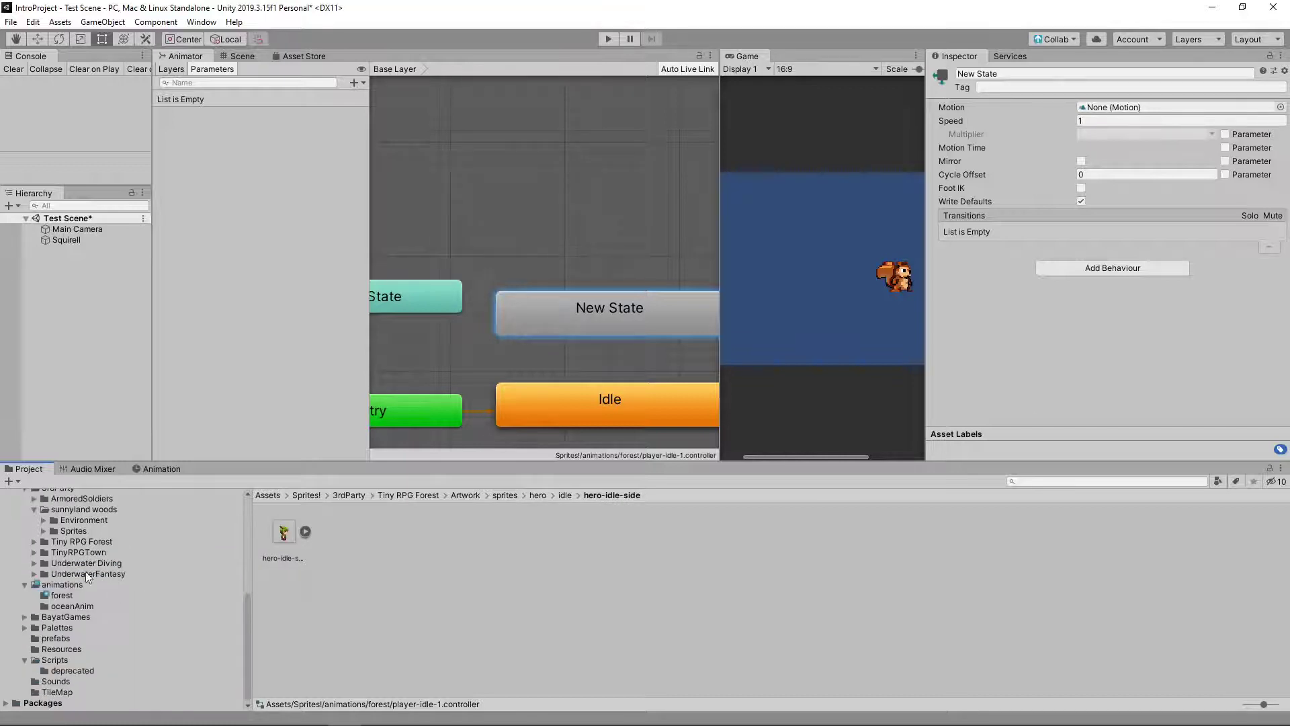
- Find the run folder among the sunnyland woods player sprites and select all six player-run sprites
{"action": "left_click", "coordinate": [74, 531]}
{"action": "left_click", "coordinate": [44, 531]}
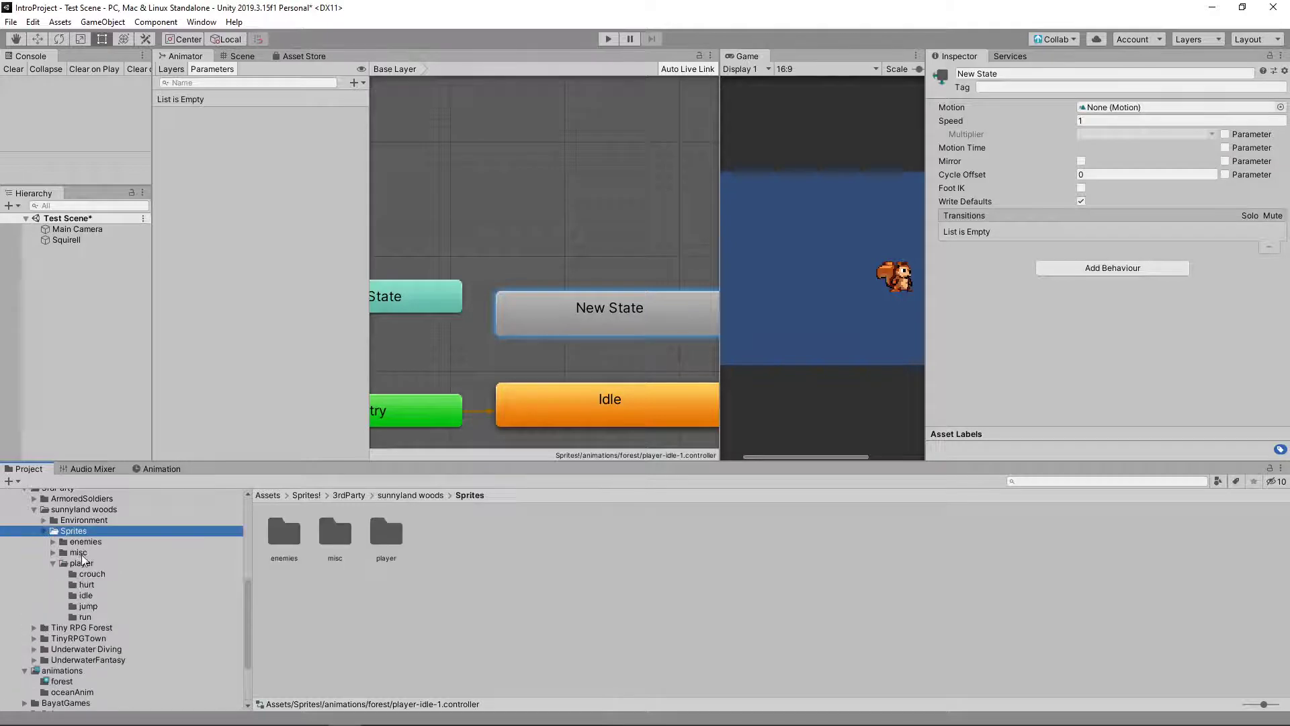
{"action": "left_click", "coordinate": [83, 584]}
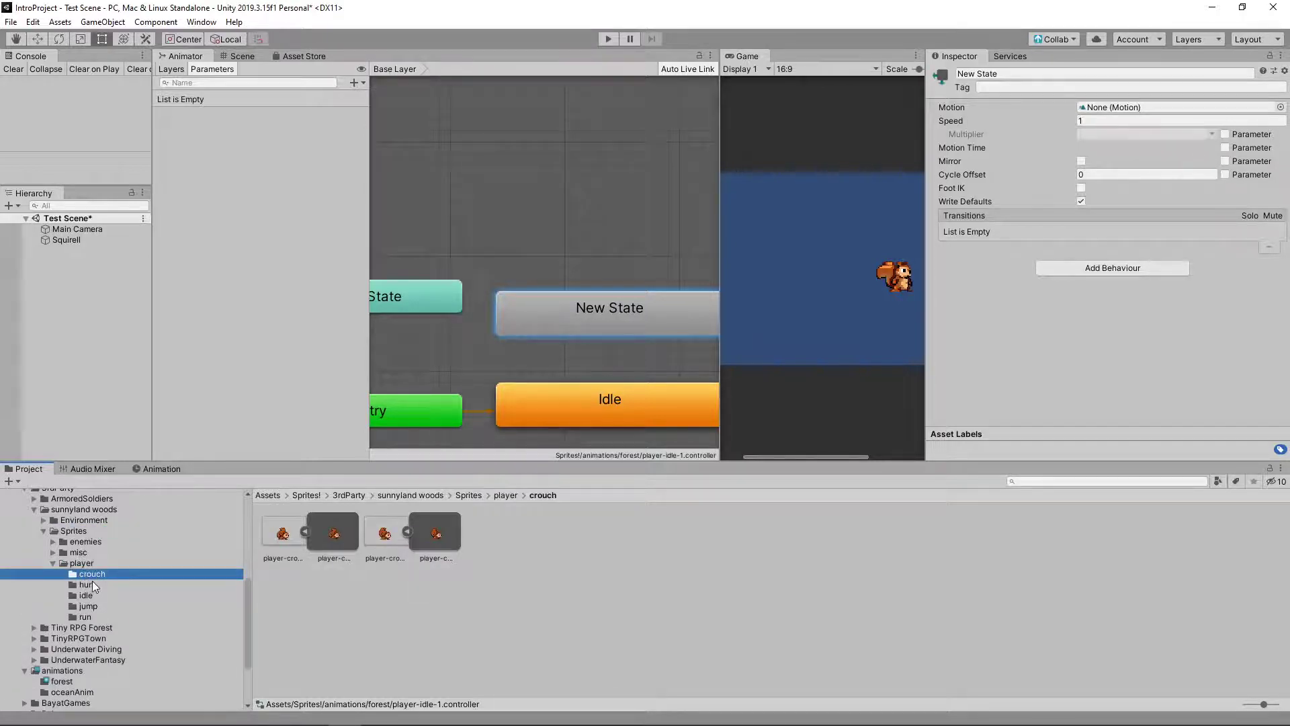
{"action": "left_click", "coordinate": [81, 596]}
{"action": "left_click", "coordinate": [90, 606]}
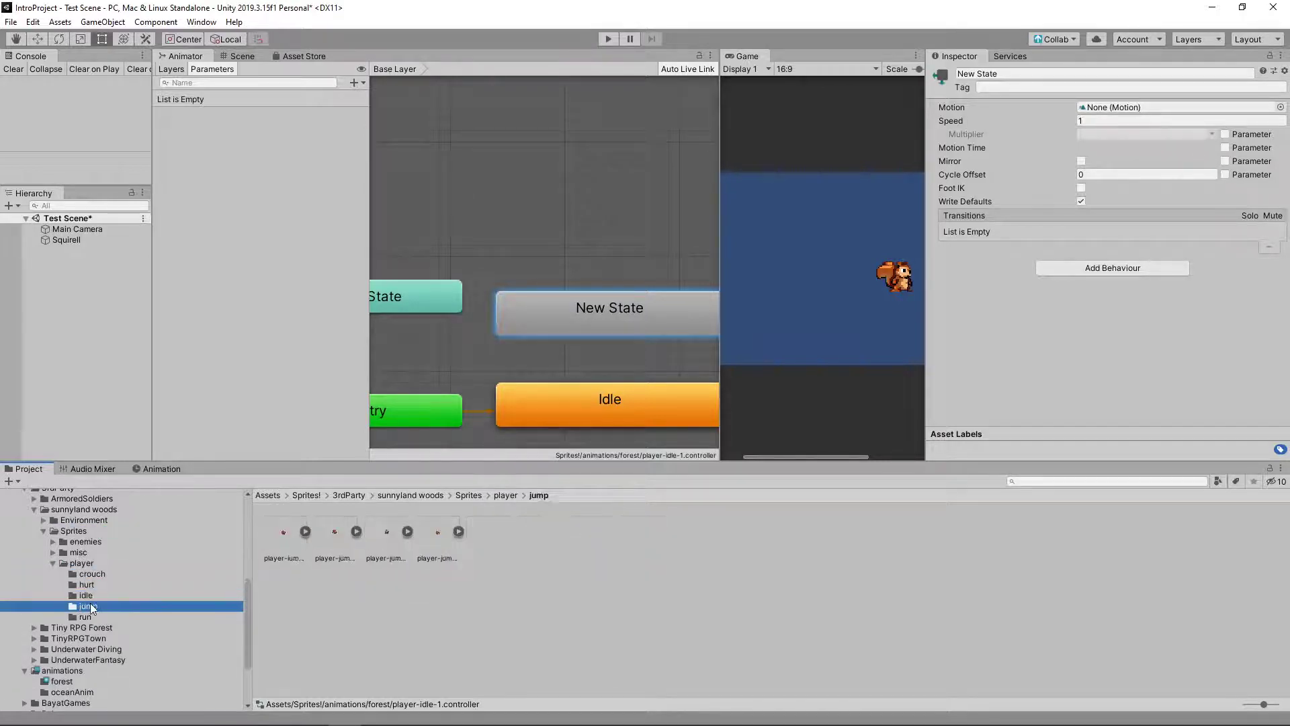
{"action": "left_click", "coordinate": [89, 616]}
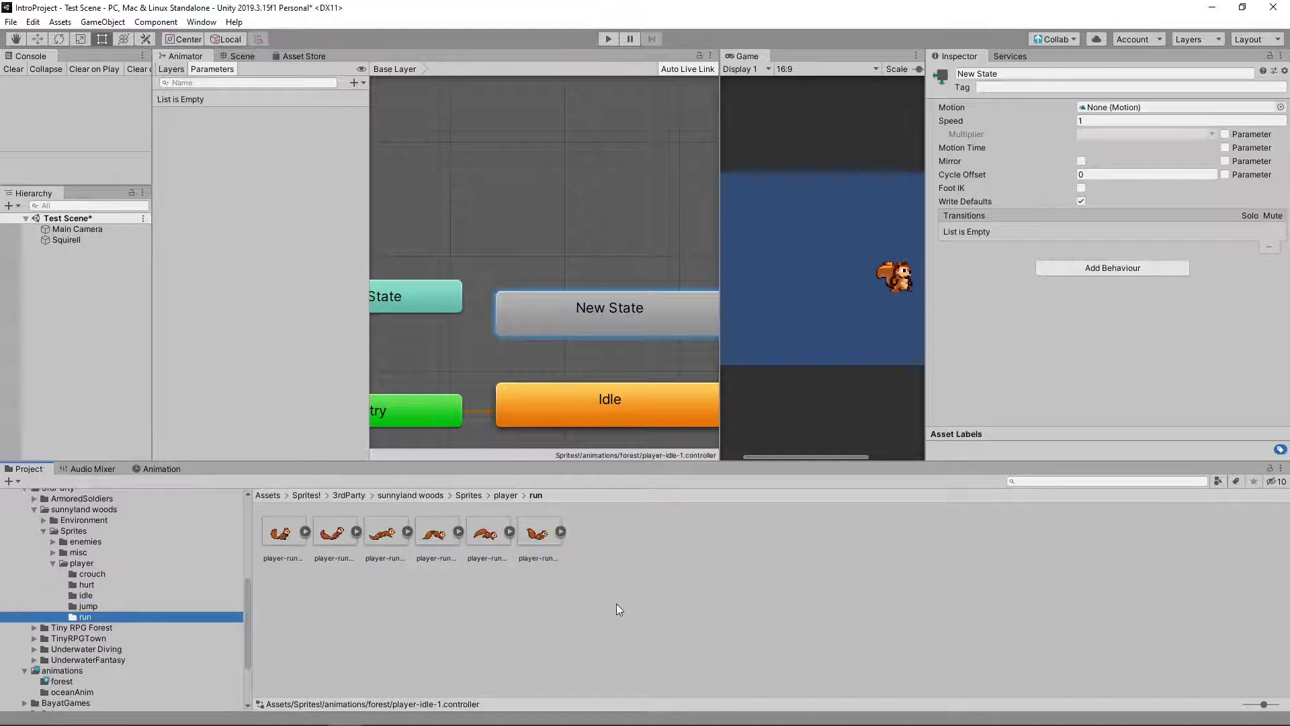
{"action": "left_click", "coordinate": [543, 581]}
{"action": "left_click", "coordinate": [287, 535]}
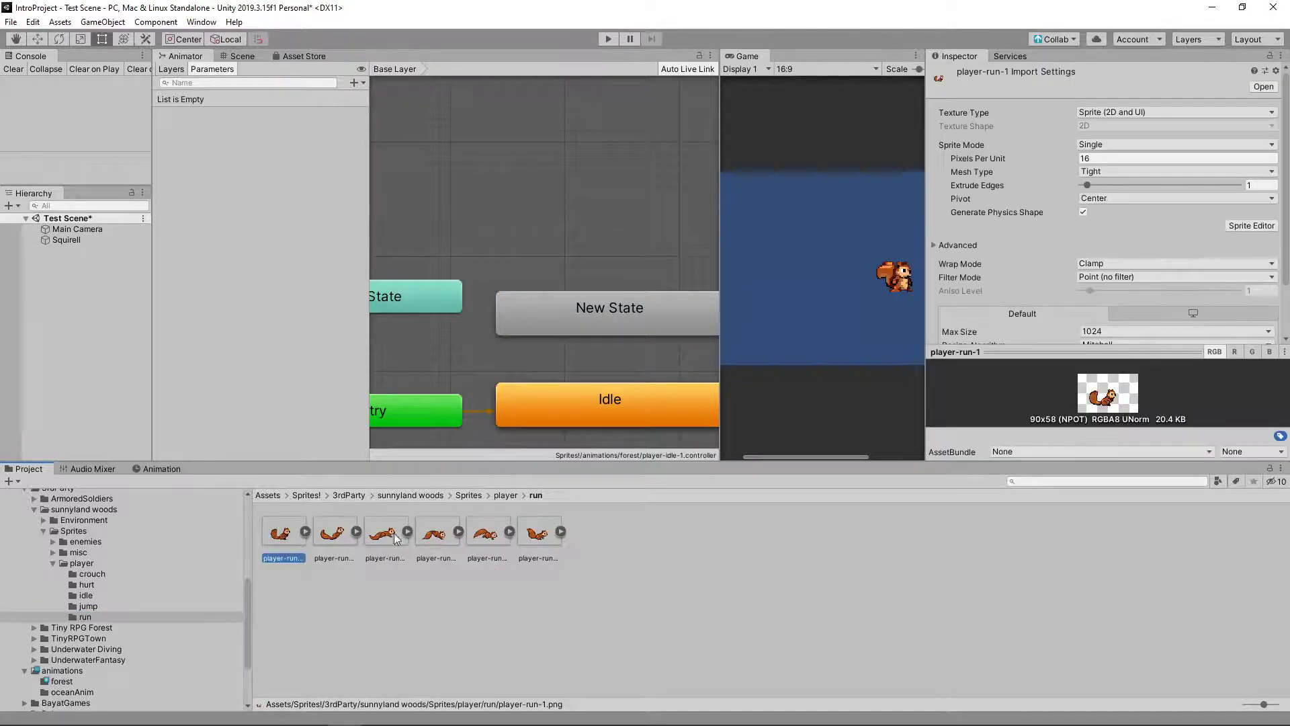
{"action": "left_click", "coordinate": [545, 522], "text": "shift"}
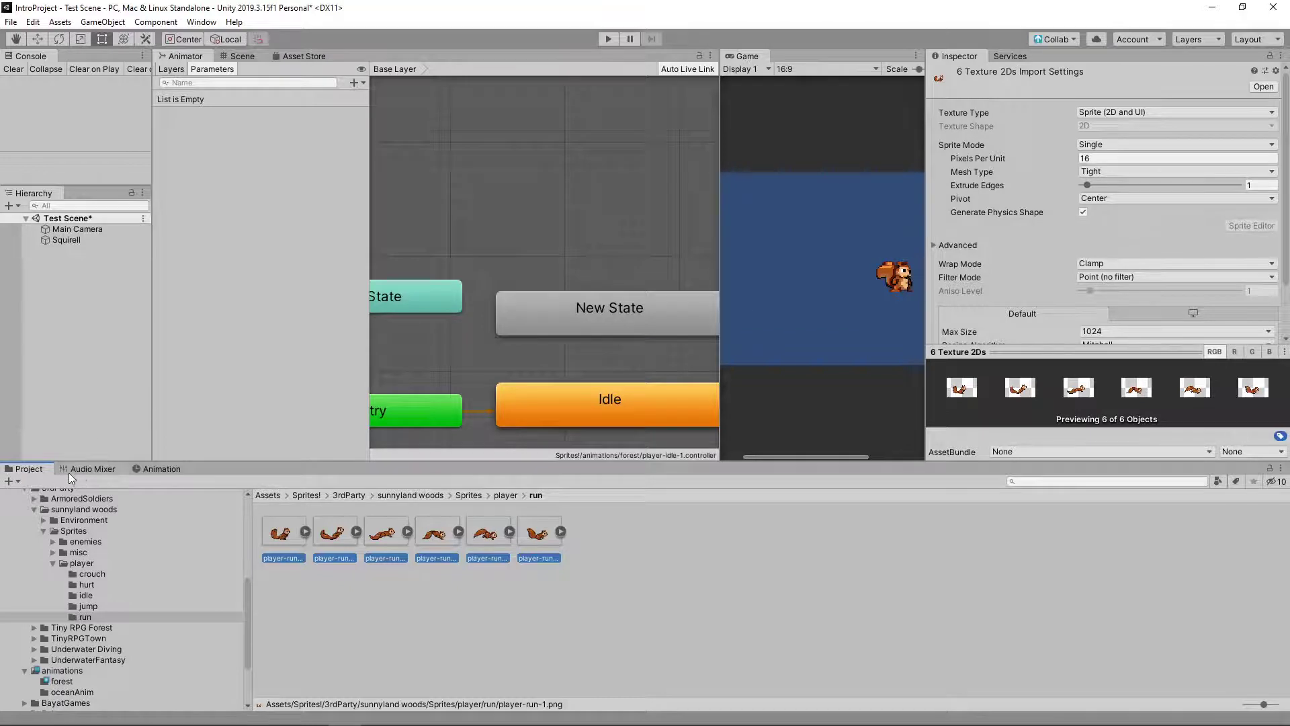
- Dock the Project panel beneath the Hierarchy and create a new animation clip SQRun.anim in the Sprites!/animations/forest folder
{"action": "left_click_drag", "start_coordinate": [27, 468], "coordinate": [80, 402]}
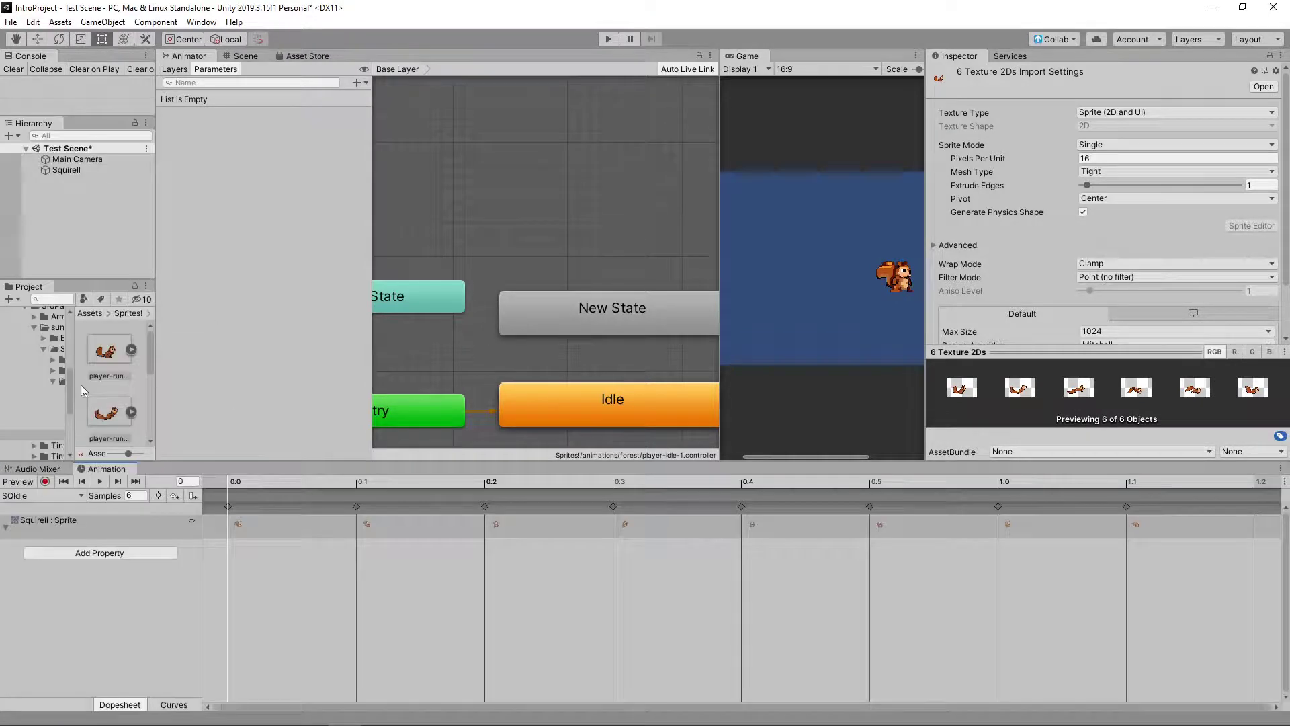
{"action": "left_click", "coordinate": [41, 498]}
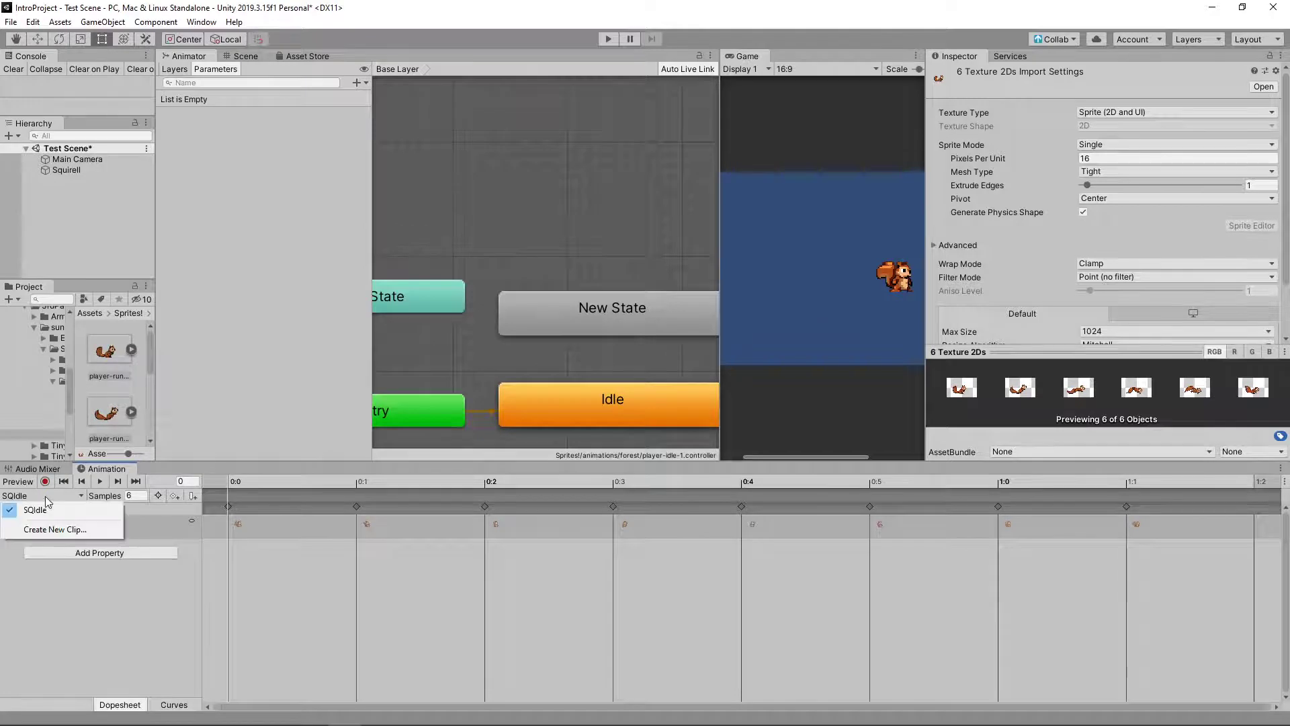
{"action": "left_click", "coordinate": [55, 531]}
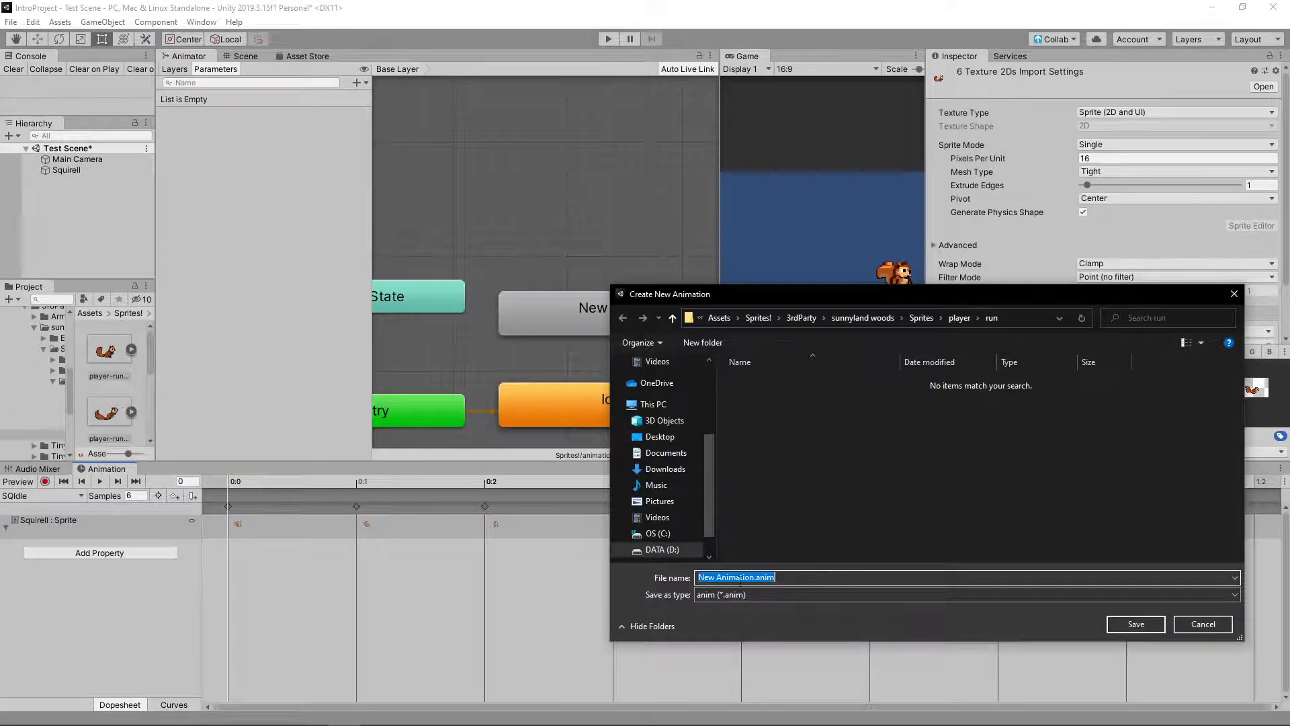
{"action": "left_click", "coordinate": [750, 578]}
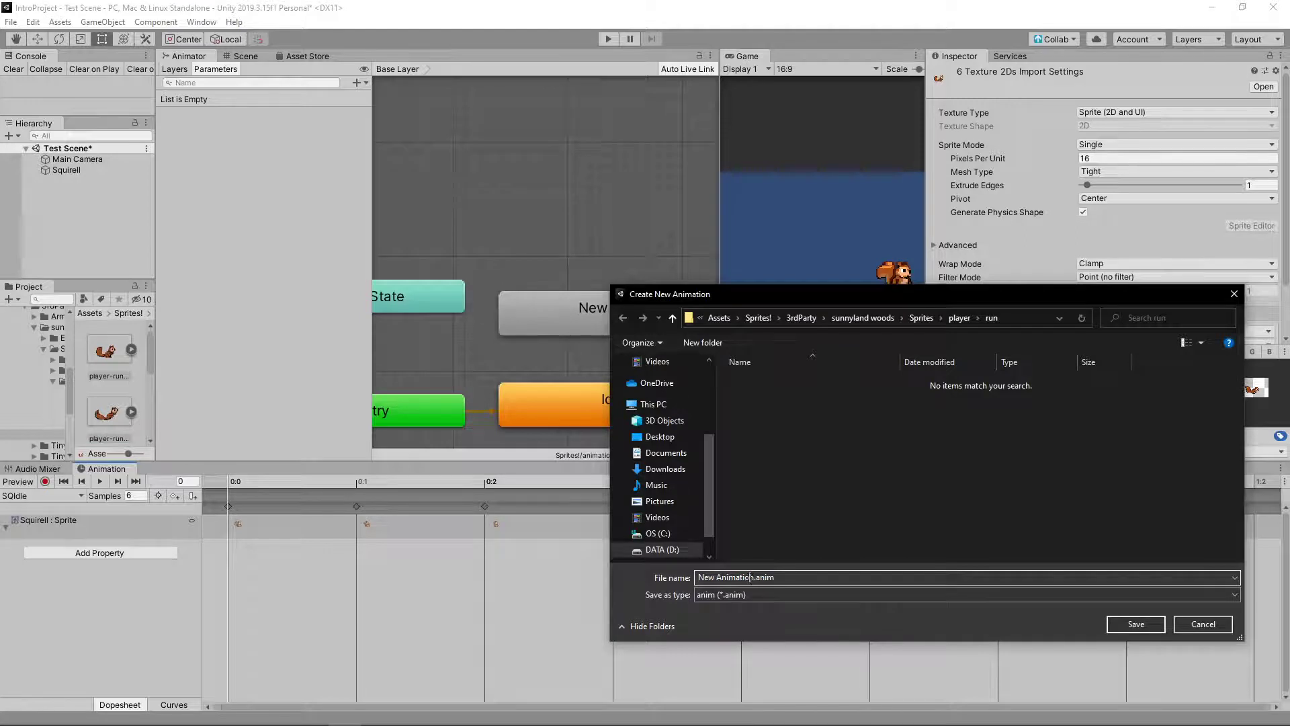
{"action": "left_click_drag", "start_coordinate": [751, 577], "coordinate": [644, 578]}
{"action": "type", "text": "SQRun"}
{"action": "left_click", "coordinate": [758, 318]}
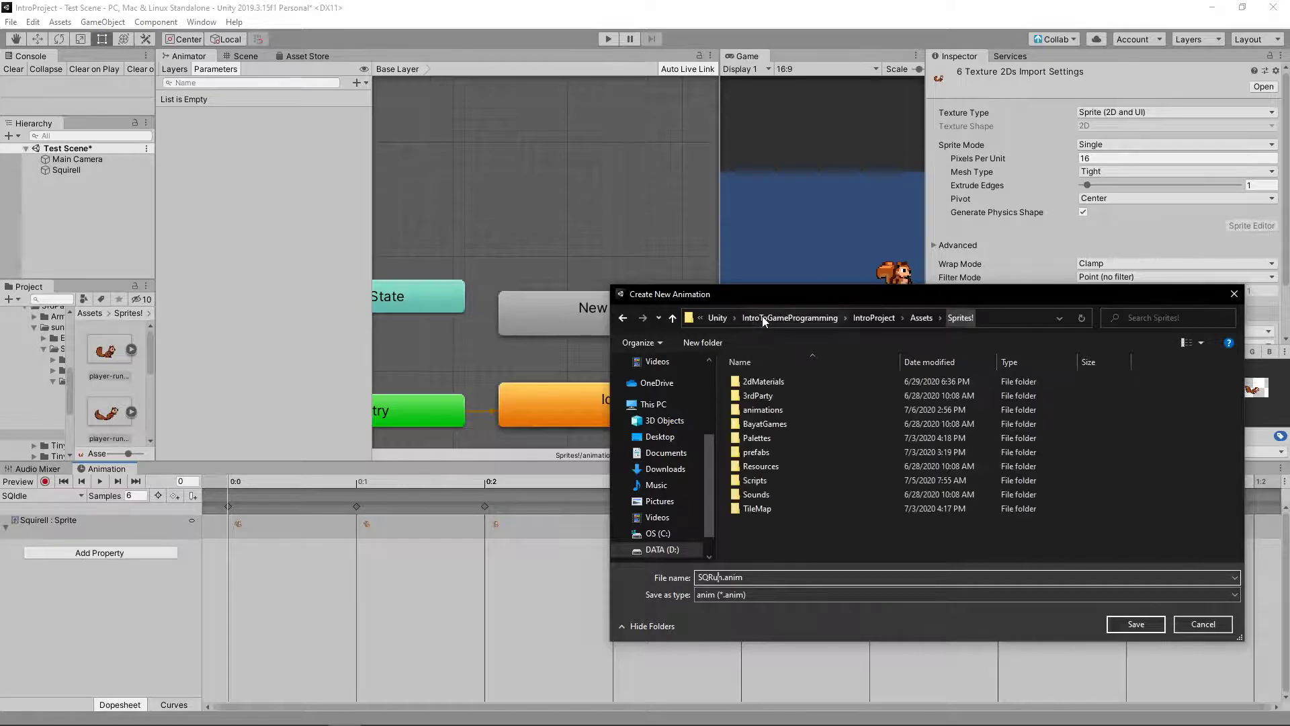
{"action": "double_click", "coordinate": [773, 412]}
{"action": "double_click", "coordinate": [761, 382]}
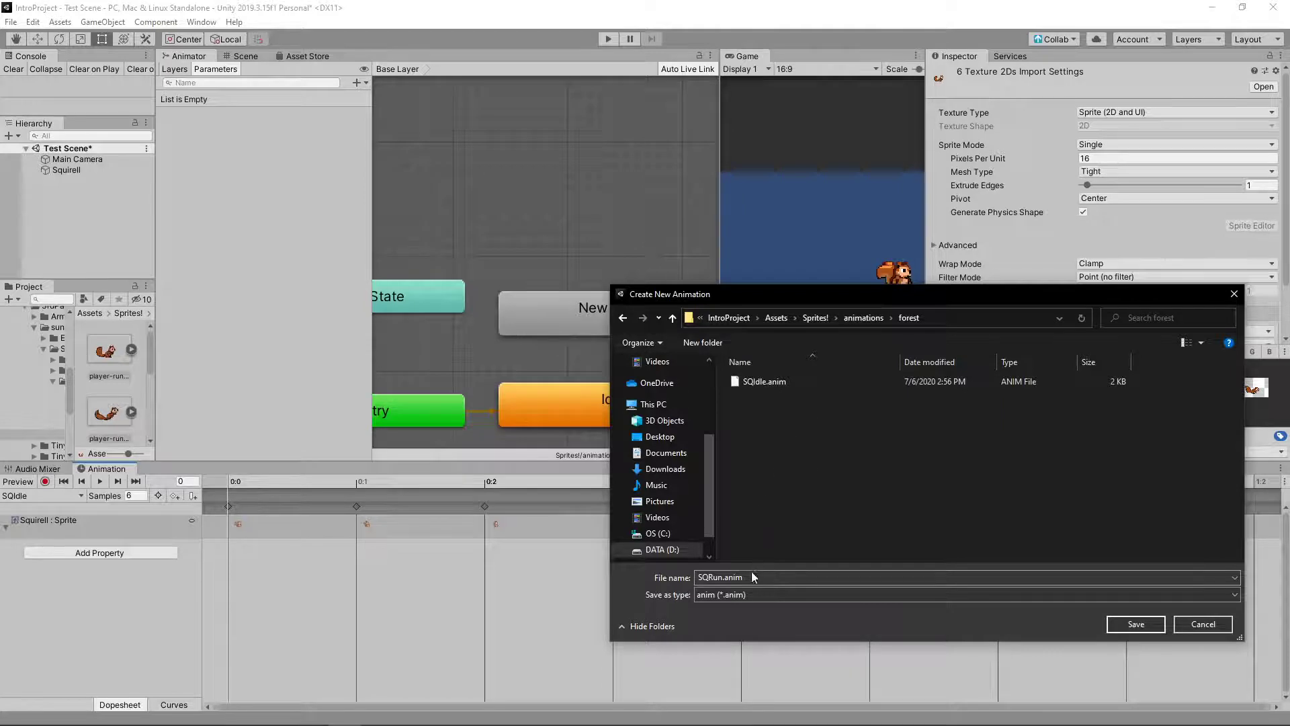
{"action": "left_click", "coordinate": [1156, 627]}
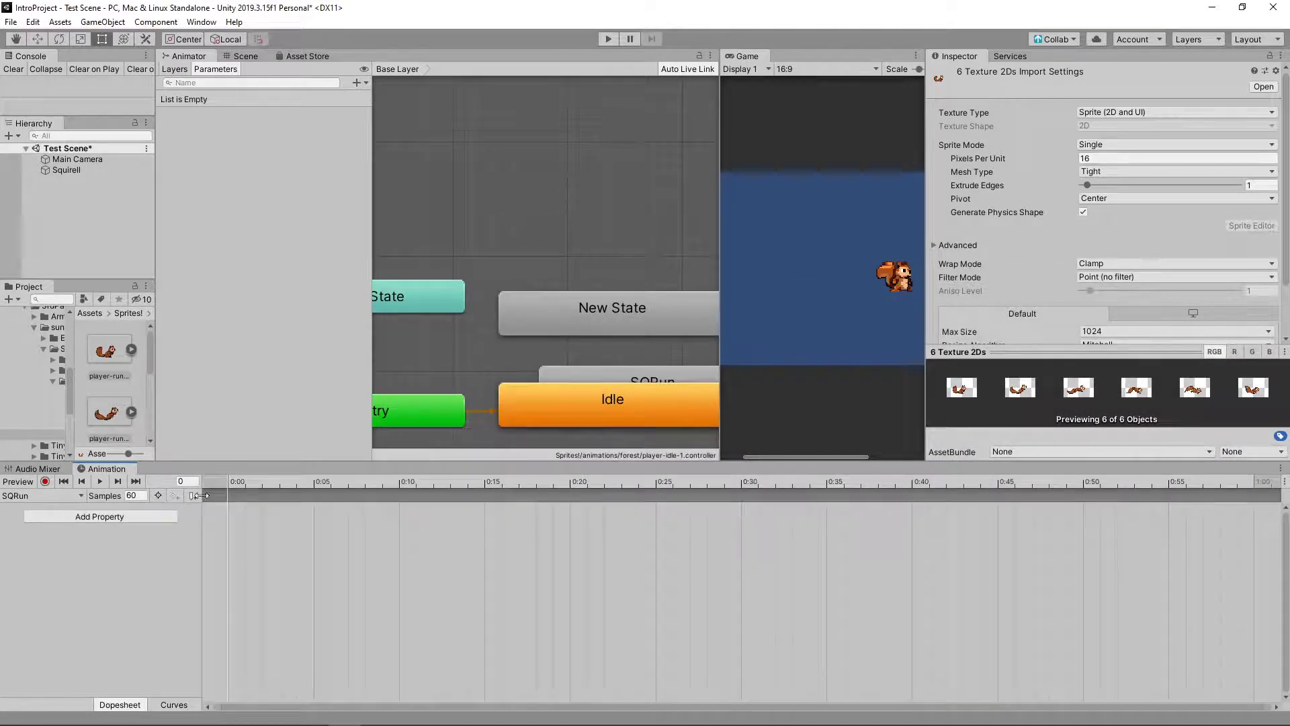
- Add the six player-run sprites to the start of the SQRun timeline, set Samples to 6 and preview the clip
{"action": "left_click_drag", "start_coordinate": [110, 349], "coordinate": [232, 498]}
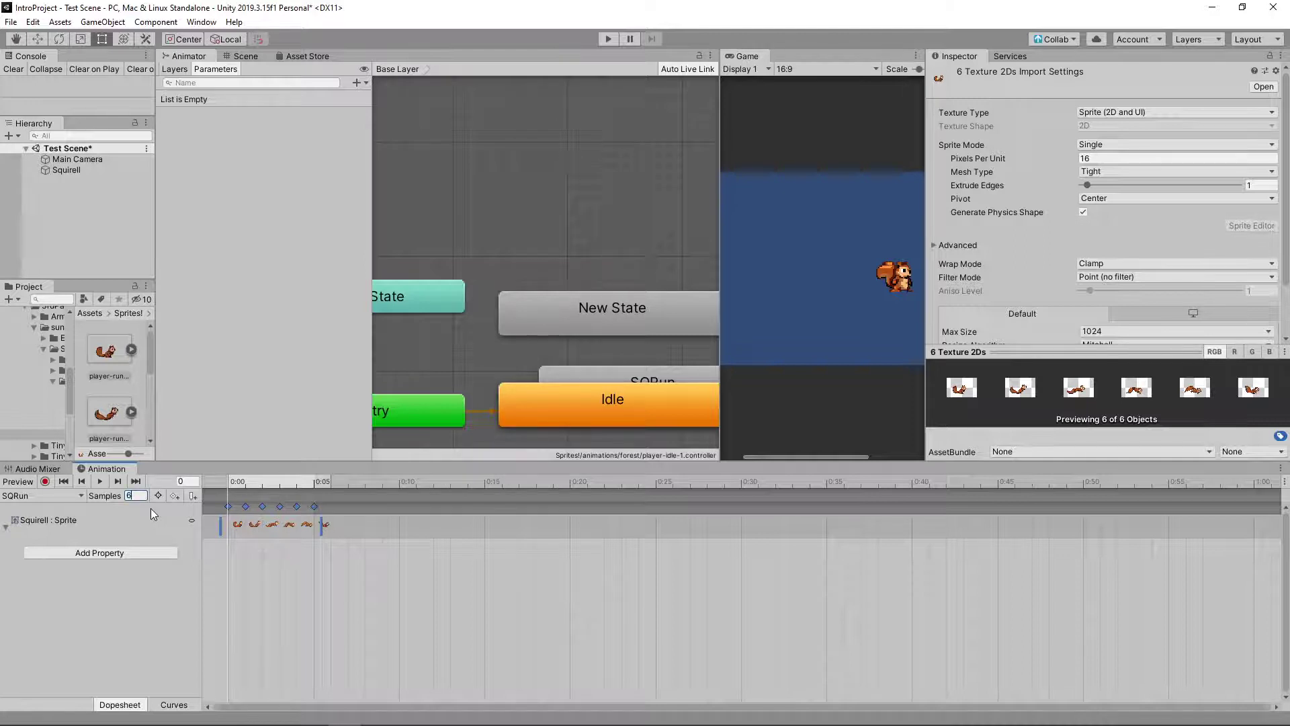
{"action": "key", "text": "Return"}
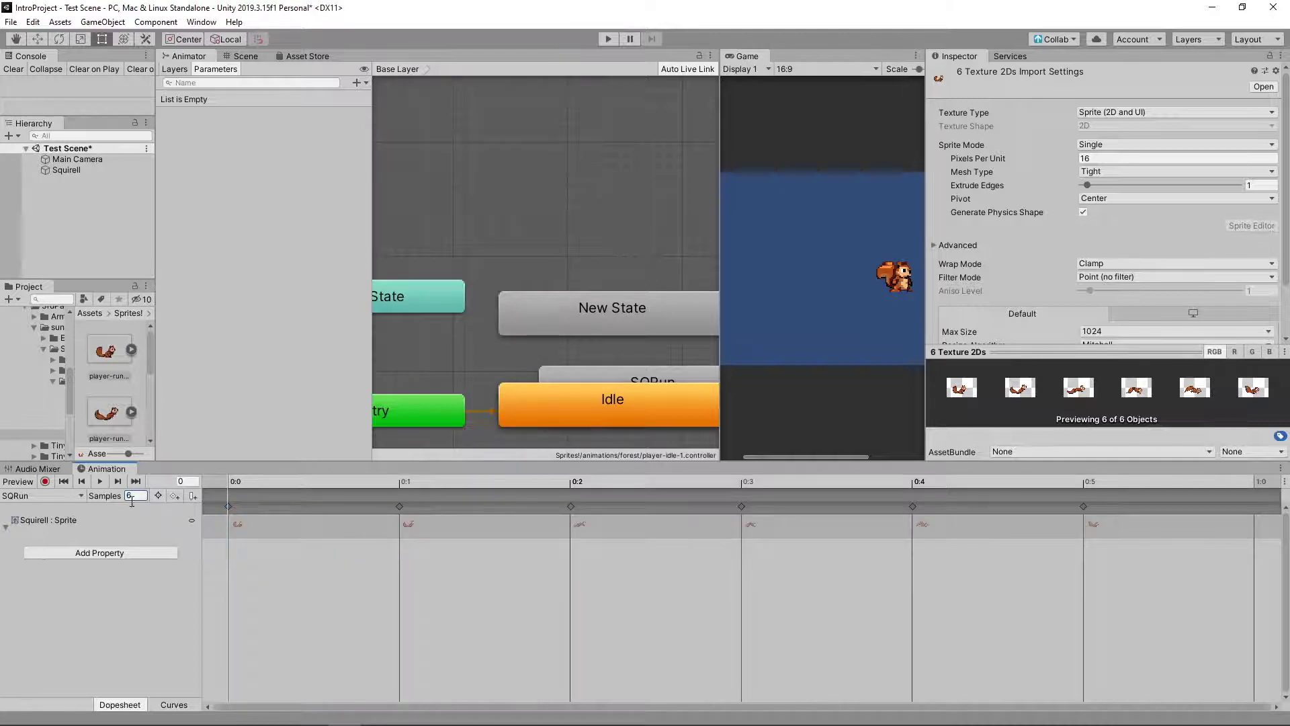
{"action": "left_click", "coordinate": [99, 482]}
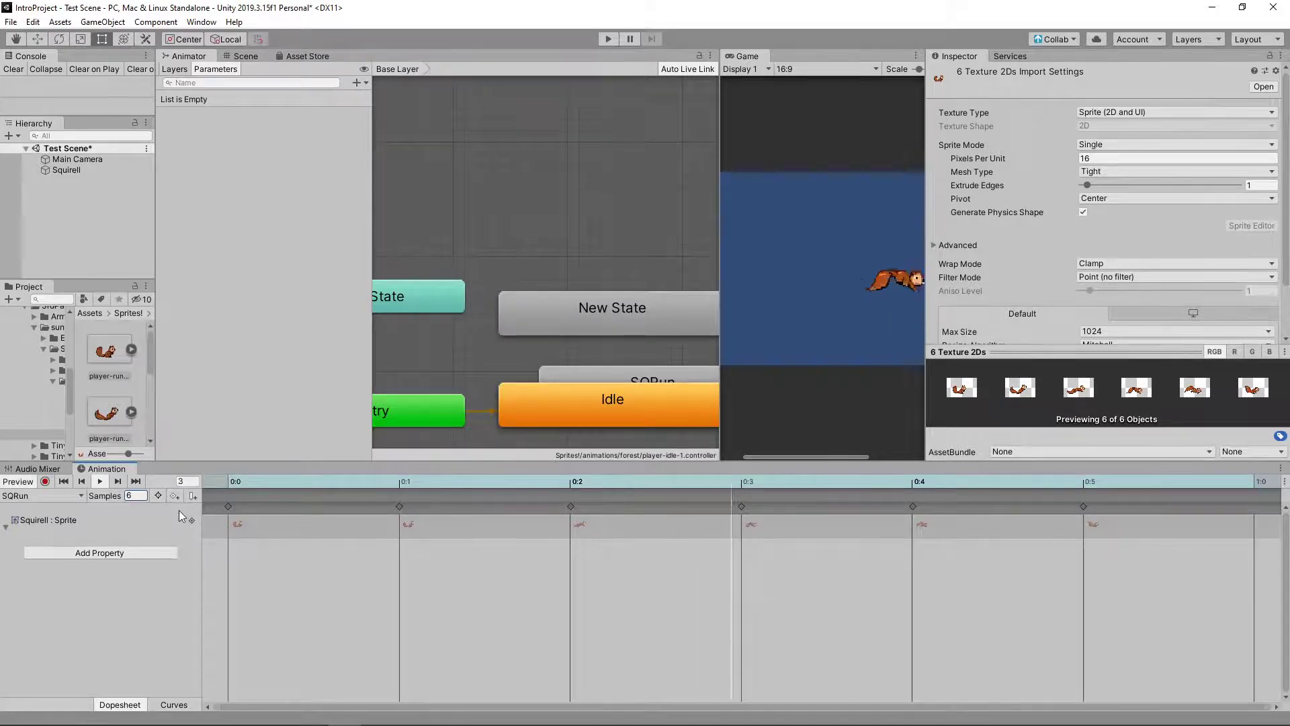
- Set the SQRun clip's Samples to 12 while it plays
{"action": "left_click", "coordinate": [128, 495]}
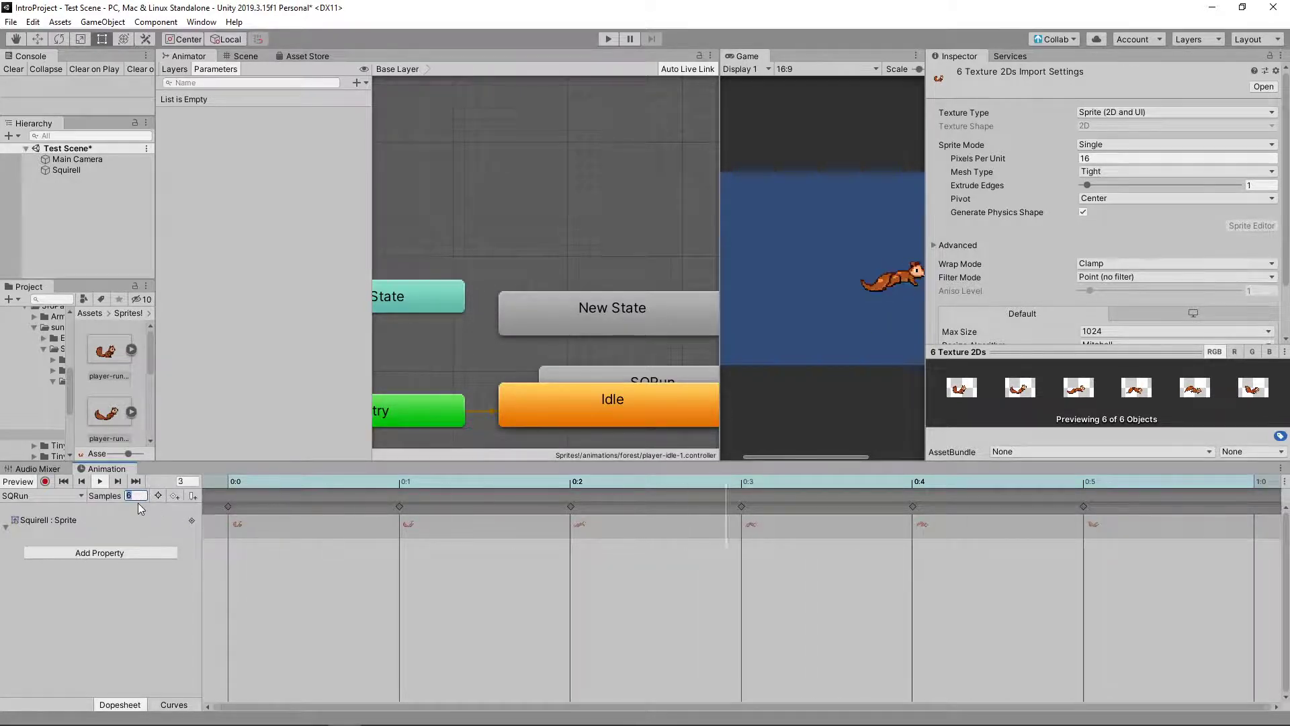
{"action": "type", "text": "12"}
{"action": "key", "text": "Return"}
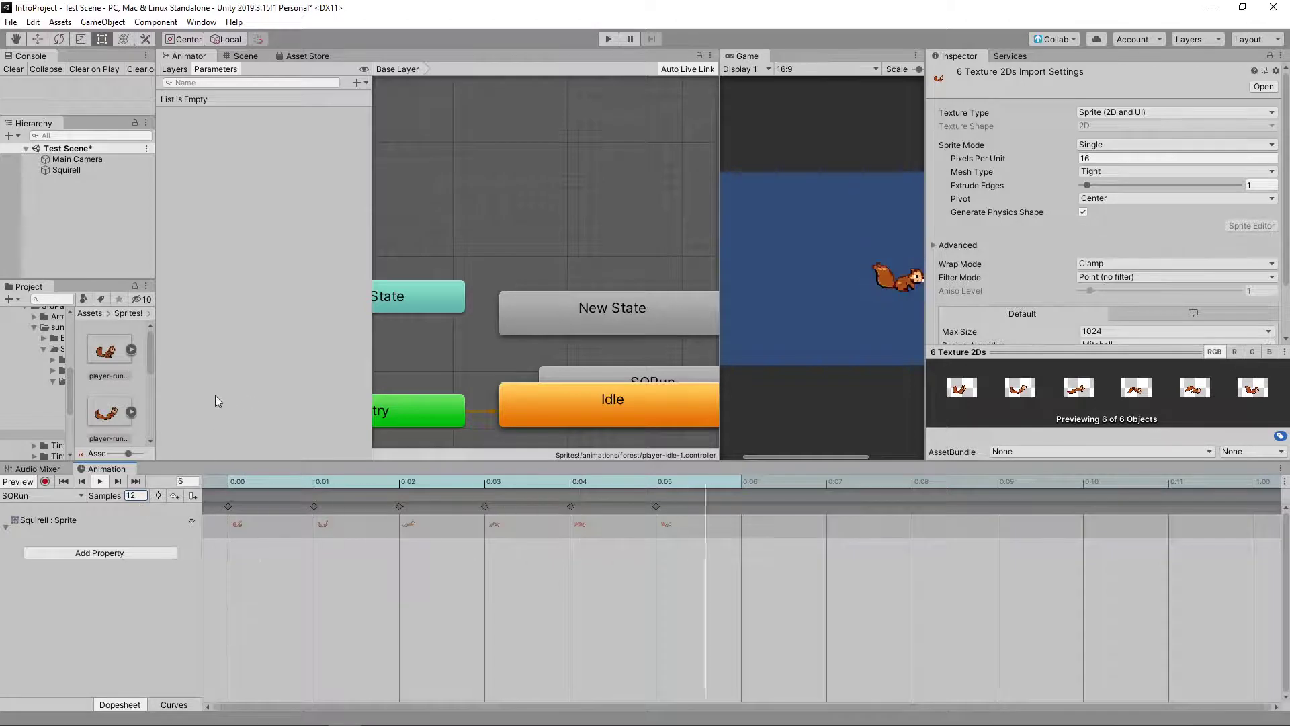
- Separate SQRun from the overlapping states in the graph and delete the empty New State
{"action": "left_click_drag", "start_coordinate": [633, 306], "coordinate": [610, 192]}
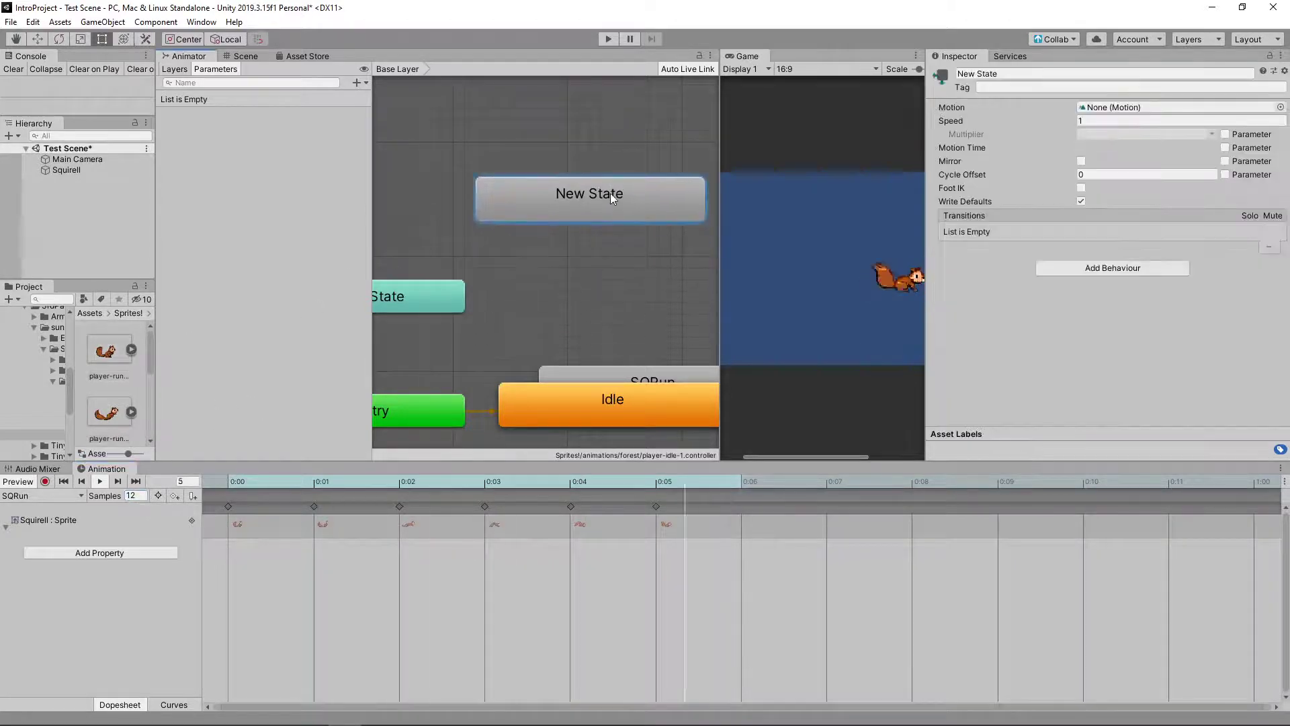
{"action": "left_click_drag", "start_coordinate": [611, 371], "coordinate": [560, 296]}
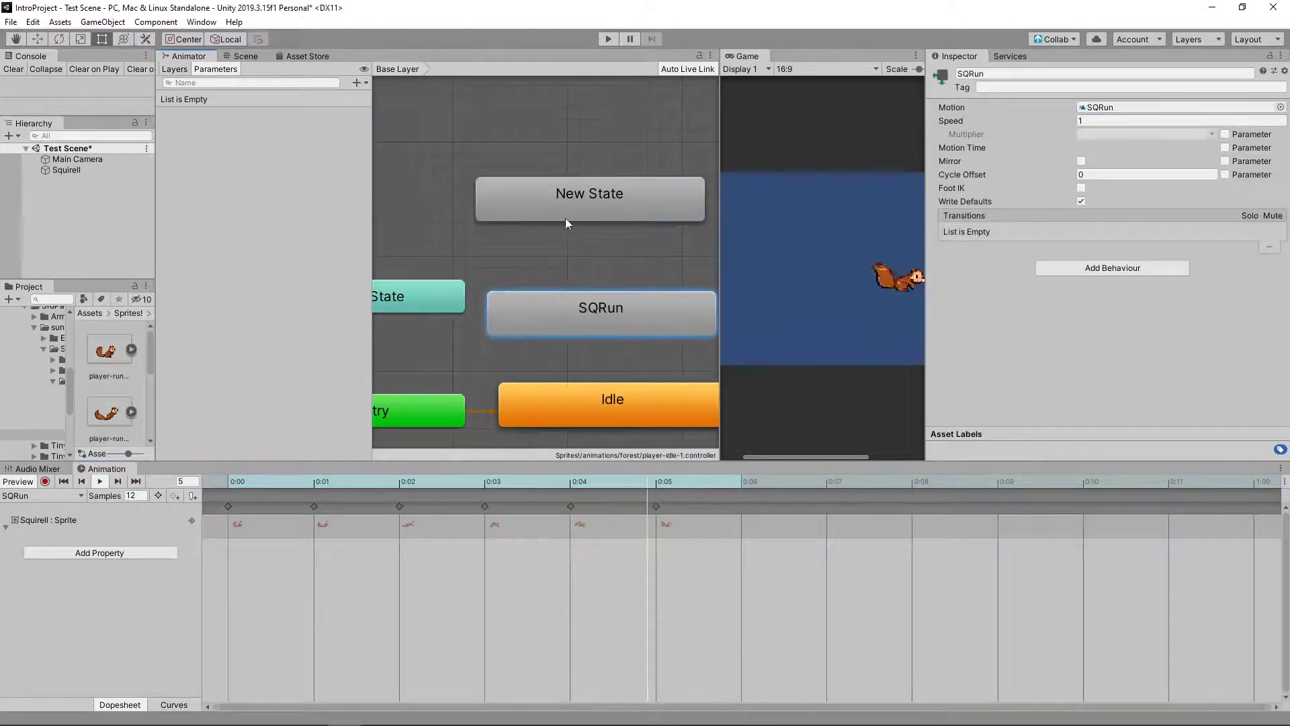
{"action": "left_click", "coordinate": [593, 208]}
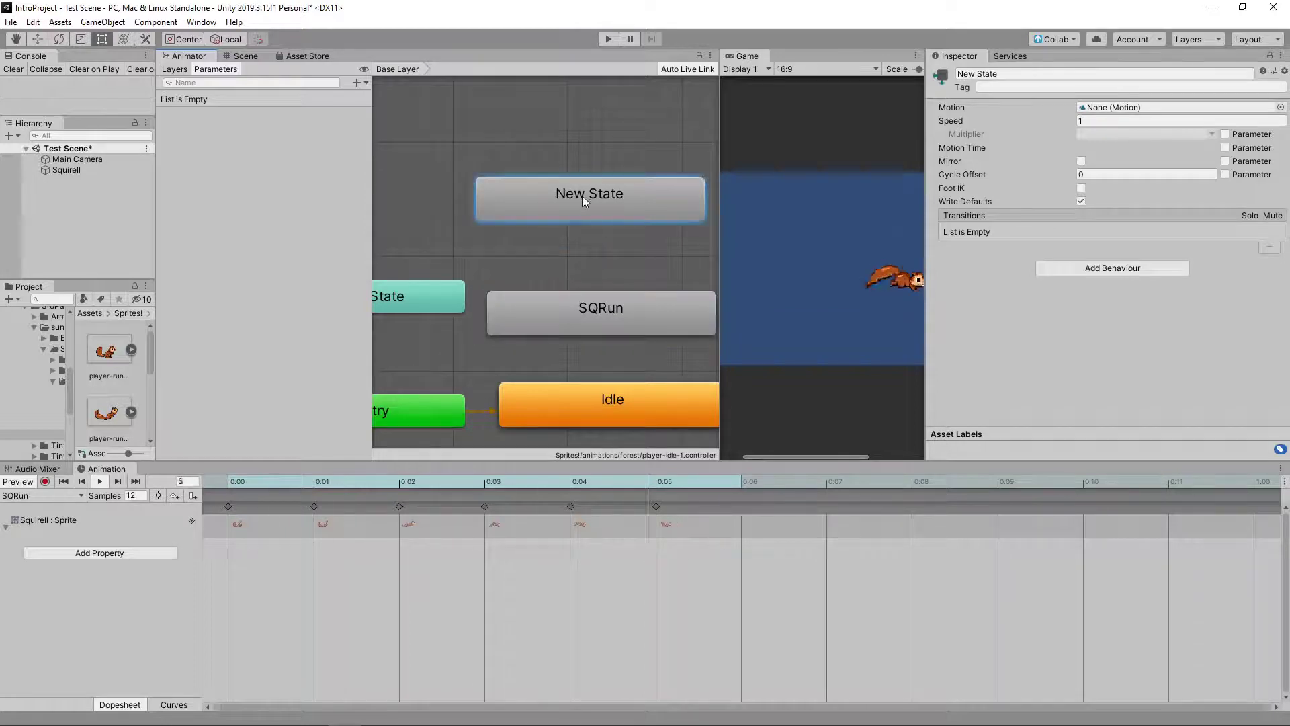
{"action": "right_click", "coordinate": [579, 203]}
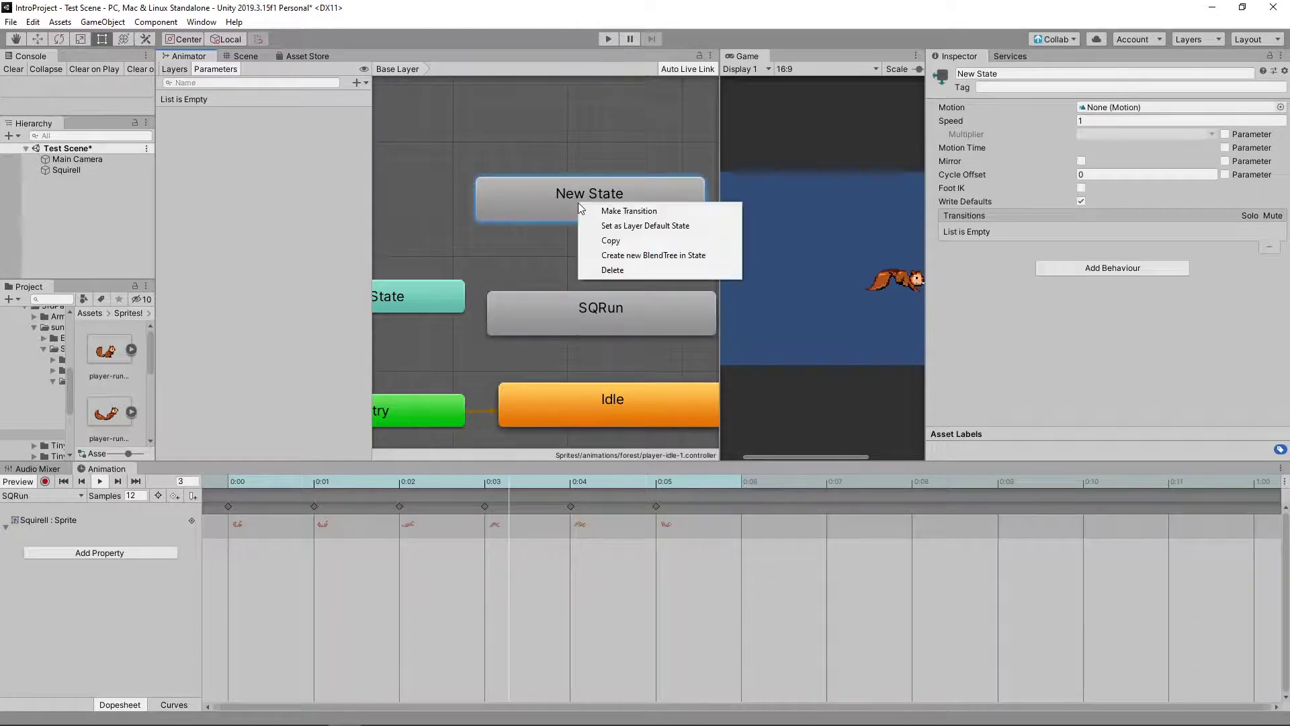
{"action": "left_click", "coordinate": [613, 270]}
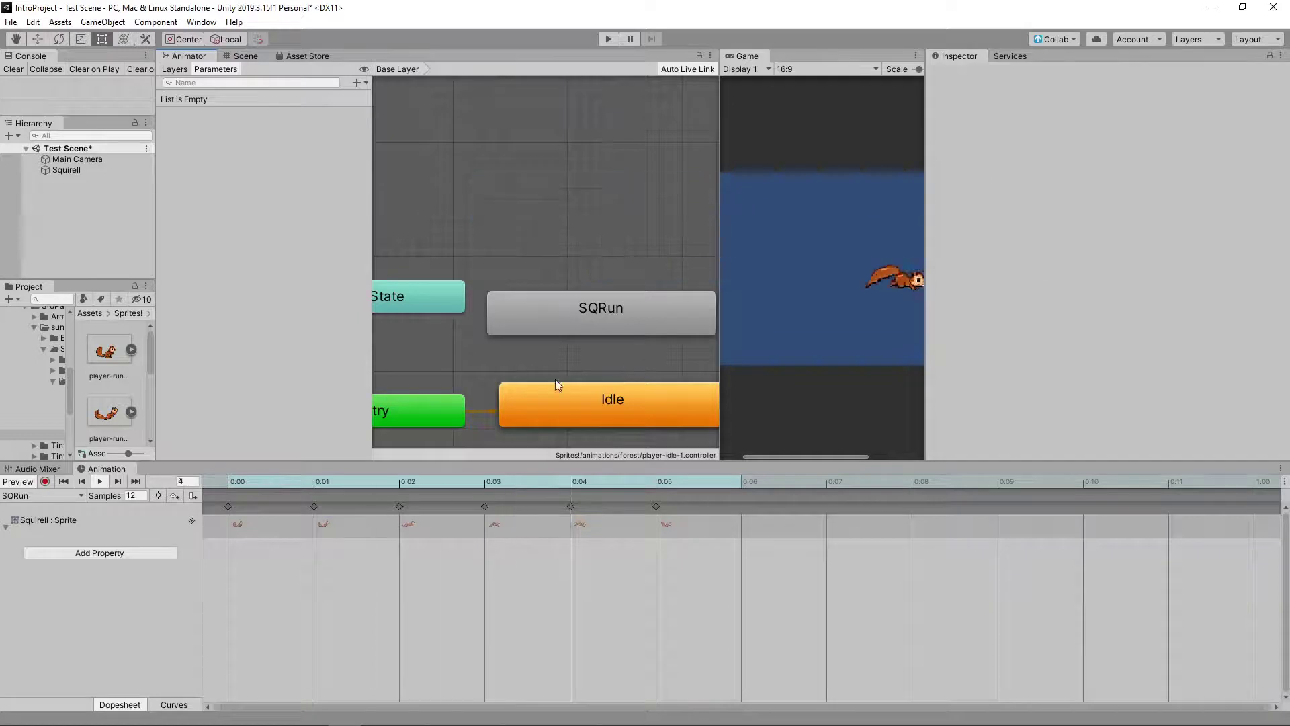
- Place the SQRun state well above the Idle state and widen the state graph by narrowing the parameters area
{"action": "left_click_drag", "start_coordinate": [619, 304], "coordinate": [629, 179]}
{"action": "left_click_drag", "start_coordinate": [595, 385], "coordinate": [589, 334]}
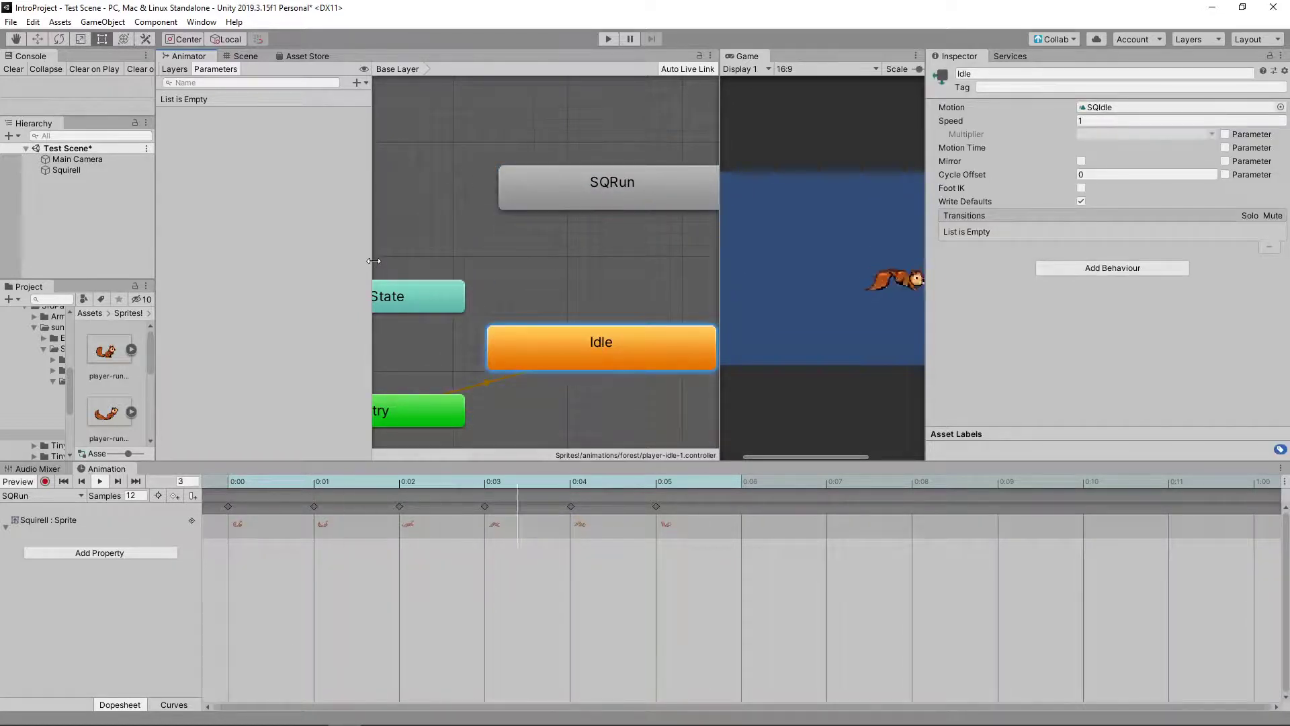
{"action": "left_click_drag", "start_coordinate": [374, 261], "coordinate": [256, 259]}
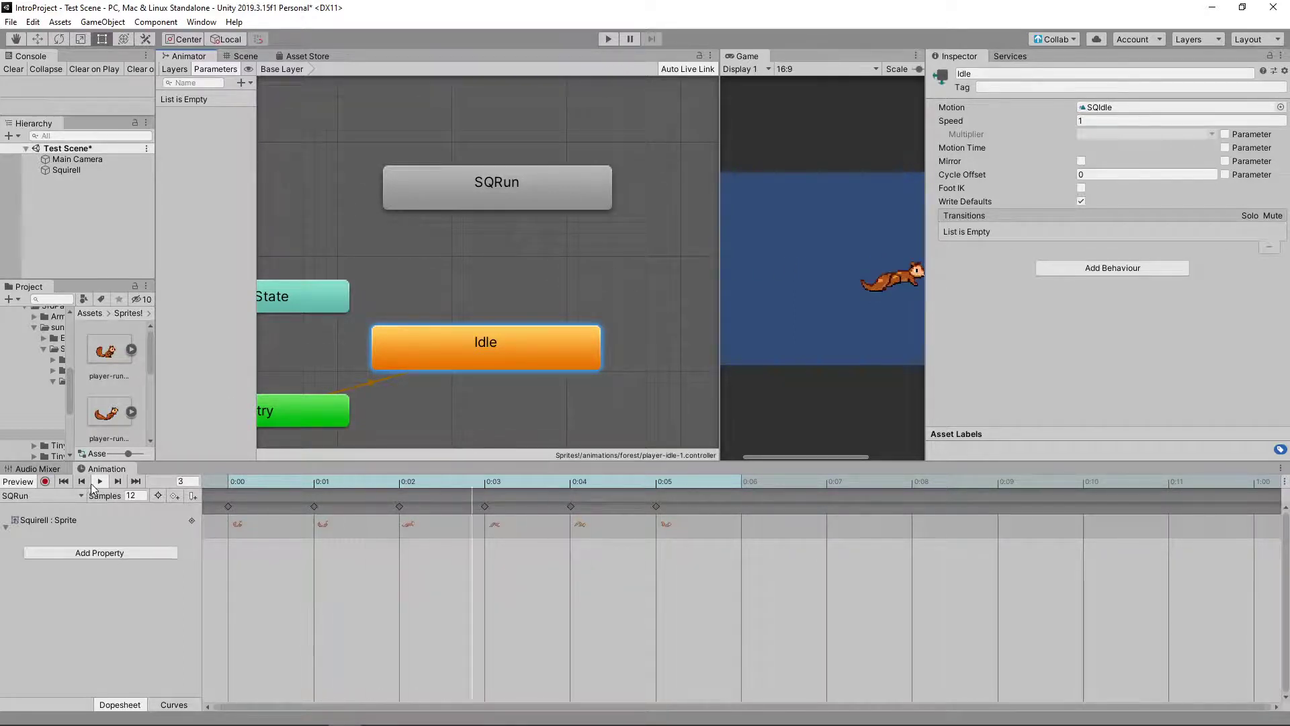
- Run the scene with Idle as the starting state and enlarge the state graph and Game view to watch the squirrel
{"action": "left_click", "coordinate": [608, 38]}
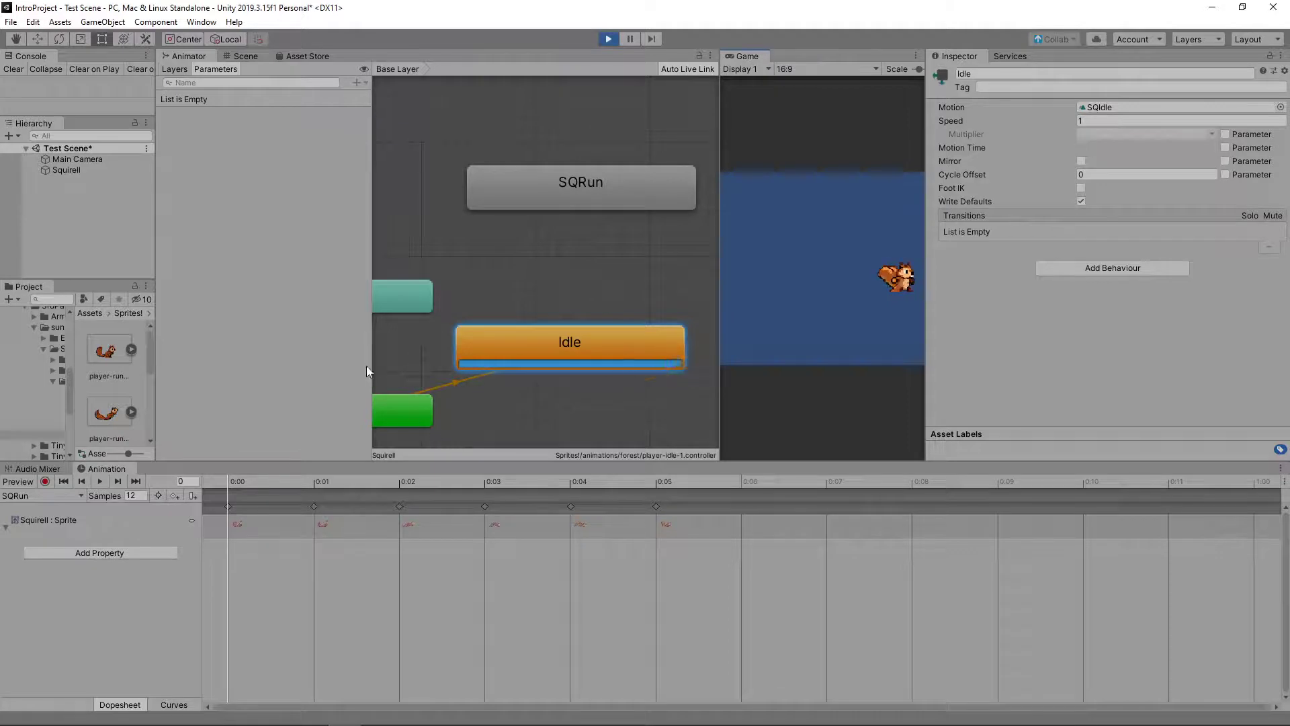
{"action": "left_click_drag", "start_coordinate": [373, 366], "coordinate": [256, 361]}
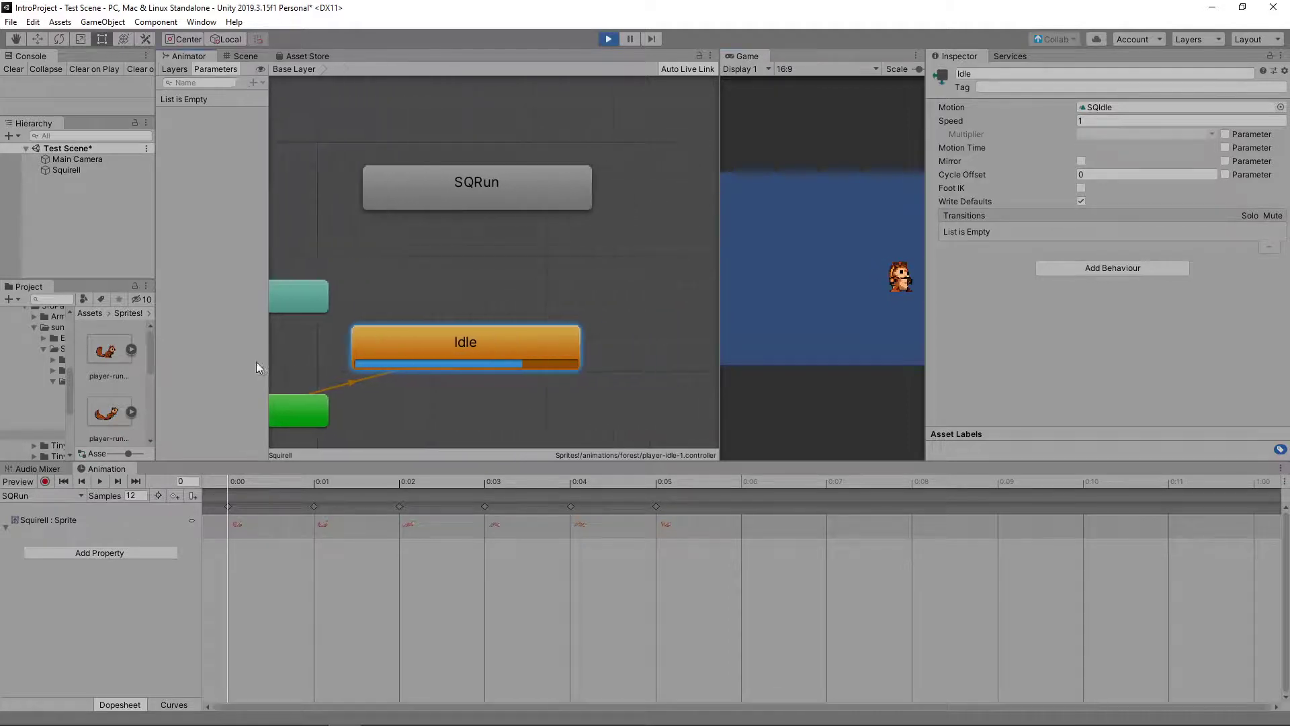
{"action": "right_click", "coordinate": [364, 347]}
{"action": "left_click", "coordinate": [374, 285]}
{"action": "scroll", "coordinate": [363, 286], "scroll_direction": "down", "scroll_amount": 5}
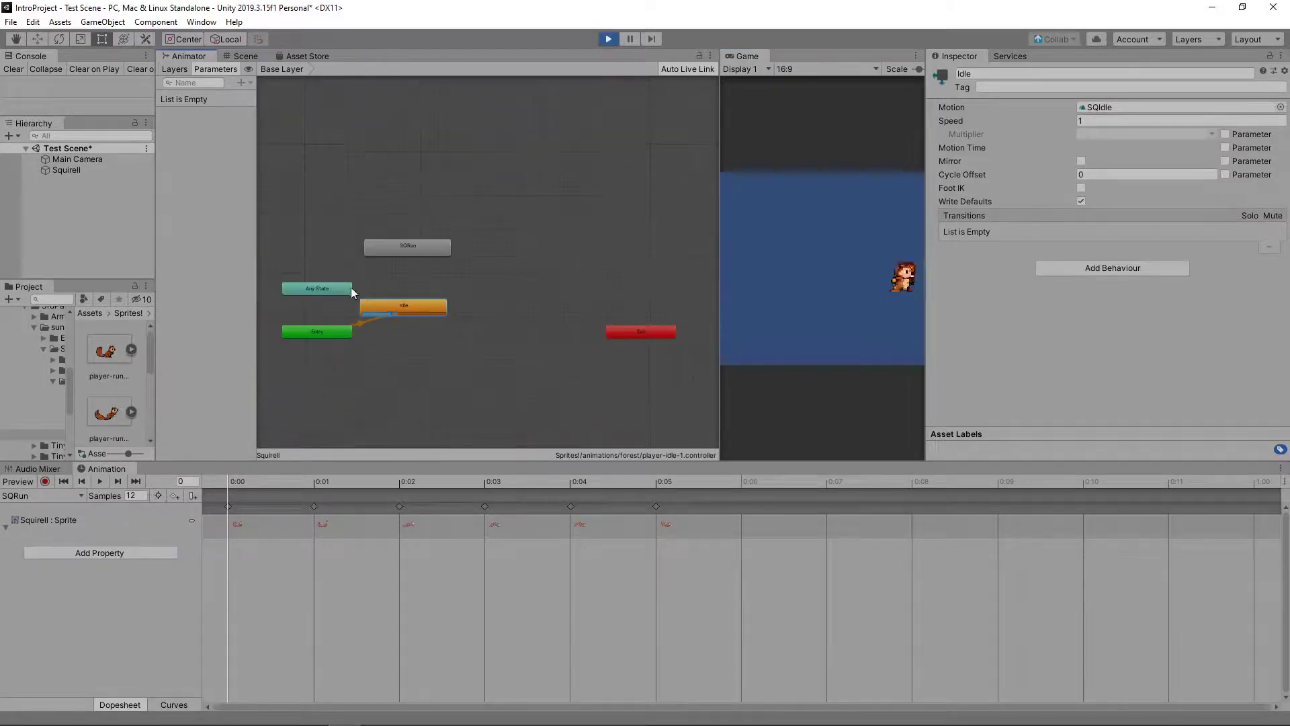
{"action": "scroll", "coordinate": [313, 298], "scroll_direction": "up", "scroll_amount": 6}
{"action": "scroll", "coordinate": [326, 304], "scroll_direction": "down", "scroll_amount": 4}
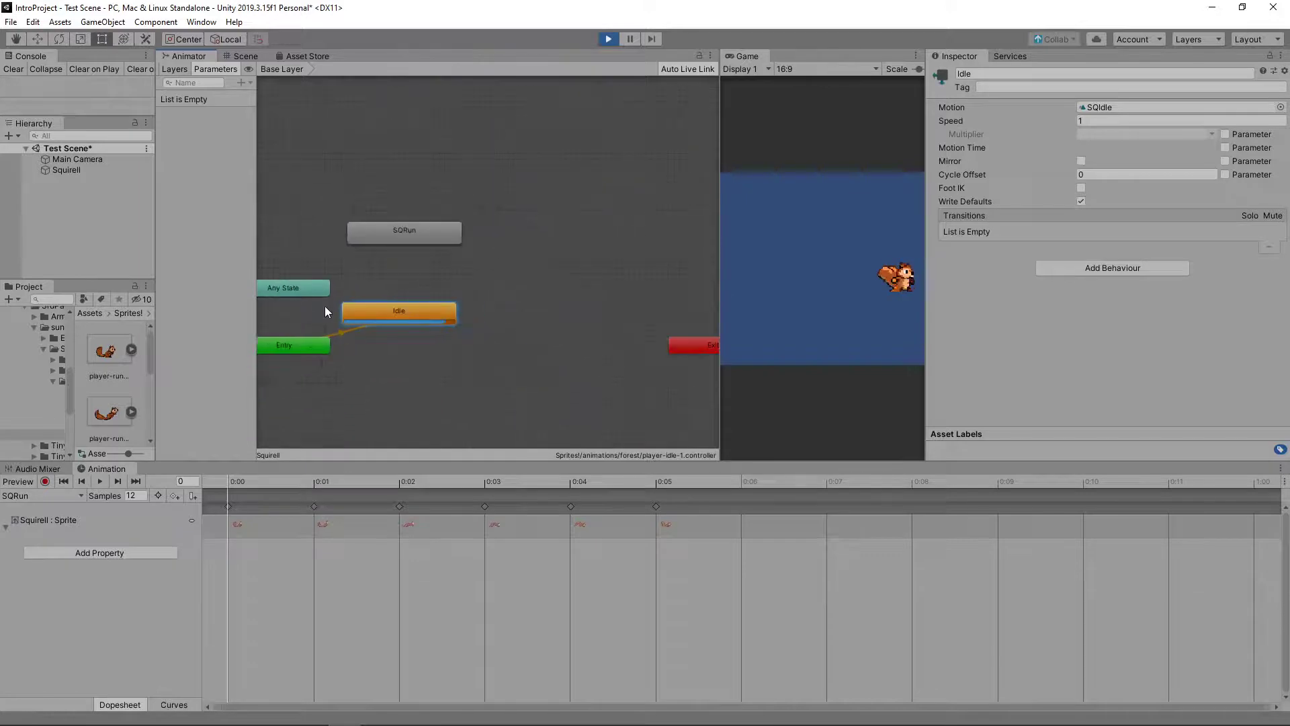
{"action": "scroll", "coordinate": [270, 301], "scroll_direction": "up", "scroll_amount": 4}
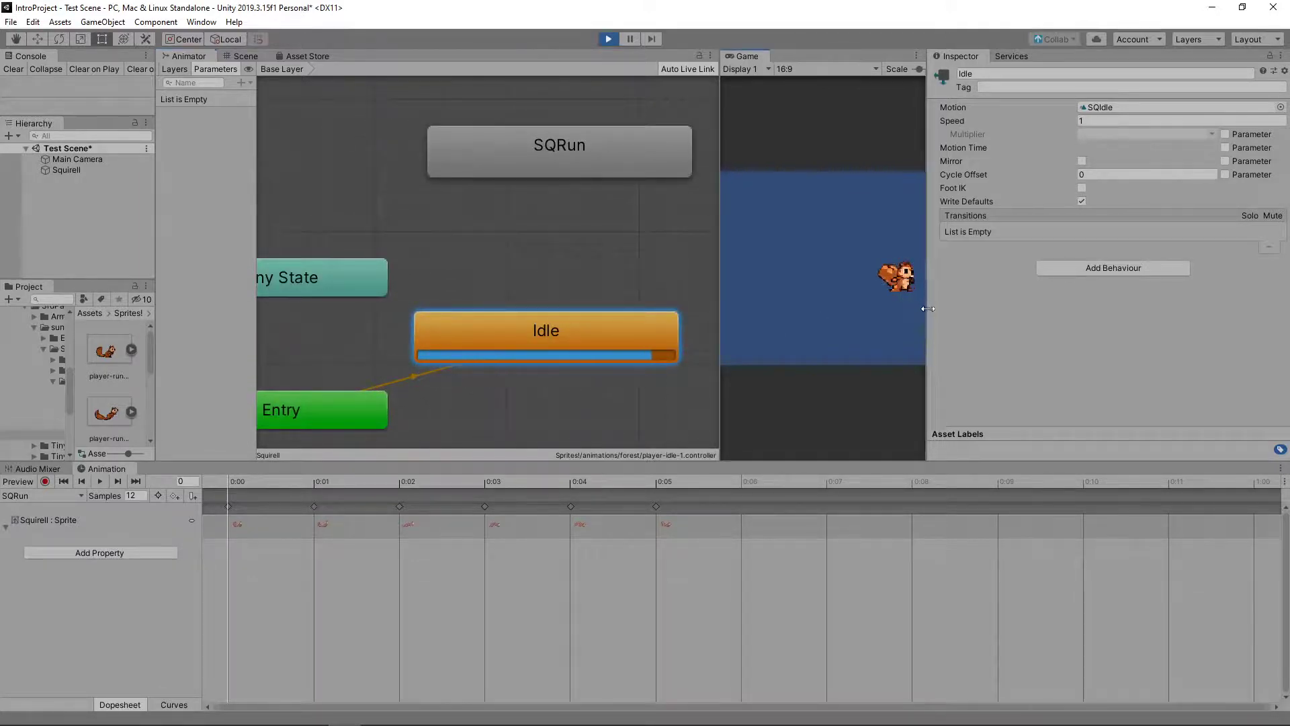
{"action": "left_click_drag", "start_coordinate": [925, 305], "coordinate": [1165, 297]}
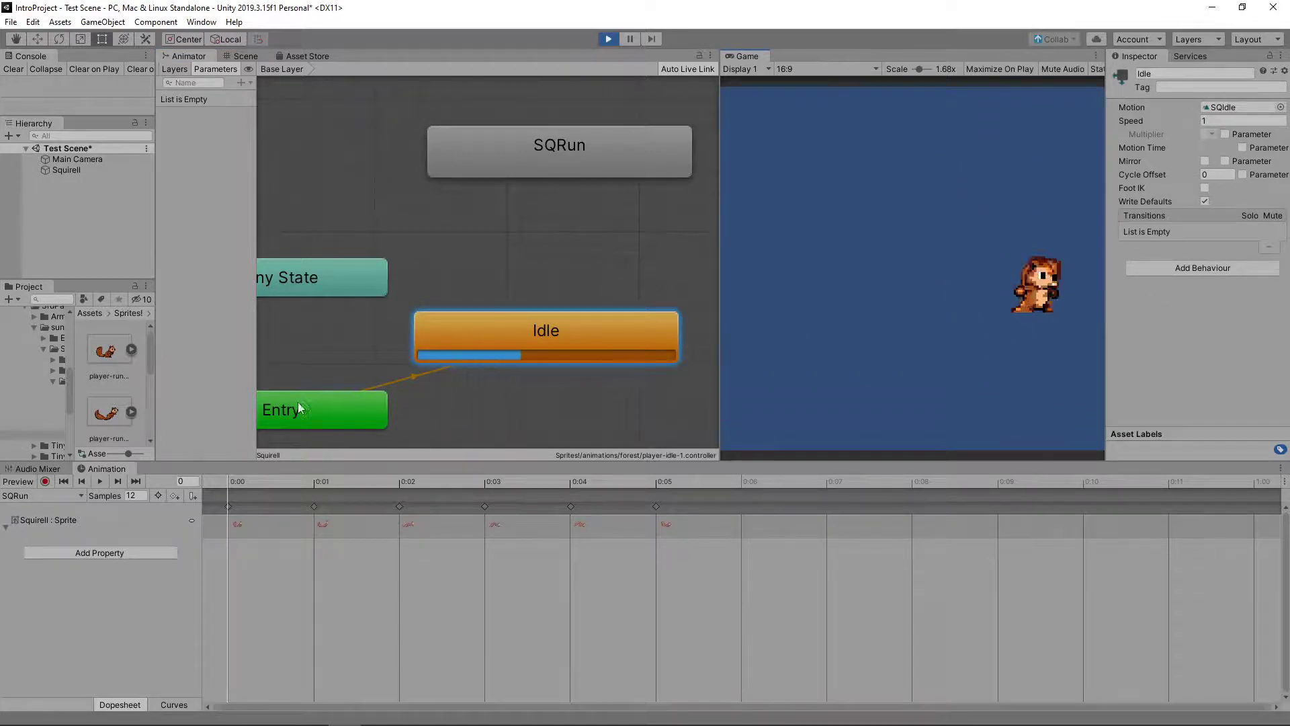
- Rearrange the Entry and Idle nodes so Entry sits closer below Idle in the state graph
{"action": "left_click_drag", "start_coordinate": [297, 402], "coordinate": [405, 413]}
{"action": "left_click_drag", "start_coordinate": [507, 321], "coordinate": [377, 308]}
{"action": "scroll", "coordinate": [377, 308], "scroll_direction": "down", "scroll_amount": 8}
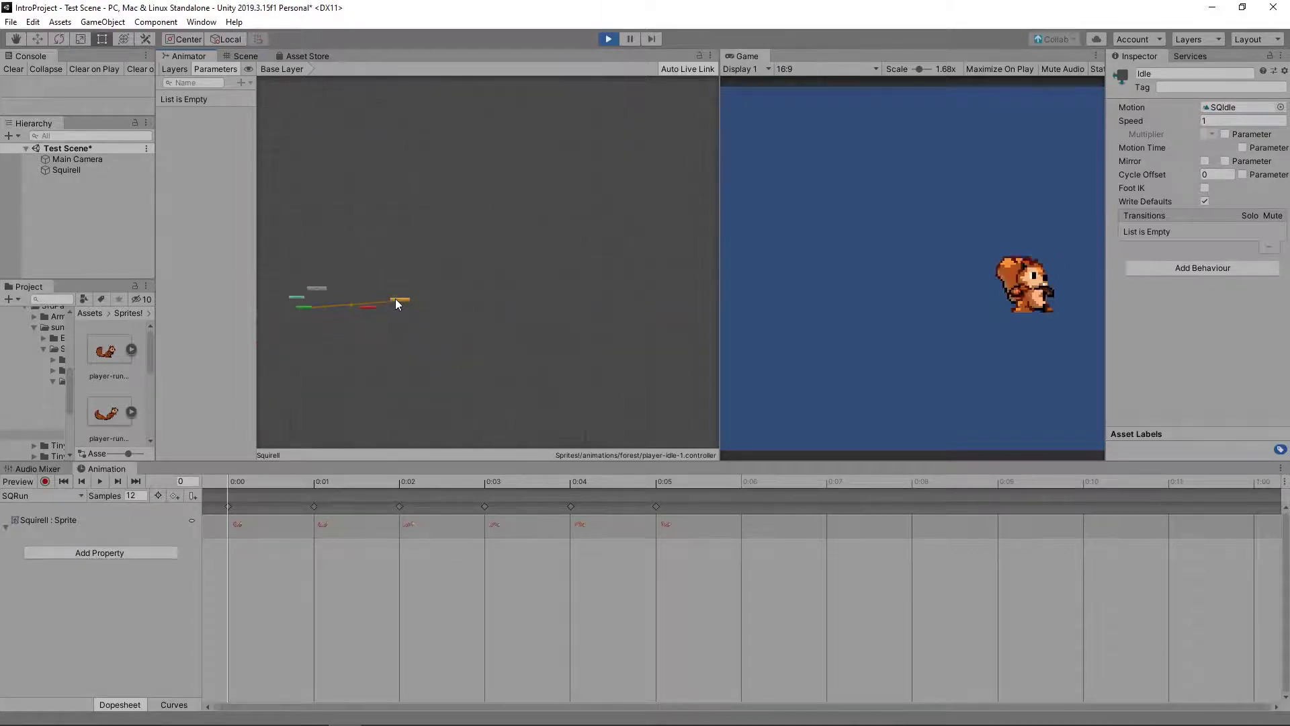
{"action": "scroll", "coordinate": [300, 289], "scroll_direction": "up", "scroll_amount": 6}
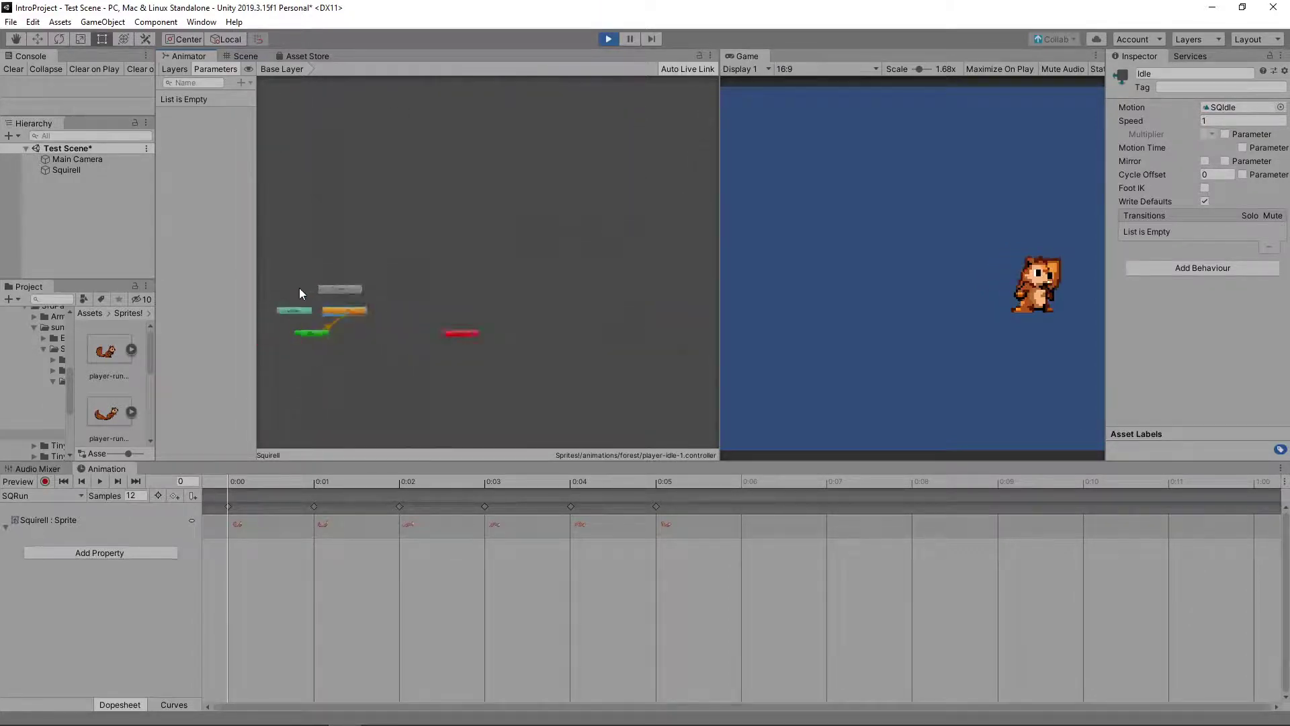
{"action": "right_click", "coordinate": [351, 307]}
{"action": "left_click", "coordinate": [336, 302]}
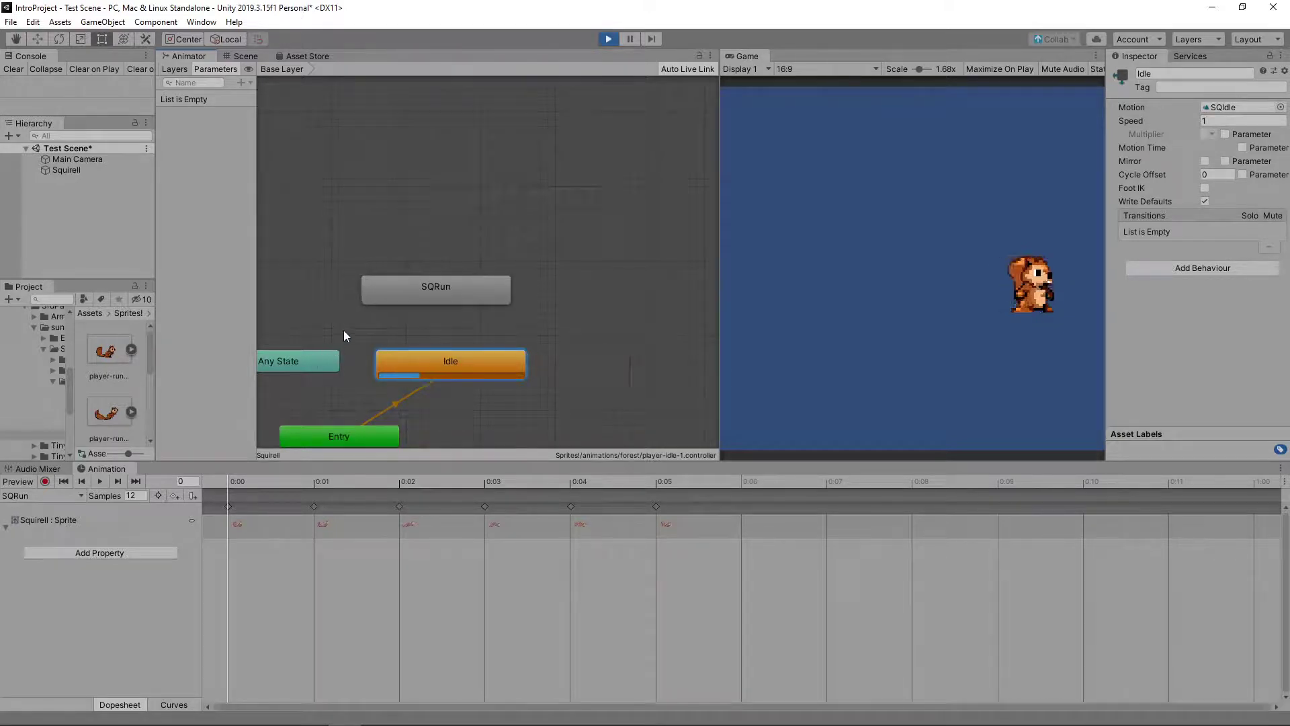
{"action": "scroll", "coordinate": [336, 330], "scroll_direction": "down", "scroll_amount": 3}
{"action": "scroll", "coordinate": [273, 326], "scroll_direction": "up", "scroll_amount": 2}
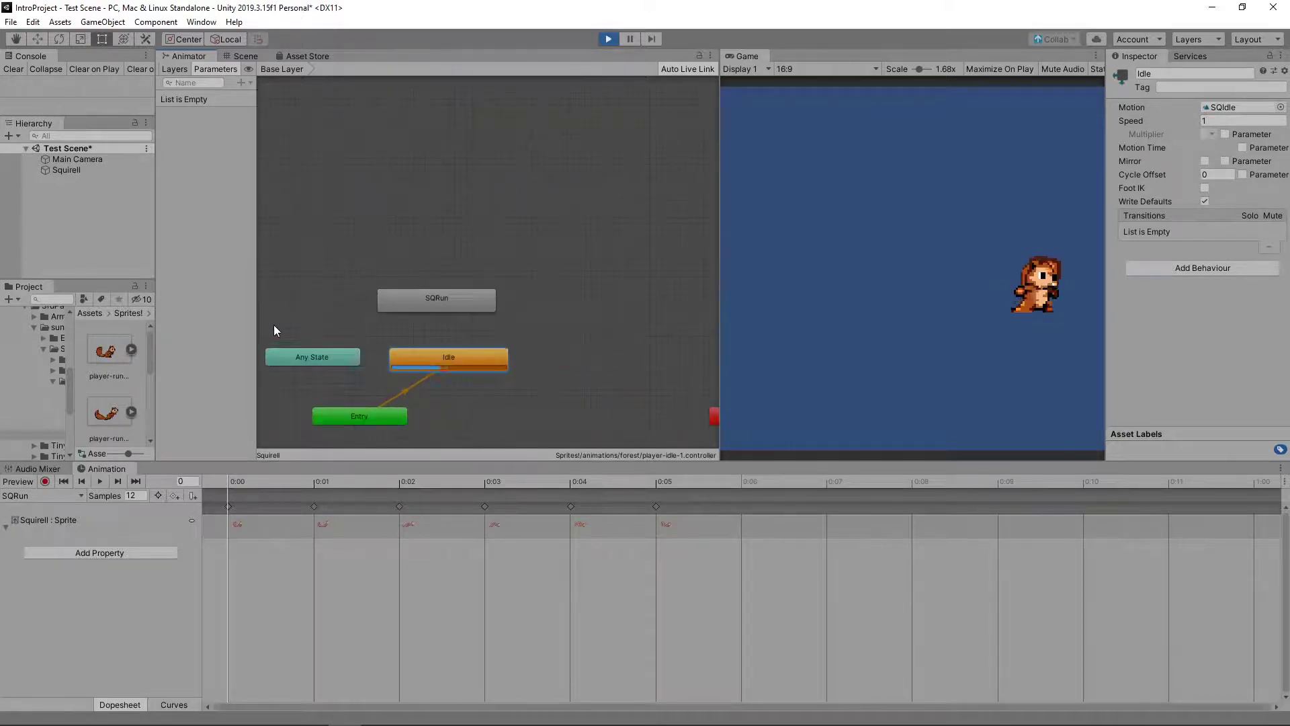
- Set SQRun as the layer default state, then stop and rerun the scene to test the run animation
{"action": "left_click", "coordinate": [411, 379]}
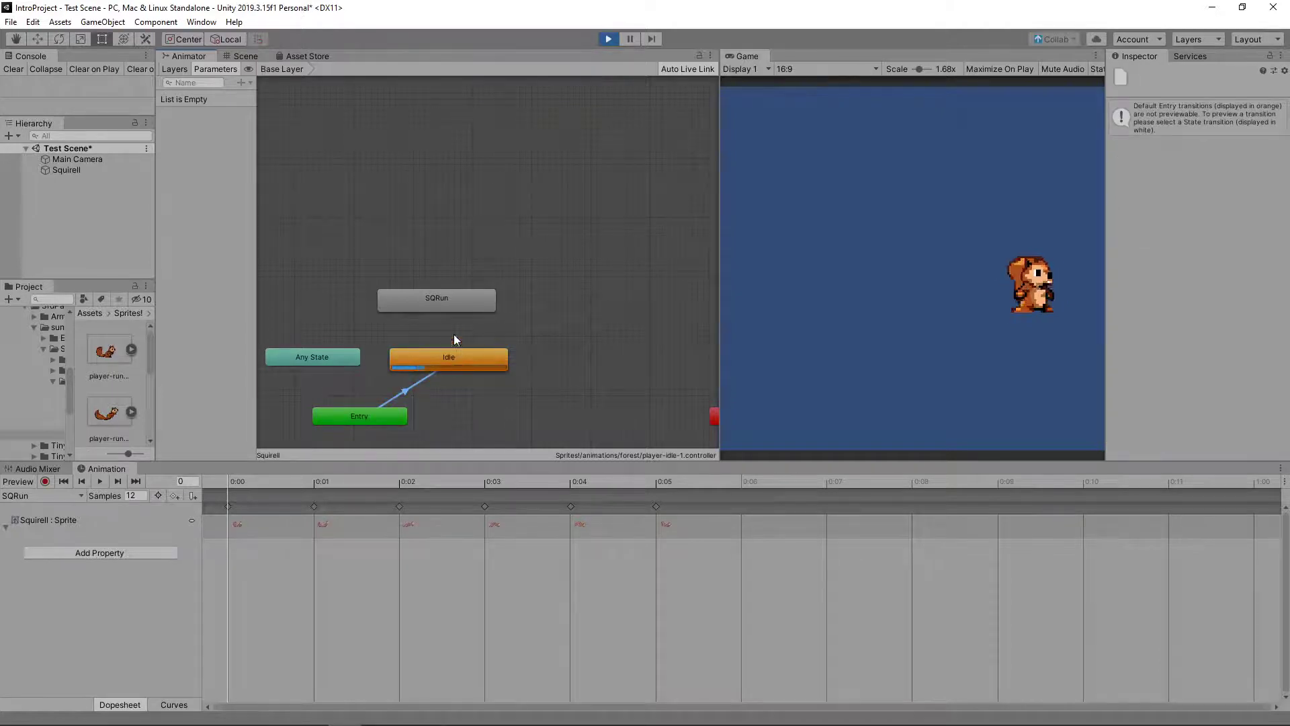
{"action": "left_click", "coordinate": [437, 300]}
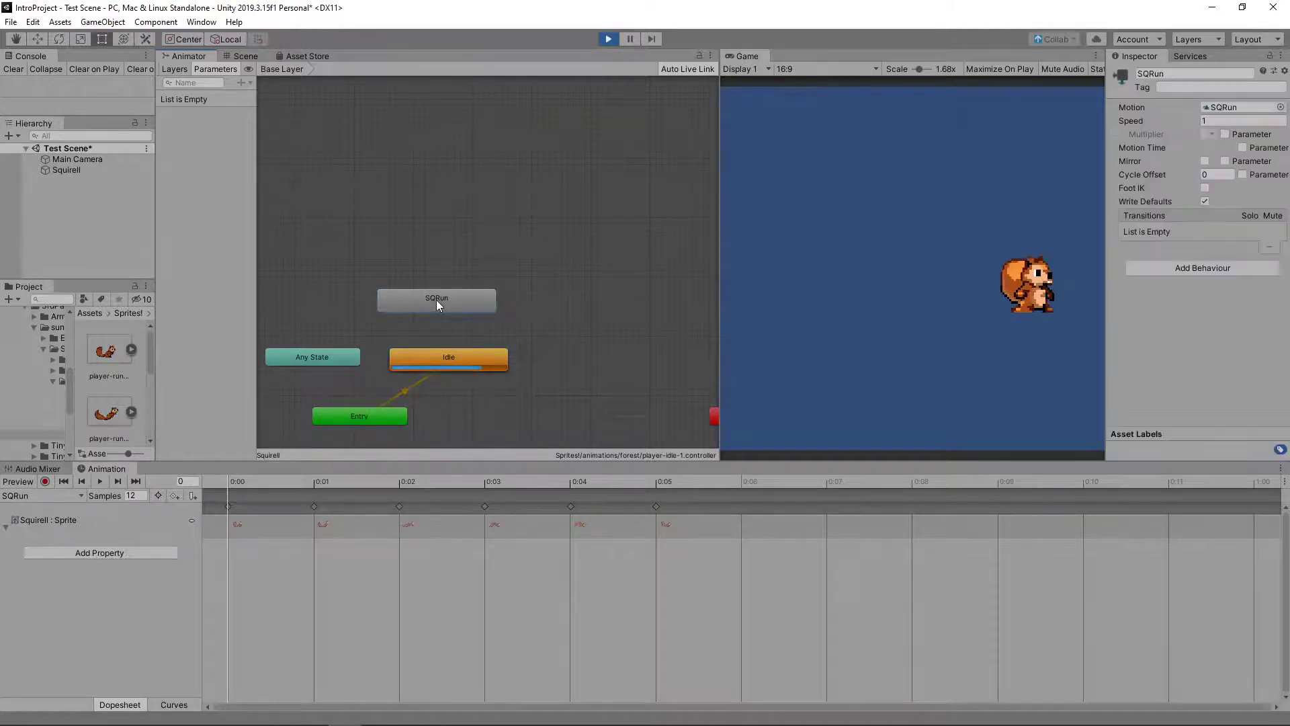
{"action": "right_click", "coordinate": [436, 299]}
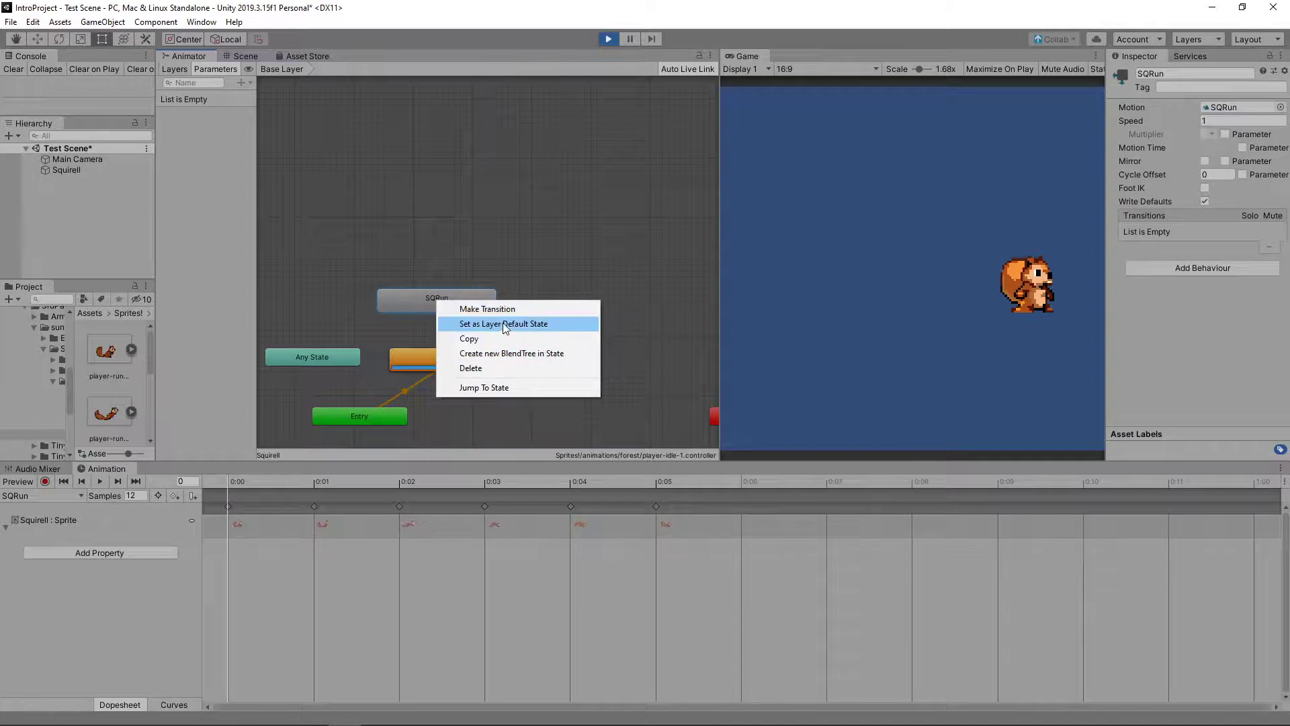
{"action": "left_click", "coordinate": [490, 325]}
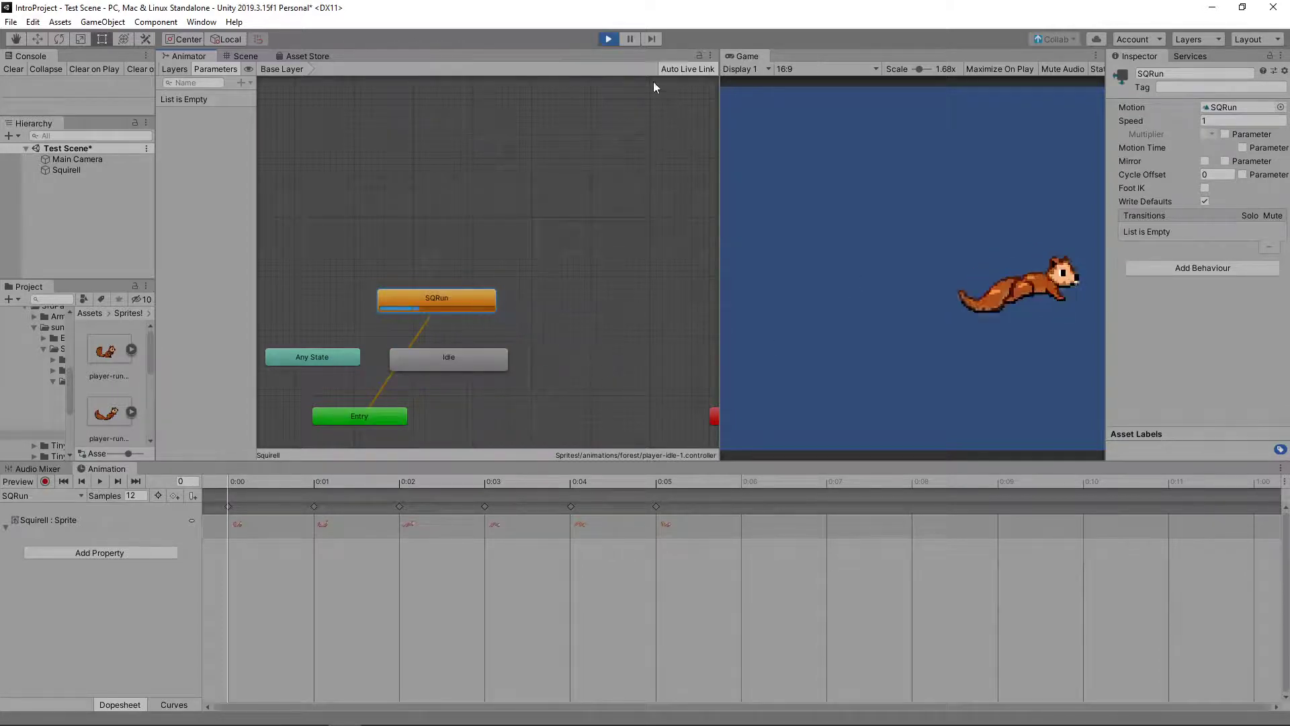
{"action": "left_click", "coordinate": [608, 39]}
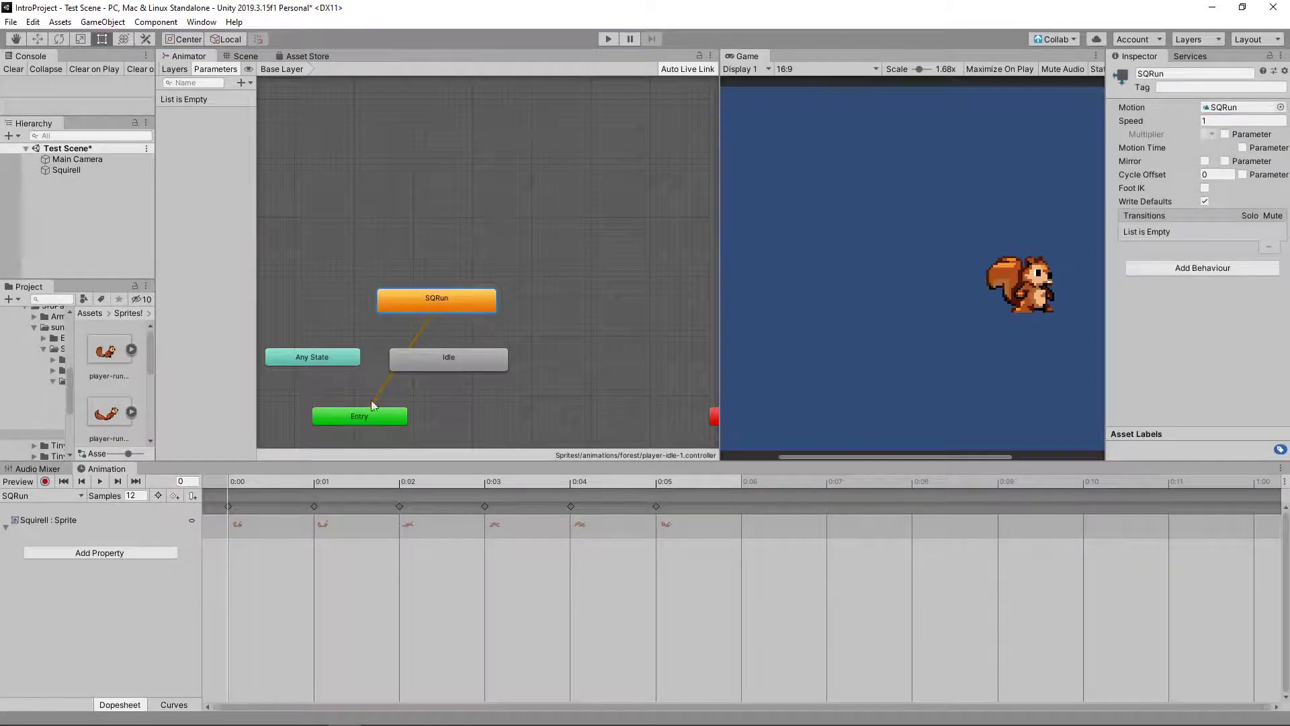
{"action": "left_click", "coordinate": [608, 39]}
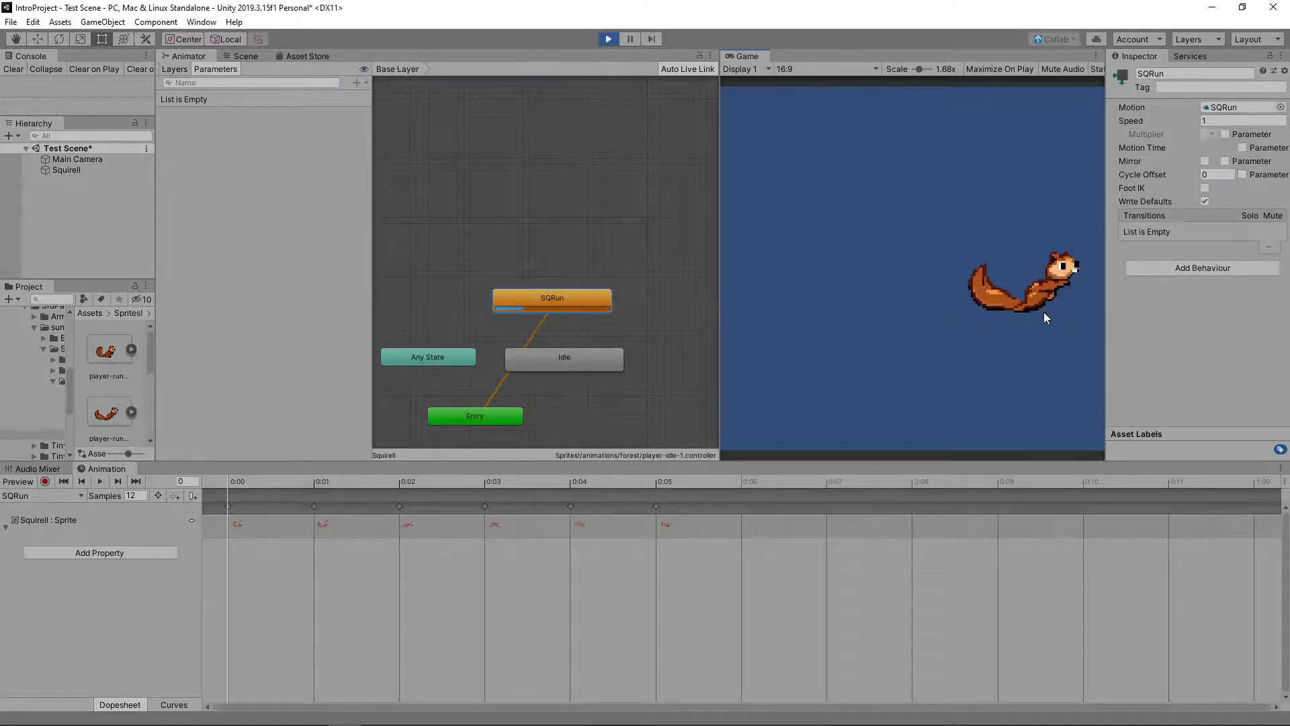
- Stop the running scene and set Idle back as the layer default state
{"action": "left_click", "coordinate": [608, 39]}
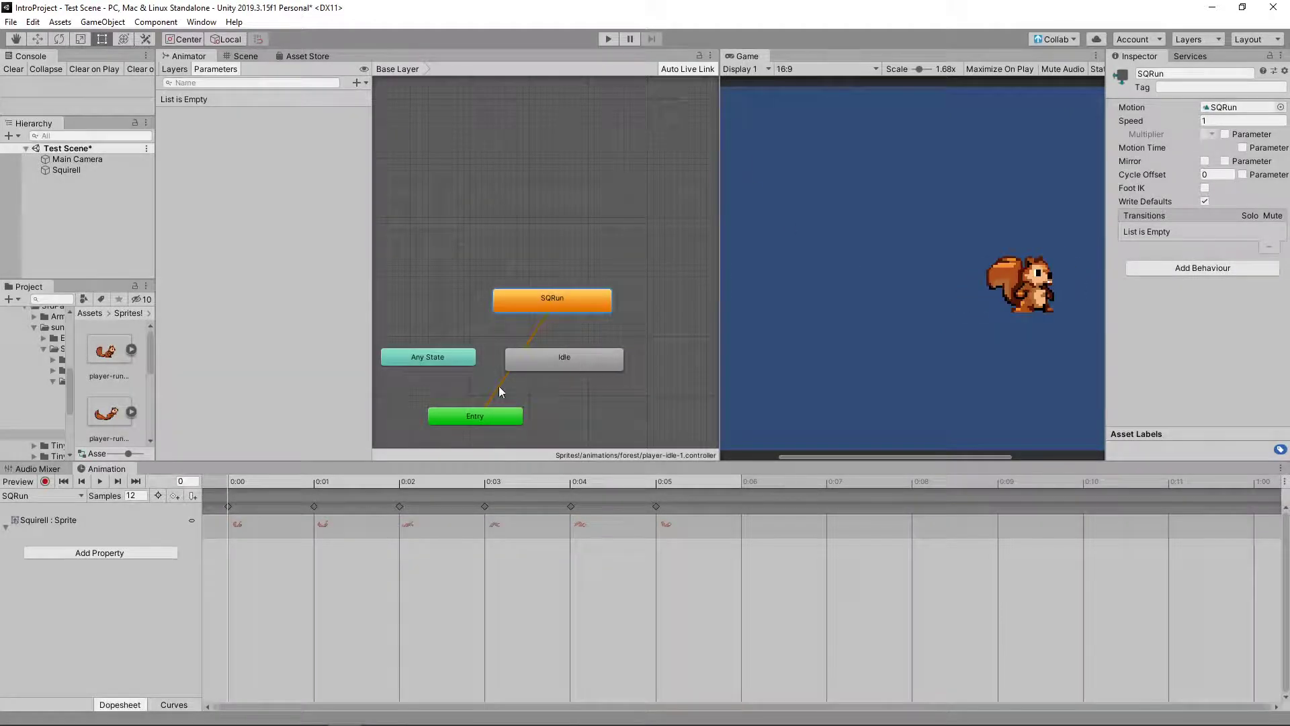
{"action": "right_click", "coordinate": [574, 361]}
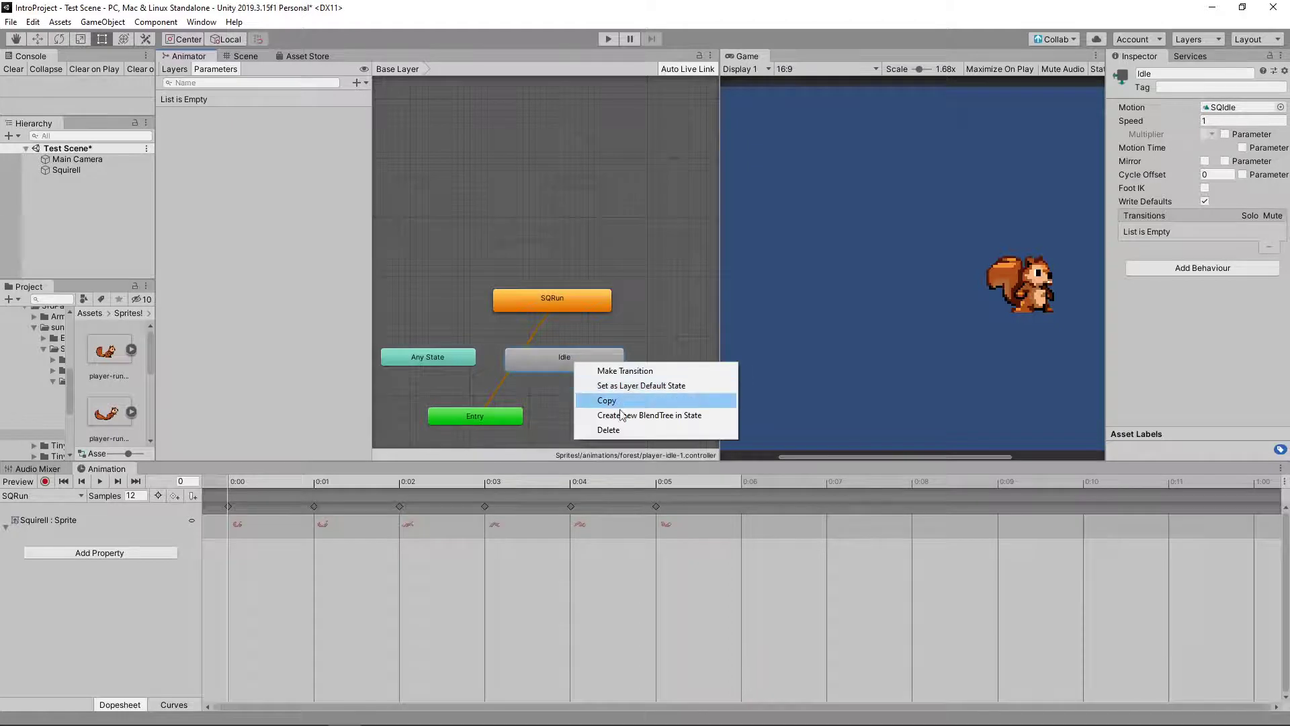
{"action": "left_click", "coordinate": [632, 385]}
- Create transitions from Idle to SQRun and from SQRun to Idle, and test the switching in a scene run
{"action": "right_click", "coordinate": [577, 354]}
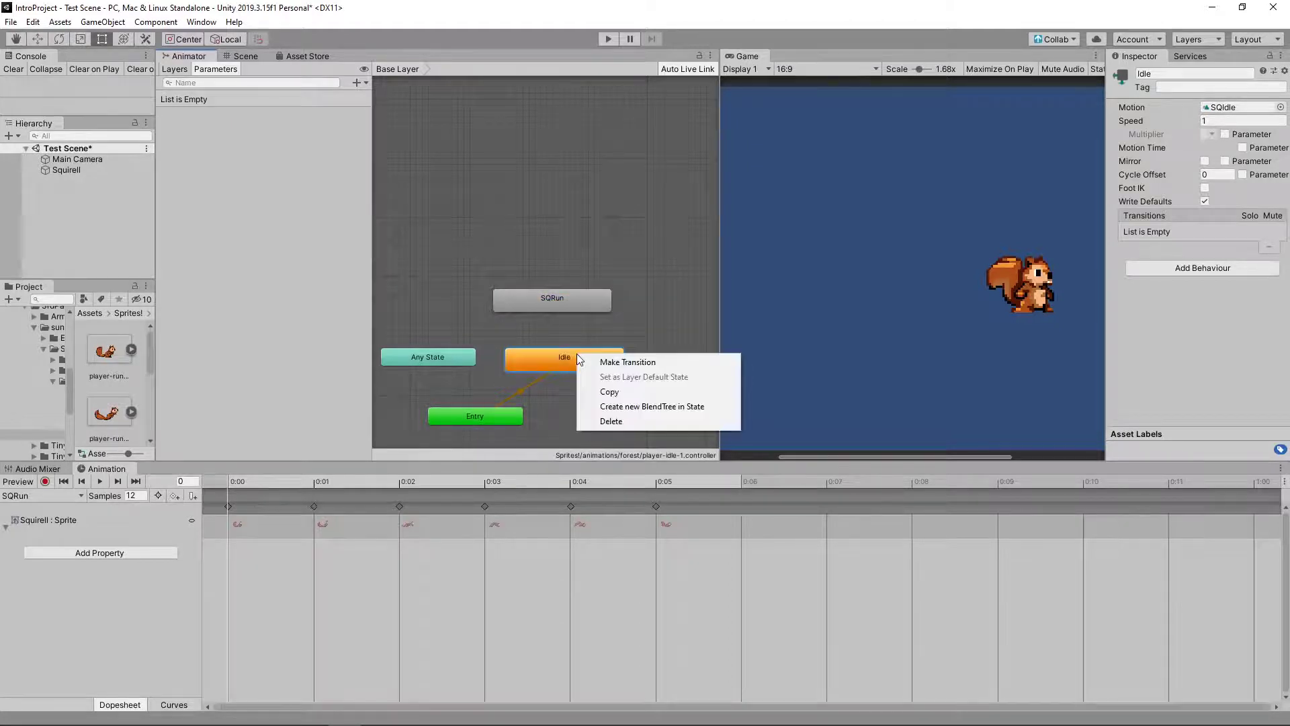
{"action": "left_click", "coordinate": [654, 362]}
{"action": "left_click", "coordinate": [545, 306]}
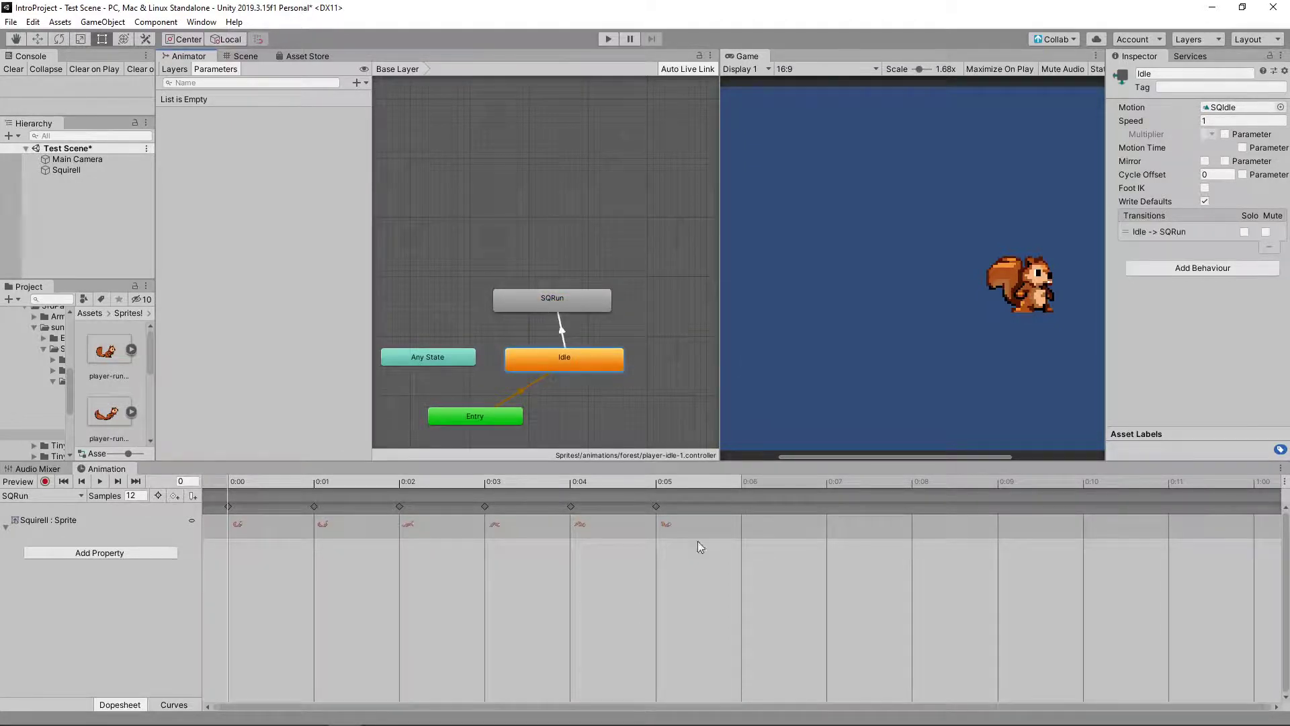
{"action": "right_click", "coordinate": [522, 300]}
{"action": "left_click", "coordinate": [561, 308]}
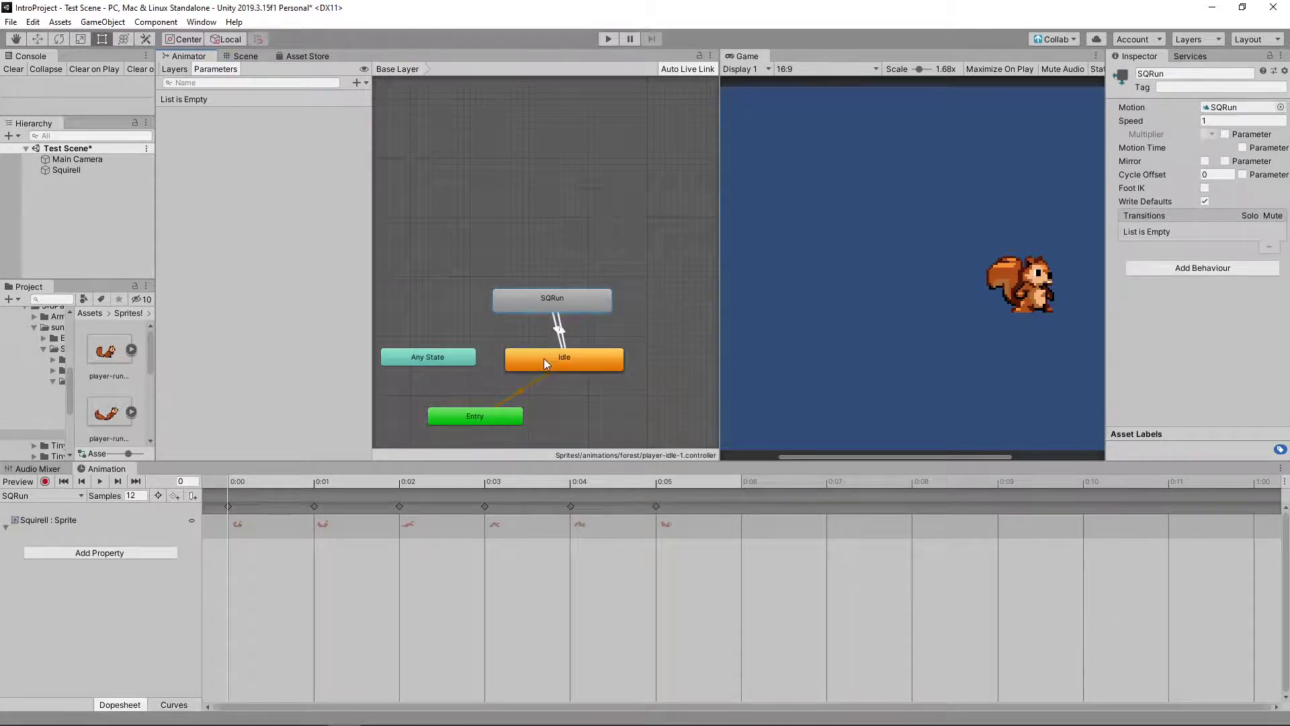
{"action": "left_click", "coordinate": [543, 357]}
{"action": "left_click", "coordinate": [612, 40]}
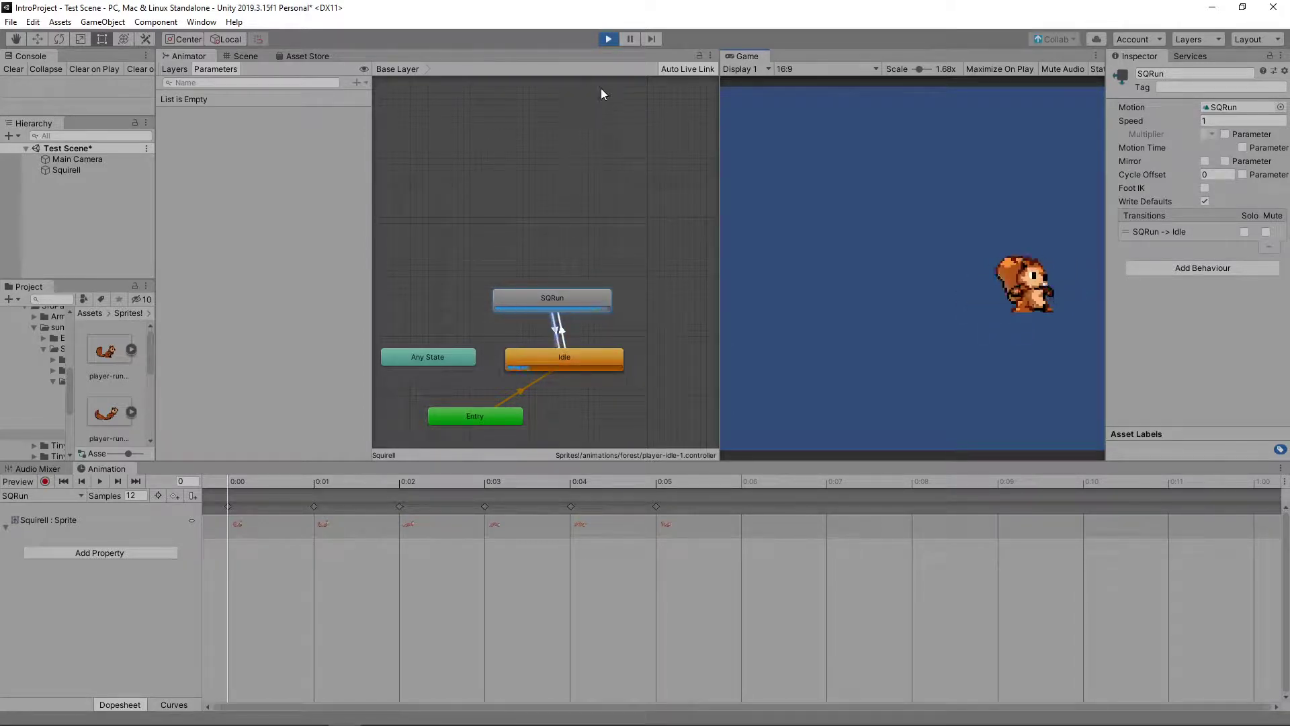
{"action": "left_click", "coordinate": [607, 39]}
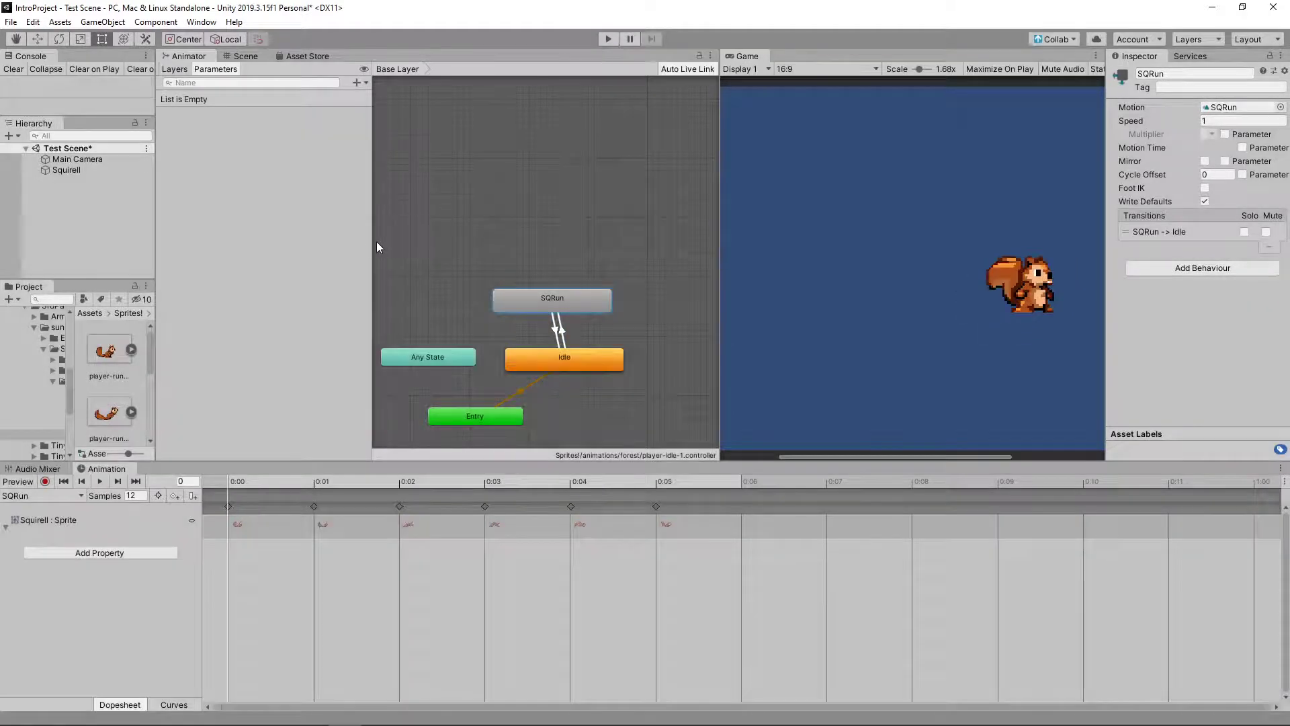
- Widen the state graph and rearrange its nodes, with Any State and Entry beside a column of SQRun directly above Idle
{"action": "left_click_drag", "start_coordinate": [372, 242], "coordinate": [332, 242]}
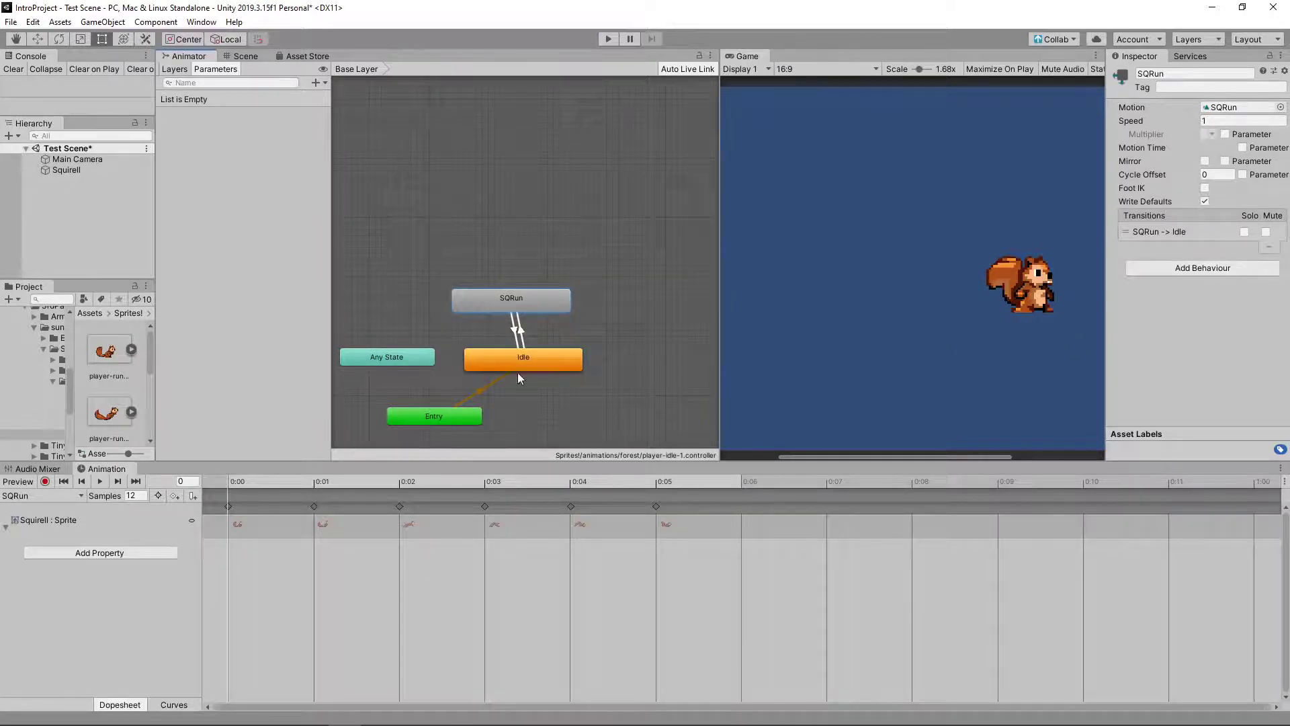
{"action": "left_click_drag", "start_coordinate": [541, 300], "coordinate": [613, 181]}
{"action": "left_click_drag", "start_coordinate": [539, 361], "coordinate": [591, 328]}
{"action": "left_click_drag", "start_coordinate": [402, 360], "coordinate": [443, 247]}
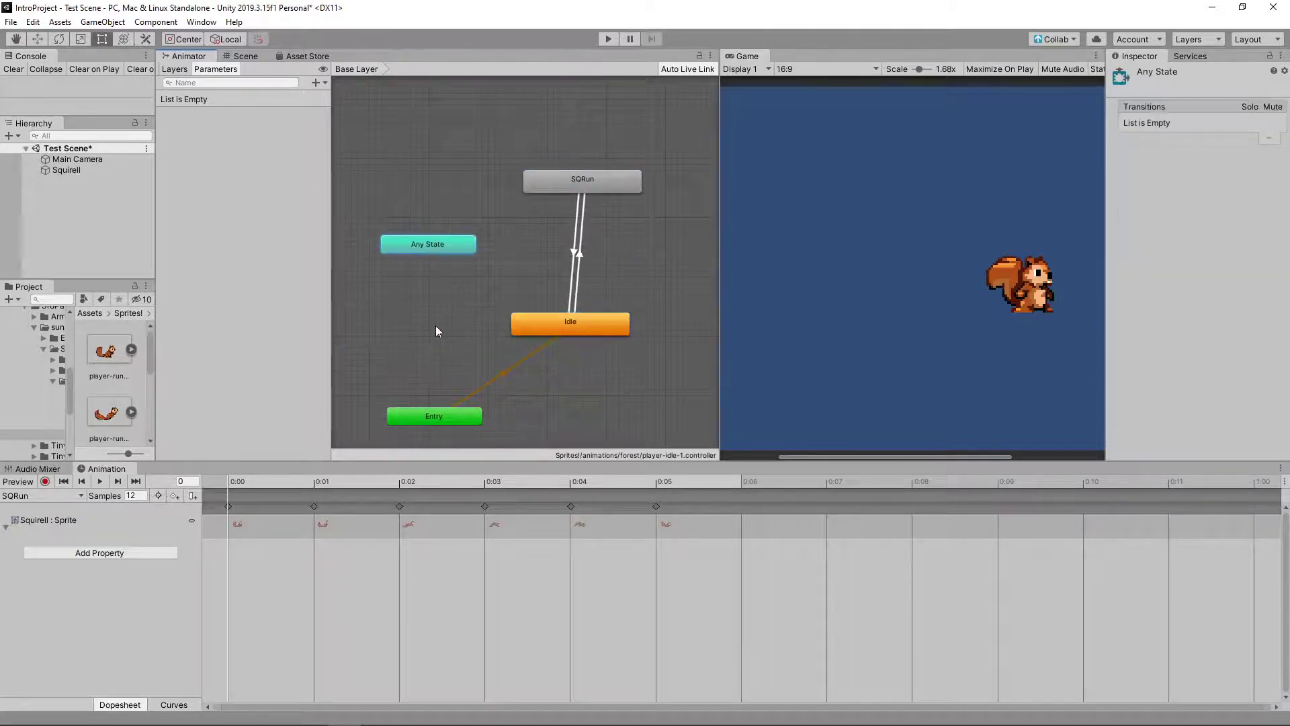
{"action": "left_click_drag", "start_coordinate": [441, 416], "coordinate": [426, 381]}
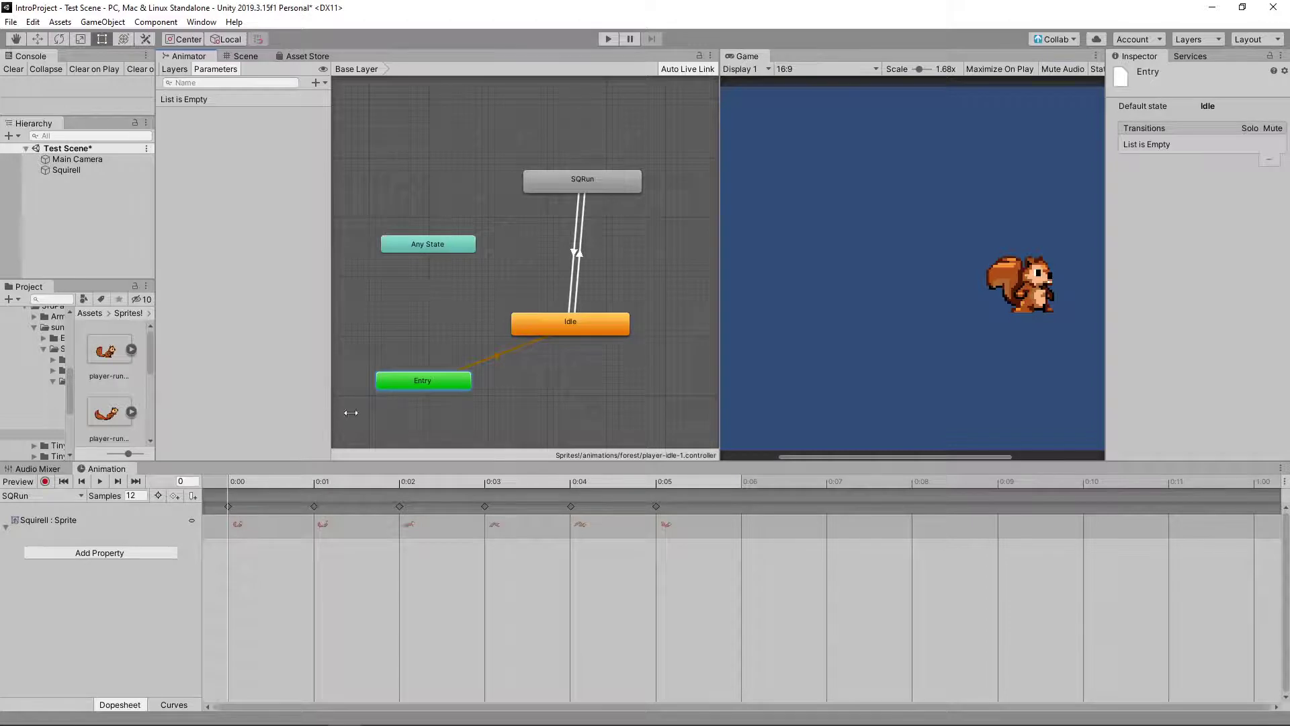
{"action": "left_click_drag", "start_coordinate": [600, 179], "coordinate": [584, 279]}
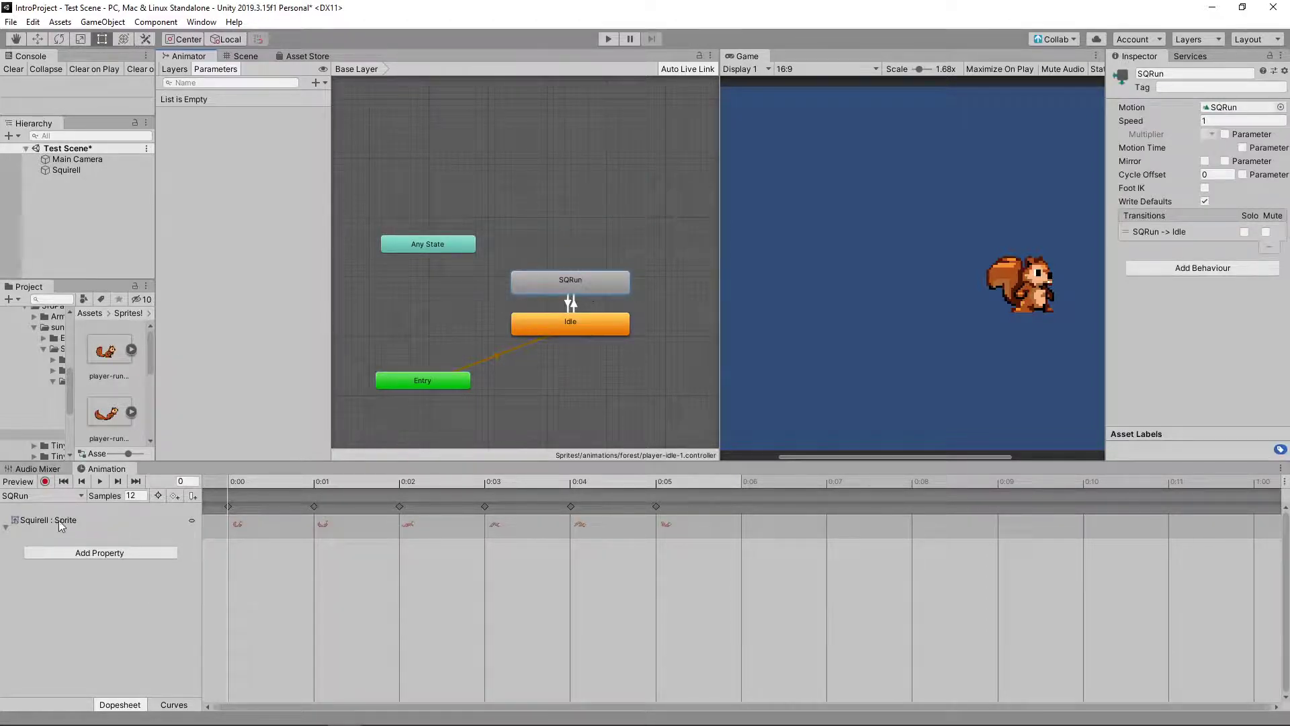
- View the list of animation clips available for the squirrel and close it without switching clips
{"action": "left_click", "coordinate": [32, 494]}
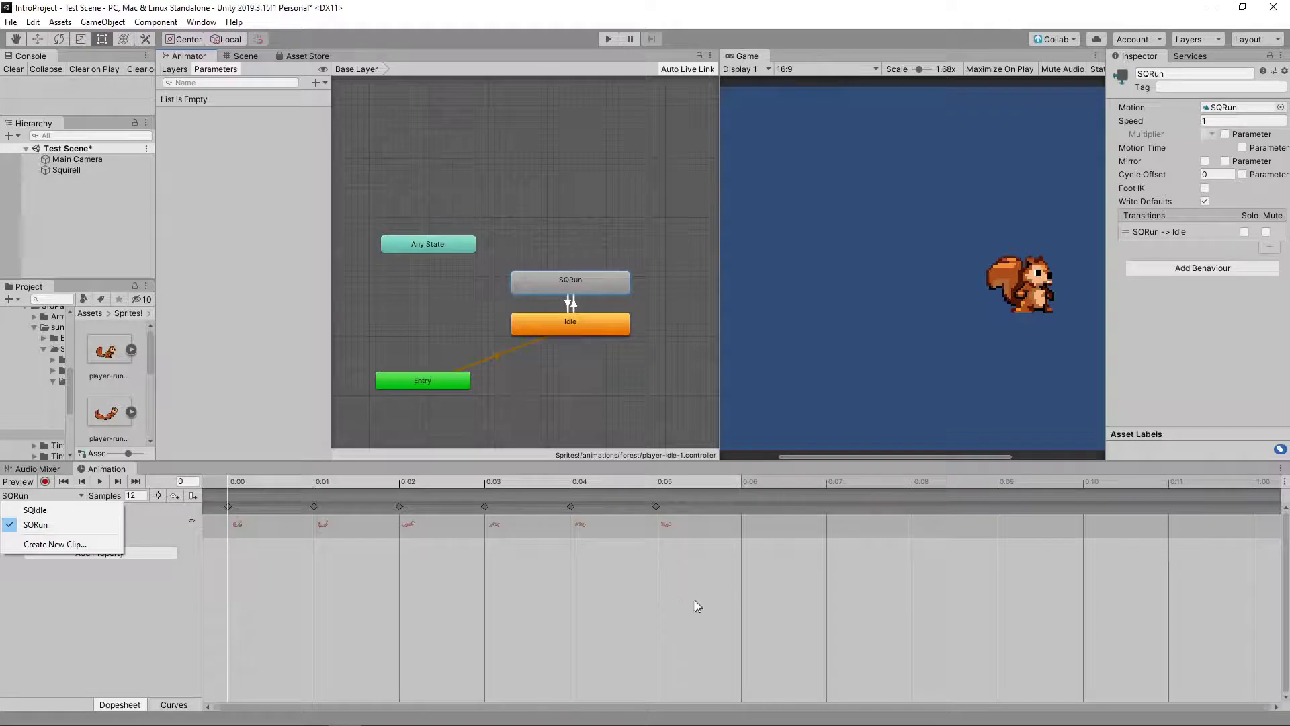
{"action": "left_click", "coordinate": [567, 609]}
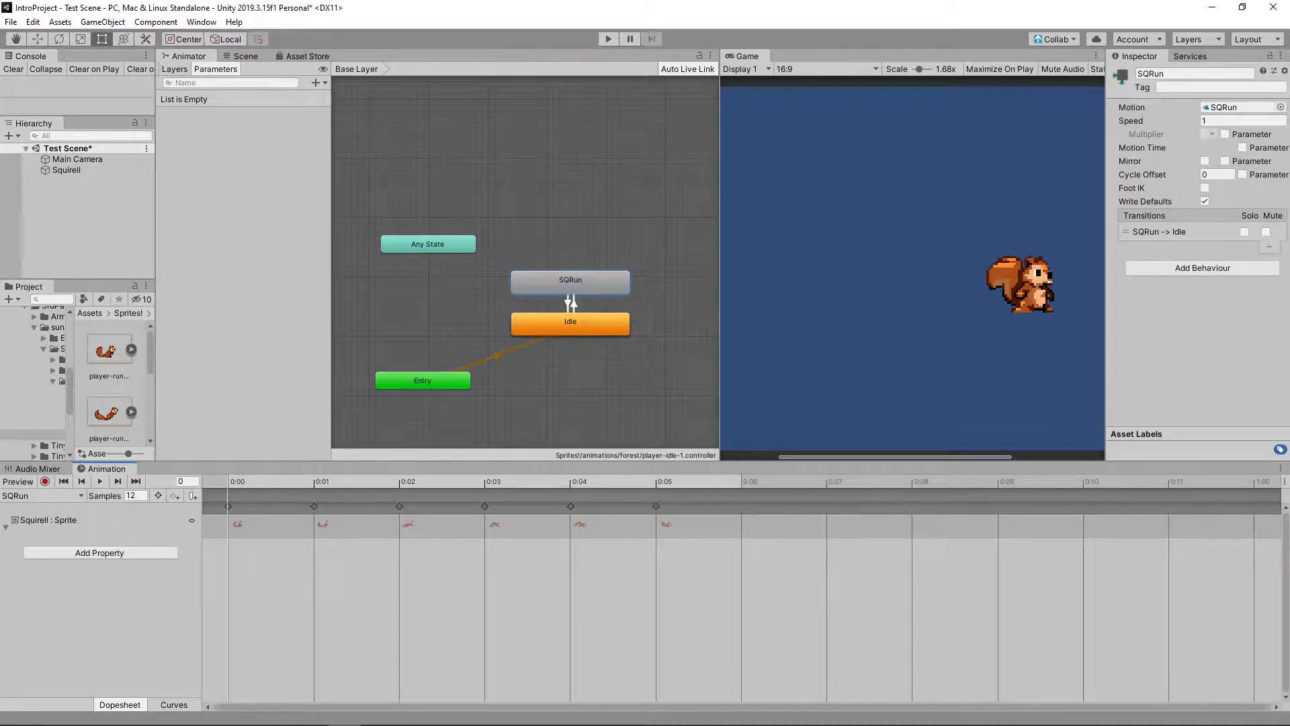
- Switch to the Google Slides presentation and go back to the character movement slide on walking and flipping the sprite
{"action": "key", "text": "alt+Tab"}
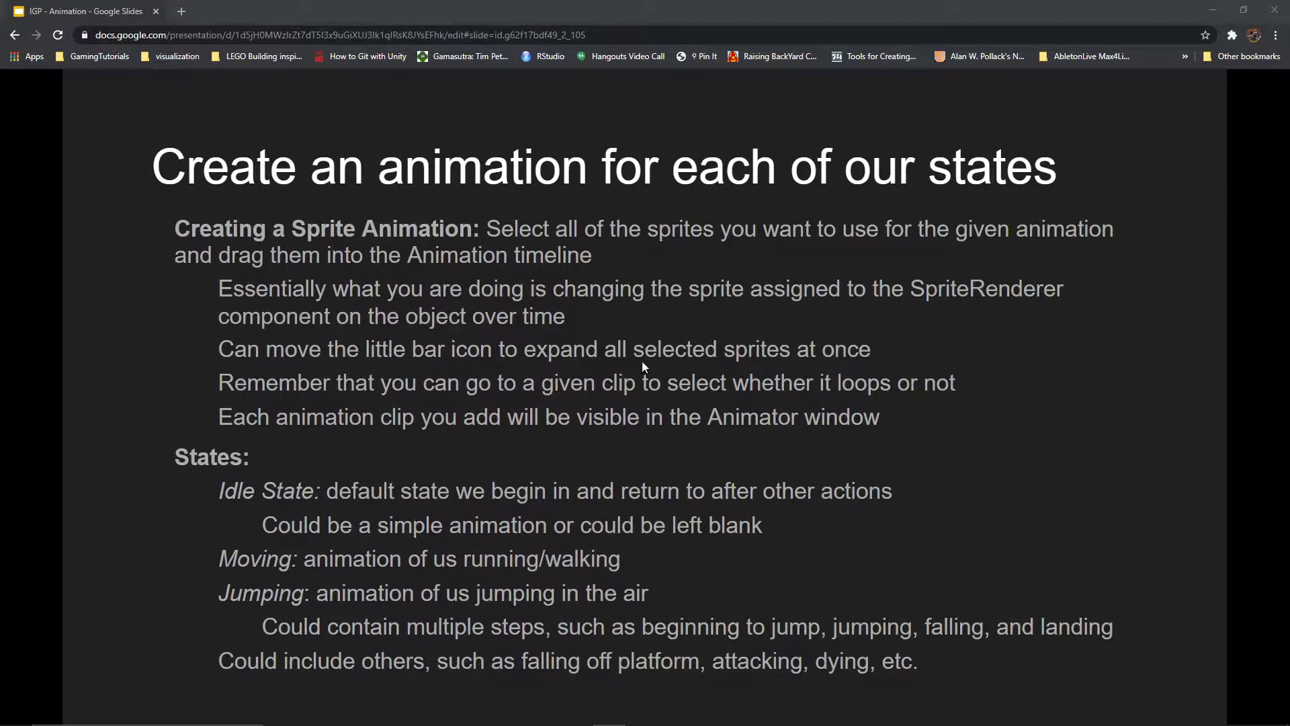
{"action": "scroll", "coordinate": [643, 357], "scroll_direction": "up", "scroll_amount": 2}
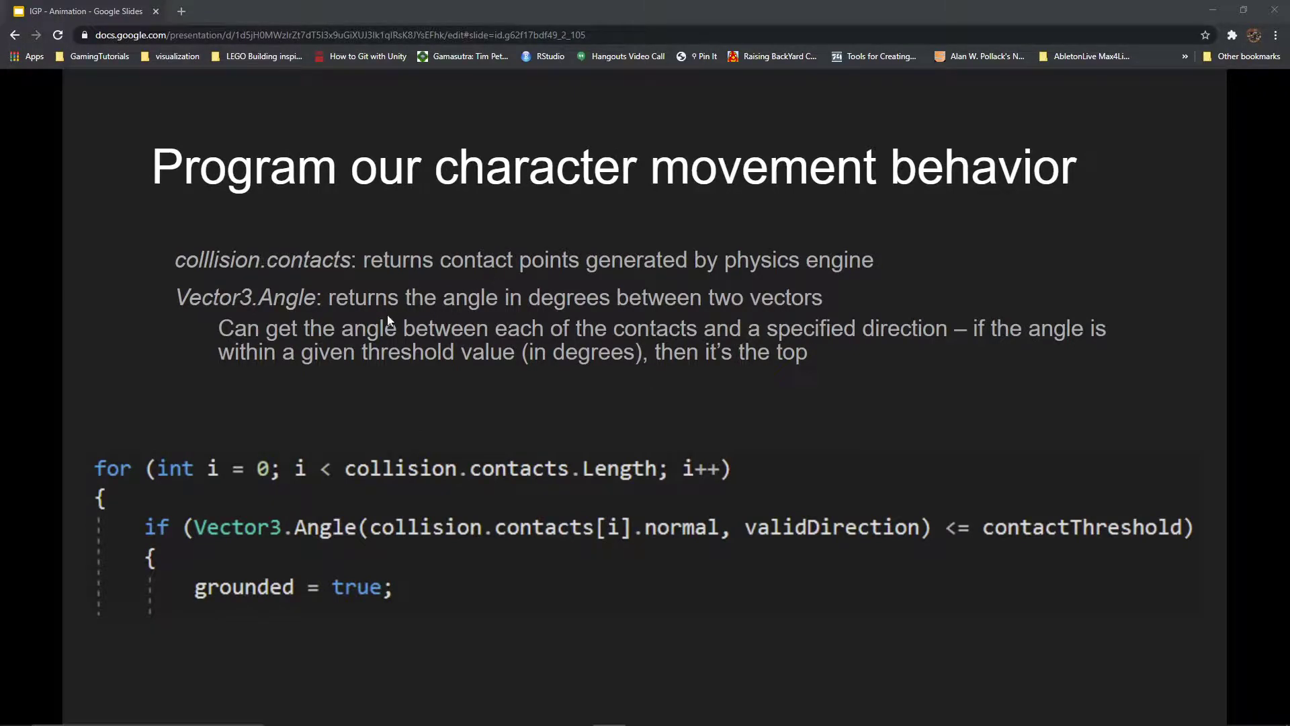
{"action": "scroll", "coordinate": [466, 310], "scroll_direction": "up", "scroll_amount": 2}
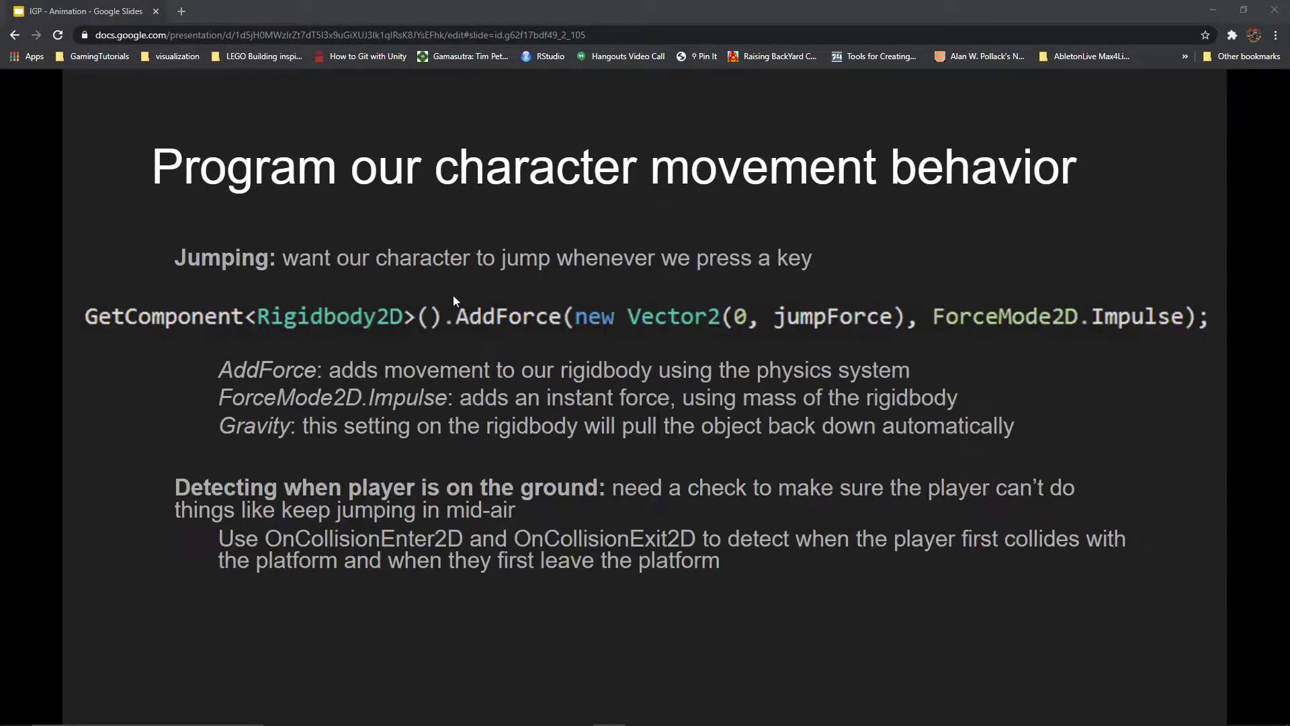
{"action": "scroll", "coordinate": [408, 293], "scroll_direction": "up", "scroll_amount": 1}
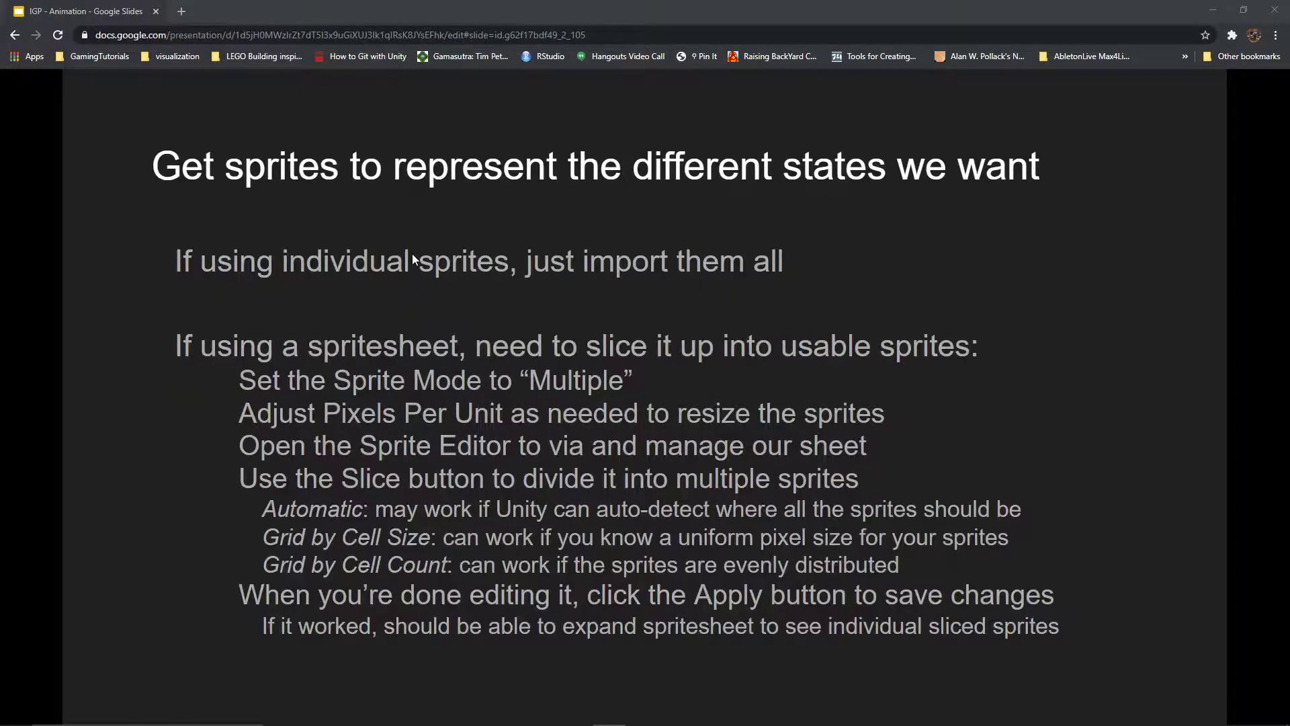
{"action": "scroll", "coordinate": [603, 296], "scroll_direction": "down", "scroll_amount": 1}
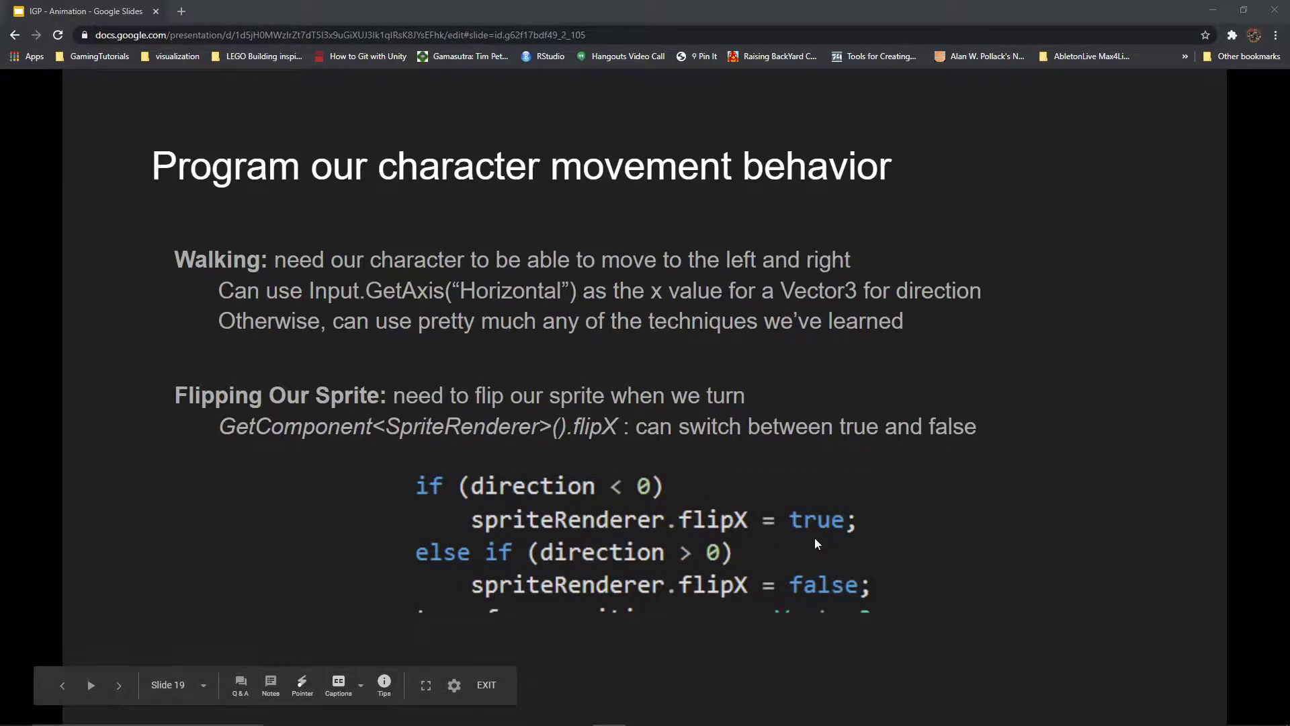
- Review the slides on jumping, ground detection, animator setup and state animations, ending at the transition parameters slide
{"action": "key", "text": "Right"}
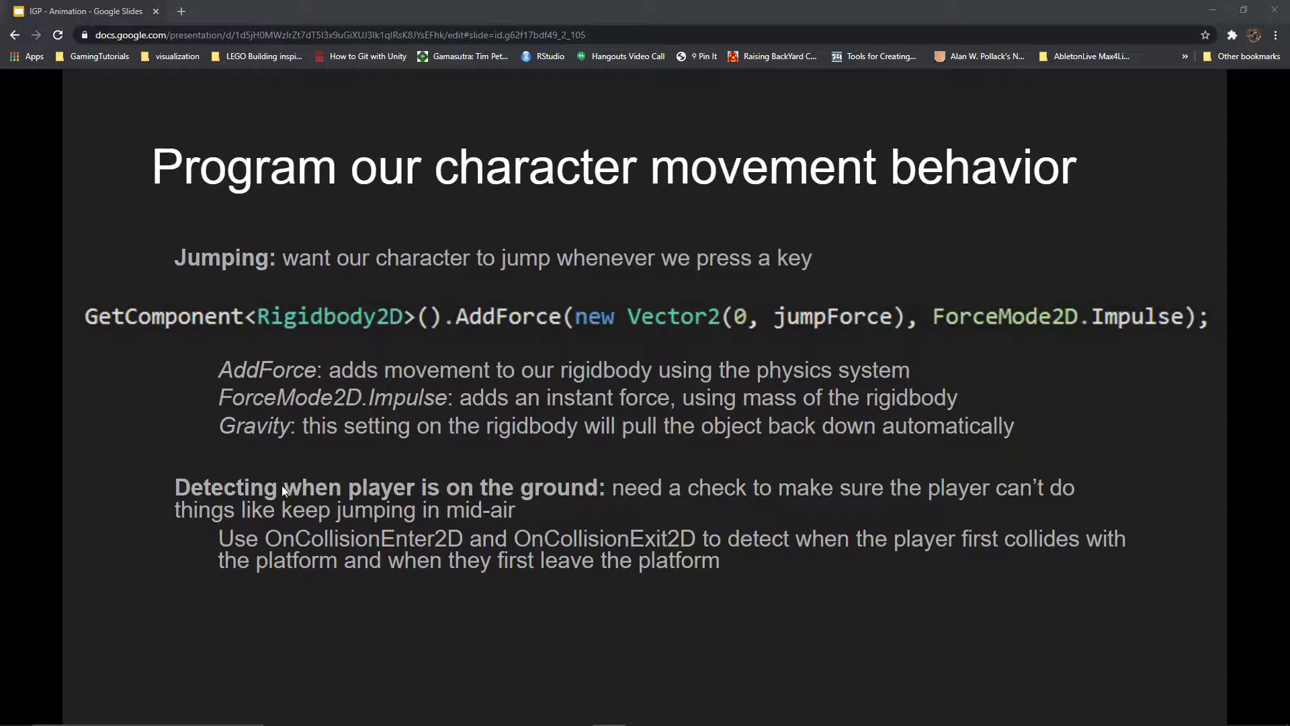
{"action": "key", "text": "Right"}
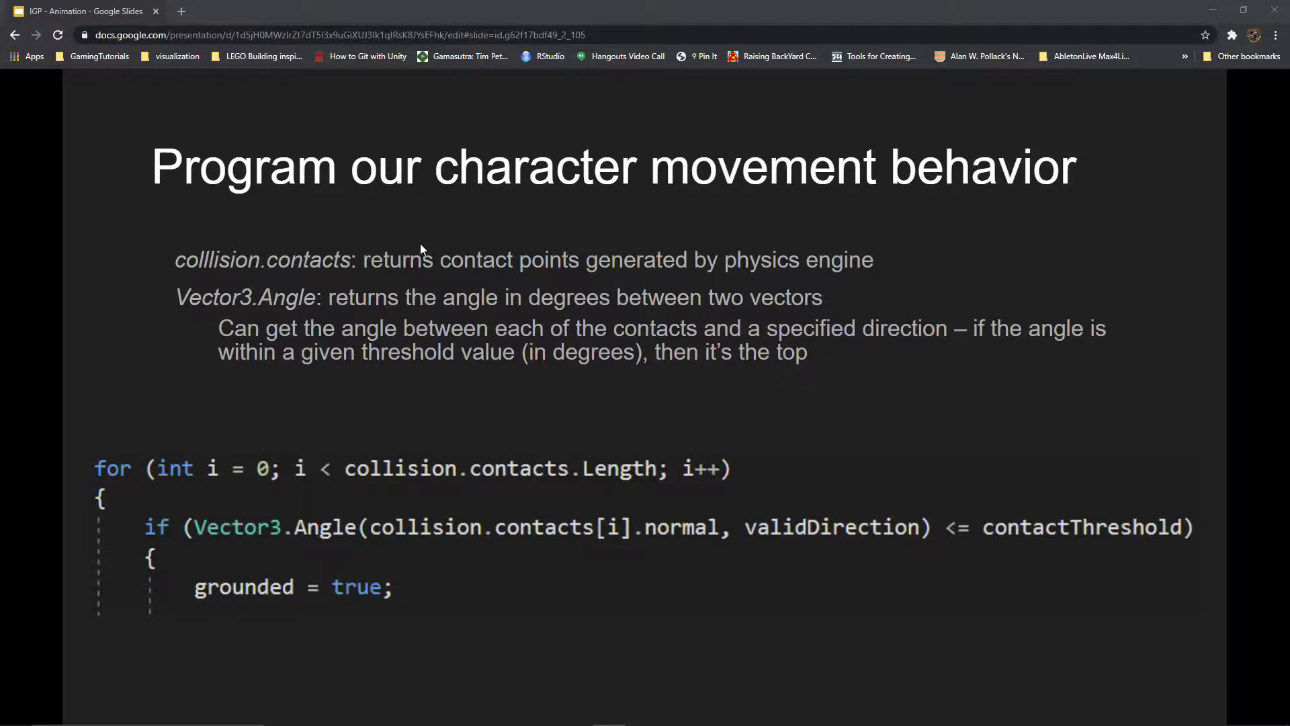
{"action": "key", "text": "Right"}
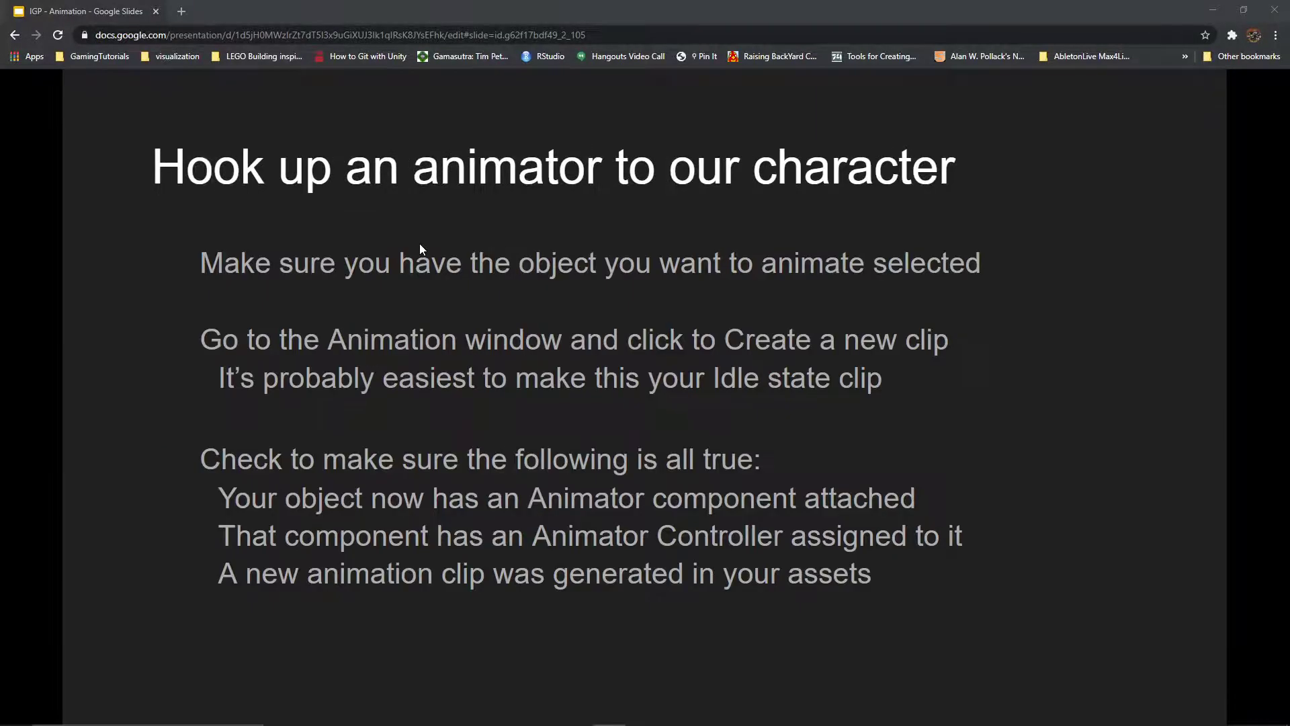
{"action": "key", "text": "Right"}
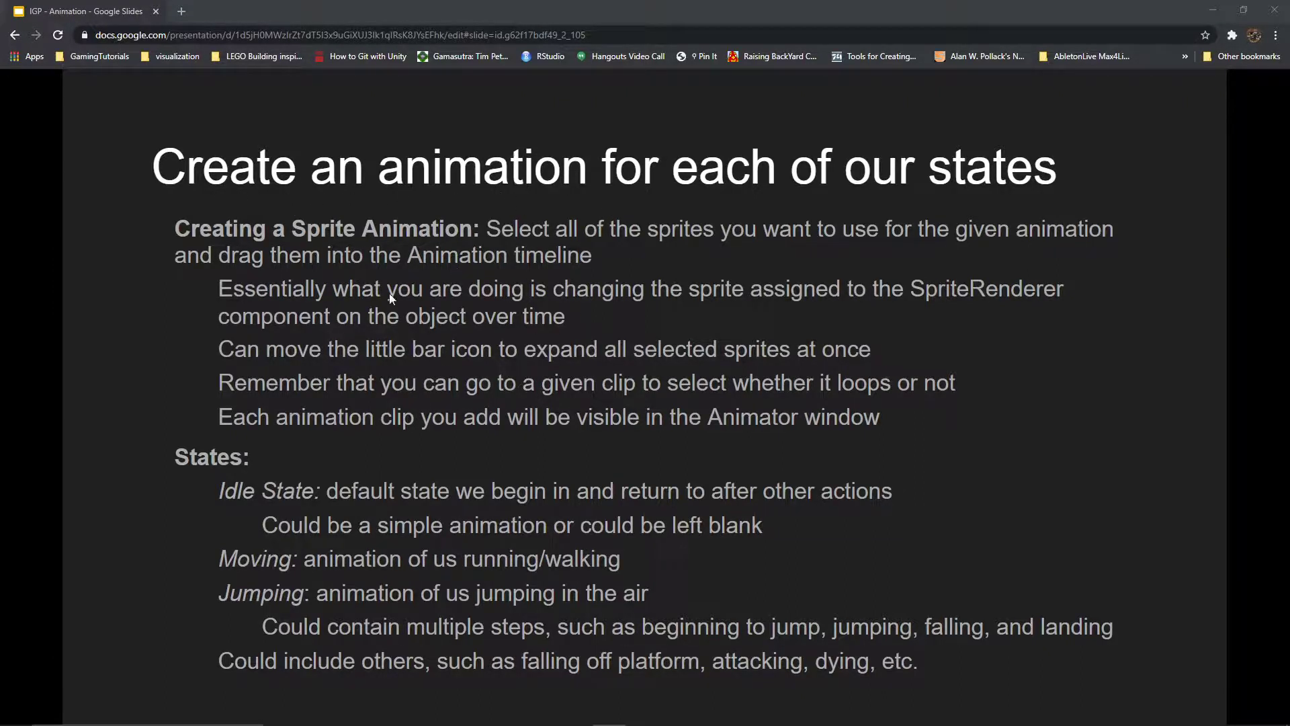
{"action": "key", "text": "Right"}
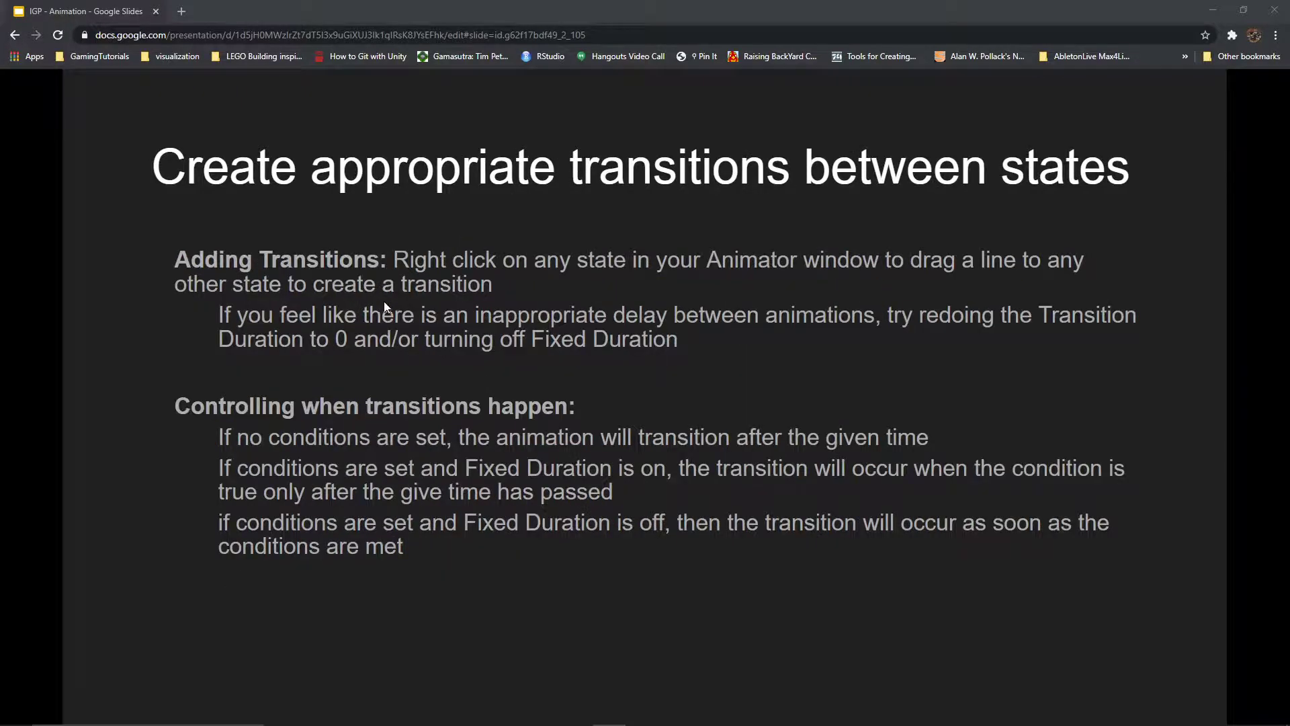
{"action": "key", "text": "Right"}
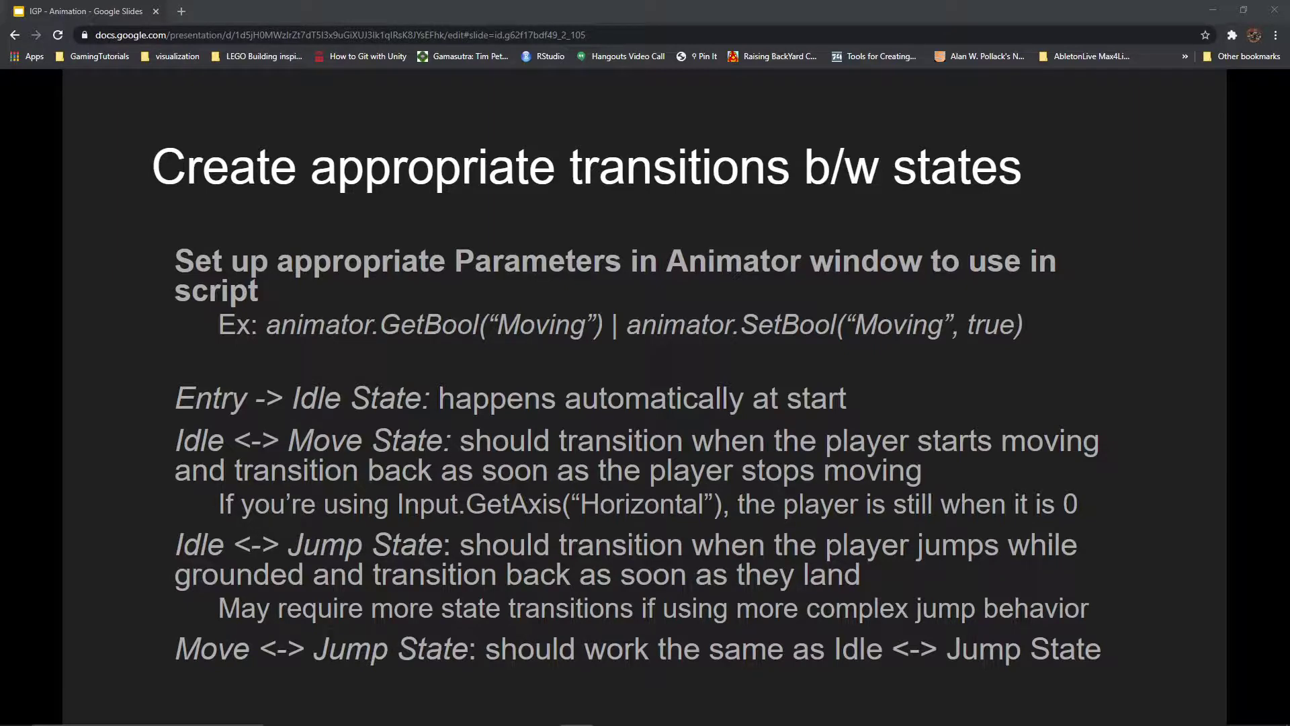
- Minimize the presentation and launch Krita from the Windows search
{"action": "left_click", "coordinate": [1214, 10]}
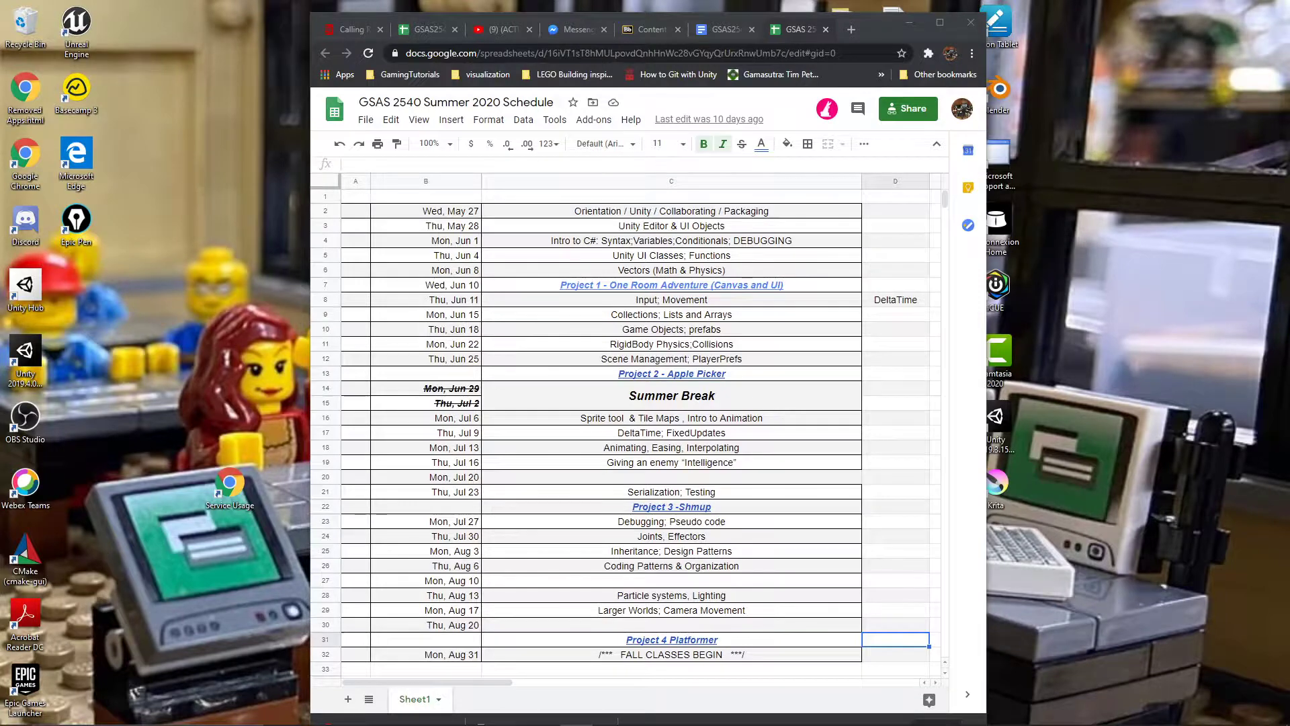
{"action": "key", "text": "super+s"}
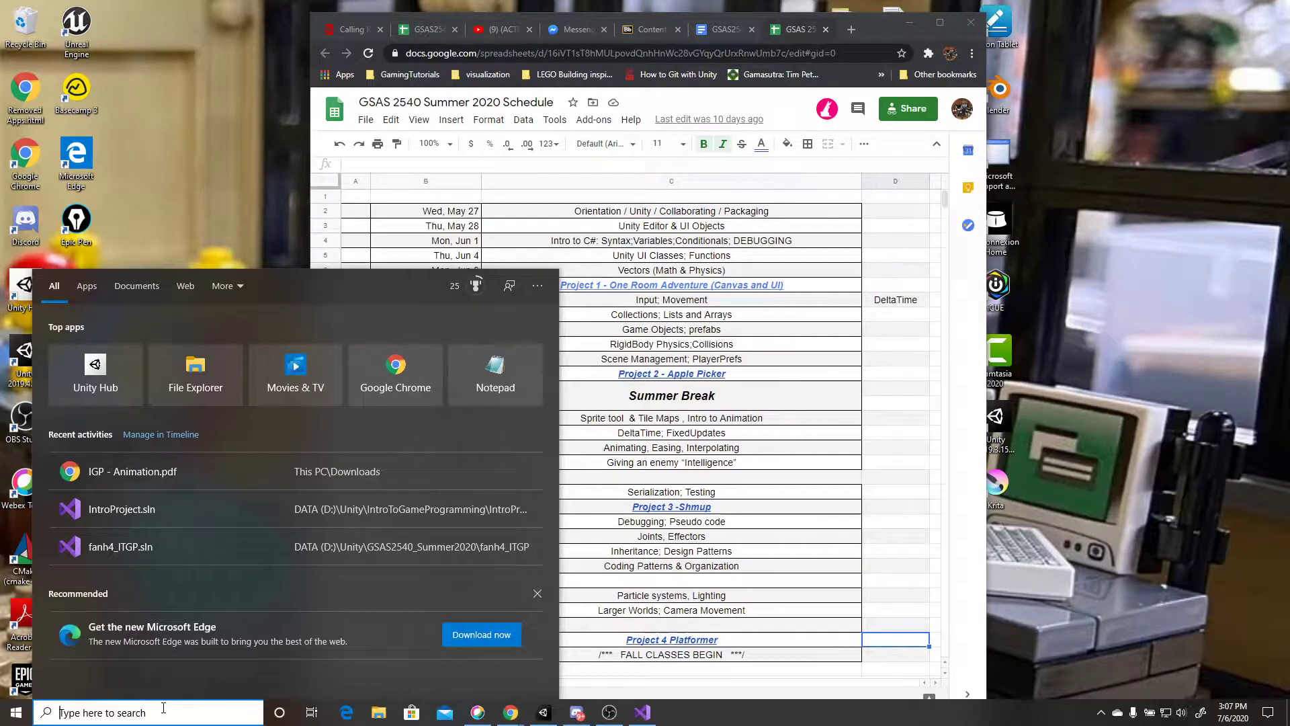
{"action": "type", "text": "krita"}
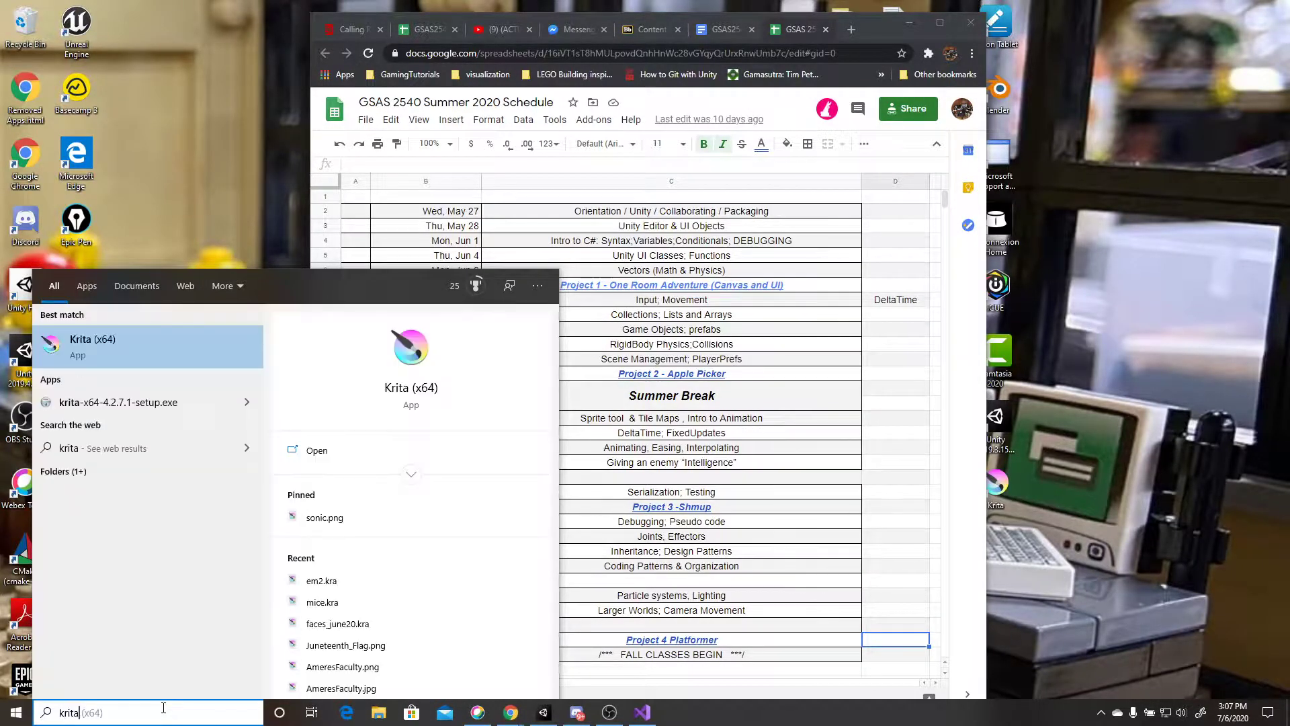
{"action": "key", "text": "Return"}
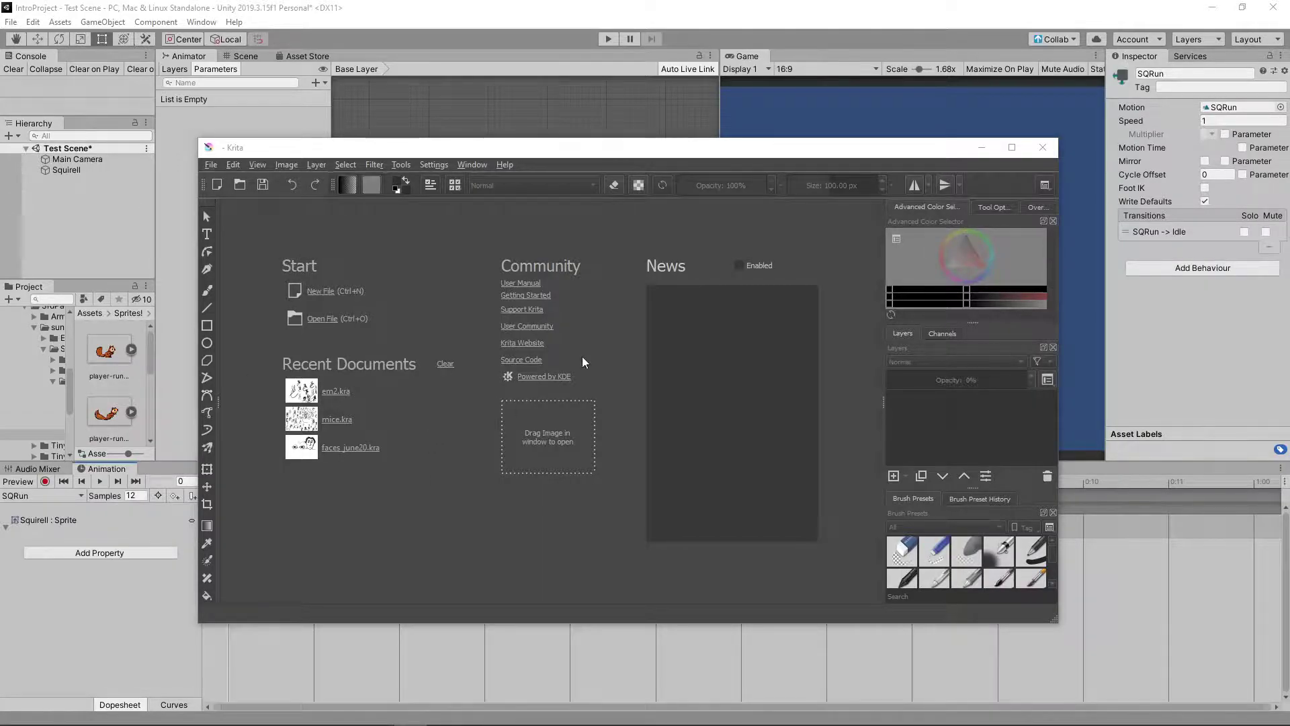
- Create a new 2550 by 3300 px document at 300 ppi and maximize the Krita window
{"action": "left_click", "coordinate": [321, 290]}
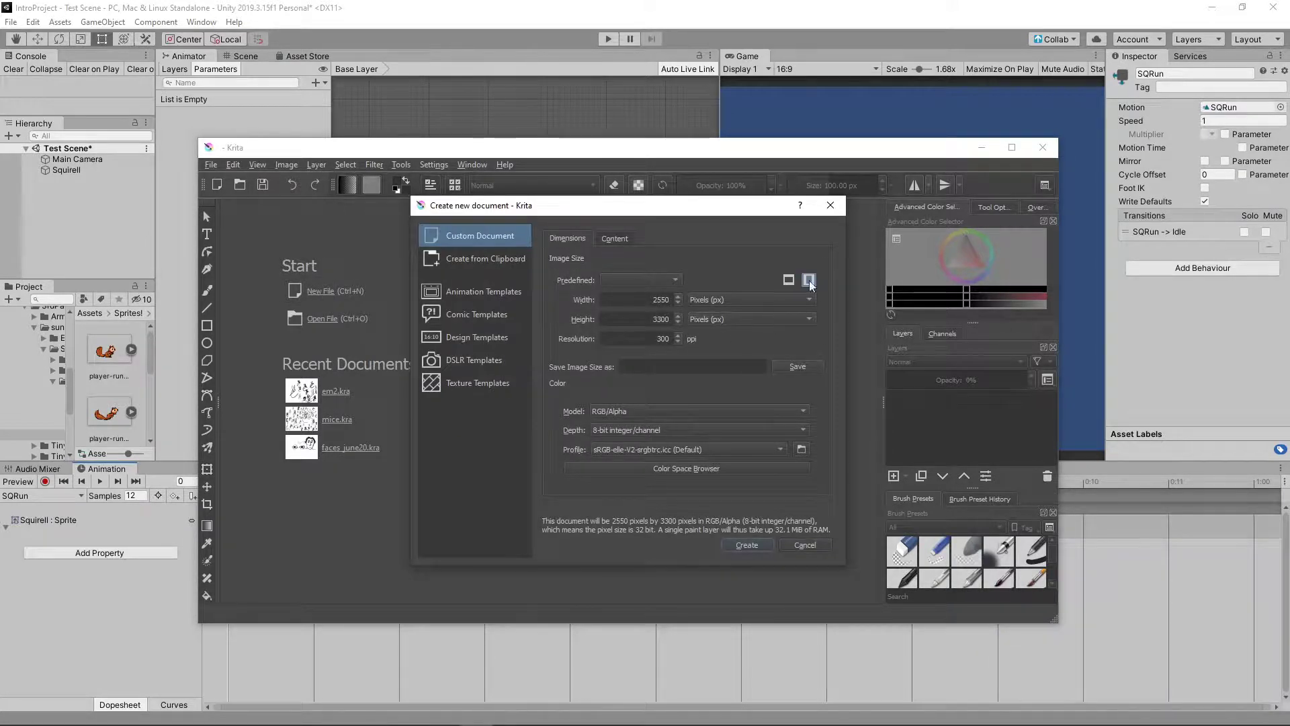
{"action": "left_click", "coordinate": [758, 546]}
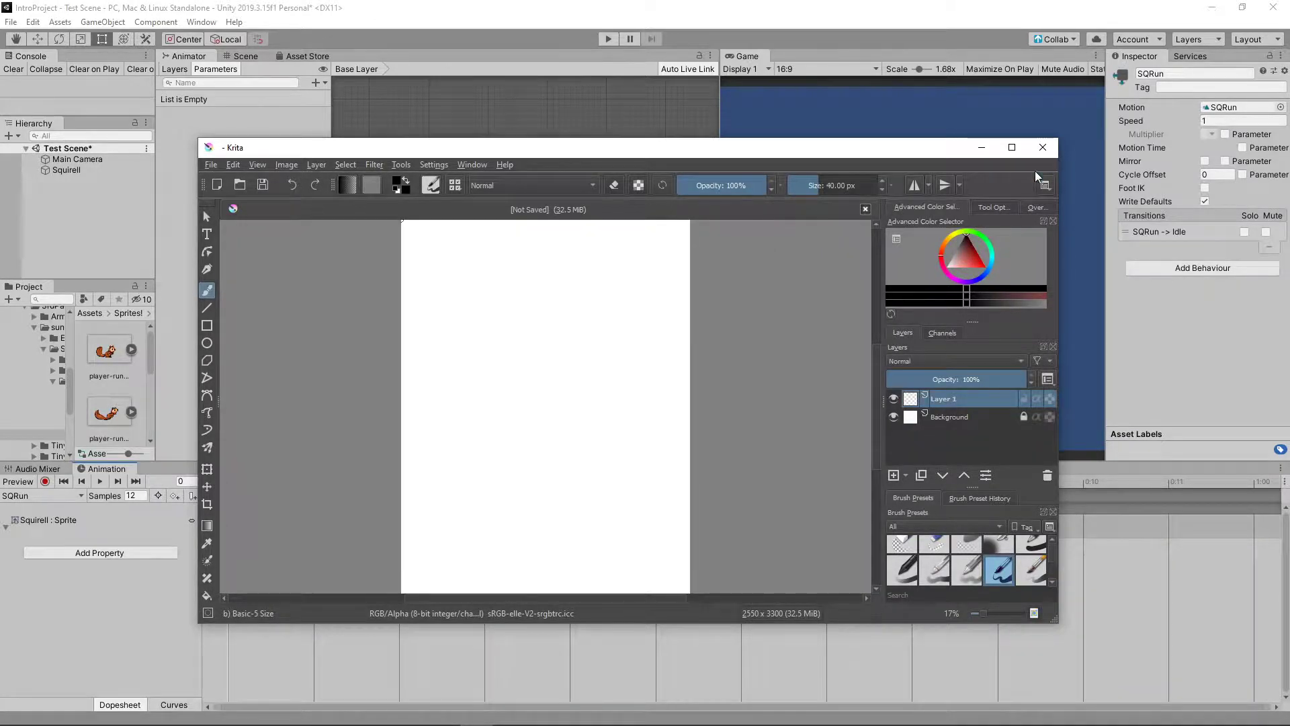
{"action": "left_click", "coordinate": [1012, 147]}
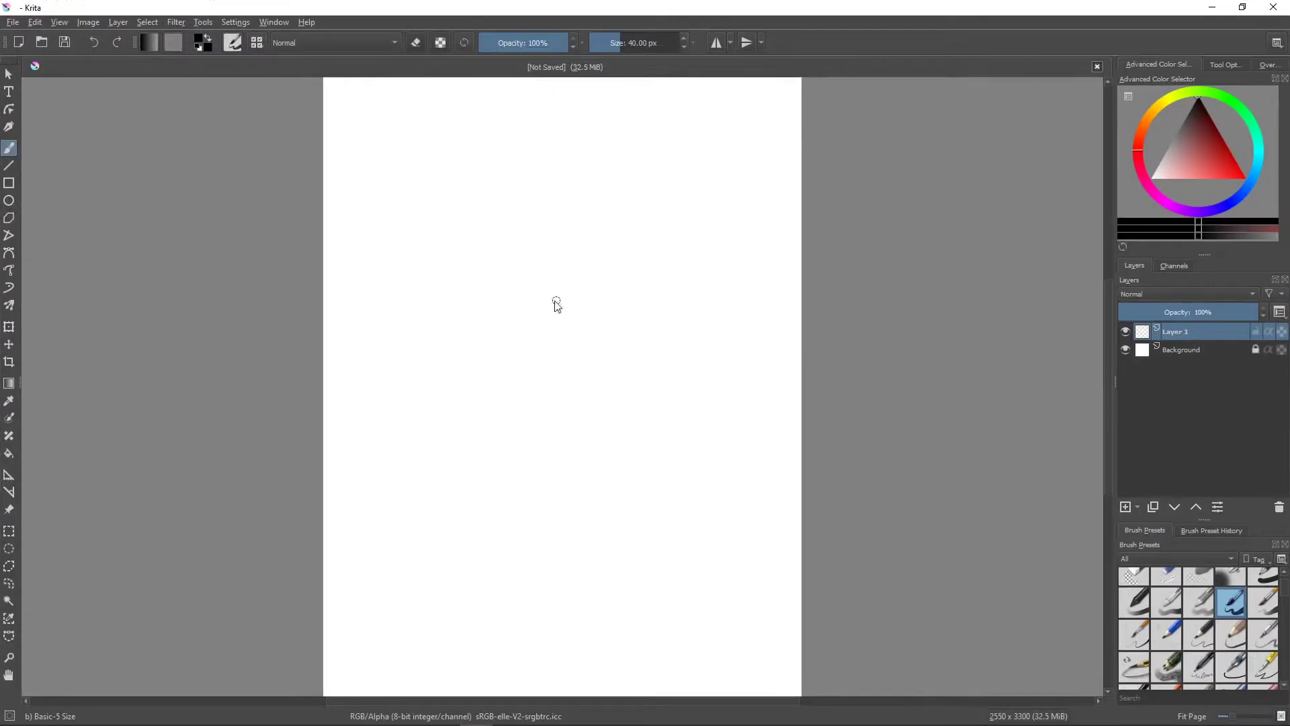
- Rotate the whole image 90° to the right so the canvas is landscape
{"action": "left_click", "coordinate": [88, 22]}
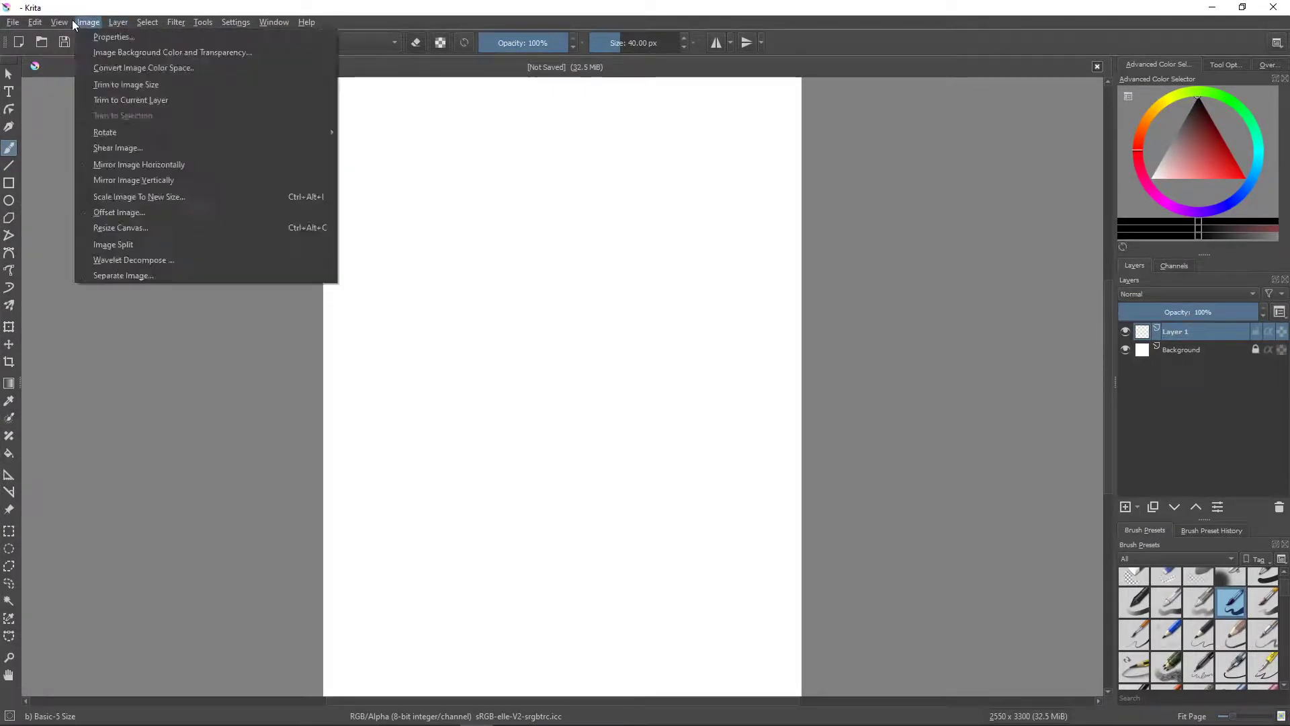
{"action": "mouse_move", "coordinate": [59, 25]}
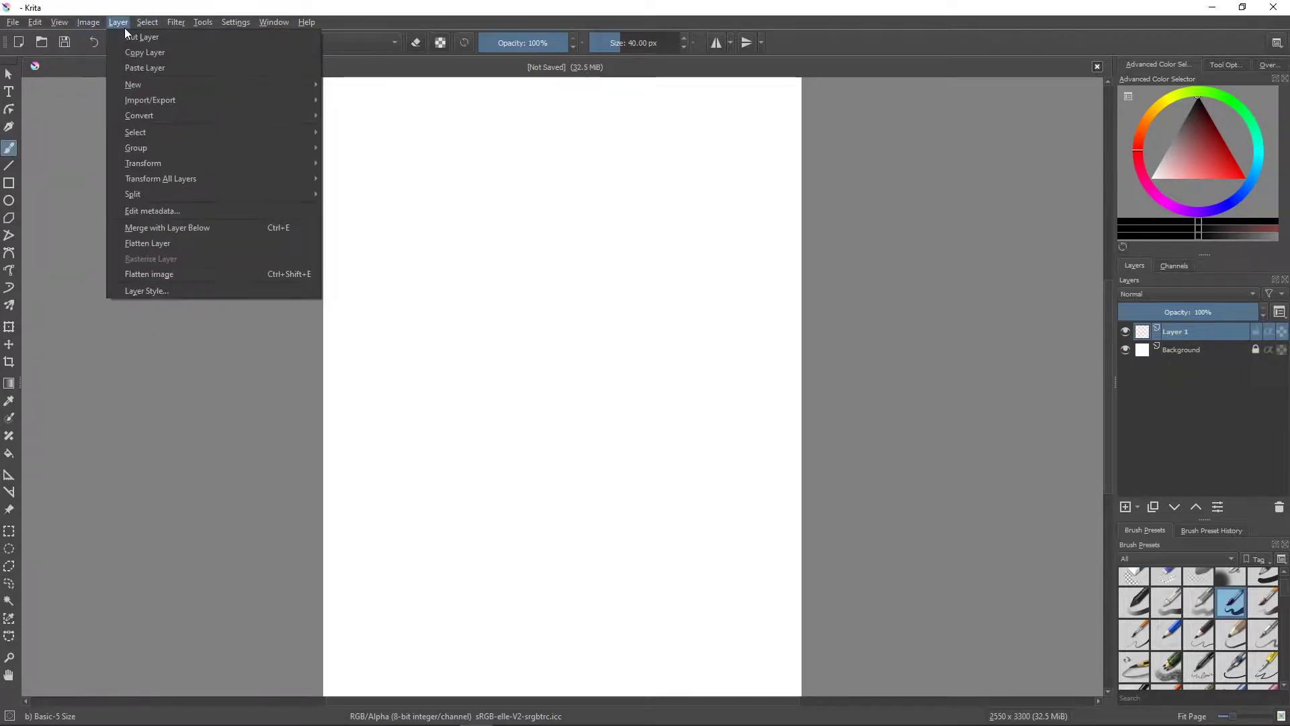
{"action": "mouse_move", "coordinate": [176, 23]}
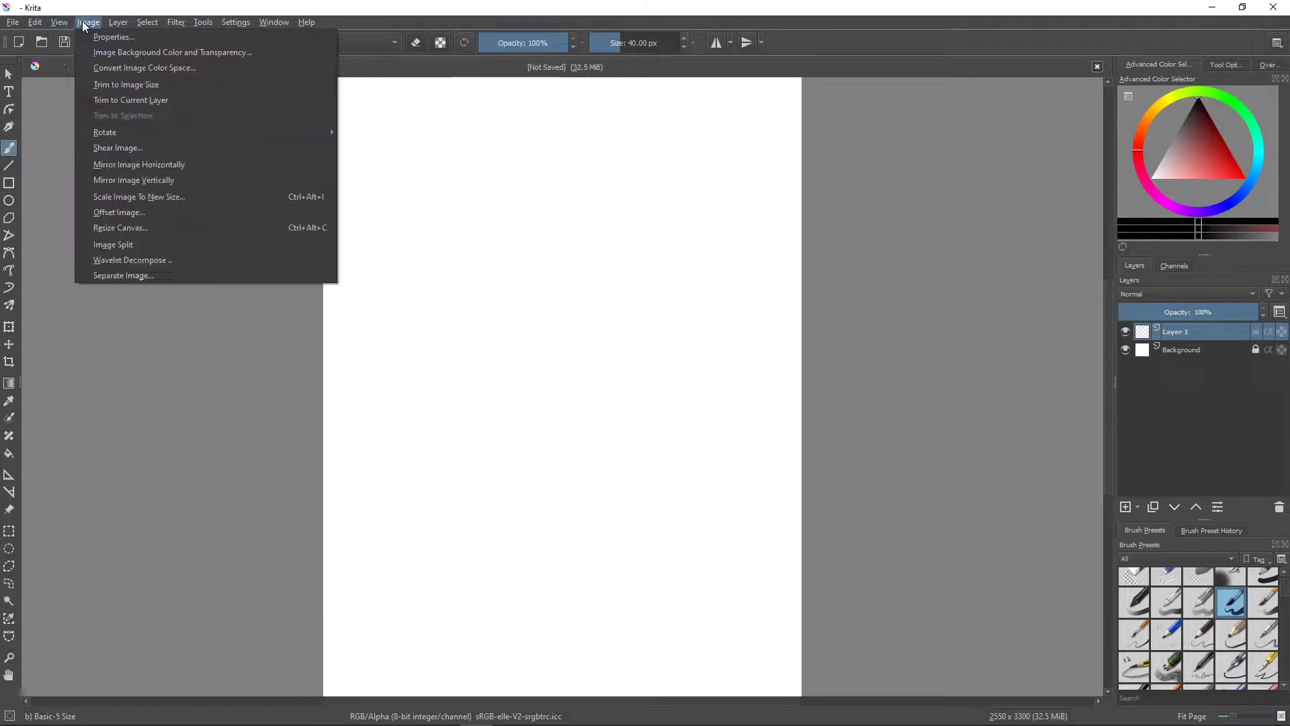
{"action": "mouse_move", "coordinate": [153, 131]}
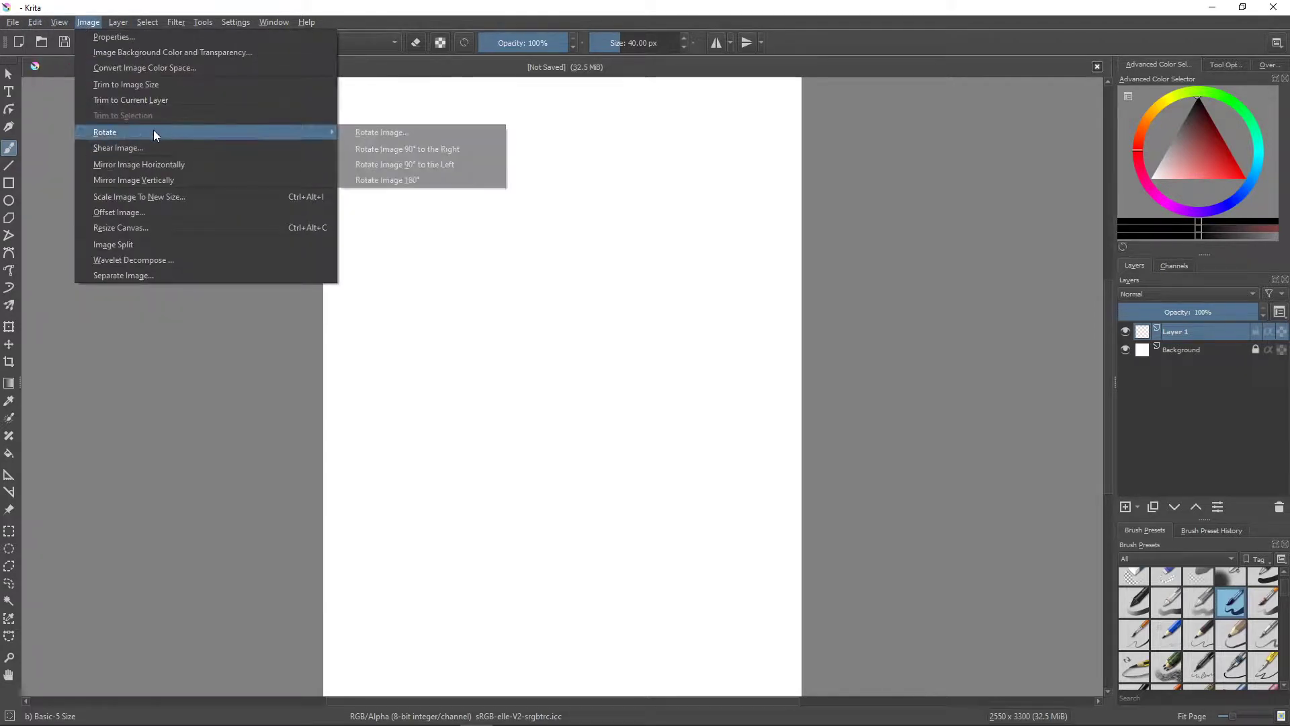
{"action": "left_click", "coordinate": [426, 149]}
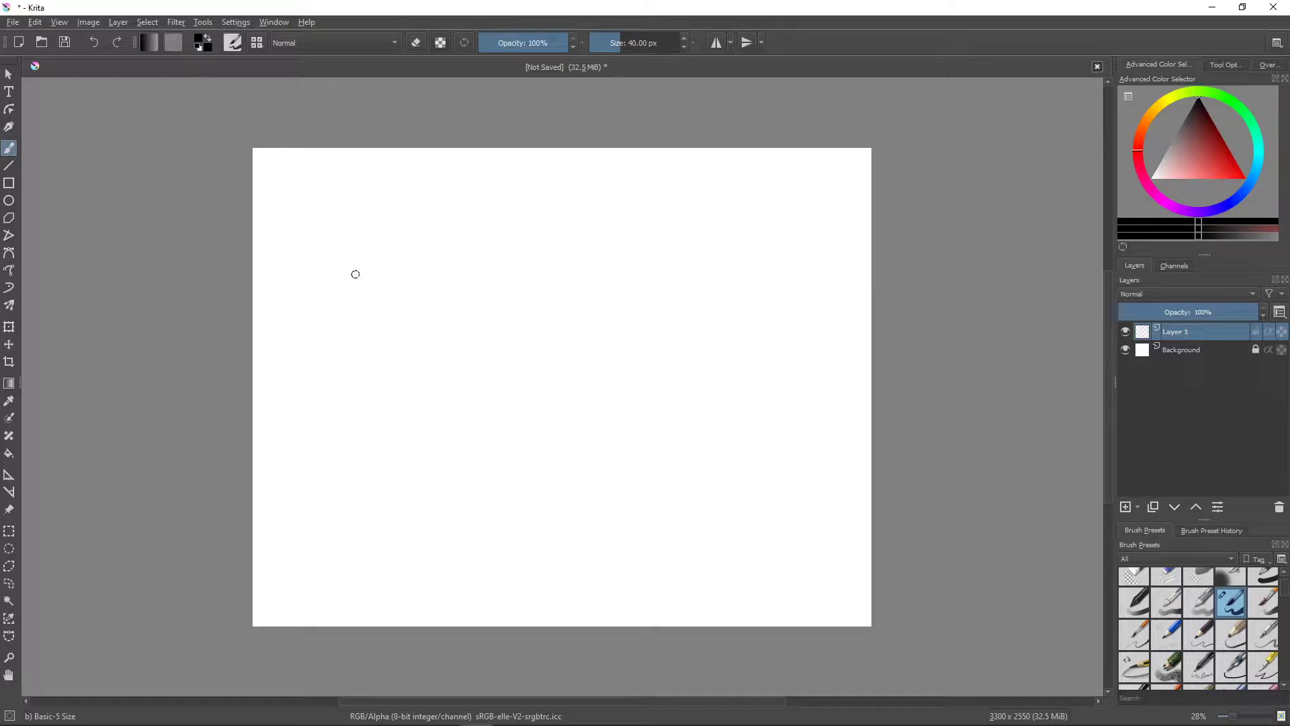
- Sketch a rectangular level map outline with the brush and mark a round dot near its upper-left corner
{"action": "left_click_drag", "start_coordinate": [355, 264], "coordinate": [350, 415]}
{"action": "left_click_drag", "start_coordinate": [369, 264], "coordinate": [619, 249]}
{"action": "left_click_drag", "start_coordinate": [349, 437], "coordinate": [613, 427]}
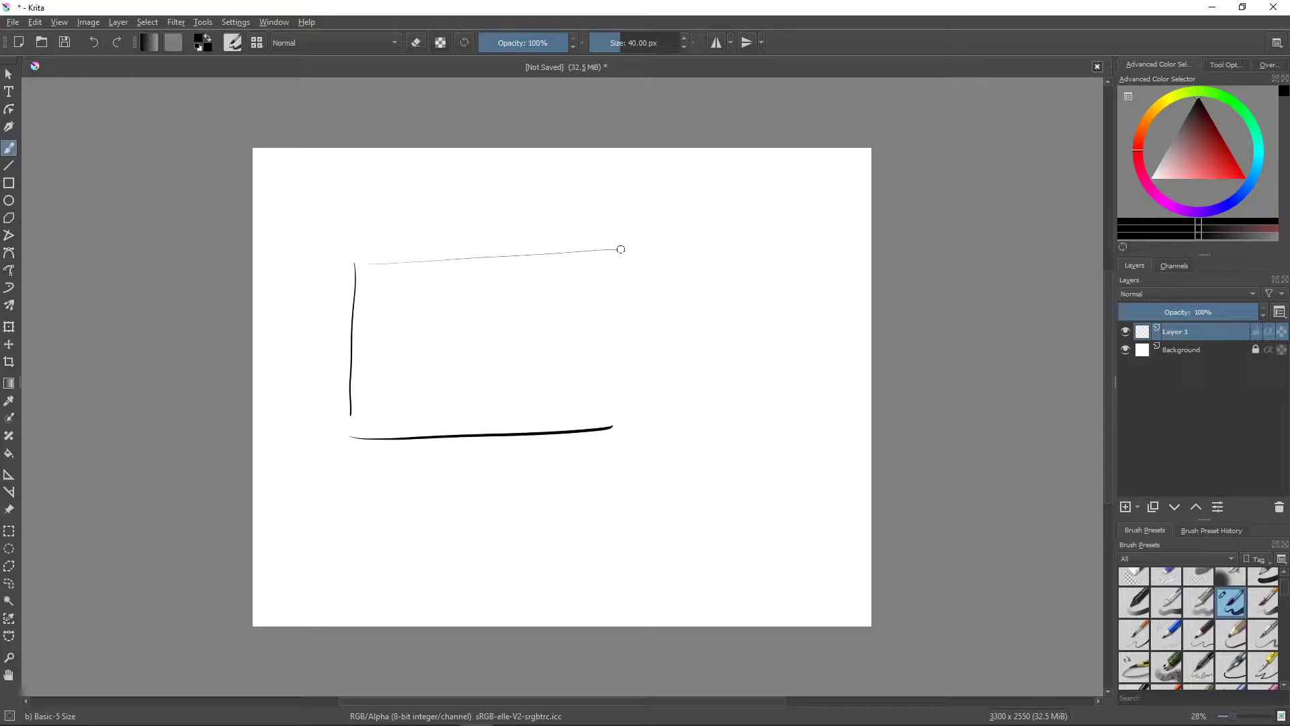
{"action": "left_click_drag", "start_coordinate": [620, 258], "coordinate": [620, 438]}
{"action": "left_click", "coordinate": [405, 293]}
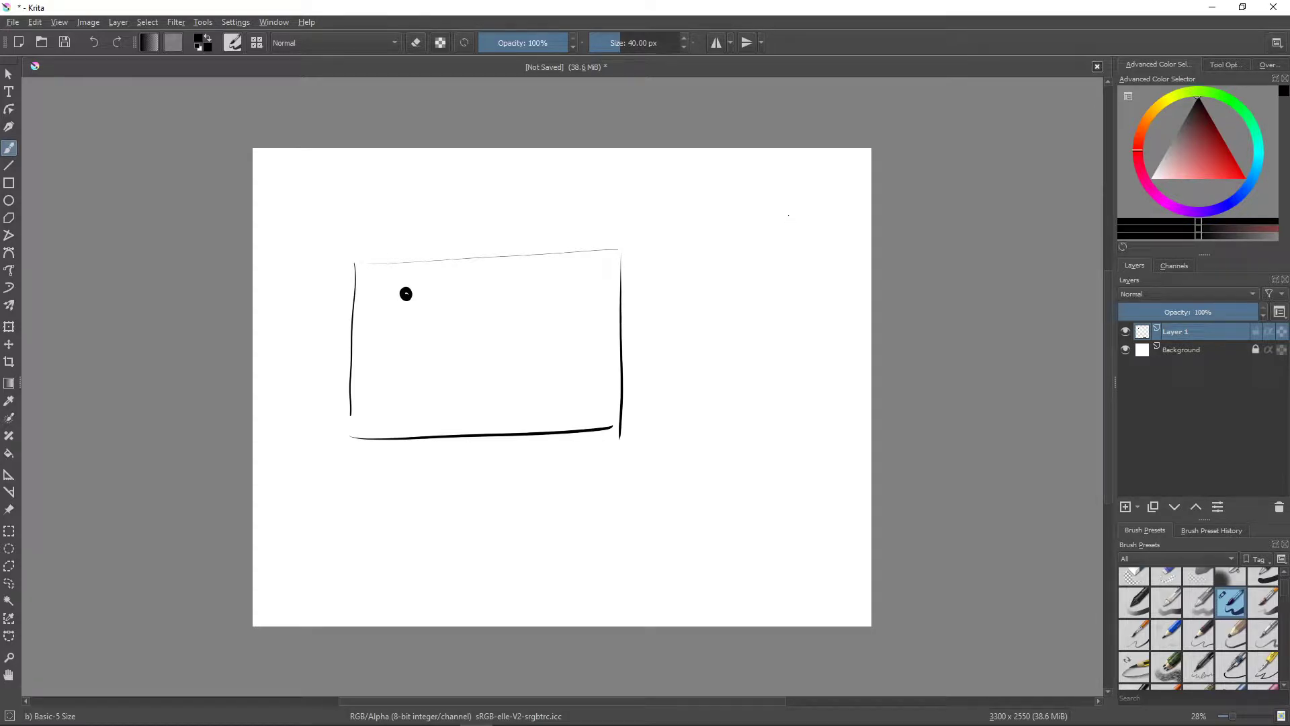
- Draw a small hero figure near the canvas's upper-right corner and handwrite "HERO" beneath it
{"action": "mouse_move", "coordinate": [789, 216]}
{"action": "left_mouse_down"}
{"action": "mouse_move", "coordinate": [797, 226]}
{"action": "mouse_move", "coordinate": [785, 205]}
{"action": "left_mouse_up"}
{"action": "mouse_move", "coordinate": [806, 232]}
{"action": "left_mouse_down"}
{"action": "mouse_move", "coordinate": [777, 266]}
{"action": "mouse_move", "coordinate": [800, 266]}
{"action": "mouse_move", "coordinate": [794, 288]}
{"action": "mouse_move", "coordinate": [802, 267]}
{"action": "mouse_move", "coordinate": [793, 288]}
{"action": "mouse_move", "coordinate": [811, 242]}
{"action": "left_mouse_up"}
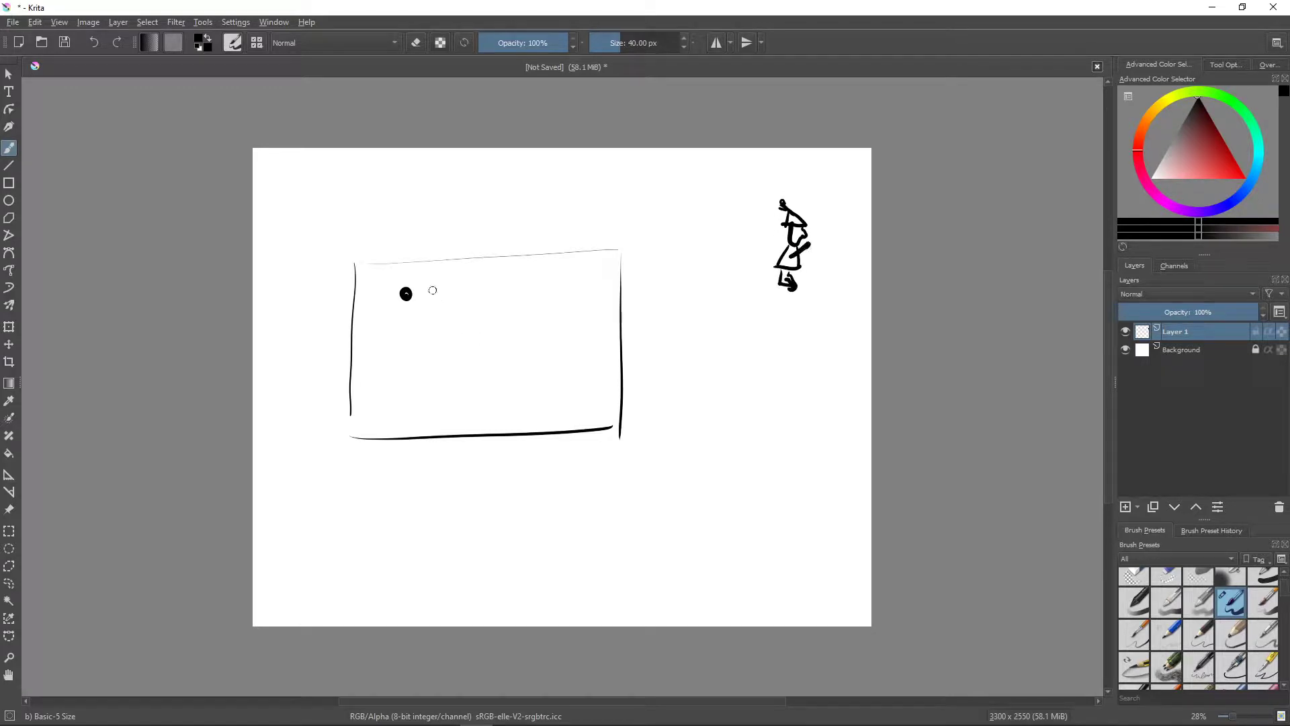
{"action": "left_click_drag", "start_coordinate": [772, 315], "coordinate": [781, 313]}
{"action": "left_click_drag", "start_coordinate": [774, 308], "coordinate": [786, 312]}
{"action": "left_click_drag", "start_coordinate": [797, 310], "coordinate": [812, 295]}
- Draw a vertical road around the dot and a horizontal road branching from it across the map
{"action": "mouse_move", "coordinate": [396, 282]}
{"action": "left_mouse_down"}
{"action": "mouse_move", "coordinate": [393, 362]}
{"action": "mouse_move", "coordinate": [414, 329]}
{"action": "mouse_move", "coordinate": [414, 370]}
{"action": "left_mouse_up"}
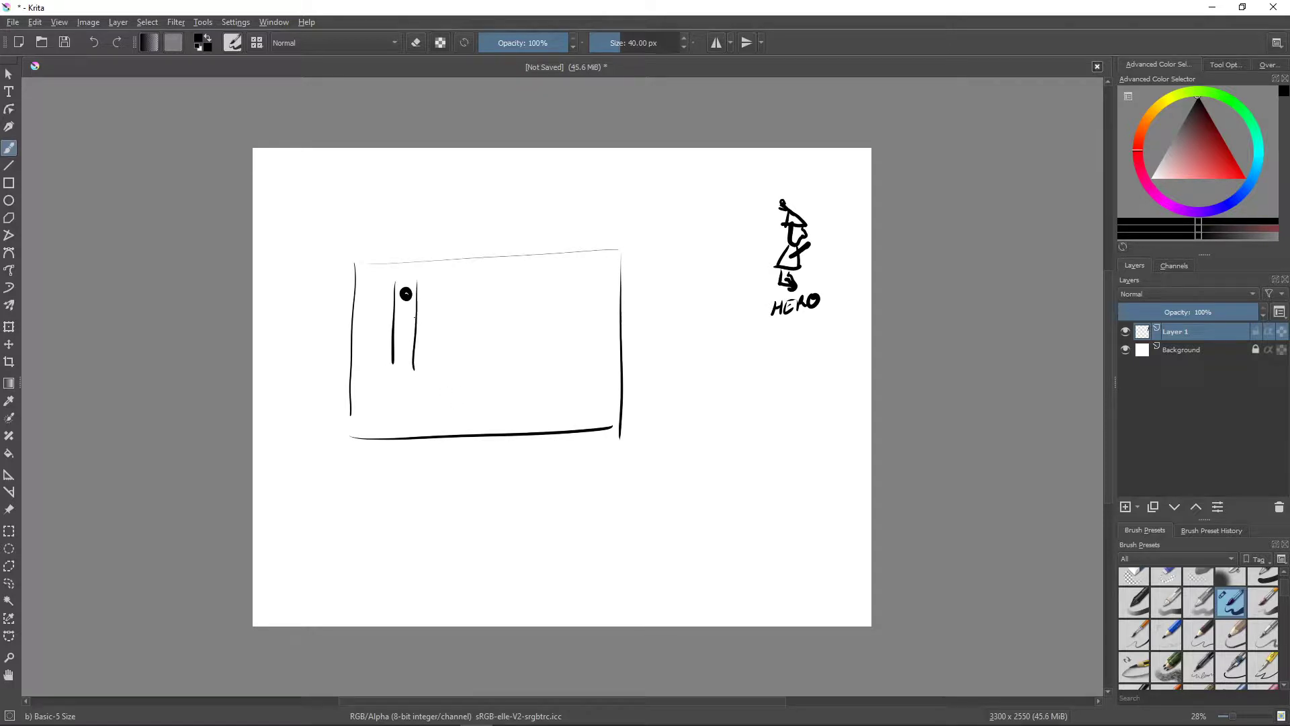
{"action": "left_click_drag", "start_coordinate": [416, 317], "coordinate": [575, 314]}
{"action": "left_click_drag", "start_coordinate": [416, 340], "coordinate": [596, 337]}
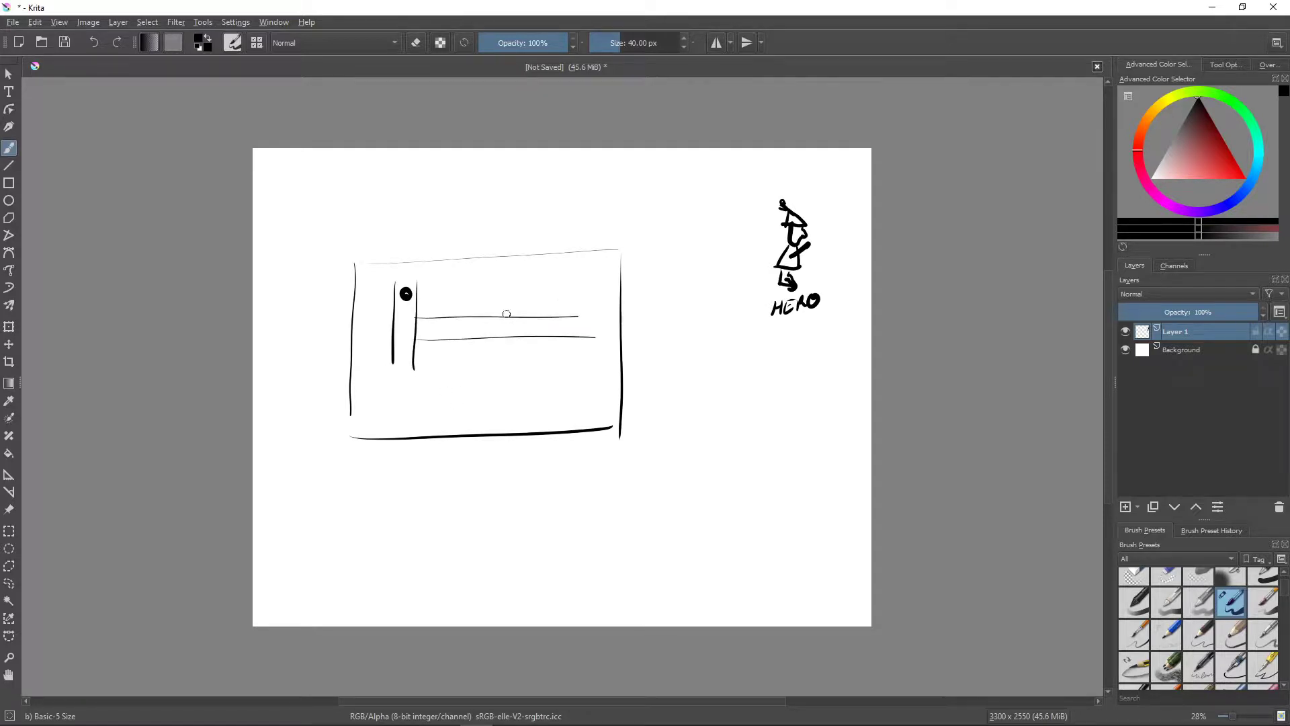
- Sketch a small house on the horizontal road and a rectangular plot below the road
{"action": "mouse_move", "coordinate": [533, 303]}
{"action": "left_mouse_down"}
{"action": "mouse_move", "coordinate": [532, 317]}
{"action": "mouse_move", "coordinate": [539, 289]}
{"action": "mouse_move", "coordinate": [561, 307]}
{"action": "left_mouse_up"}
{"action": "left_click_drag", "start_coordinate": [538, 304], "coordinate": [564, 318]}
{"action": "mouse_move", "coordinate": [489, 370]}
{"action": "left_mouse_down"}
{"action": "mouse_move", "coordinate": [489, 403]}
{"action": "mouse_move", "coordinate": [550, 372]}
{"action": "mouse_move", "coordinate": [543, 406]}
{"action": "mouse_move", "coordinate": [485, 406]}
{"action": "left_mouse_up"}
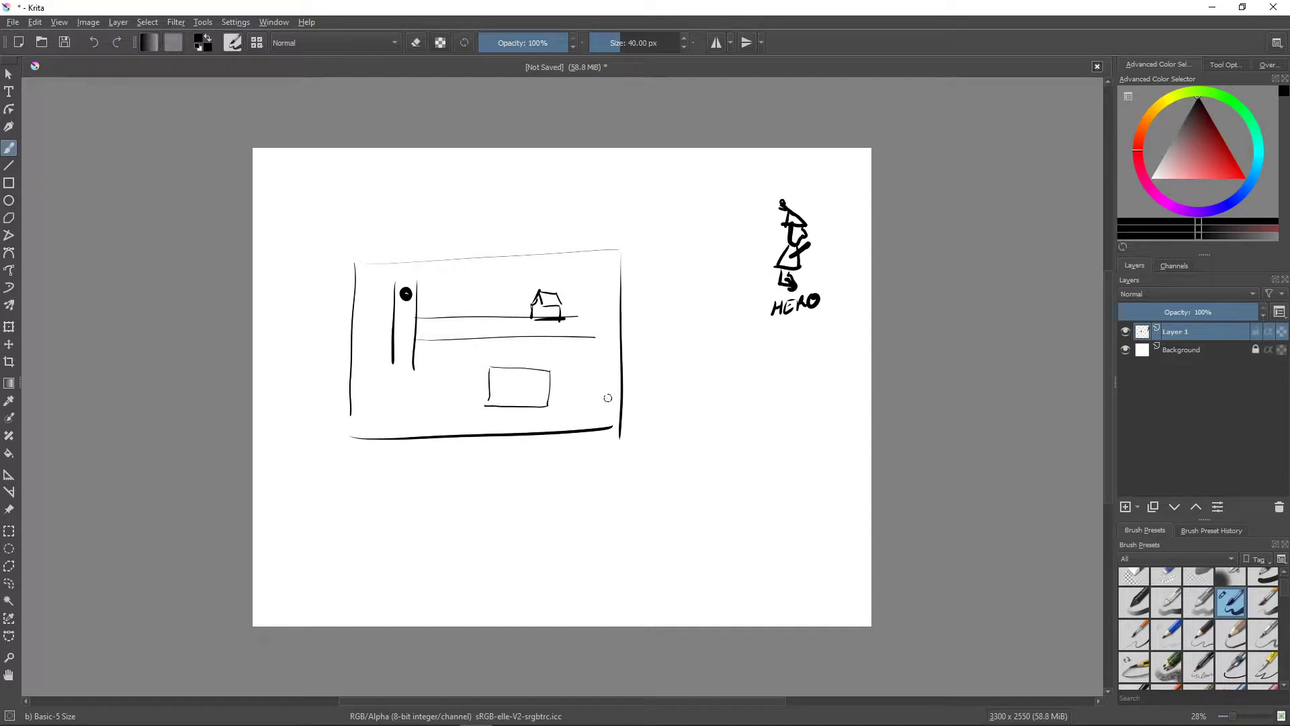
- Draw a cornfield box in the map's lower-right corner and label it "Cornfield Scarecrow" with a pointer line
{"action": "mouse_move", "coordinate": [586, 390]}
{"action": "left_mouse_down"}
{"action": "mouse_move", "coordinate": [584, 427]}
{"action": "mouse_move", "coordinate": [646, 365]}
{"action": "mouse_move", "coordinate": [660, 373]}
{"action": "left_mouse_up"}
{"action": "mouse_move", "coordinate": [668, 362]}
{"action": "left_mouse_down"}
{"action": "mouse_move", "coordinate": [674, 371]}
{"action": "mouse_move", "coordinate": [694, 345]}
{"action": "mouse_move", "coordinate": [701, 363]}
{"action": "left_mouse_up"}
{"action": "left_click_drag", "start_coordinate": [705, 359], "coordinate": [723, 344]}
{"action": "mouse_move", "coordinate": [667, 385]}
{"action": "left_mouse_down"}
{"action": "mouse_move", "coordinate": [658, 401]}
{"action": "mouse_move", "coordinate": [703, 380]}
{"action": "mouse_move", "coordinate": [746, 381]}
{"action": "left_mouse_up"}
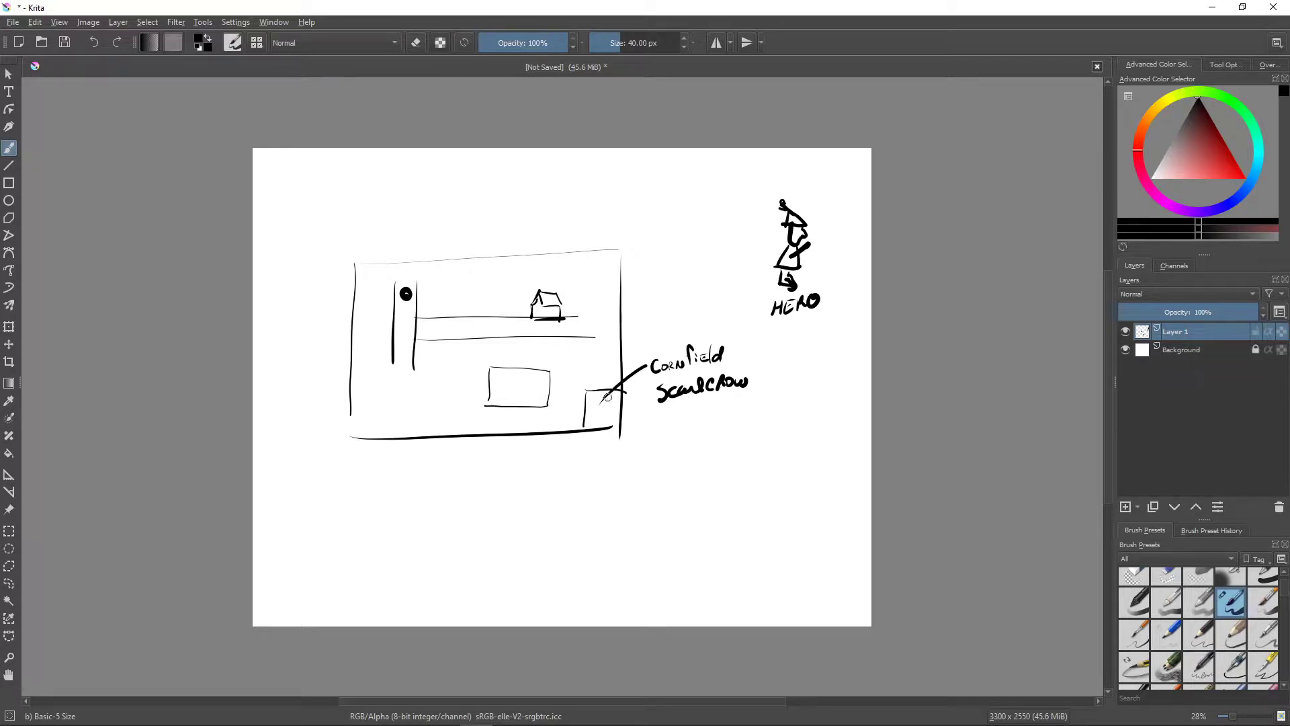
- Extend the horizontal road past the house and turn it down to the cornfield box
{"action": "left_click_drag", "start_coordinate": [588, 340], "coordinate": [588, 393]}
{"action": "left_click_drag", "start_coordinate": [595, 339], "coordinate": [594, 396]}
{"action": "left_click_drag", "start_coordinate": [576, 318], "coordinate": [607, 317]}
- Draw a thick wall along all four sides of the map and label it "Impenetrable Wall" with an arrow
{"action": "mouse_move", "coordinate": [355, 253]}
{"action": "left_mouse_down"}
{"action": "mouse_move", "coordinate": [578, 246]}
{"action": "mouse_move", "coordinate": [628, 272]}
{"action": "mouse_move", "coordinate": [619, 345]}
{"action": "left_mouse_up"}
{"action": "left_click_drag", "start_coordinate": [357, 263], "coordinate": [633, 260]}
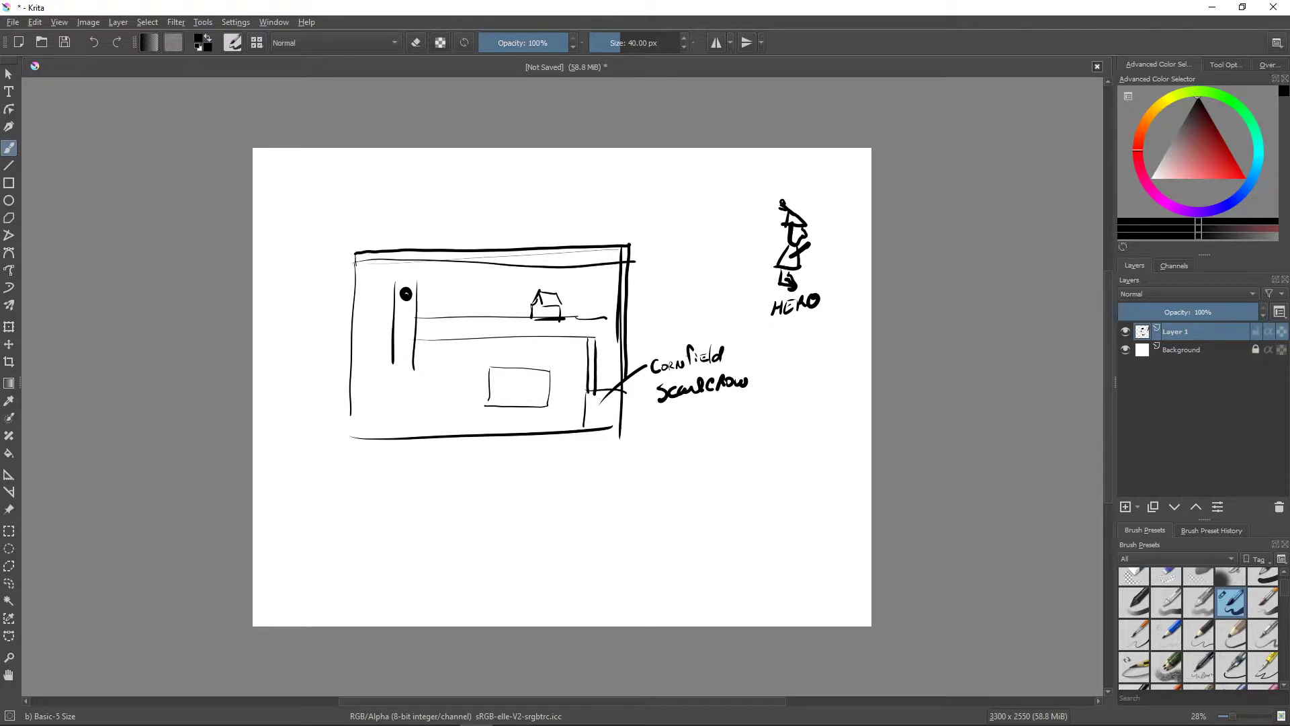
{"action": "mouse_move", "coordinate": [355, 264]}
{"action": "left_mouse_down"}
{"action": "mouse_move", "coordinate": [349, 432]}
{"action": "mouse_move", "coordinate": [355, 250]}
{"action": "left_mouse_up"}
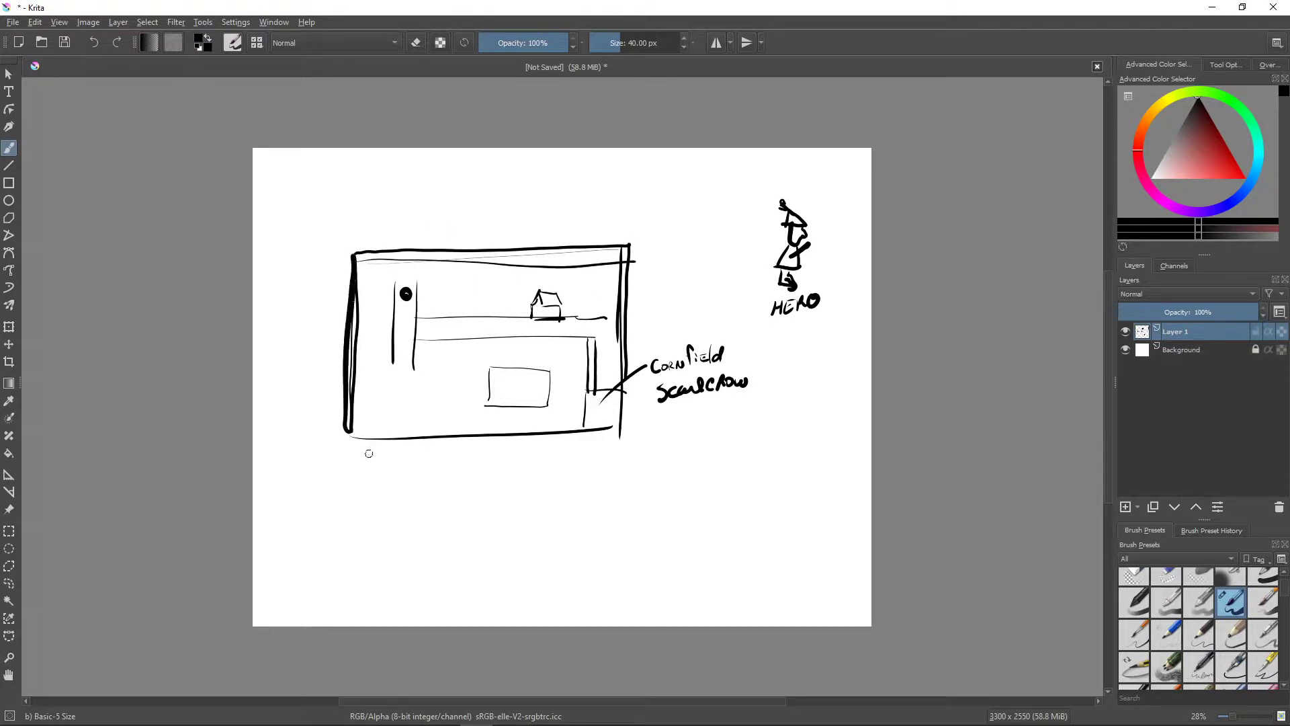
{"action": "left_click_drag", "start_coordinate": [343, 435], "coordinate": [619, 437]}
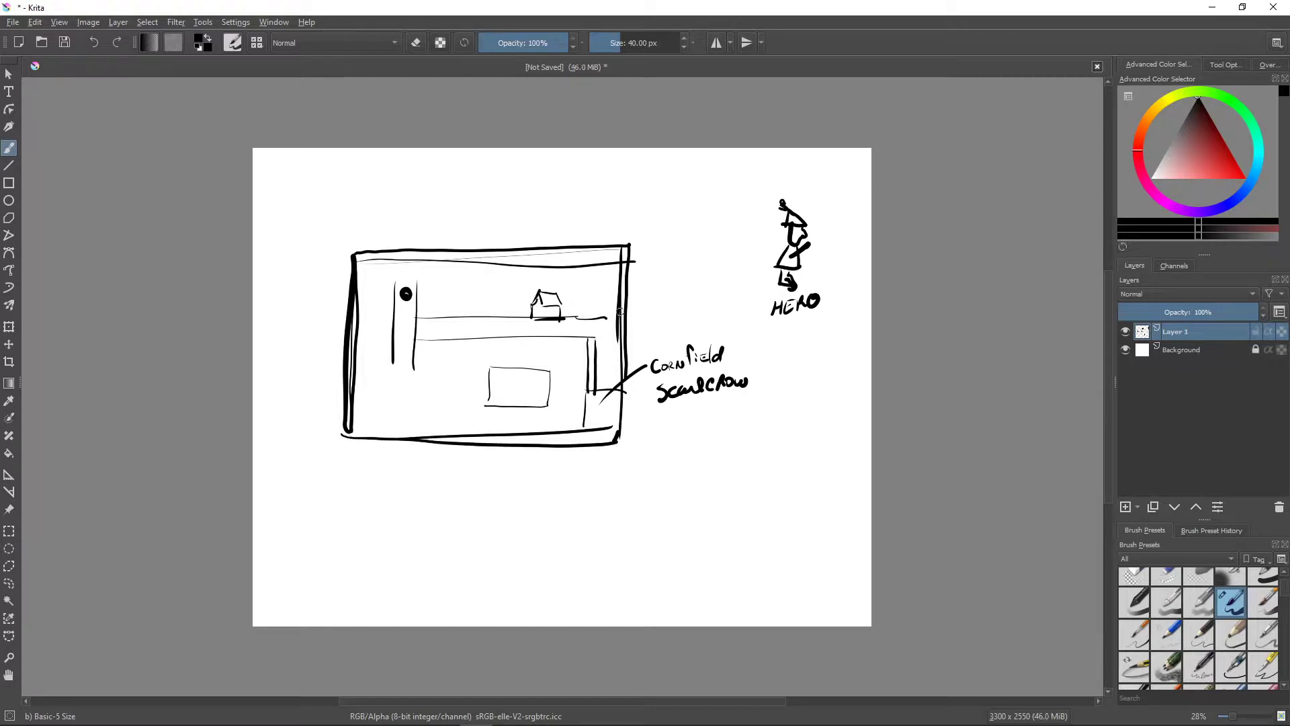
{"action": "mouse_move", "coordinate": [627, 209]}
{"action": "left_mouse_down"}
{"action": "mouse_move", "coordinate": [604, 240]}
{"action": "mouse_move", "coordinate": [635, 217]}
{"action": "mouse_move", "coordinate": [660, 228]}
{"action": "mouse_move", "coordinate": [684, 205]}
{"action": "mouse_move", "coordinate": [711, 213]}
{"action": "mouse_move", "coordinate": [759, 194]}
{"action": "left_mouse_up"}
{"action": "left_click_drag", "start_coordinate": [673, 228], "coordinate": [722, 239]}
{"action": "left_click_drag", "start_coordinate": [724, 224], "coordinate": [742, 232]}
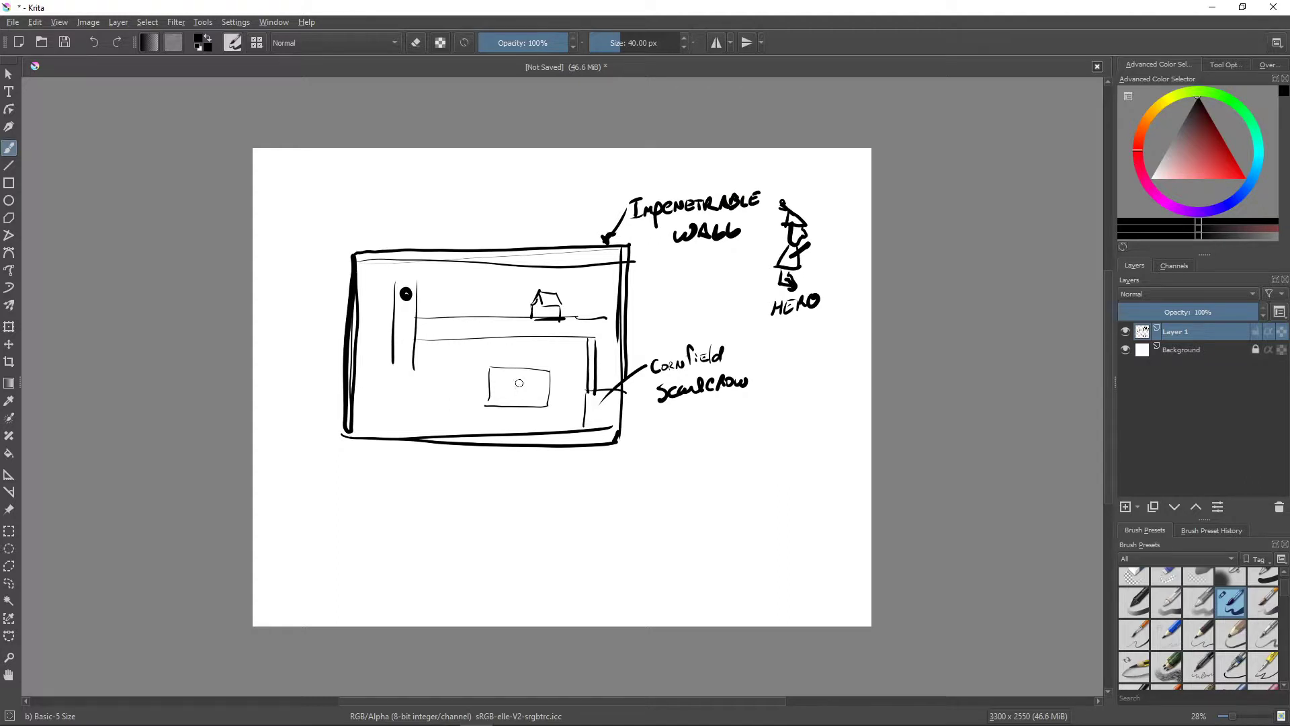
- Draw a fountain marked A inside the rectangular plot and handwrite "A - Fountain toss coin to gain points" below the map
{"action": "mouse_move", "coordinate": [522, 378]}
{"action": "left_mouse_down"}
{"action": "mouse_move", "coordinate": [516, 395]}
{"action": "mouse_move", "coordinate": [531, 380]}
{"action": "left_mouse_up"}
{"action": "left_click_drag", "start_coordinate": [531, 385], "coordinate": [543, 375]}
{"action": "mouse_move", "coordinate": [587, 549]}
{"action": "left_mouse_down"}
{"action": "mouse_move", "coordinate": [594, 522]}
{"action": "mouse_move", "coordinate": [603, 549]}
{"action": "mouse_move", "coordinate": [643, 519]}
{"action": "mouse_move", "coordinate": [649, 533]}
{"action": "mouse_move", "coordinate": [674, 522]}
{"action": "mouse_move", "coordinate": [685, 538]}
{"action": "mouse_move", "coordinate": [721, 535]}
{"action": "left_mouse_up"}
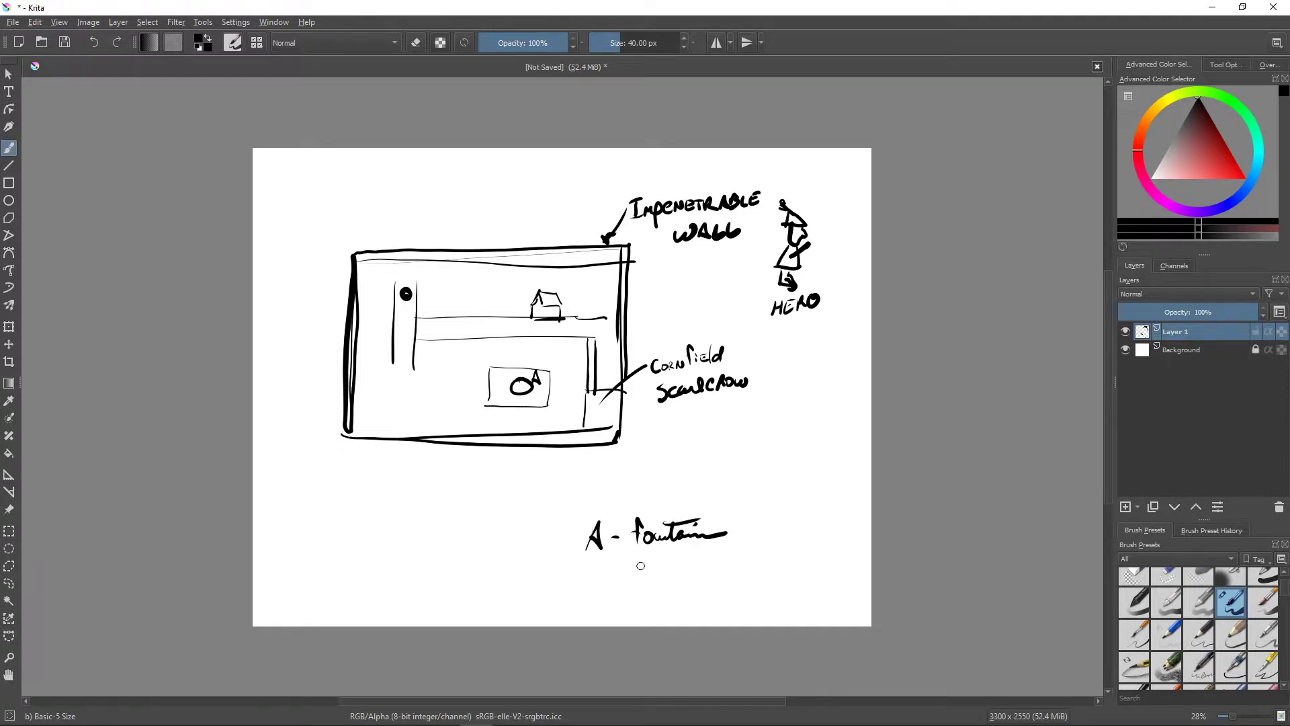
{"action": "mouse_move", "coordinate": [636, 561]}
{"action": "left_mouse_down"}
{"action": "mouse_move", "coordinate": [639, 577]}
{"action": "mouse_move", "coordinate": [730, 559]}
{"action": "mouse_move", "coordinate": [745, 570]}
{"action": "mouse_move", "coordinate": [757, 555]}
{"action": "left_mouse_up"}
{"action": "left_click_drag", "start_coordinate": [763, 555], "coordinate": [762, 556]}
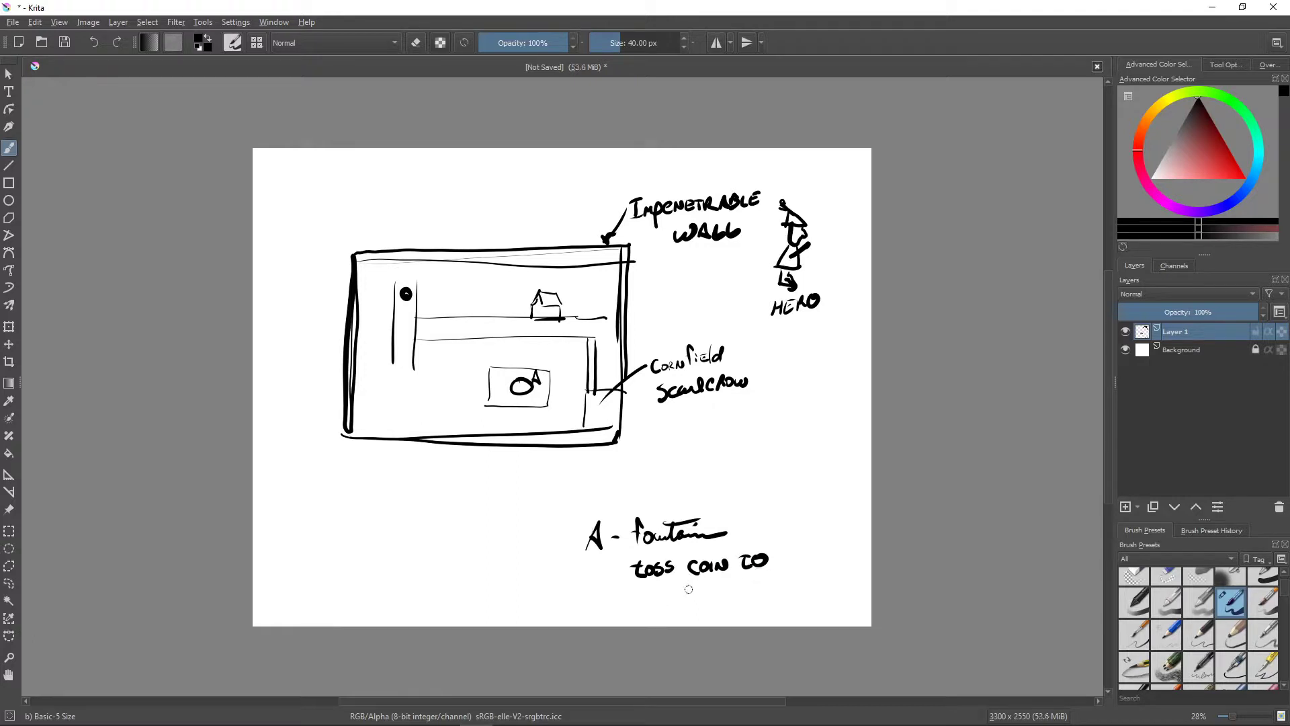
{"action": "left_click_drag", "start_coordinate": [696, 588], "coordinate": [722, 599]}
{"action": "mouse_move", "coordinate": [728, 600]}
{"action": "left_mouse_down"}
{"action": "mouse_move", "coordinate": [743, 582]}
{"action": "mouse_move", "coordinate": [758, 606]}
{"action": "mouse_move", "coordinate": [766, 590]}
{"action": "left_mouse_up"}
{"action": "mouse_move", "coordinate": [775, 586]}
{"action": "left_mouse_down"}
{"action": "mouse_move", "coordinate": [813, 572]}
{"action": "mouse_move", "coordinate": [810, 598]}
{"action": "left_mouse_up"}
{"action": "left_click_drag", "start_coordinate": [801, 584], "coordinate": [816, 579]}
{"action": "left_click_drag", "start_coordinate": [829, 572], "coordinate": [817, 600]}
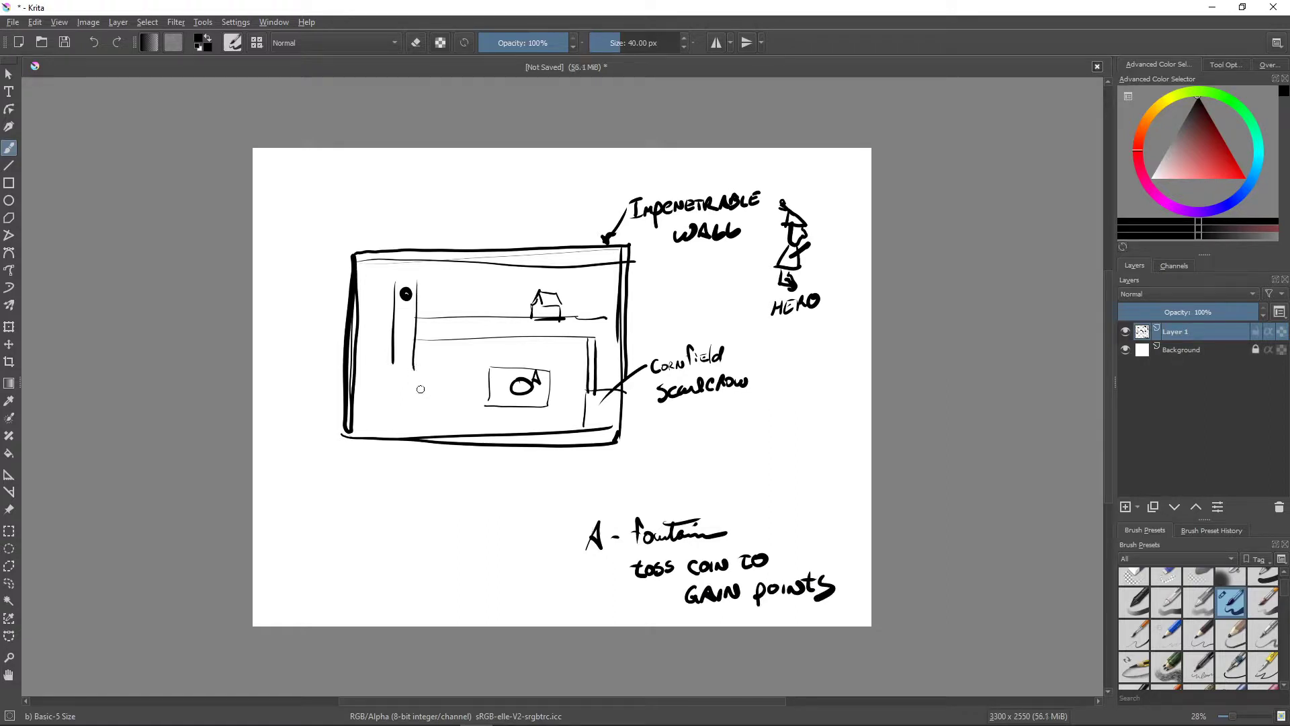
- Draw a stable marked B by the lower wall with an arrow leading to it, and handwrite "Stable for horse" below the map
{"action": "mouse_move", "coordinate": [430, 432]}
{"action": "left_mouse_down"}
{"action": "mouse_move", "coordinate": [431, 410]}
{"action": "mouse_move", "coordinate": [477, 395]}
{"action": "mouse_move", "coordinate": [462, 412]}
{"action": "mouse_move", "coordinate": [472, 438]}
{"action": "mouse_move", "coordinate": [442, 436]}
{"action": "left_mouse_up"}
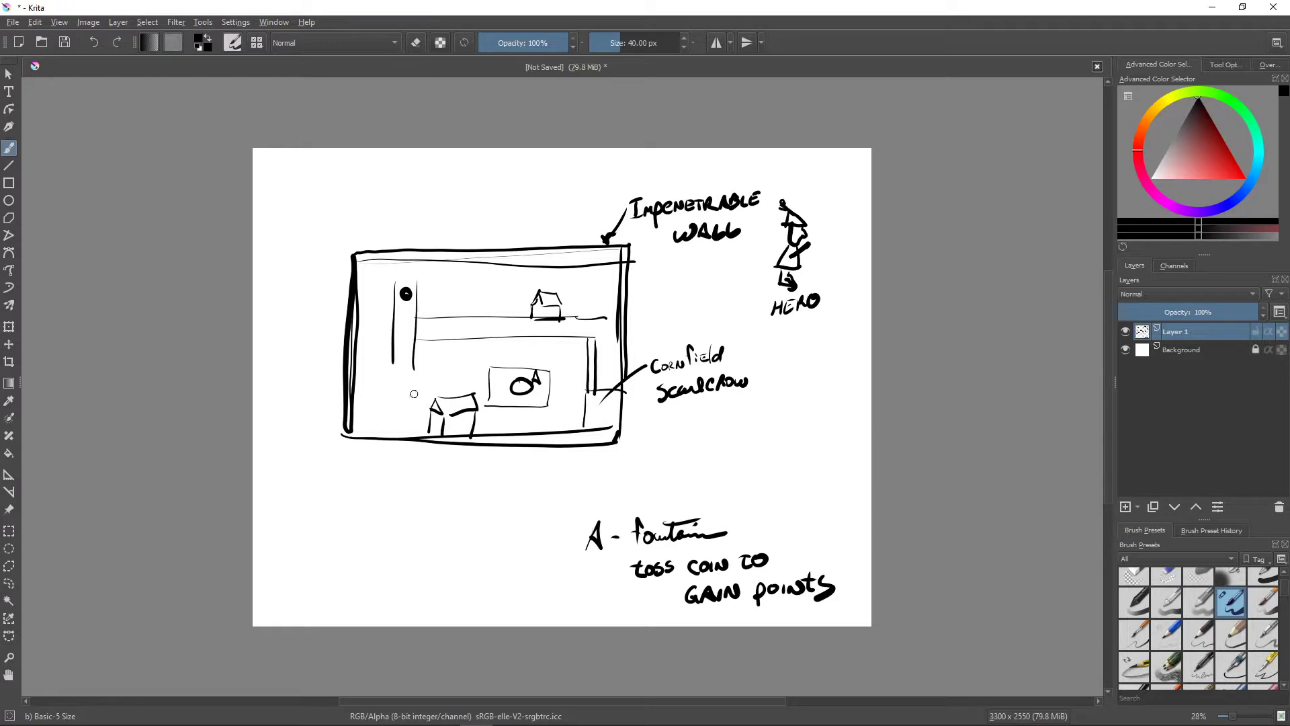
{"action": "left_click_drag", "start_coordinate": [412, 383], "coordinate": [427, 426]}
{"action": "left_click_drag", "start_coordinate": [460, 411], "coordinate": [473, 431]}
{"action": "mouse_move", "coordinate": [449, 526]}
{"action": "left_mouse_down"}
{"action": "mouse_move", "coordinate": [432, 548]}
{"action": "mouse_move", "coordinate": [520, 531]}
{"action": "mouse_move", "coordinate": [459, 578]}
{"action": "mouse_move", "coordinate": [471, 554]}
{"action": "mouse_move", "coordinate": [488, 572]}
{"action": "left_mouse_up"}
{"action": "mouse_move", "coordinate": [488, 557]}
{"action": "left_mouse_down"}
{"action": "mouse_move", "coordinate": [498, 571]}
{"action": "mouse_move", "coordinate": [476, 600]}
{"action": "mouse_move", "coordinate": [487, 591]}
{"action": "left_mouse_up"}
{"action": "mouse_move", "coordinate": [488, 582]}
{"action": "left_mouse_down"}
{"action": "mouse_move", "coordinate": [488, 603]}
{"action": "mouse_move", "coordinate": [501, 585]}
{"action": "mouse_move", "coordinate": [510, 600]}
{"action": "left_mouse_up"}
{"action": "mouse_move", "coordinate": [511, 584]}
{"action": "left_mouse_down"}
{"action": "mouse_move", "coordinate": [521, 601]}
{"action": "mouse_move", "coordinate": [541, 593]}
{"action": "left_mouse_up"}
{"action": "left_click_drag", "start_coordinate": [542, 578], "coordinate": [549, 573]}
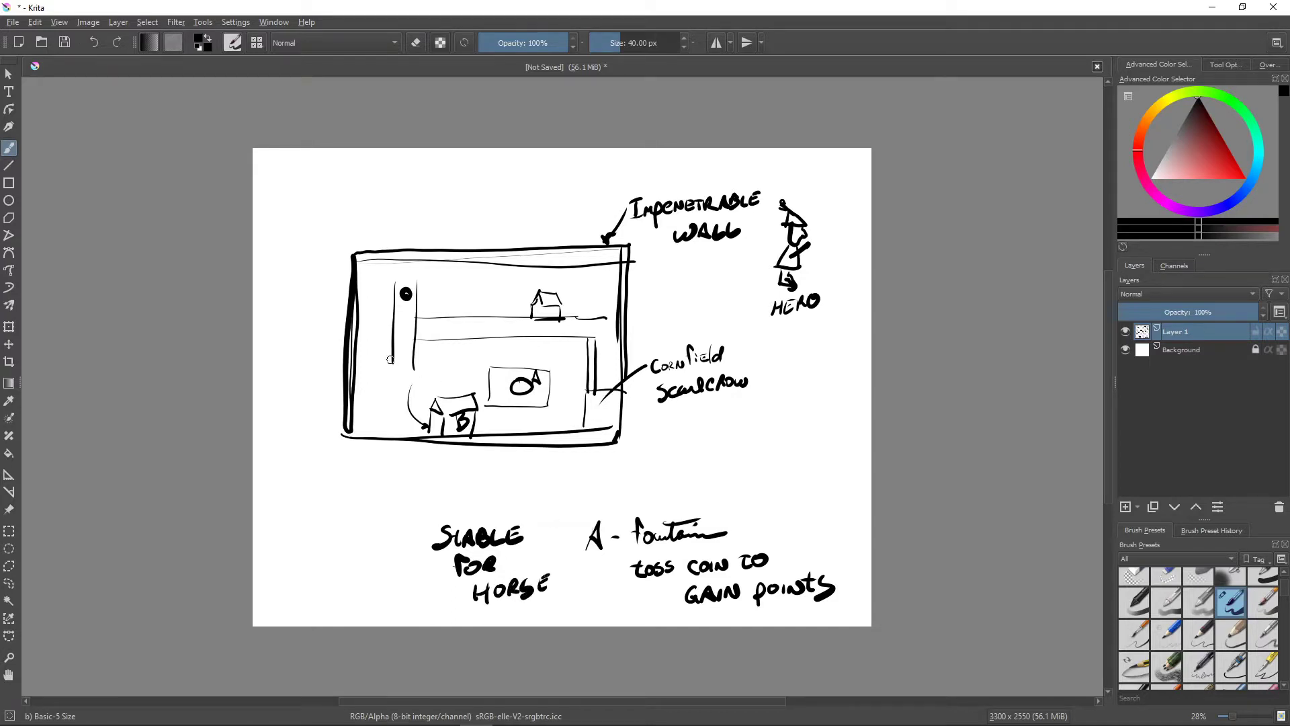
- Extend the vertical road down to the lower wall and end it with a rounded area containing a small circle
{"action": "left_click_drag", "start_coordinate": [391, 363], "coordinate": [389, 427]}
{"action": "left_click_drag", "start_coordinate": [415, 367], "coordinate": [415, 410]}
{"action": "mouse_move", "coordinate": [418, 421]}
{"action": "left_mouse_down"}
{"action": "mouse_move", "coordinate": [418, 437]}
{"action": "mouse_move", "coordinate": [403, 428]}
{"action": "left_mouse_up"}
- Handwrite "(RPG ANSIMUZ" under the HERO label
{"action": "left_click_drag", "start_coordinate": [775, 324], "coordinate": [803, 336]}
{"action": "mouse_move", "coordinate": [801, 332]}
{"action": "left_mouse_down"}
{"action": "mouse_move", "coordinate": [821, 330]}
{"action": "mouse_move", "coordinate": [788, 367]}
{"action": "mouse_move", "coordinate": [872, 345]}
{"action": "mouse_move", "coordinate": [871, 315]}
{"action": "left_mouse_up"}
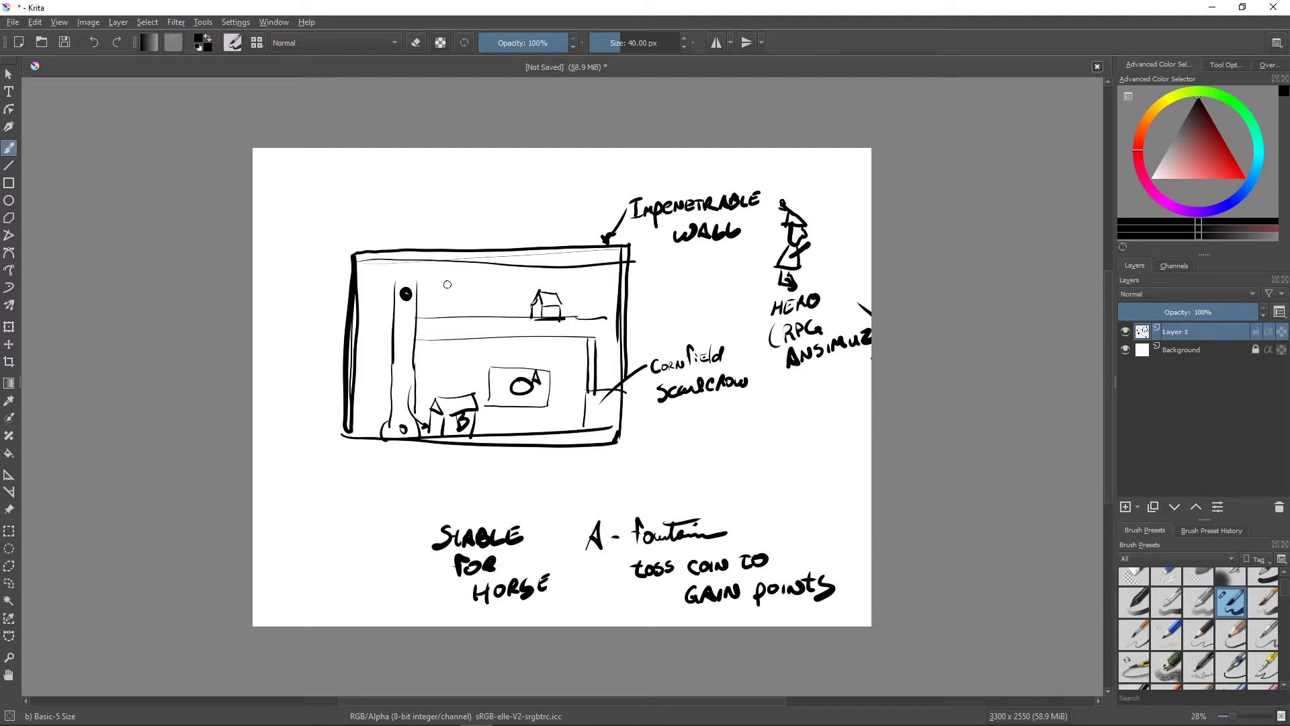
- Draw an upper road to a box in the map's upper-right corner and label the box "INN" with an arrow
{"action": "left_click_drag", "start_coordinate": [417, 285], "coordinate": [509, 281]}
{"action": "mouse_move", "coordinate": [397, 267]}
{"action": "left_mouse_down"}
{"action": "mouse_move", "coordinate": [570, 265]}
{"action": "mouse_move", "coordinate": [566, 279]}
{"action": "left_mouse_up"}
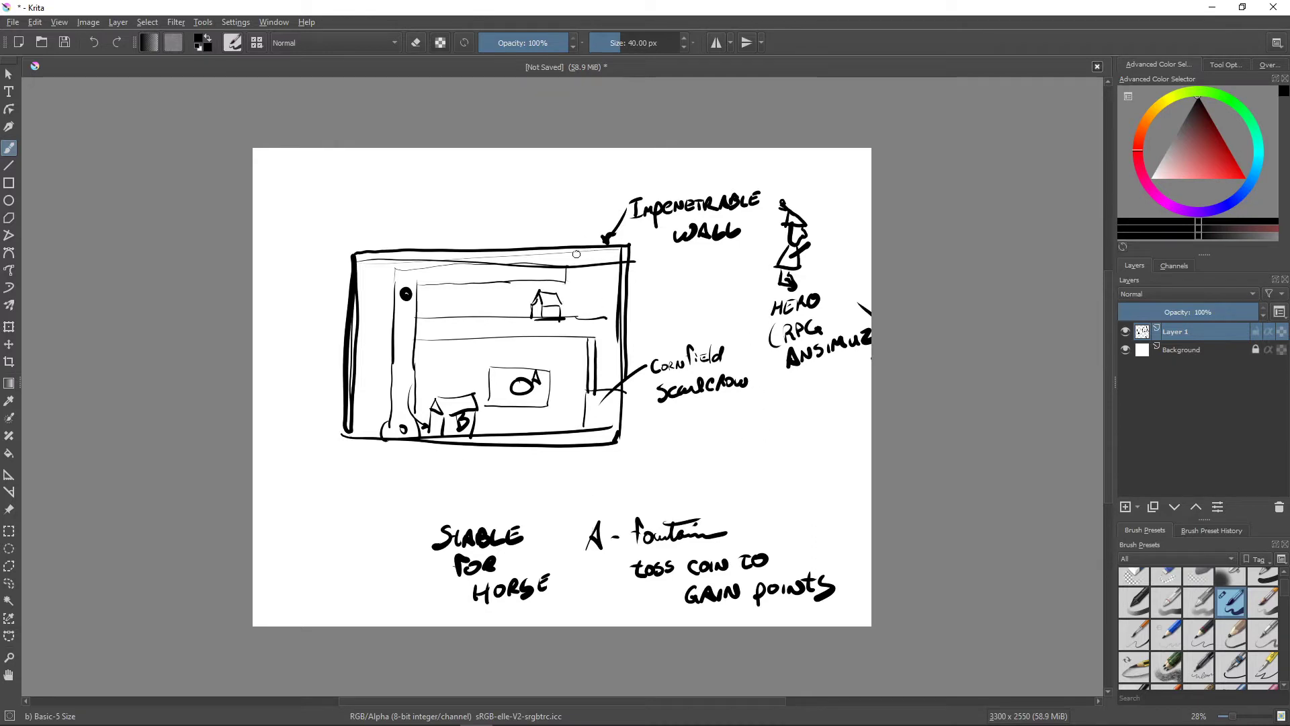
{"action": "mouse_move", "coordinate": [566, 291]}
{"action": "left_mouse_down"}
{"action": "mouse_move", "coordinate": [601, 291]}
{"action": "mouse_move", "coordinate": [565, 259]}
{"action": "mouse_move", "coordinate": [576, 273]}
{"action": "left_mouse_up"}
{"action": "mouse_move", "coordinate": [566, 262]}
{"action": "left_mouse_down"}
{"action": "mouse_move", "coordinate": [576, 273]}
{"action": "mouse_move", "coordinate": [576, 262]}
{"action": "left_mouse_up"}
{"action": "left_click_drag", "start_coordinate": [529, 194], "coordinate": [531, 208]}
{"action": "mouse_move", "coordinate": [539, 195]}
{"action": "left_mouse_down"}
{"action": "mouse_move", "coordinate": [558, 180]}
{"action": "mouse_move", "coordinate": [532, 193]}
{"action": "left_mouse_up"}
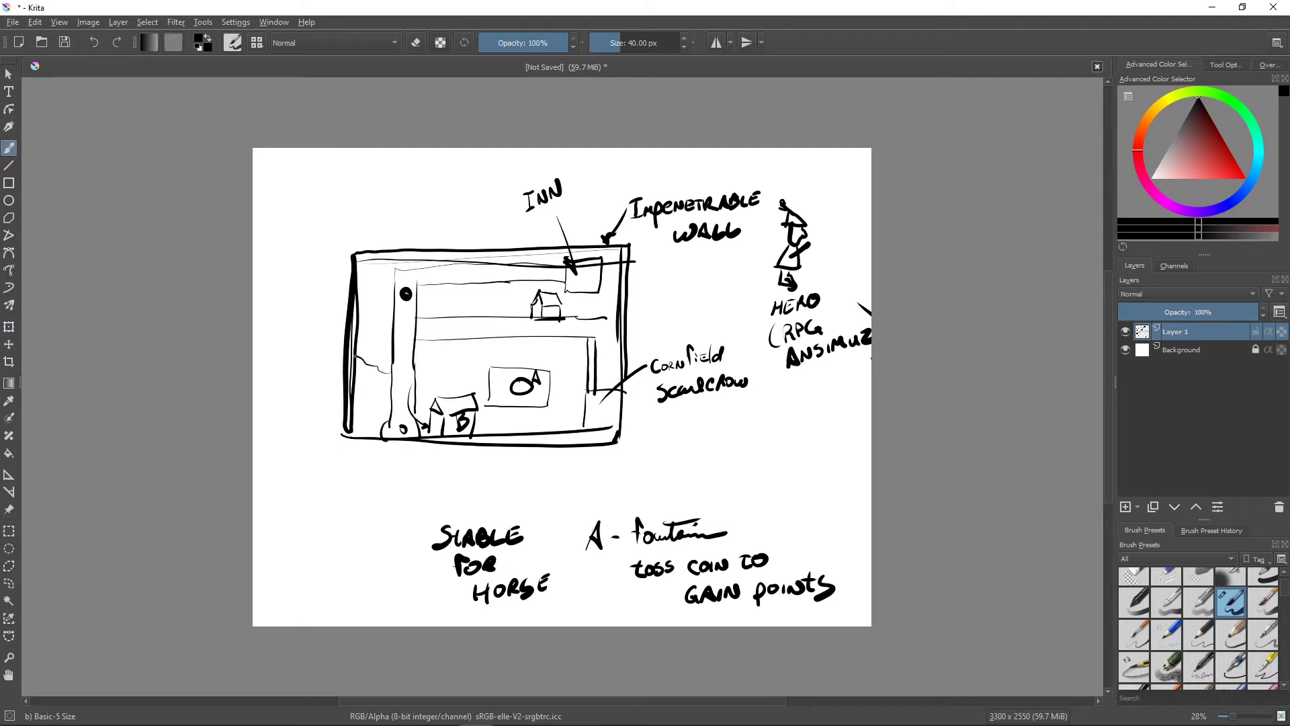
- Draw a winding side path from the vertical road to an exit in the left wall, labelled "Level 2 Old Path"
{"action": "left_click_drag", "start_coordinate": [392, 387], "coordinate": [354, 368]}
{"action": "mouse_move", "coordinate": [306, 354]}
{"action": "left_mouse_down"}
{"action": "mouse_move", "coordinate": [318, 367]}
{"action": "mouse_move", "coordinate": [326, 339]}
{"action": "mouse_move", "coordinate": [345, 336]}
{"action": "mouse_move", "coordinate": [314, 405]}
{"action": "mouse_move", "coordinate": [329, 409]}
{"action": "mouse_move", "coordinate": [317, 437]}
{"action": "mouse_move", "coordinate": [344, 406]}
{"action": "mouse_move", "coordinate": [342, 418]}
{"action": "left_mouse_up"}
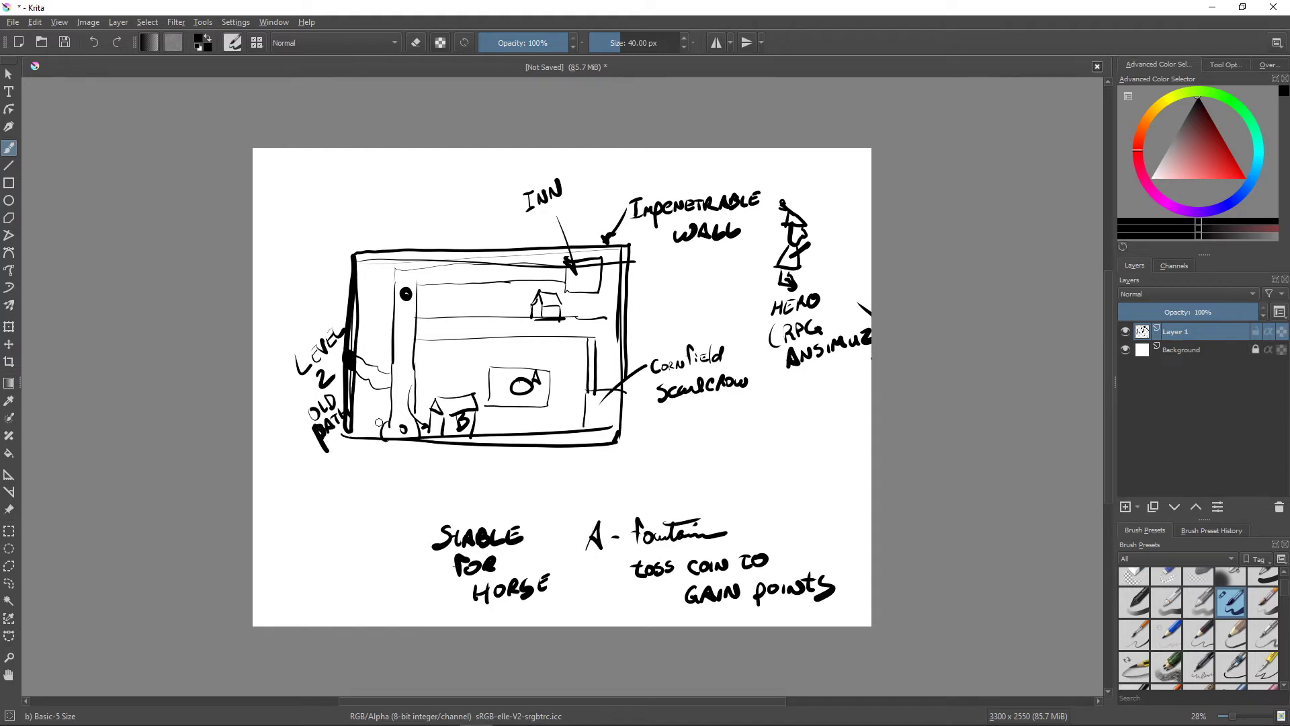